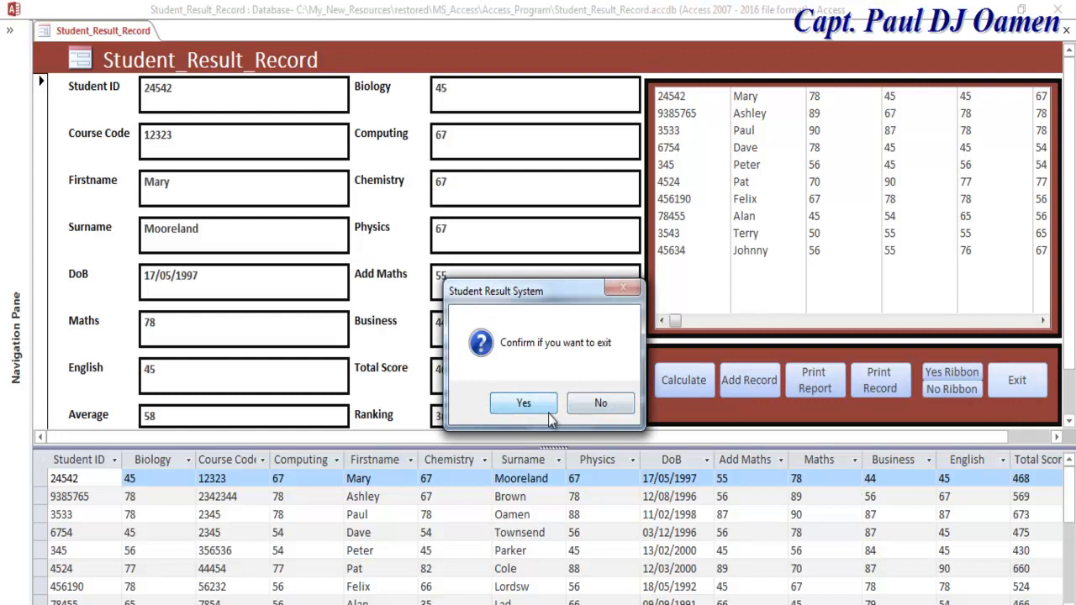
Step: Decline exiting the student result system and switch the ribbon on and off again from the form
click(604, 408)
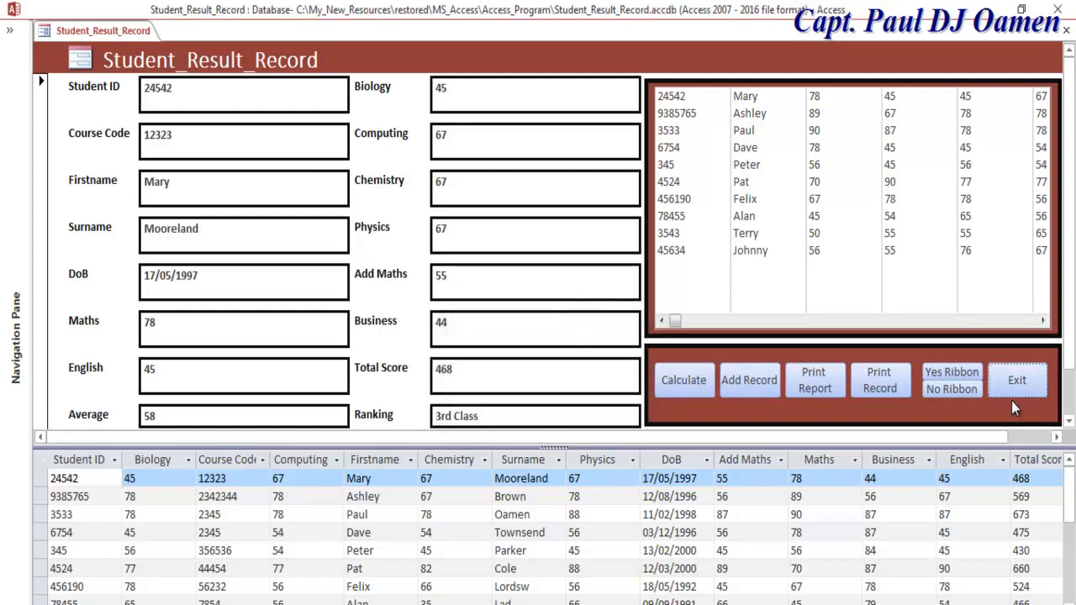
click(965, 390)
click(950, 372)
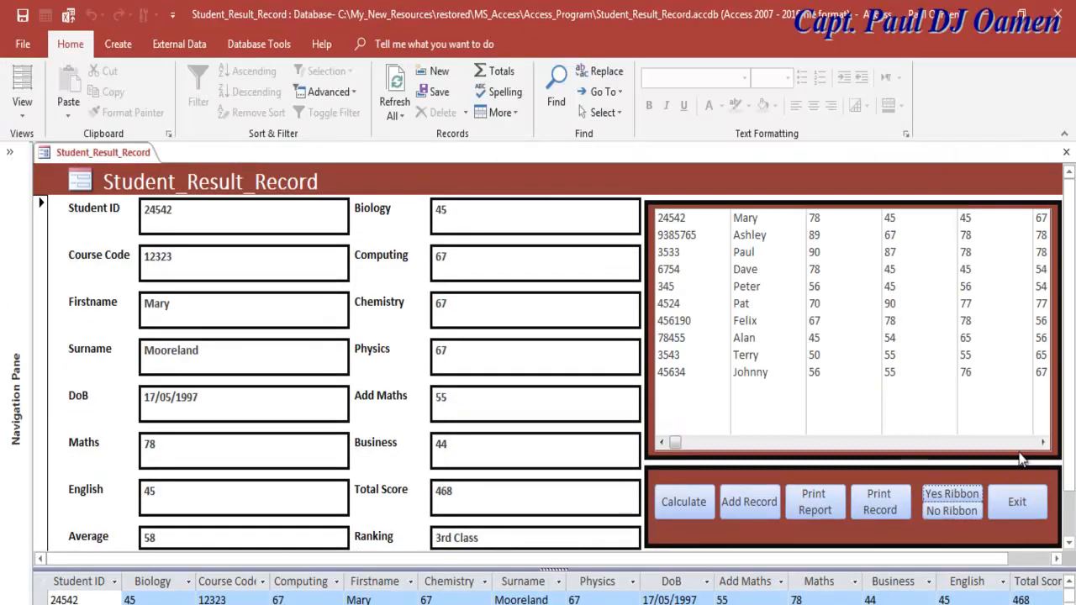
click(959, 515)
click(958, 376)
click(958, 510)
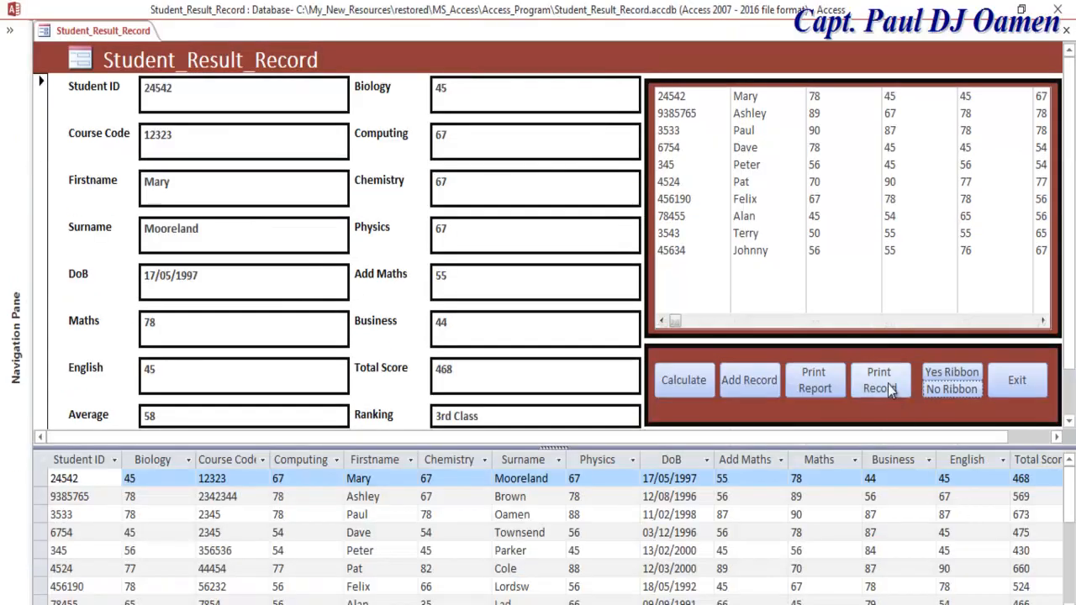
Step: Print the current student record with Send To OneNote 2016 as the printer
click(888, 383)
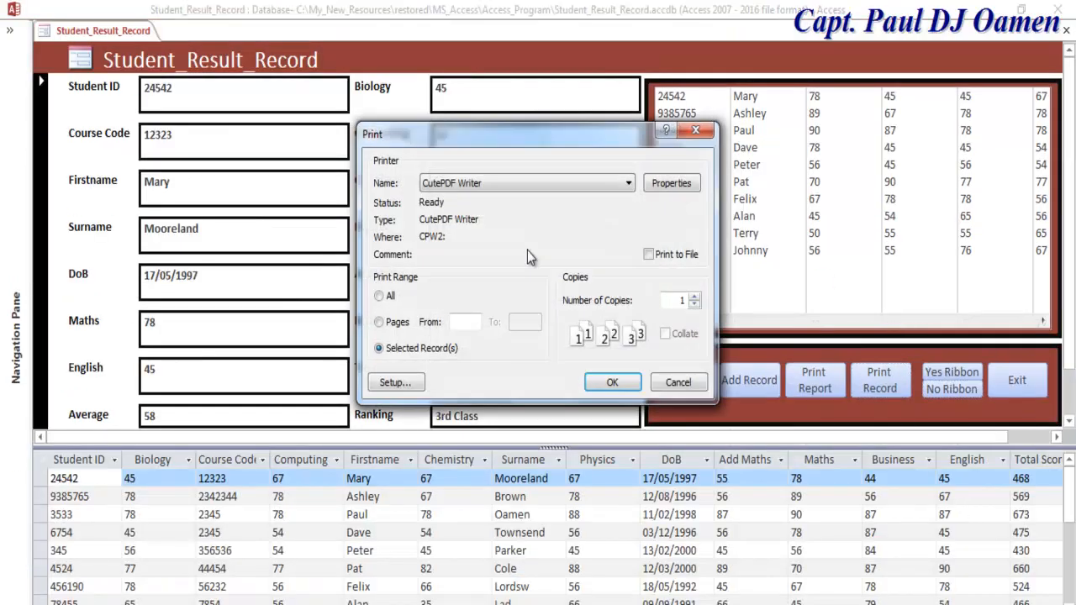
click(628, 186)
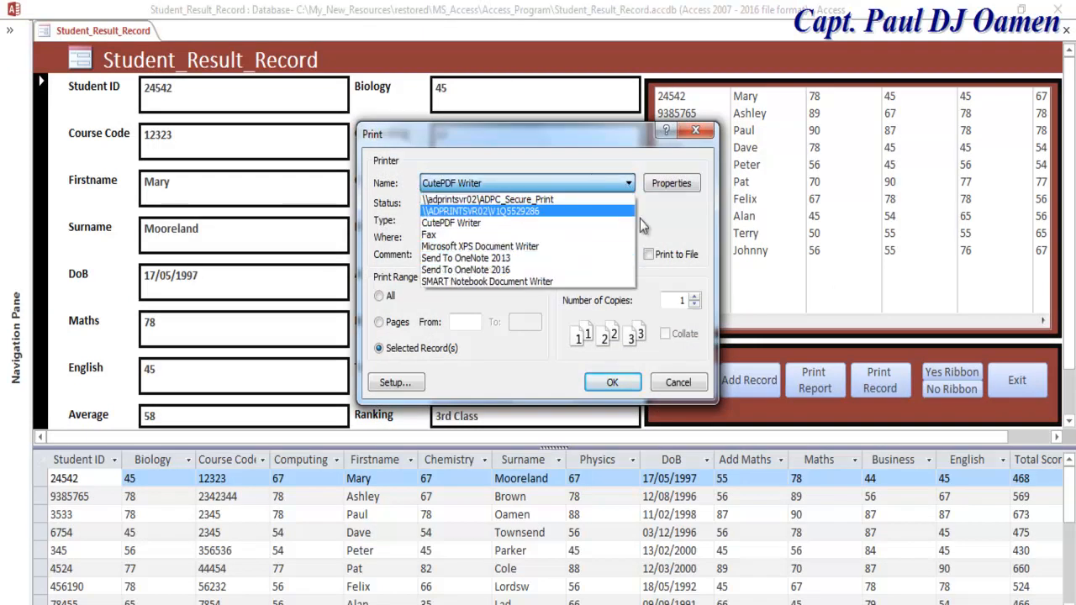
click(668, 222)
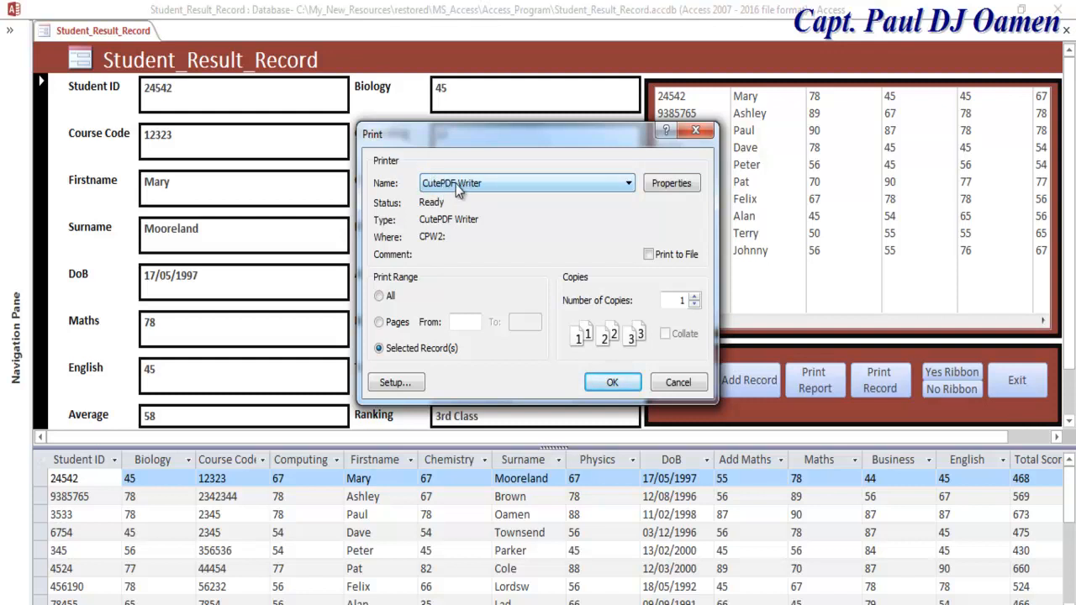
click(627, 186)
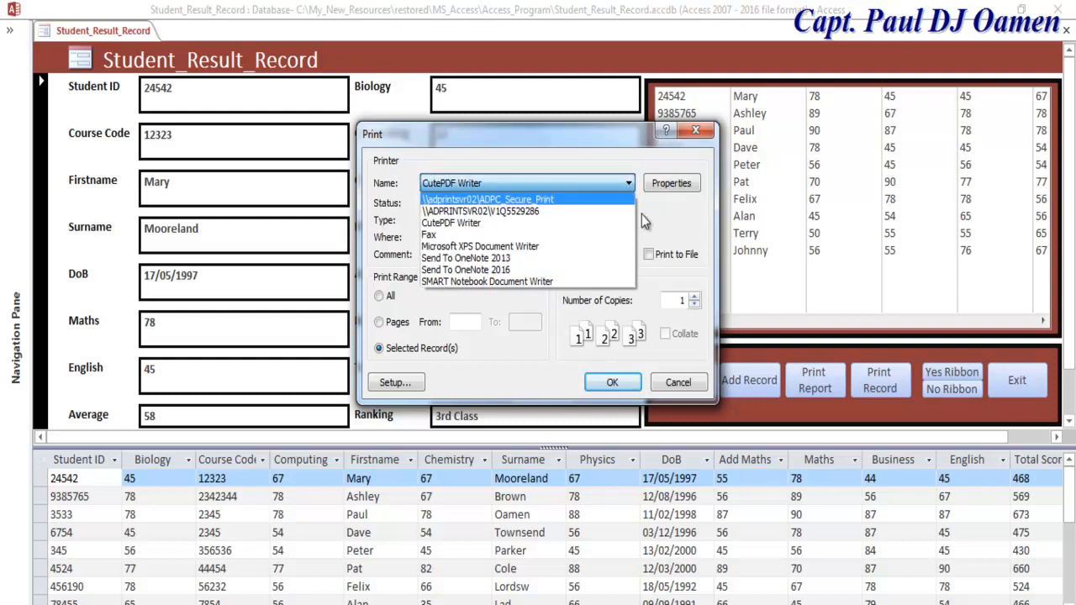
click(496, 270)
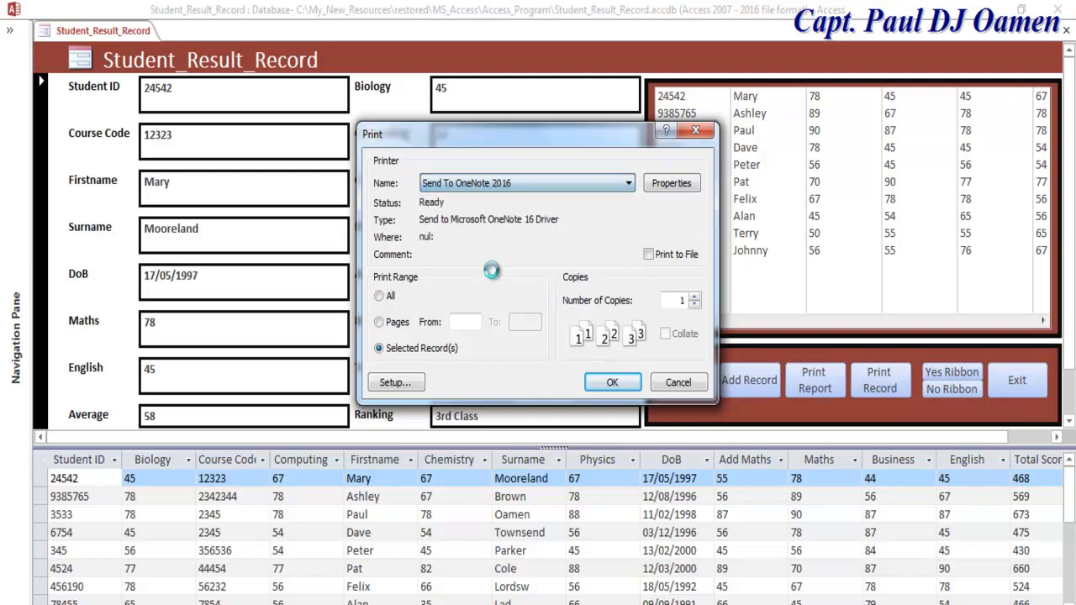
click(613, 384)
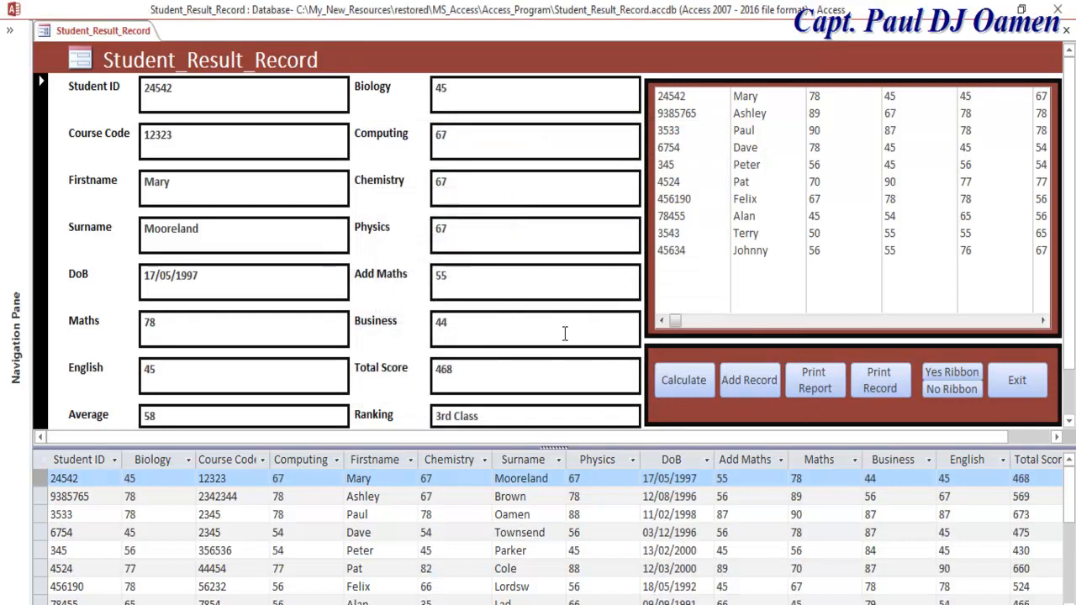
Step: Preview the student result report in landscape orientation and return to the student form with the ribbon hidden
click(822, 395)
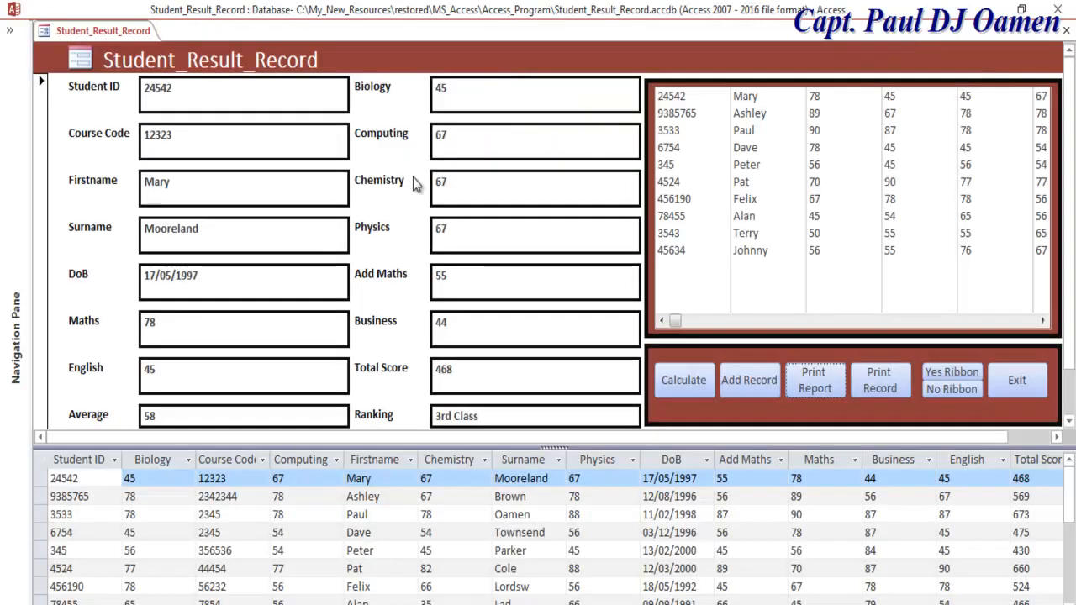
click(1066, 35)
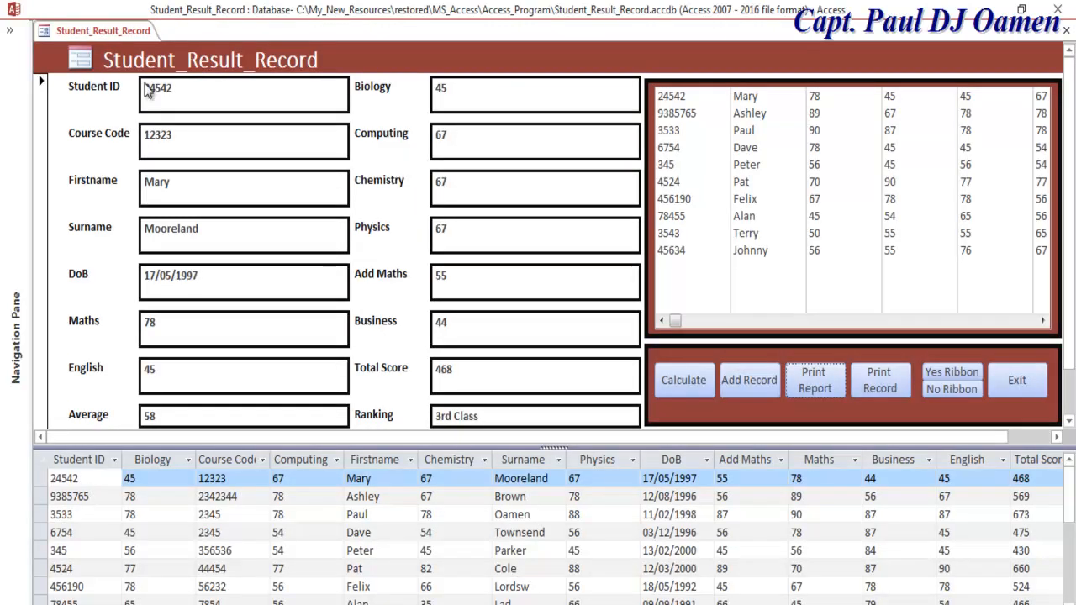
click(948, 382)
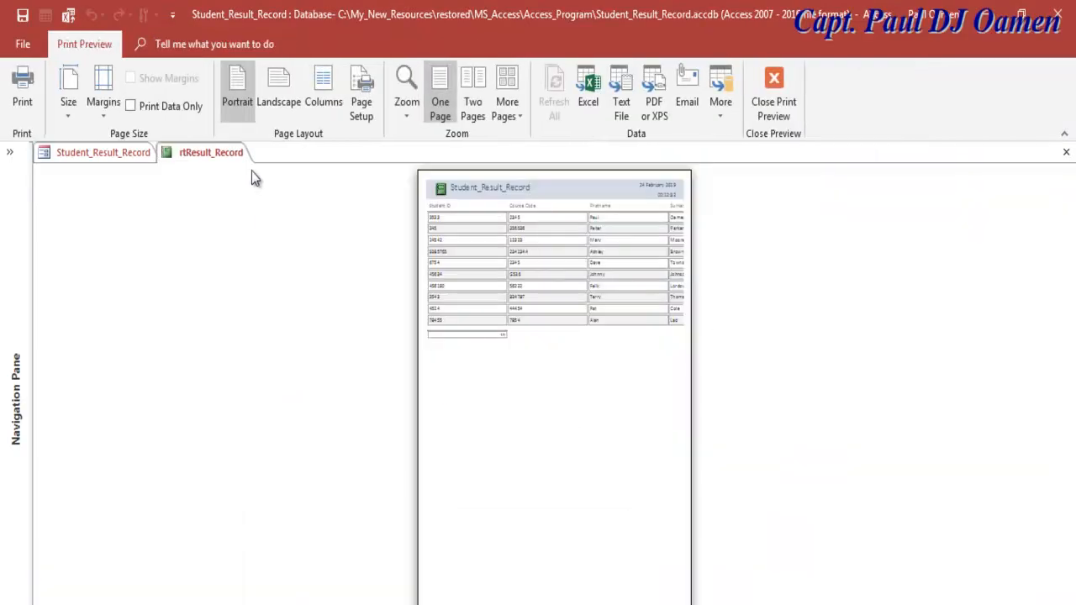
click(280, 103)
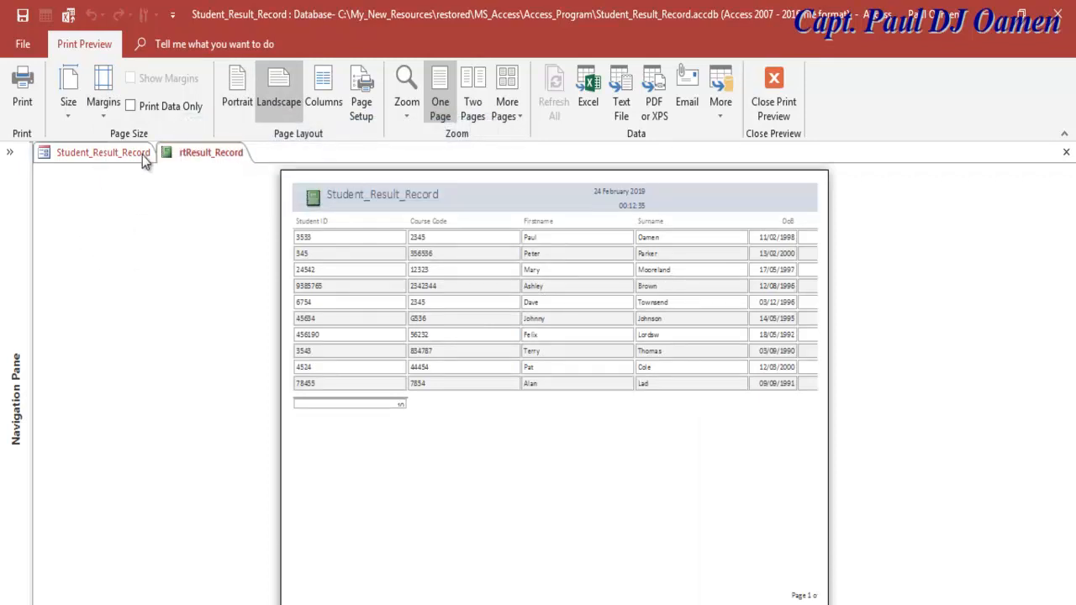
click(1064, 154)
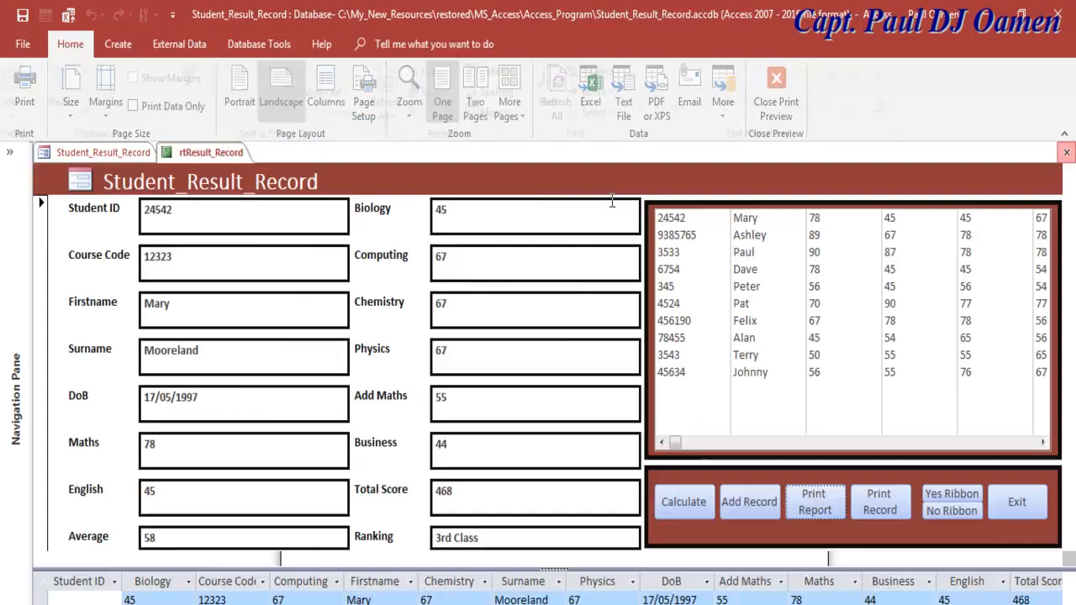
click(952, 509)
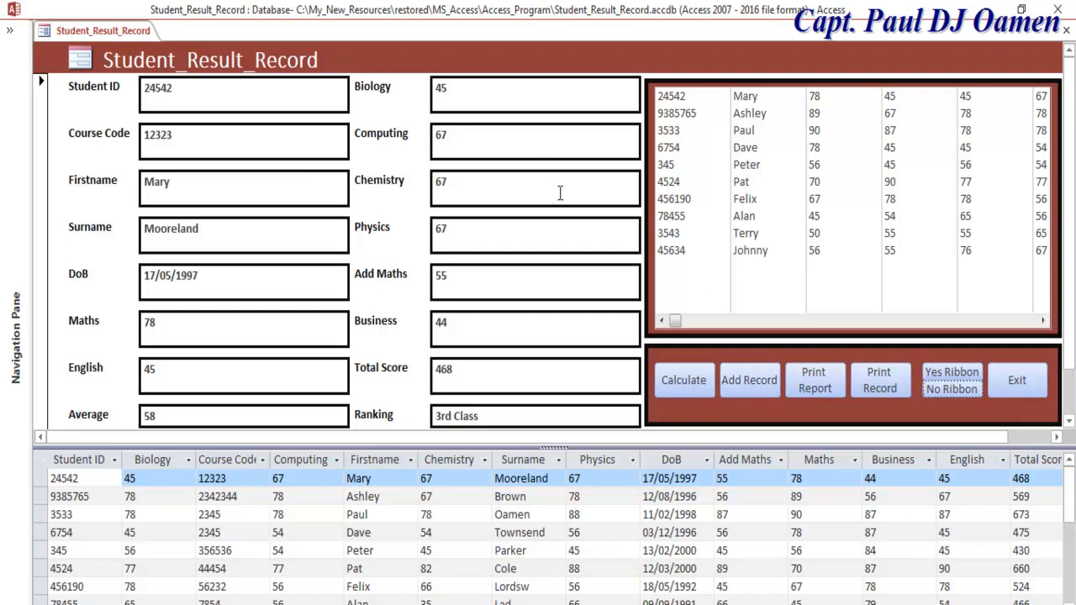
Step: Add a new student record and enter its student ID and the course code 1784
click(742, 386)
click(170, 94)
text(094922)
click(176, 139)
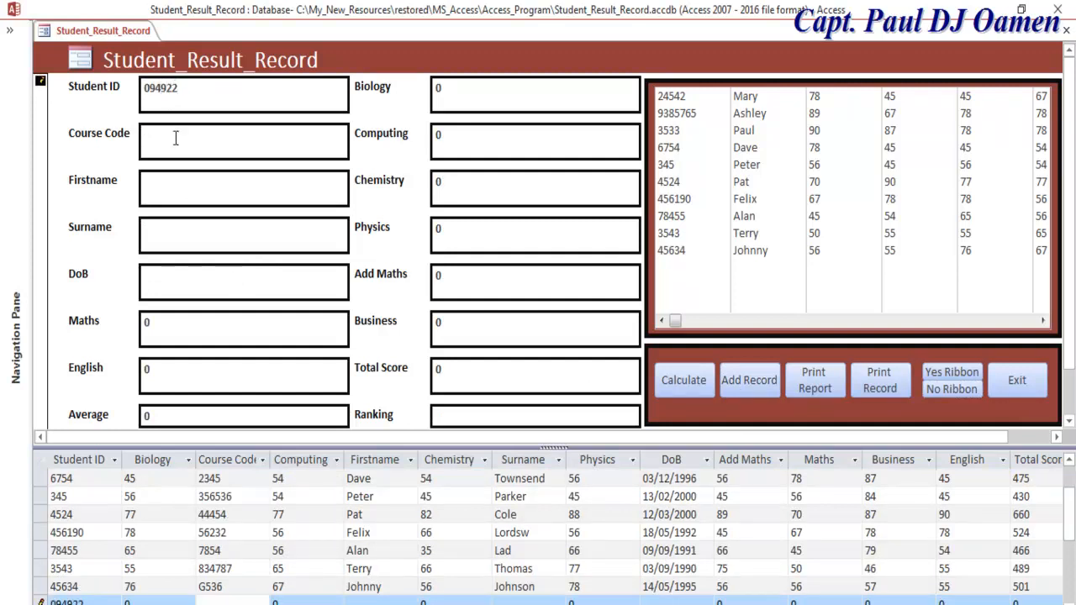
text(1784)
Step: Enter the new student's first name, surname and date of birth
click(192, 186)
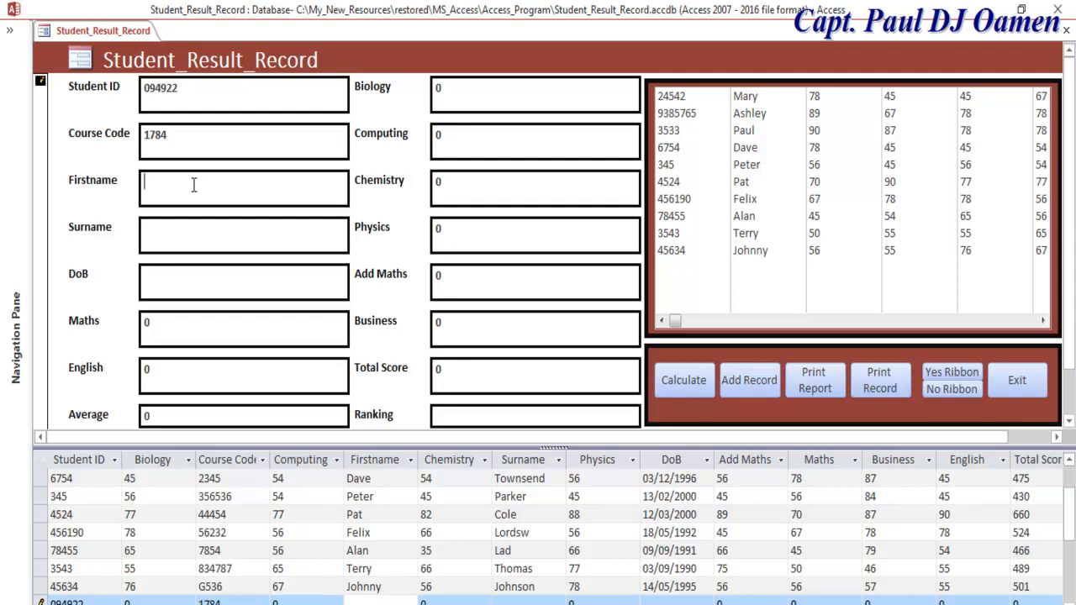
text(Steve)
click(218, 227)
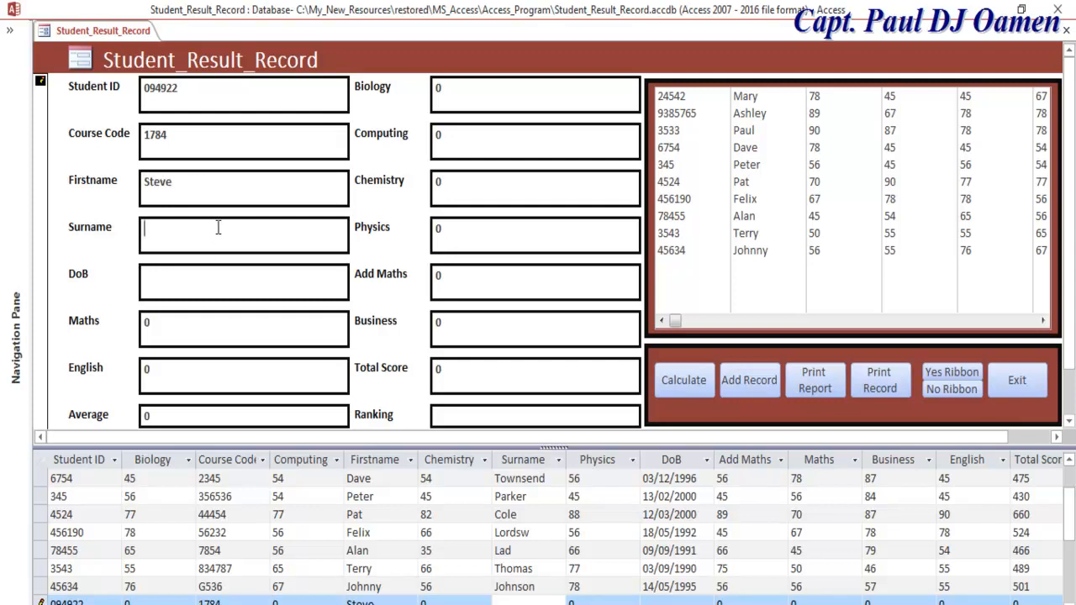
text(Hammer)
click(209, 280)
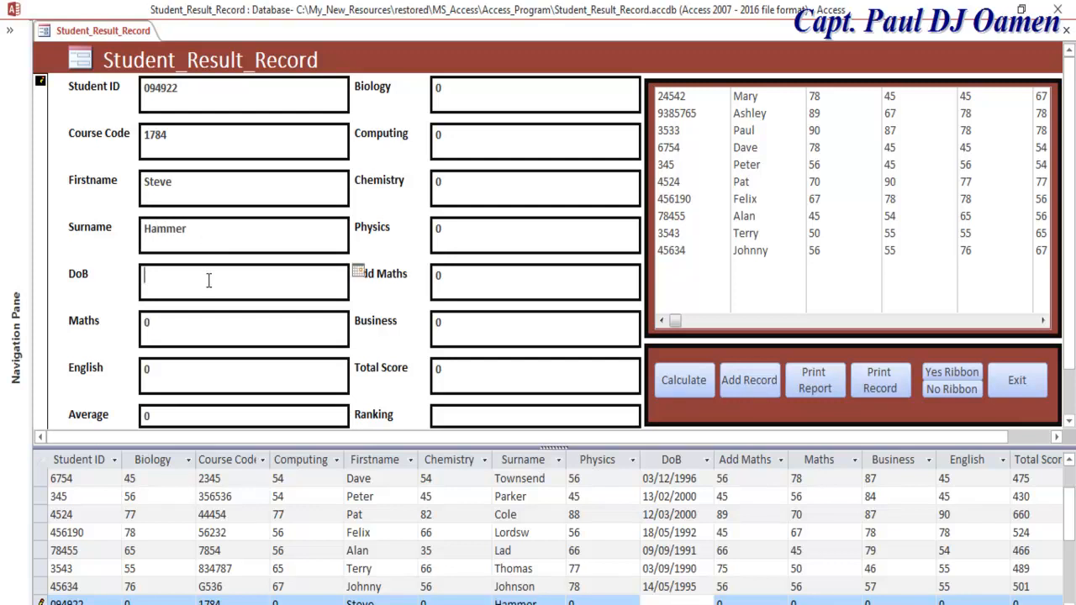
text(12)
text(/08)
text(/)
text(1)
text(8988)
Step: Set the new student's marks to 90 for Maths, 93 for Biology, 96 for Computing and 97 for Chemistry
click(148, 323)
text(9)
double_click(438, 88)
text(93)
double_click(437, 135)
text(96)
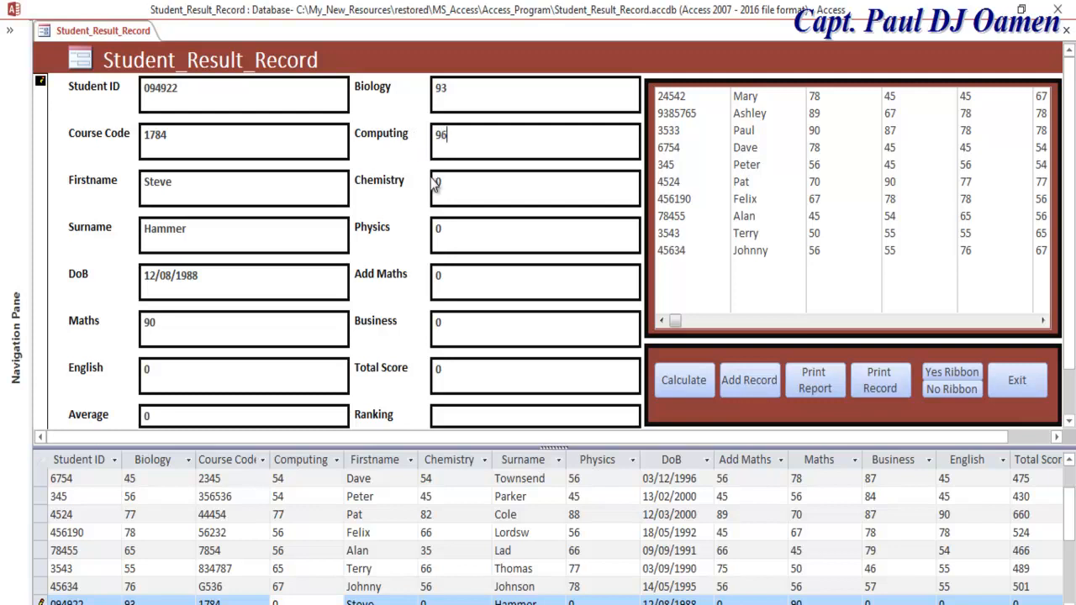
double_click(434, 188)
text(97)
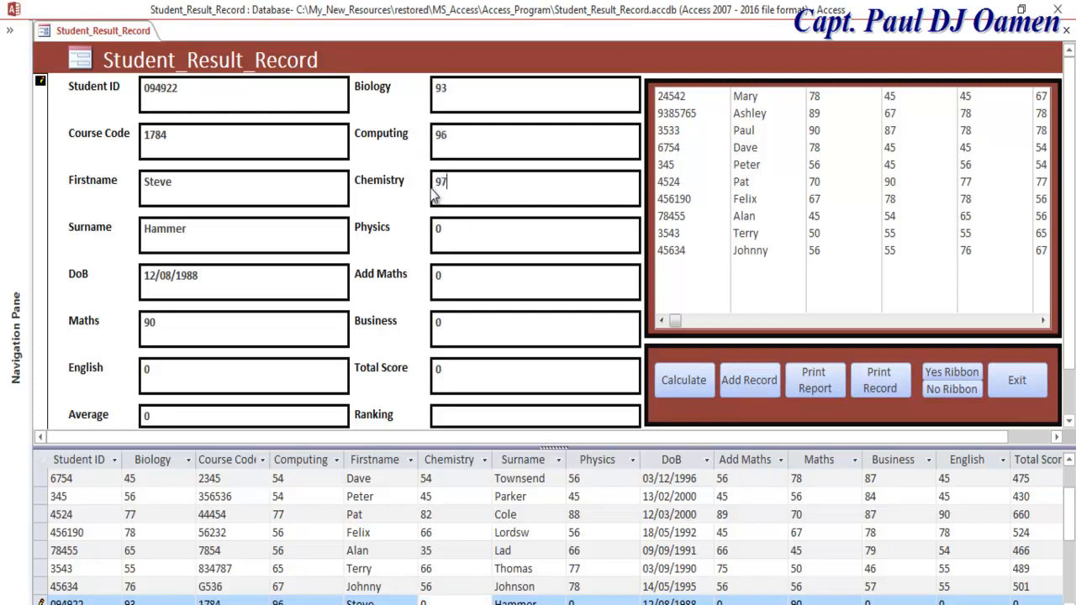
Step: Set Physics to 92, Add Maths to 97 and Business to 97, and calculate the student's results
double_click(438, 229)
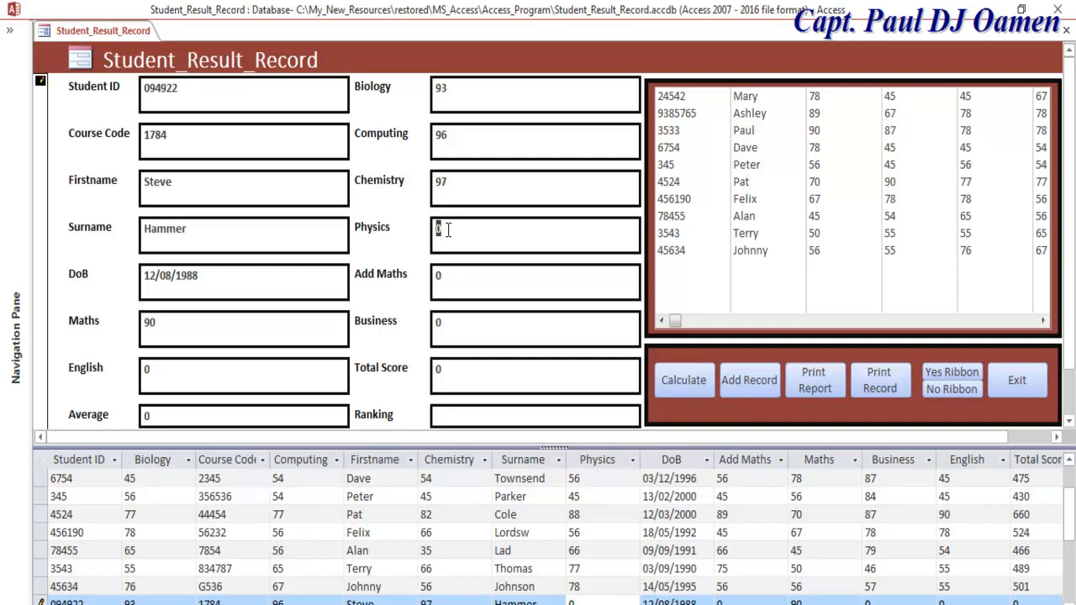
text(92)
click(435, 282)
text(9)
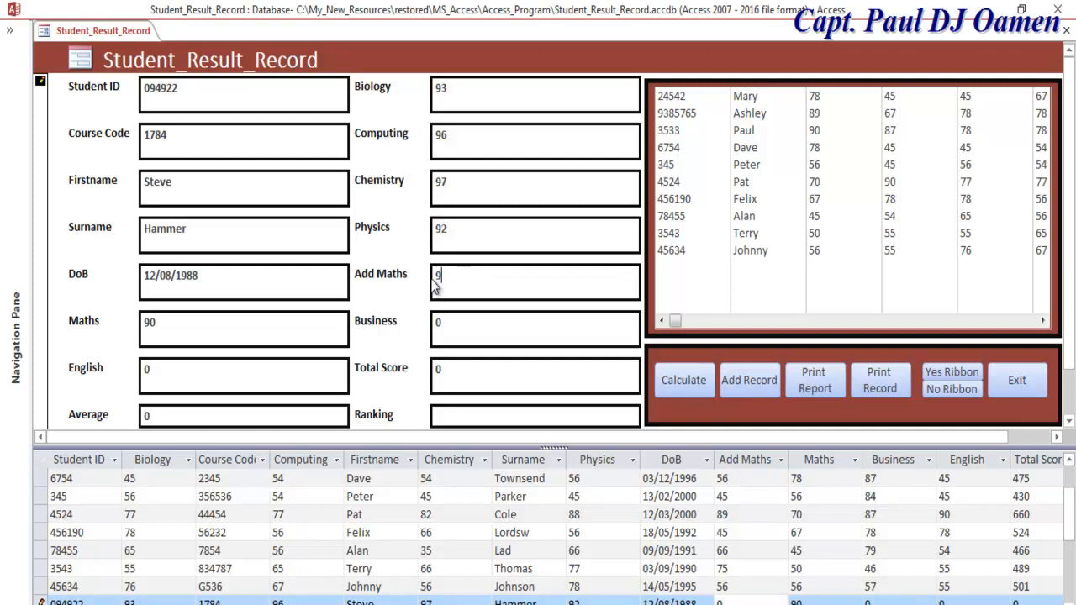
text(7)
click(434, 327)
text(97)
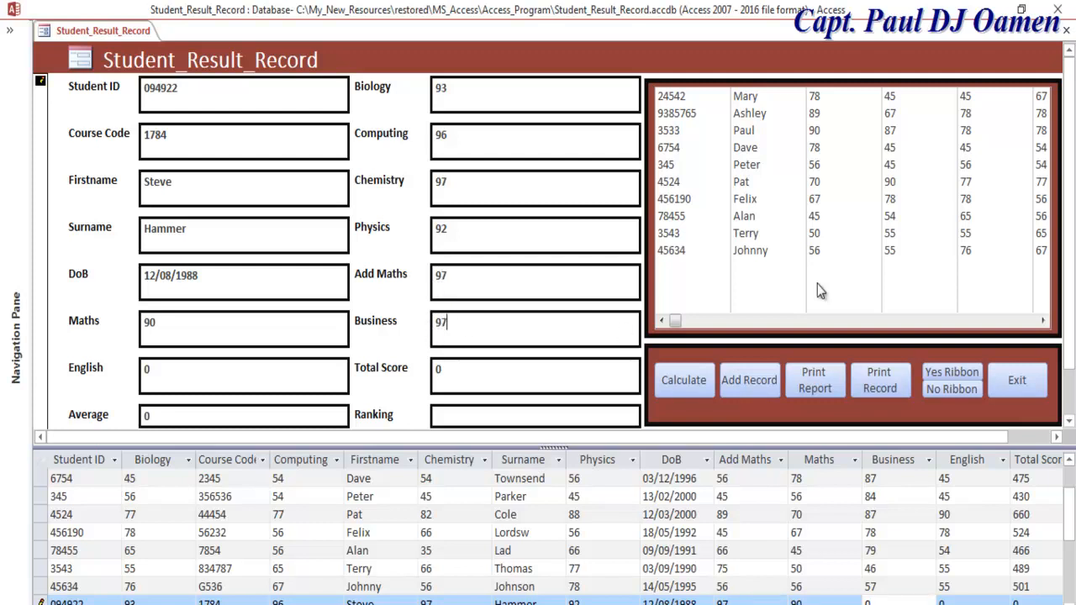
click(681, 385)
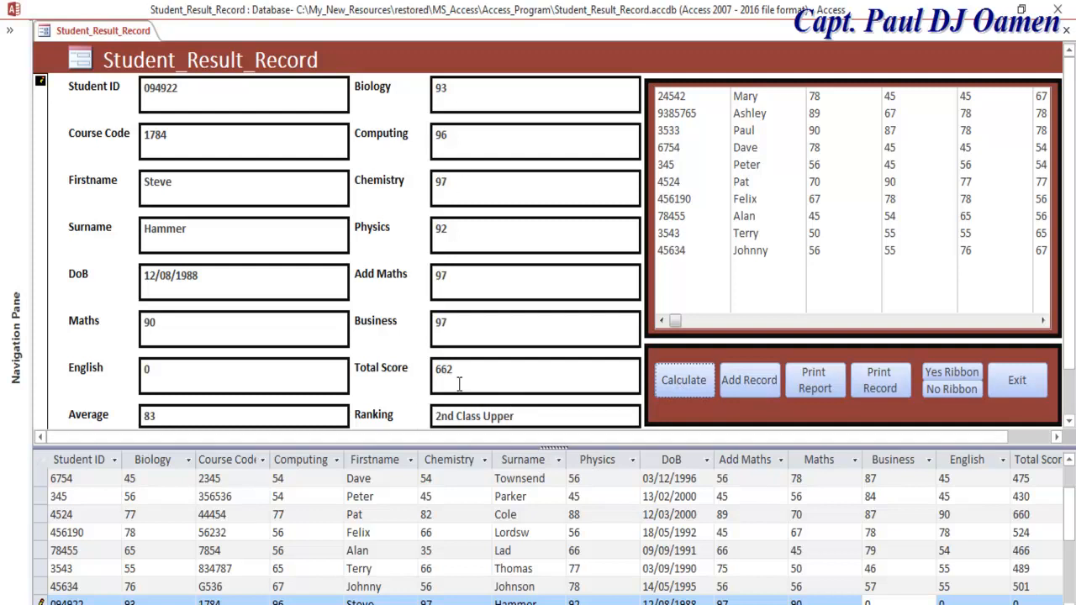
Step: Try recalculating the student's results with an out-of-range Physics mark of 9254
click(461, 230)
text(54)
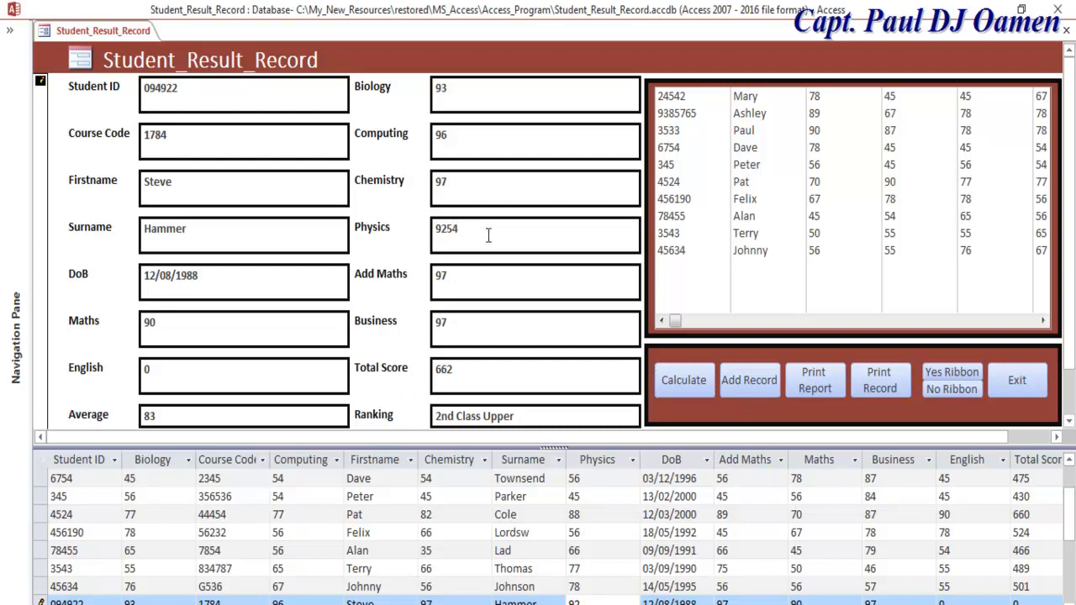
click(681, 380)
click(454, 248)
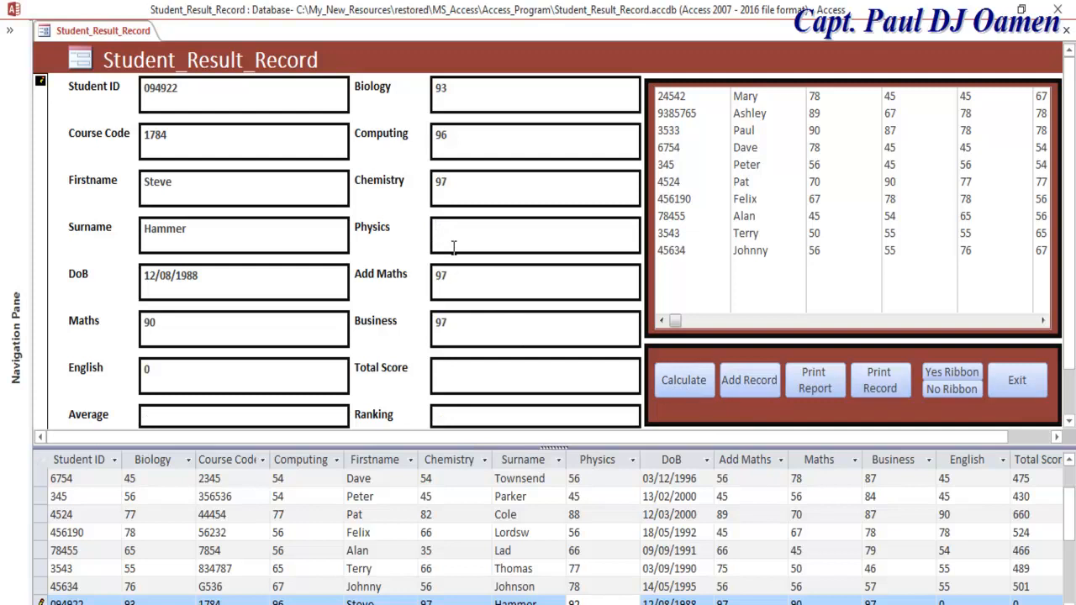
click(682, 383)
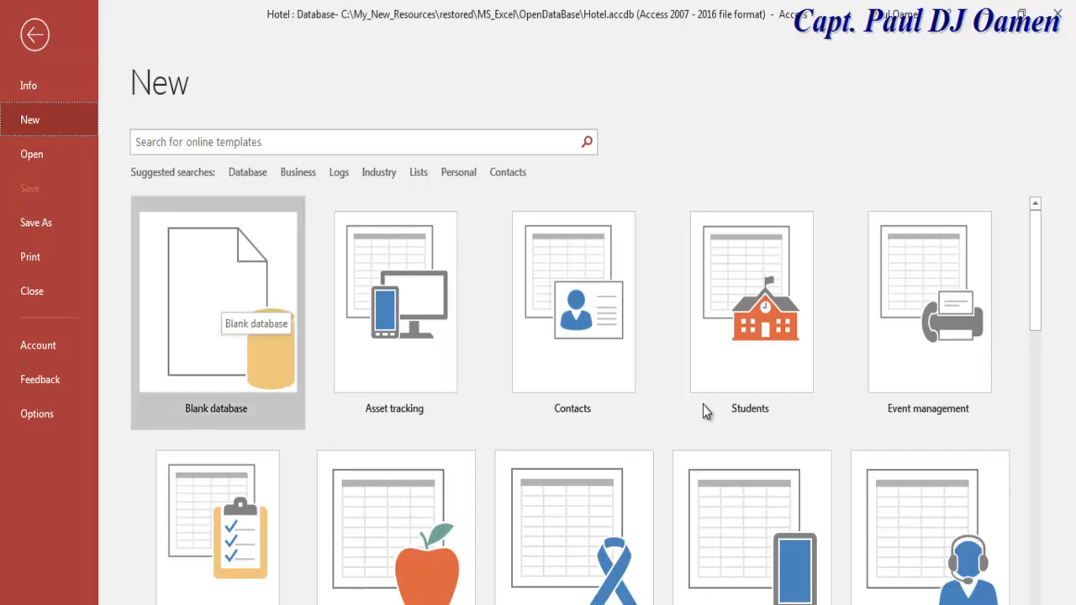
Step: Start a blank database with the file name Access_Student_Record and set its location to the Access_Program folder inside MS_Access
key(Return)
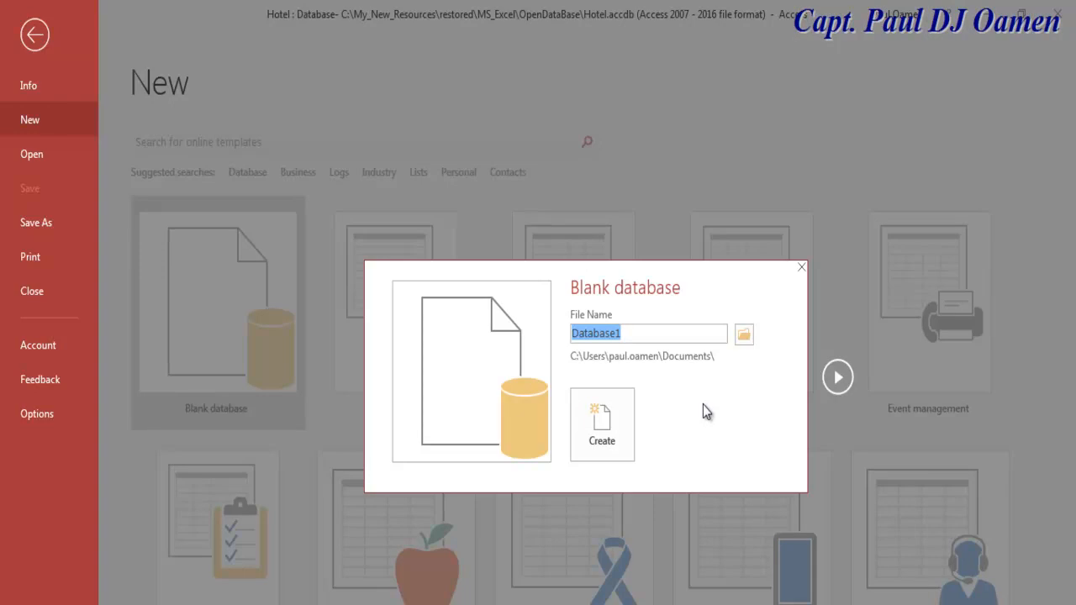
text(Acce)
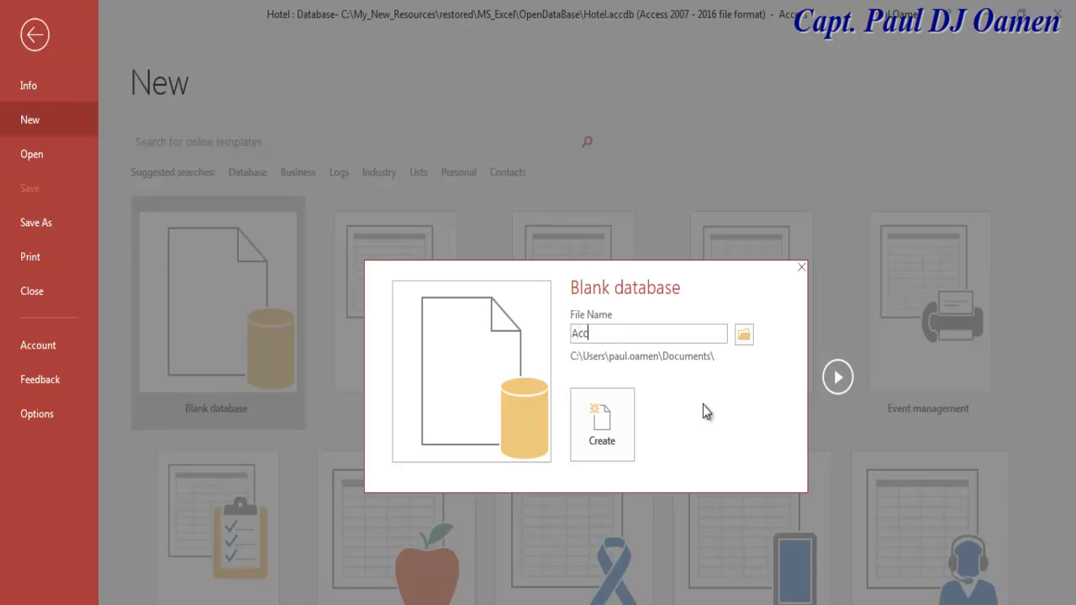
text(ss_Student_Record)
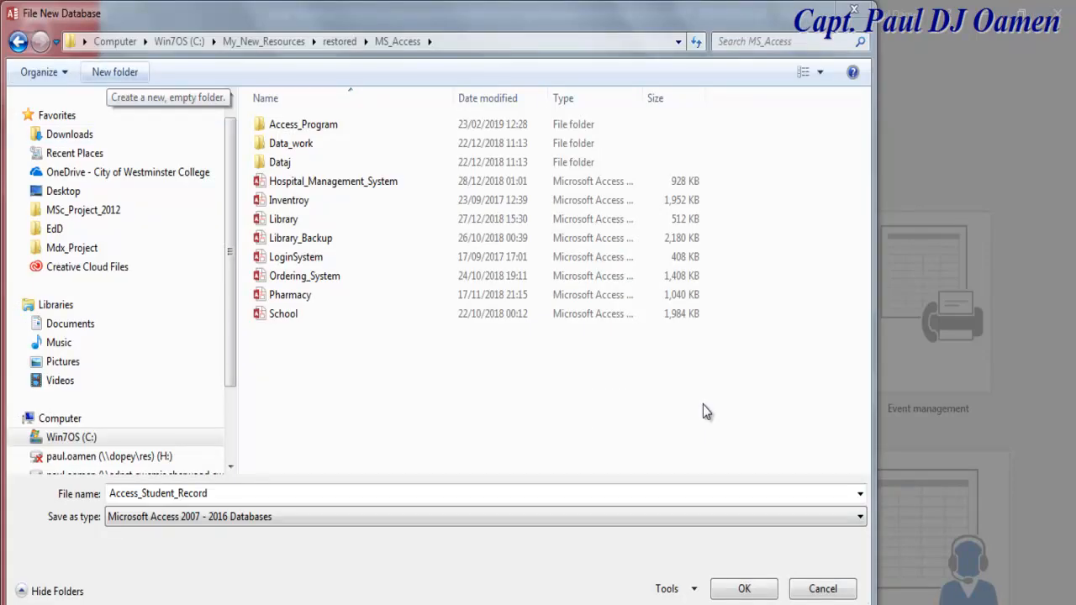
double_click(303, 124)
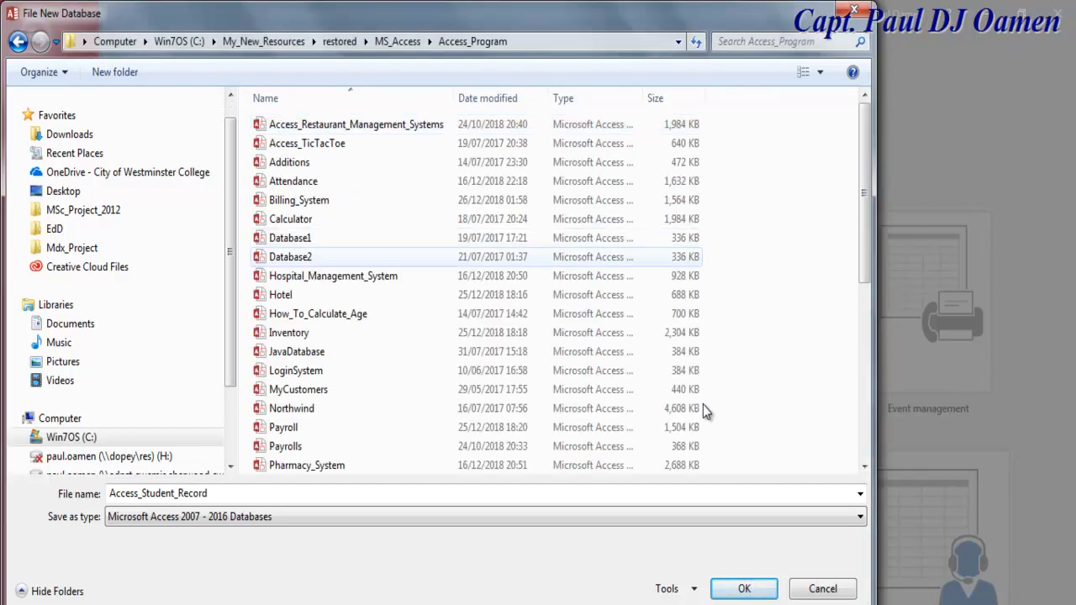
scroll(703, 404, down, 6)
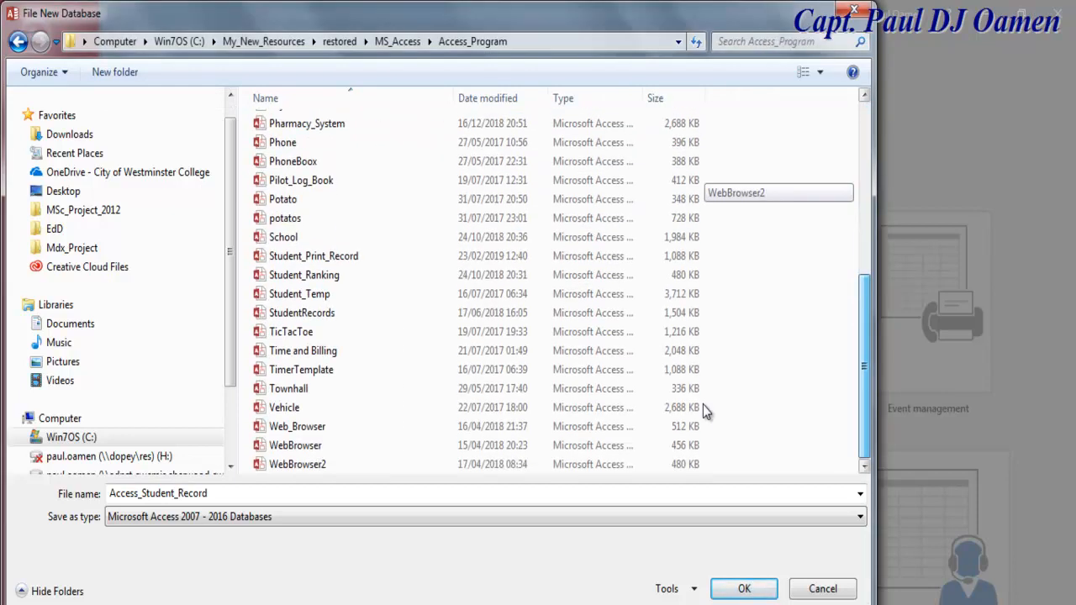
scroll(703, 404, up, 1)
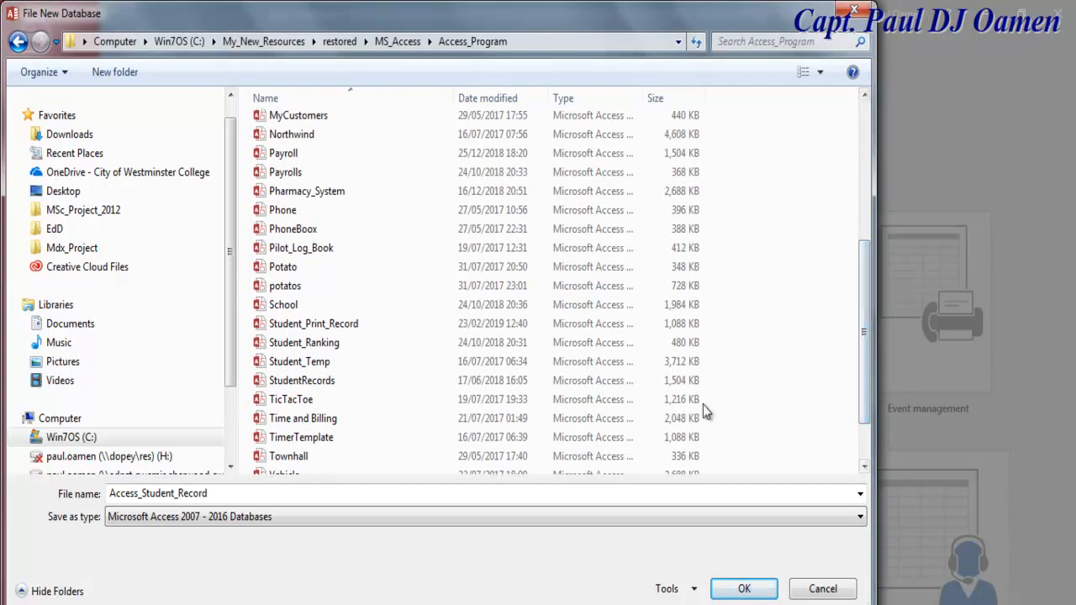
key(Tab)
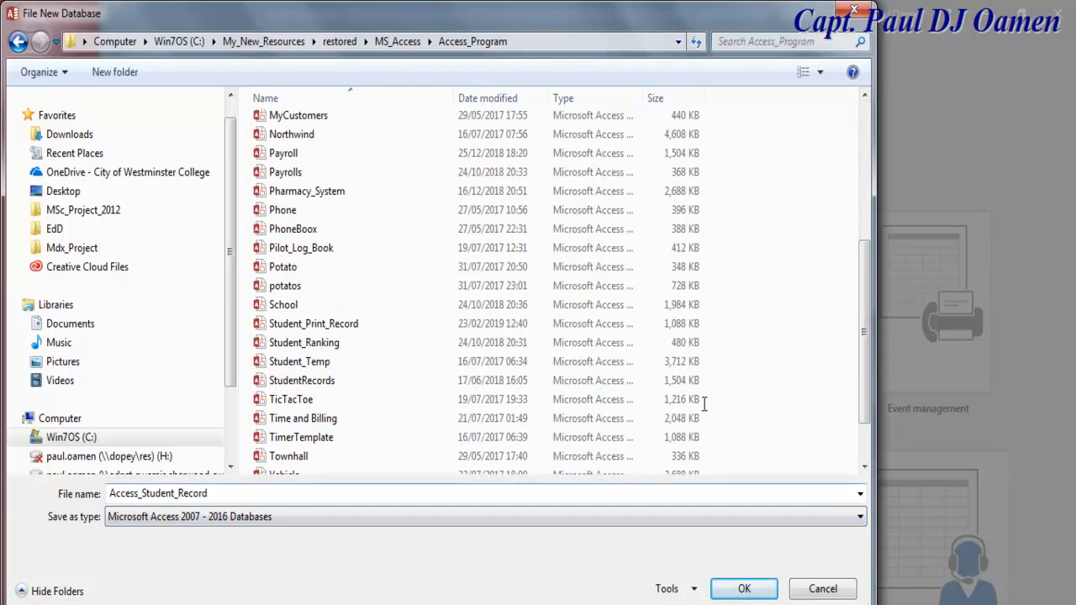
Step: Copy the file name, change it to Student_Result_Record and create the database
key(shift+Tab)
key(ctrl+c)
key(Home)
key(Right)
key(Right)
key(Right)
key(Right)
key(Right)
key(Right)
key(Right)
key(BackSpace)
key(BackSpace)
key(BackSpace)
key(BackSpace)
key(BackSpace)
key(BackSpace)
key(BackSpace)
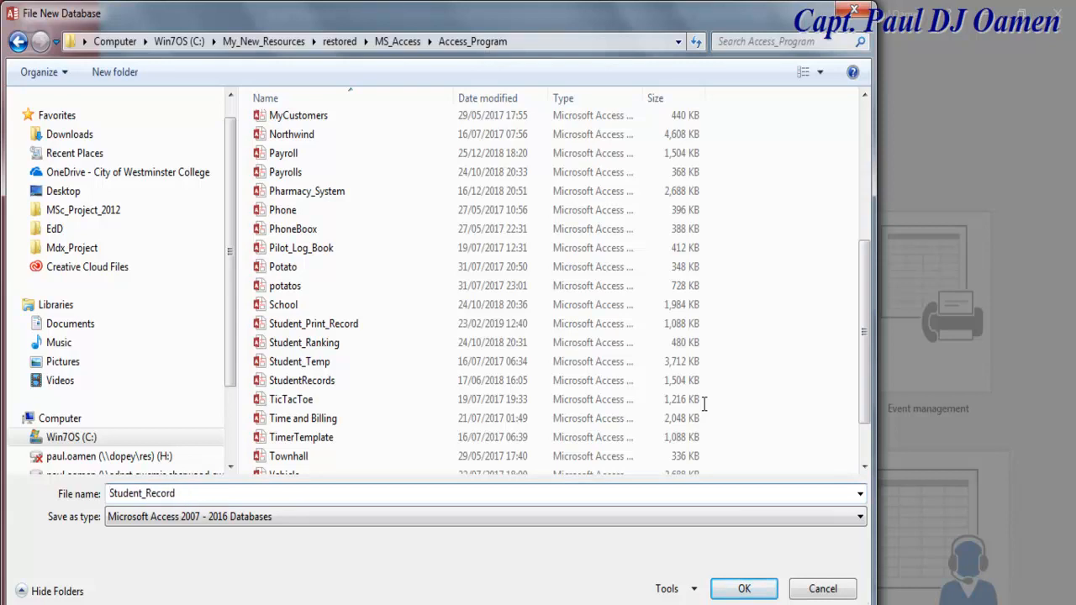
text(Result_Re)
key(Return)
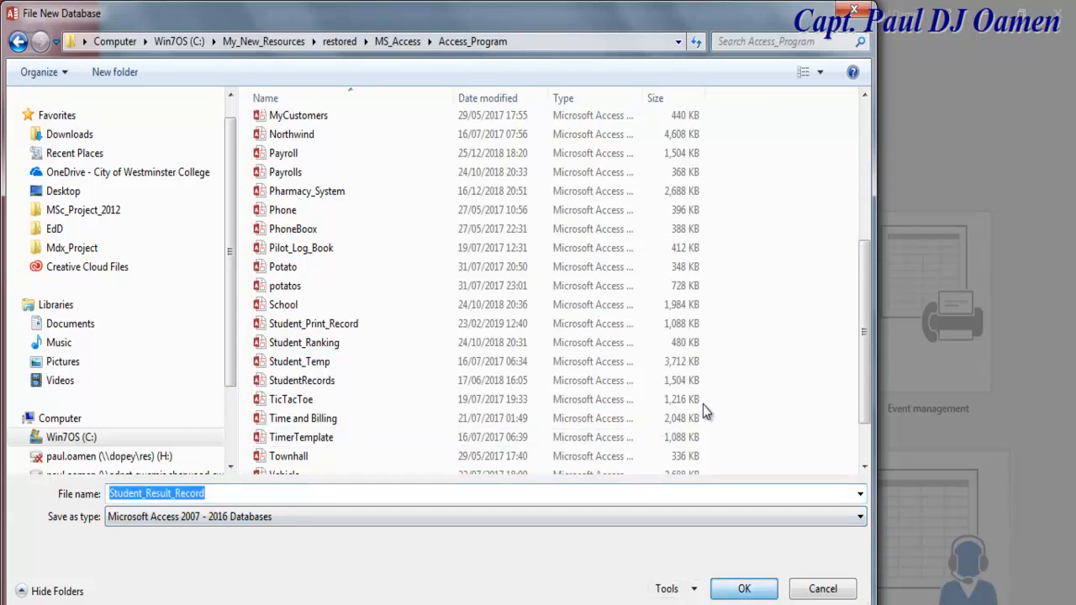
key(Return)
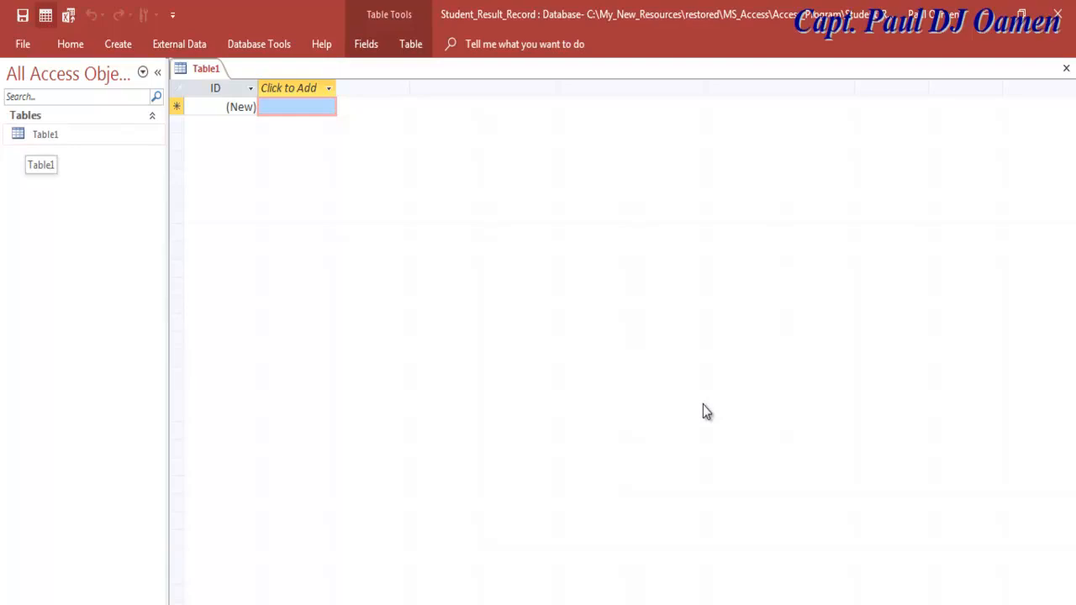
Step: Switch Table1 to Design View, saving the table as Student_Result_Record
right_click(26, 134)
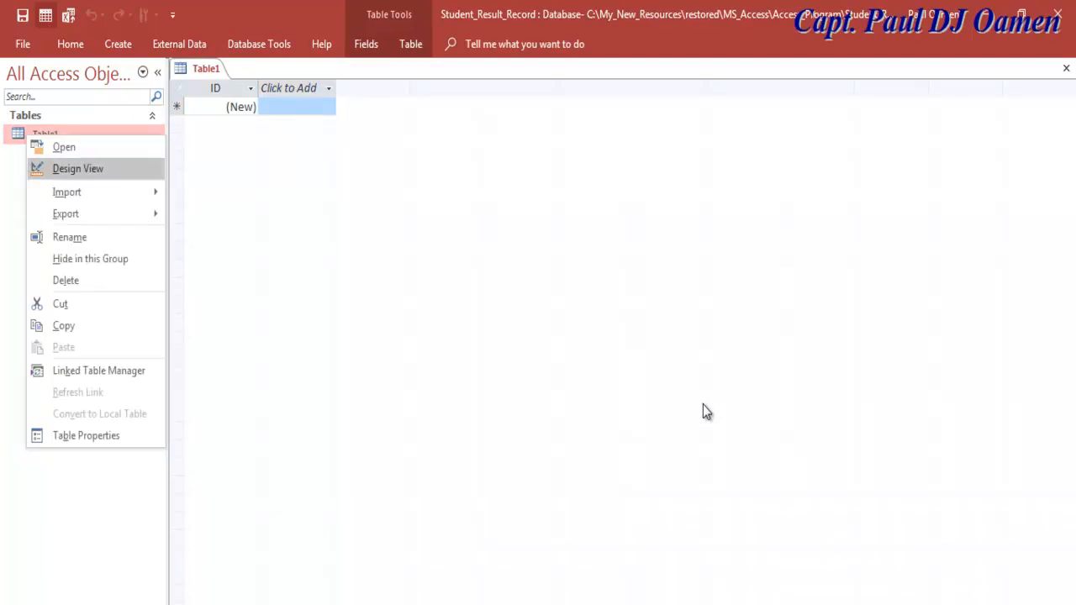
key(Return)
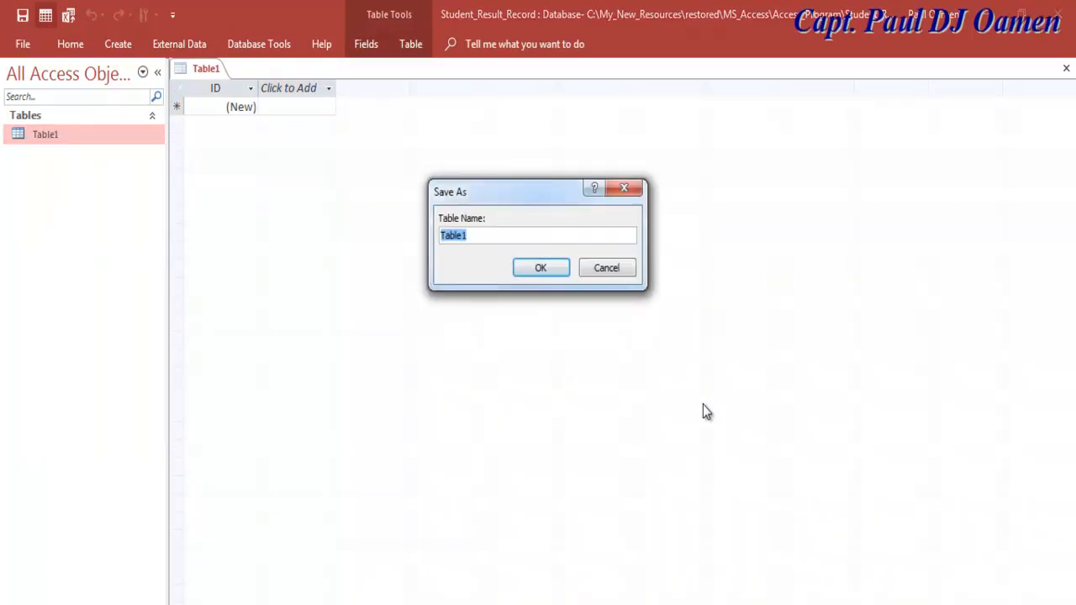
key(ctrl+v)
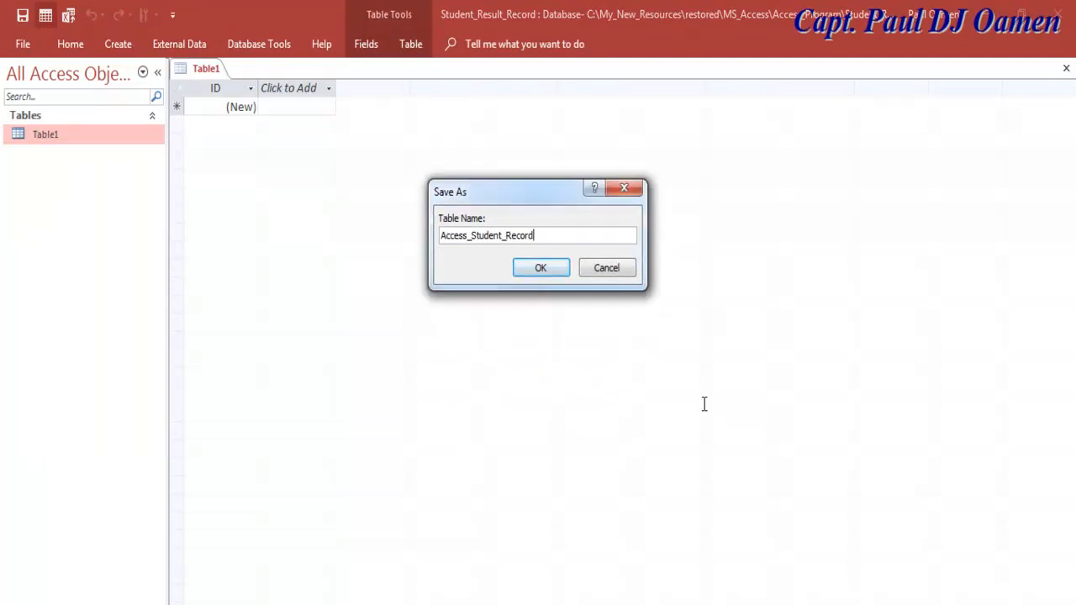
key(shift+Home)
key(BackSpace)
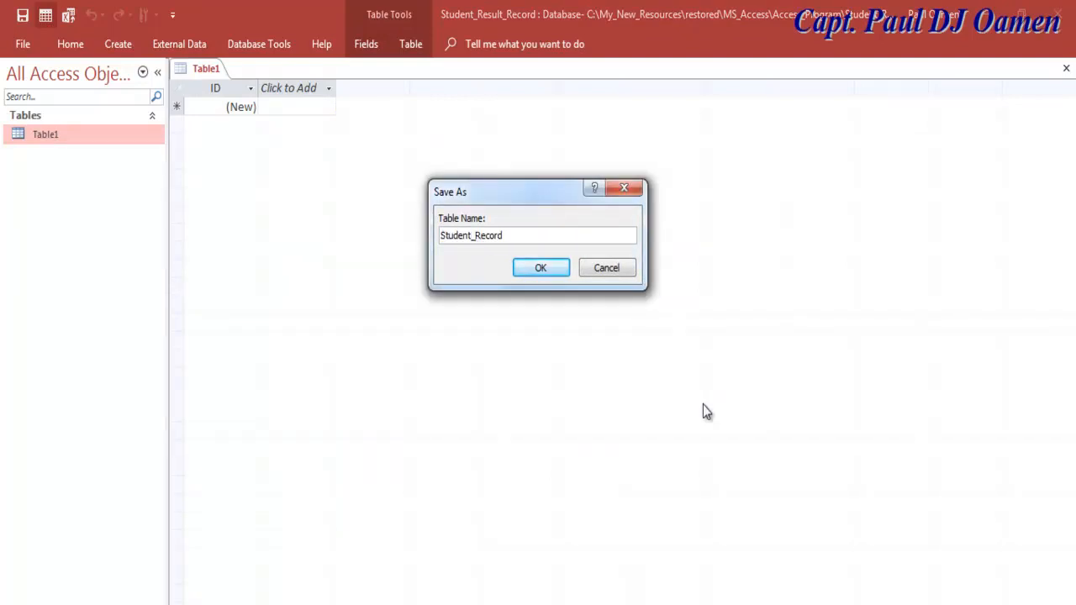
text(_Result_Re)
key(Return)
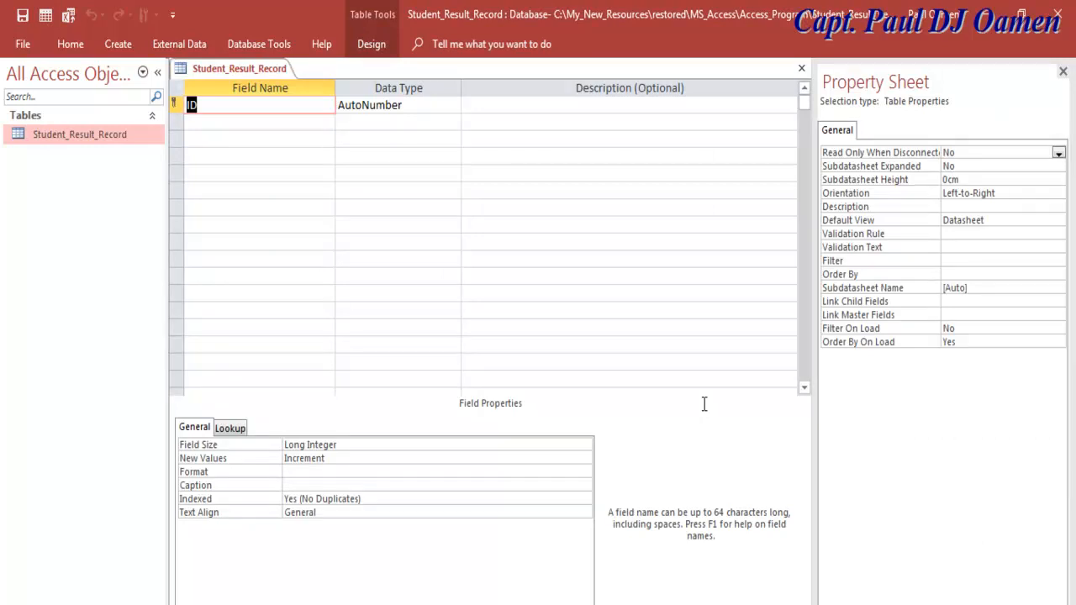
Step: Rename the ID field to Student_ID and set its data type to Short Text
key(Right)
key(Left)
text(Student_)
key(Tab)
key(alt+Down)
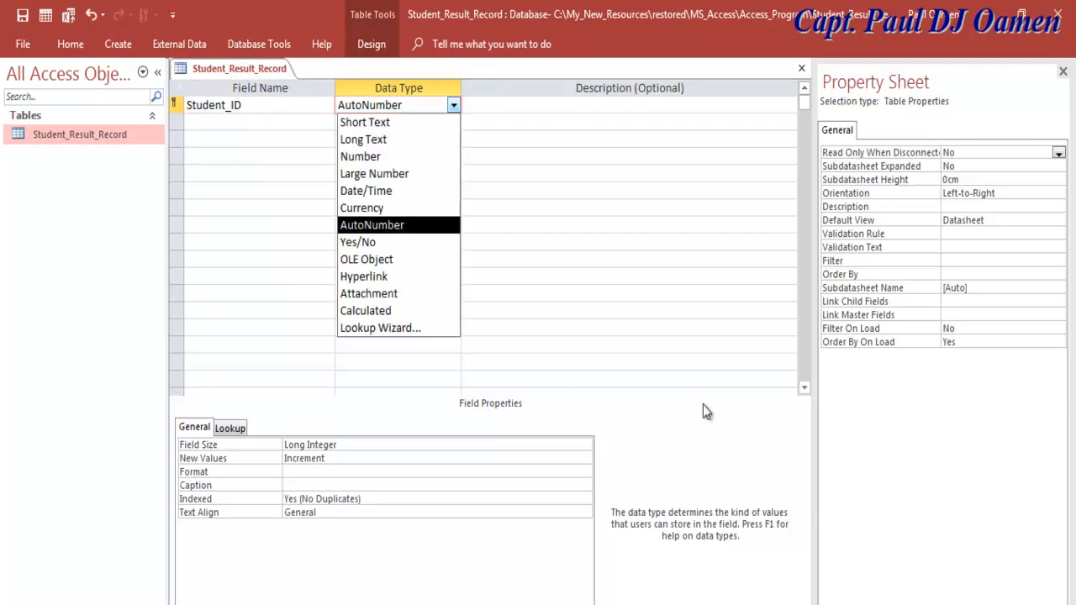
key(Up)
key(Up)
key(Up)
key(Up)
key(Up)
key(Up)
key(Return)
key(Tab)
key(Tab)
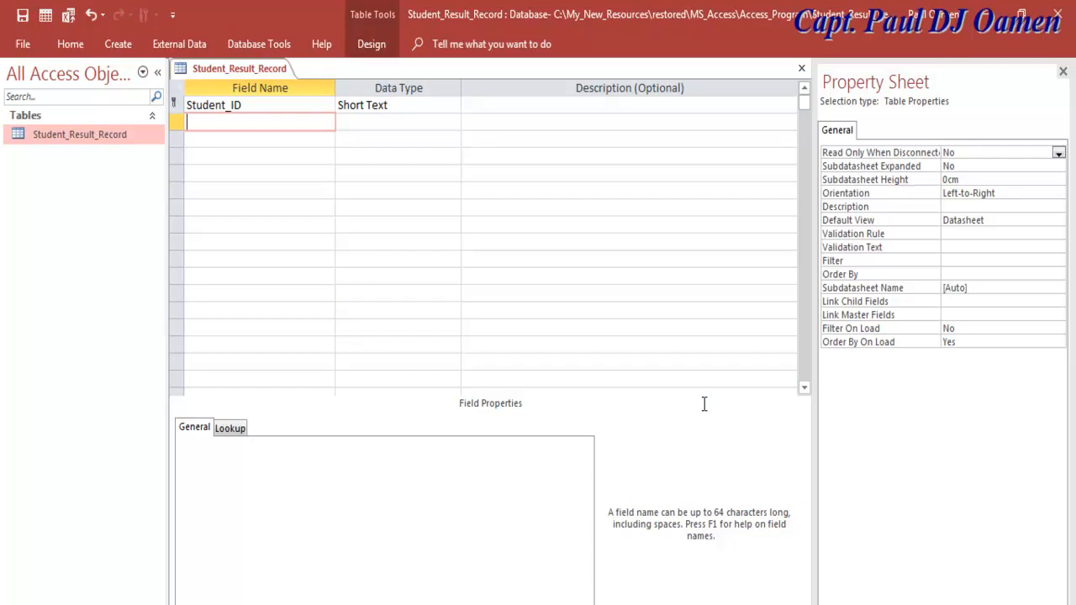
Step: Add a Short Text field named Course Code and rename the first field to Student ID
text(Course Code)
key(Up)
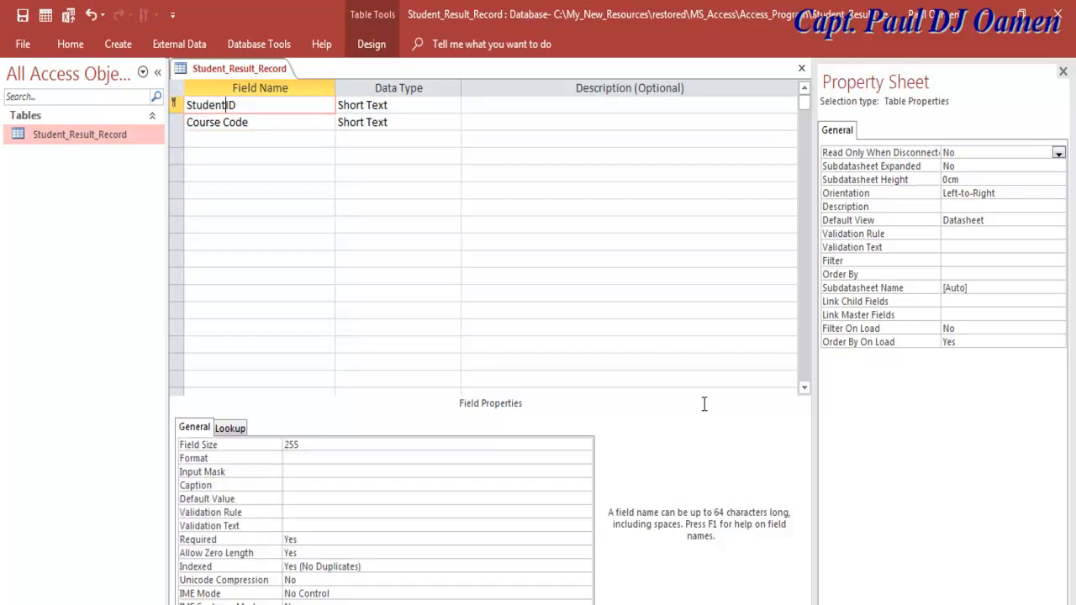
key(Down)
key(Down)
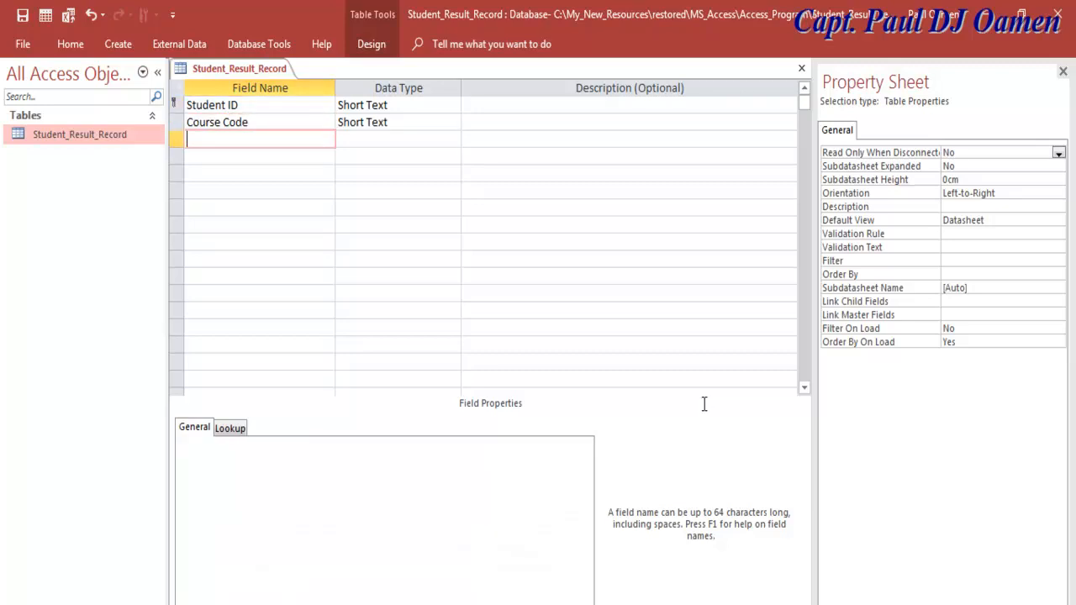
Step: Add the fields Firstname and Surname below Course Code
text(Firstnm)
text(ae)
key(BackSpace)
key(BackSpace)
key(BackSpace)
text(ame)
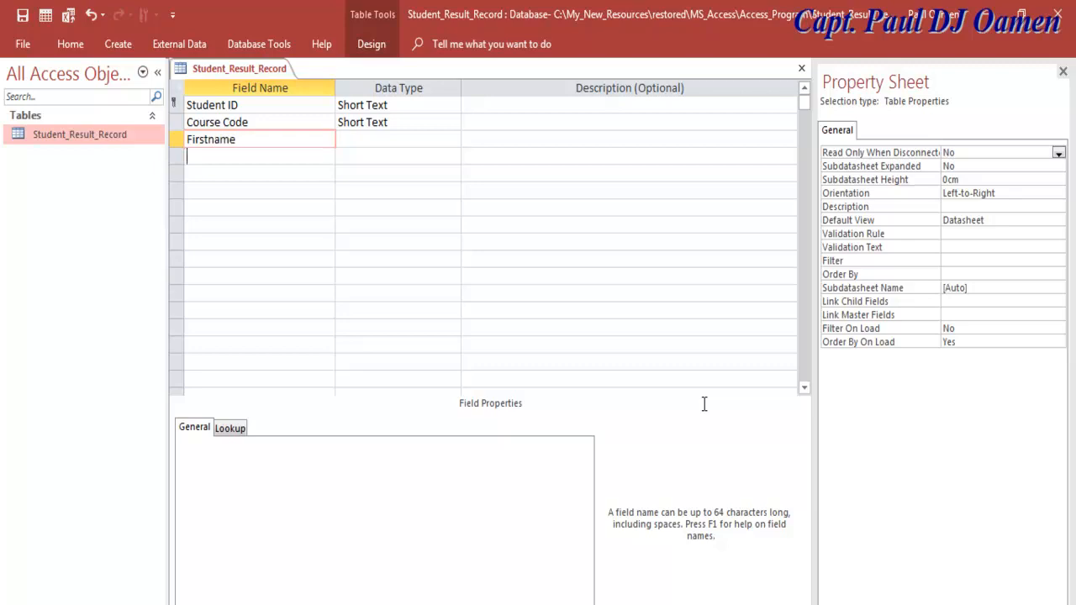
key(Down)
text(Surname)
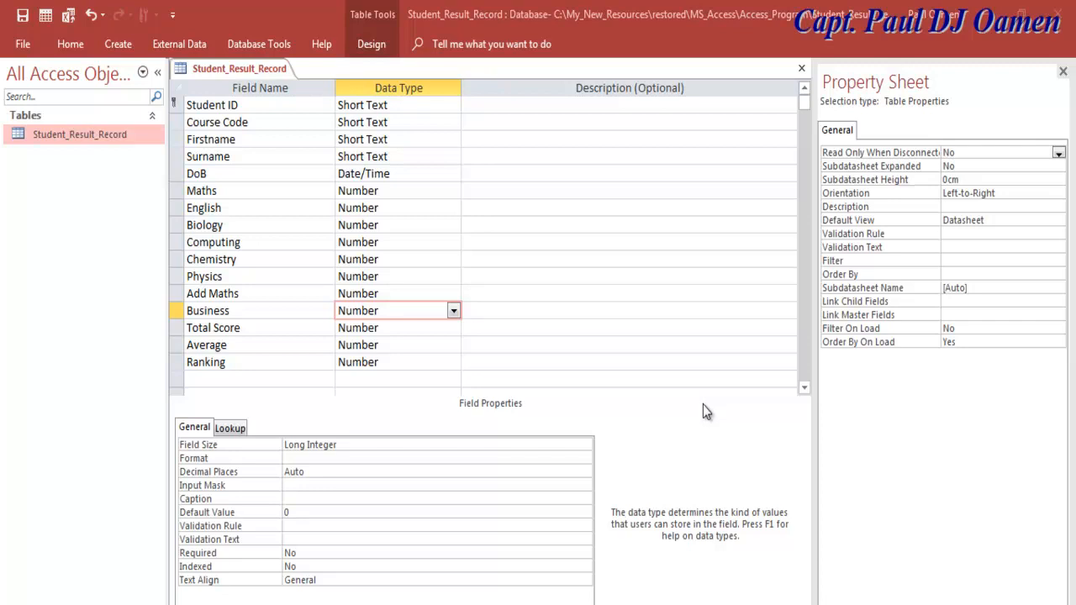
Step: Remove the primary key from the Student ID field, and save and close the table
click(704, 405)
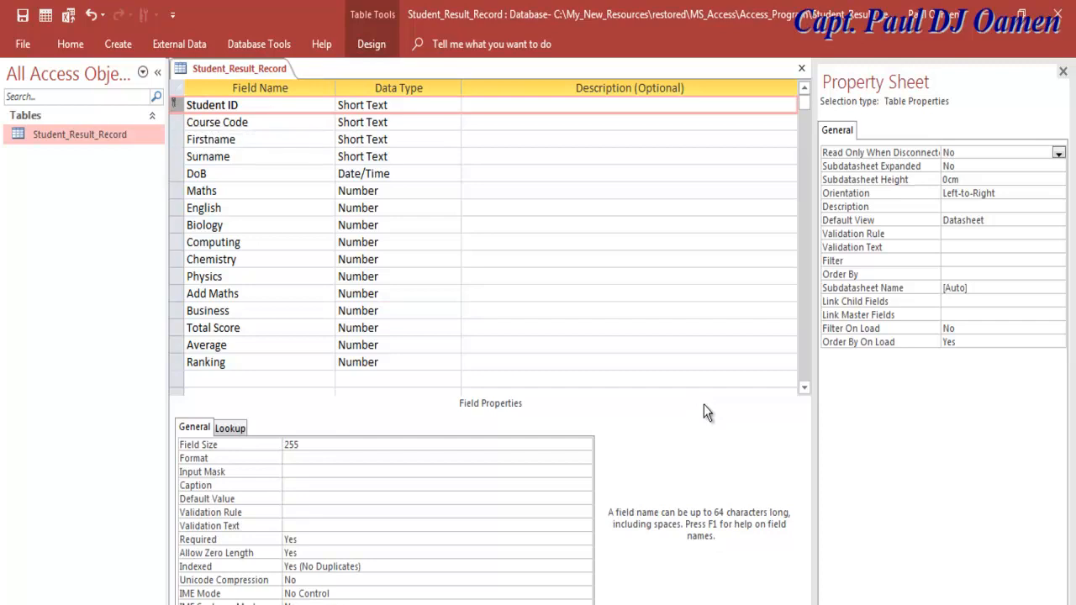
key(shift+F10)
key(Return)
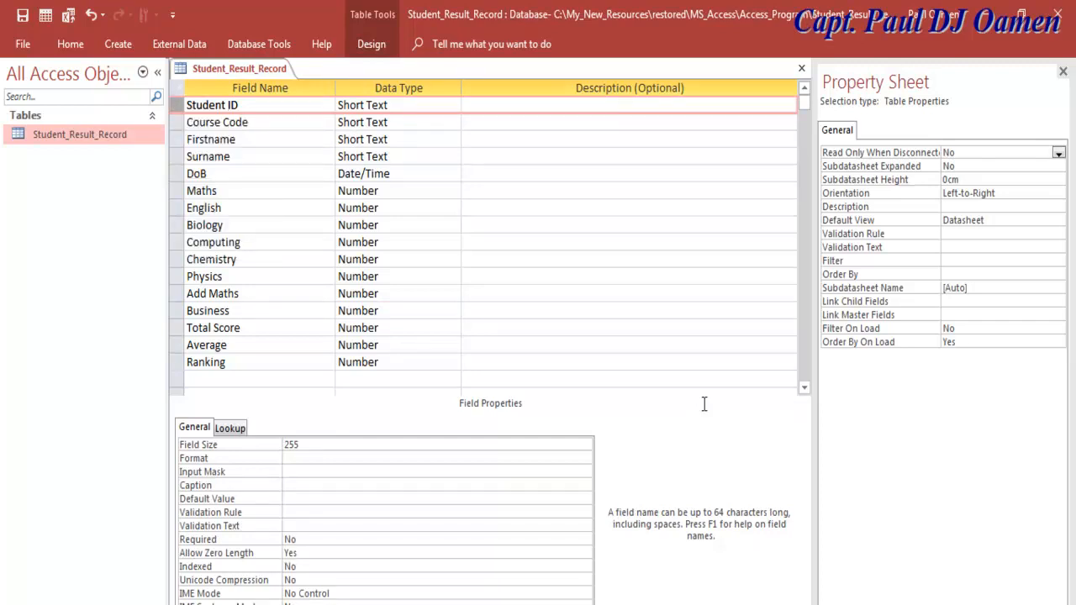
key(Right)
key(Right)
key(Up)
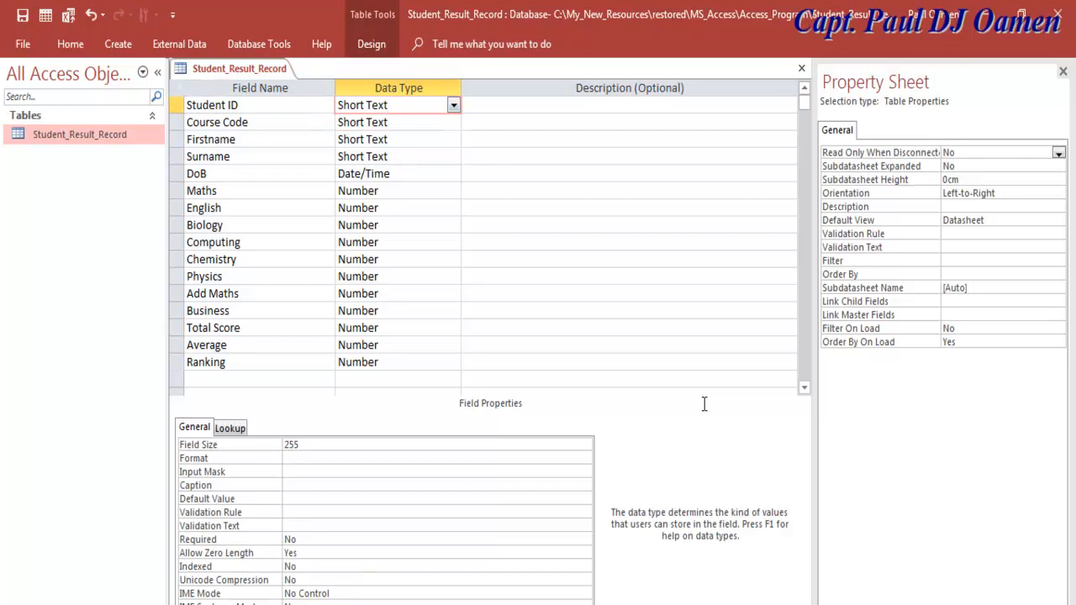
key(ctrl+s)
key(ctrl+w)
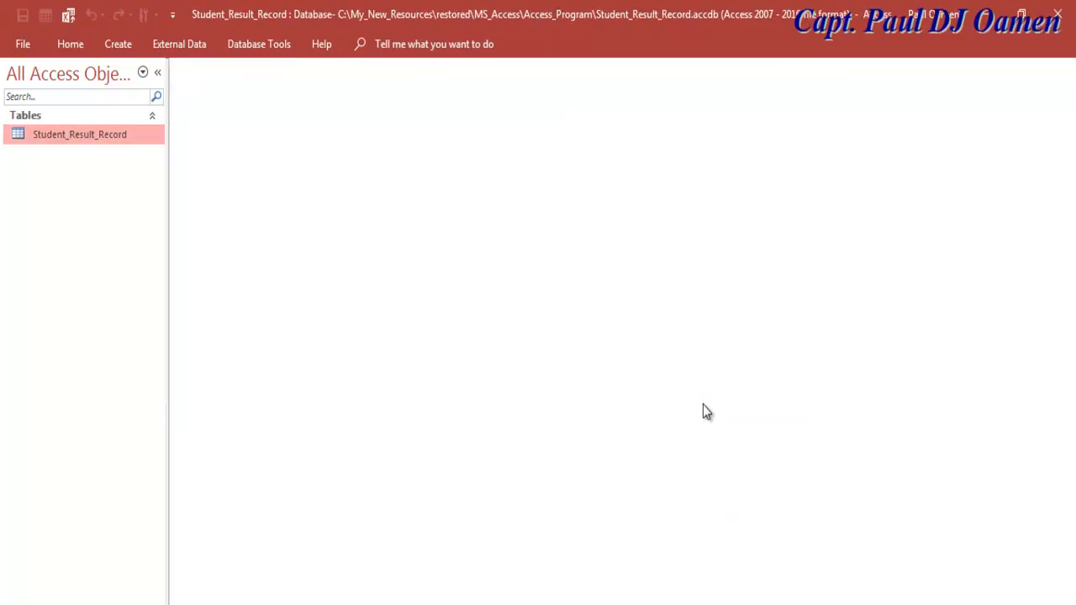
Step: Create a split form based on the Student_Result_Record table
click(118, 45)
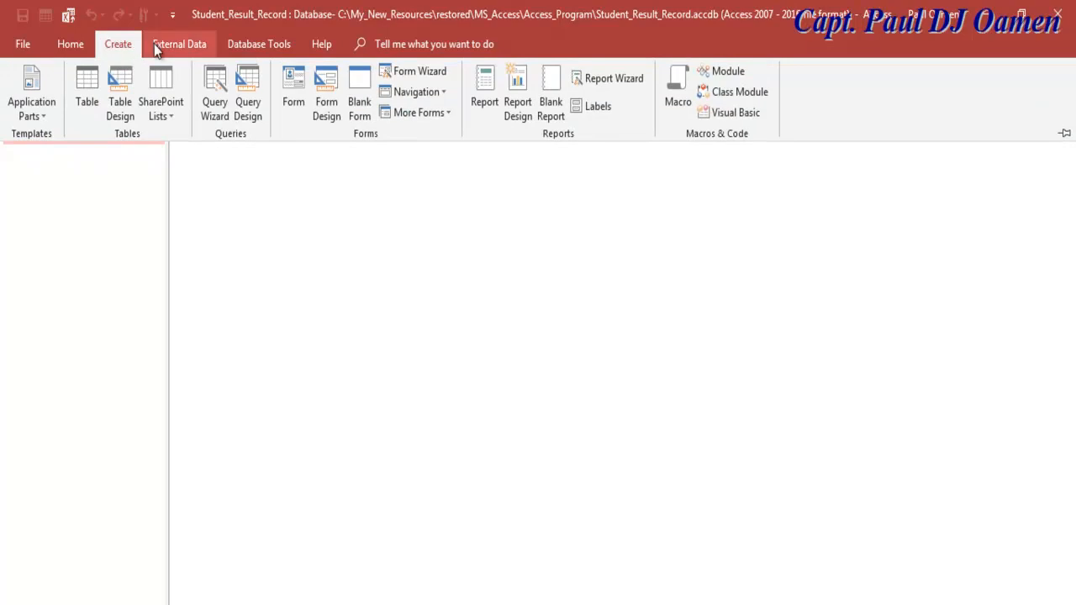
click(447, 114)
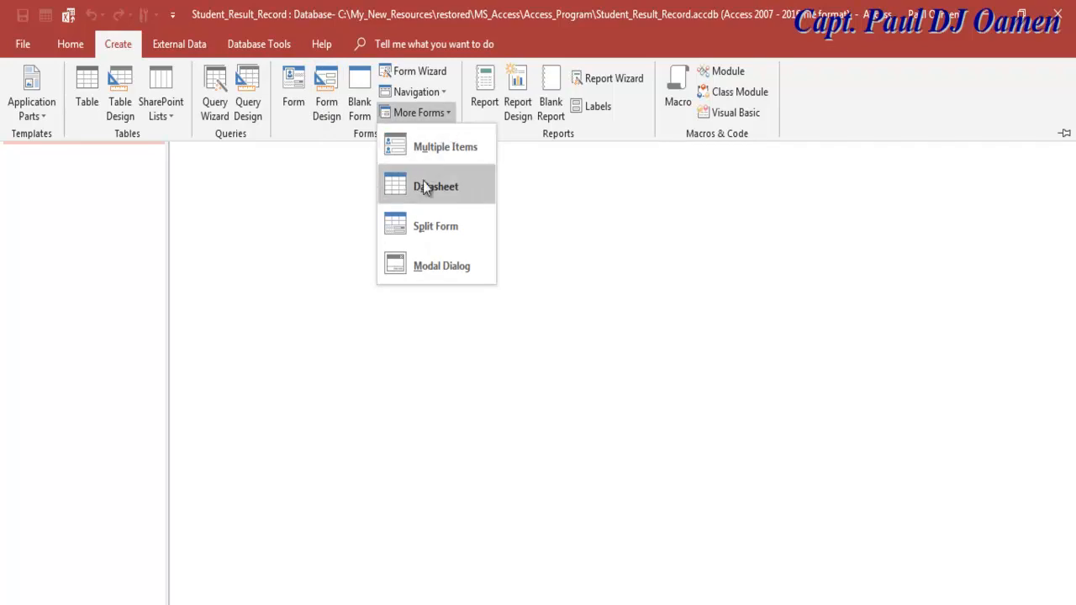
click(428, 227)
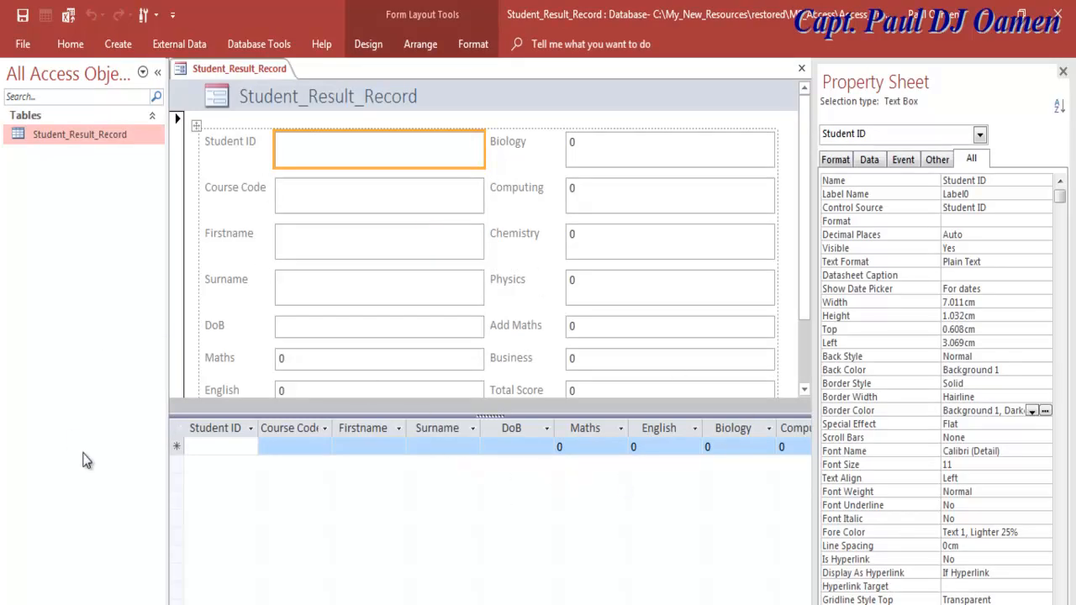
key(ctrl+F1)
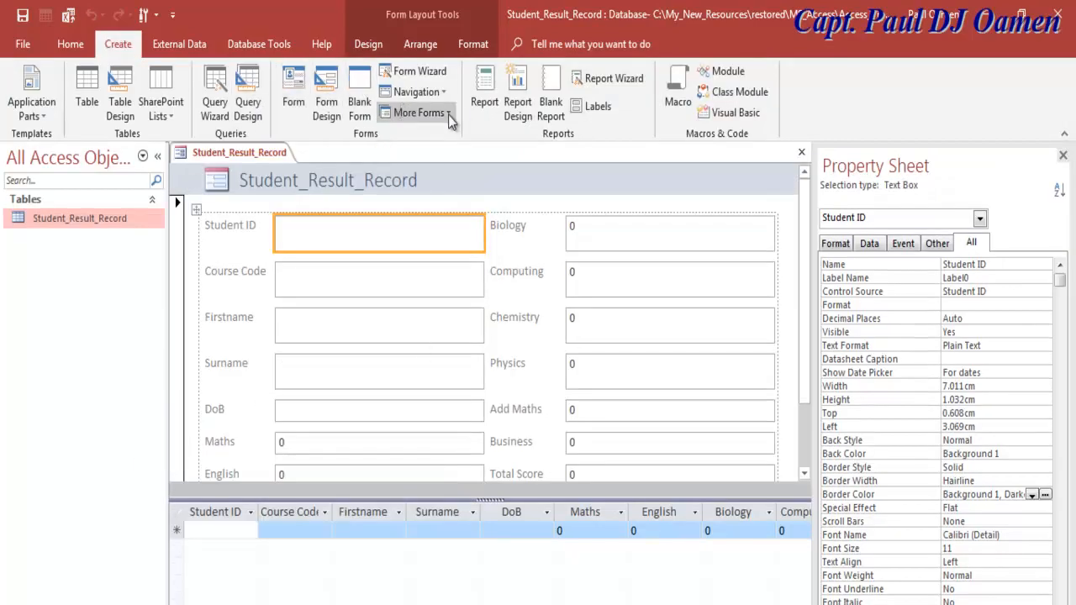
key(ctrl+F1)
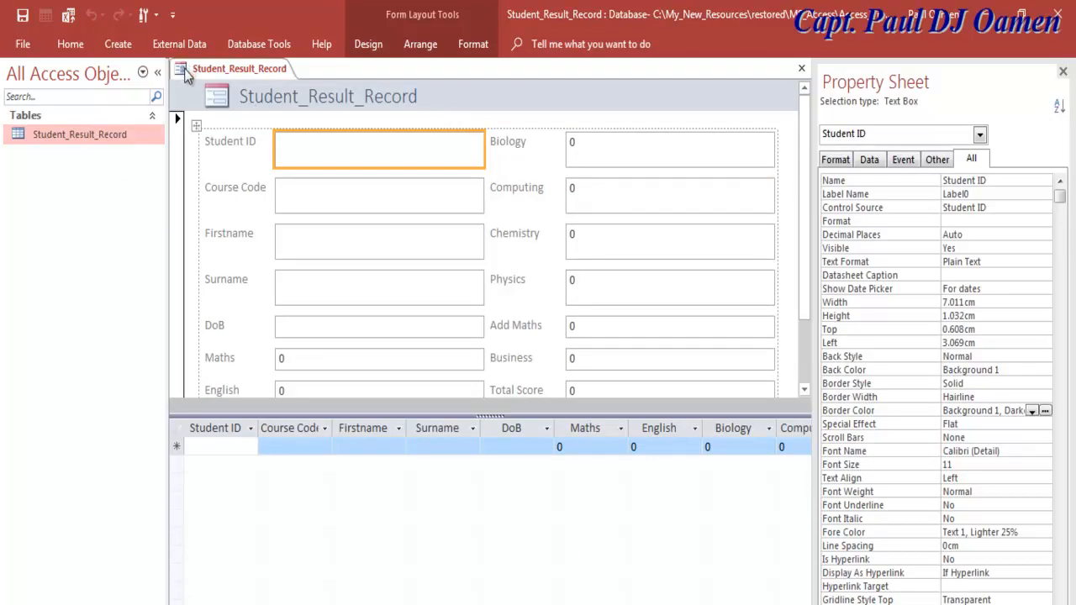
Step: Show the split form in Form View, collapse the Navigation Pane and enlarge the form section down to the Ranking field
right_click(185, 72)
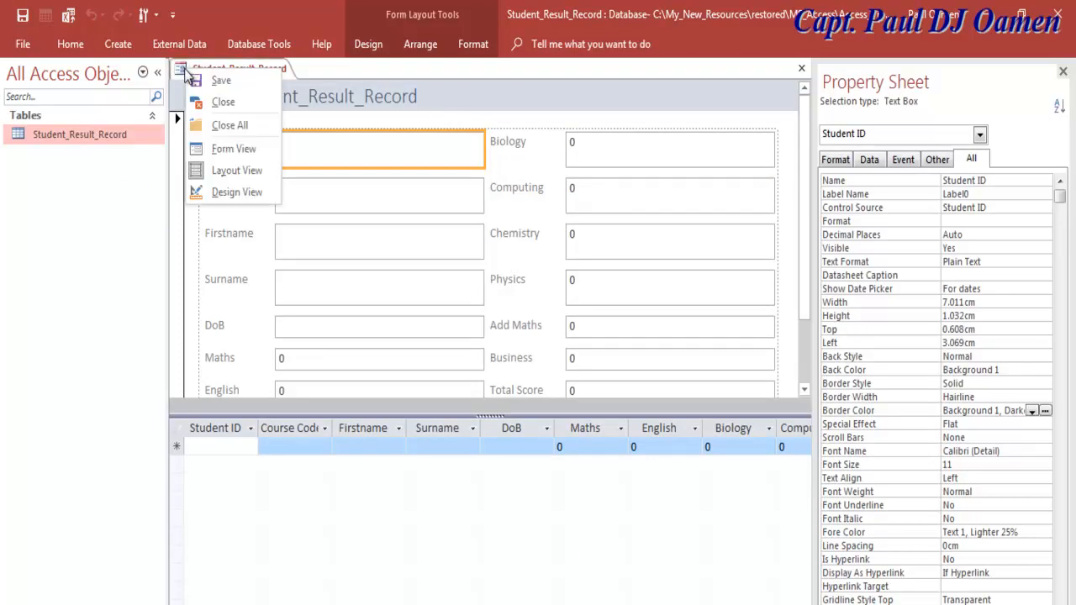
click(236, 151)
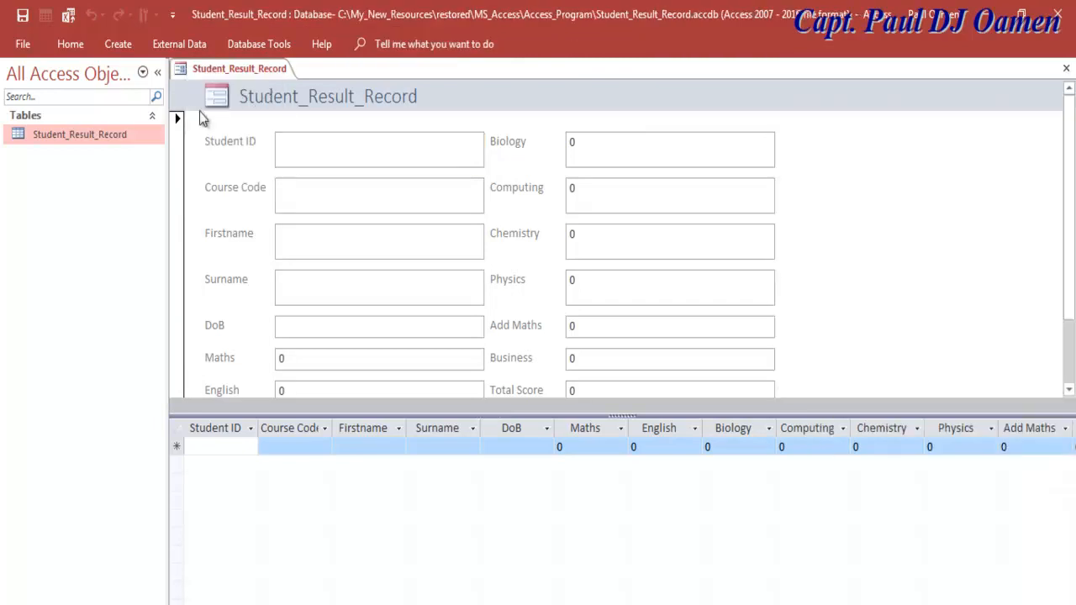
click(157, 72)
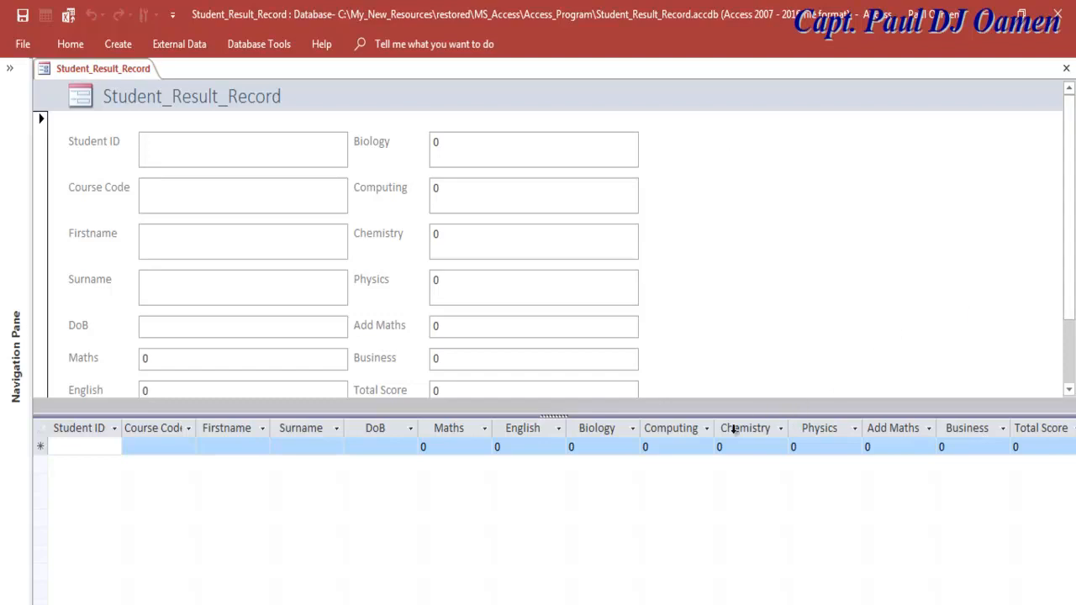
drag(521, 412, 560, 511)
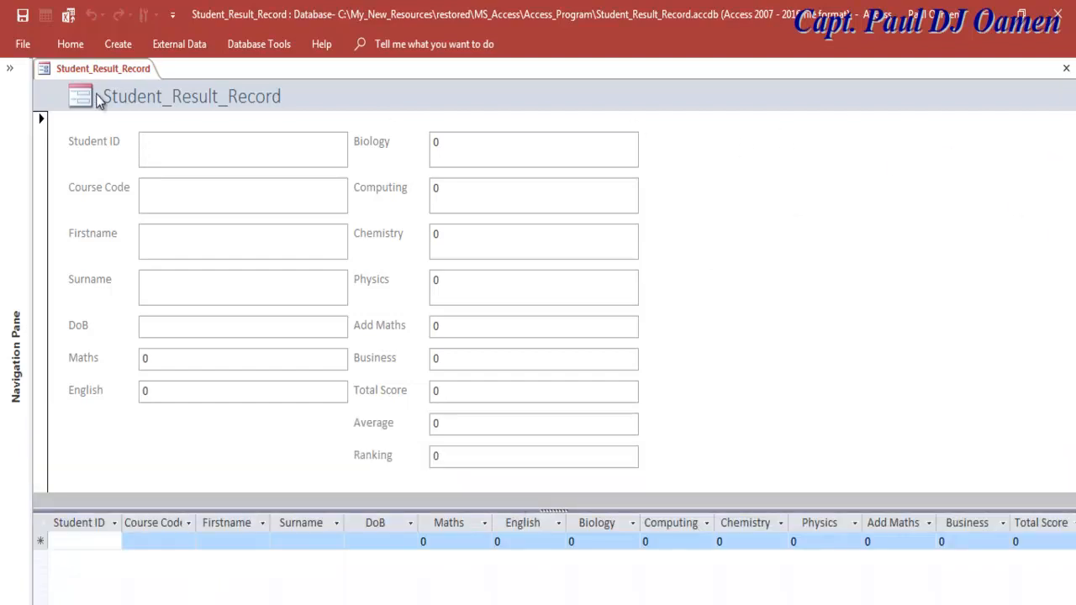
Step: Open the split form in Design View and widen the form grid to about 35.5 cm
right_click(49, 74)
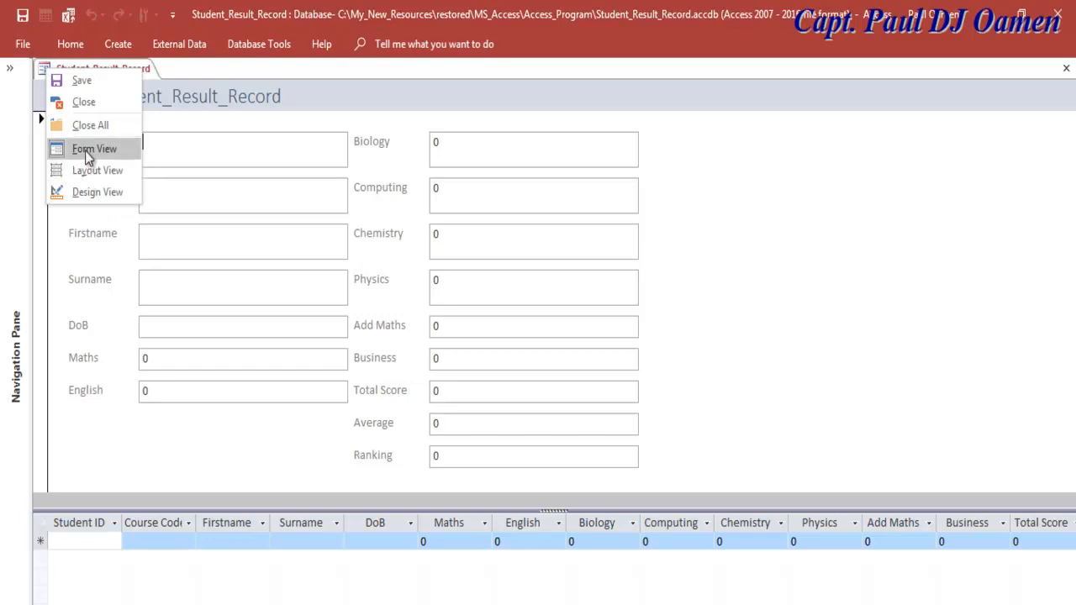
click(84, 191)
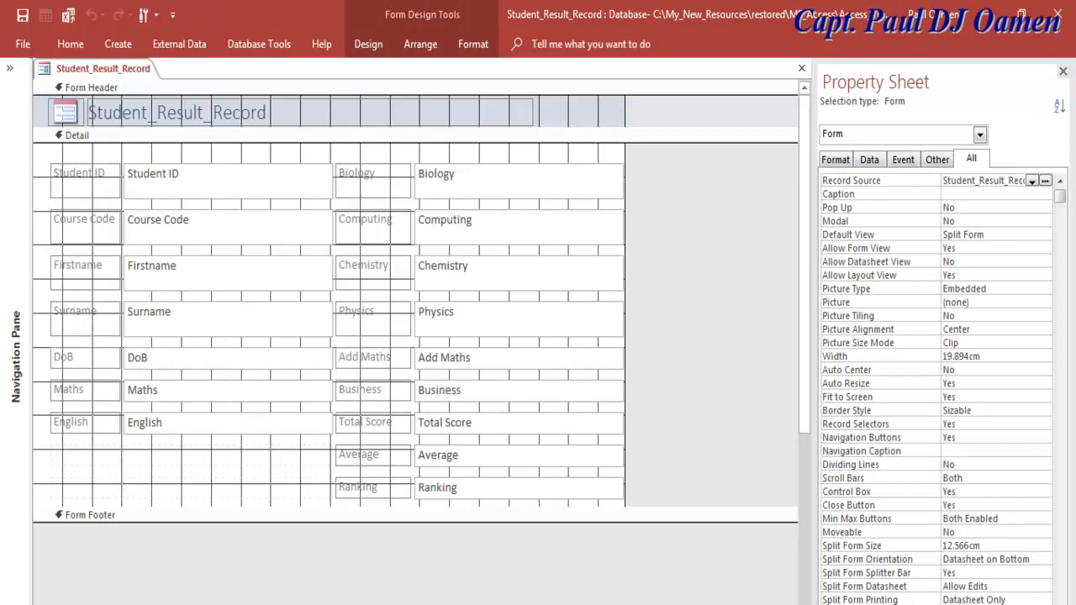
scroll(443, 164, right, 5)
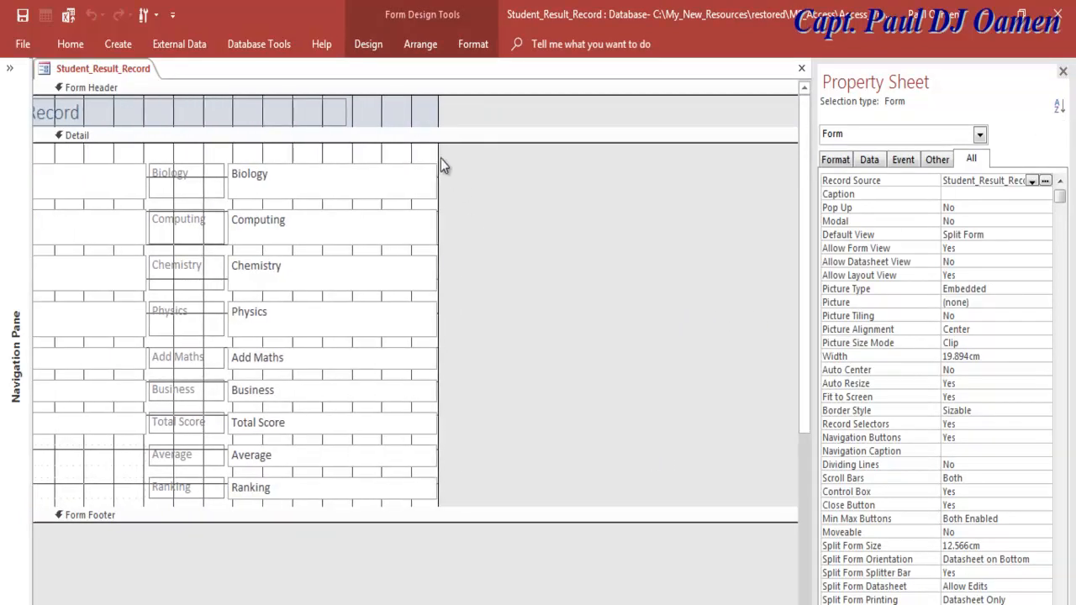
drag(437, 159, 789, 172)
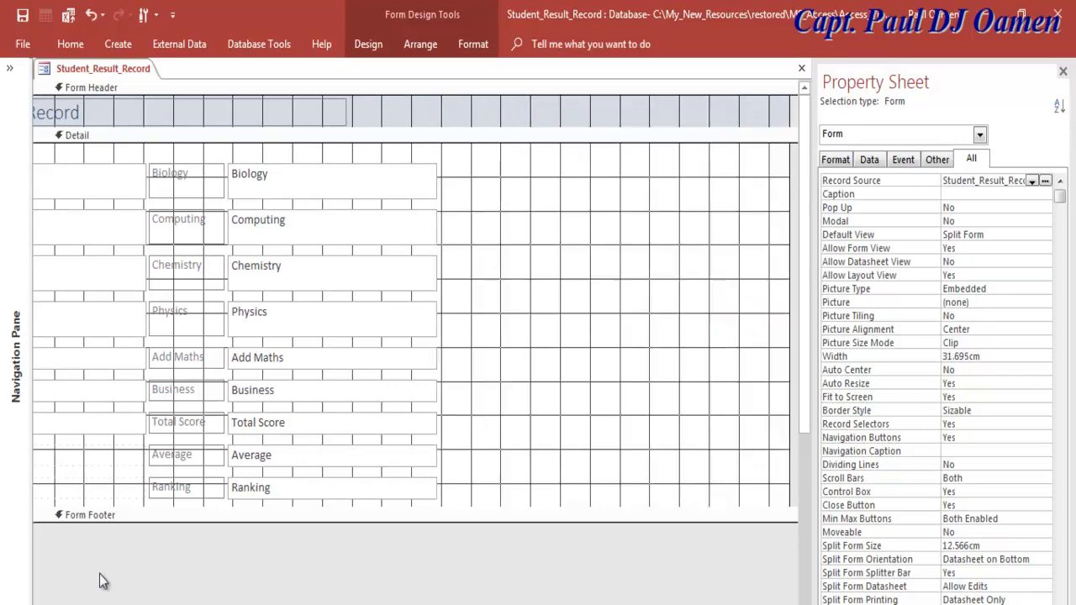
scroll(415, 303, right, 4)
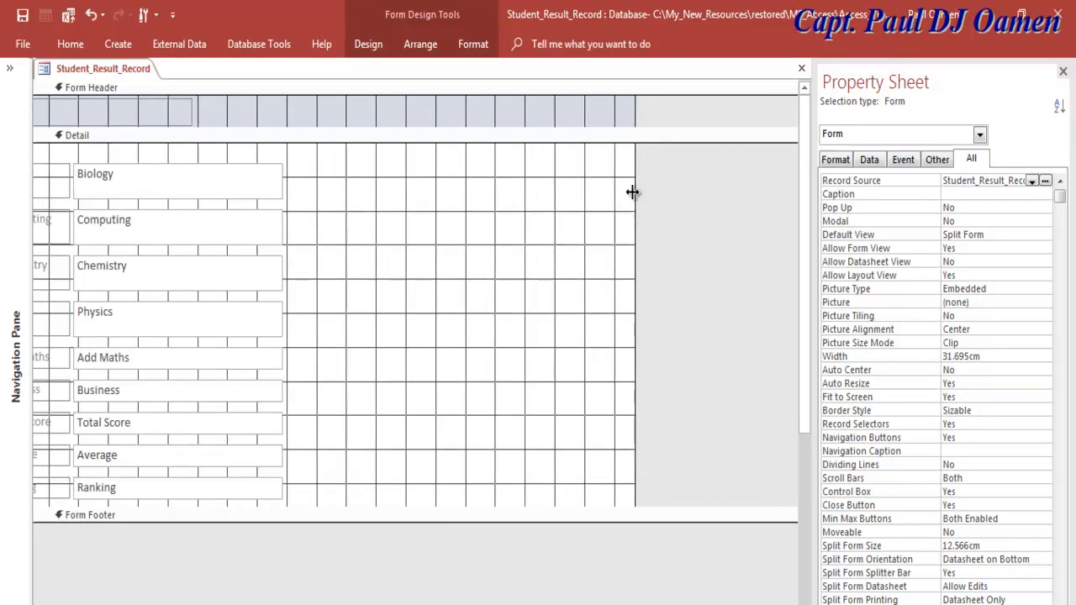
drag(638, 171, 747, 171)
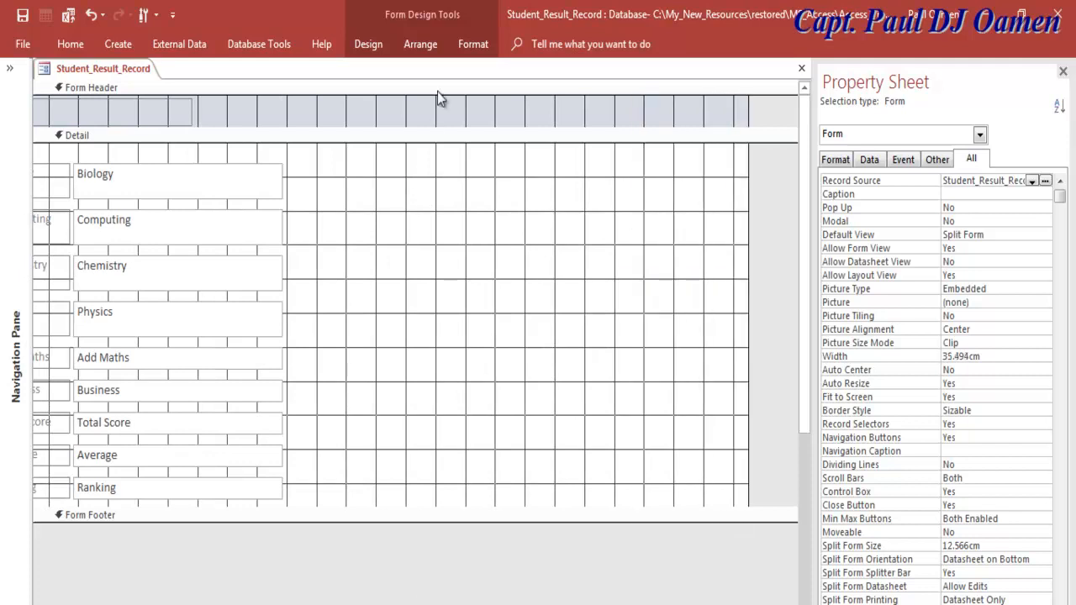
Step: Draw an option group frame about 14 cm wide and 7.3 cm high beside the Biology to Total Score fields
click(374, 47)
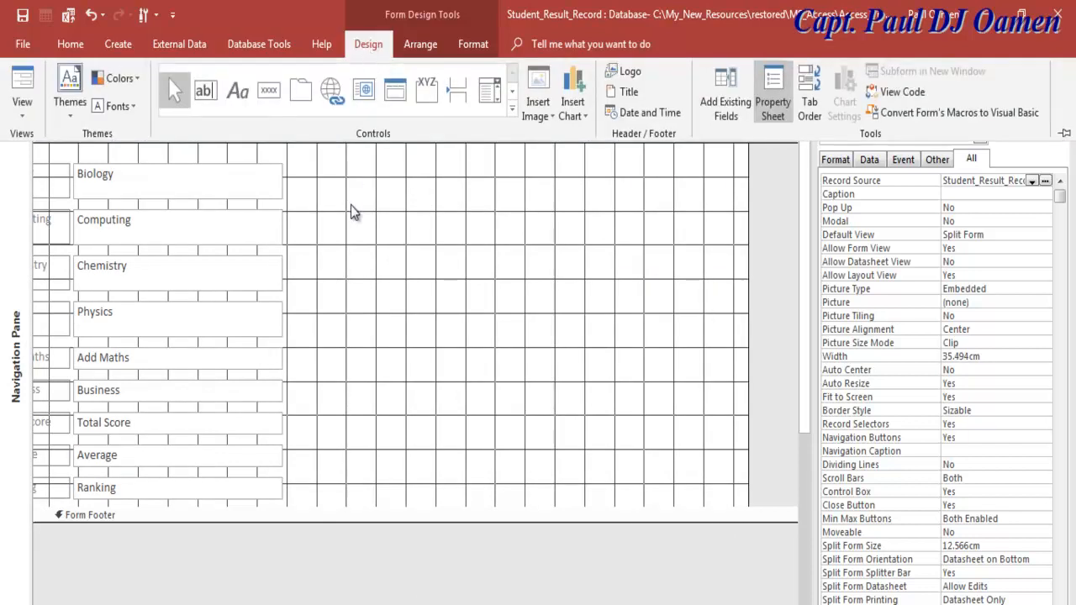
click(424, 94)
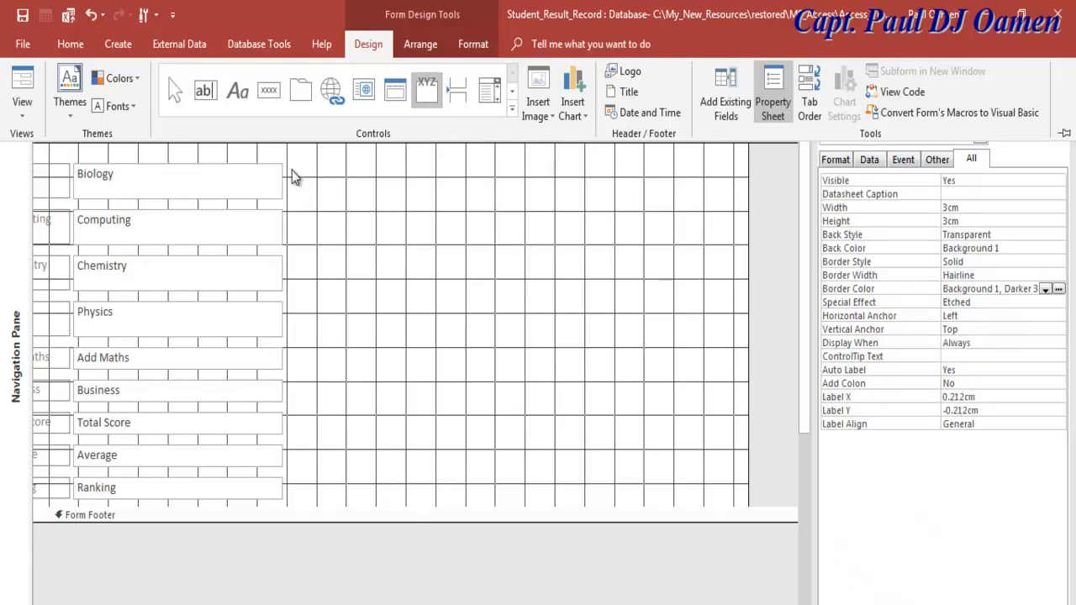
drag(290, 171, 739, 424)
click(478, 352)
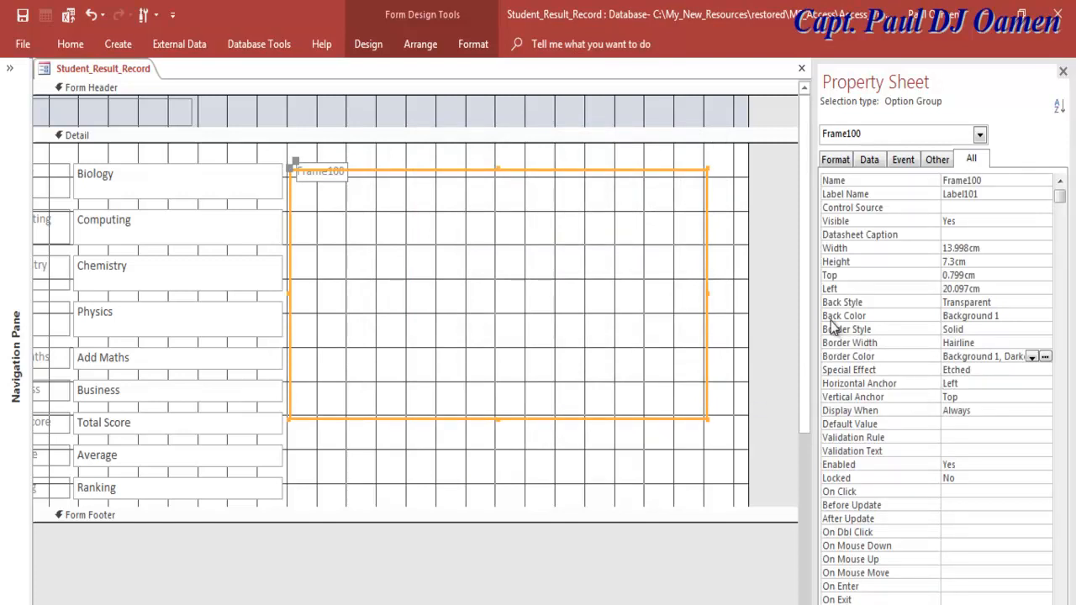
Step: Give the option group frame a solid 4 pt border in the colour Text 1, Lighter 5%
click(971, 332)
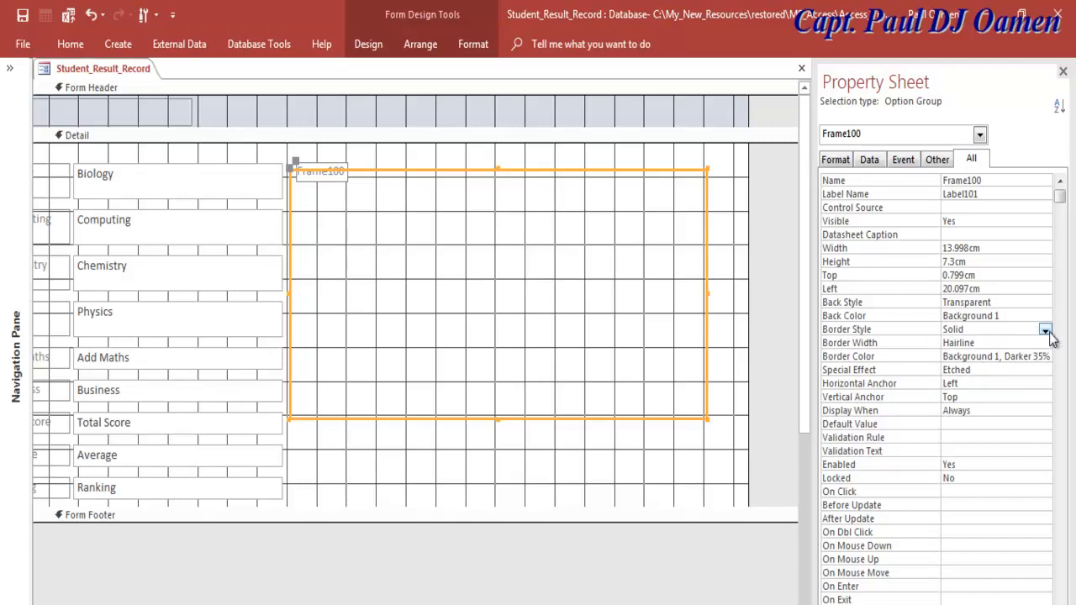
click(1045, 332)
click(959, 350)
click(958, 344)
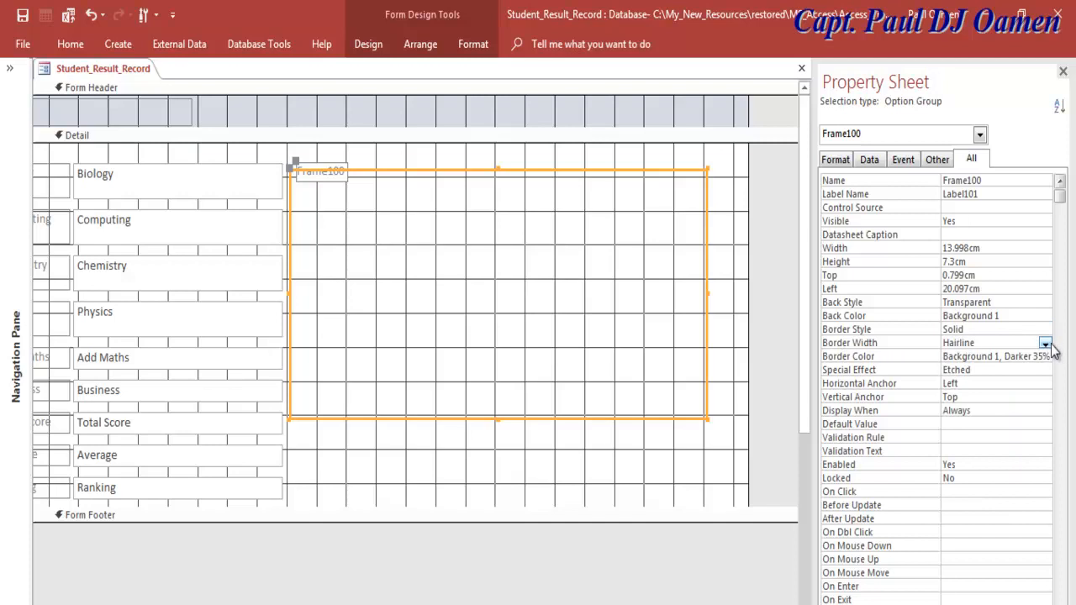
click(1044, 344)
click(974, 406)
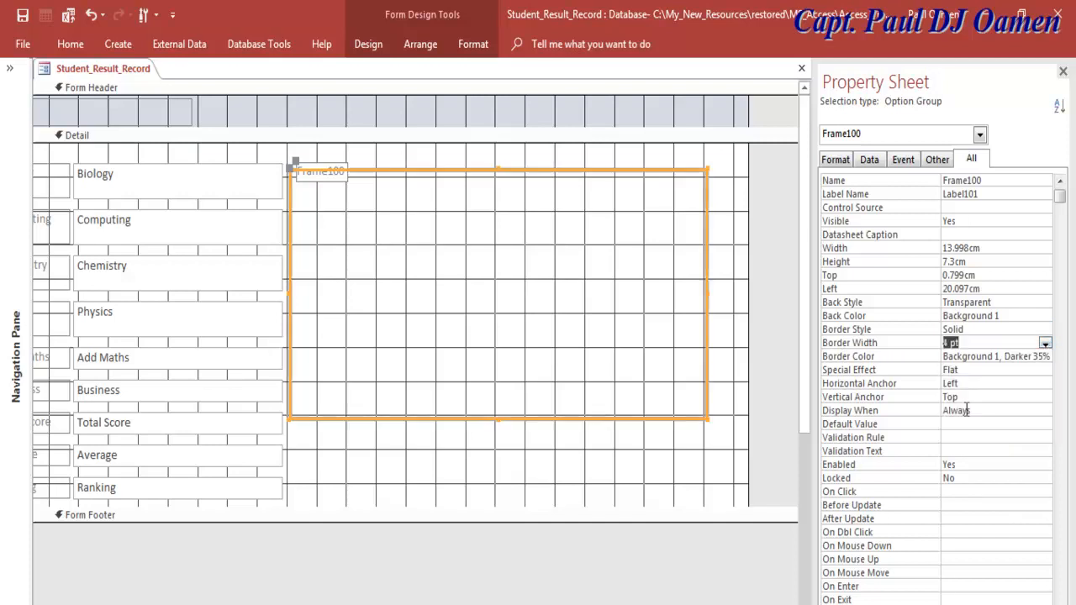
click(1006, 357)
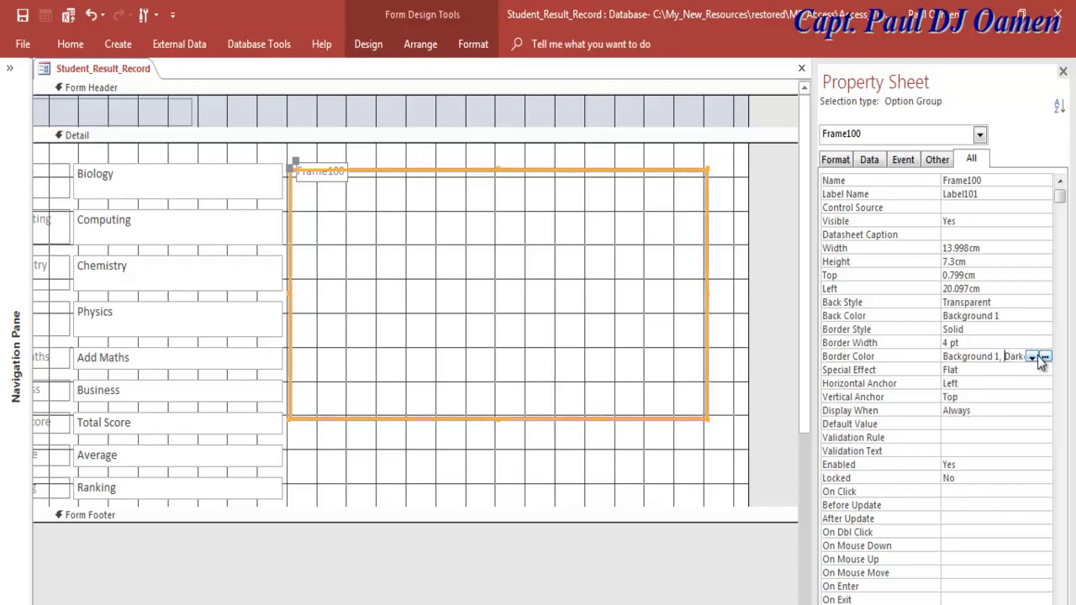
click(1037, 358)
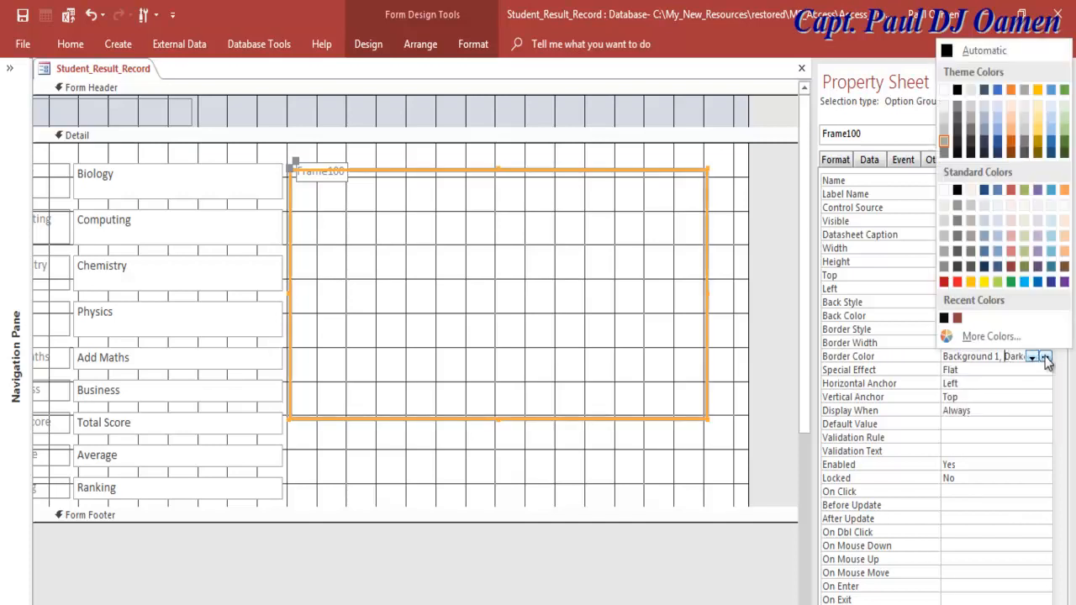
click(954, 153)
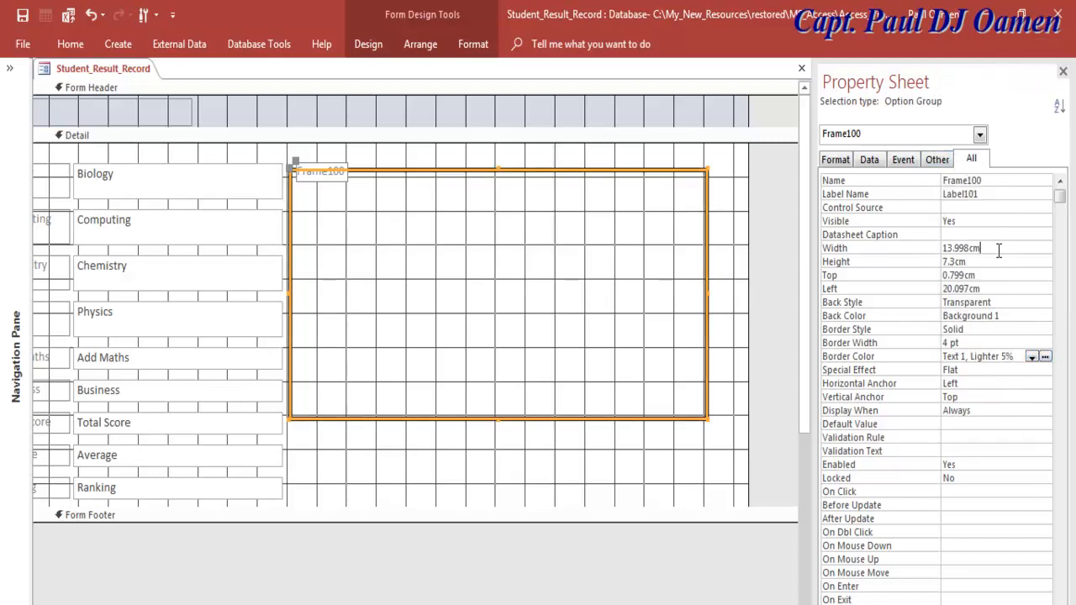
Step: Set the option group frame's width to 13.884 cm and its height to 7.399 cm
drag(982, 250, 956, 255)
text(84)
click(973, 266)
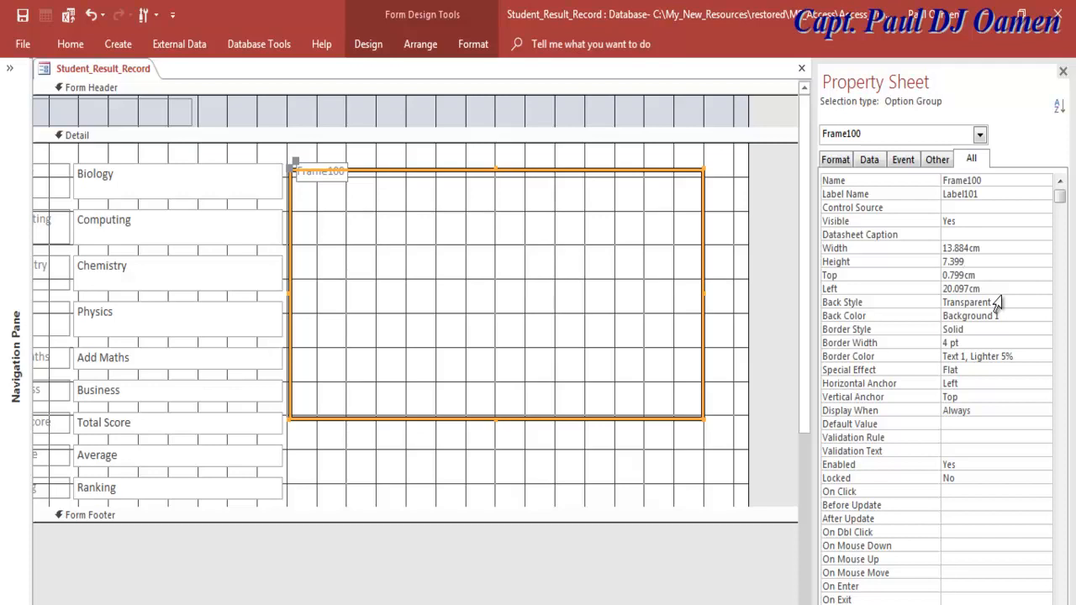
key(Return)
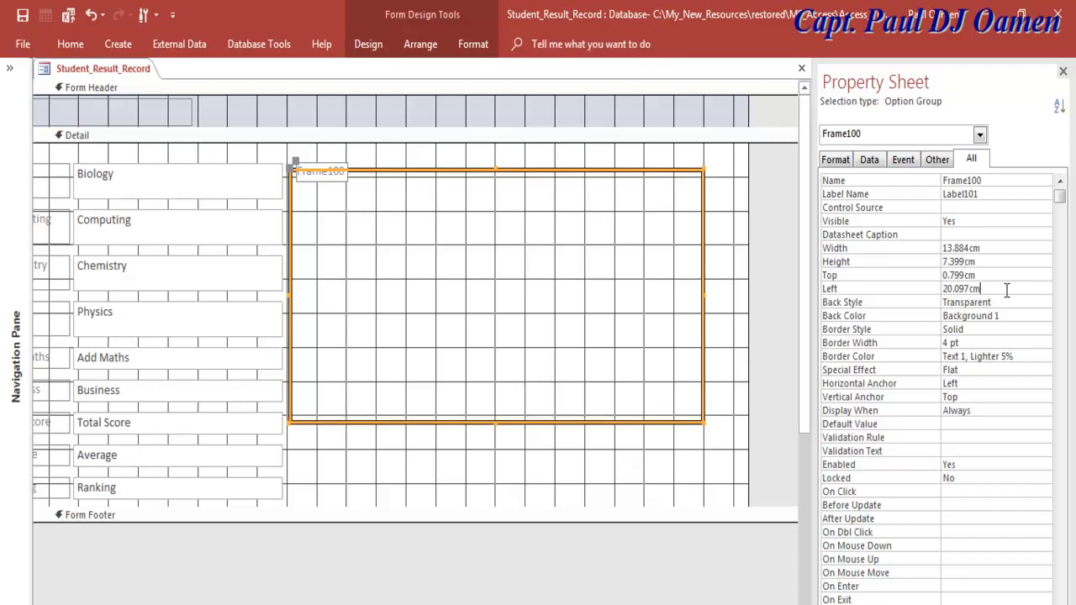
Step: Delete the caption label attached to the option group frame
click(622, 471)
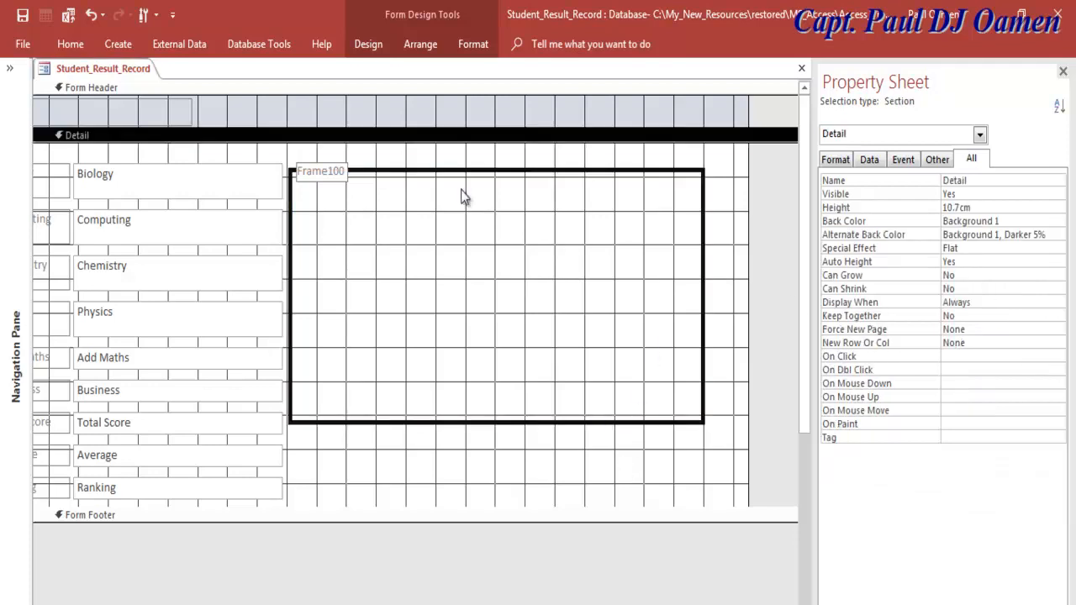
click(329, 173)
key(Delete)
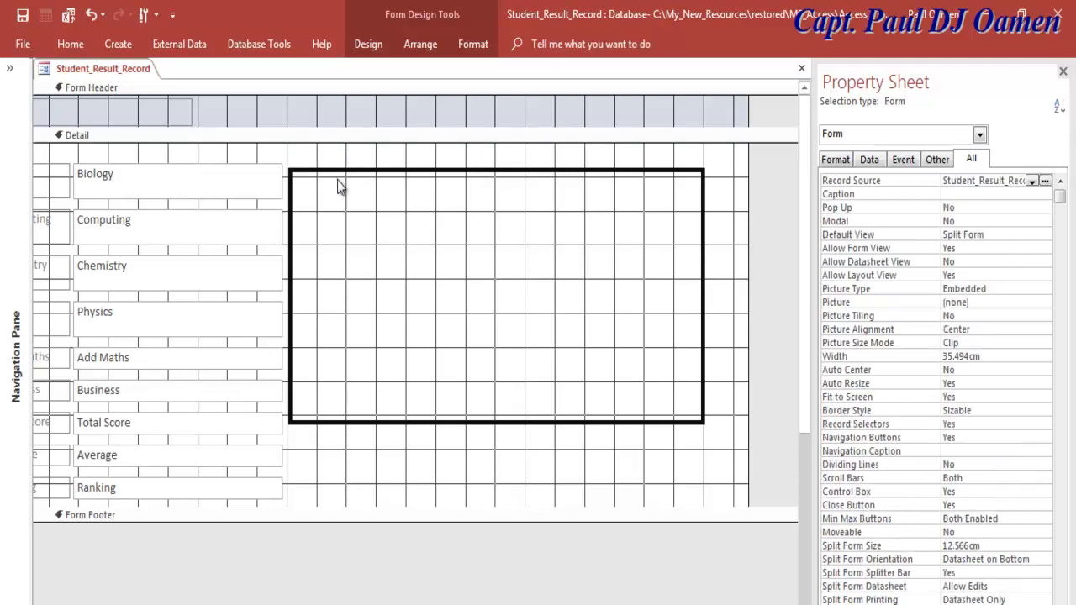
Step: Duplicate the frame, place the copy directly beneath the original at Top 8.399 cm, and reduce its height to 2.293 cm
click(412, 169)
key(ctrl+c)
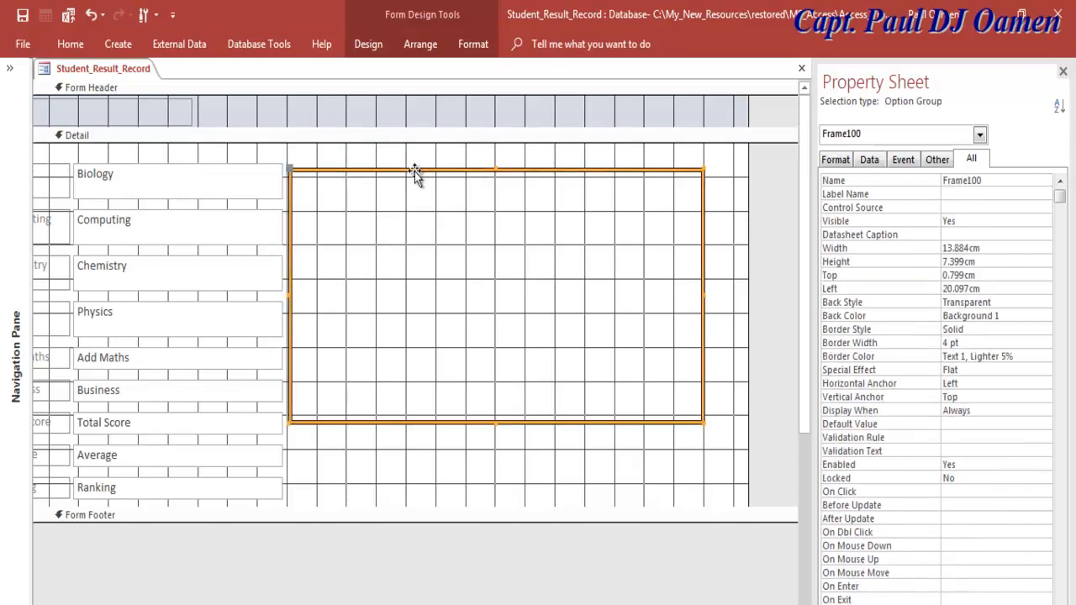
click(459, 254)
key(ctrl+v)
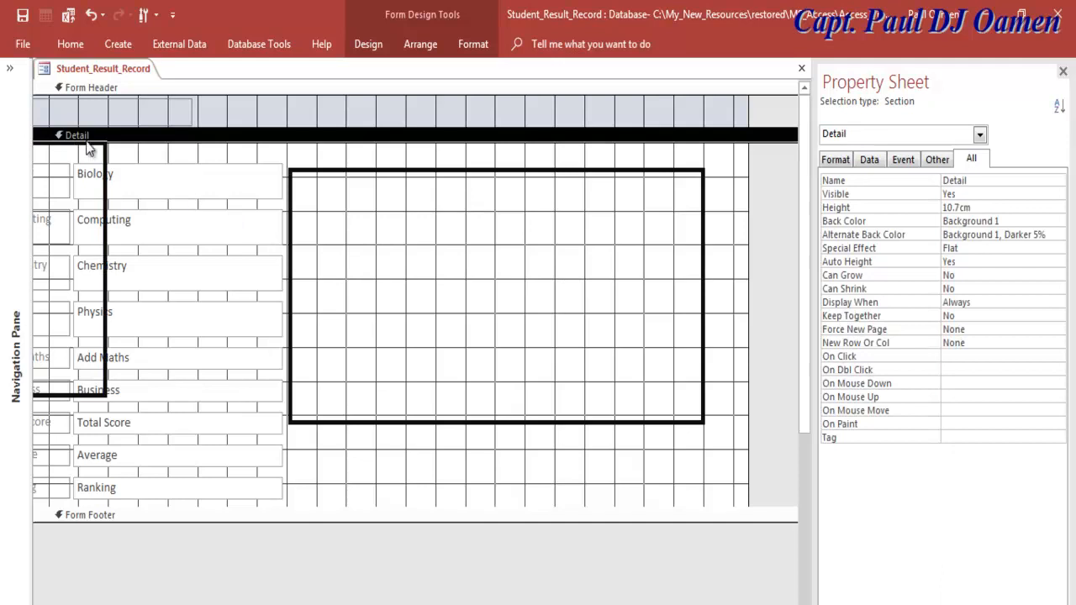
drag(107, 165, 522, 430)
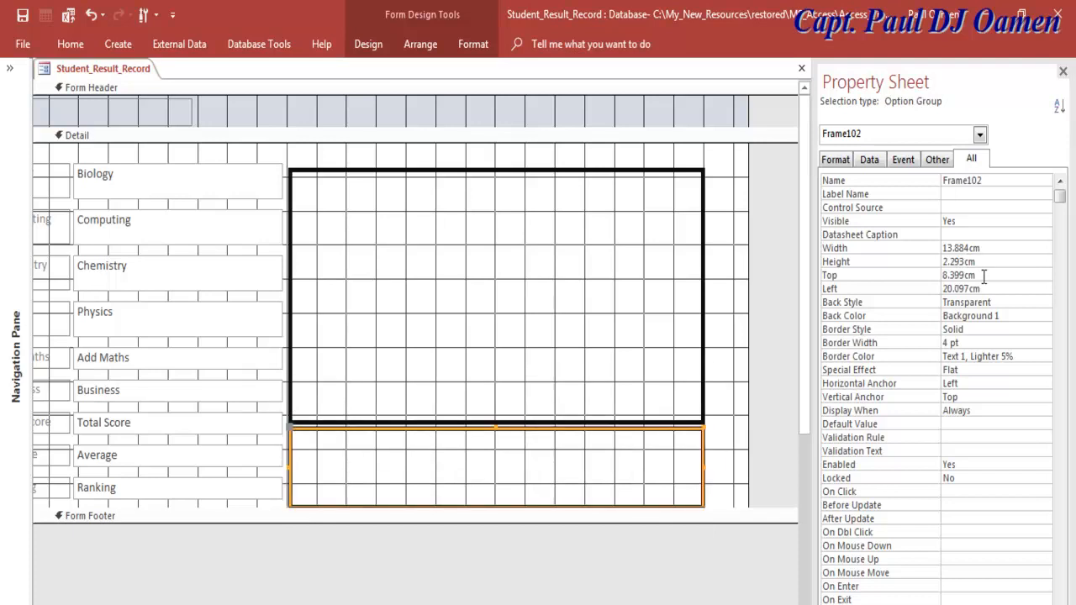
click(740, 224)
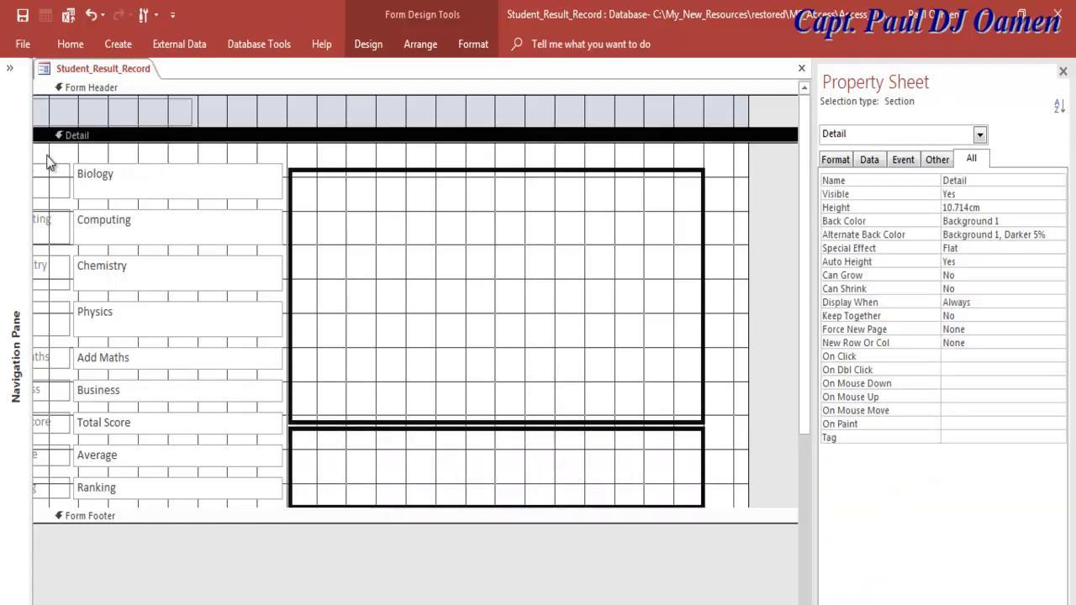
Step: Display the form in Form View and examine the entry fields and the two frames
click(44, 74)
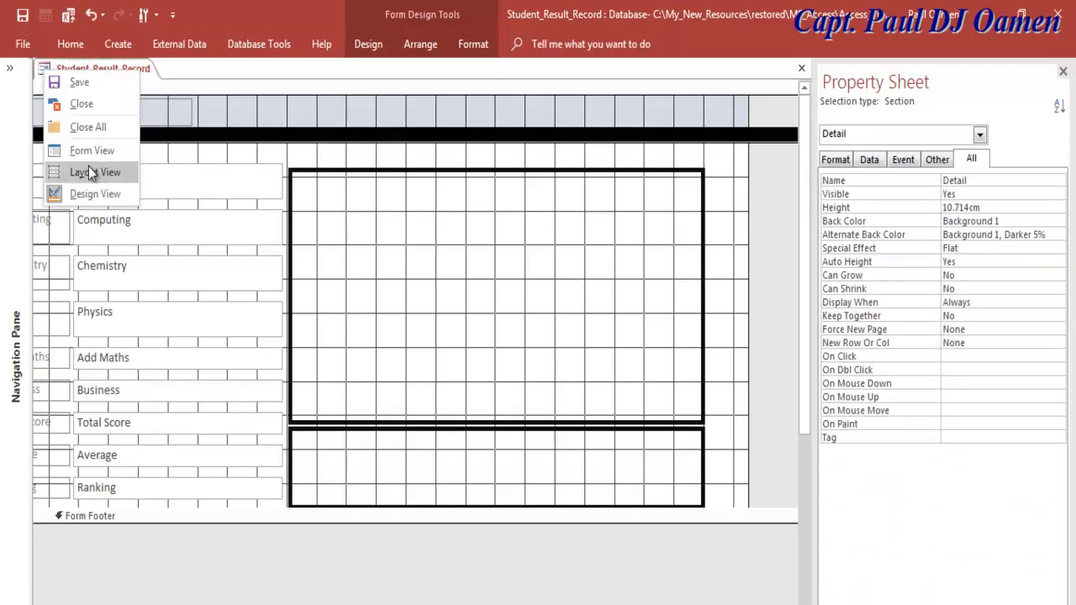
click(93, 156)
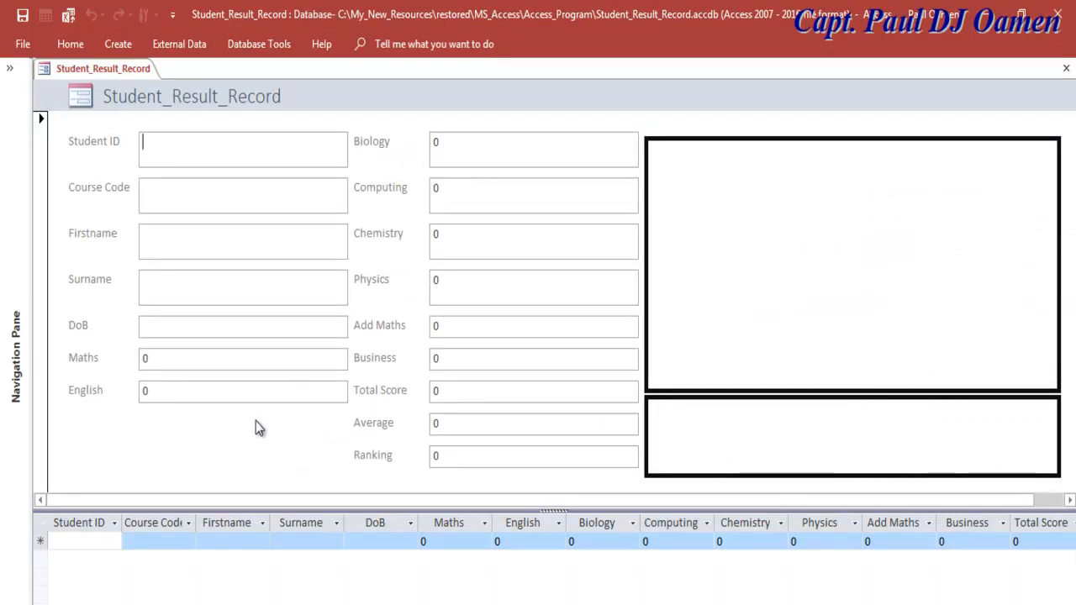
click(146, 326)
click(150, 358)
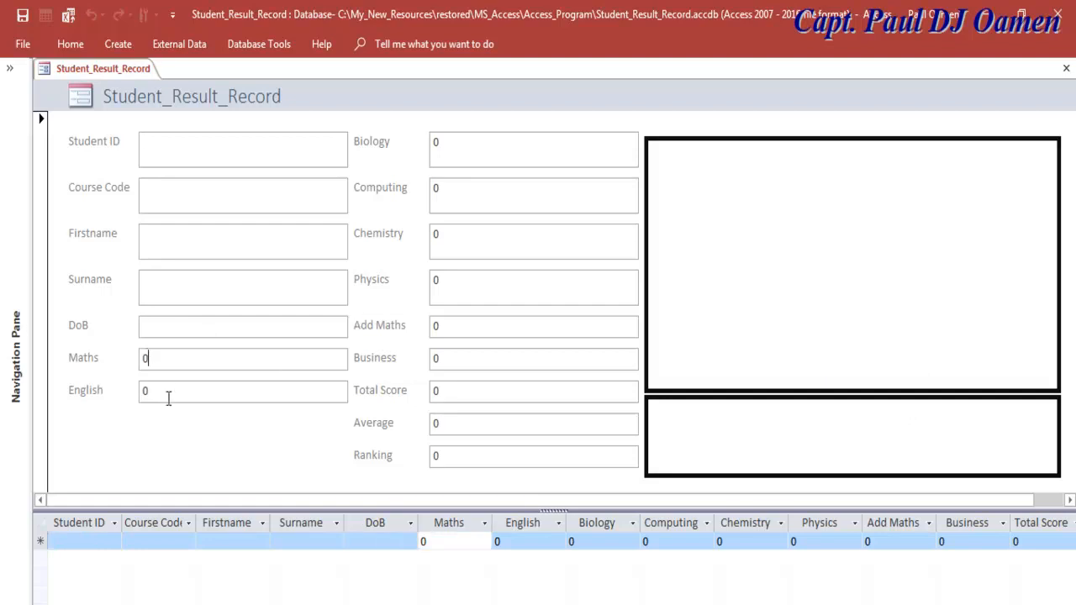
click(169, 397)
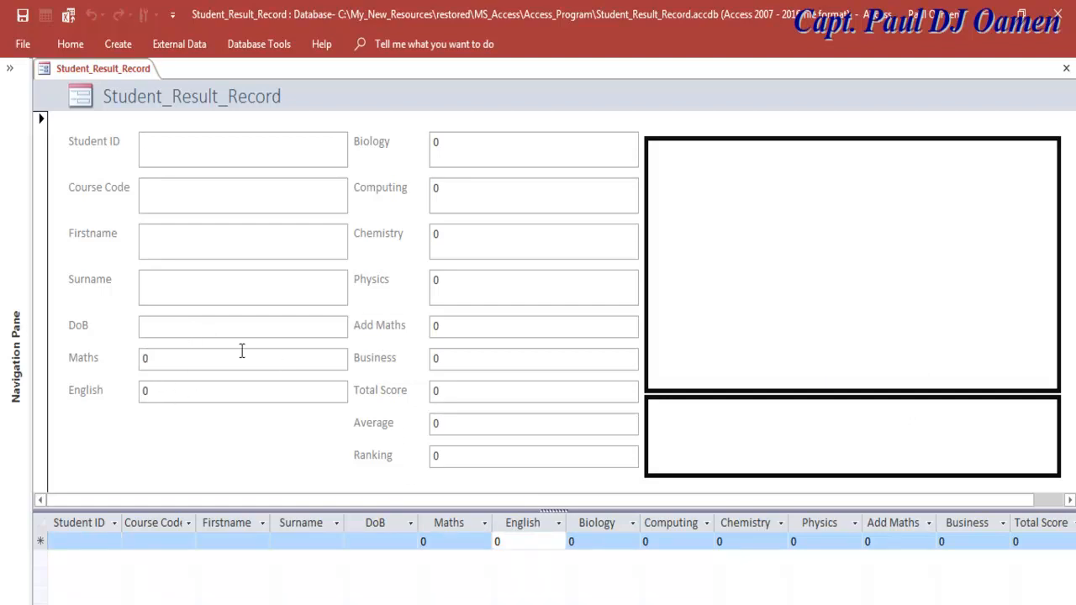
click(179, 294)
click(186, 246)
click(187, 204)
click(195, 158)
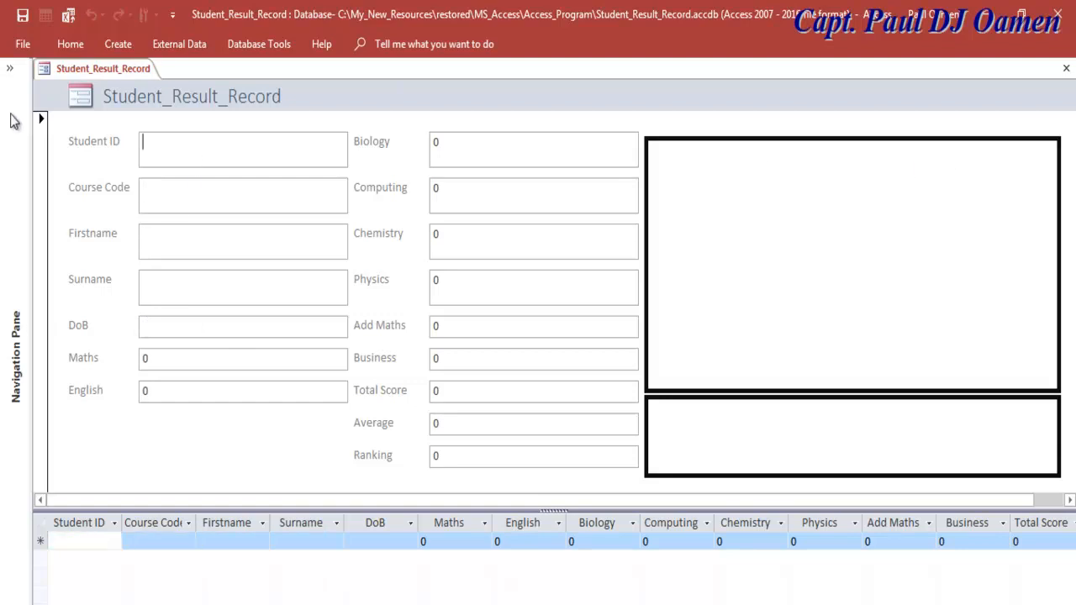
click(224, 291)
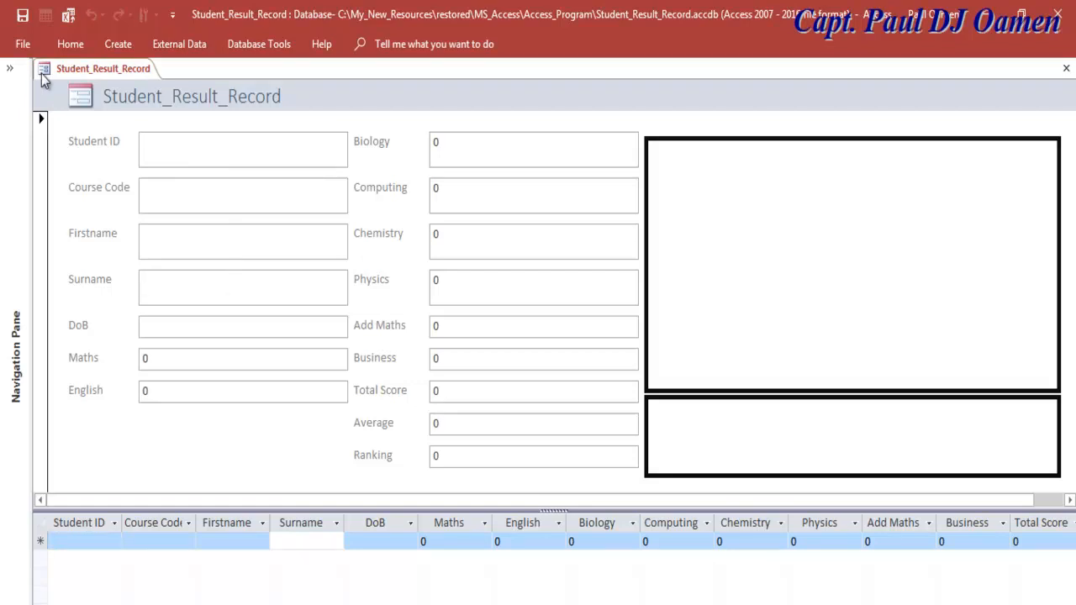
right_click(41, 73)
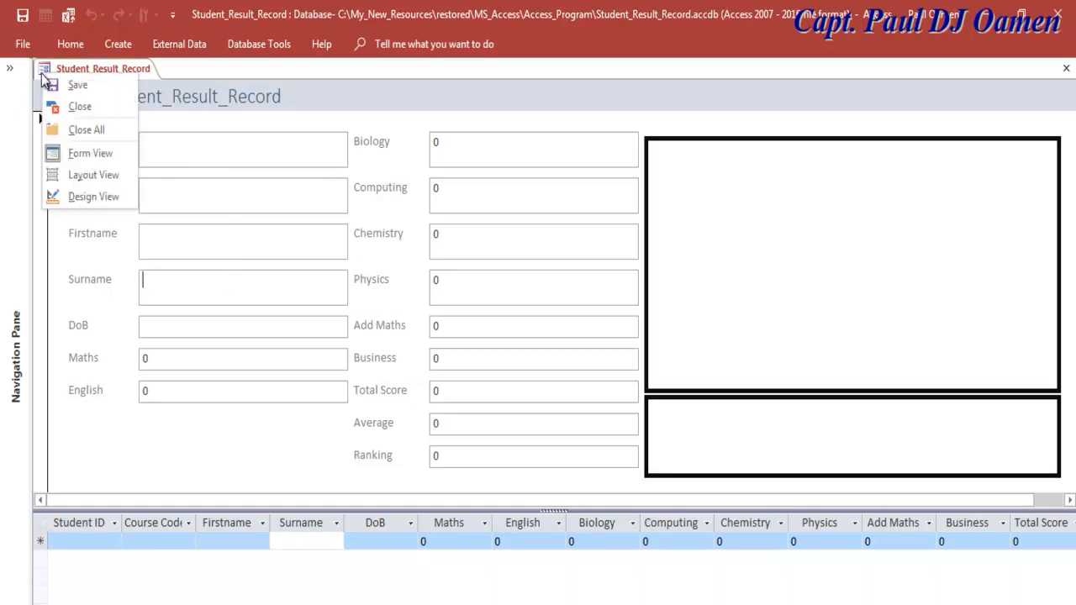
click(90, 156)
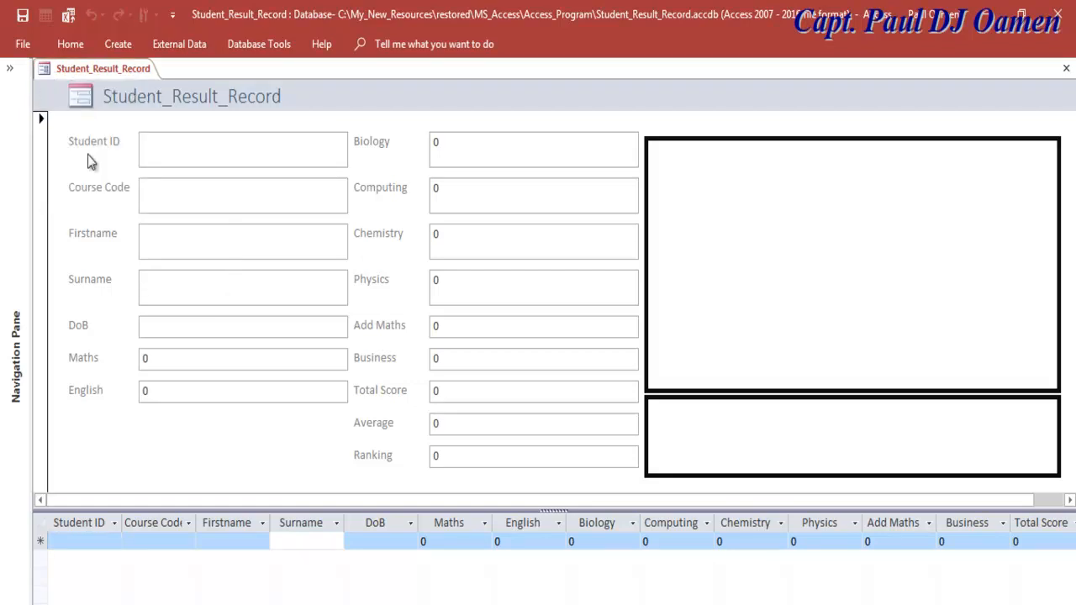
Step: In Design View, set the height of the DoB, Maths and English text boxes to 1.032 cm to match Firstname
right_click(50, 78)
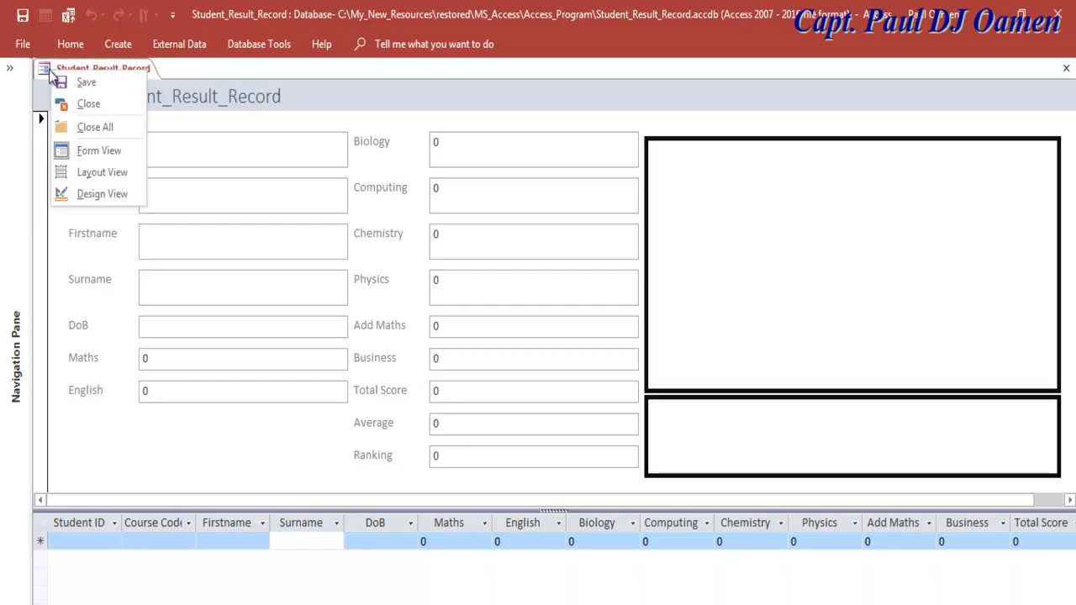
click(95, 196)
click(249, 269)
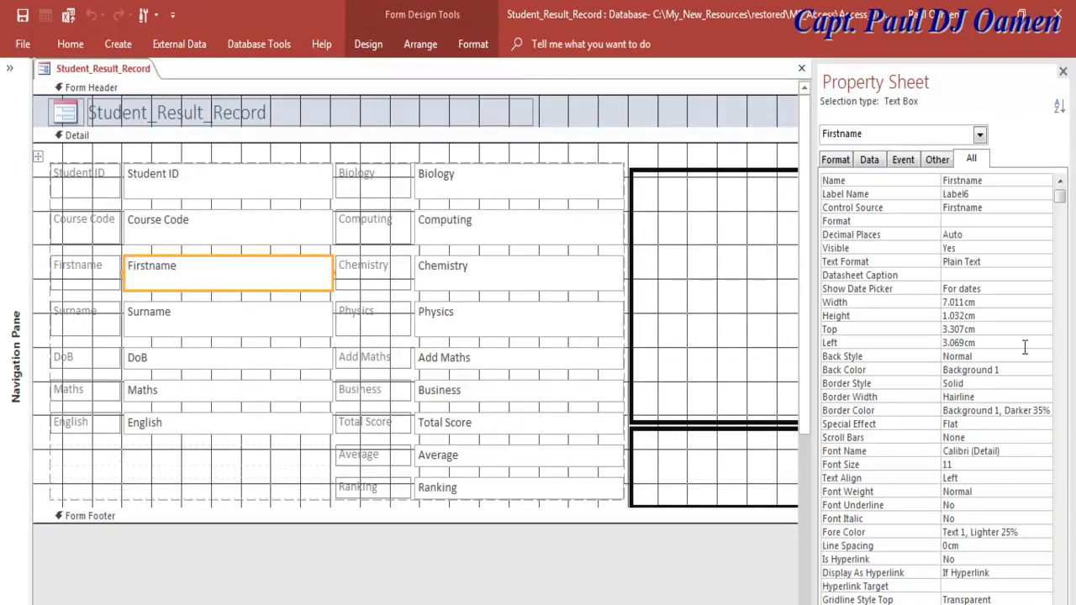
drag(990, 319, 933, 320)
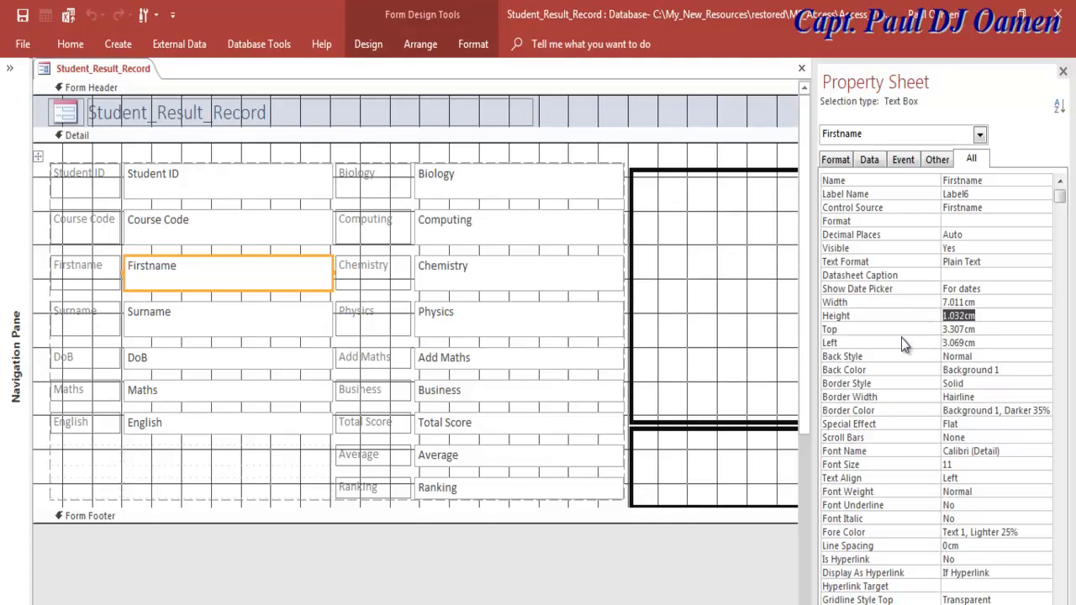
click(193, 356)
shift+click(193, 391)
shift+click(190, 427)
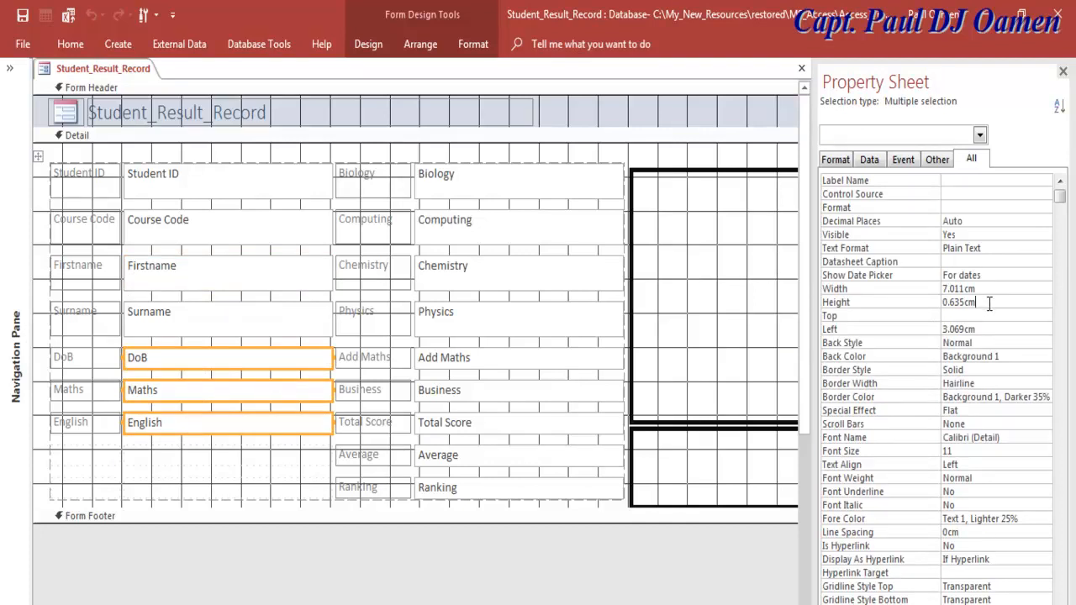
drag(989, 304, 915, 307)
key(ctrl+v)
key(Return)
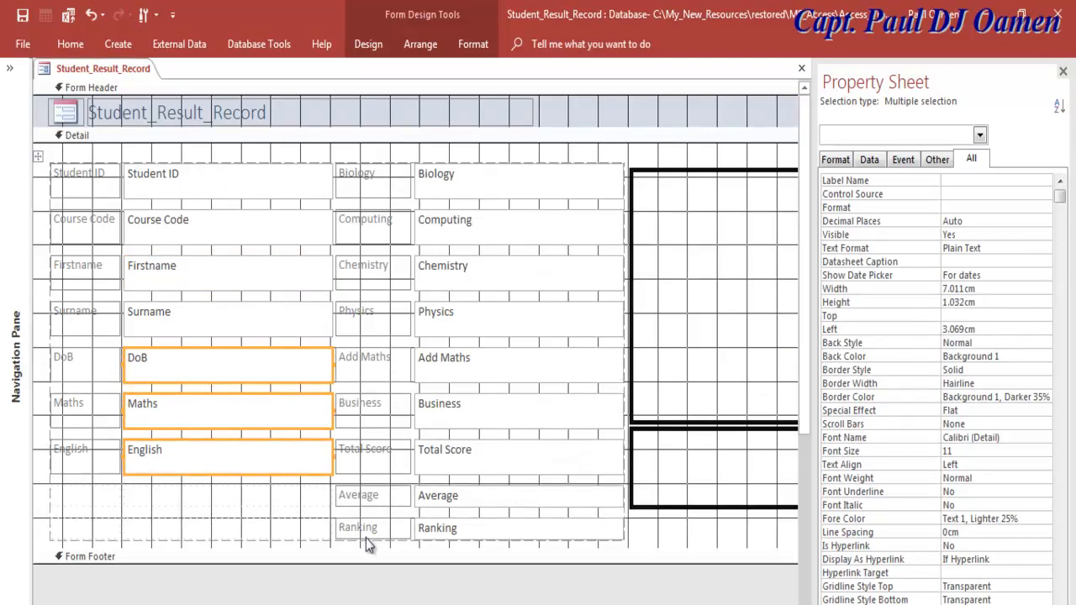
Step: Move the Average field beneath English in the first column and shift the fields and frames up in the Detail section
click(756, 428)
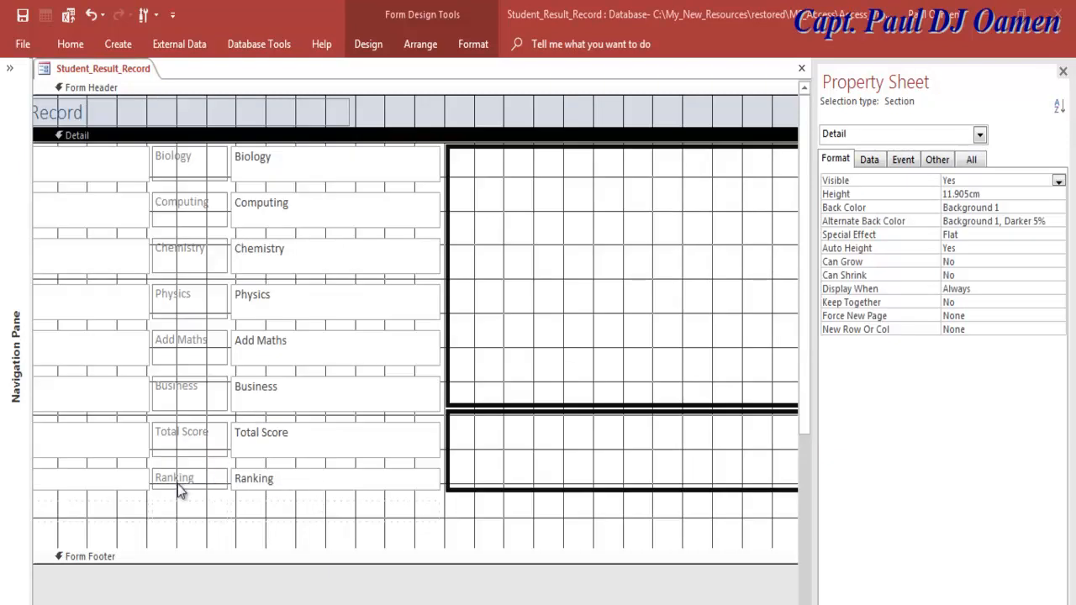
drag(336, 603, 242, 604)
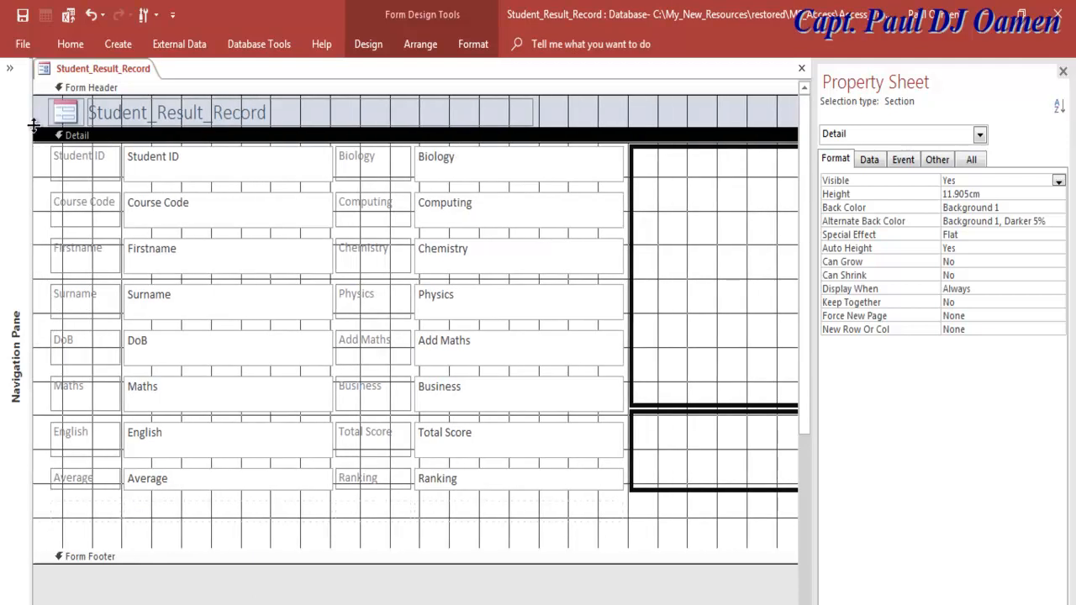
Step: Display the form in Form View and examine the rearranged fields, the frames and the datasheet
right_click(46, 76)
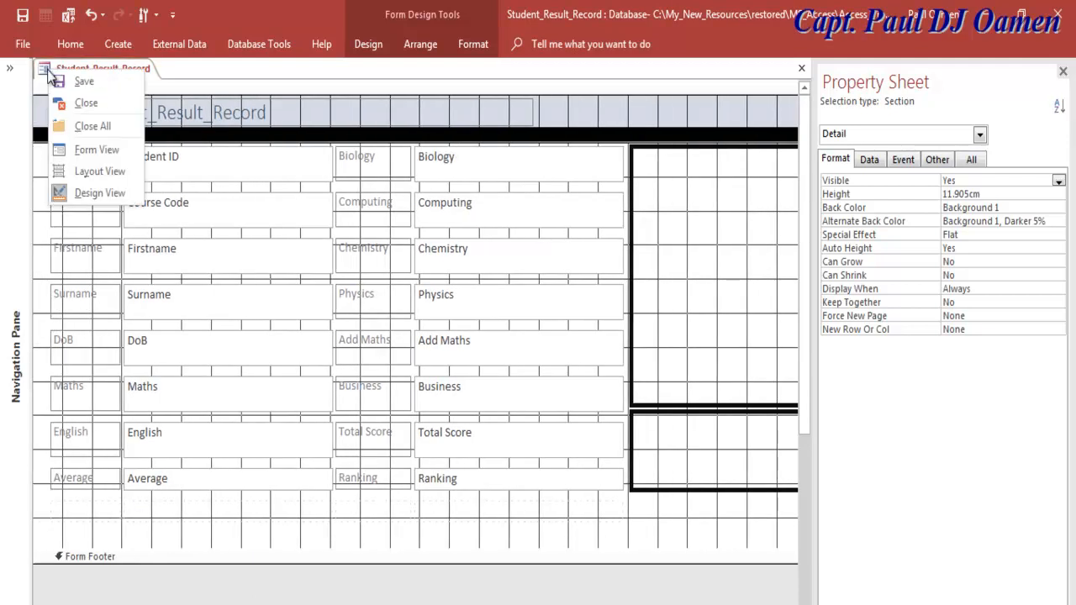
click(101, 151)
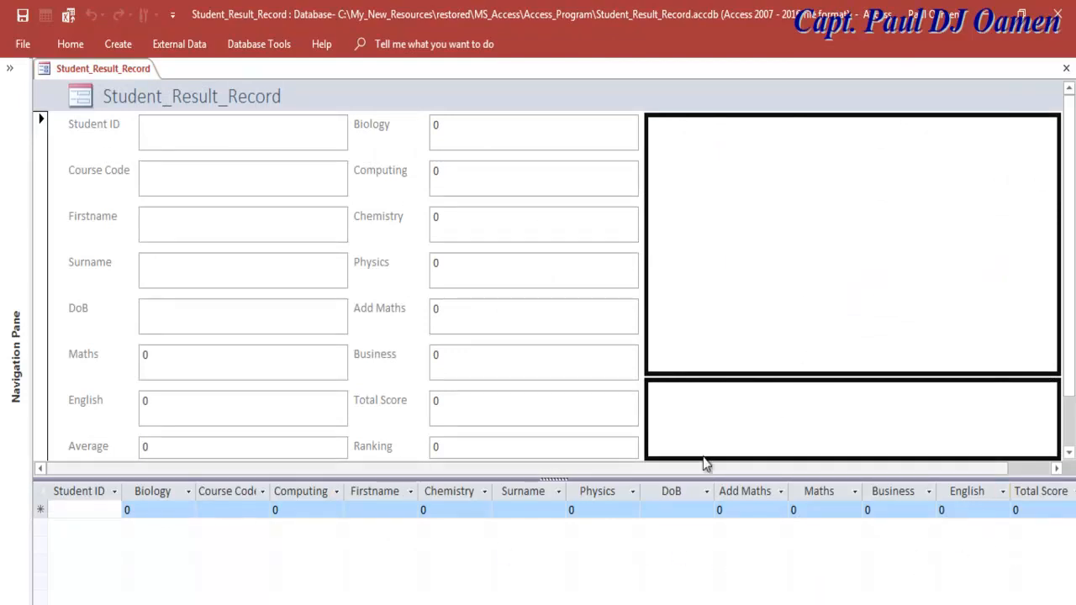
click(528, 535)
click(788, 507)
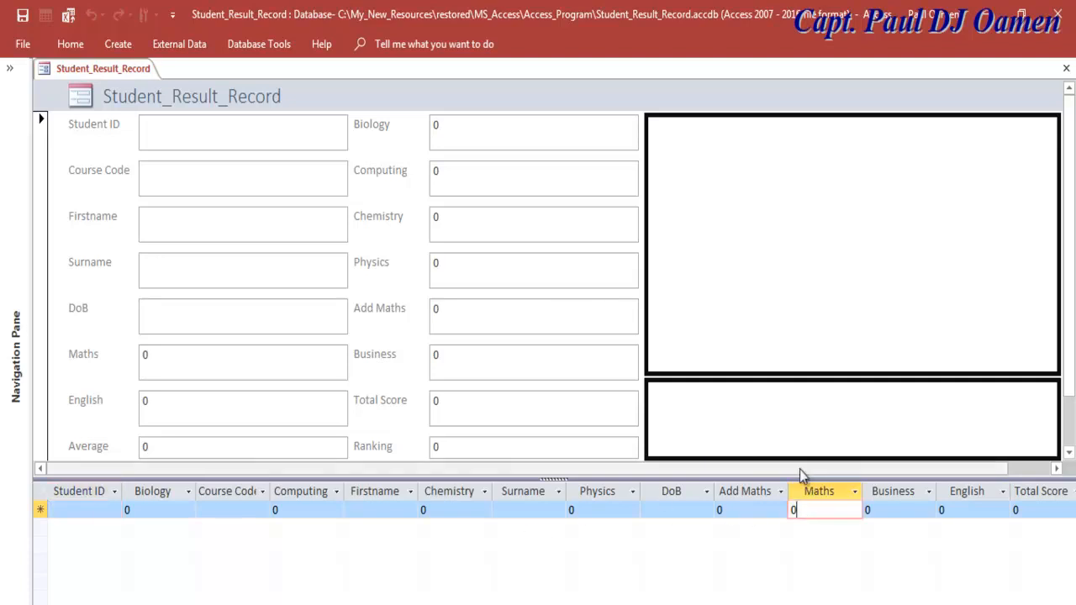
click(742, 431)
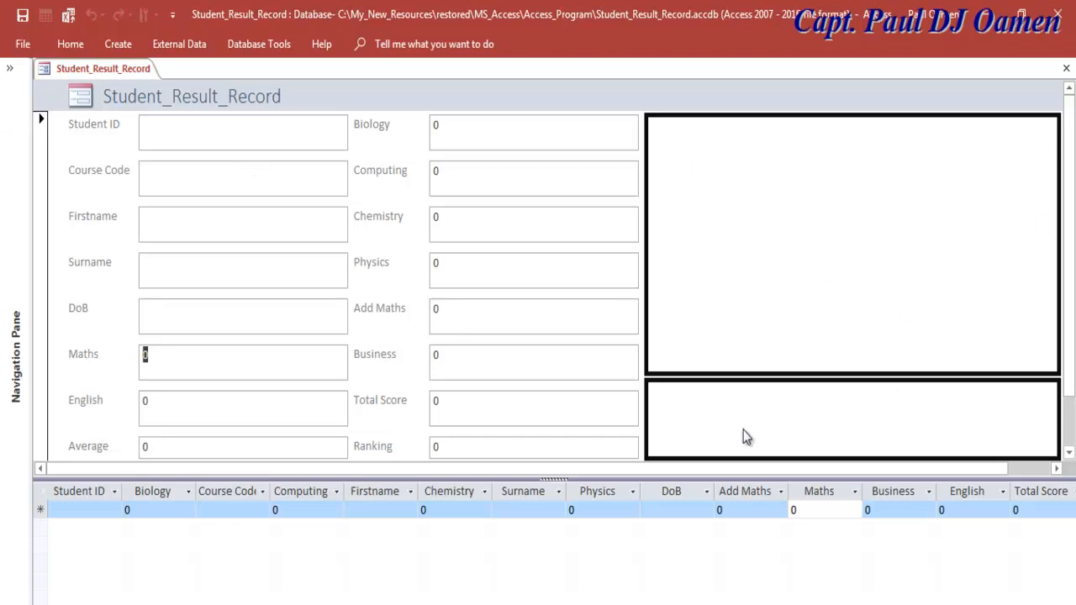
Step: Return to Design View and draw a list box about 13.3 cm wide and 6.9 cm high inside the upper frame
right_click(47, 69)
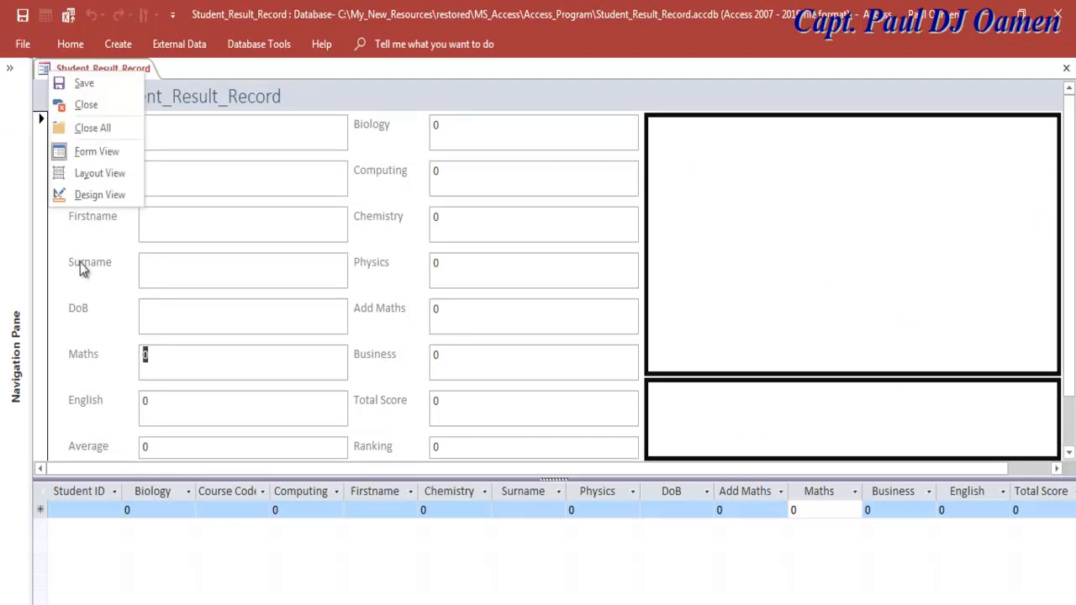
click(84, 195)
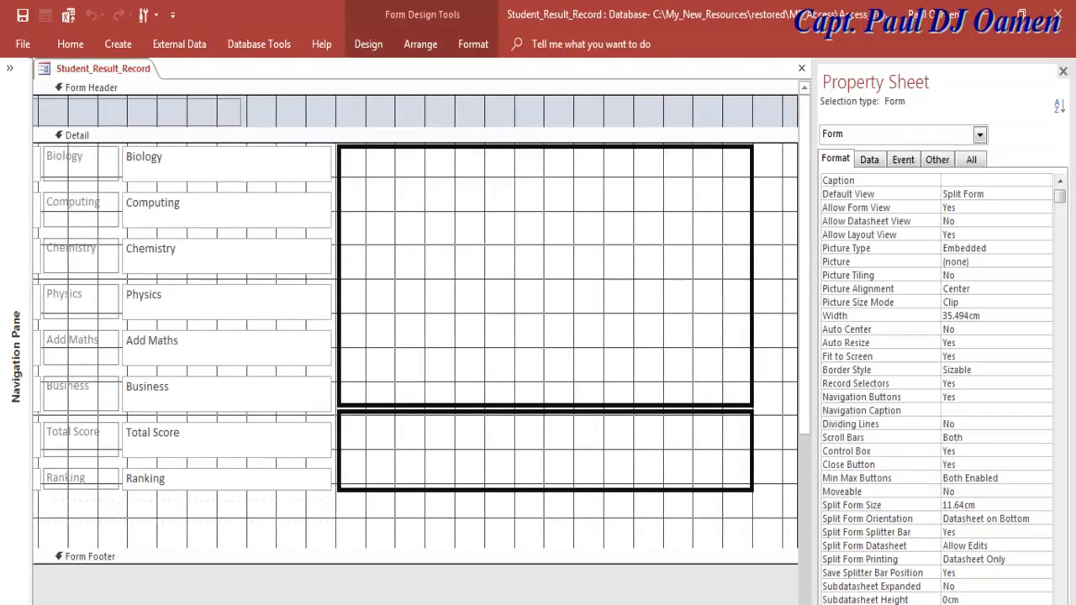
click(471, 323)
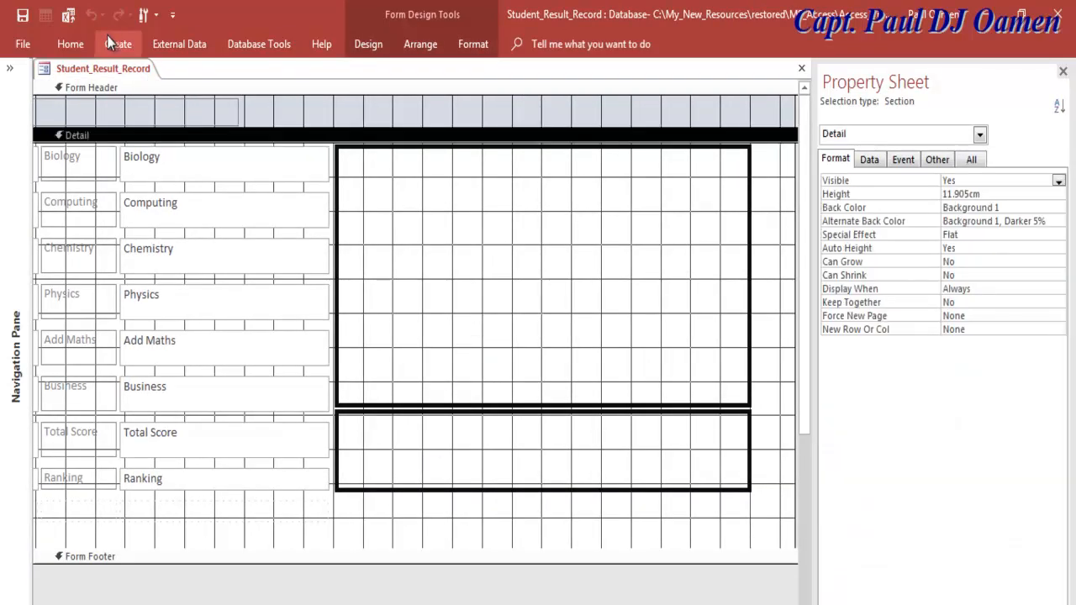
click(373, 50)
click(512, 109)
click(241, 125)
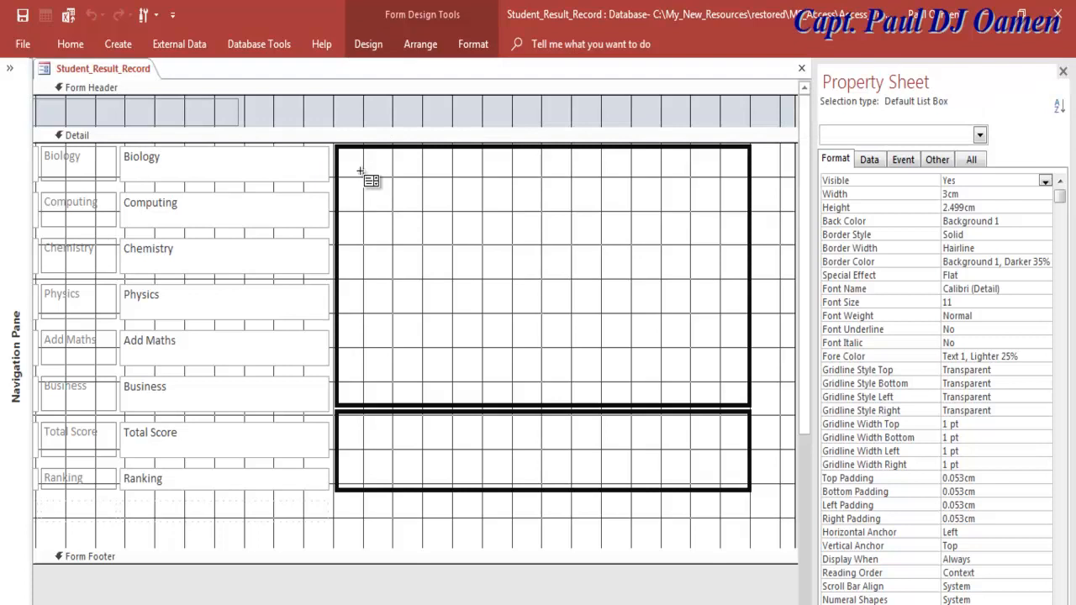
drag(345, 160, 740, 396)
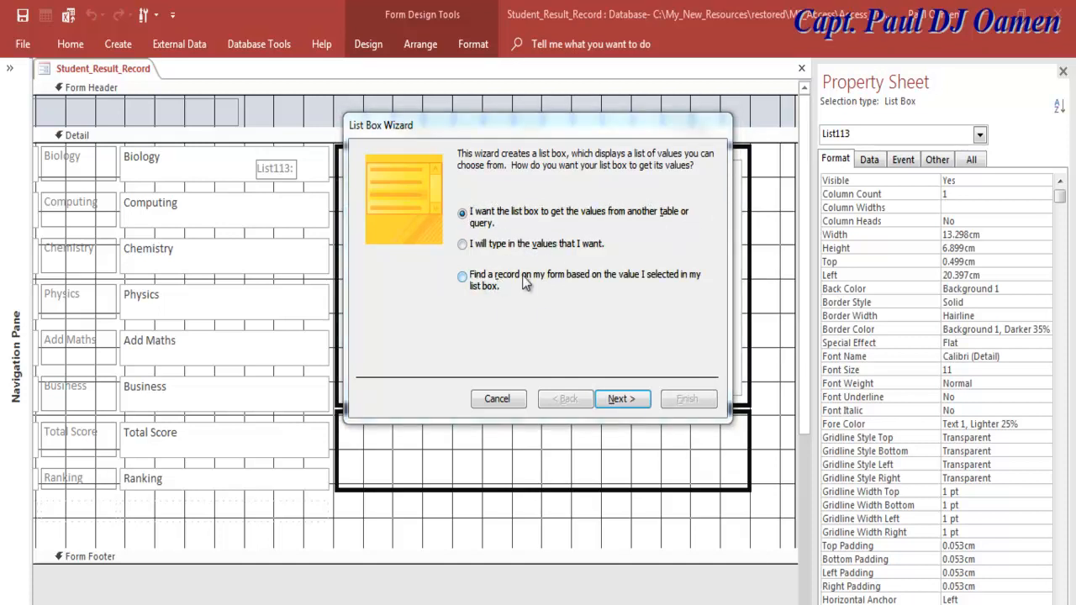
Step: Make the list box find a form record by its selected value, and include the Student ID, Firstname and Surname fields
click(464, 277)
click(629, 403)
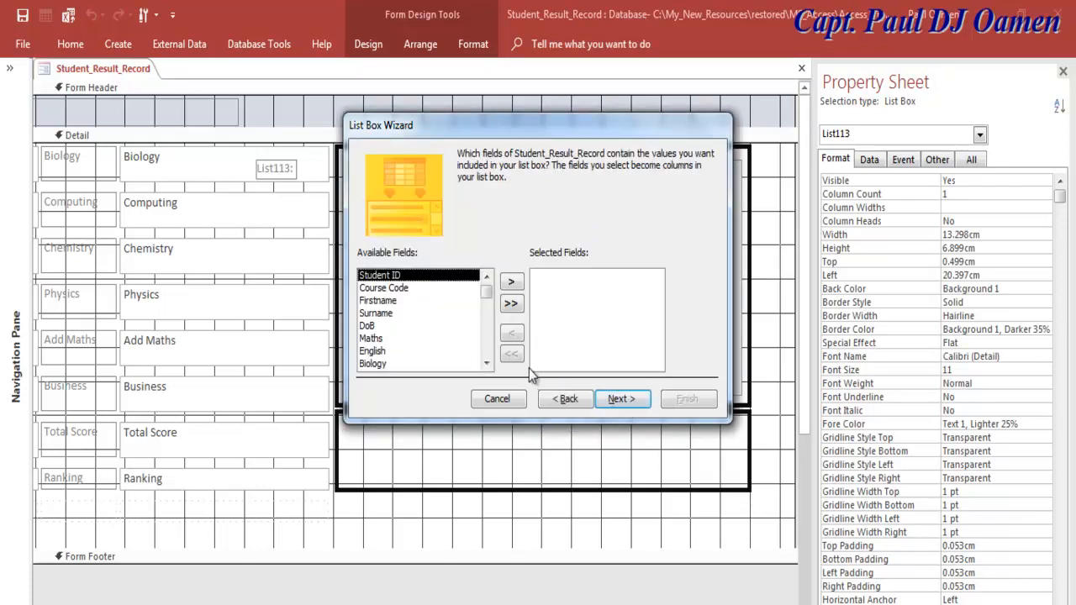
click(511, 281)
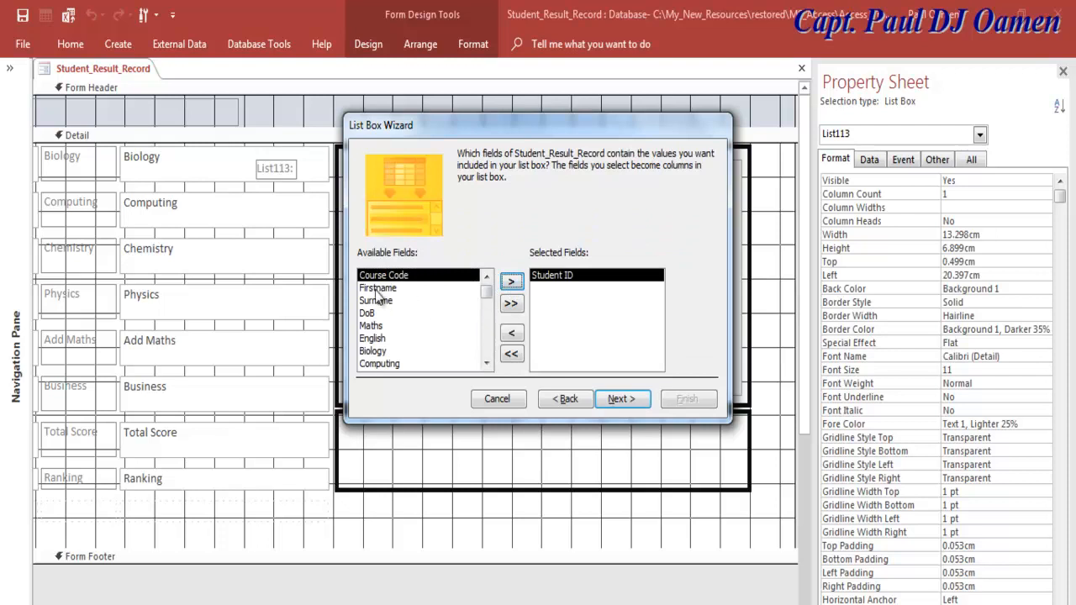
click(513, 284)
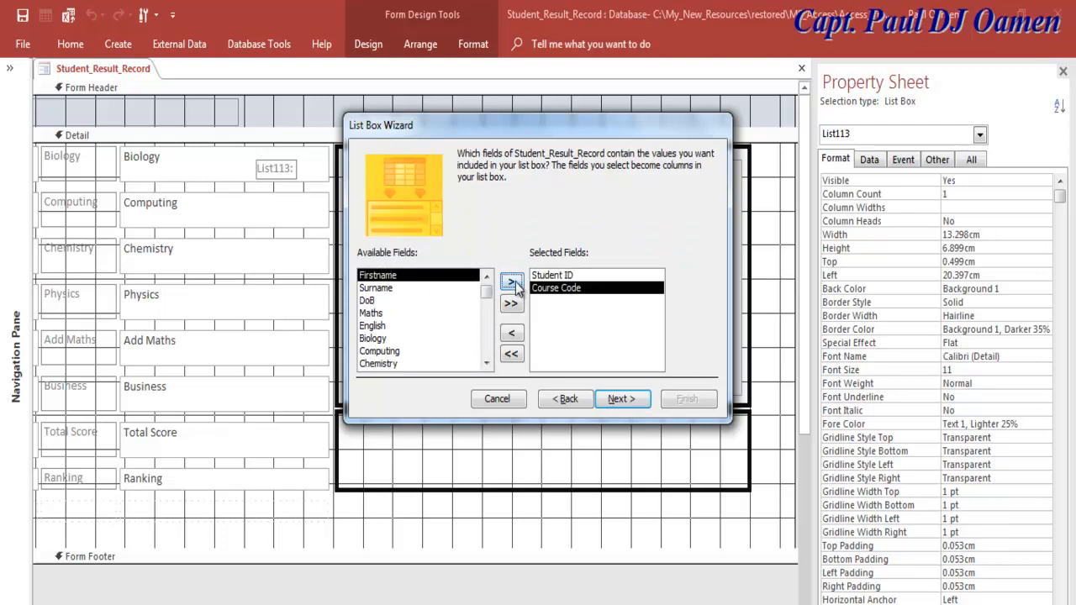
click(513, 283)
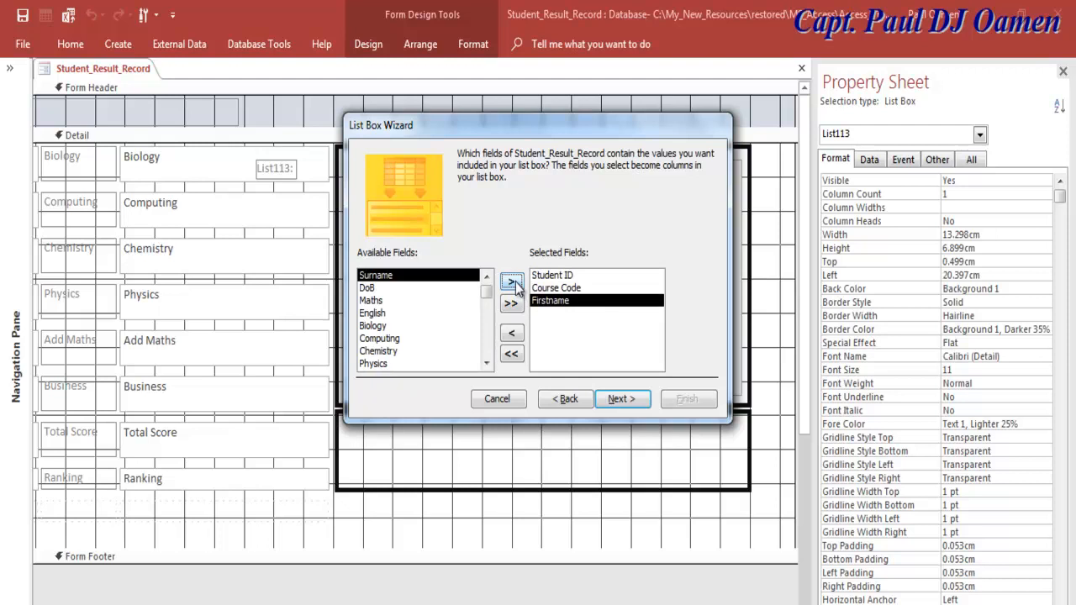
click(514, 282)
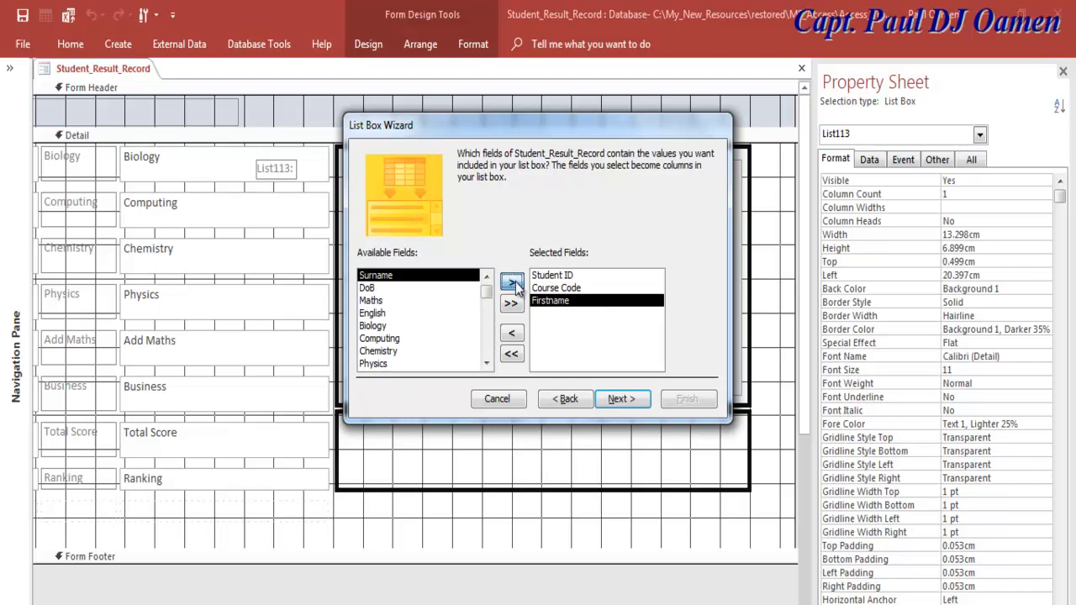
click(571, 289)
click(511, 333)
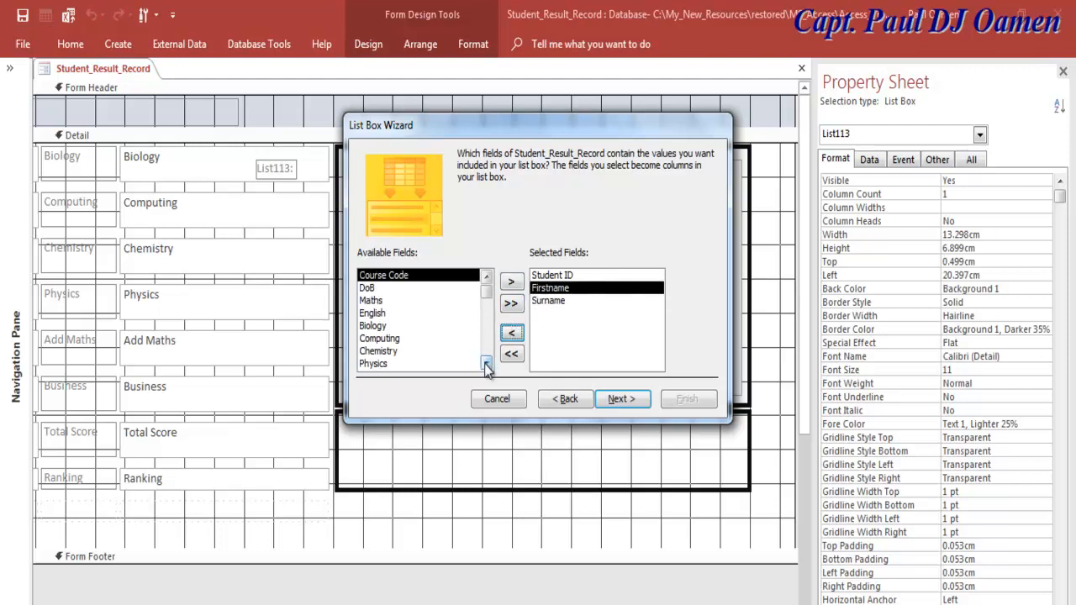
Step: Add Maths, English, Biology, Computing, Chemistry, Physics, Add Maths, Business, Total Score, Average and Ranking to the list box's selected fields
click(379, 300)
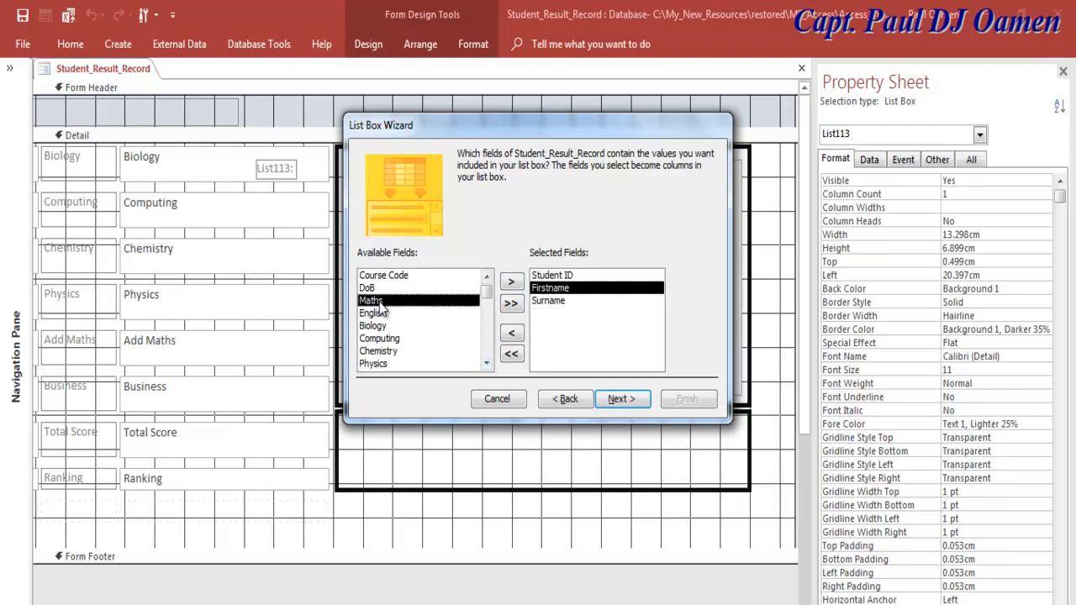
click(511, 283)
click(512, 283)
click(512, 283)
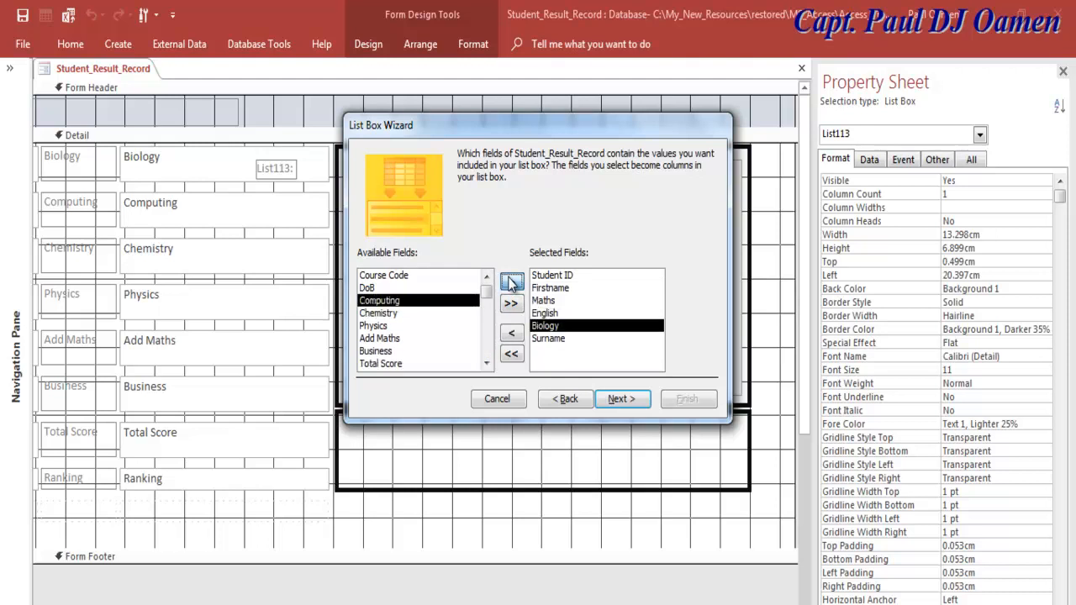
click(512, 283)
click(512, 283)
click(511, 283)
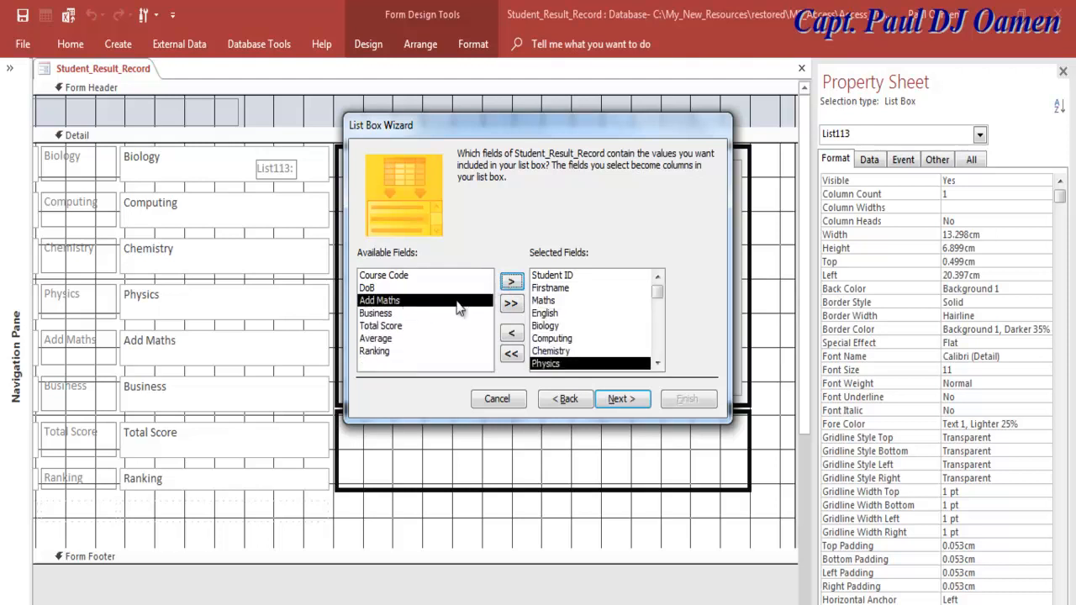
click(512, 284)
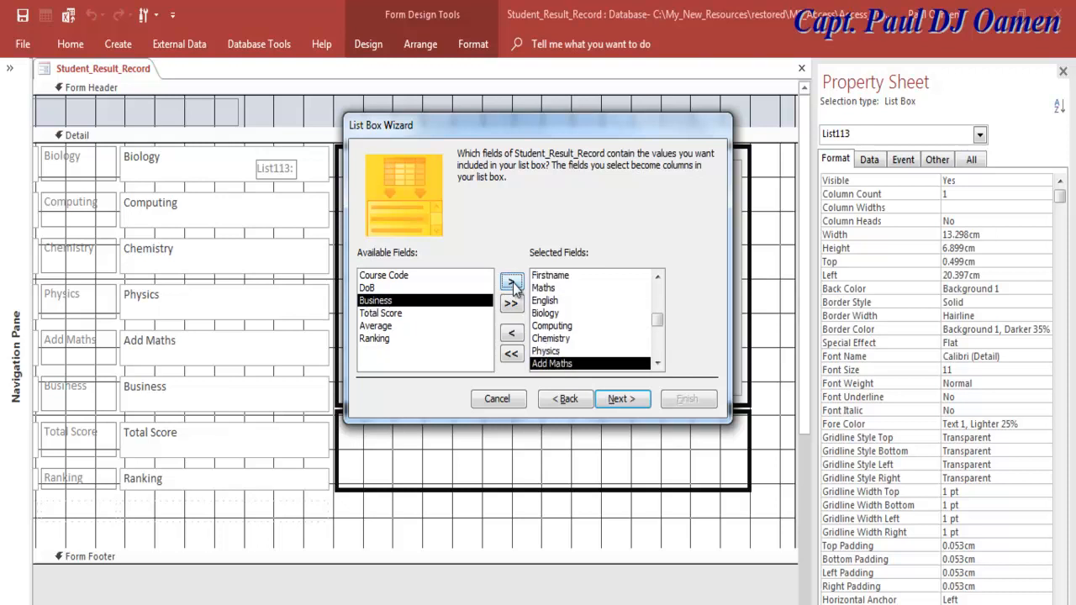
click(512, 283)
click(512, 283)
click(512, 284)
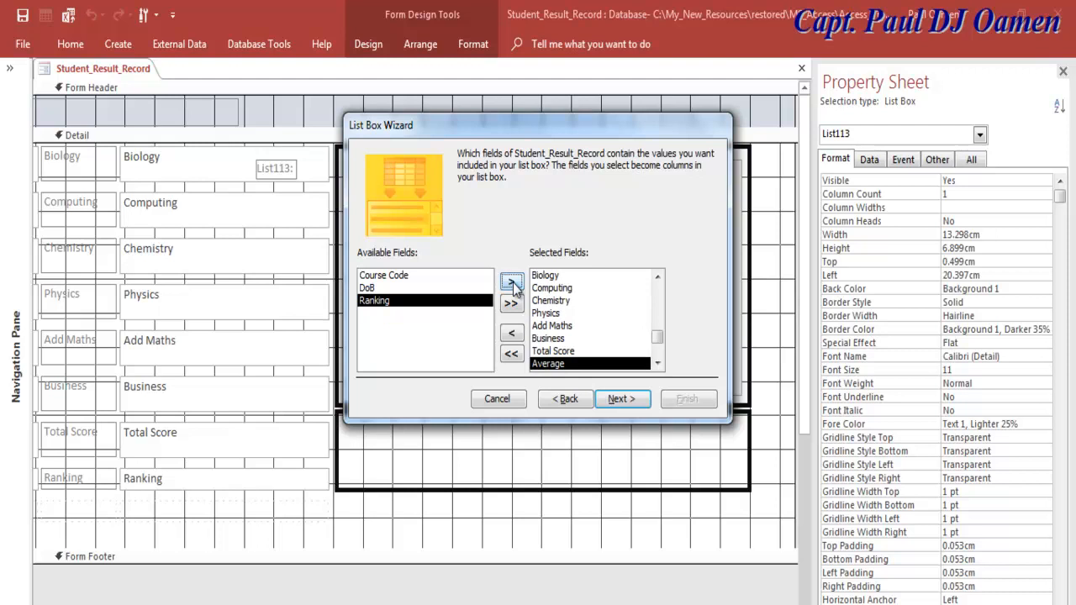
click(512, 283)
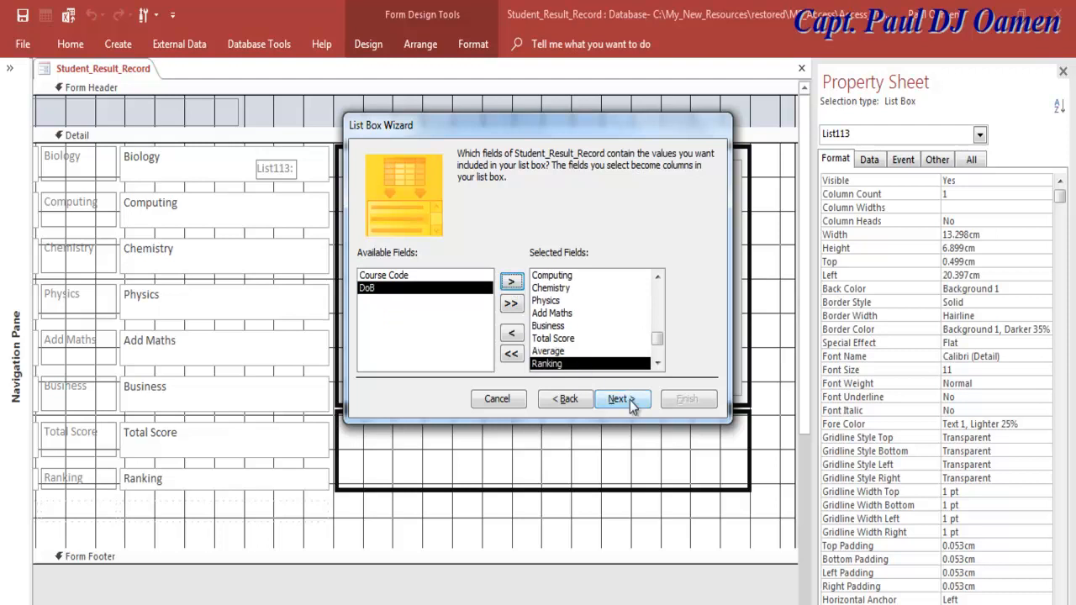
Step: Keep the default column widths, label the list box lstResult and finish the List Box Wizard
click(619, 400)
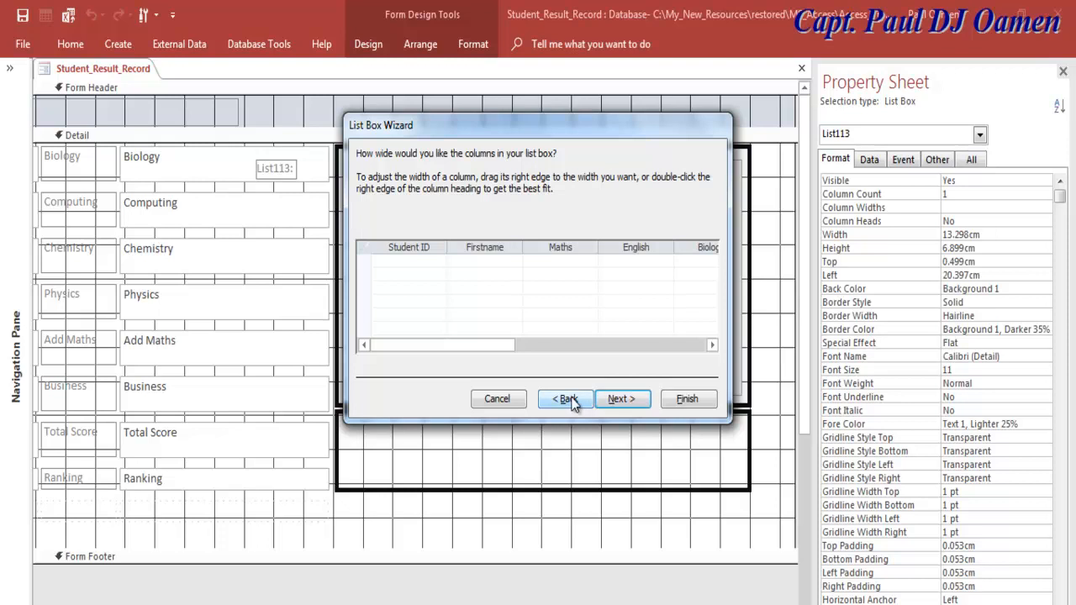
click(635, 403)
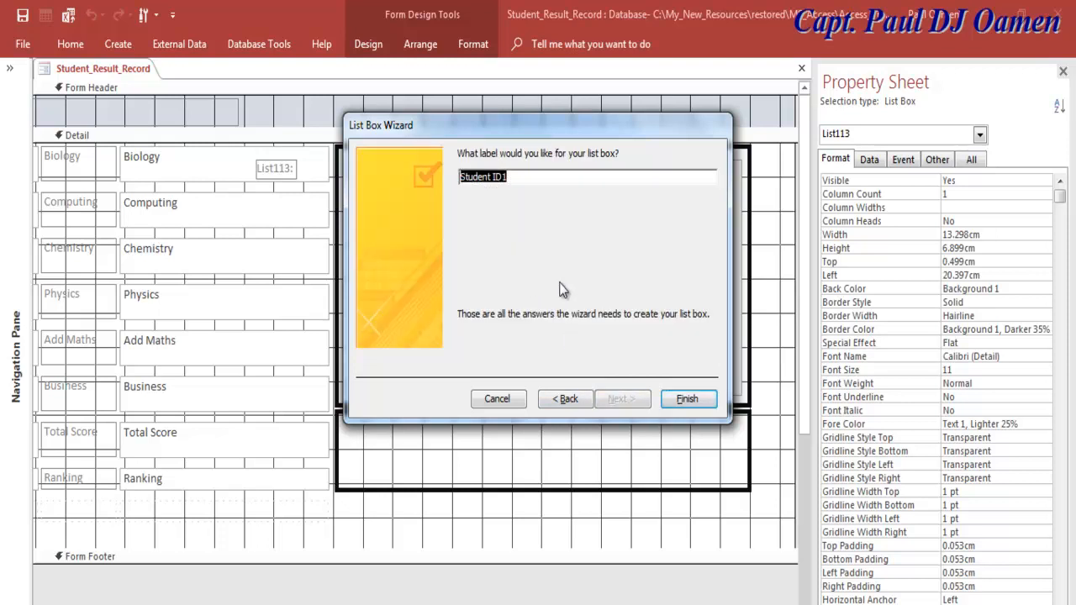
key(BackSpace)
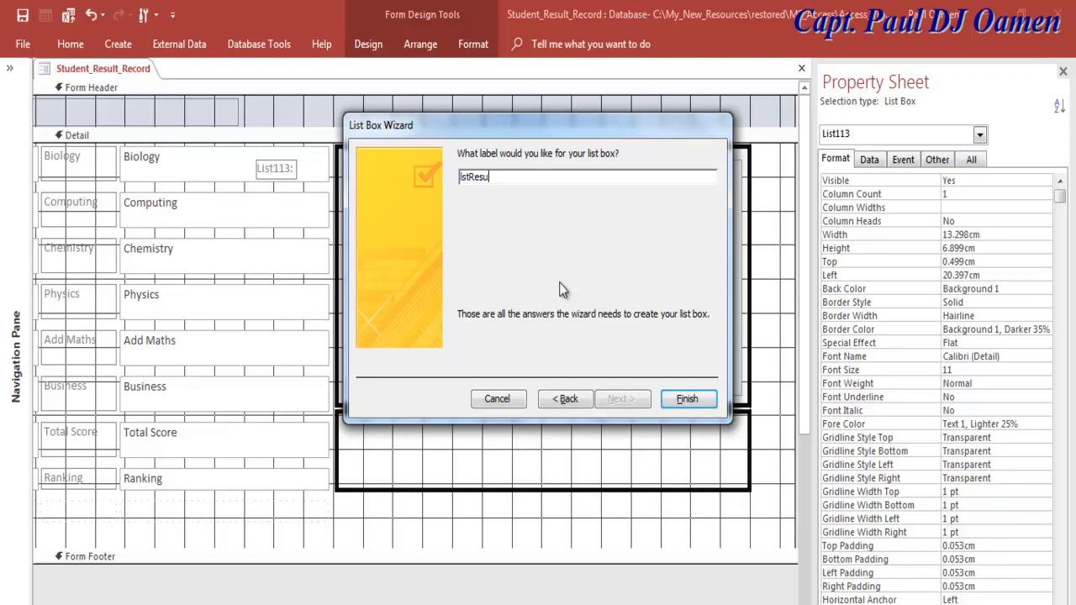
click(694, 399)
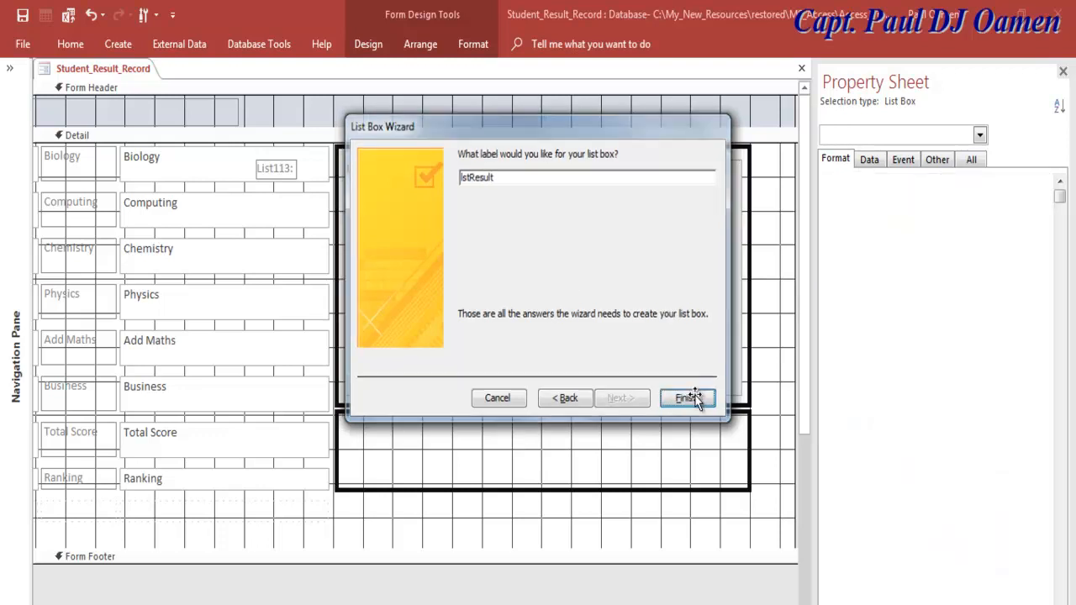
click(603, 545)
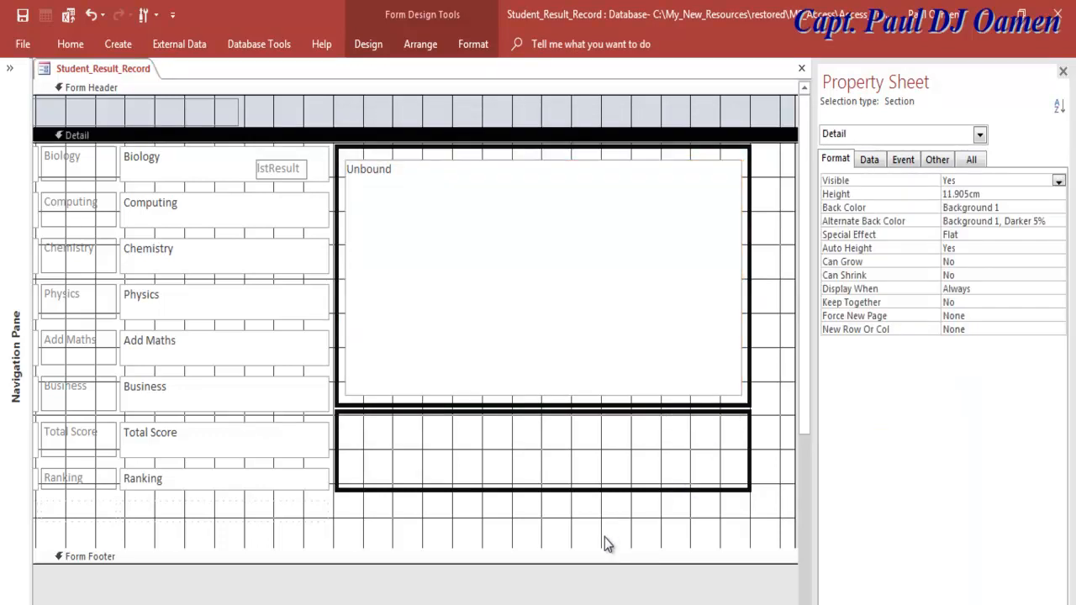
Step: Delete the lstResult label attached to the list box
click(268, 170)
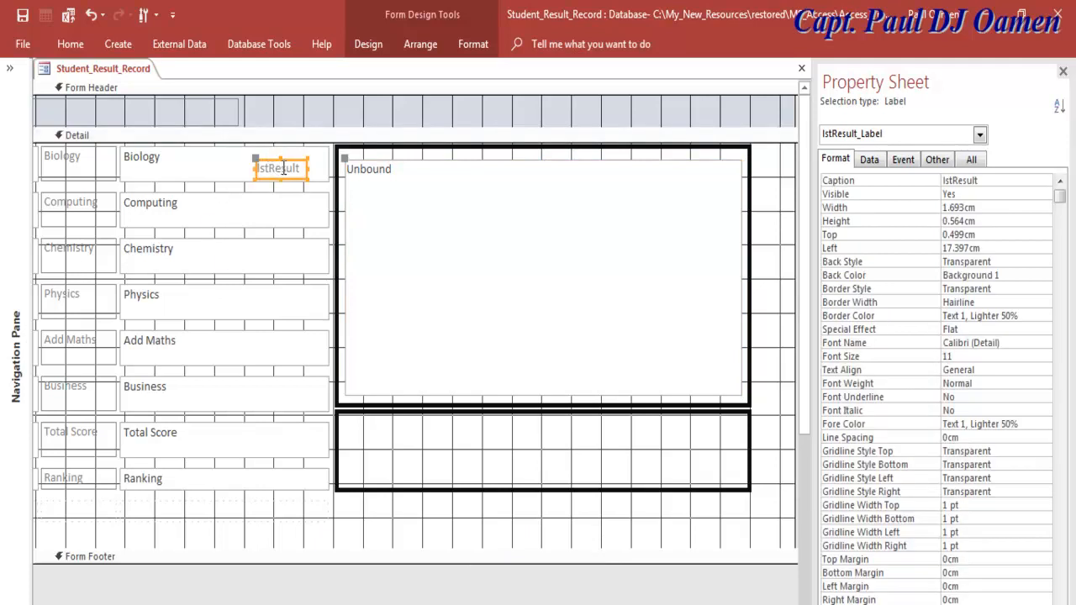
key(Delete)
click(627, 448)
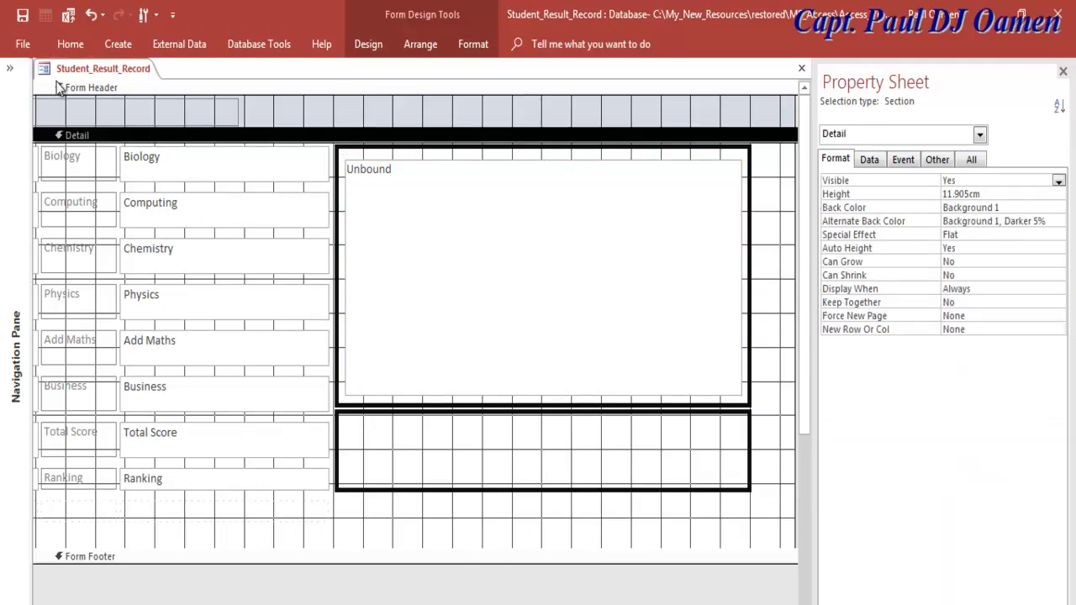
Step: Preview the Student_Result_Record form in Form View and return to Design View
right_click(44, 71)
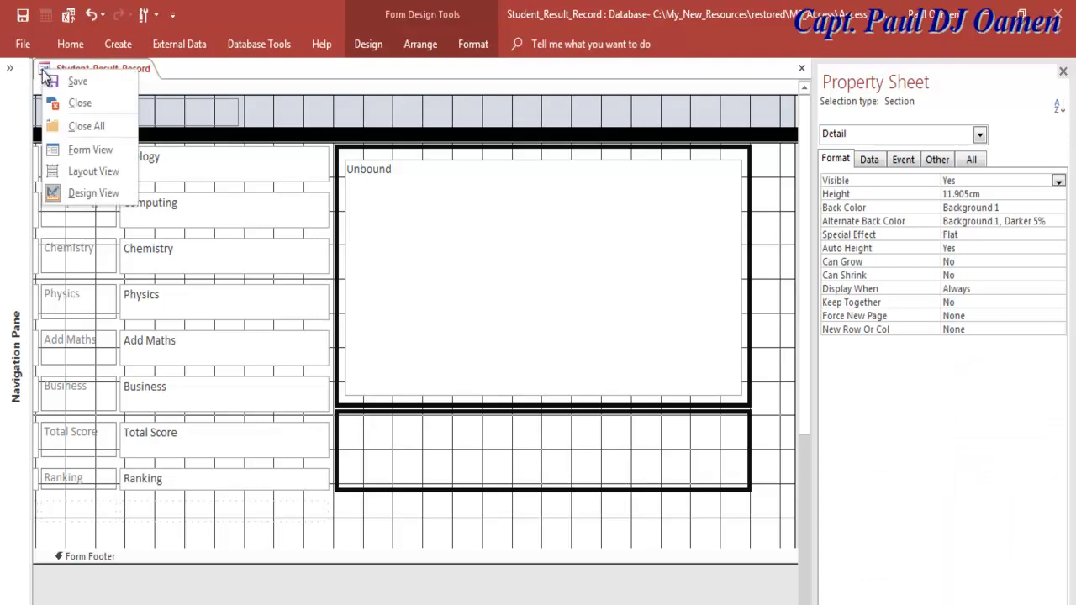
click(80, 152)
click(726, 182)
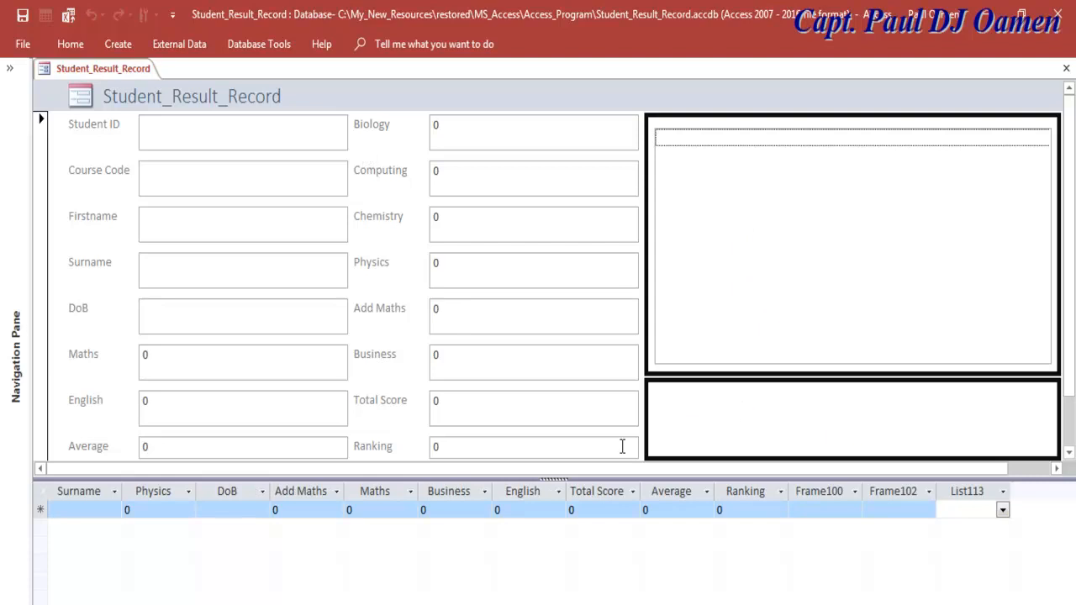
right_click(47, 71)
click(84, 193)
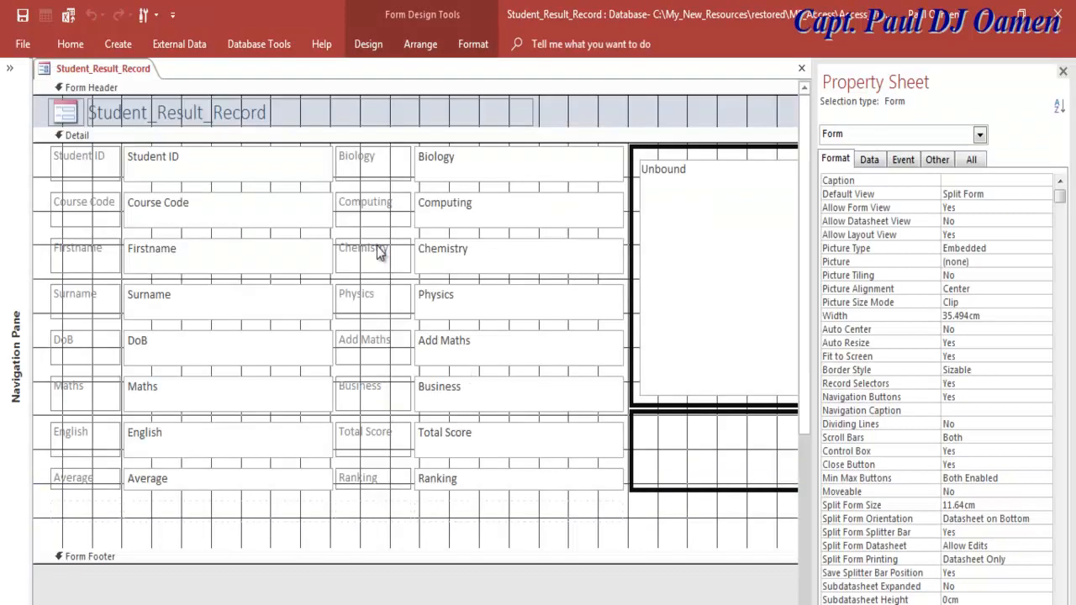
Step: Draw a command button about 2.4 by 0.8 cm in the lower frame and assign it the Application action Quit Application
click(368, 43)
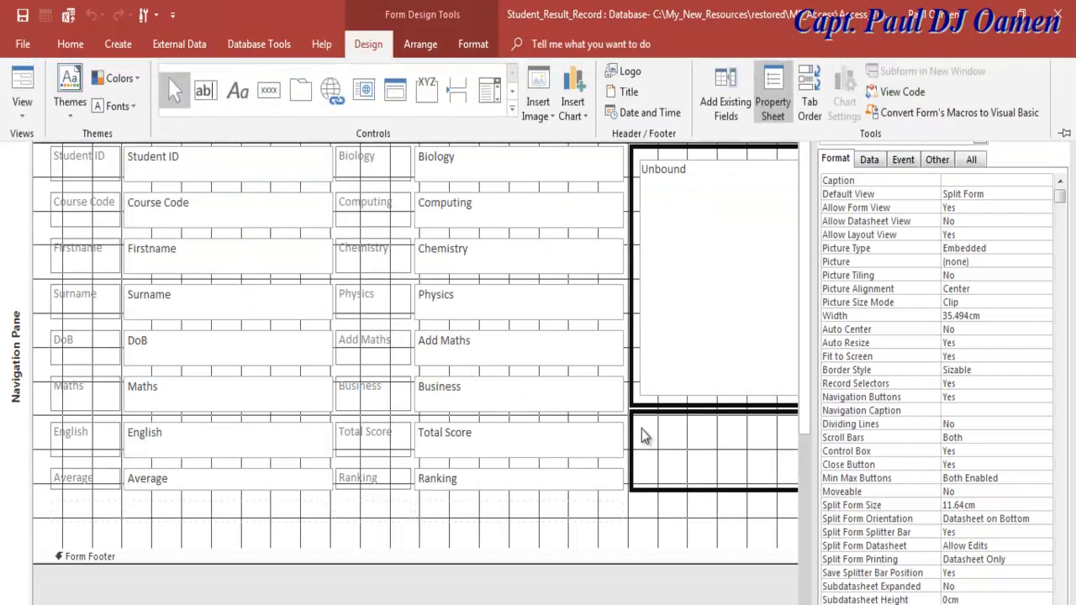
click(269, 95)
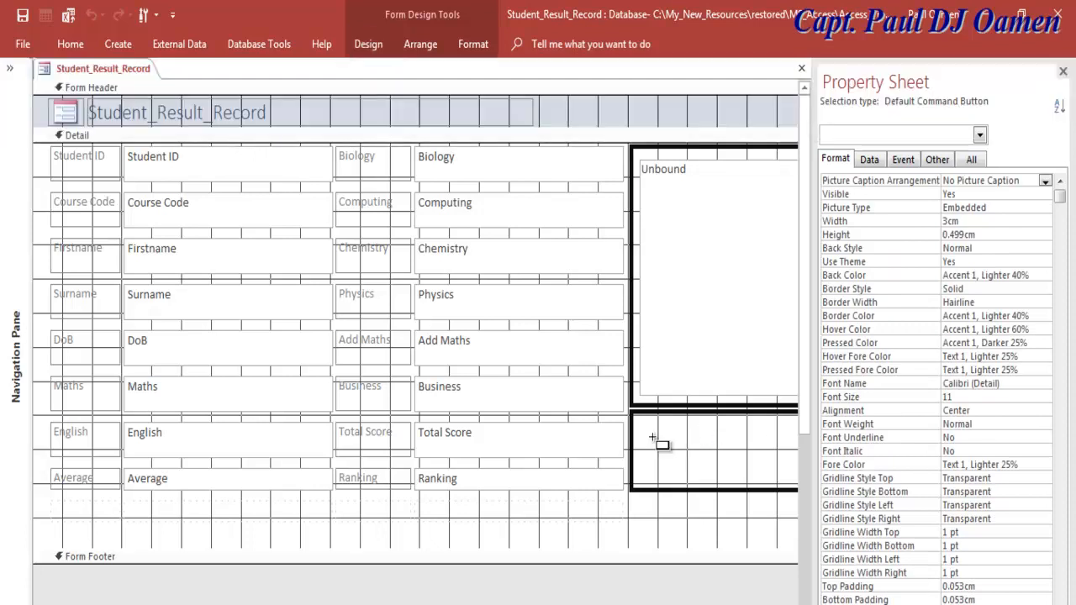
drag(648, 433, 717, 459)
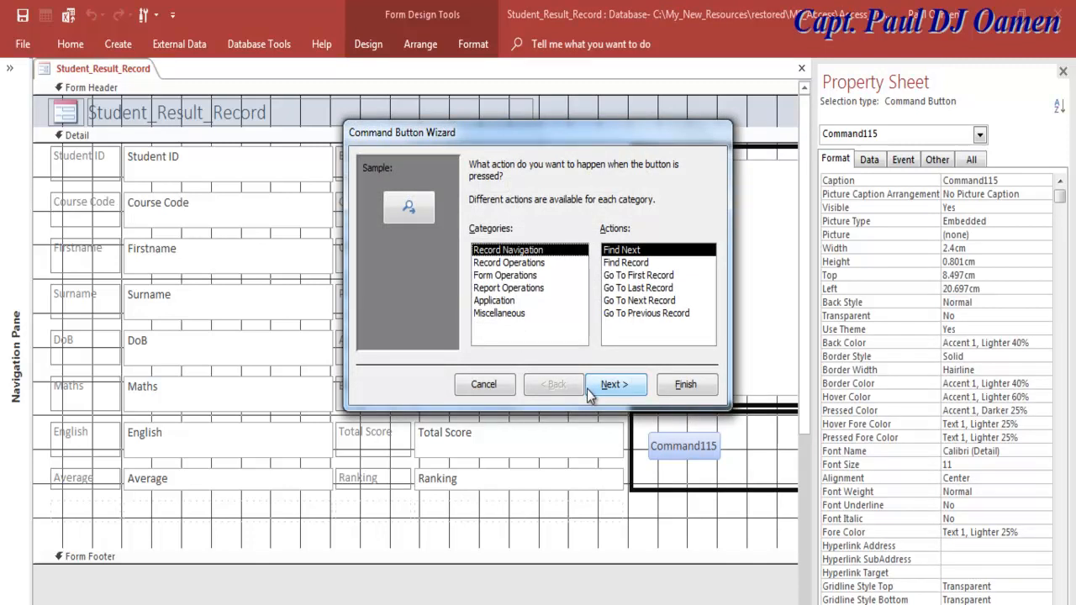
click(498, 301)
click(501, 313)
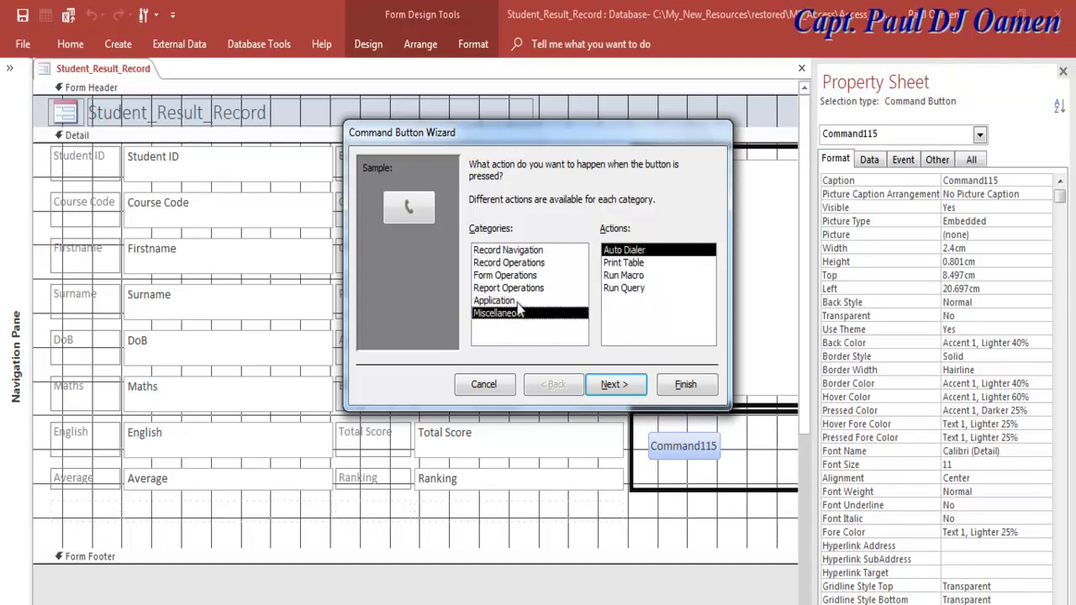
click(525, 300)
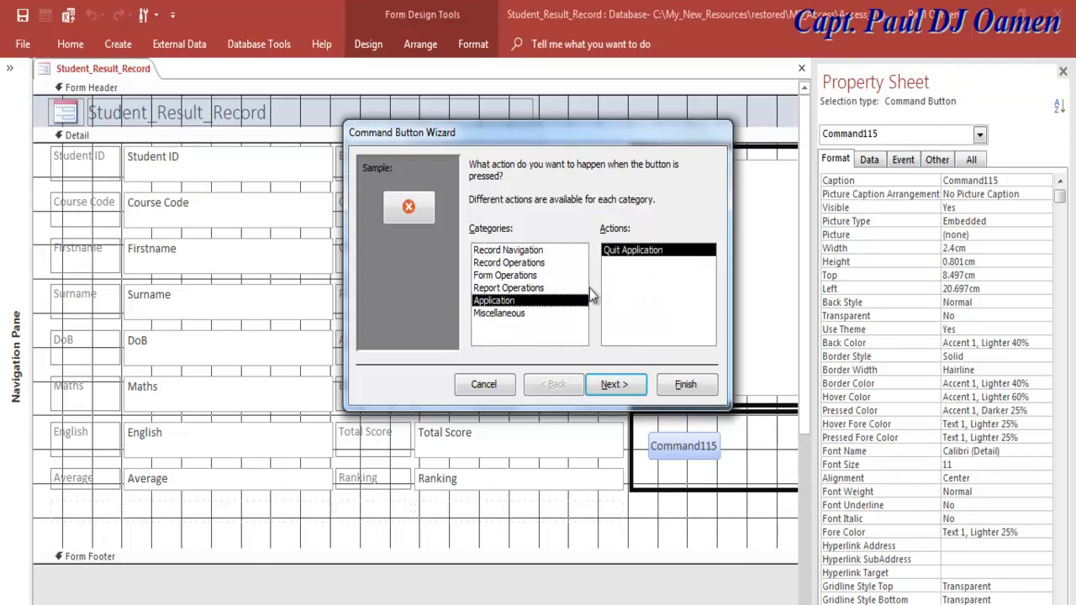
click(622, 386)
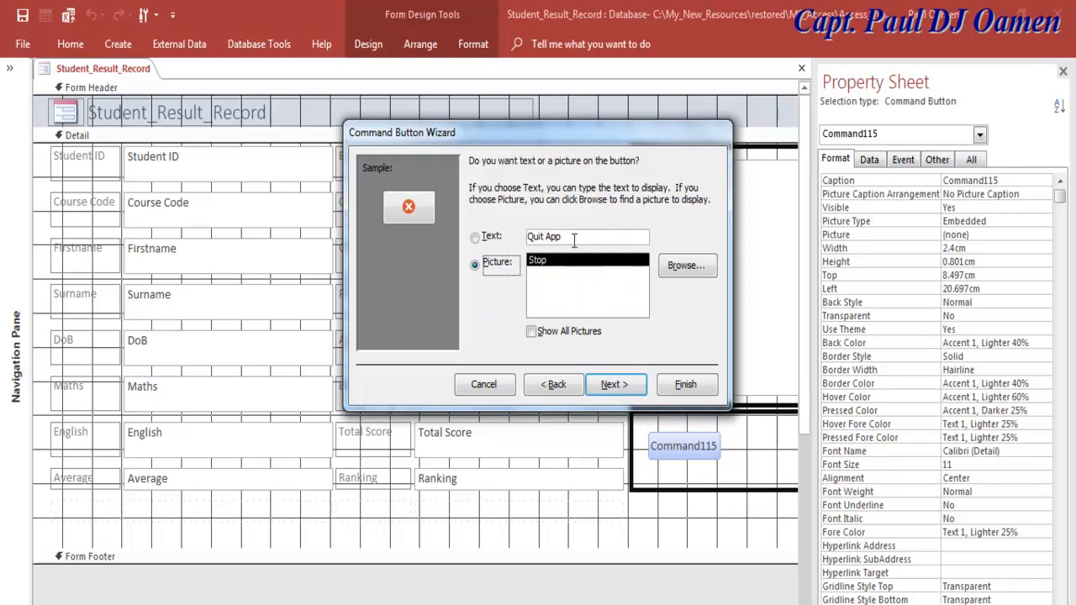
Step: Finish the button with the text Exit and the name cmbExit, and move it right to about 24.6 cm from the form's left edge
click(555, 238)
text(Exit)
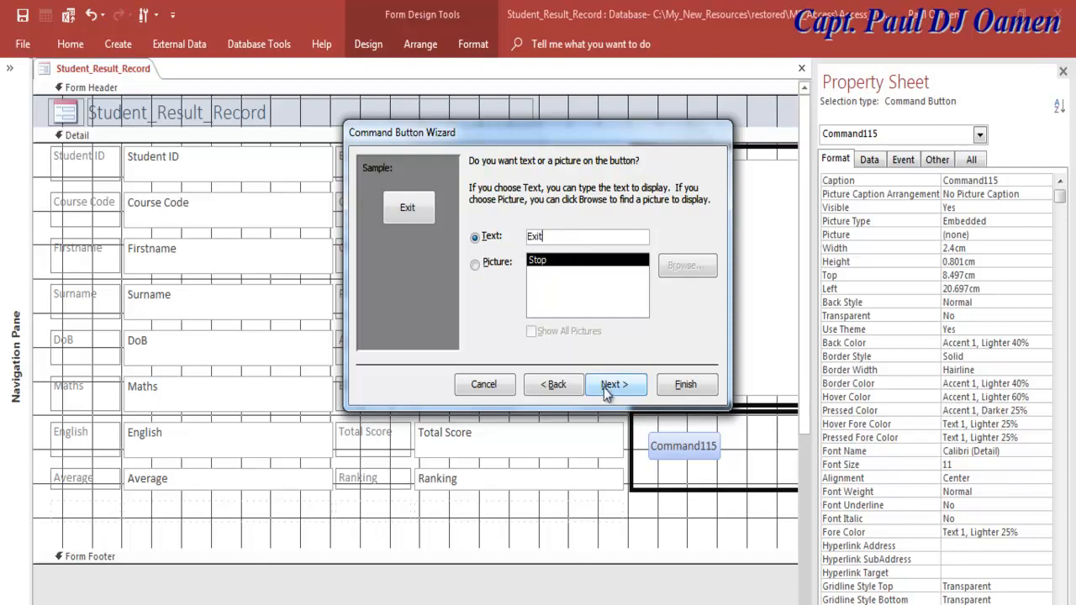
click(613, 387)
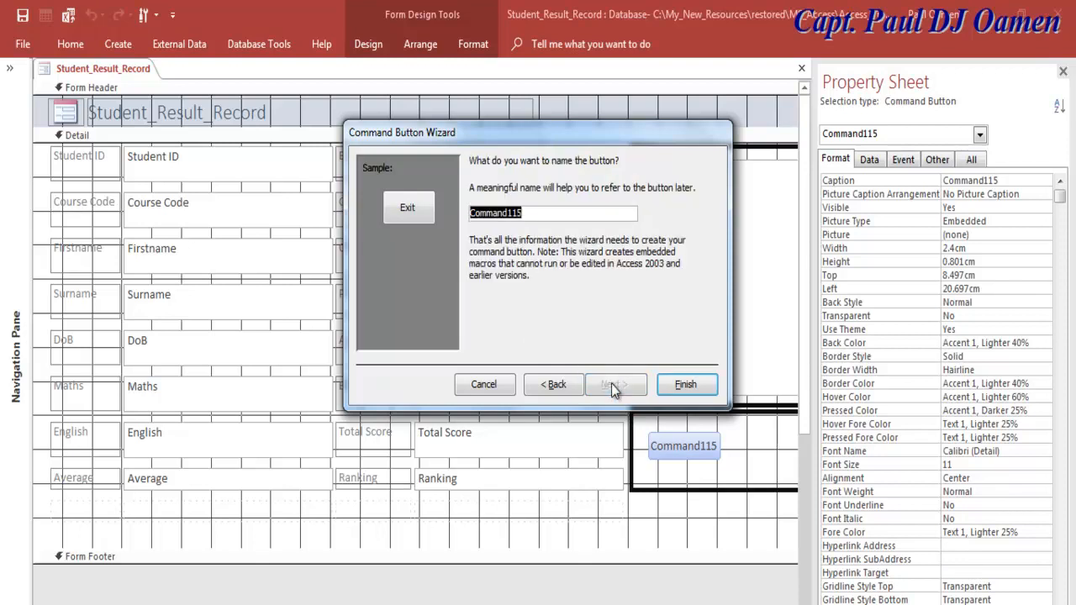
text(cmbExit)
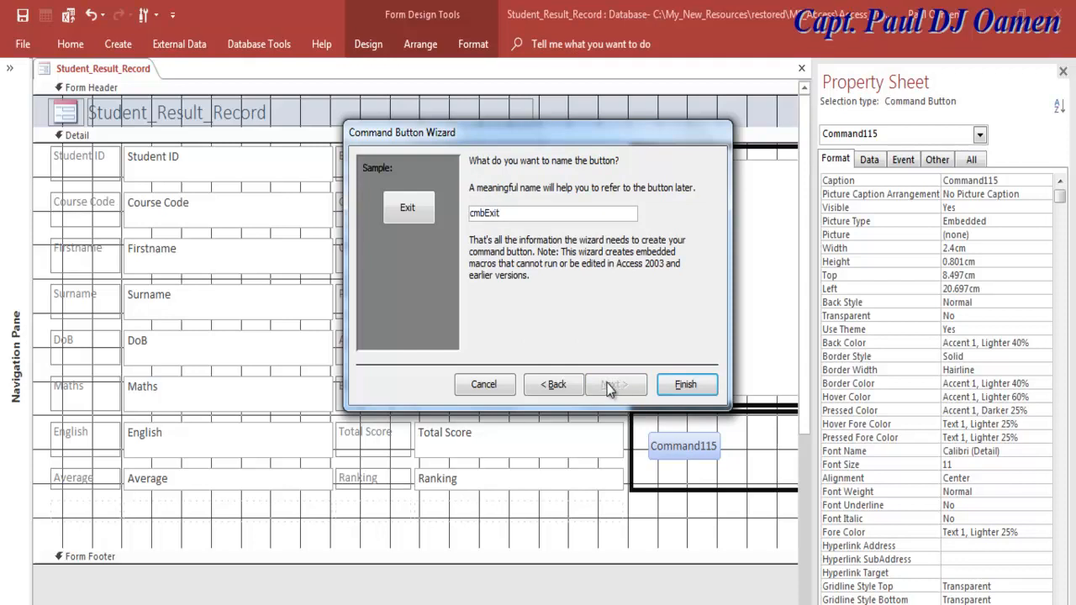
click(685, 384)
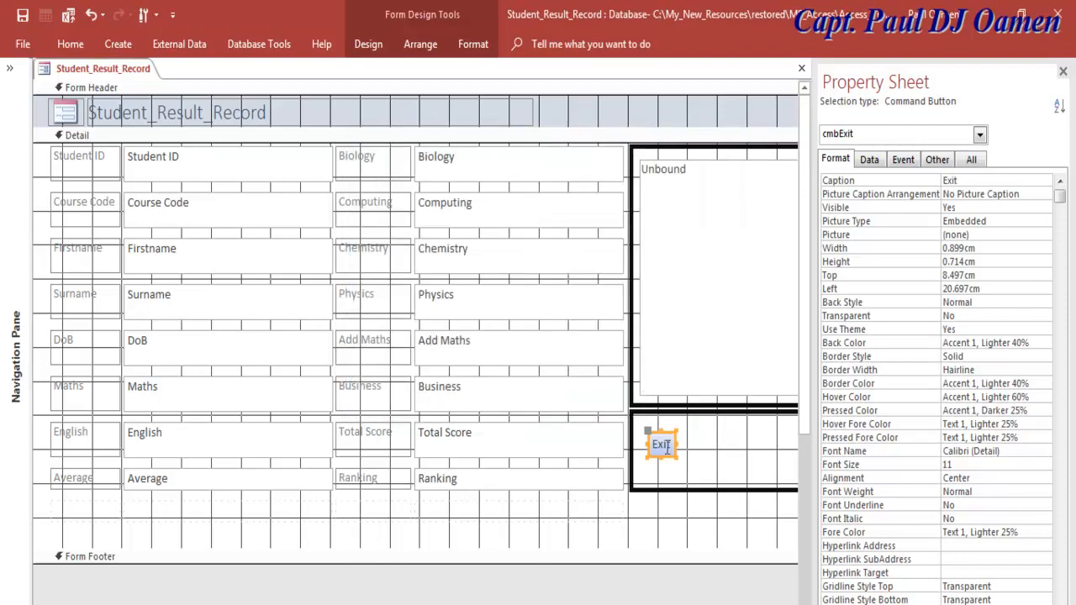
drag(652, 432, 768, 436)
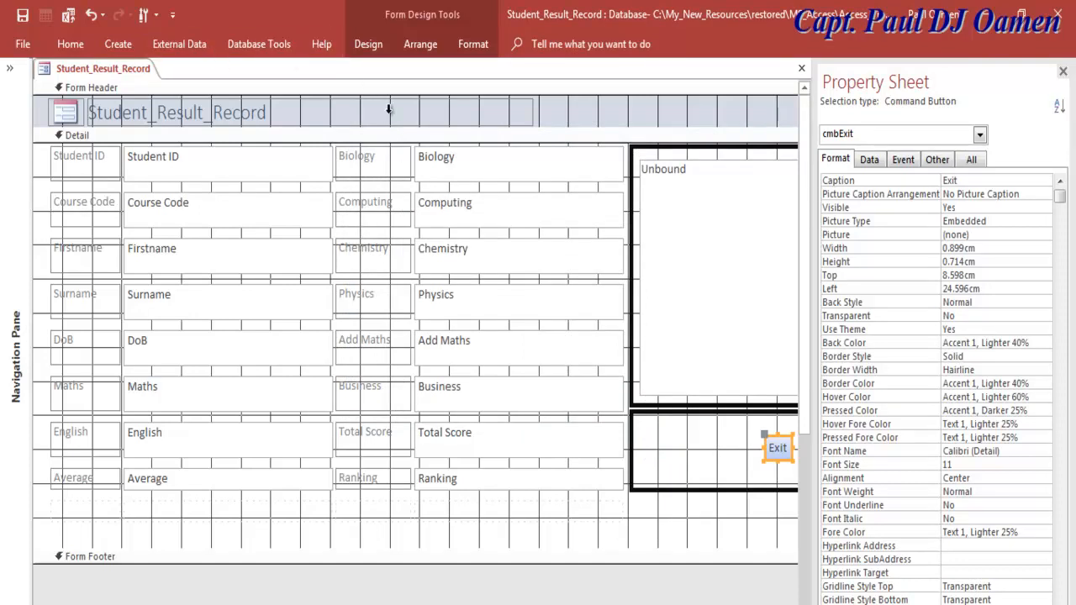
Step: Place another command button in the lower frame beside the Exit button, about 21.8 cm from the form's left edge
click(368, 44)
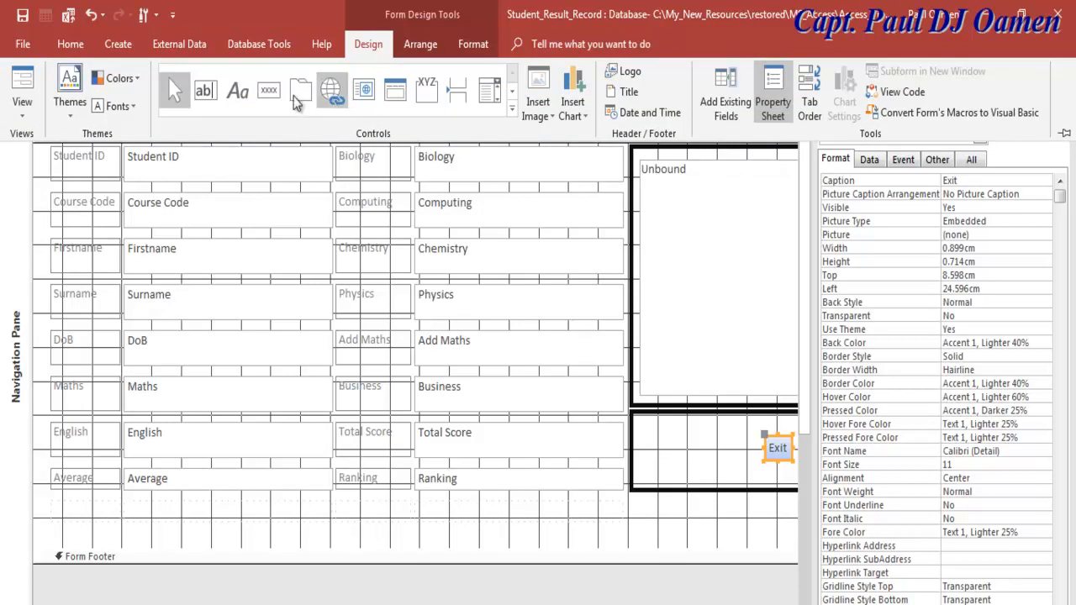
click(269, 95)
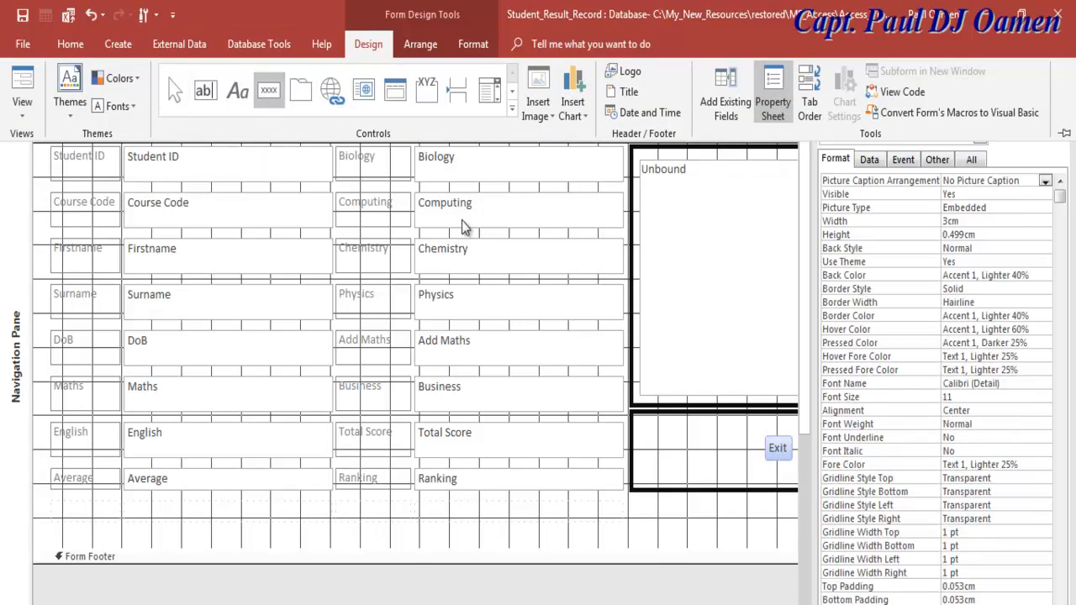
click(687, 446)
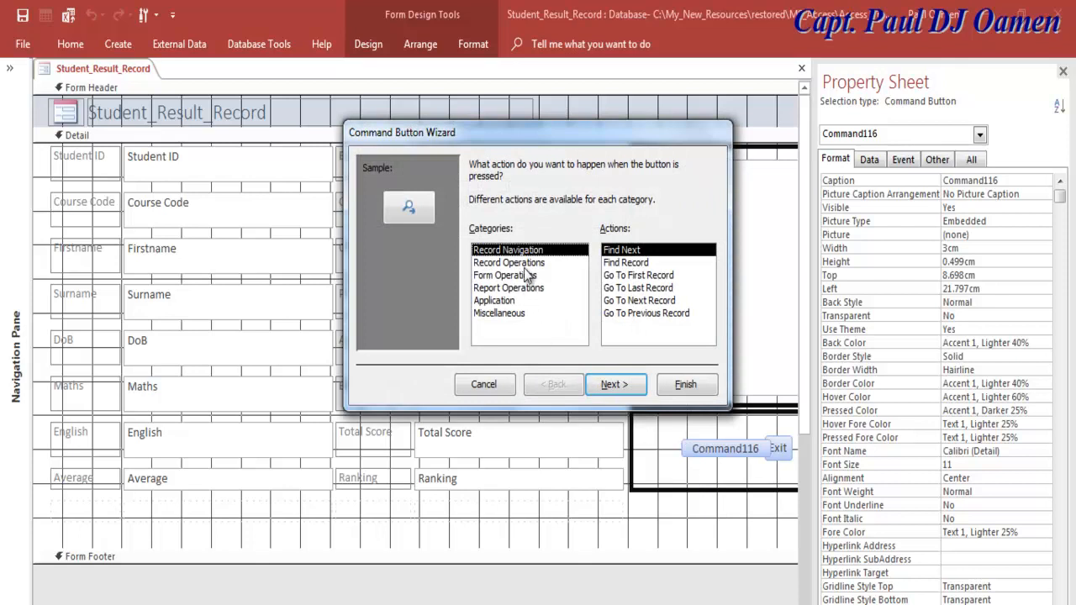
Step: Look through the wizard's action categories and assign the new button the Record Operations action Print Record
click(528, 263)
click(513, 275)
click(513, 288)
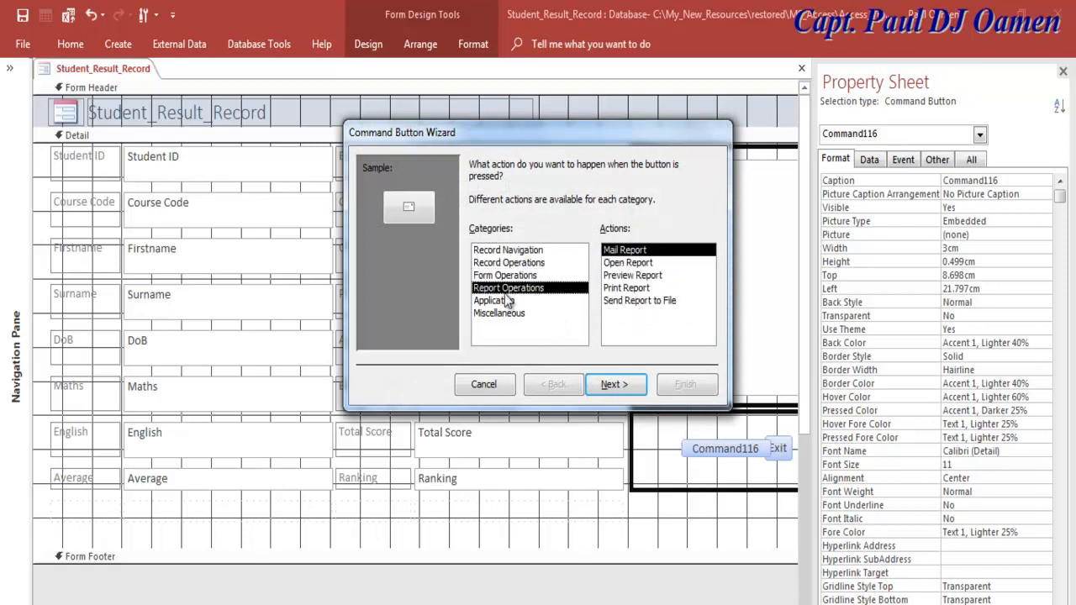
click(499, 263)
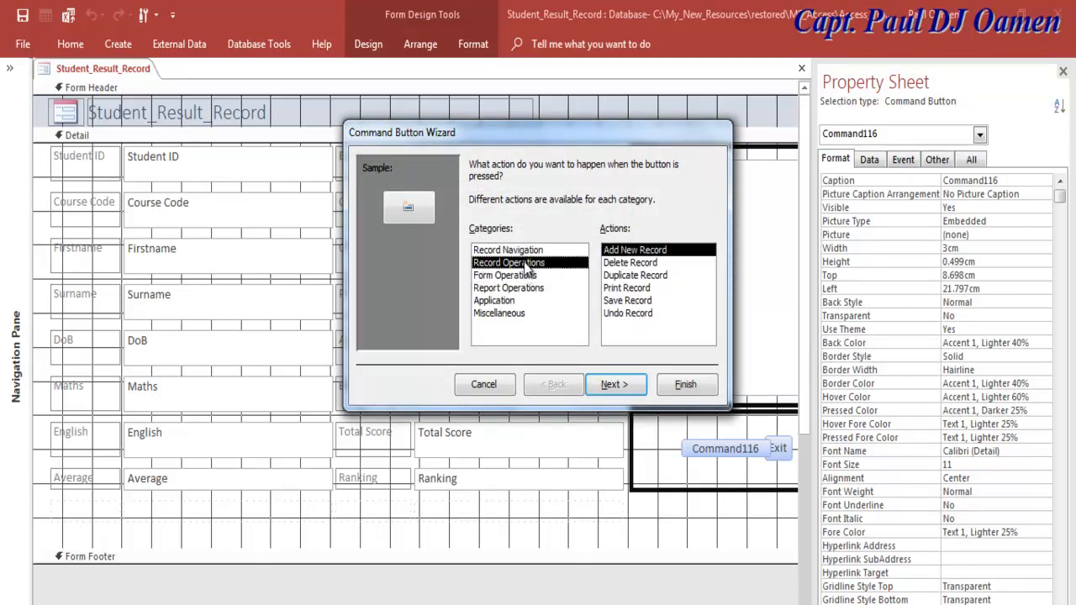
click(622, 290)
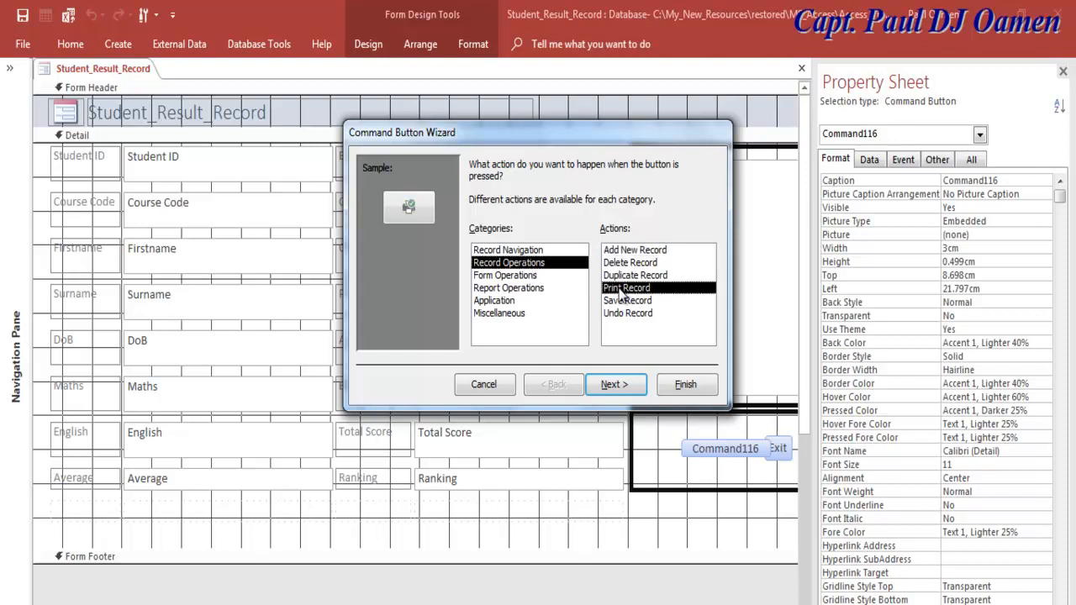
click(502, 276)
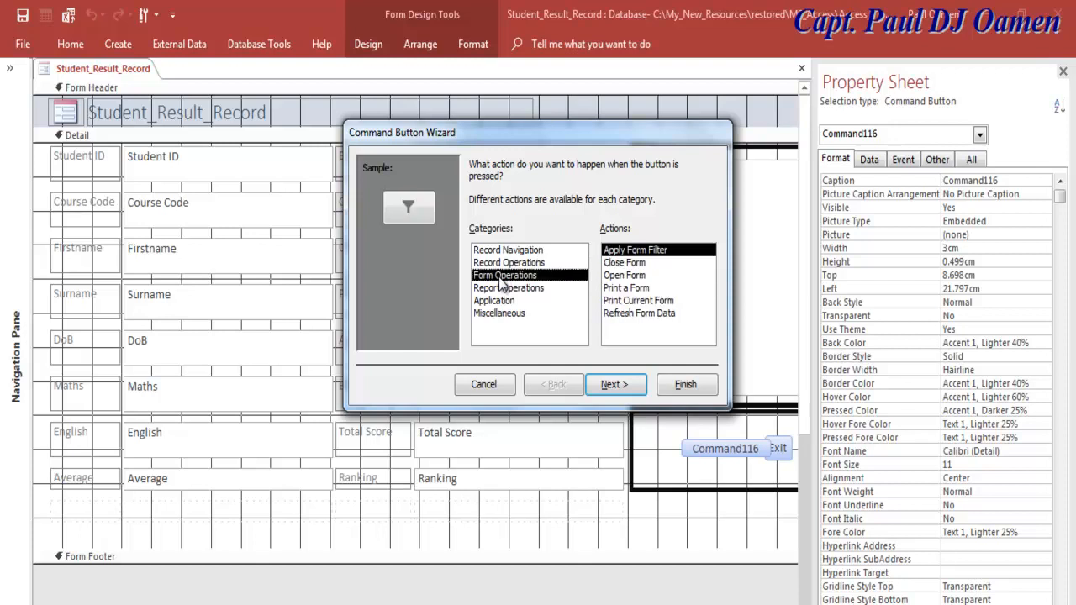
click(504, 290)
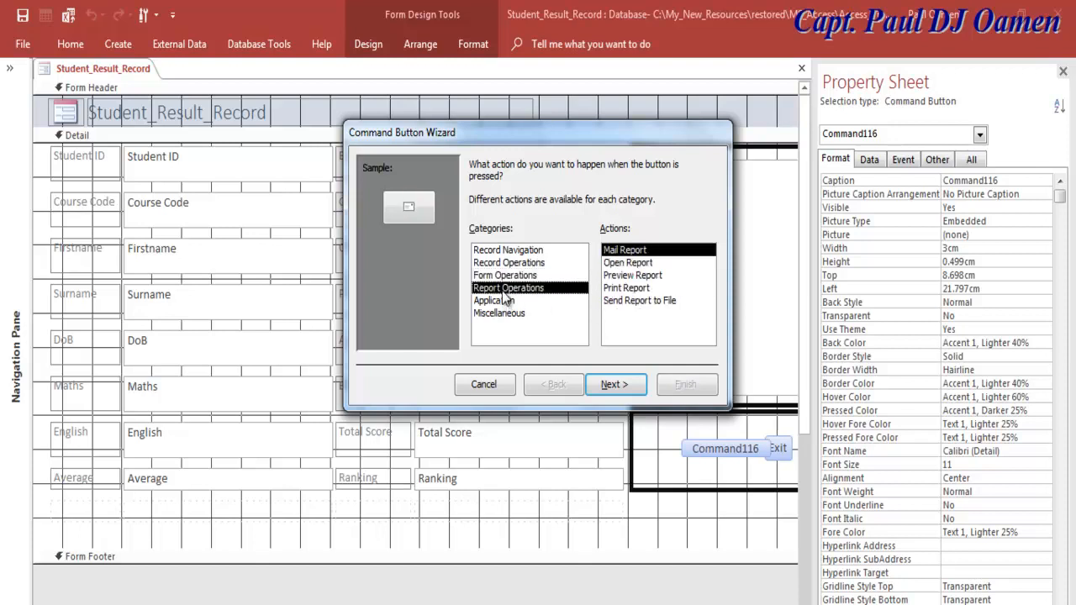
click(510, 263)
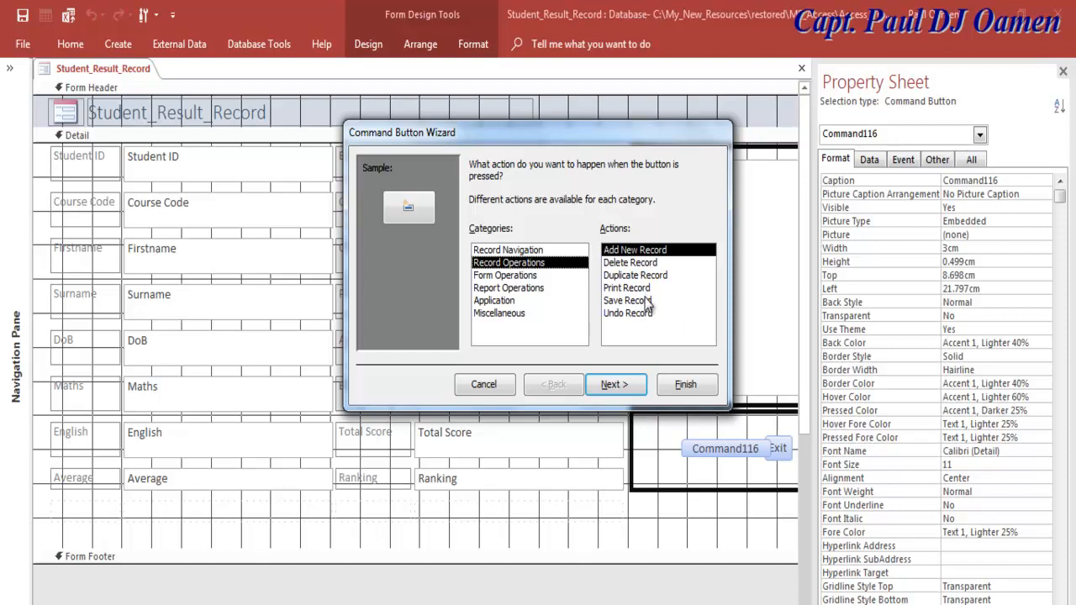
click(620, 289)
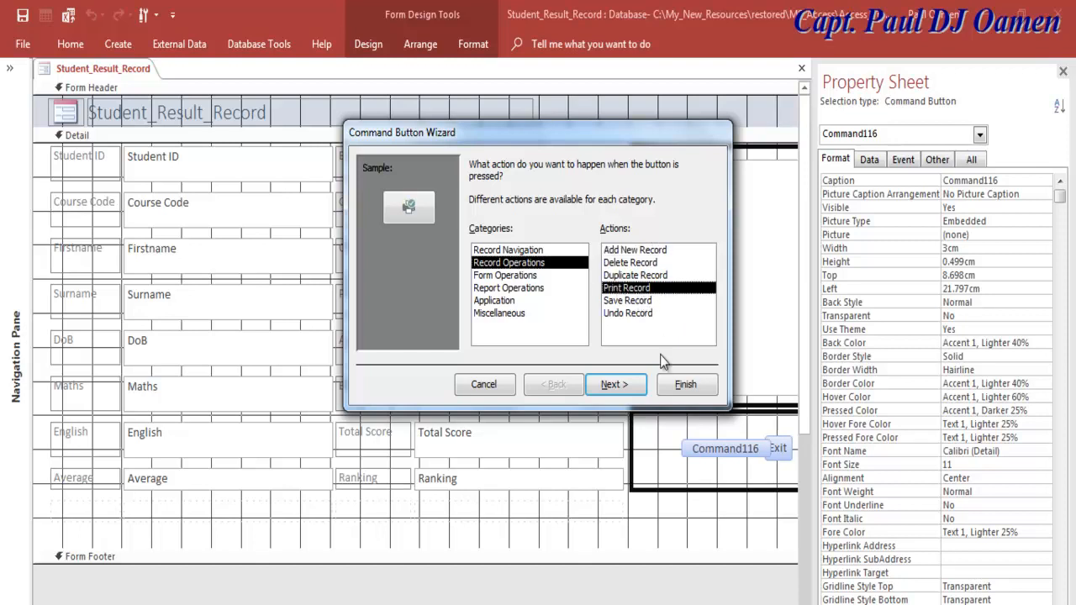
click(611, 386)
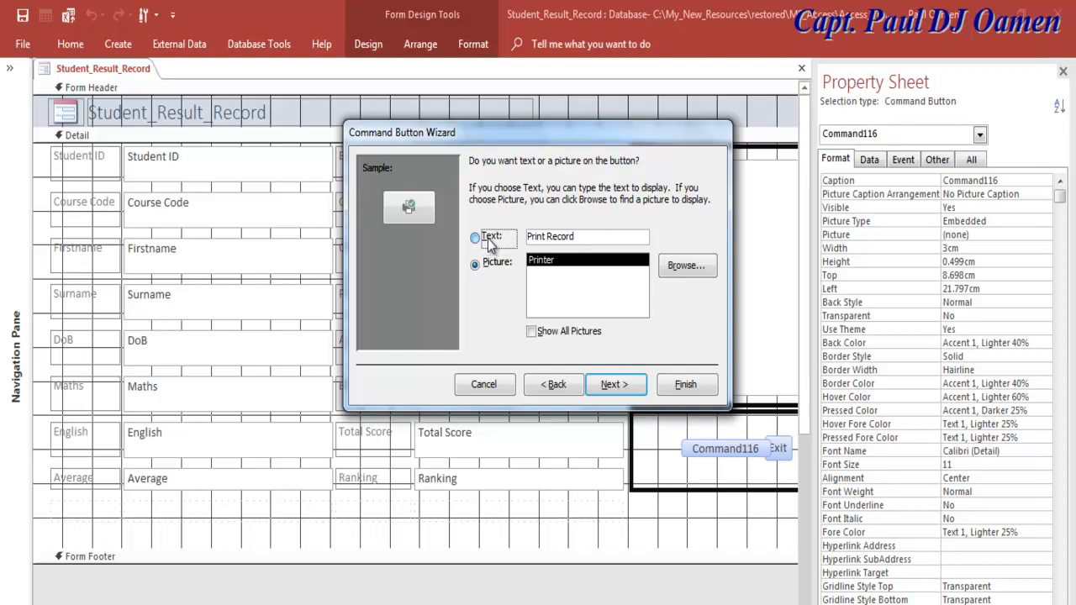
Step: Show the text Print Record on the button, name it cmbPrint and finish the Command Button Wizard
click(476, 238)
click(612, 383)
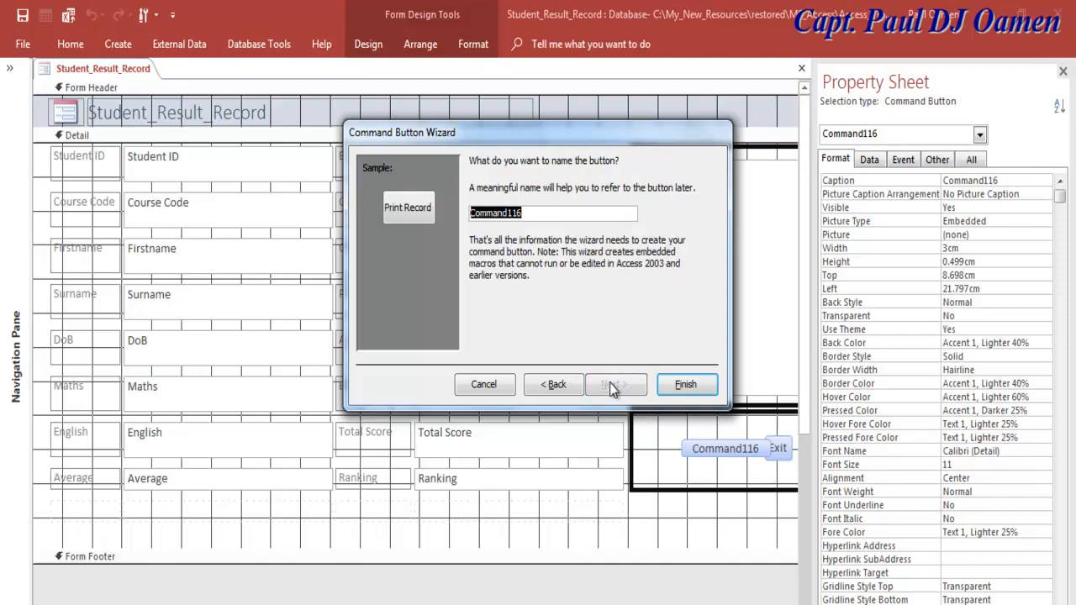
text(cmbPrint)
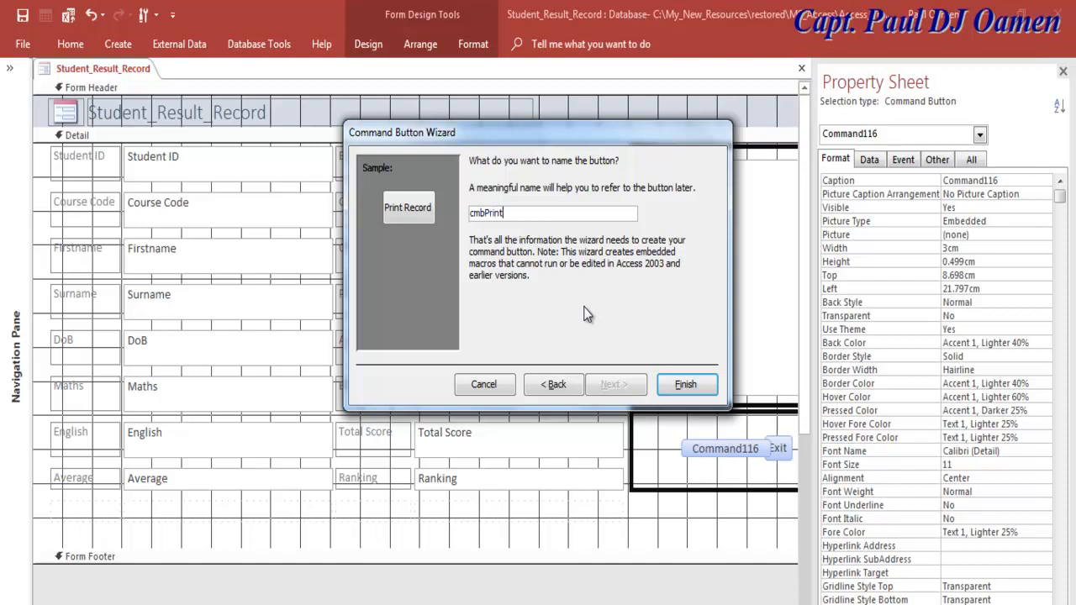
click(685, 384)
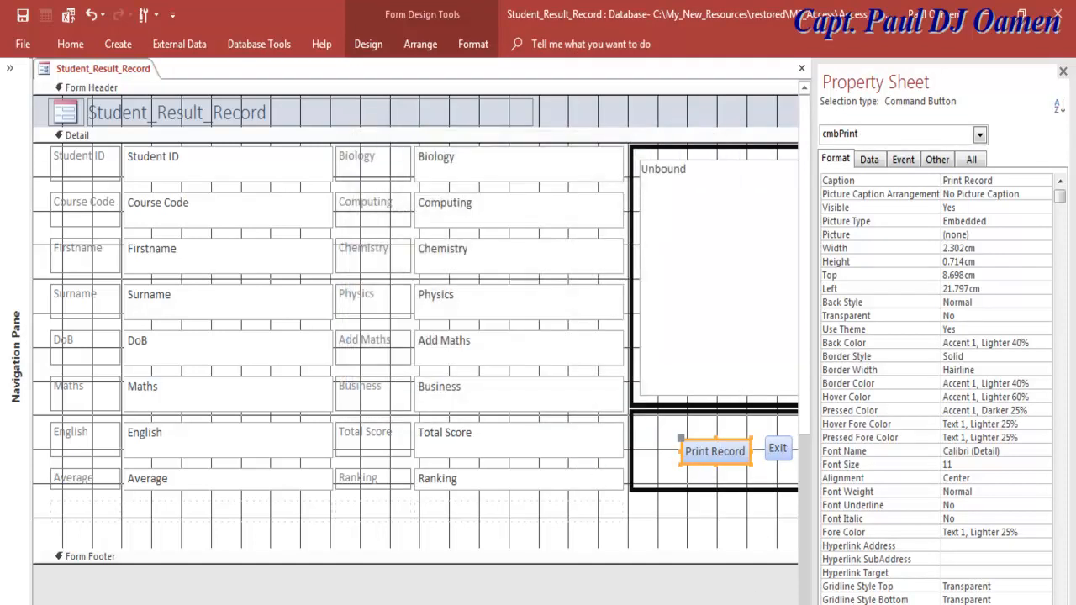
Step: Move the Exit button to the right end of the lower frame and the Print Record button directly beside it
scroll(589, 337, right, 5)
click(513, 448)
drag(504, 440, 724, 443)
drag(469, 449, 685, 448)
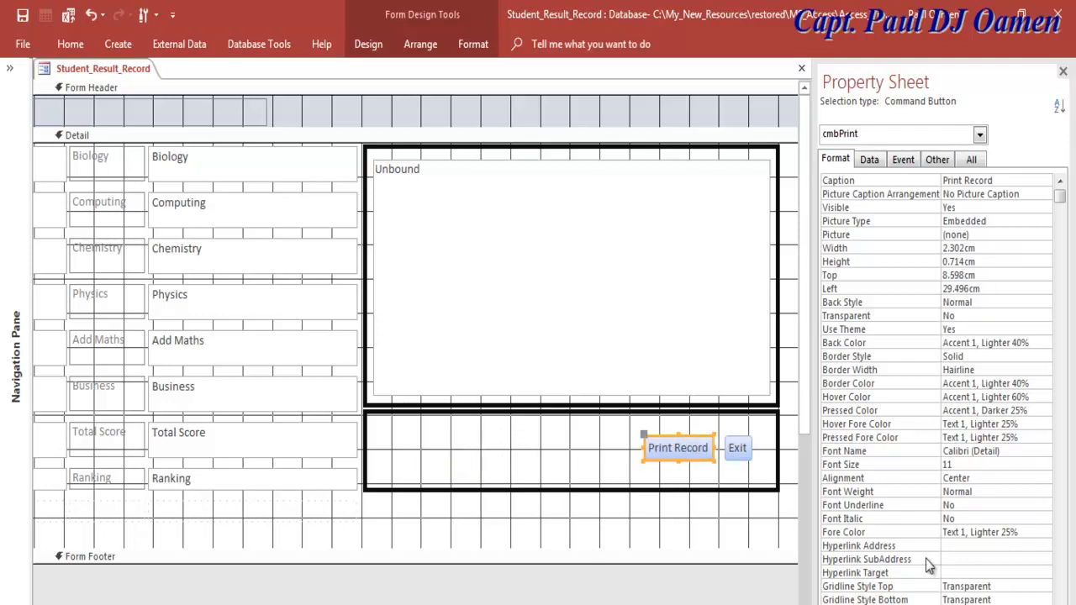
click(782, 518)
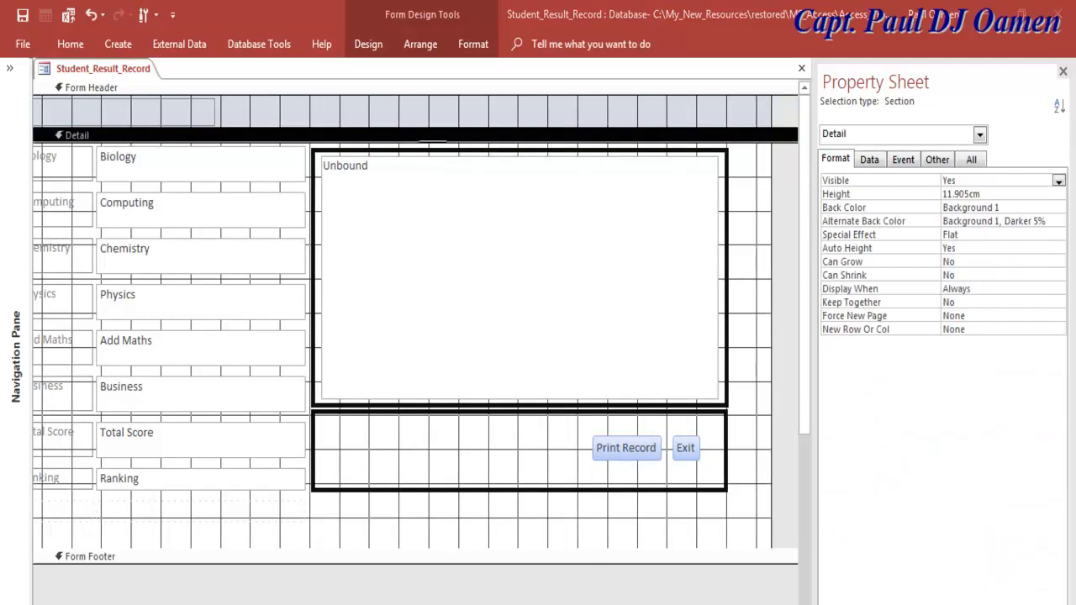
Step: Place a command button at the left end of the lower frame and assign it the Record Operations action Add New Record
click(371, 47)
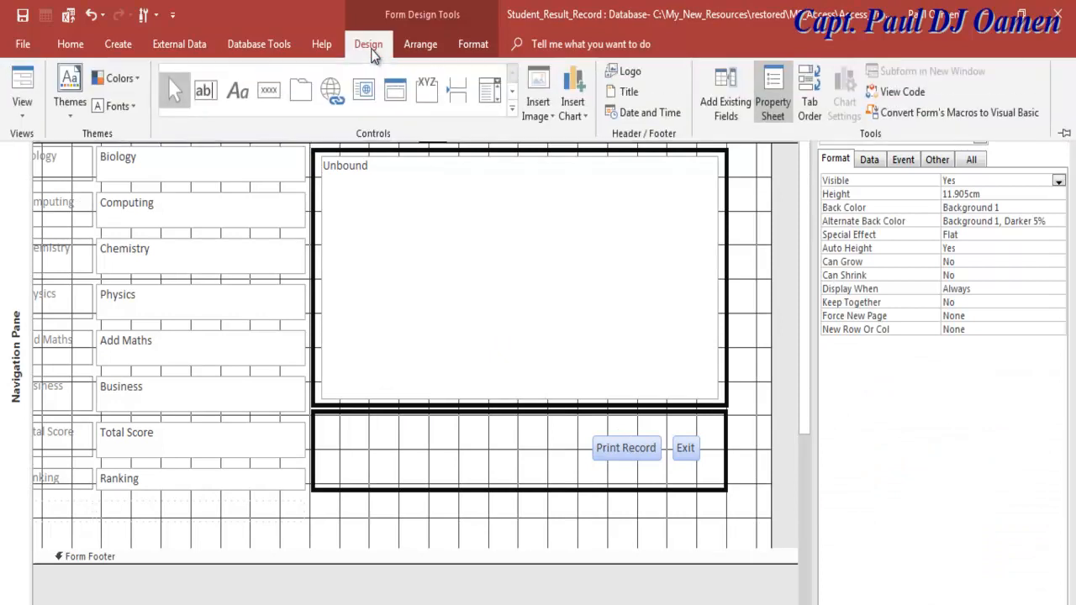
click(271, 90)
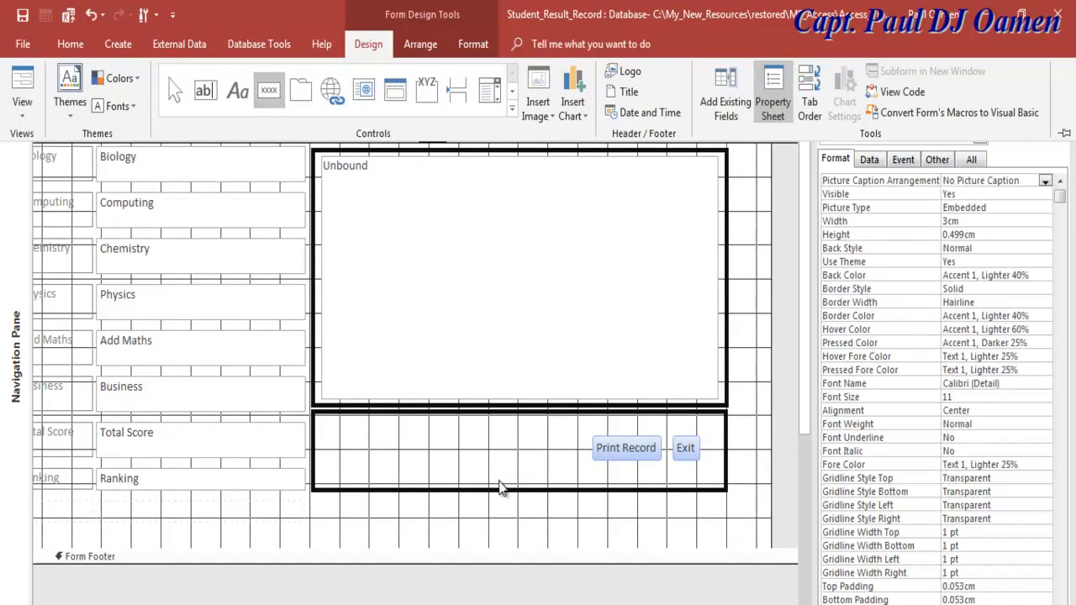
click(346, 435)
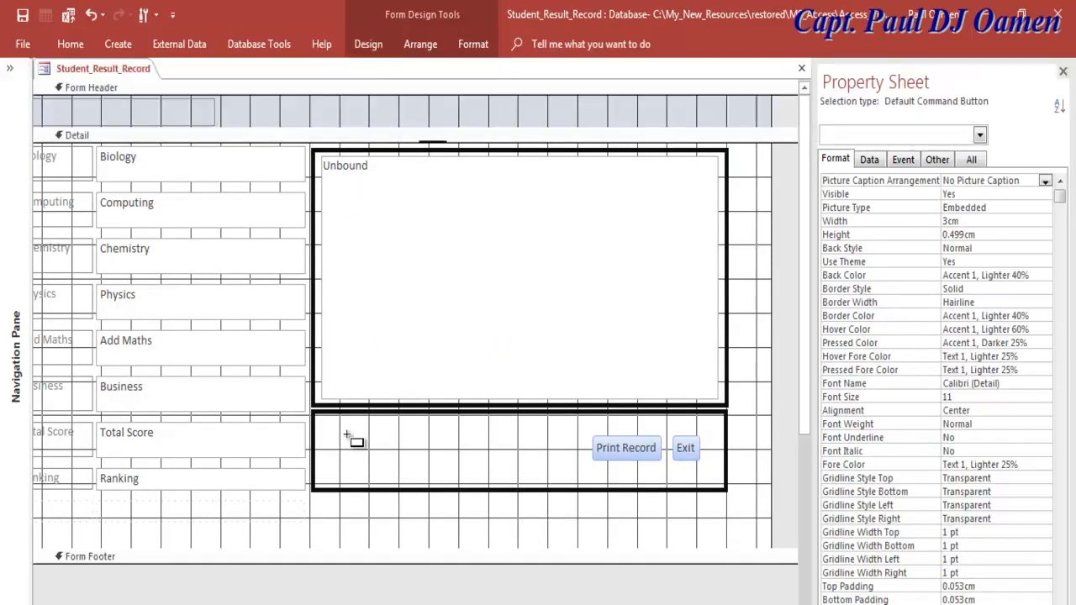
click(347, 436)
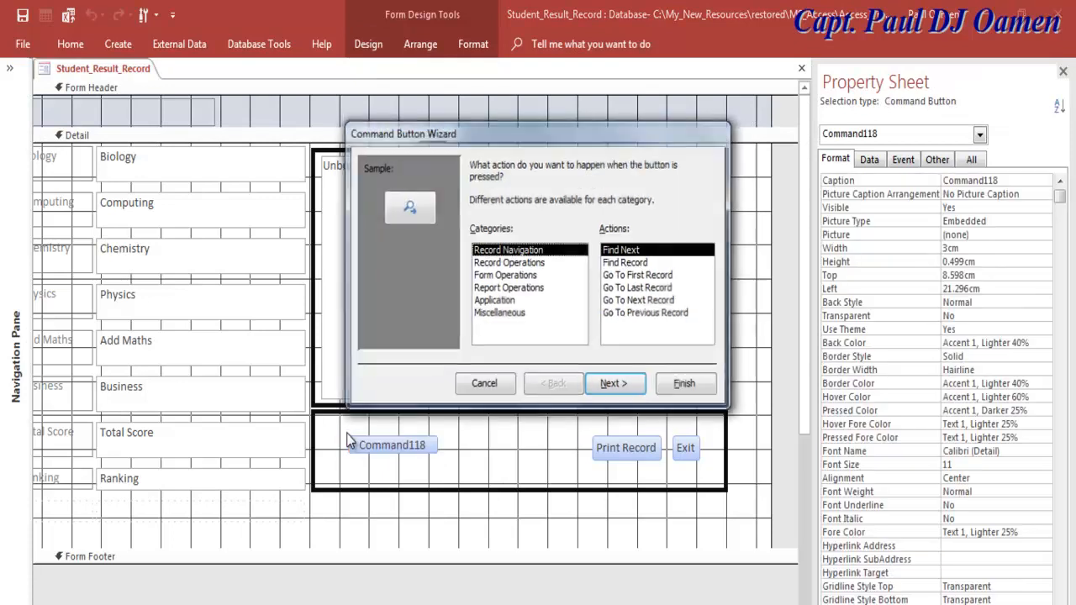
click(518, 263)
click(617, 387)
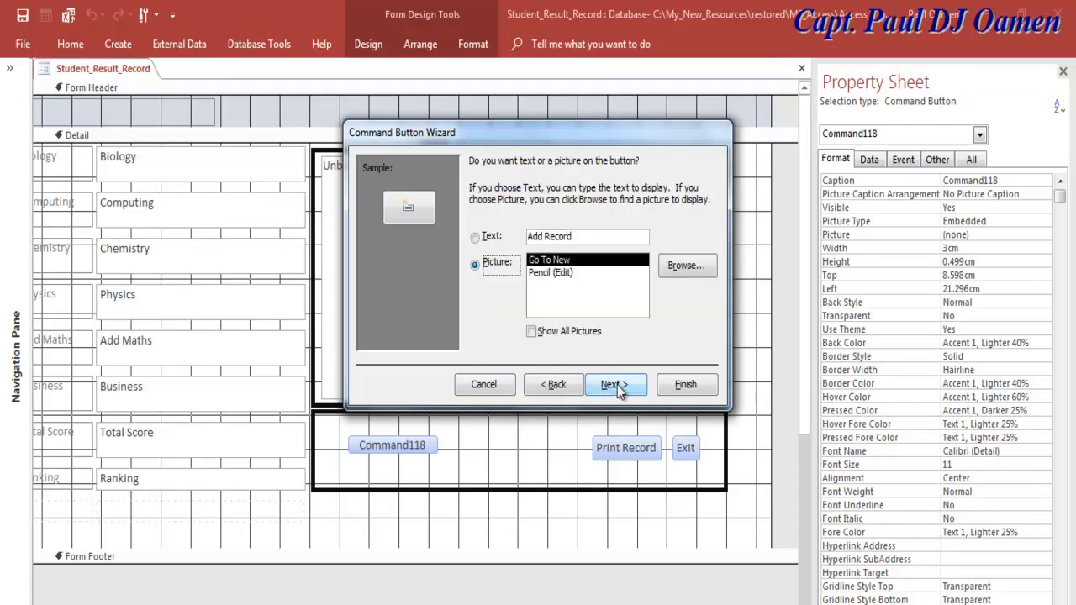
Step: Show the text Add Record on the new button, name it cmbAddNew and finish the Command Button Wizard
click(504, 242)
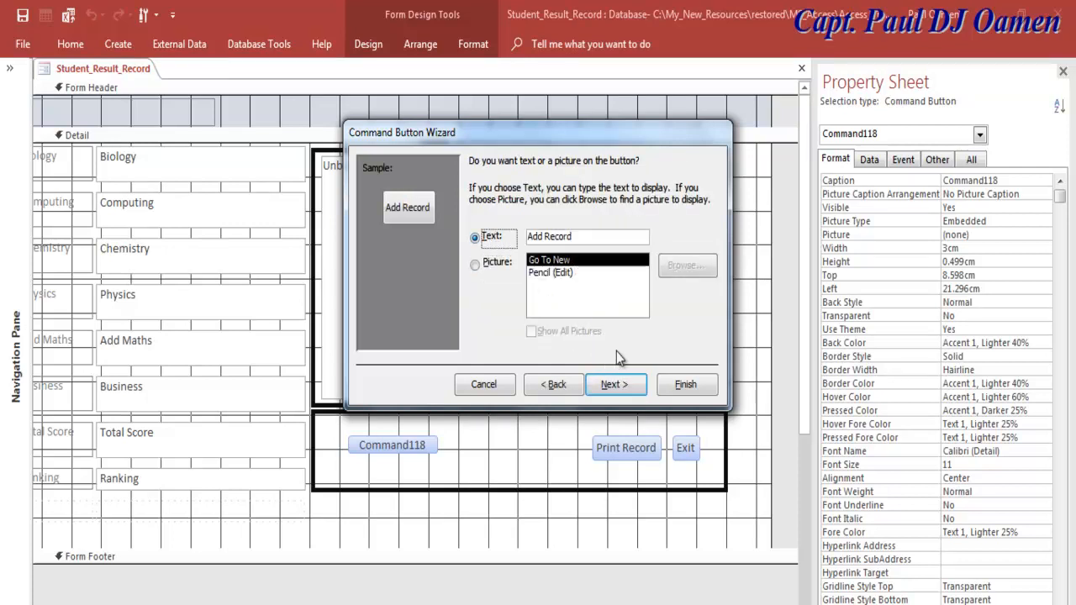
click(618, 386)
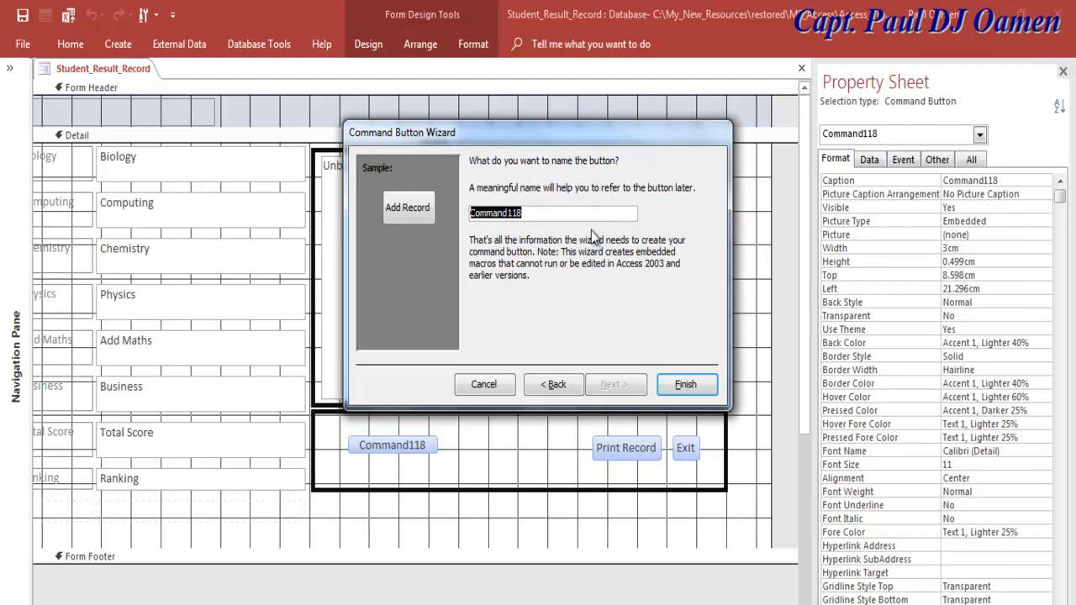
text(cmbAddNew)
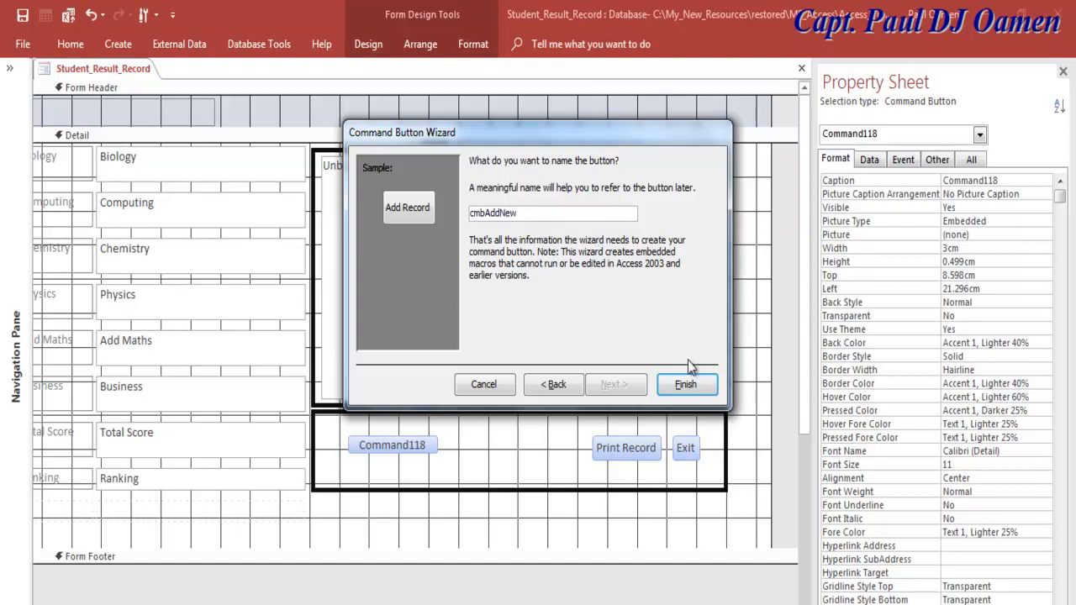
click(685, 384)
click(473, 415)
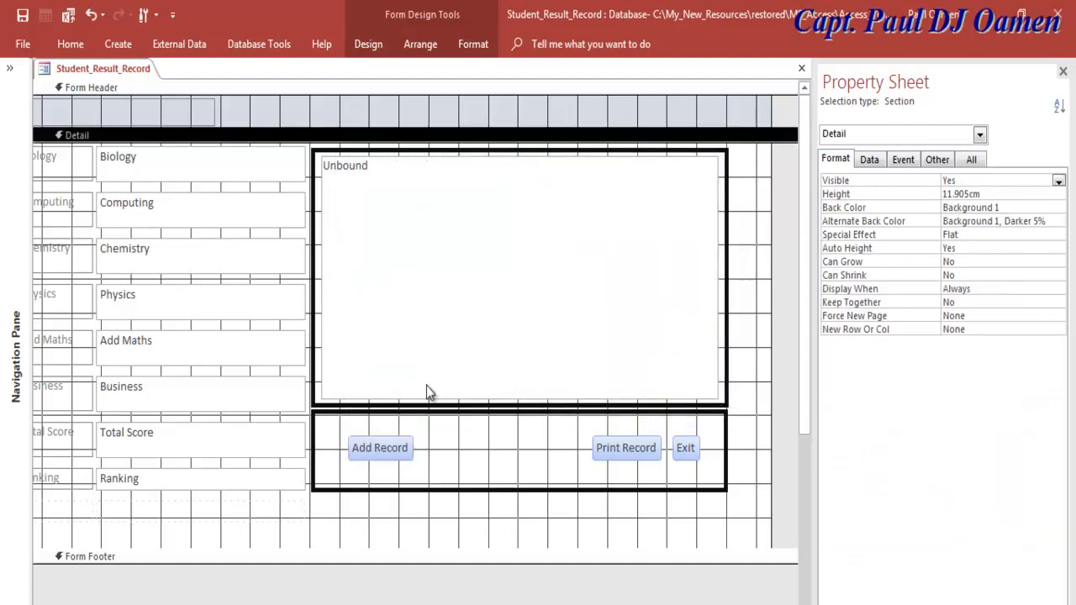
Step: Draw a command button about 1.9 cm by 0.8 cm beside the Add Record button, skip its wizard and look through its properties
click(367, 43)
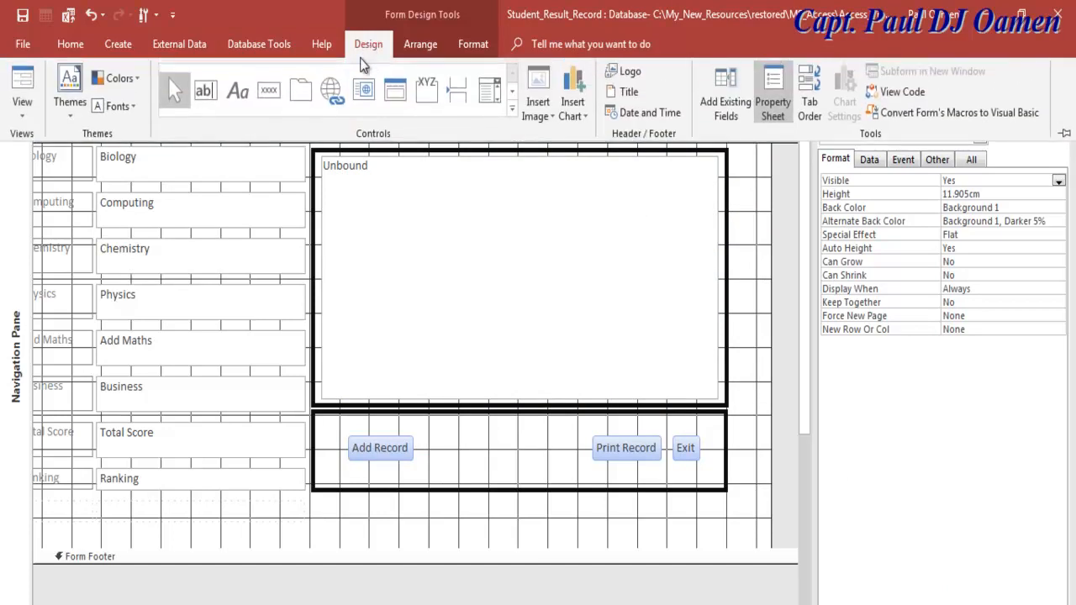
click(268, 90)
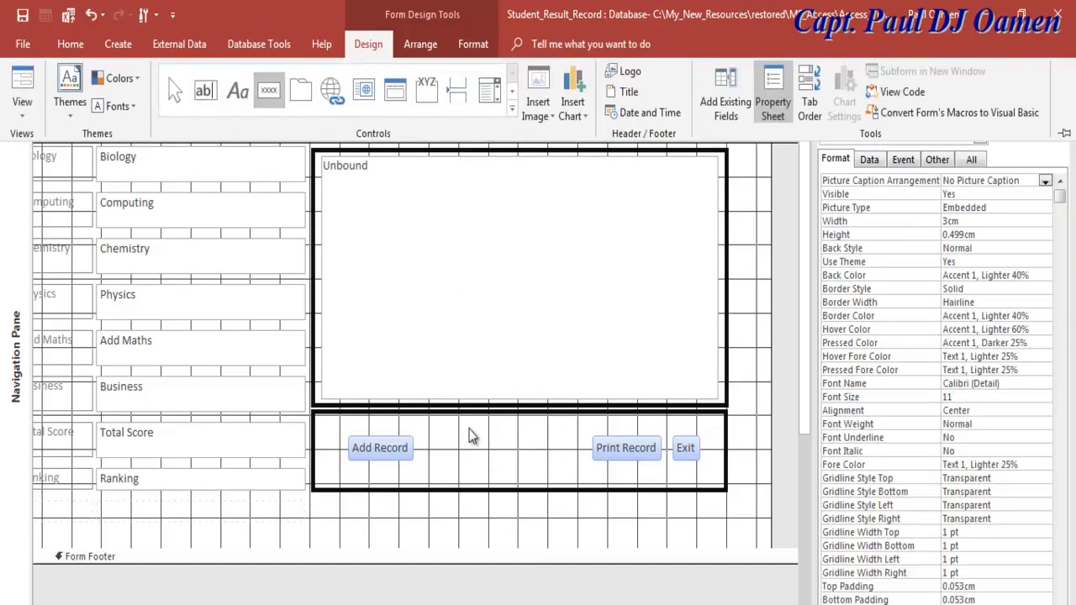
drag(440, 436, 497, 463)
key(Escape)
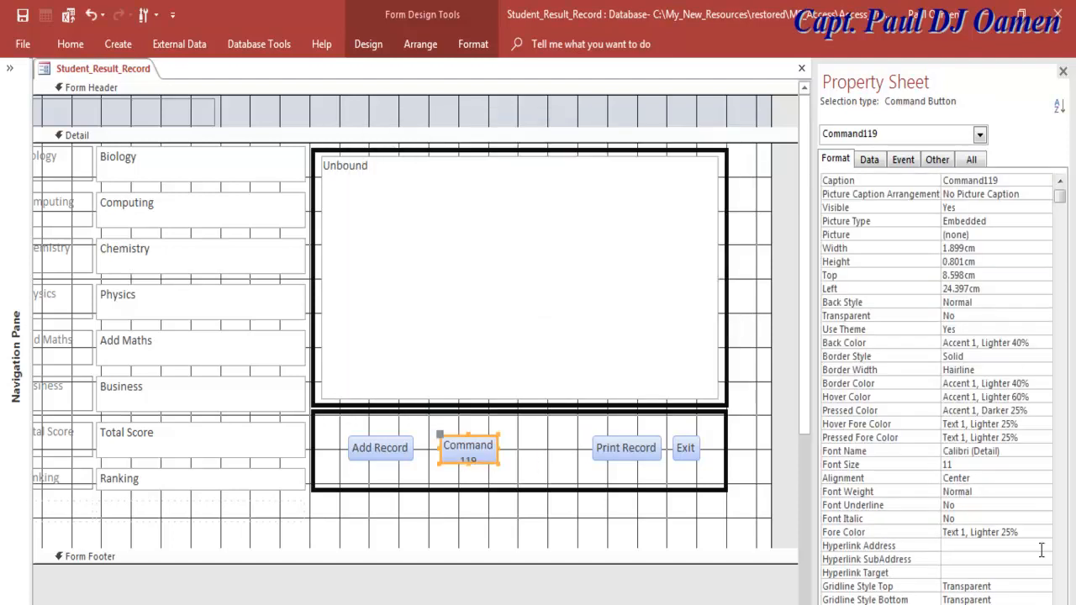
click(869, 161)
click(908, 160)
click(938, 158)
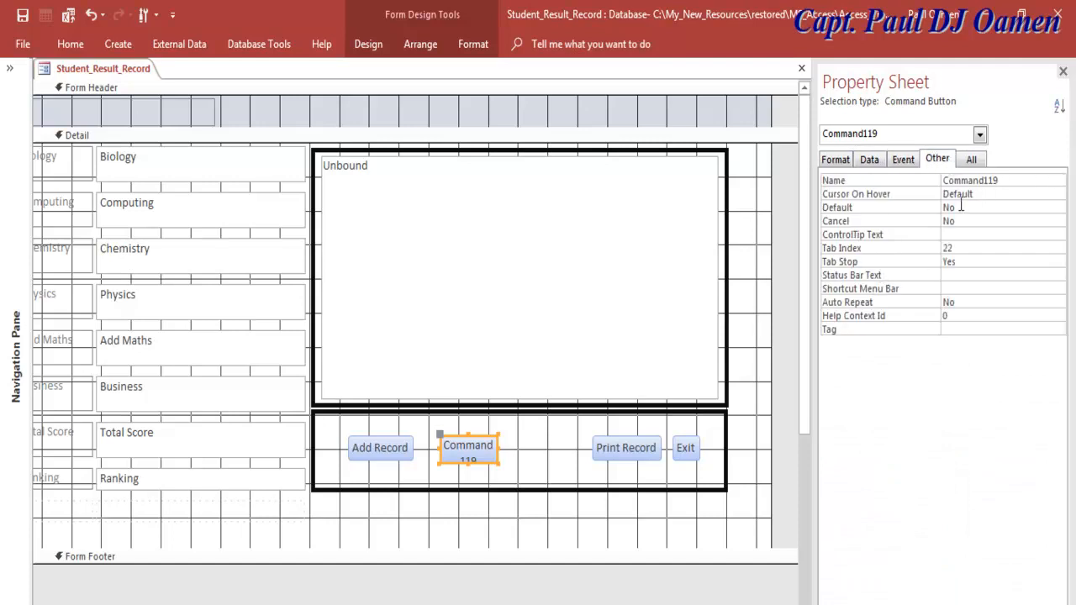
Step: Caption the new command button Print Report and resize it to fit the text
double_click(475, 446)
drag(483, 462, 445, 450)
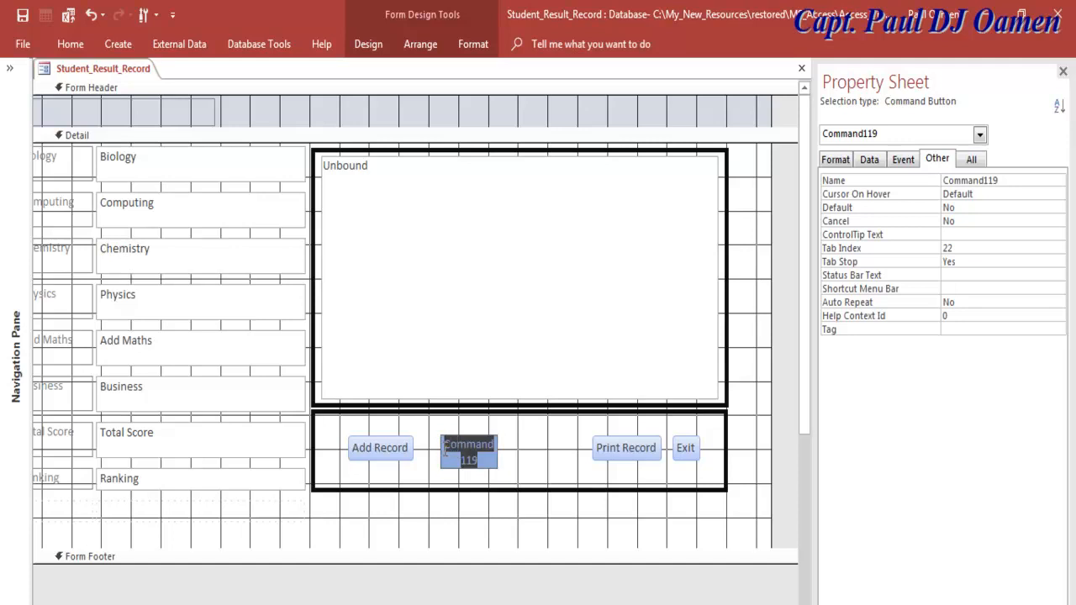
text(Print)
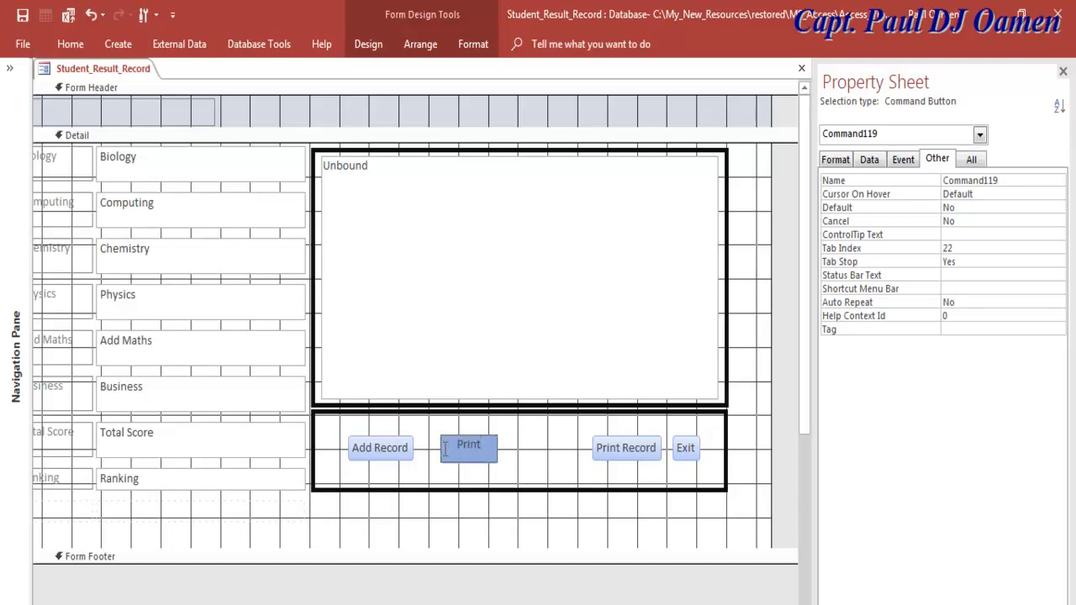
text( Resul)
key(BackSpace)
key(BackSpace)
key(BackSpace)
key(BackSpace)
key(BackSpace)
key(BackSpace)
text(Report)
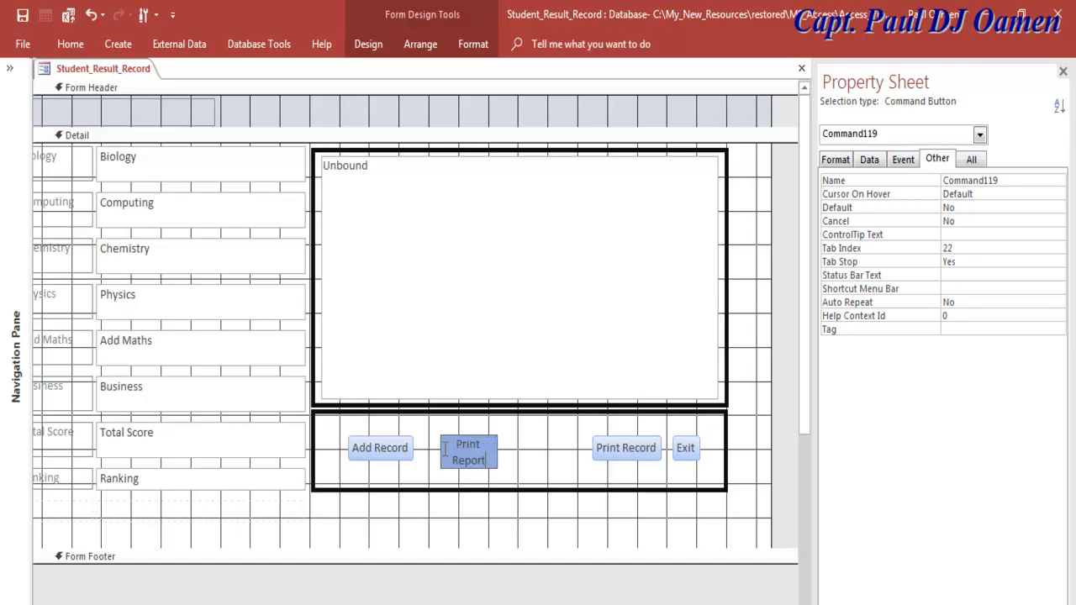
click(543, 432)
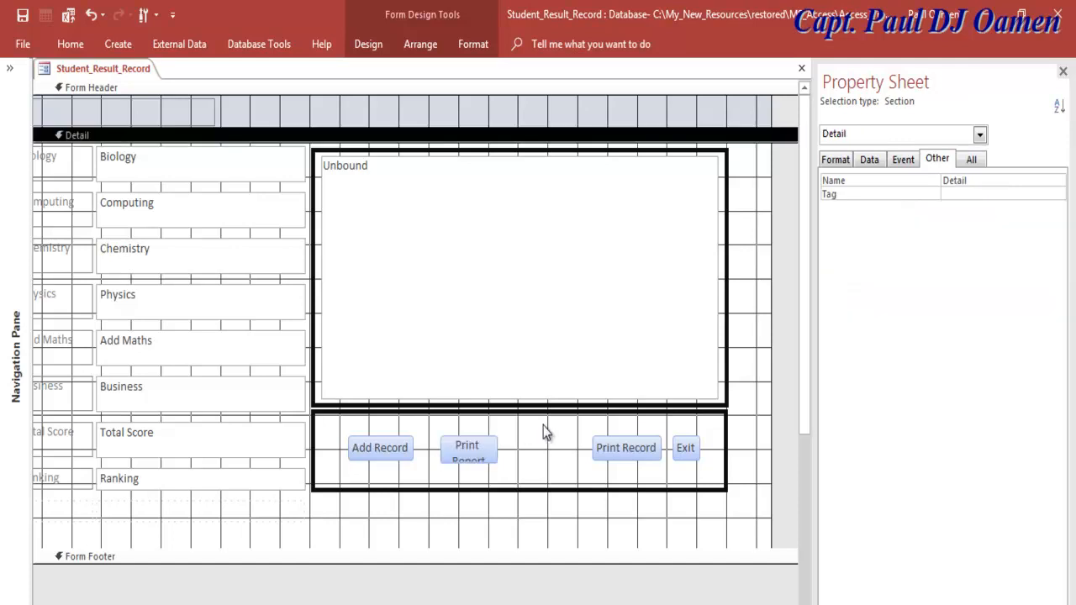
click(481, 451)
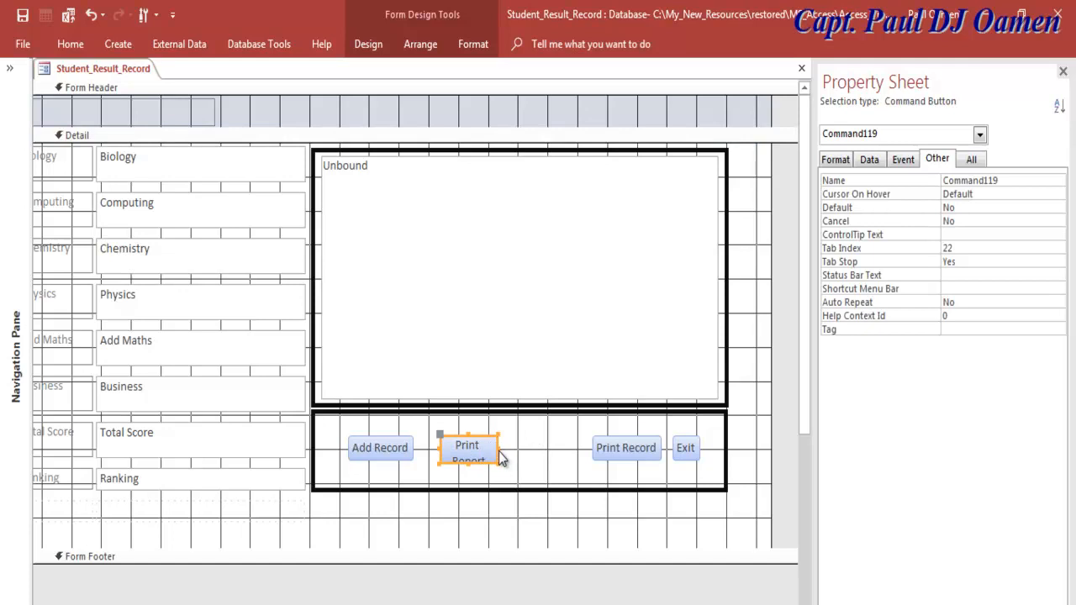
double_click(498, 451)
Step: Switch the form to Form View and select the student records one by one in the datasheet
right_click(40, 75)
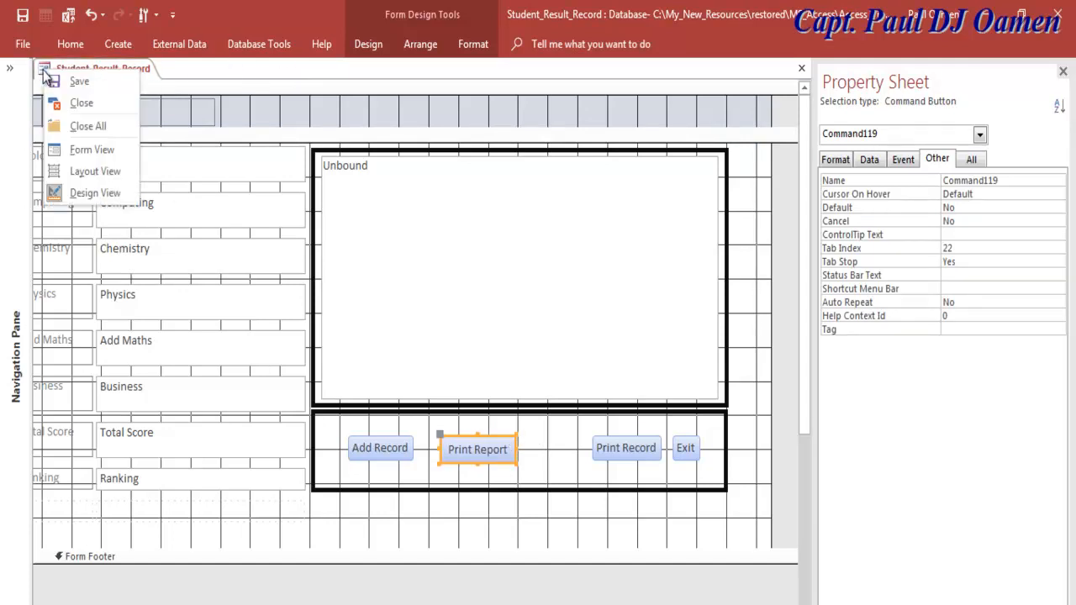
click(85, 153)
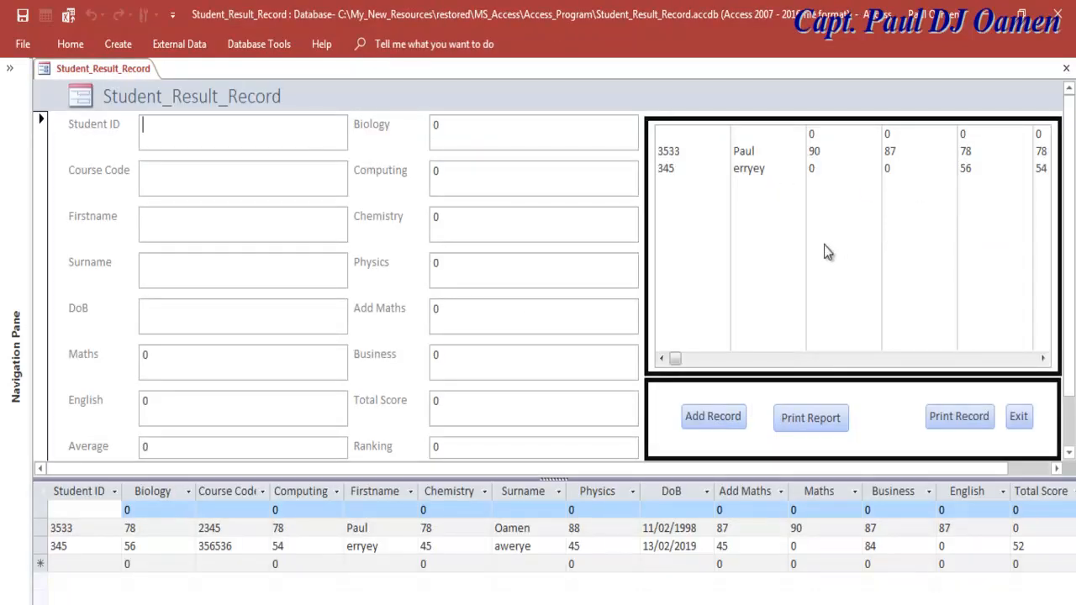
click(200, 550)
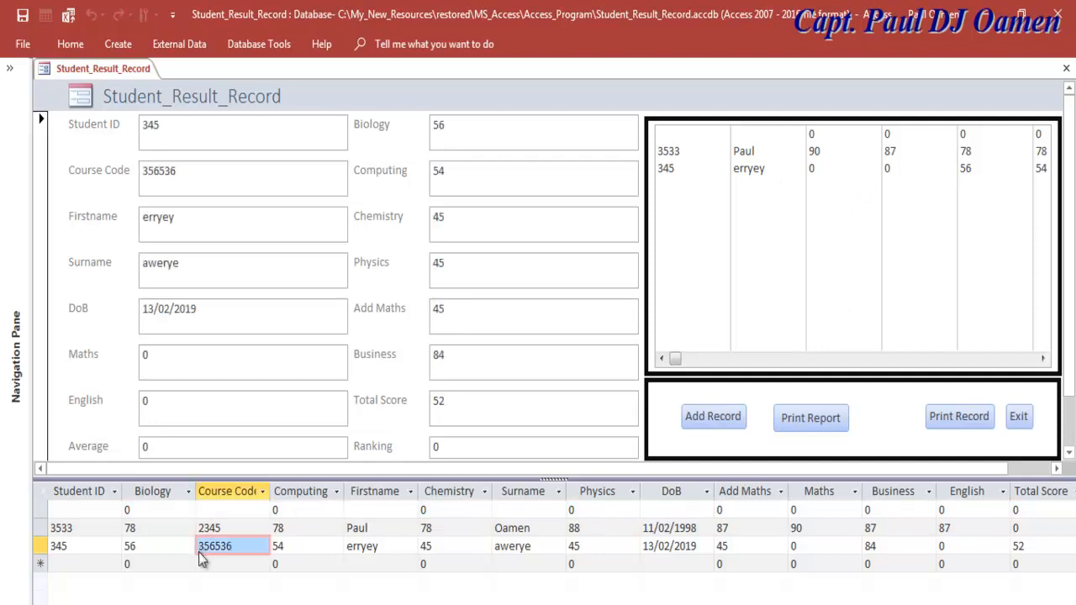
click(428, 531)
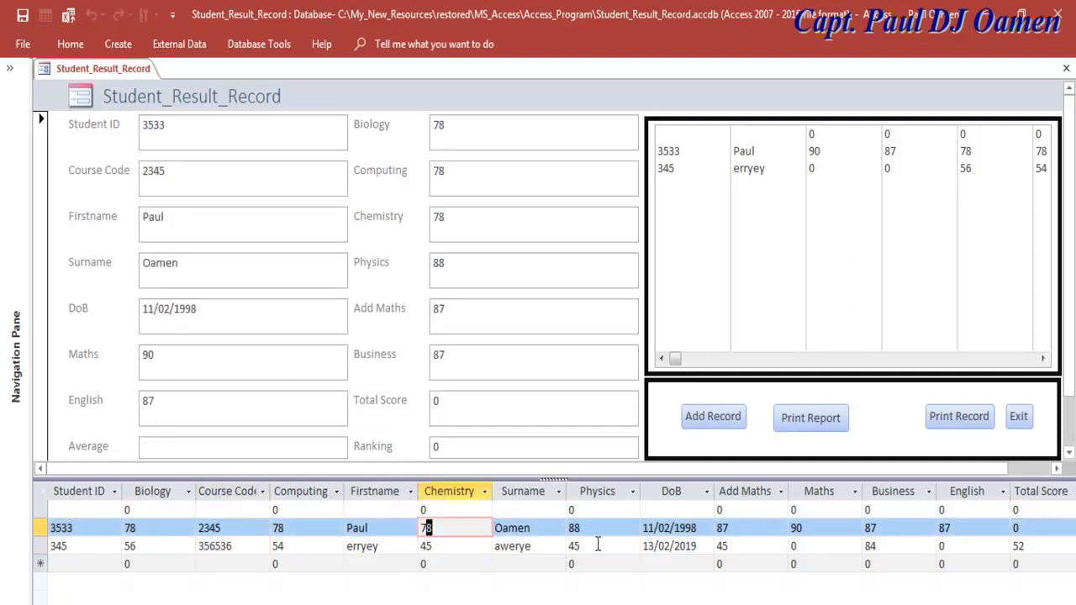
click(703, 530)
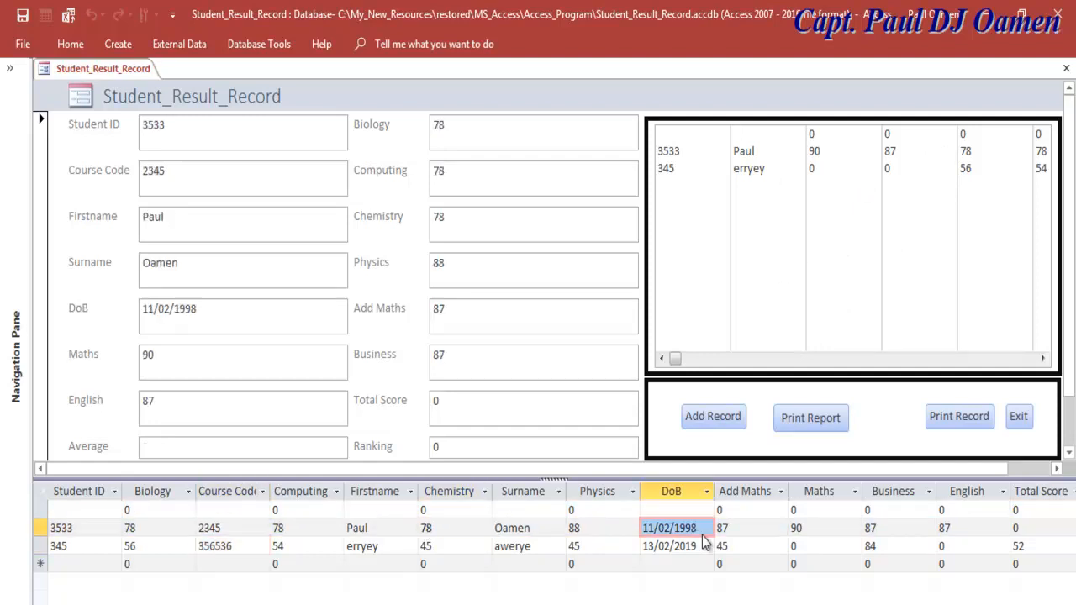
Step: Delete the blank first record from the datasheet and confirm the deletion
click(61, 510)
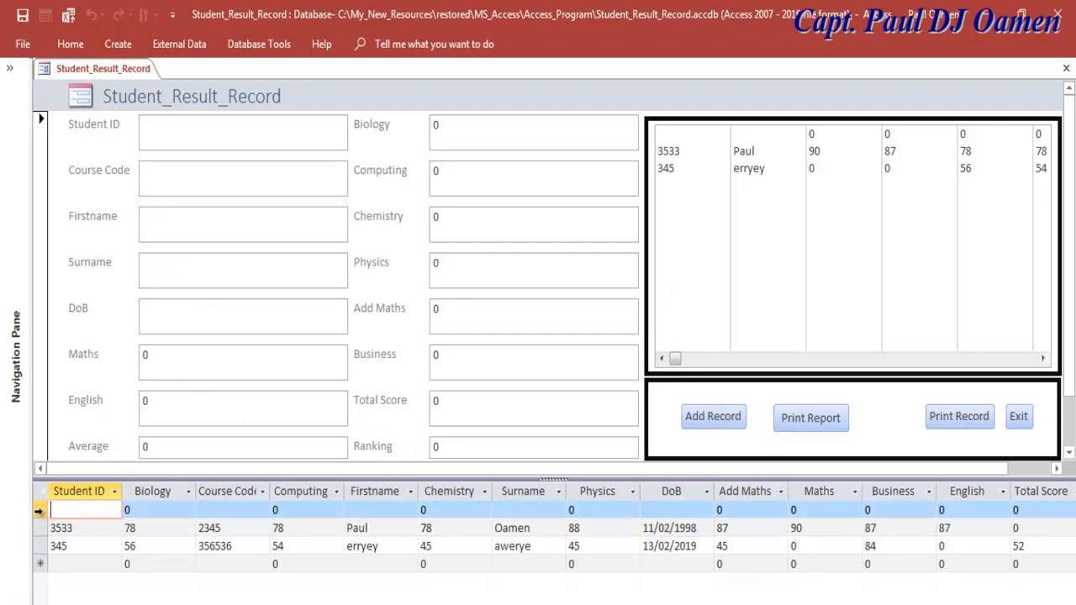
right_click(40, 511)
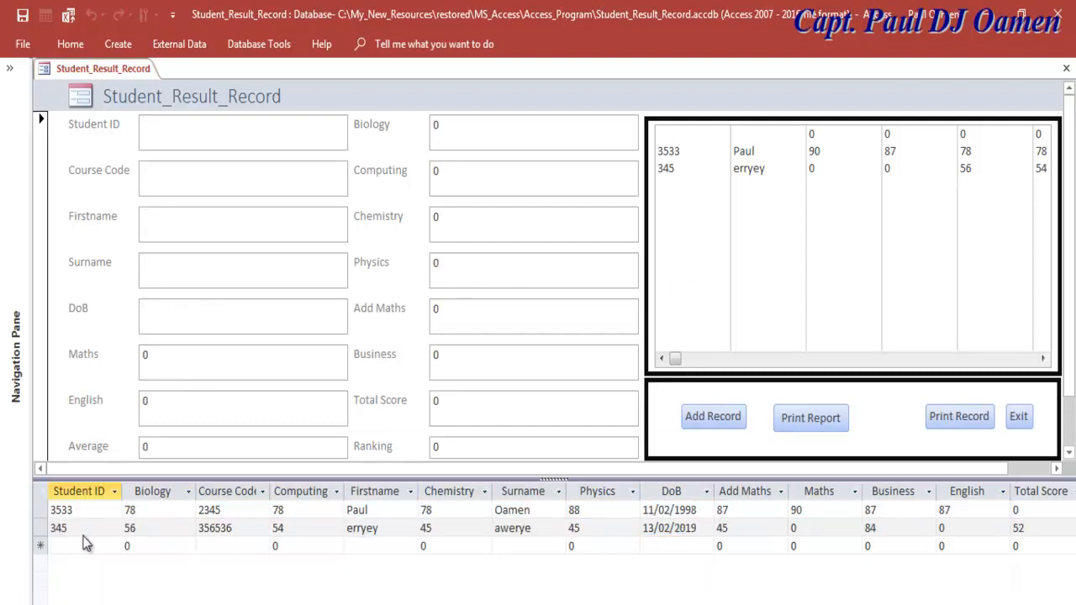
click(84, 539)
click(512, 400)
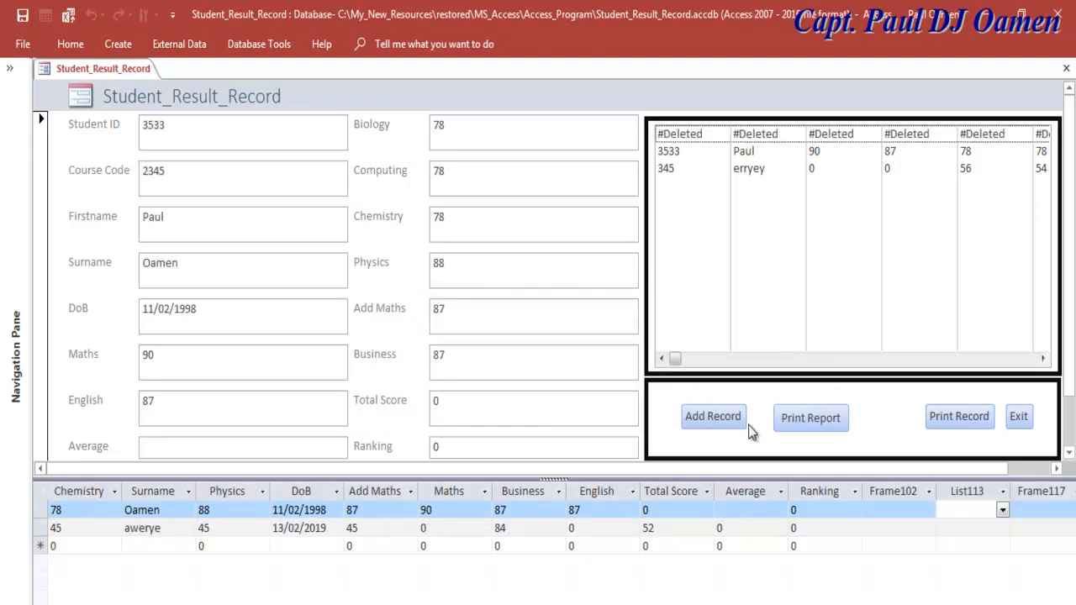
Step: Test the Add Record button by starting a new blank record, and select the first row of the results list box
click(713, 417)
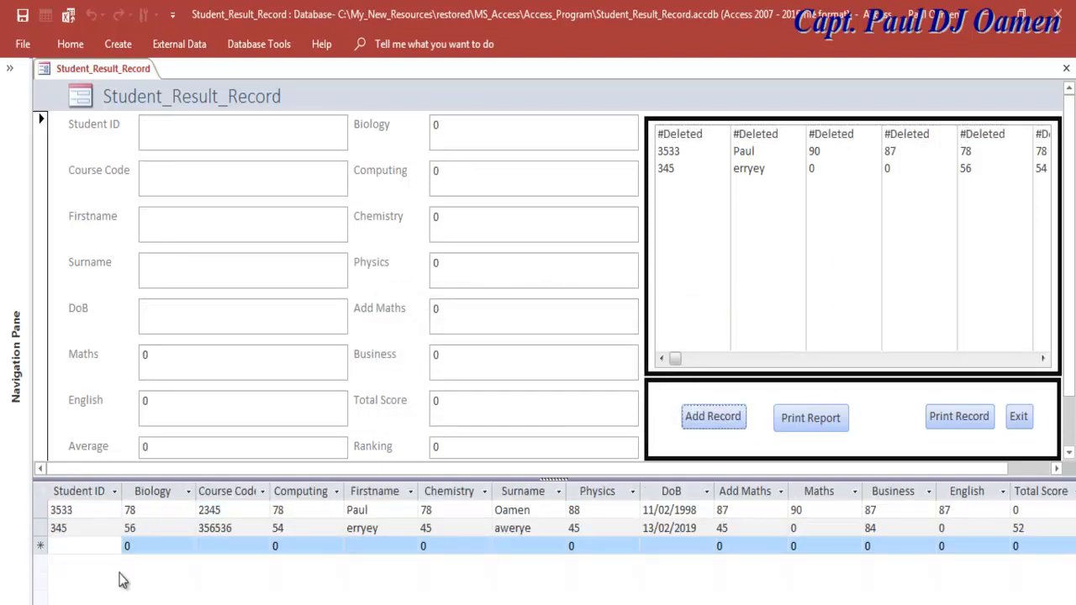
click(155, 135)
click(887, 240)
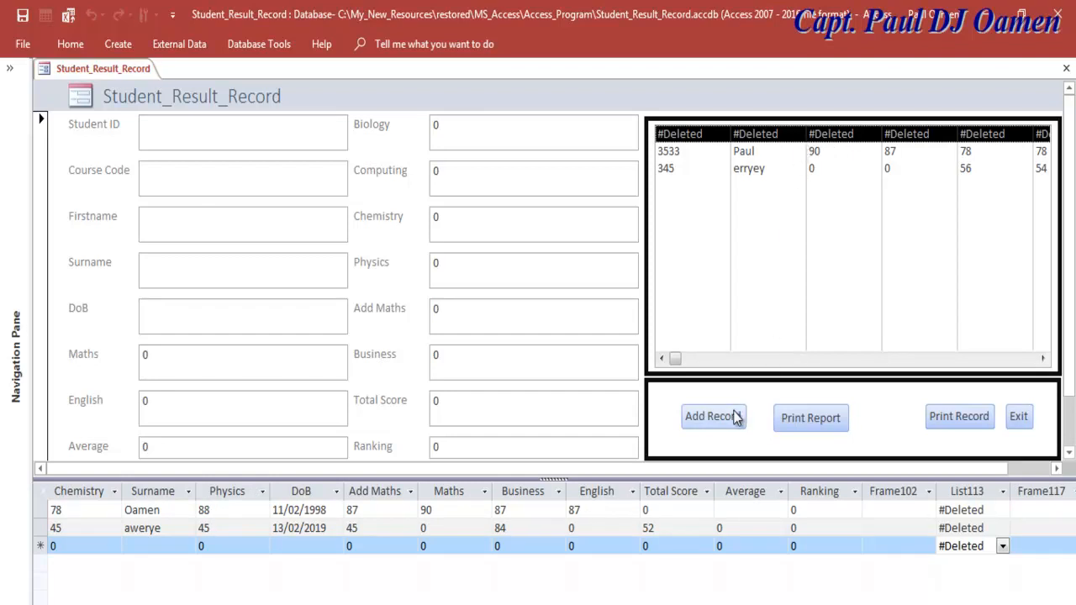
Step: Reload the form by switching to Design View and back to Form View to refresh the results list box
right_click(49, 71)
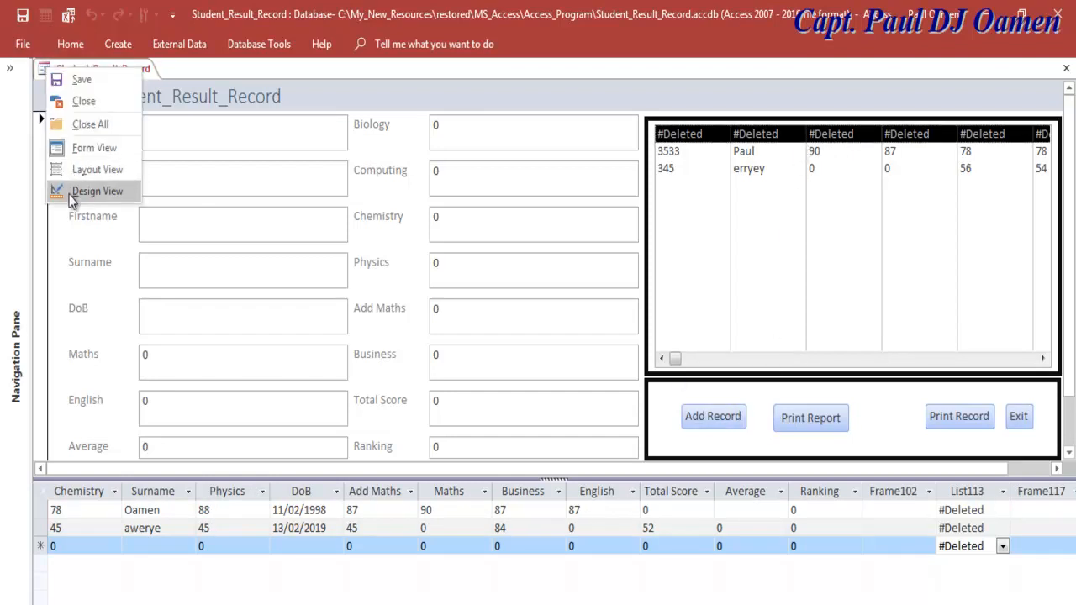
click(100, 193)
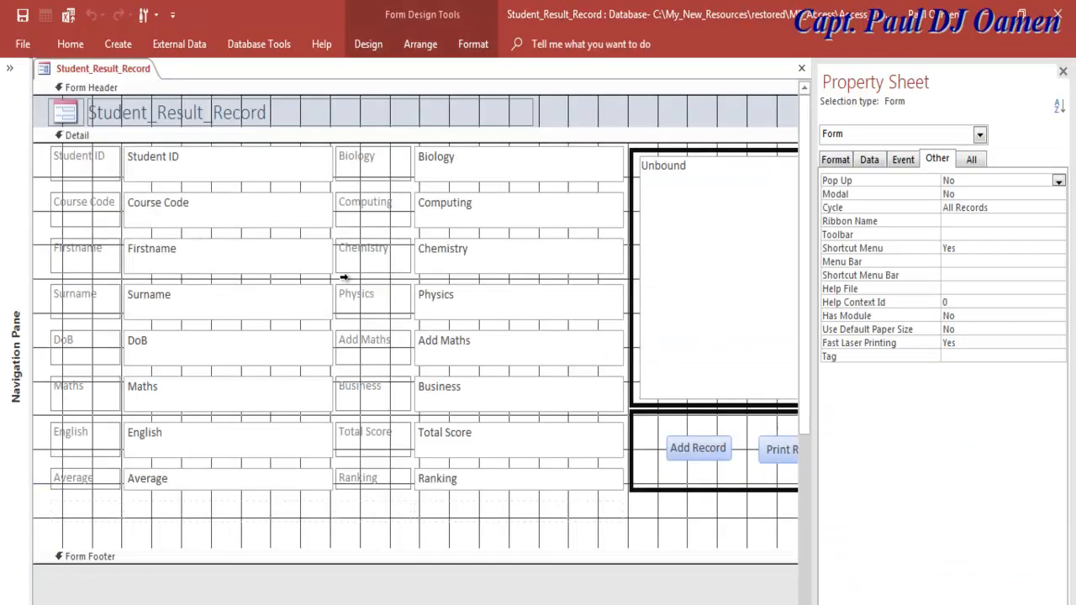
right_click(47, 74)
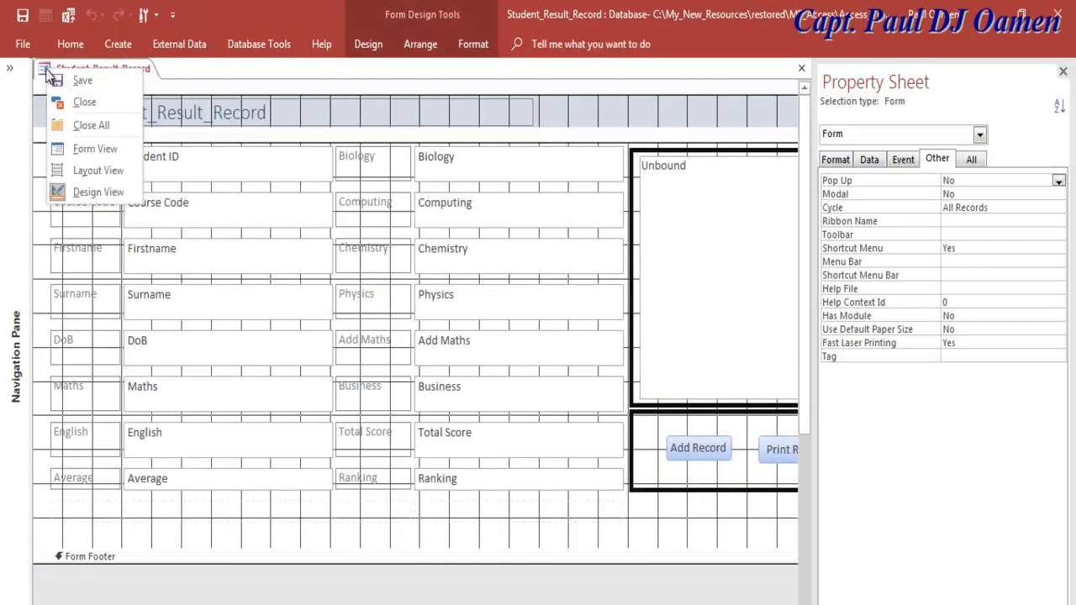
click(94, 151)
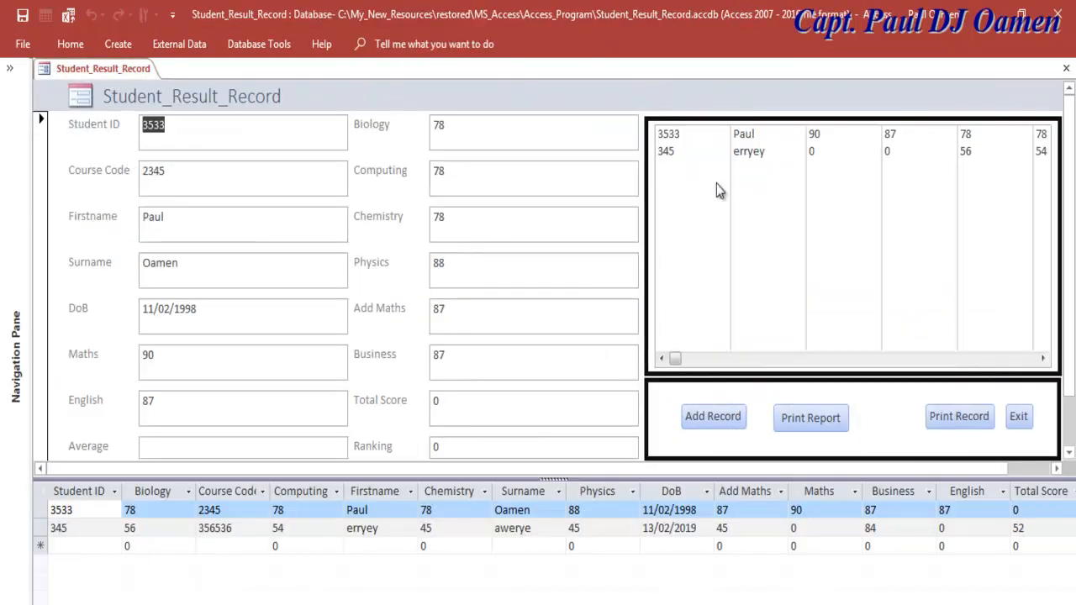
Step: Test the Exit button and decline to leave the form
click(1020, 418)
click(611, 387)
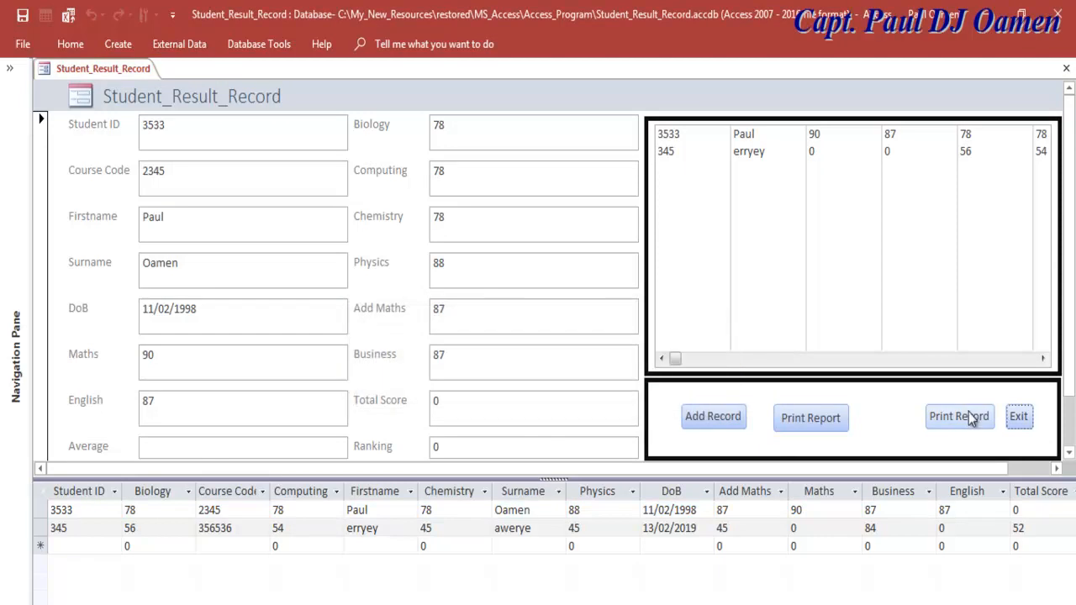
Step: Print the selected record with CutePDF Writer and save it to the Desktop as the PDF file Student_Result_Record
click(969, 418)
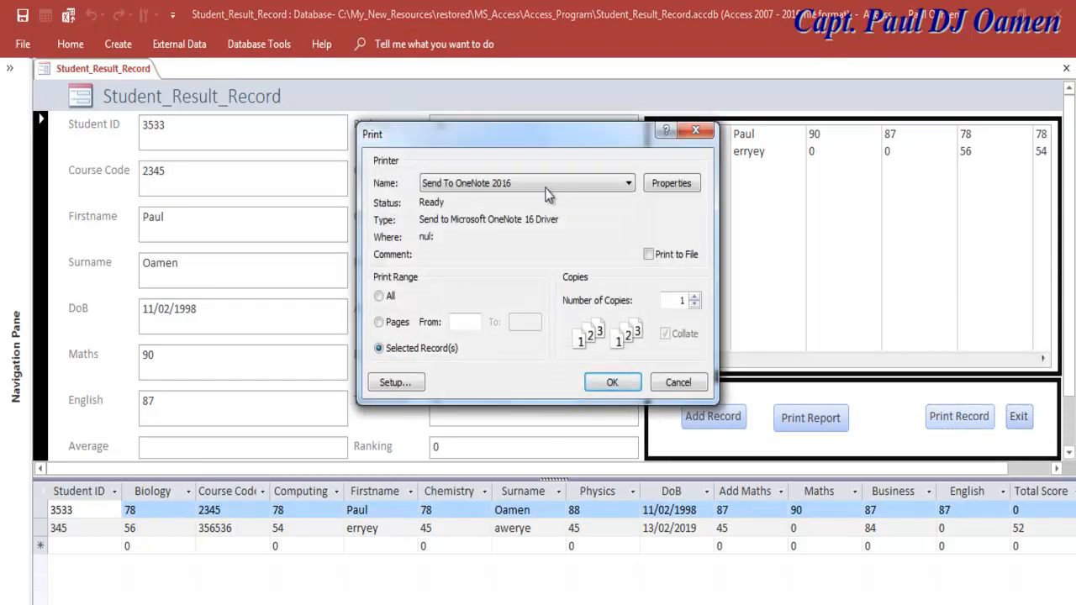
click(628, 185)
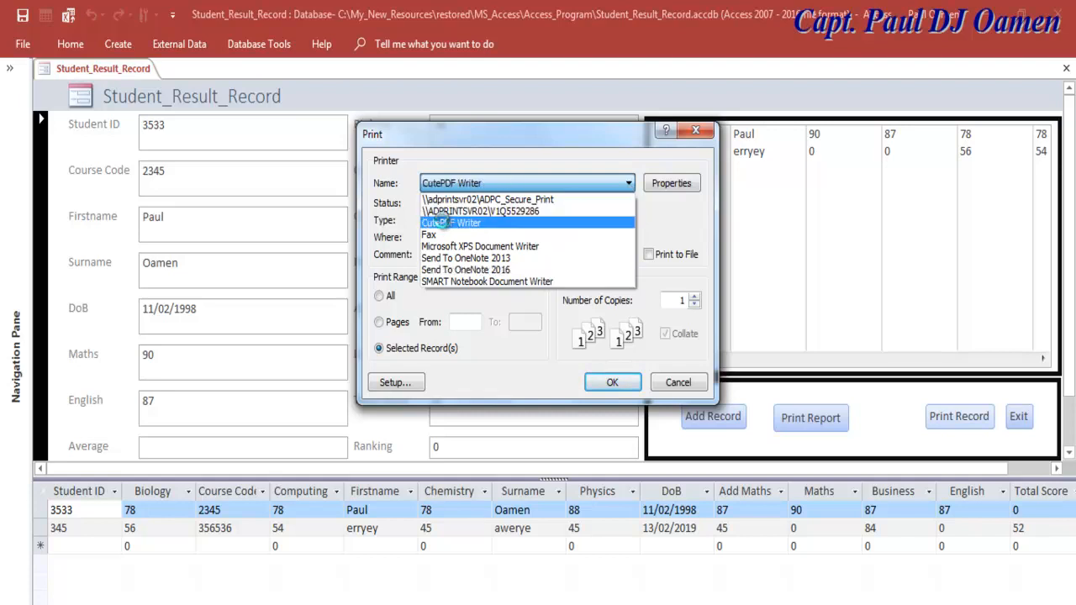
click(445, 224)
click(623, 384)
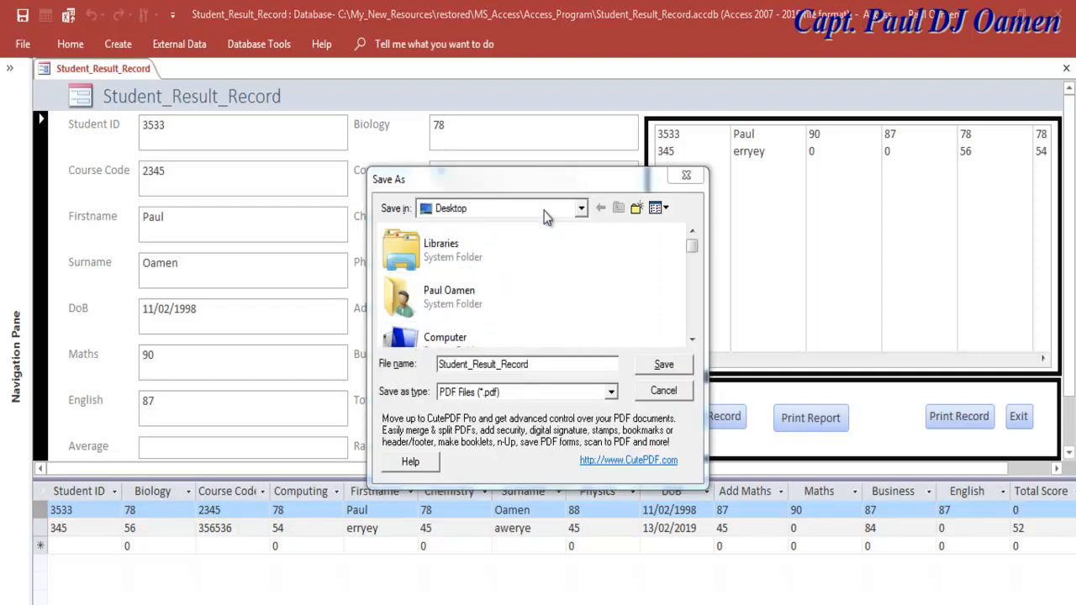
click(676, 365)
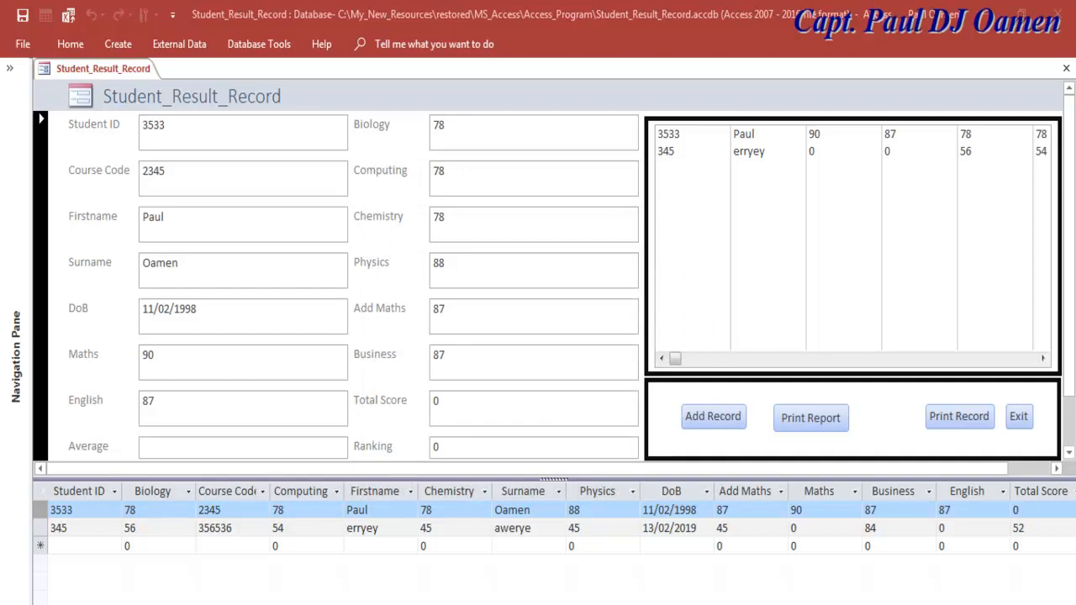
Step: Switch to the Desktop folder in Windows Explorer, check the Student_Result_Record PDF file and close the window
key(alt+Tab)
click(829, 146)
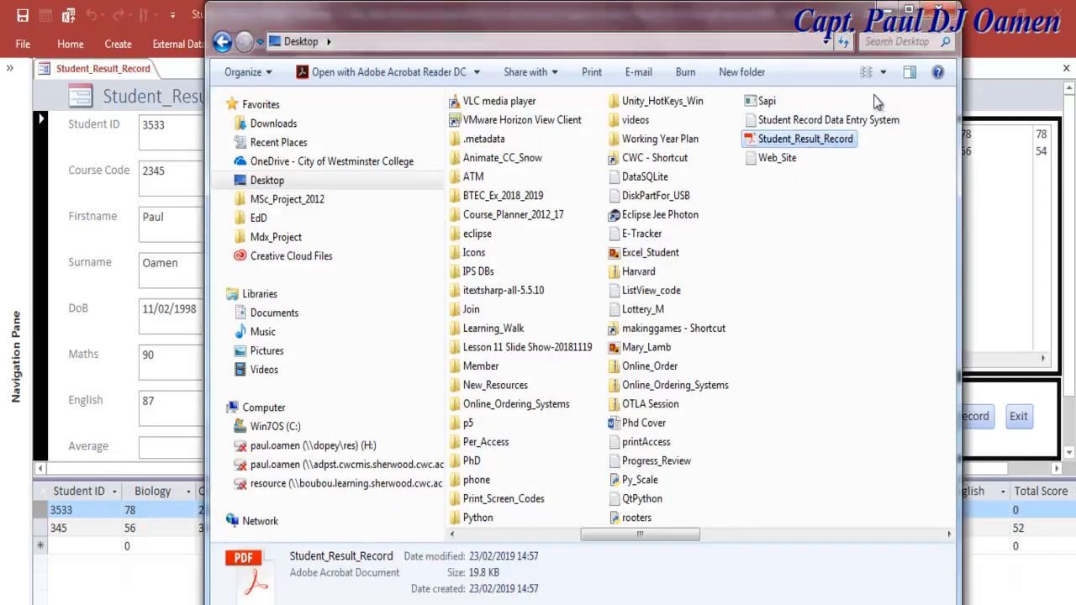
click(937, 11)
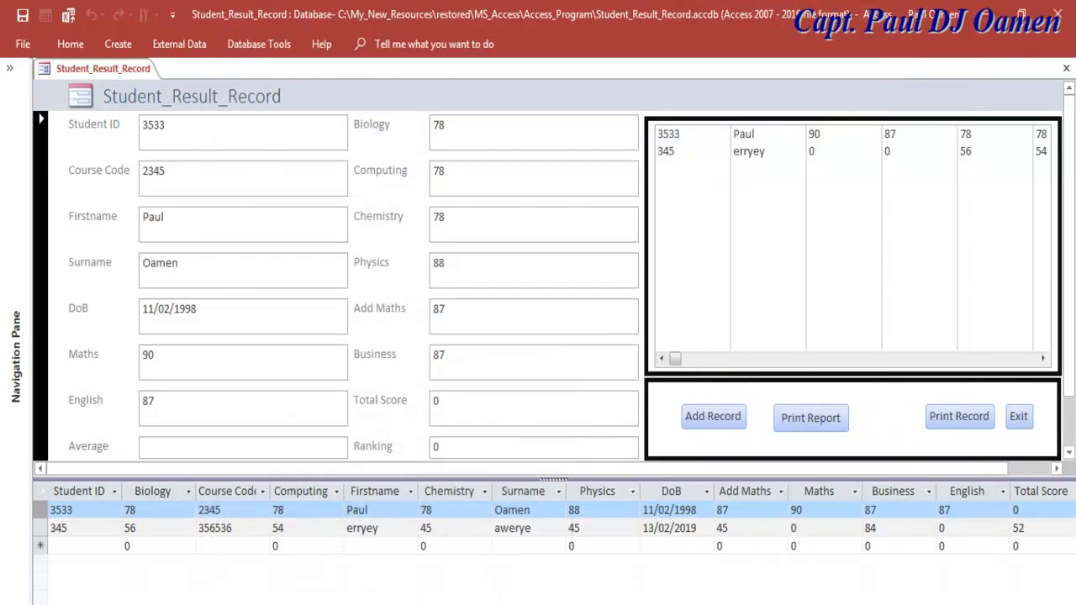
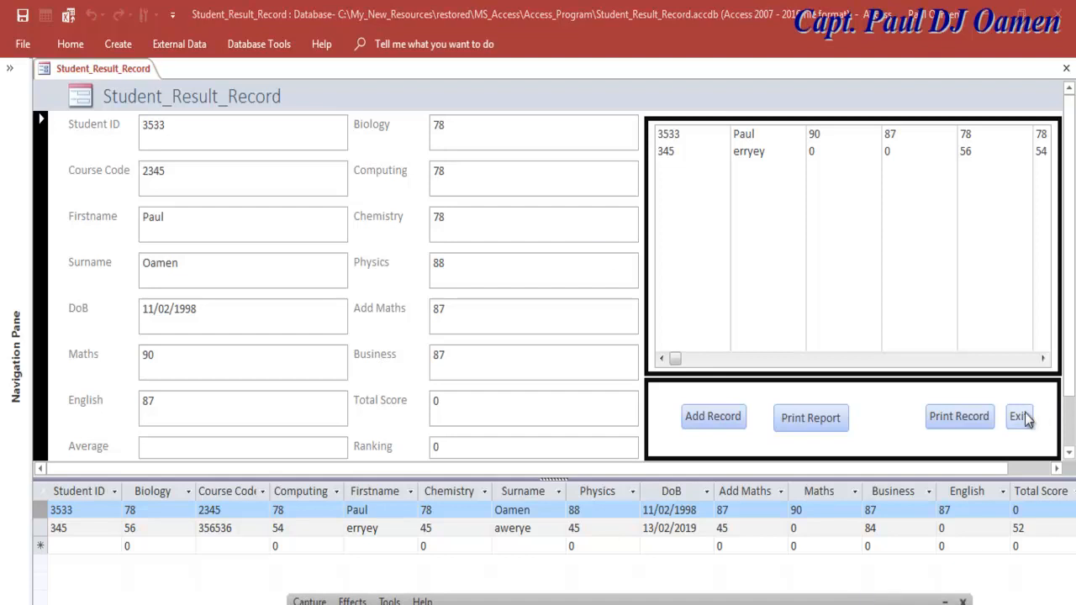
Step: Switch the Student_Result_Record form to Design View
right_click(45, 74)
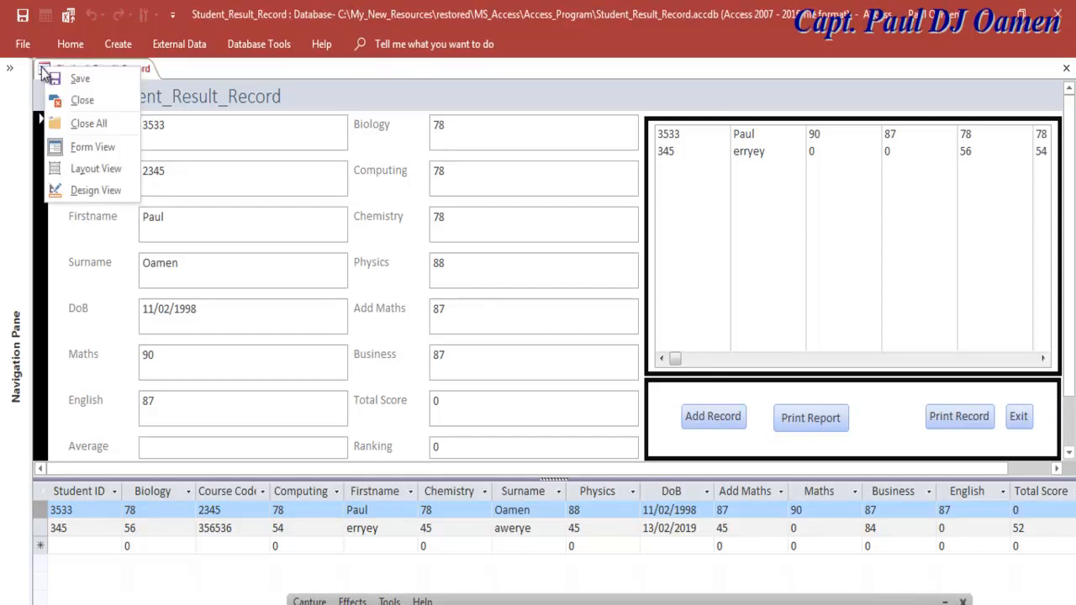
click(73, 189)
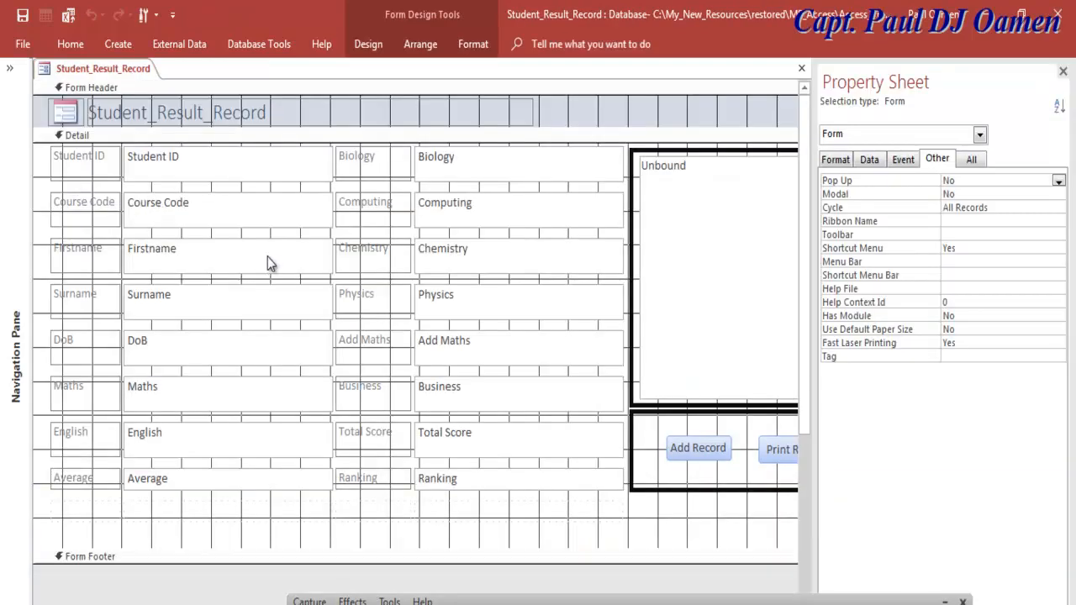
click(200, 184)
shift+click(199, 216)
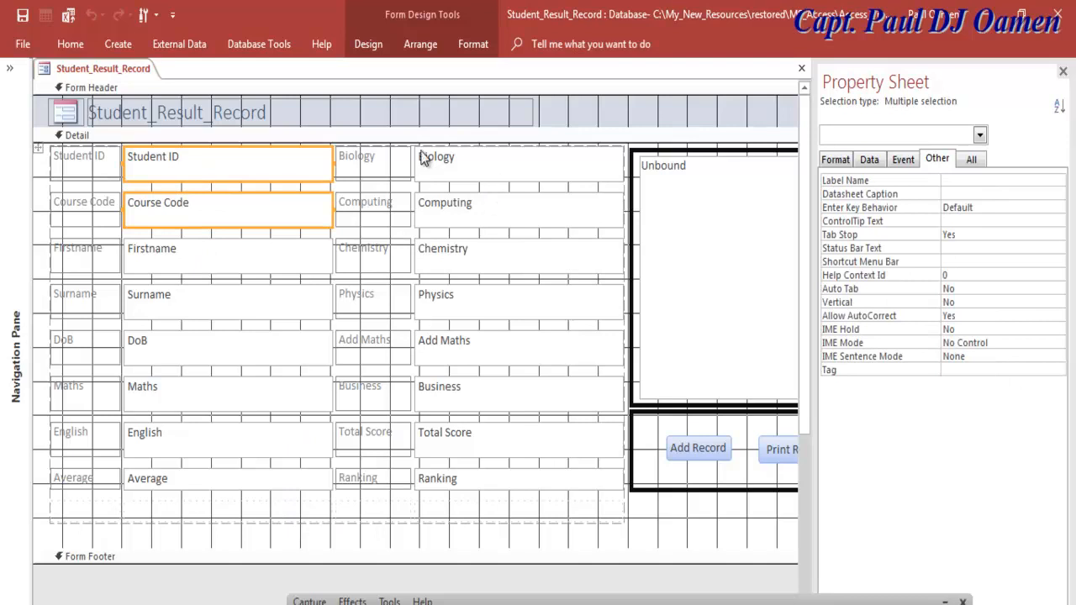
Step: Set the form header section's back color to the dark red #903C39
click(589, 109)
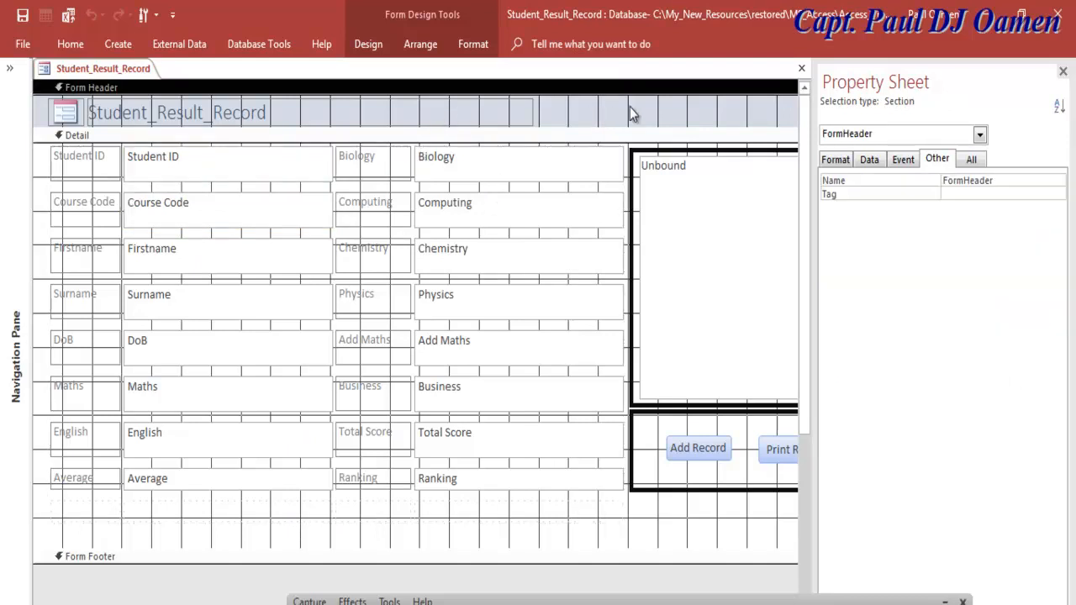
click(580, 107)
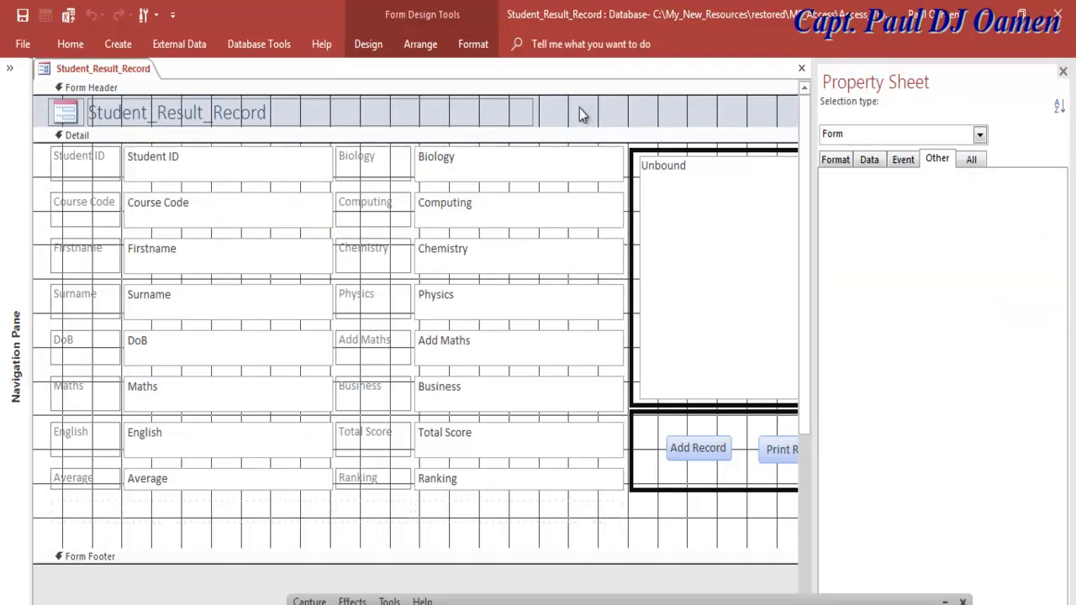
click(869, 160)
click(901, 160)
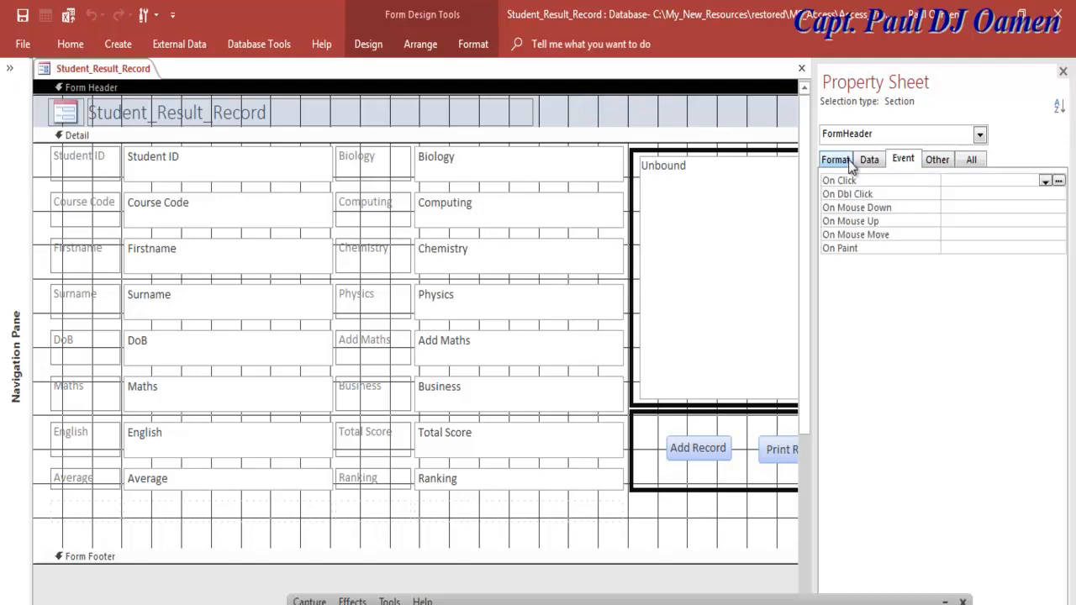
click(840, 160)
click(1057, 209)
click(1059, 208)
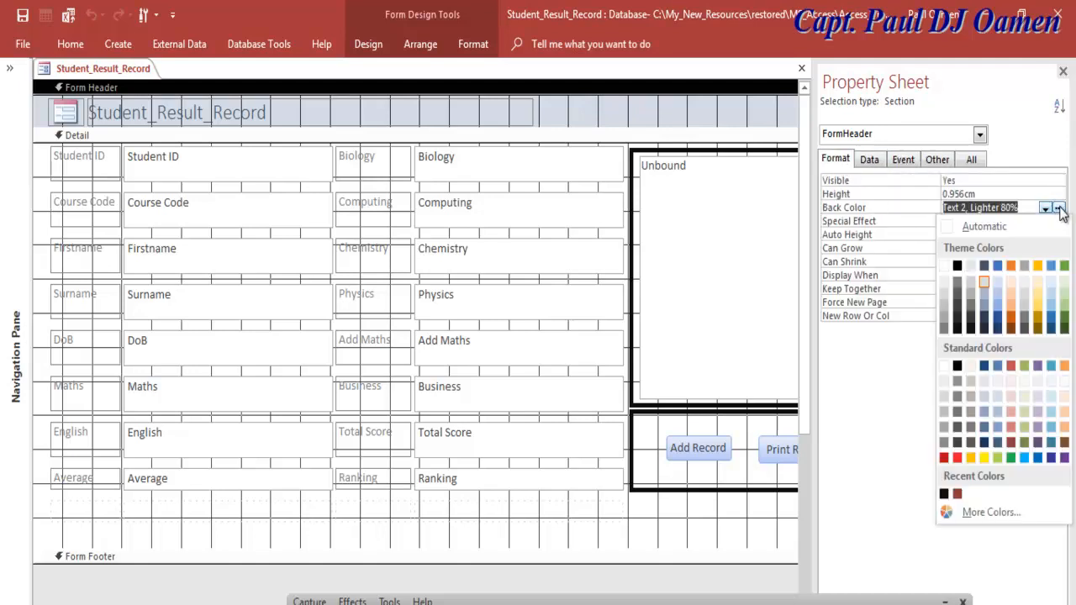
click(1058, 208)
click(1058, 209)
click(1014, 444)
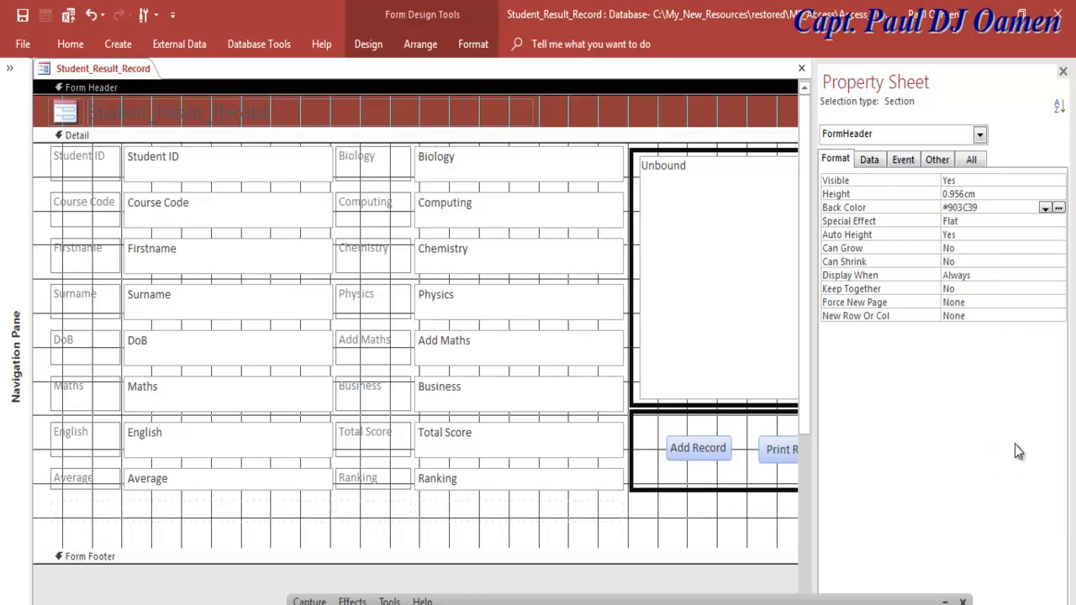
Step: Set the fore color of the Student_Result_Record title label in the header to white (#FFFFFF)
click(168, 116)
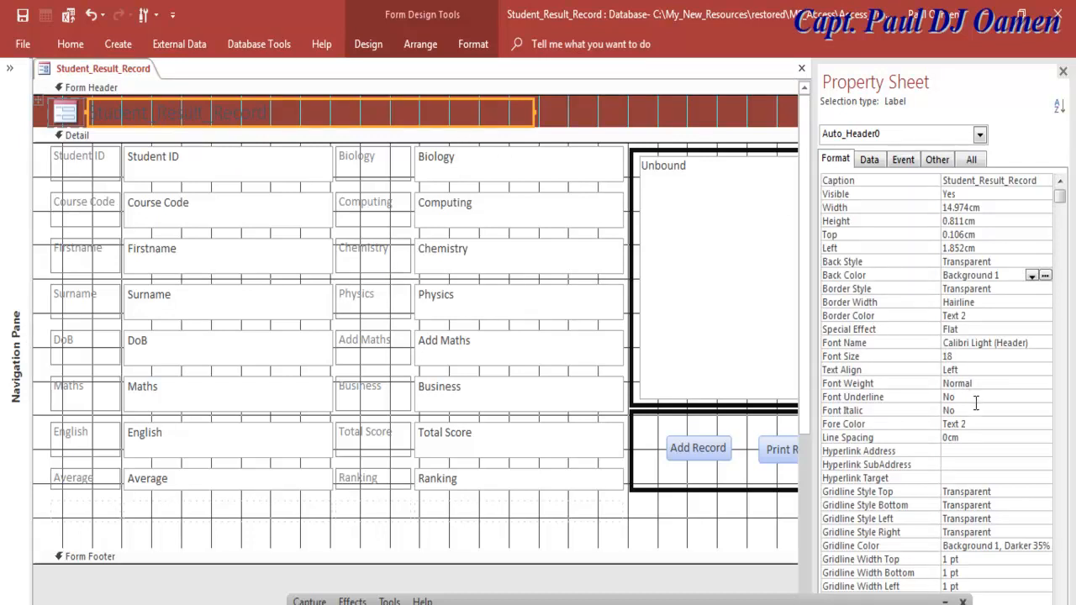
click(997, 423)
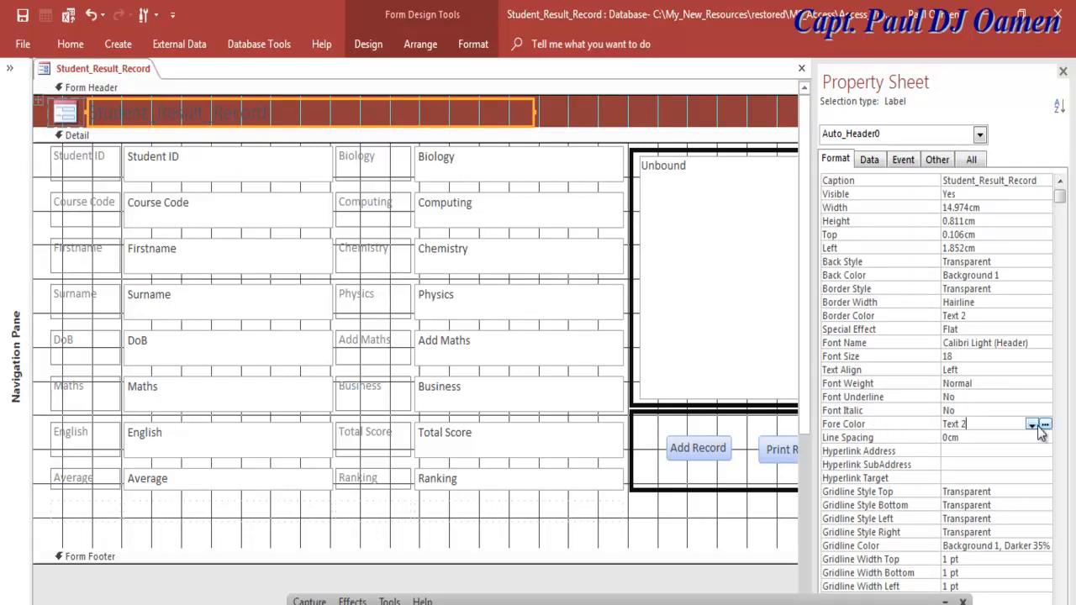
click(1031, 424)
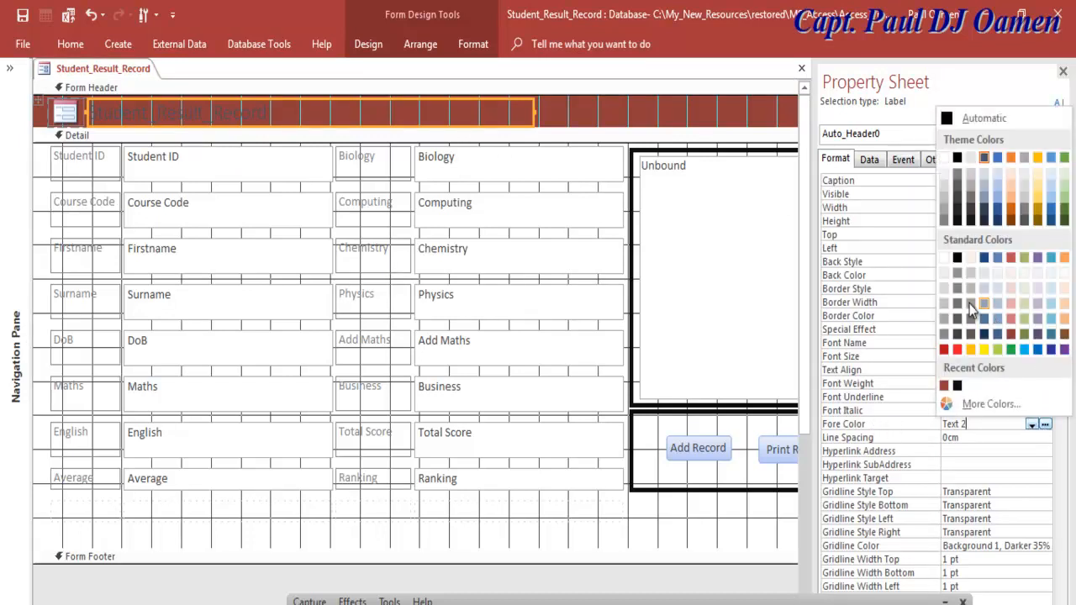
click(944, 259)
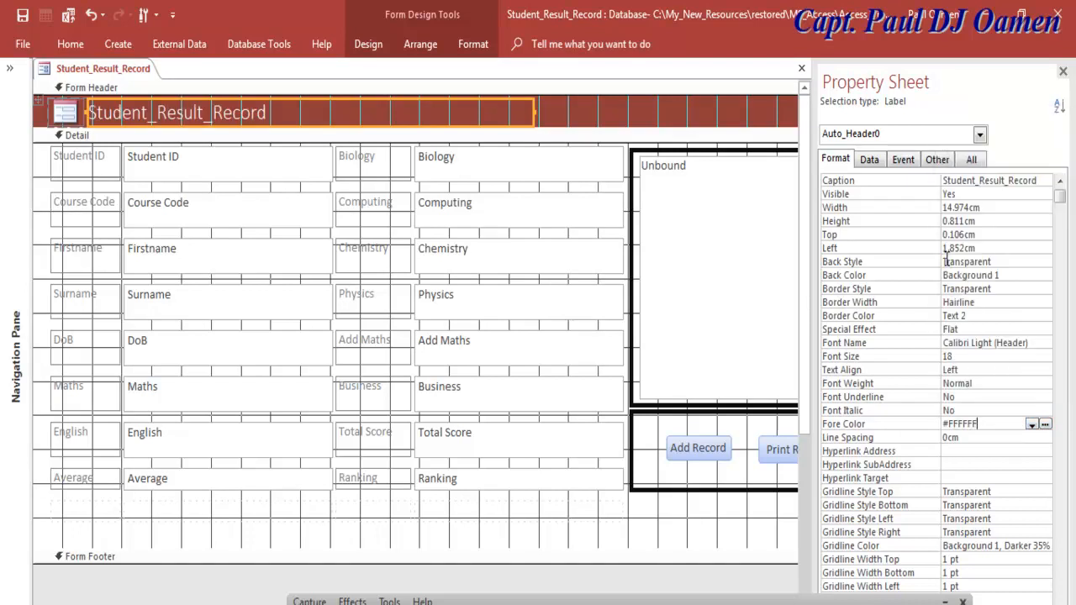
click(292, 112)
drag(291, 112, 90, 113)
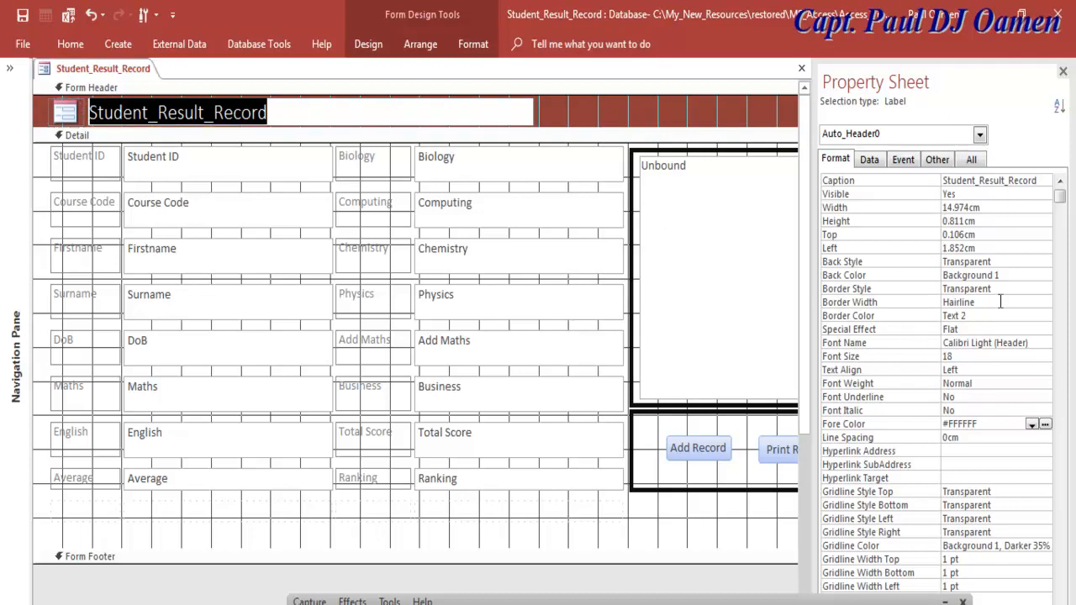
key(Escape)
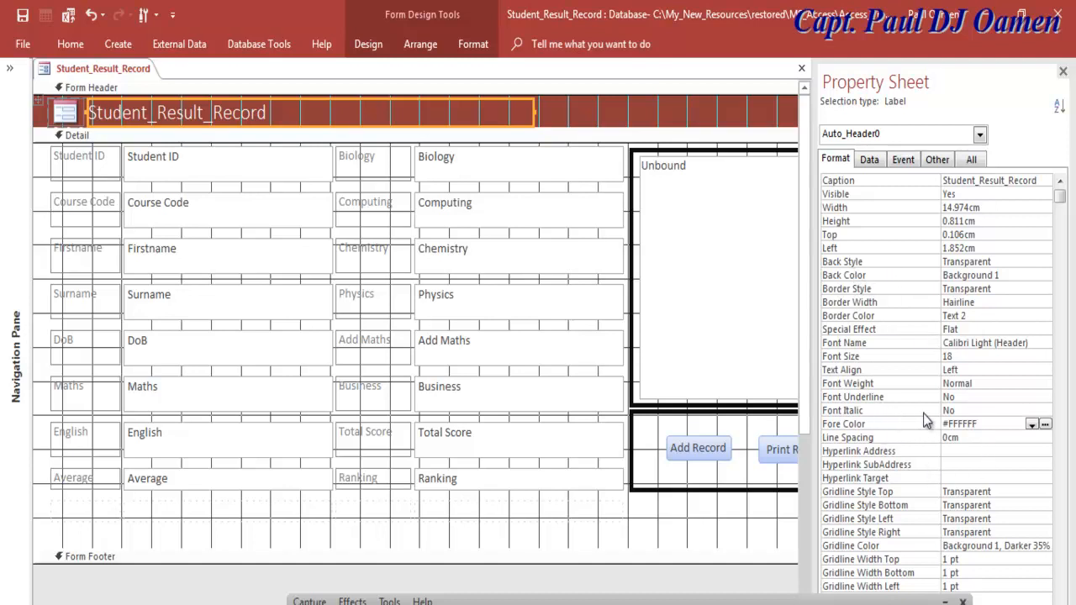
Step: Make the header title label bold and set its font size to 20
click(990, 385)
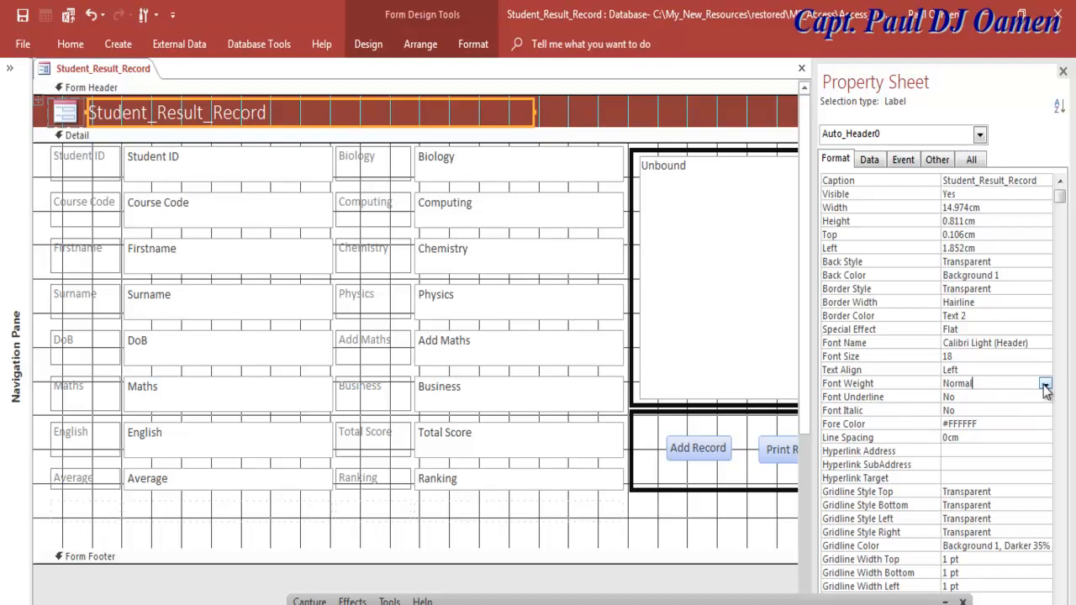
click(1045, 384)
click(978, 472)
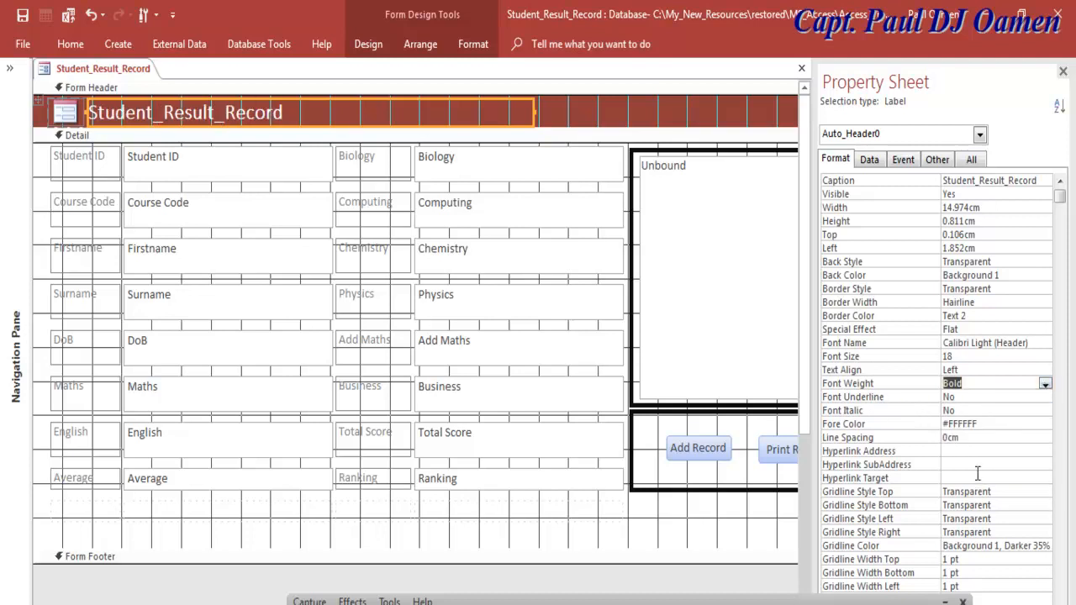
click(939, 358)
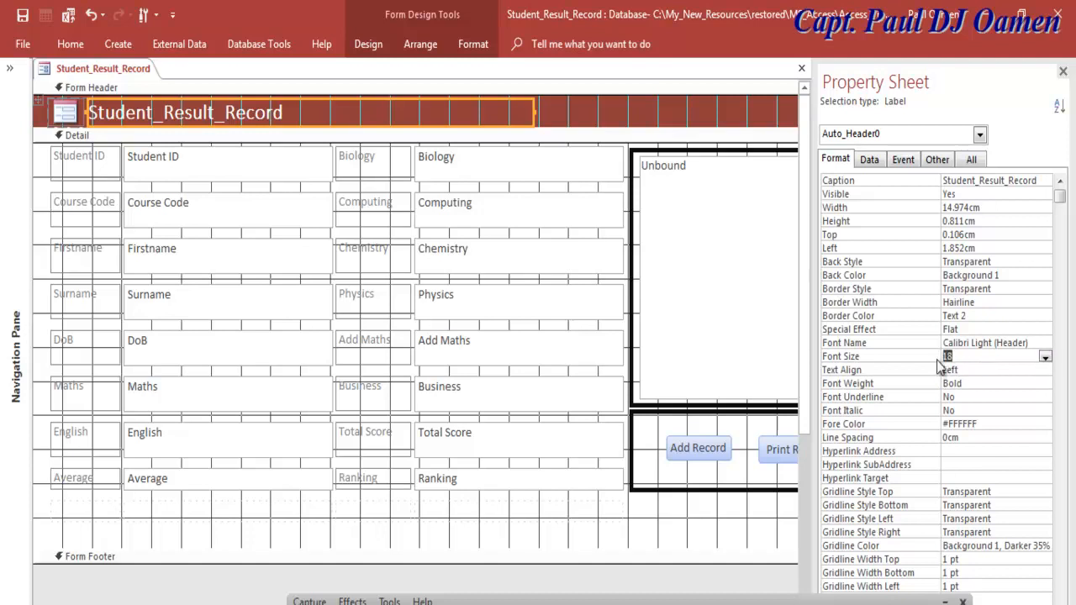
text(20)
key(Return)
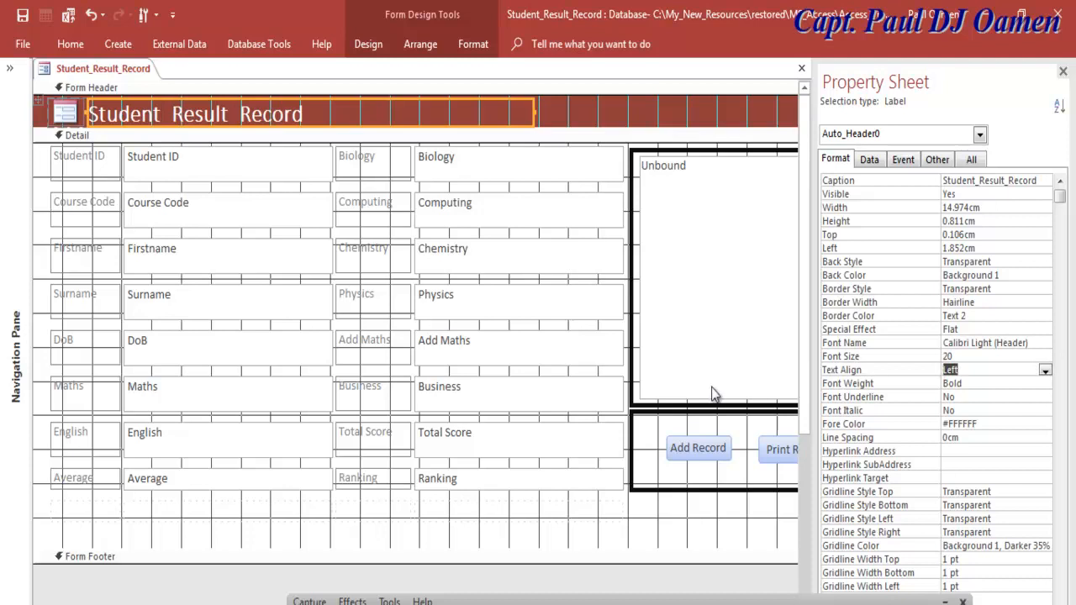
Step: Show the form in Form View to check the restyled header
click(566, 341)
click(45, 74)
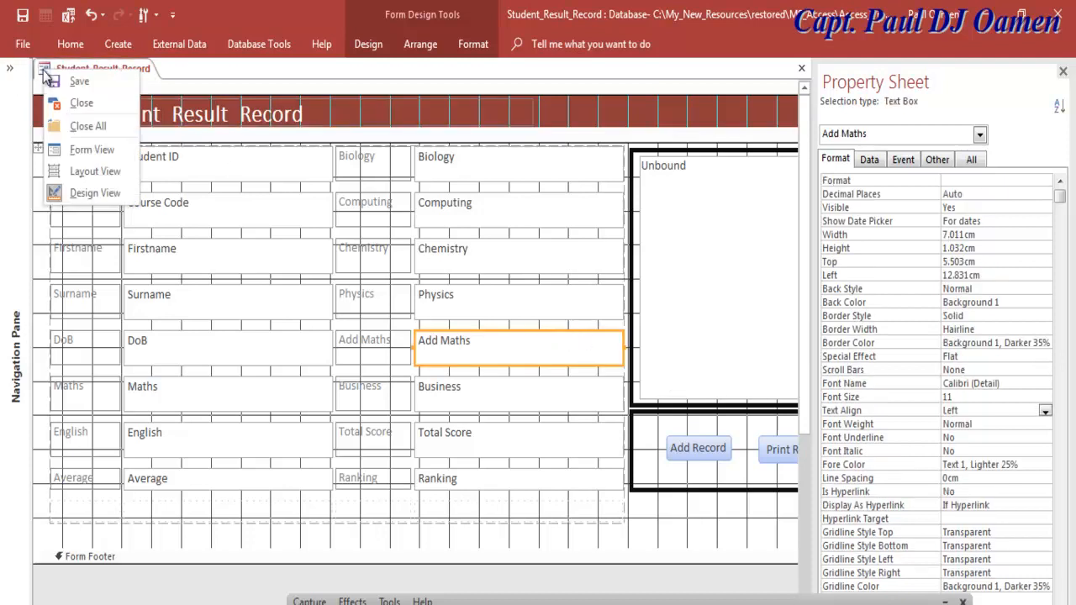
click(69, 150)
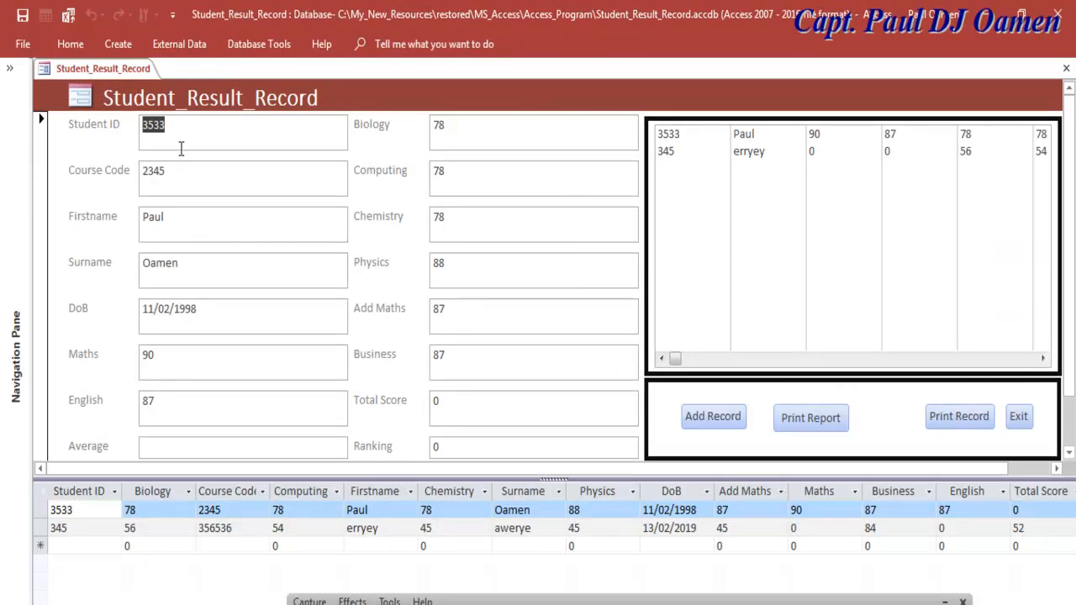
click(218, 224)
click(245, 267)
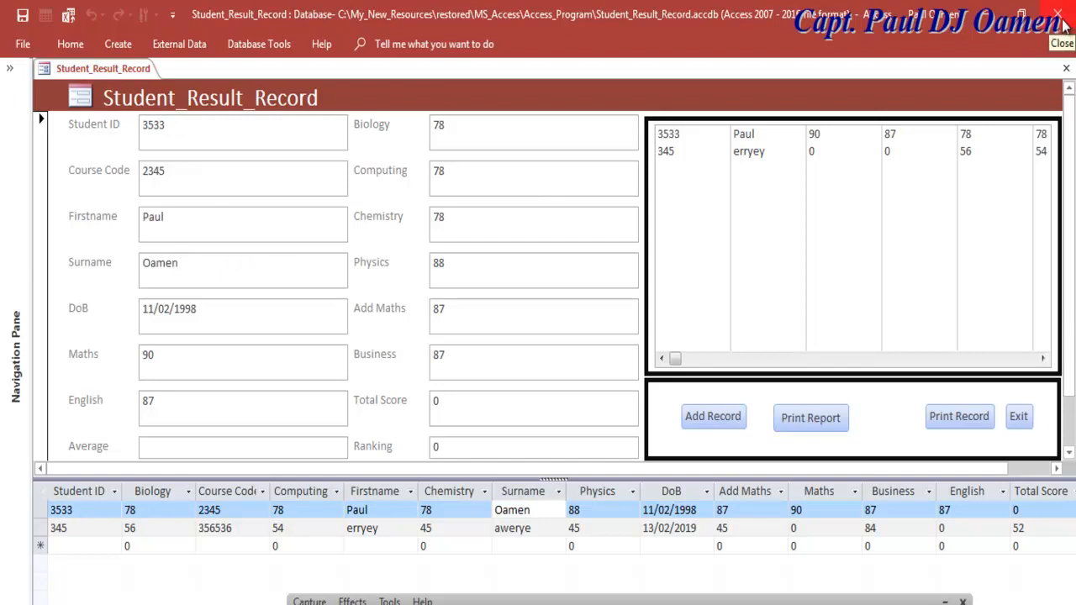
Step: Save the Student_Result_Record form with its new header formatting
right_click(44, 75)
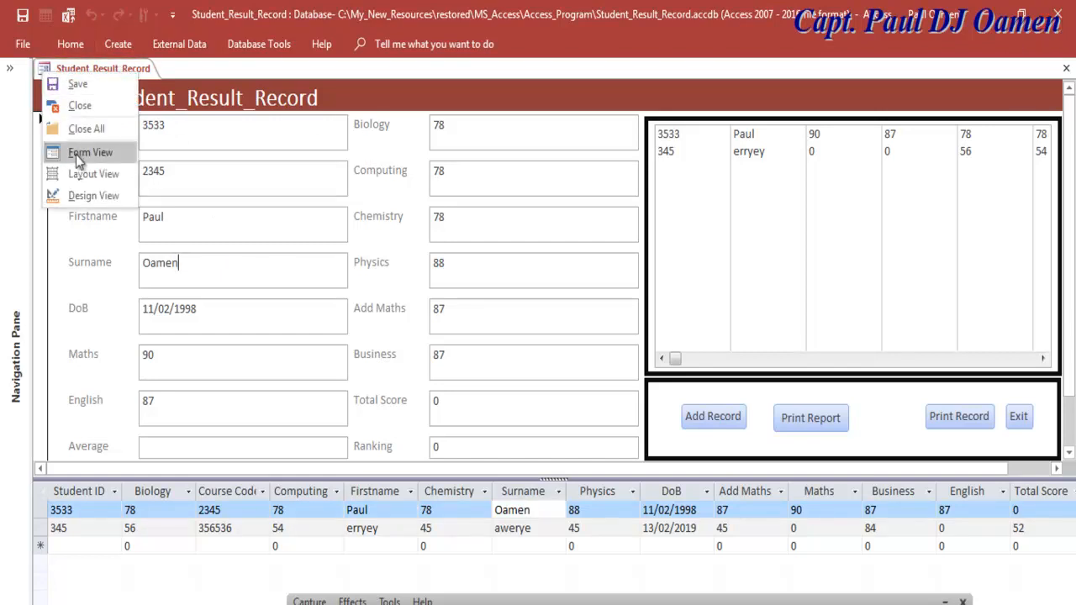
click(78, 84)
click(545, 269)
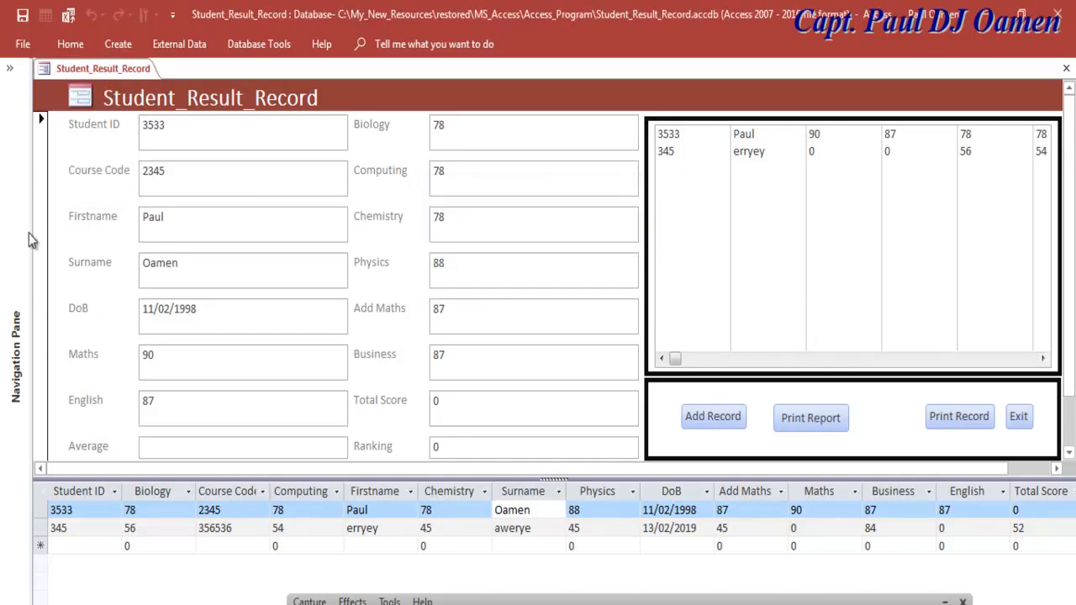
Step: Return the form to Design View, expand the Navigation Pane and create a report from the Student_Result_Record table
right_click(44, 74)
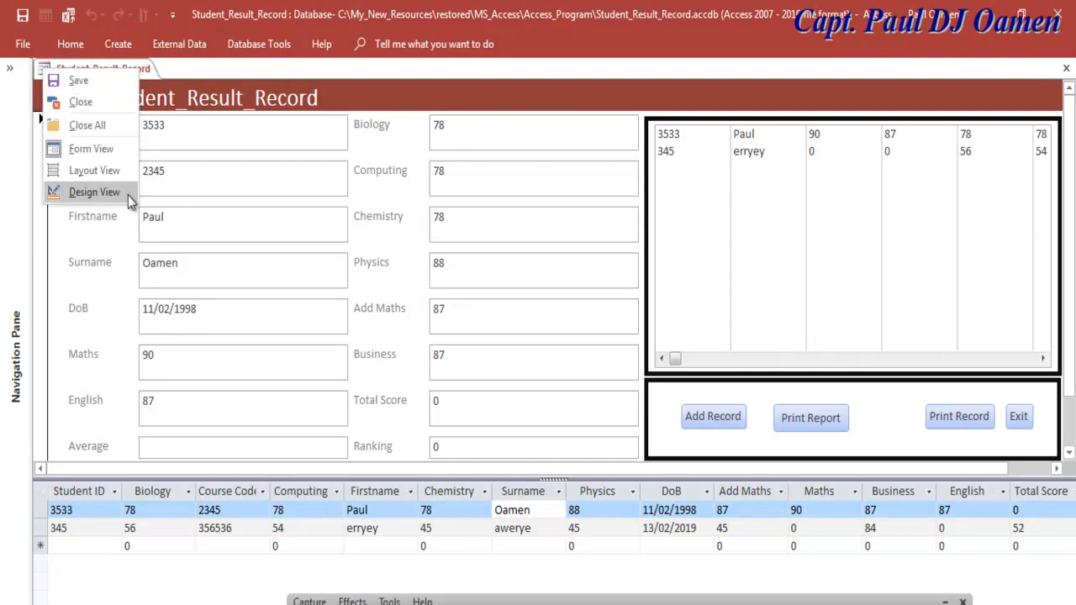
click(93, 192)
click(11, 67)
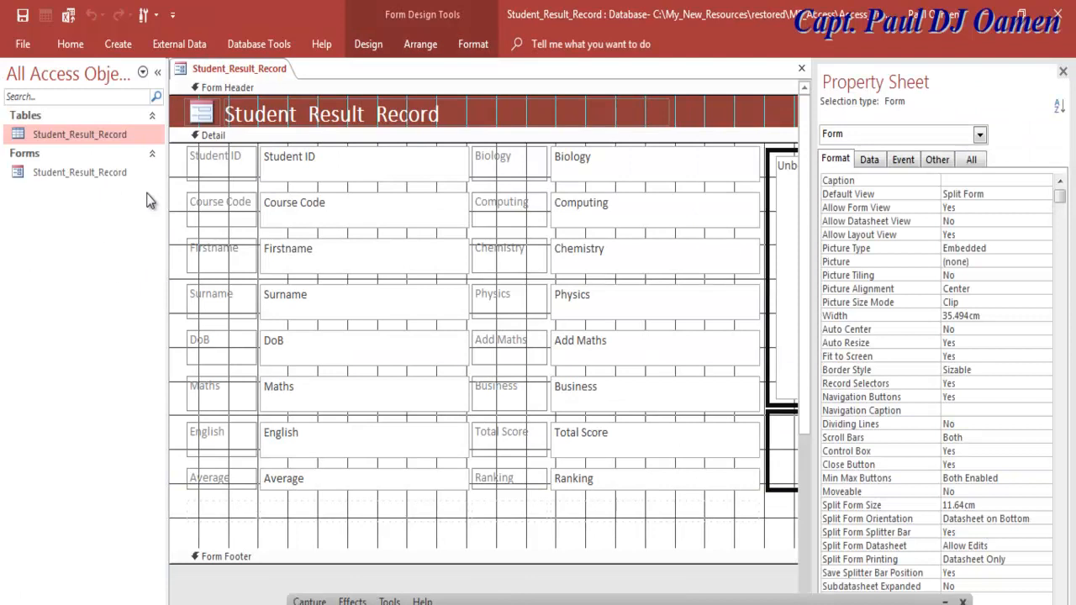
click(122, 45)
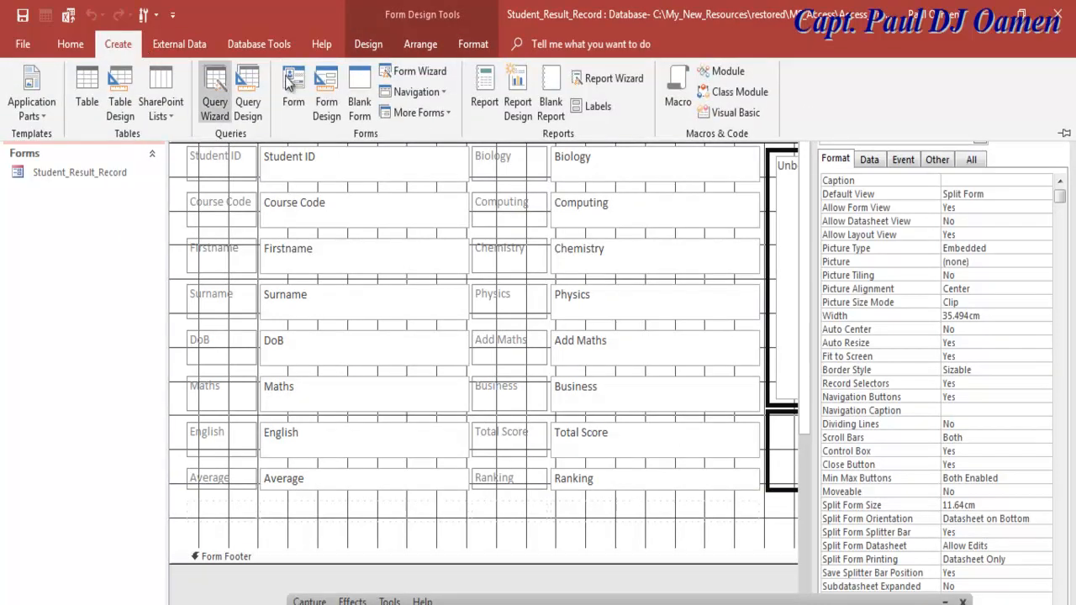
click(491, 88)
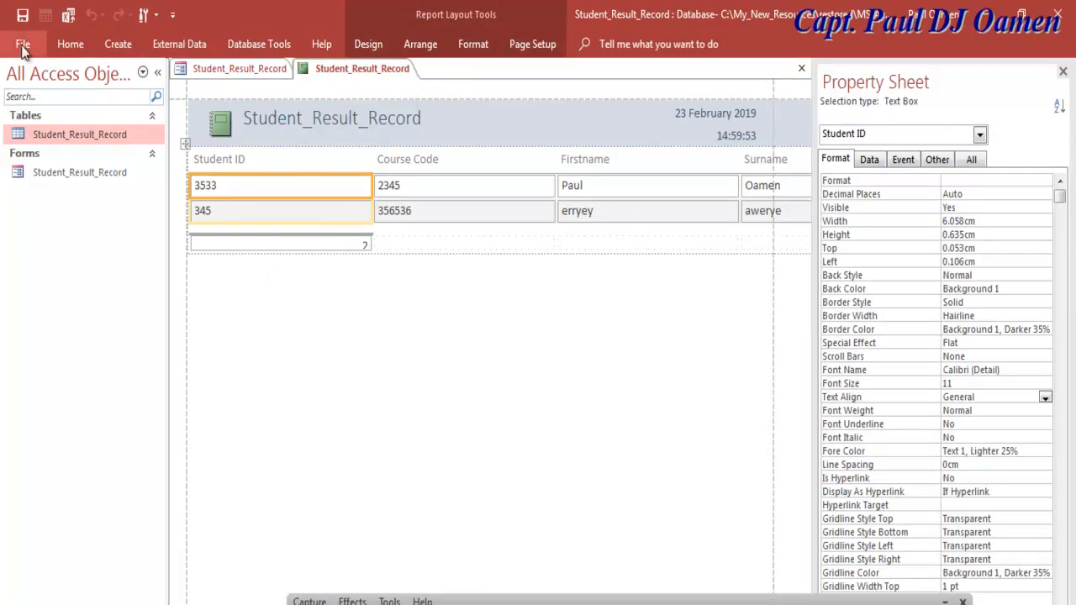
Step: Save the new report under the name rtResult_Record
click(22, 15)
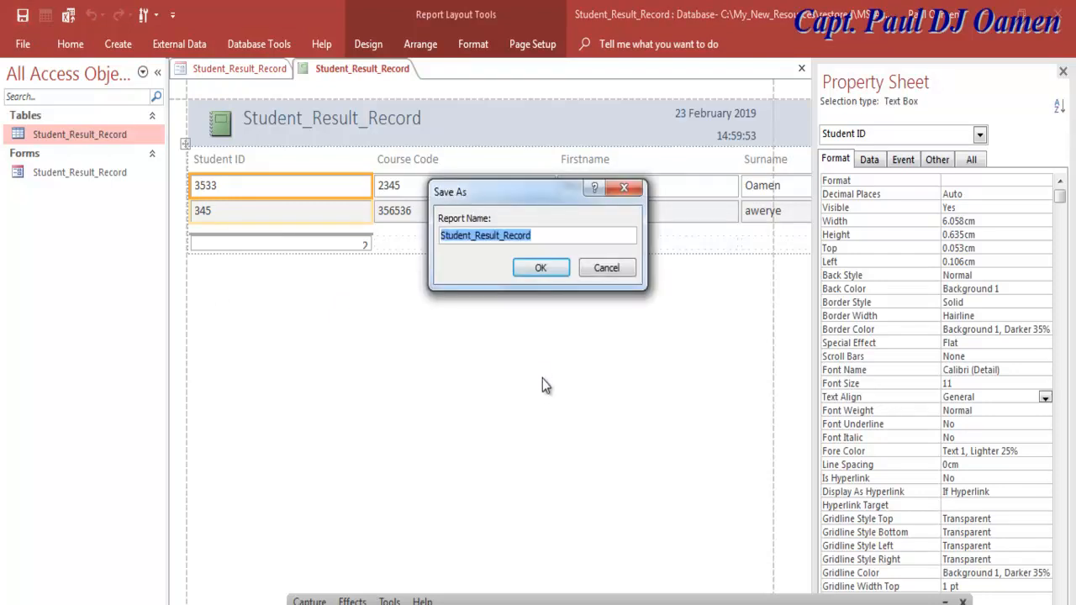
click(474, 236)
key(BackSpace)
key(BackSpace)
key(BackSpace)
key(BackSpace)
key(BackSpace)
key(BackSpace)
key(BackSpace)
key(BackSpace)
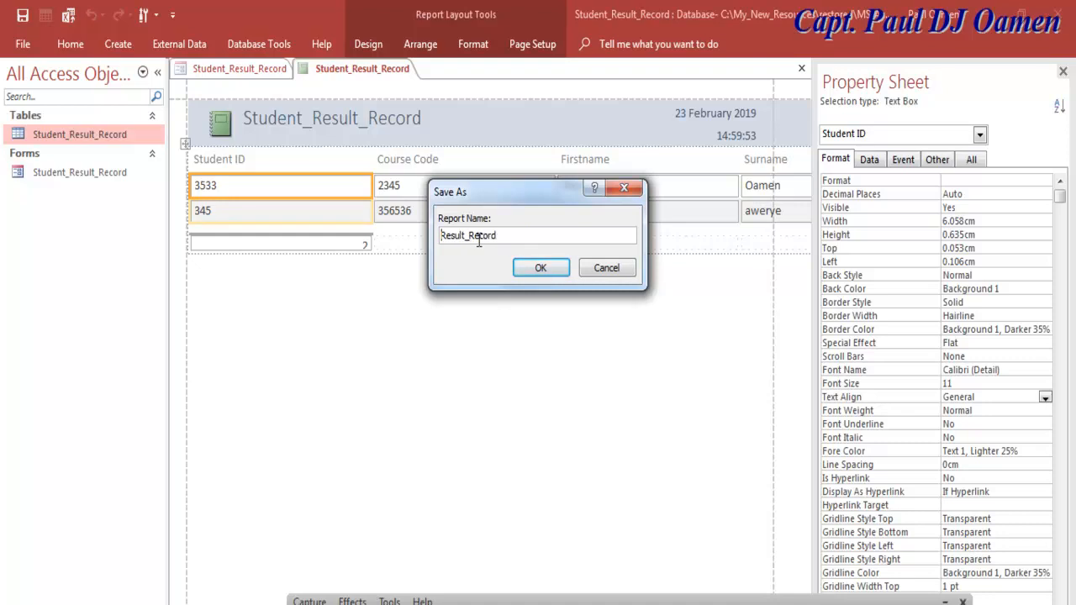
text(rt)
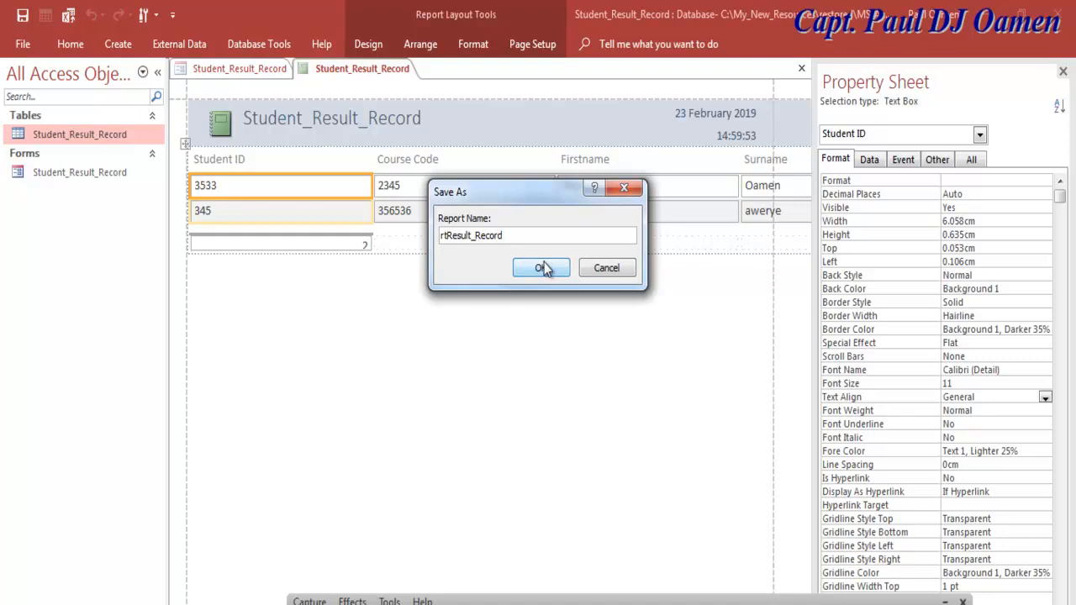
drag(507, 235, 436, 239)
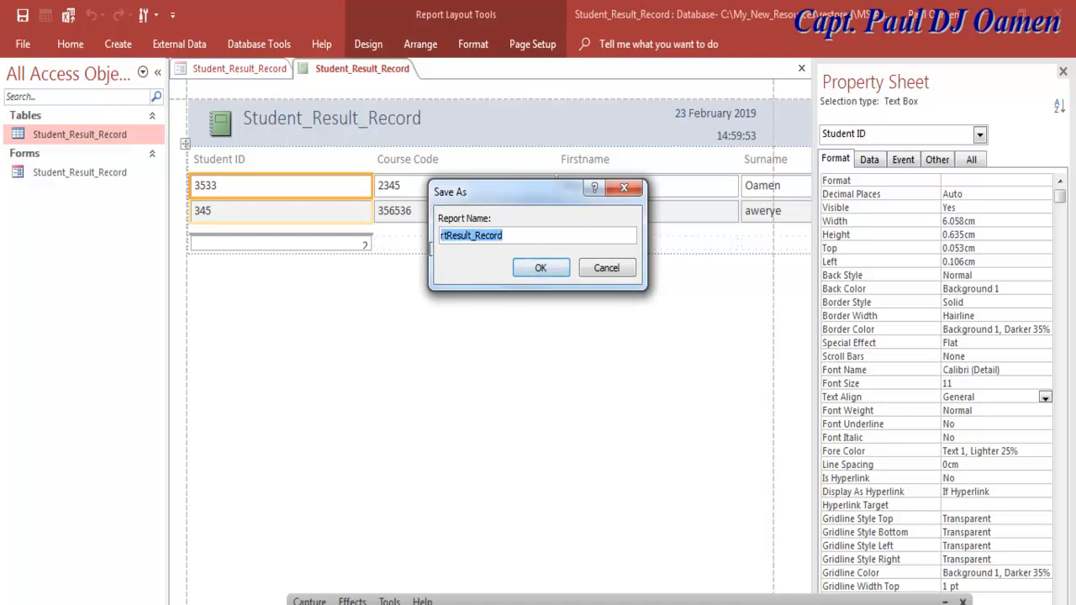
click(553, 275)
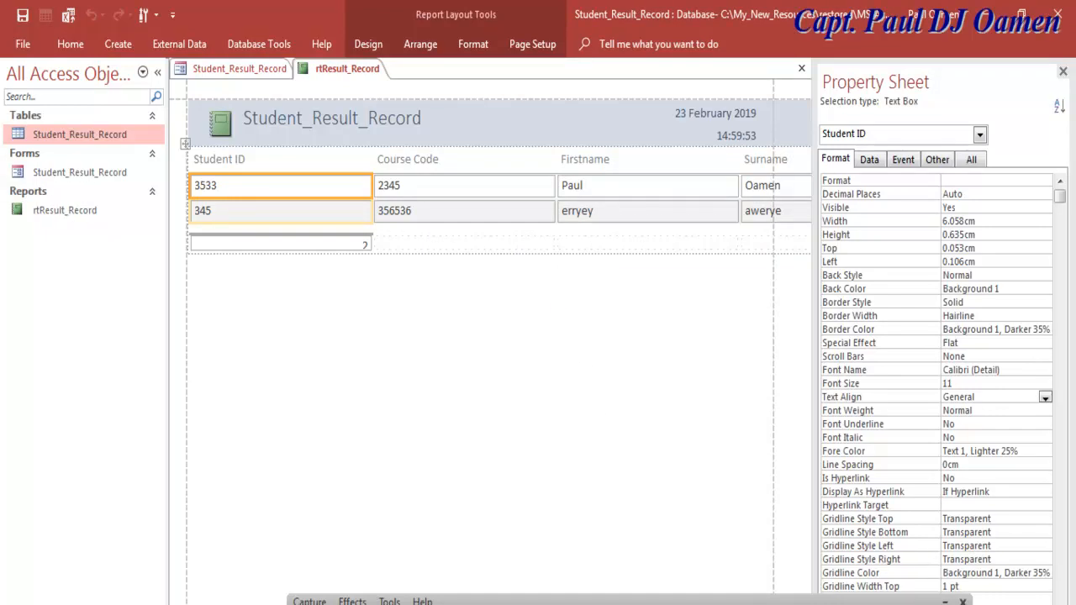
Step: Bring up the Student_Result_Record form in Design View from the database objects list
click(62, 178)
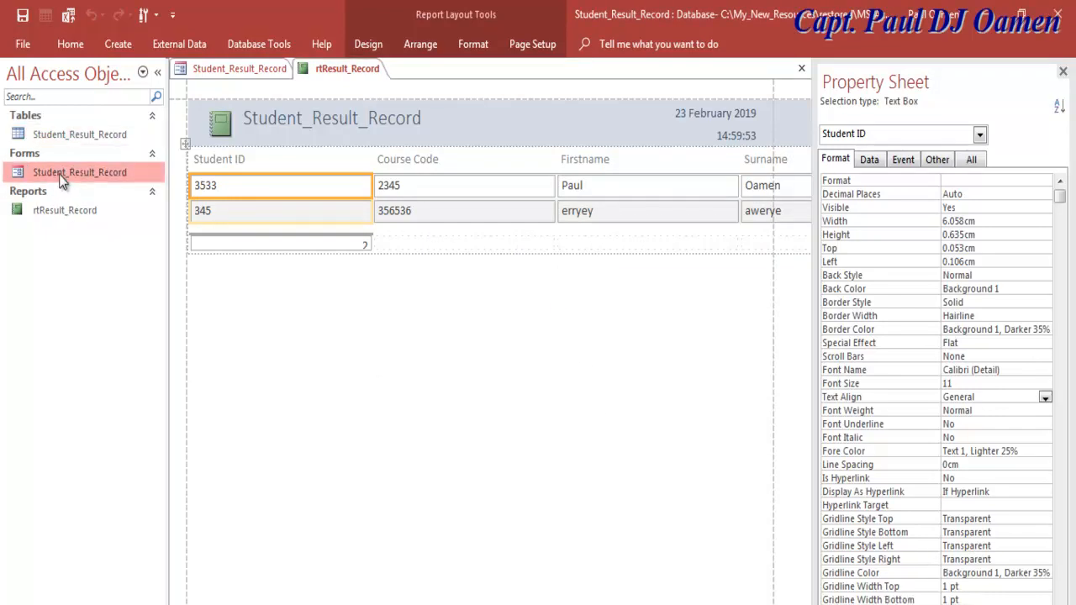
right_click(46, 168)
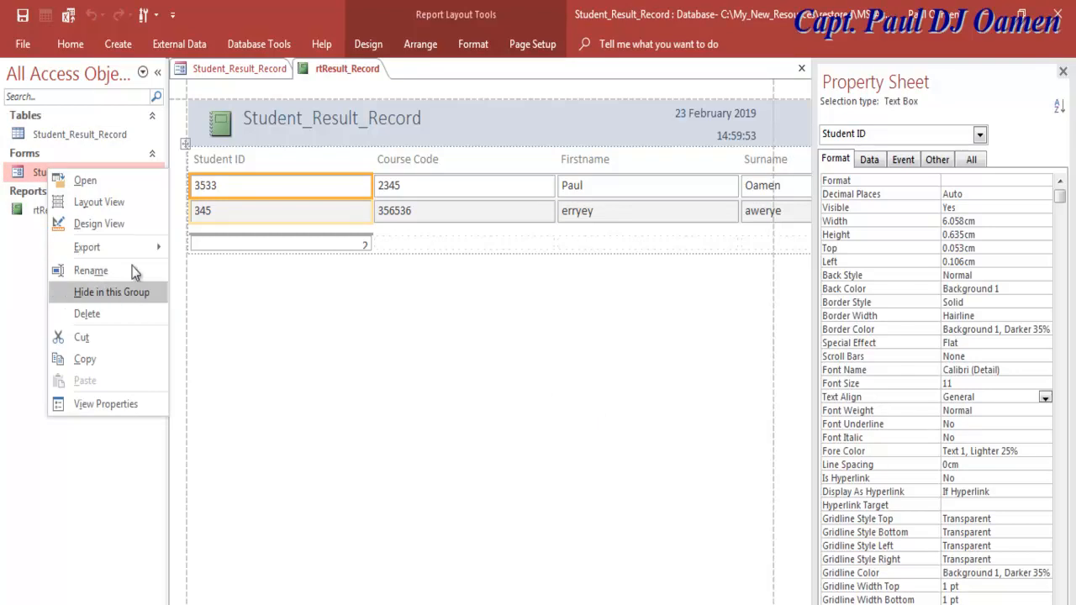
click(99, 223)
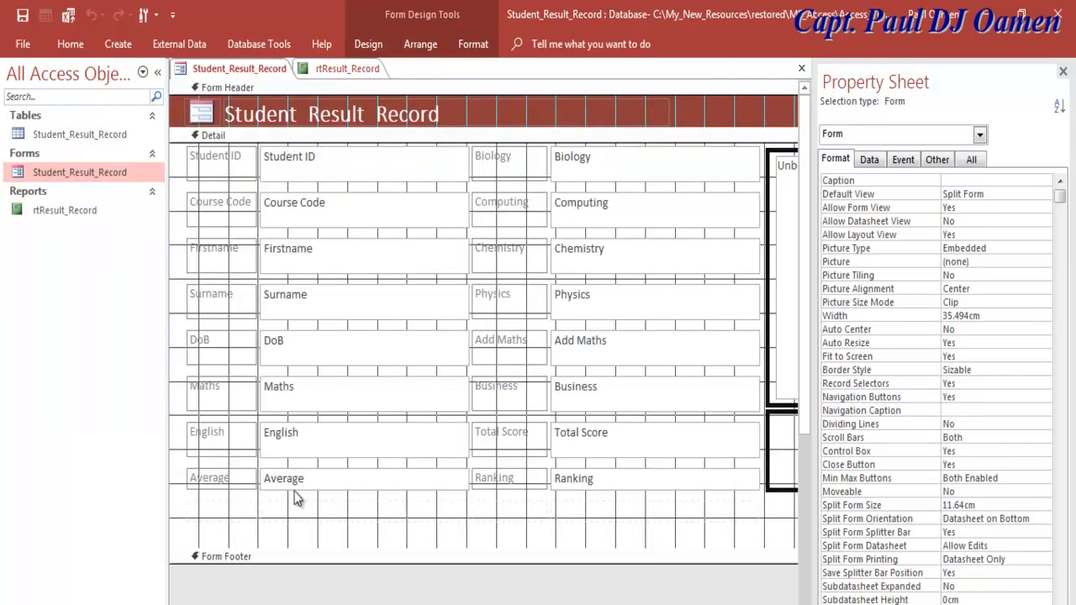
Step: Give the Print Report button an On Click VBA procedure that collects List98's selected items into strDataString and opens rtResult_Record in preview with it
scroll(484, 347, right, 4)
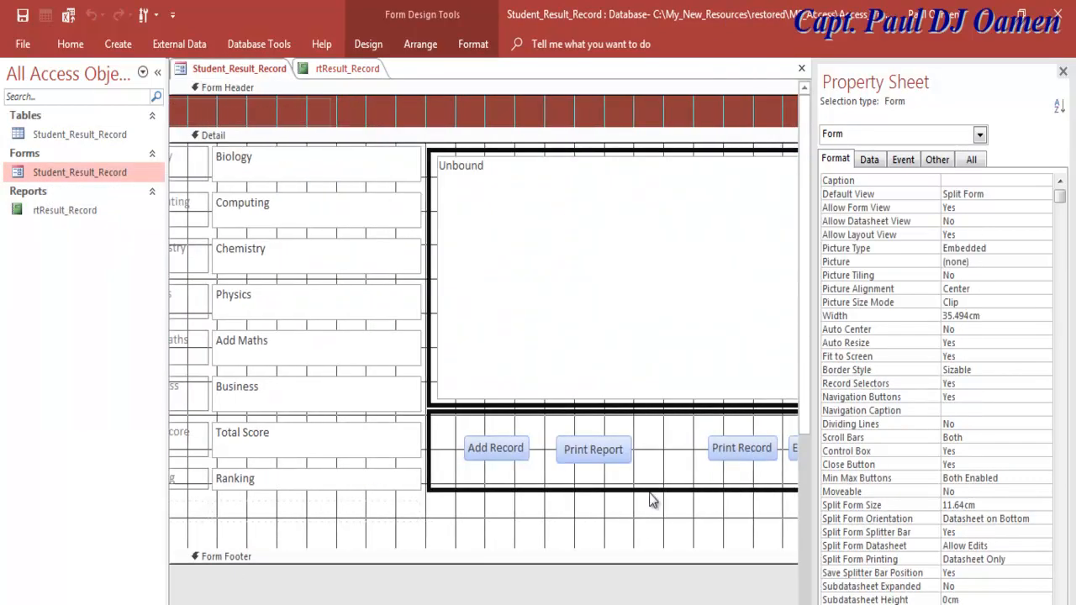
click(594, 454)
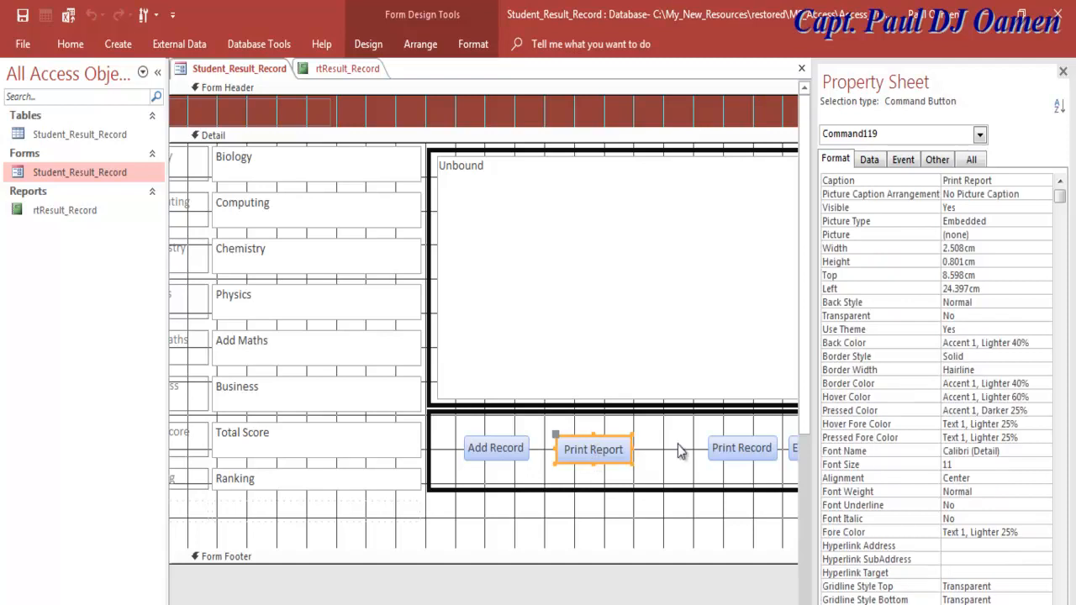
click(905, 161)
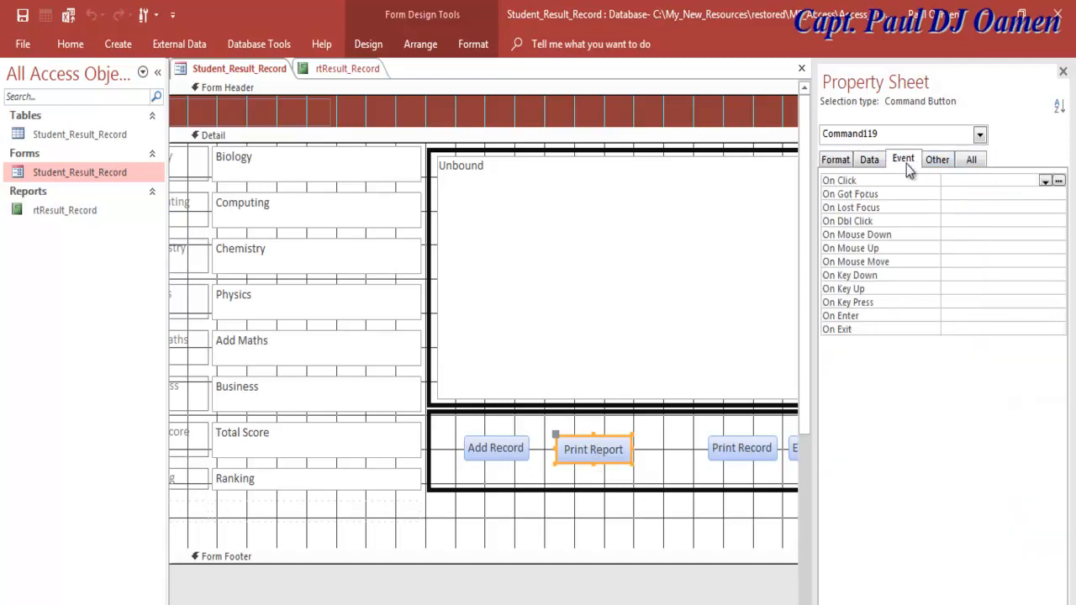
click(1059, 182)
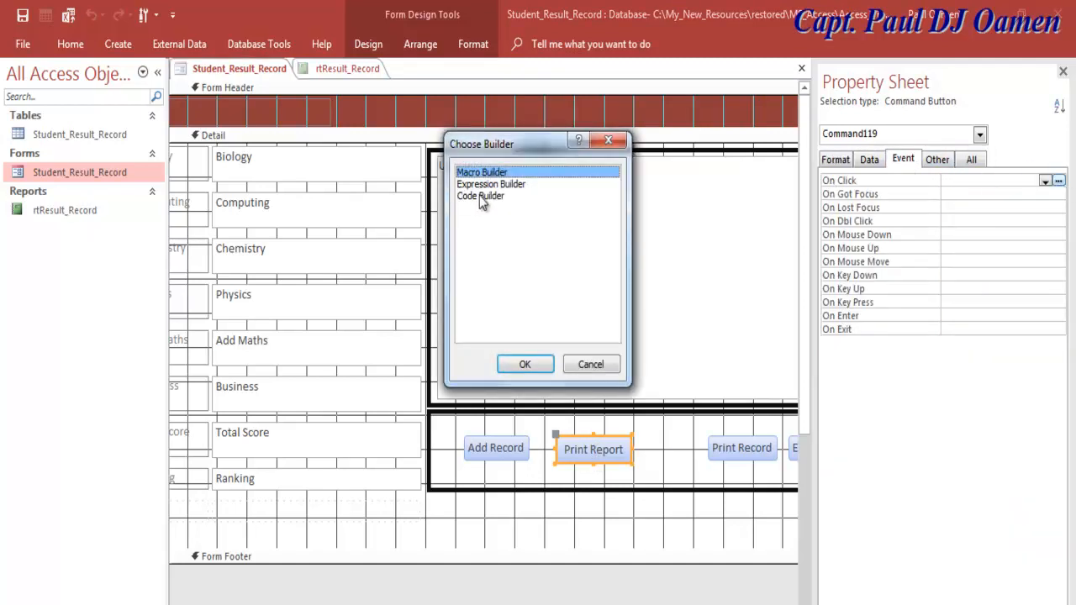
click(480, 196)
click(539, 369)
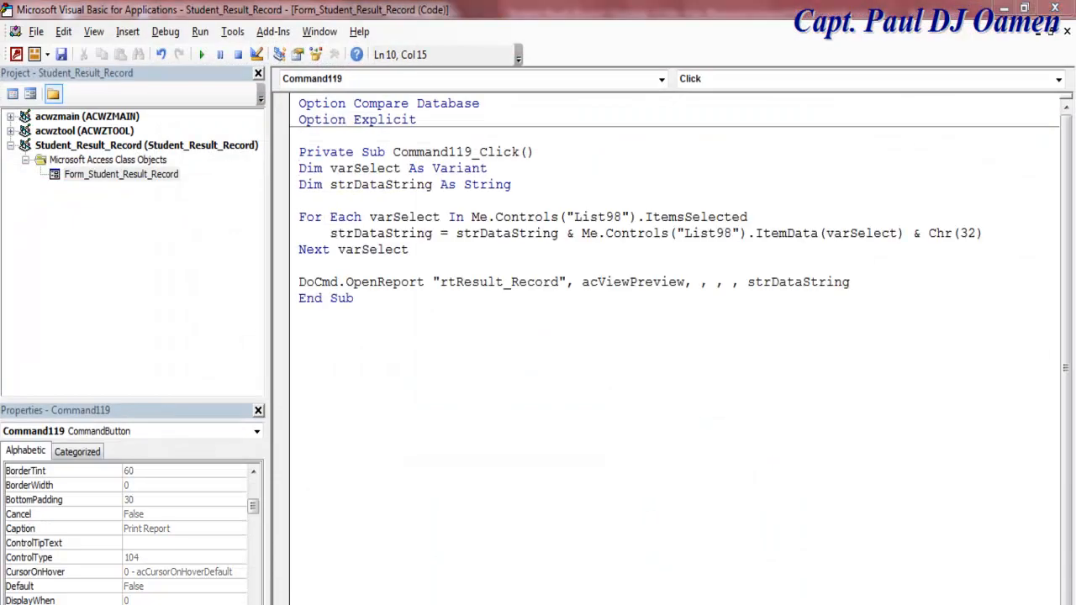
click(420, 339)
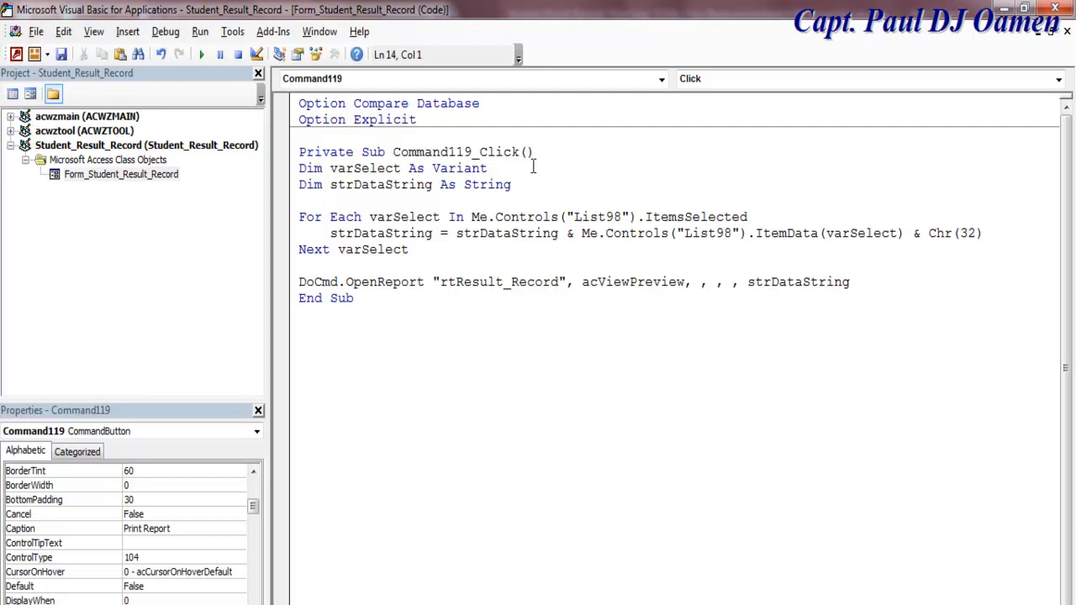
Step: Add a blank line above the variable declarations and another before End Sub in the Command119_Click procedure
click(298, 167)
key(Return)
click(875, 304)
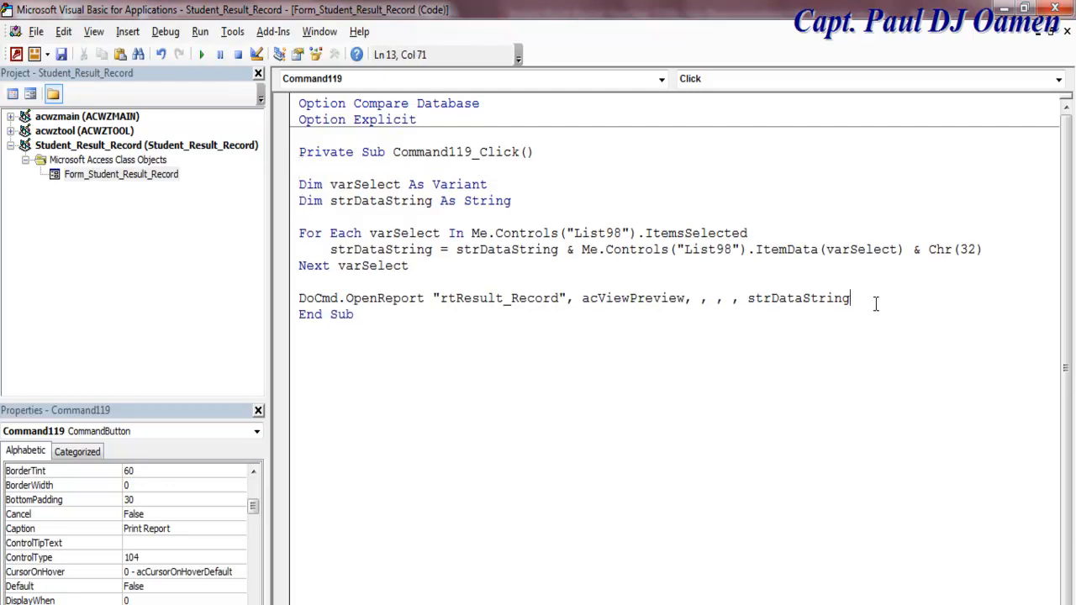
key(Return)
drag(299, 184, 625, 318)
click(797, 370)
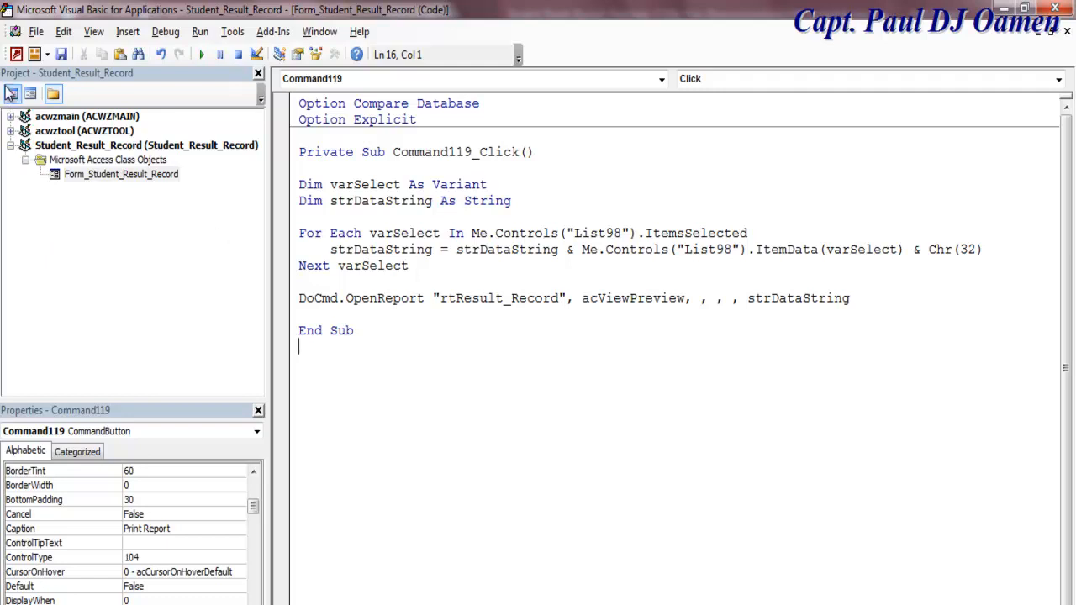
Step: Go back to the form, show it in Form View with the Navigation Pane collapsed and test the Print Report button
click(30, 96)
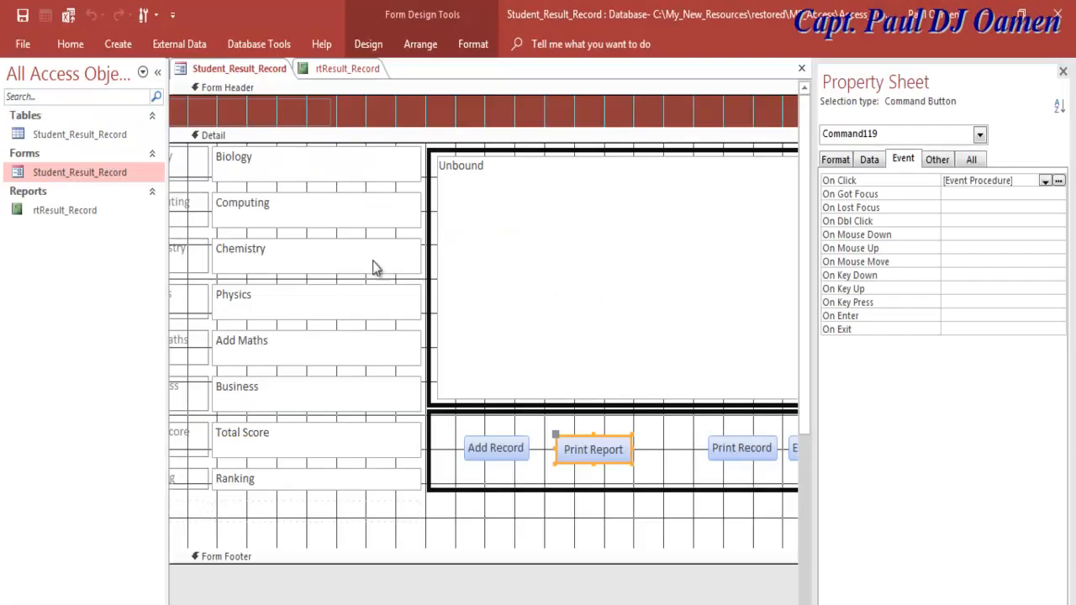
click(667, 462)
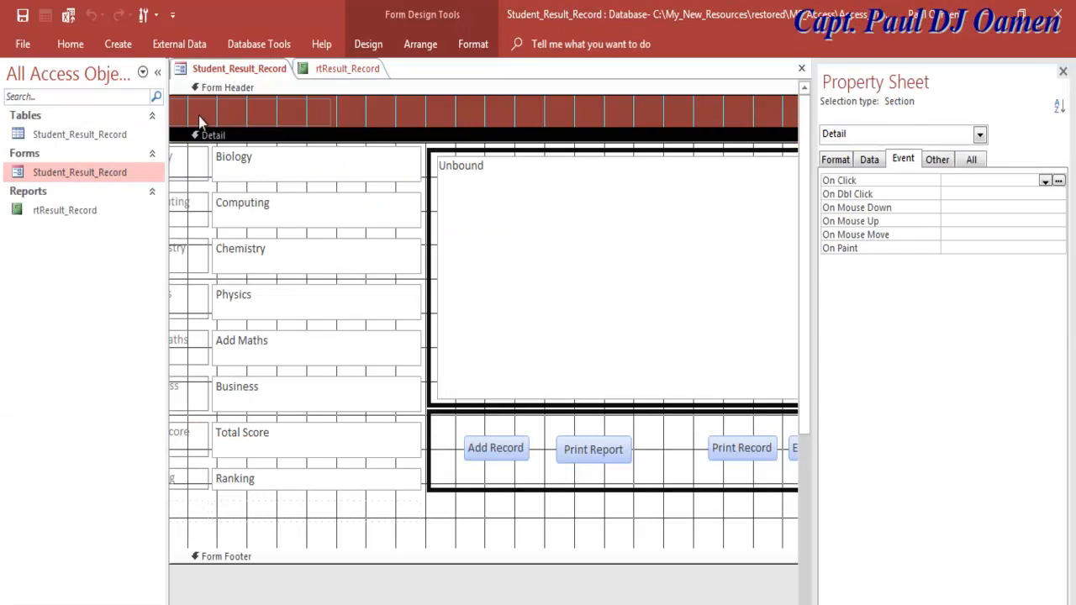
right_click(187, 72)
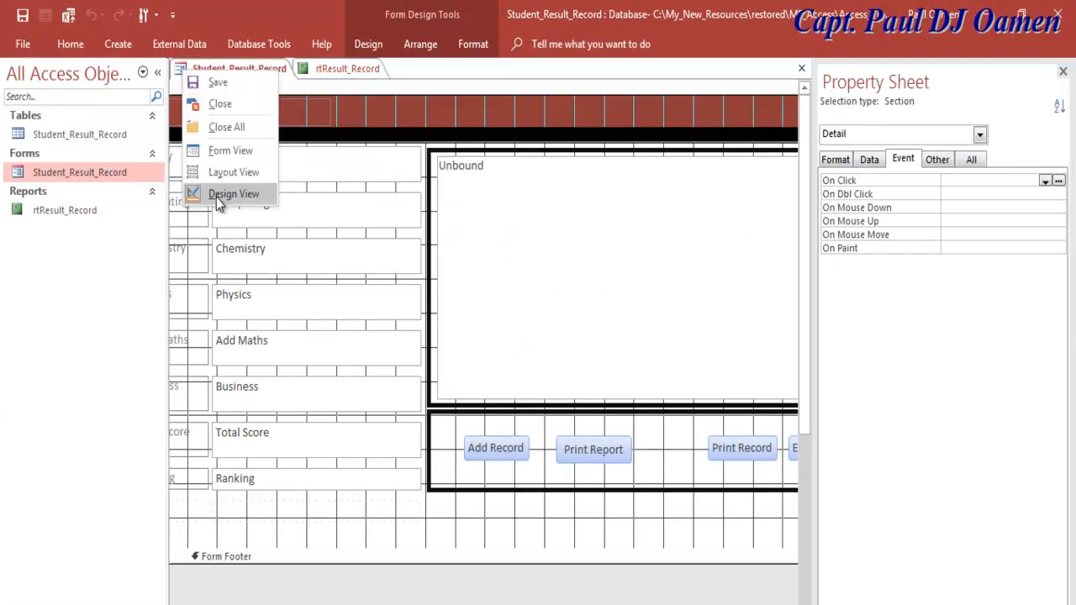
click(225, 154)
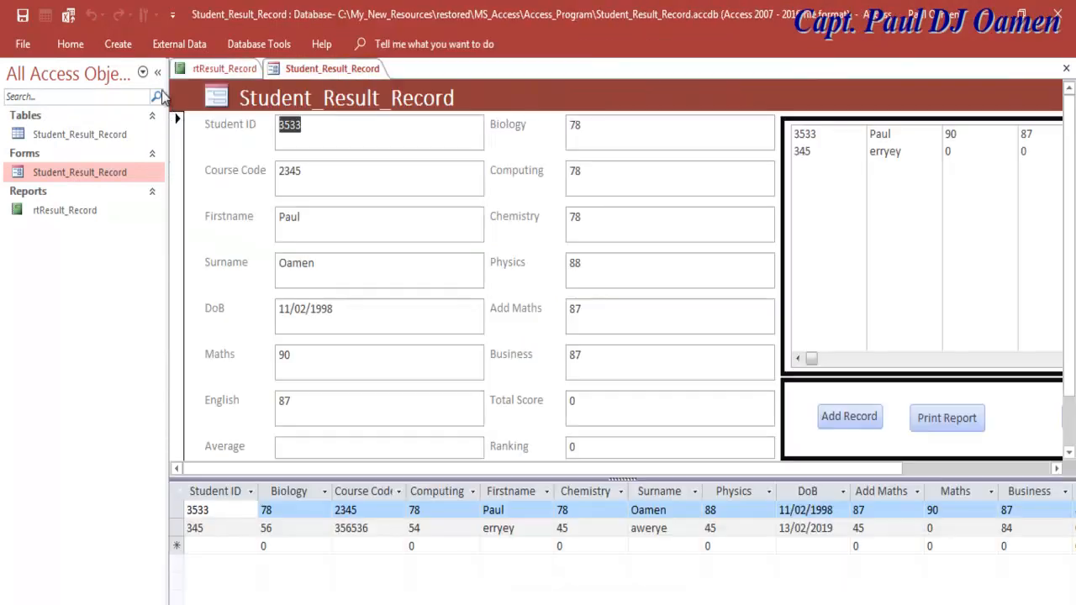
click(157, 72)
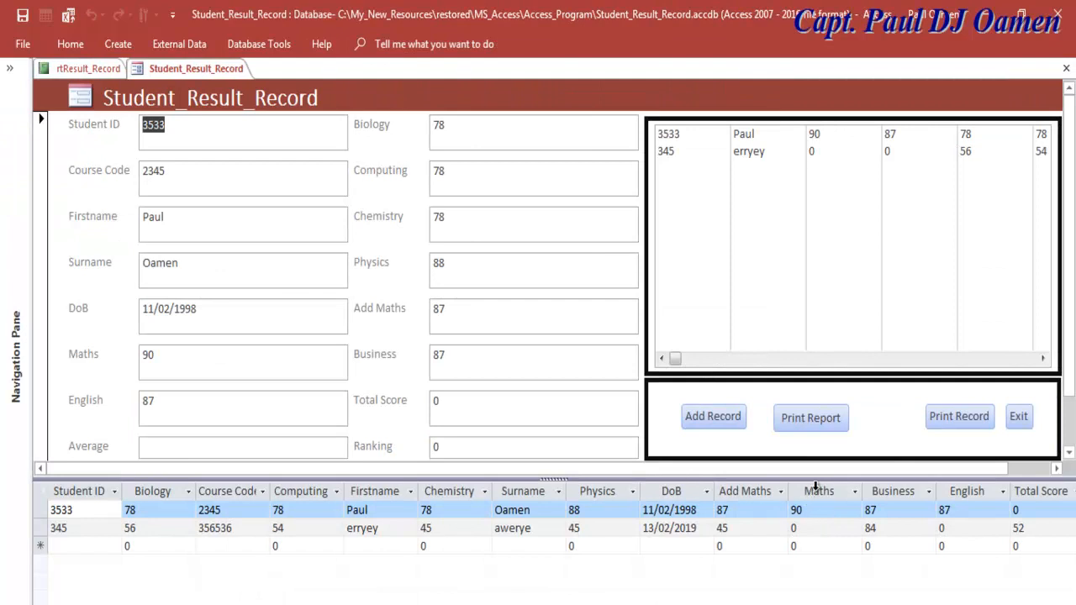
click(819, 426)
click(569, 326)
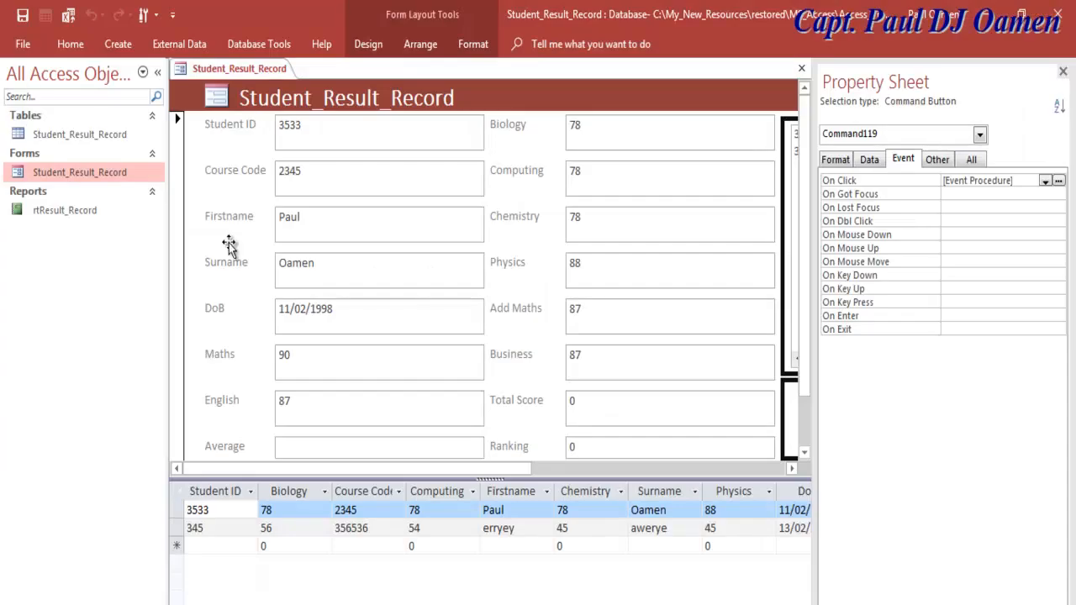
Step: Return the form to Design View and check the control name of the results list box
right_click(182, 73)
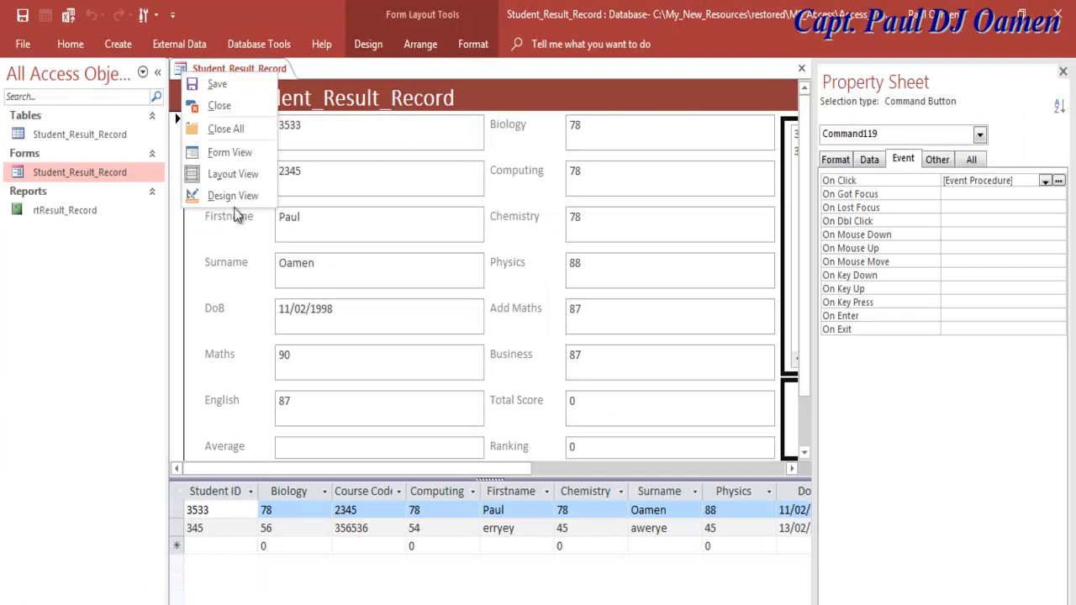
click(226, 195)
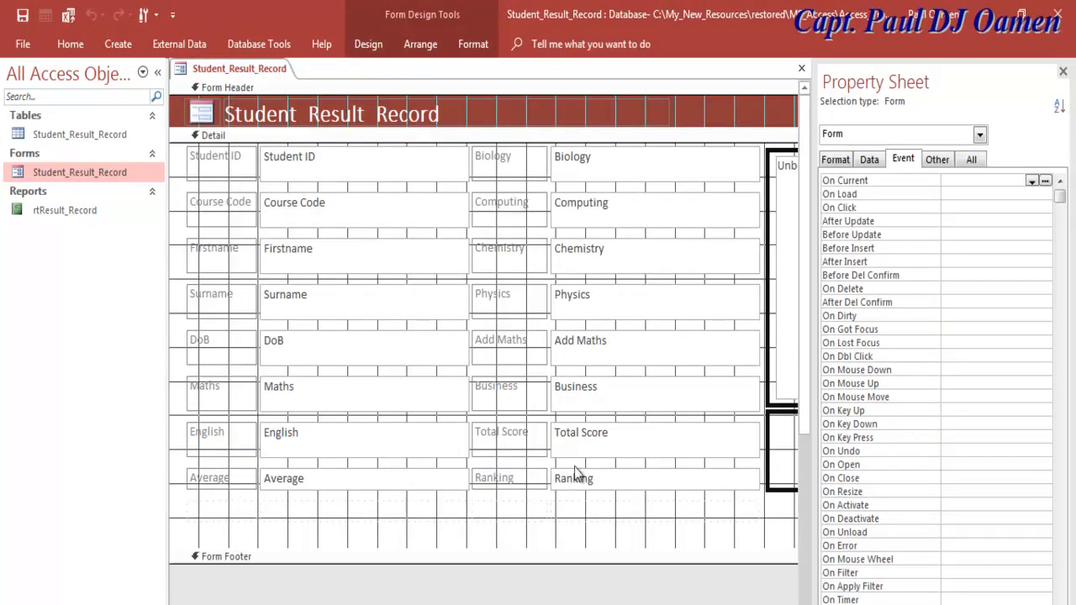
click(791, 263)
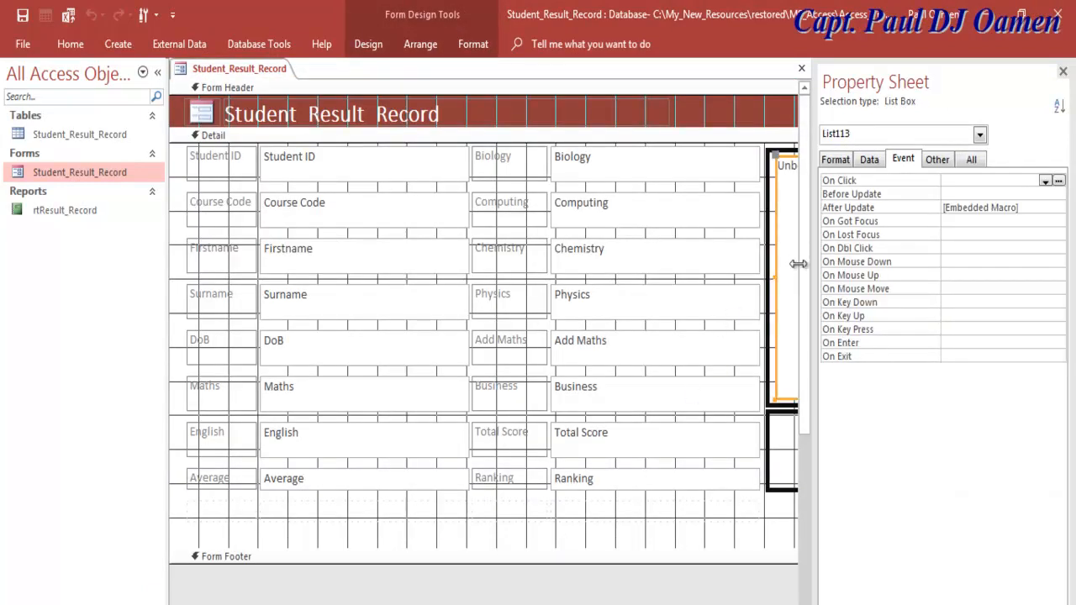
click(856, 137)
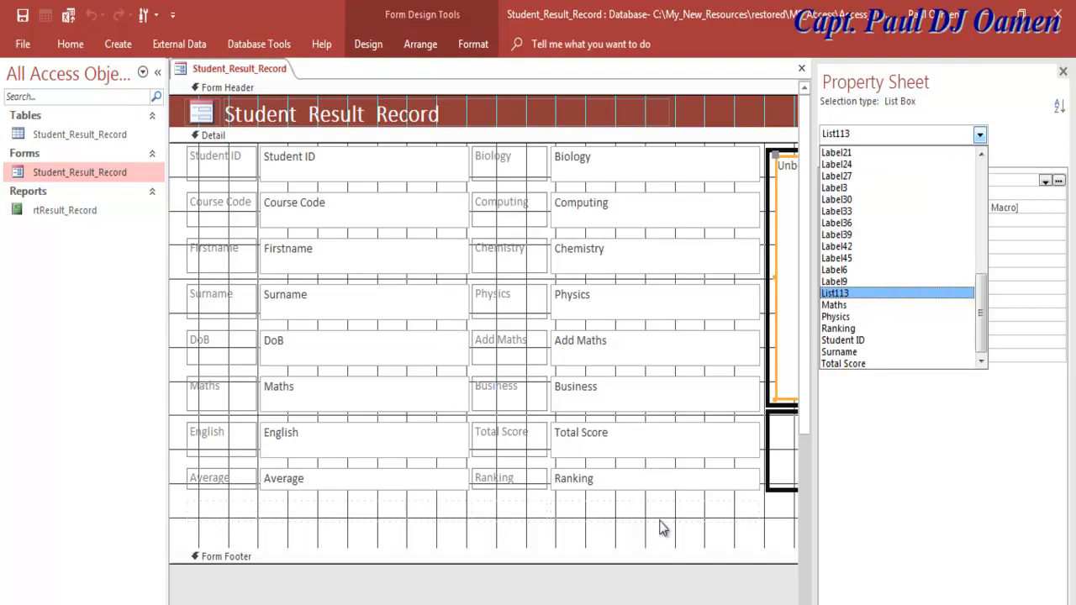
key(Escape)
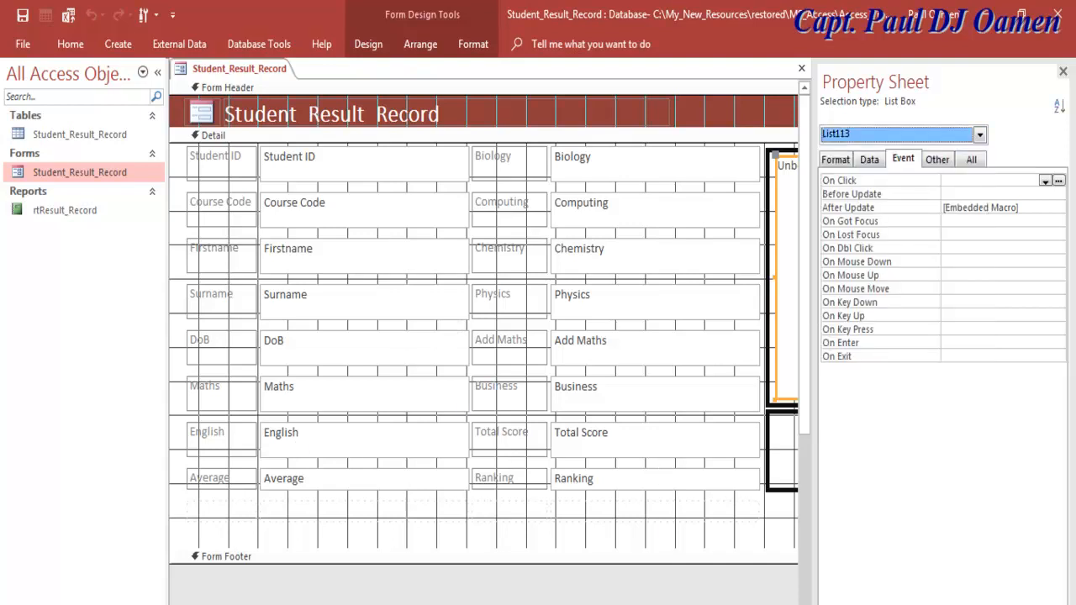
Step: Reopen the Print Report button's click procedure and change both List98 references to List113
scroll(512, 575, right, 5)
click(648, 445)
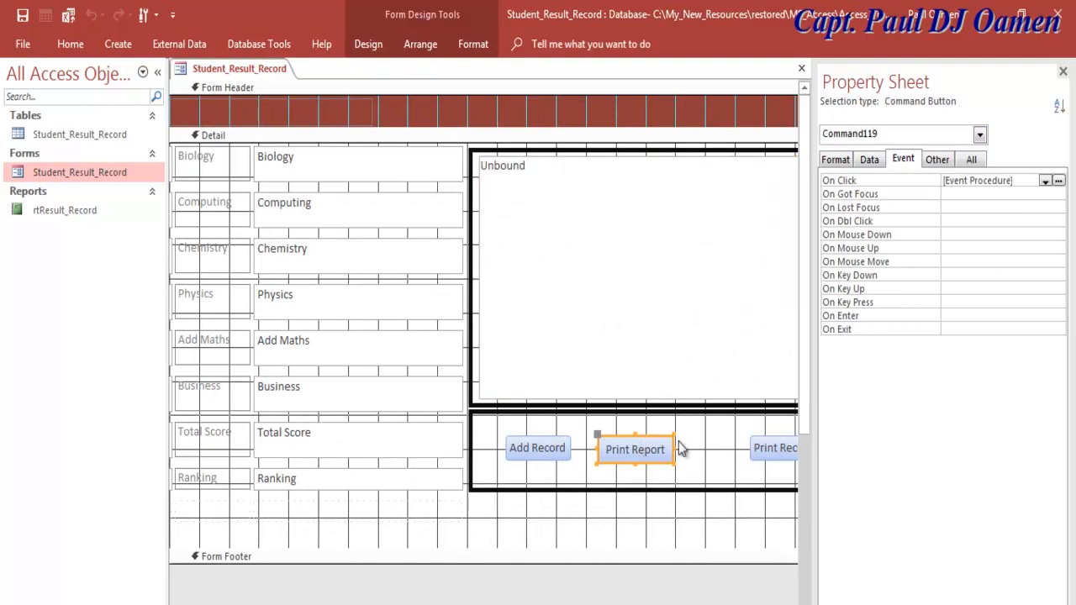
right_click(599, 437)
click(639, 113)
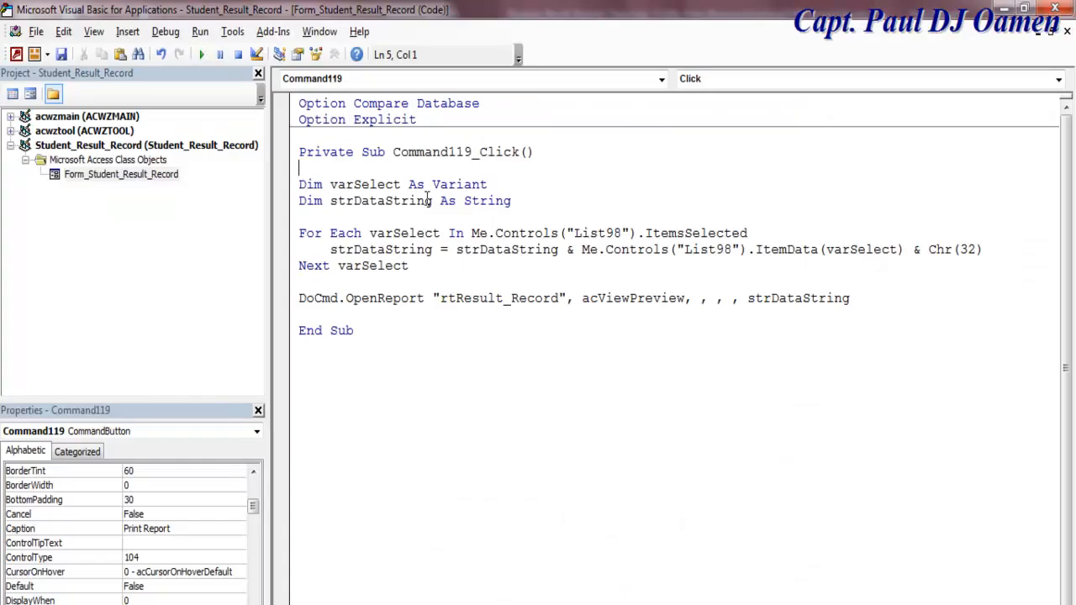
drag(622, 233, 605, 233)
text(113)
drag(734, 249, 717, 250)
text(113)
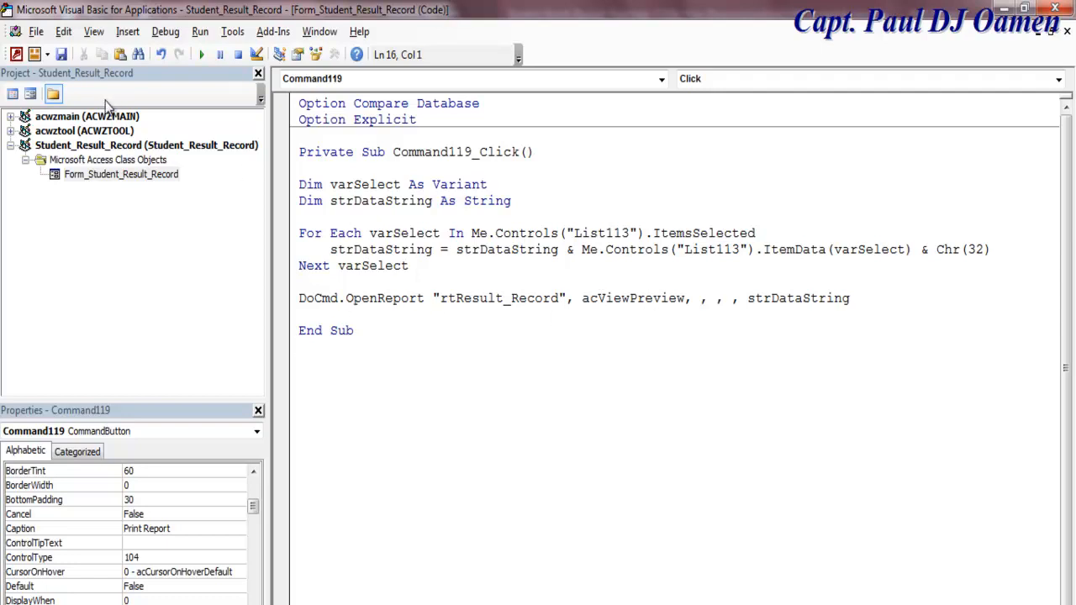
Step: Return to the form, collapse the Navigation Pane, switch to Form View and run Print Report
click(29, 94)
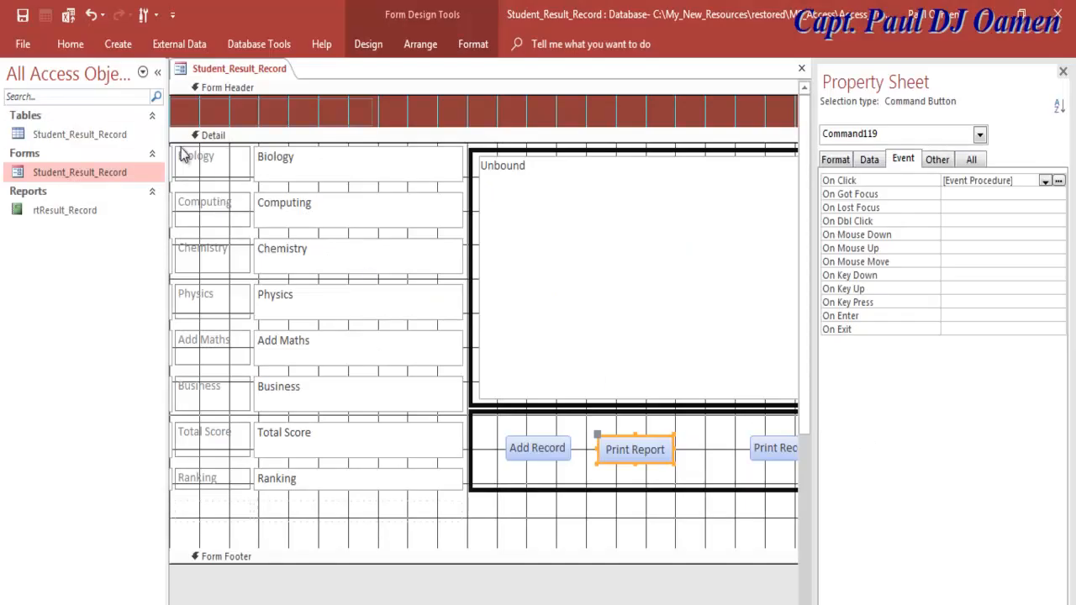
click(157, 72)
right_click(48, 75)
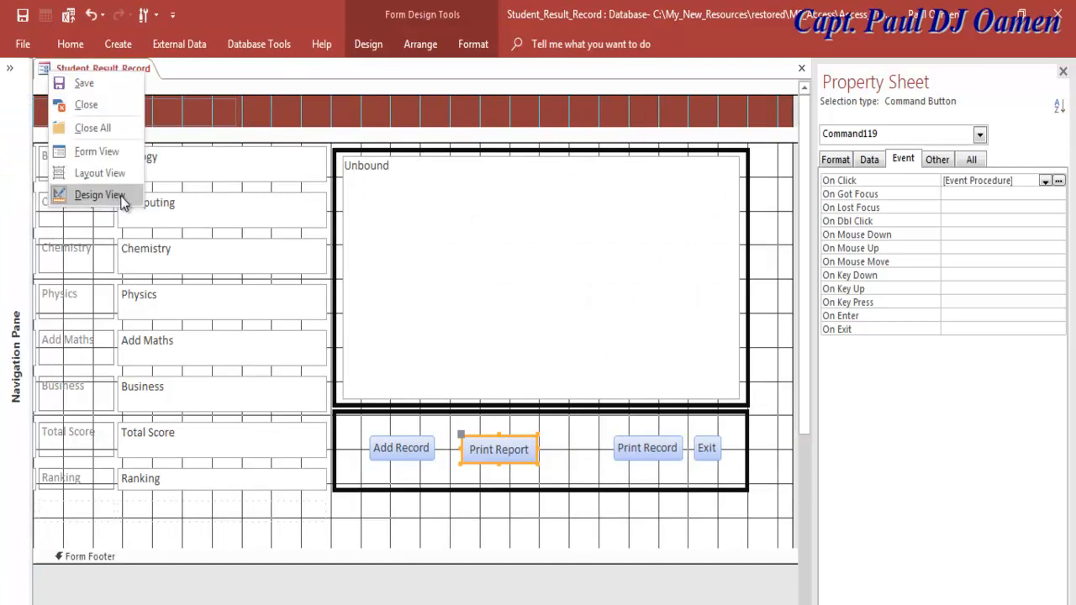
click(99, 151)
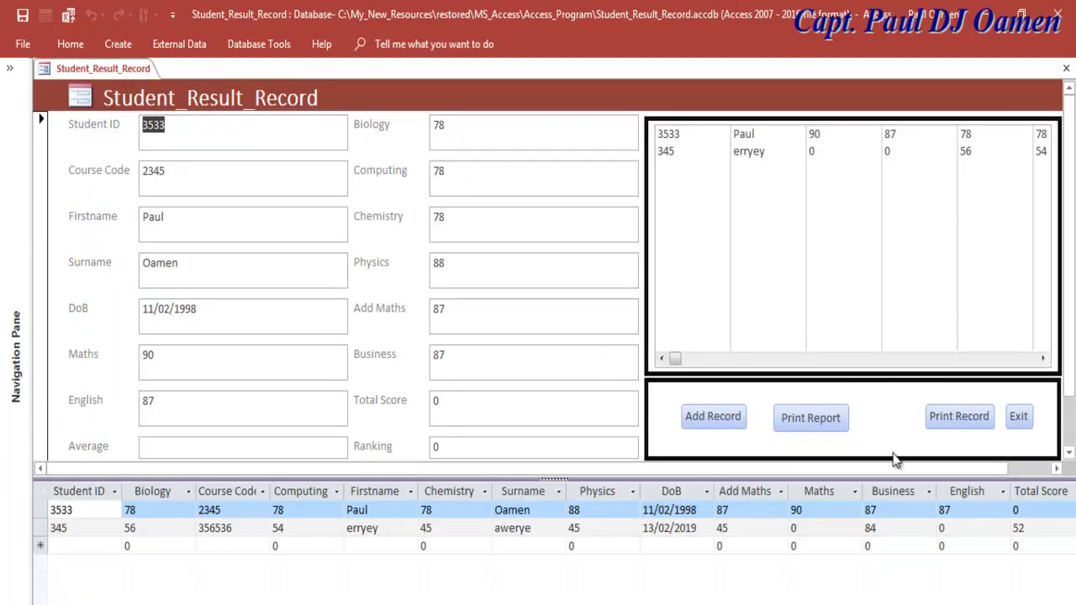
click(812, 420)
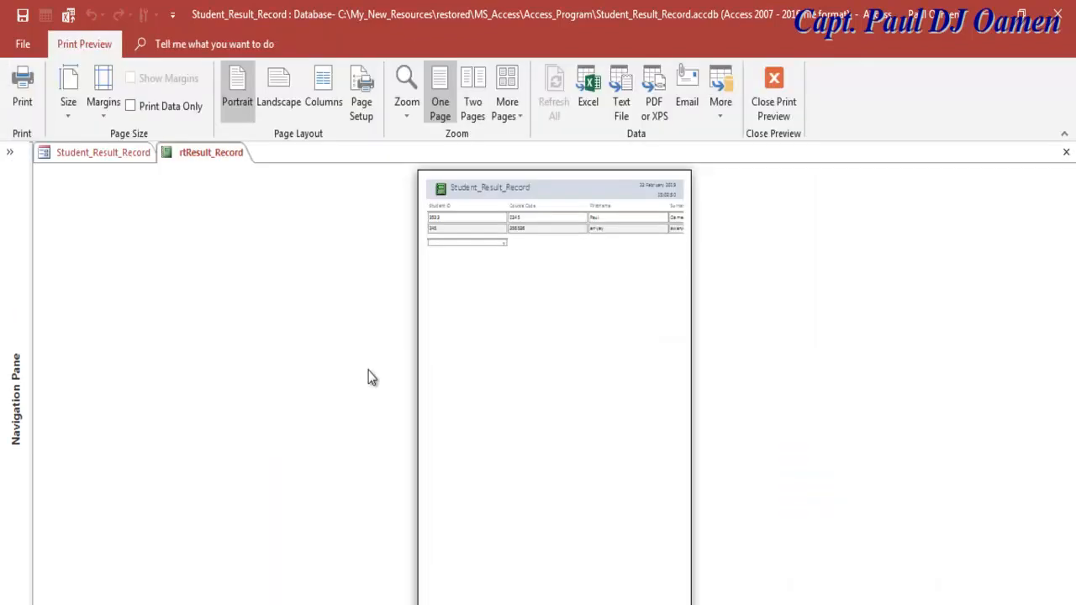
Step: Examine the header and student rows of the rtResult_Record print preview up close, and close the report
click(561, 314)
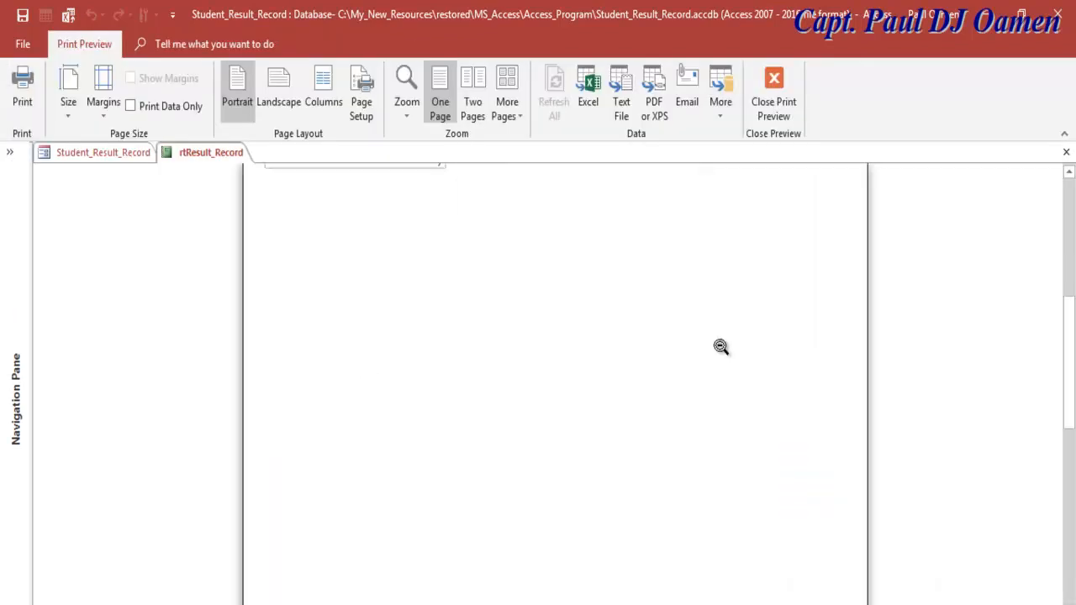
drag(1068, 365, 1068, 306)
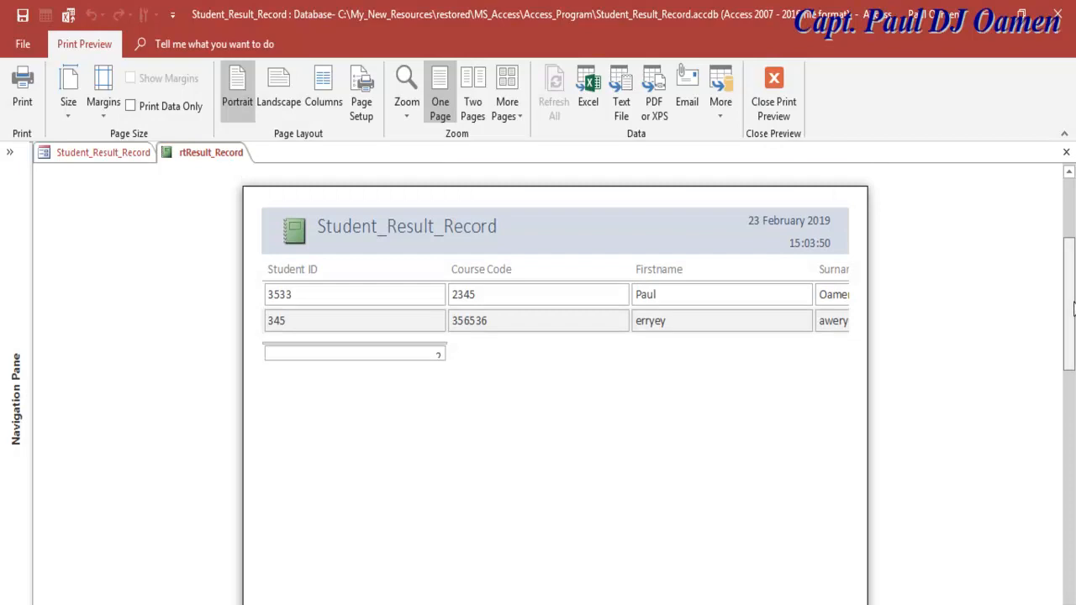
click(583, 456)
click(215, 158)
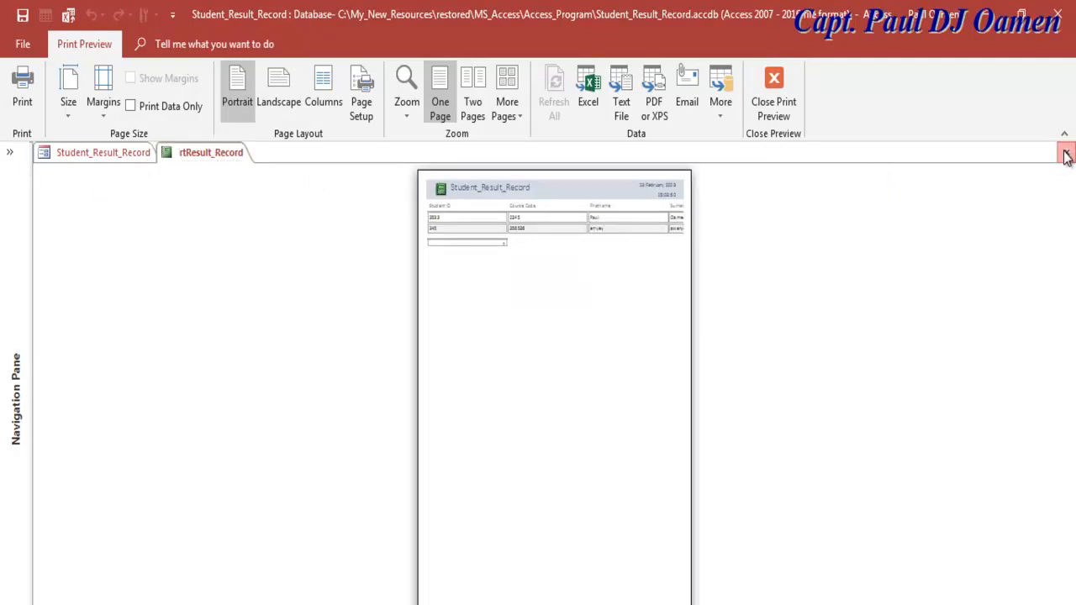
click(1065, 152)
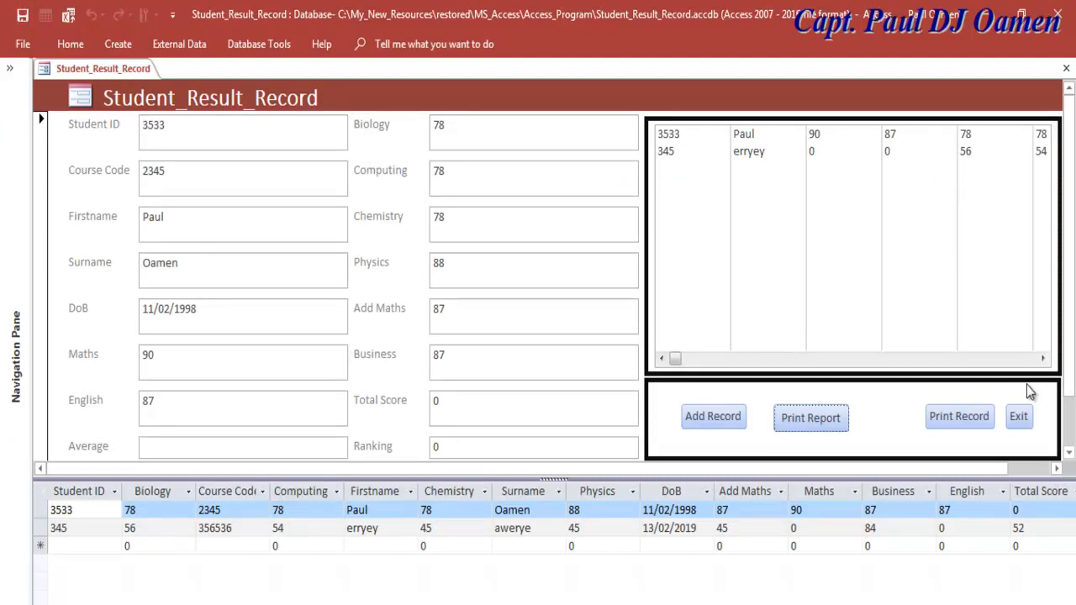
click(181, 222)
click(475, 275)
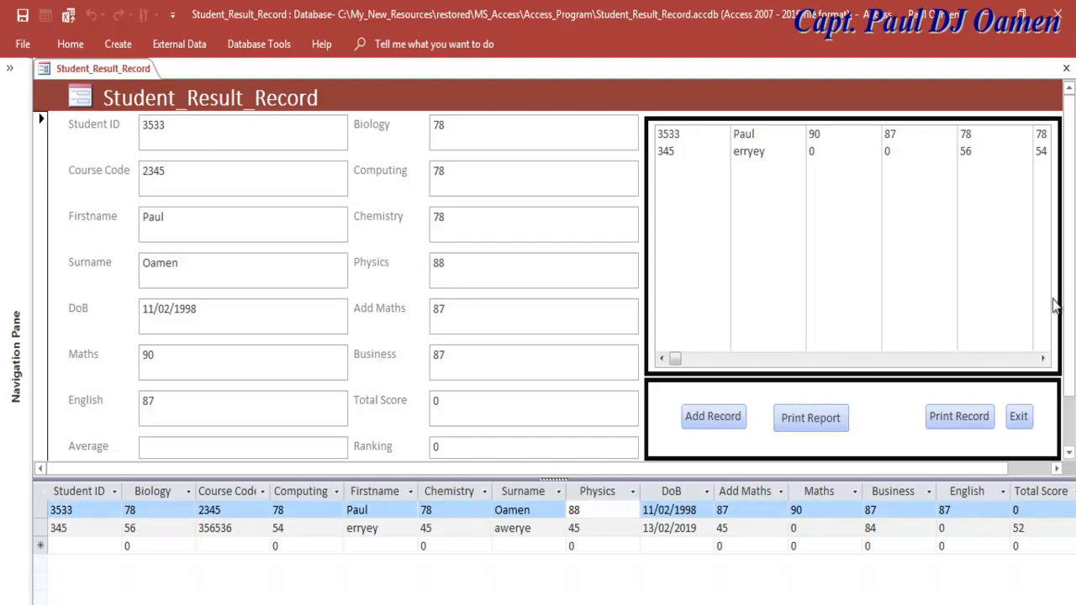
drag(1071, 333, 1071, 384)
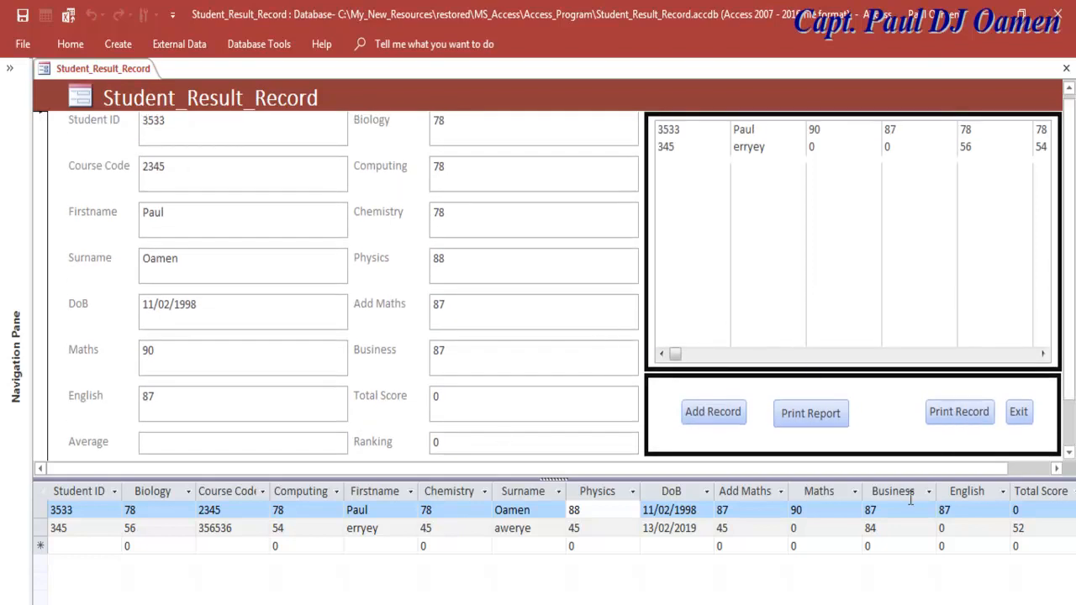
Step: Switch the form to Design View and give the field text boxes a 2 pt border in Text 1, Lighter 5%
right_click(52, 72)
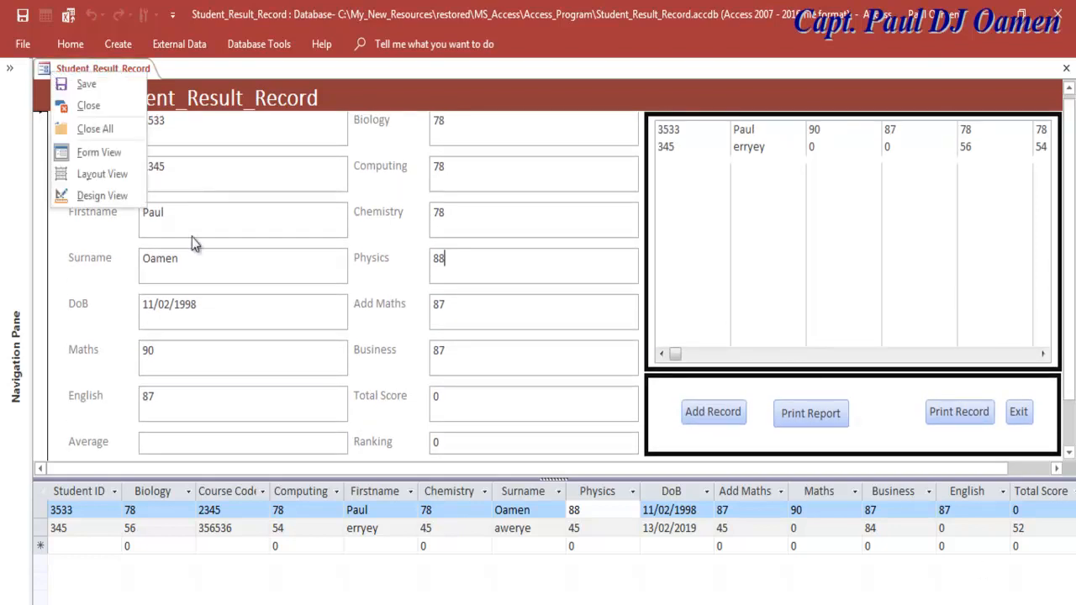
click(107, 202)
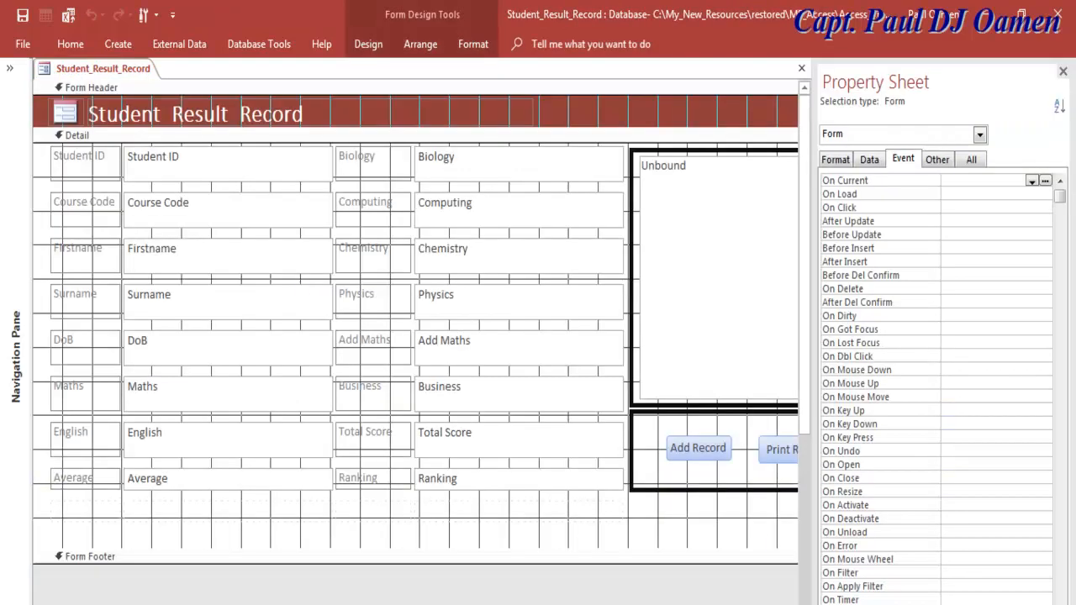
click(220, 169)
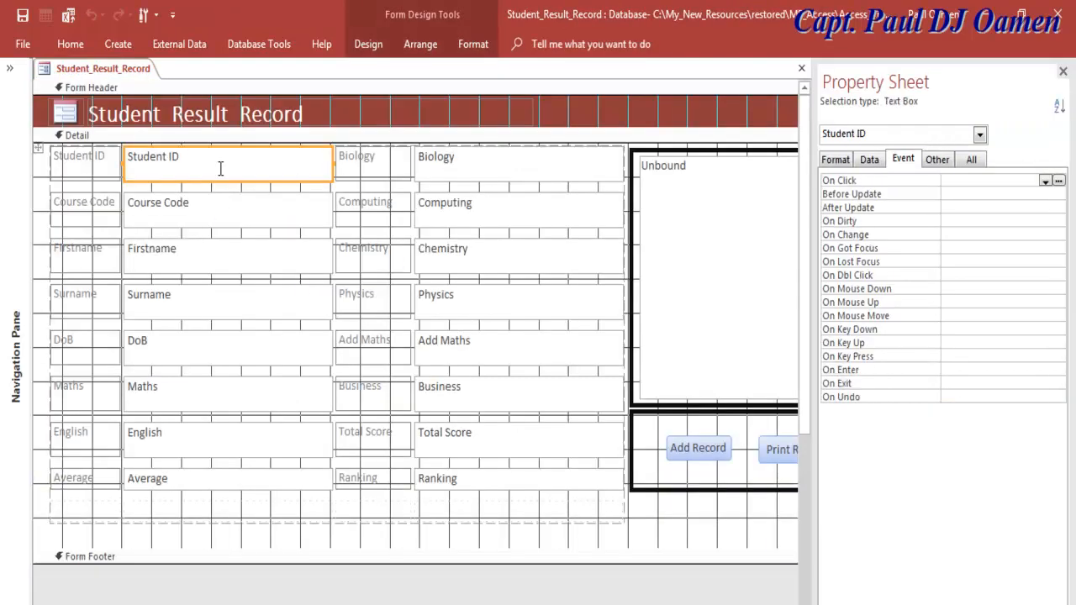
shift+click(216, 210)
shift+click(216, 257)
shift+click(226, 304)
shift+click(232, 353)
shift+click(225, 393)
shift+click(229, 441)
shift+click(238, 482)
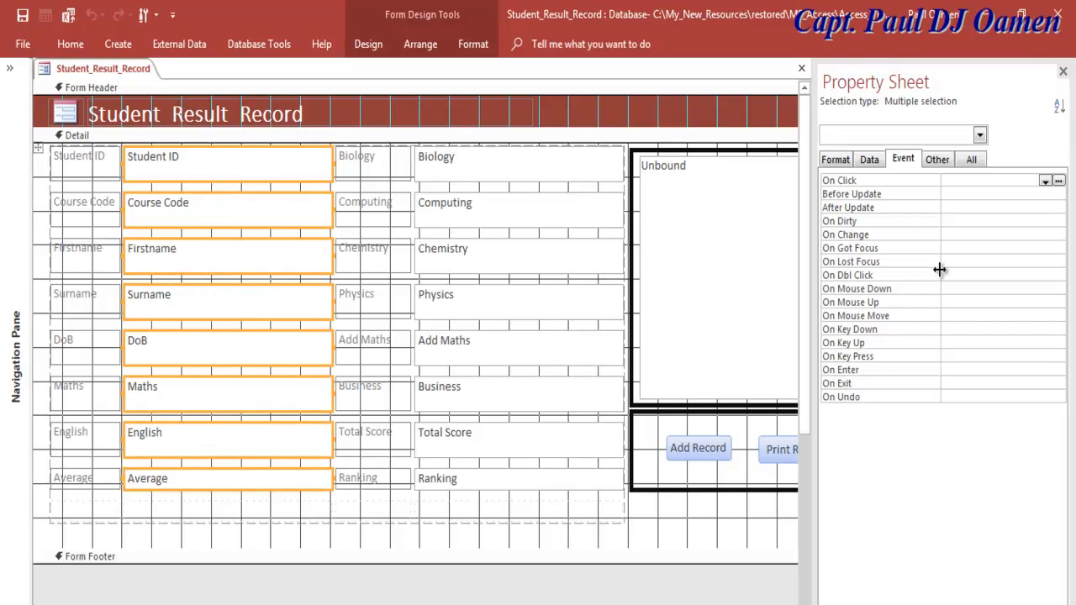
click(845, 160)
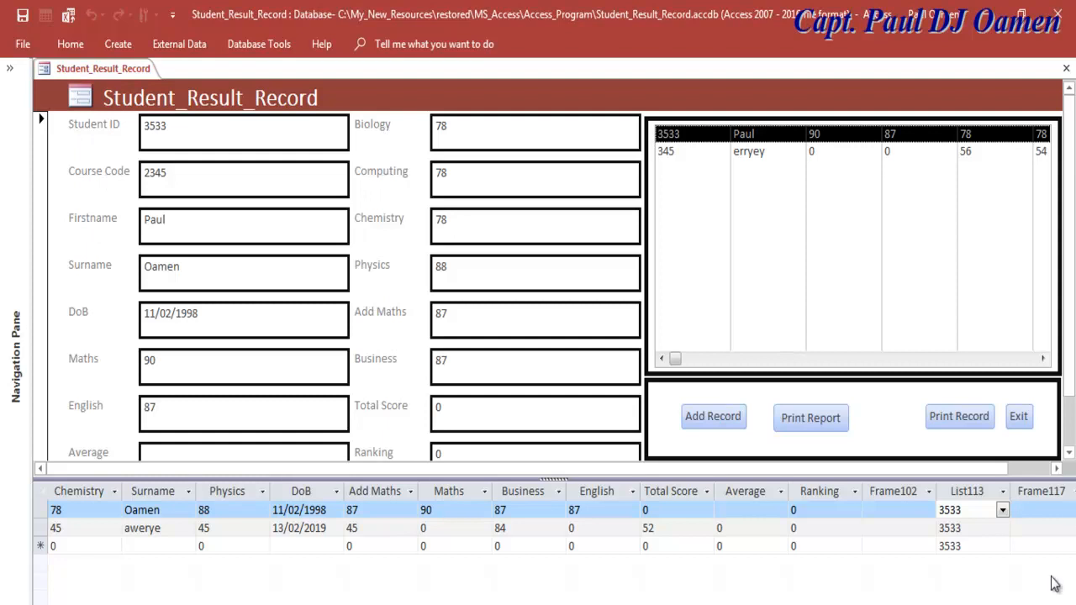
Step: Back in Design View, set the font color of all sixteen field labels to Text 1, Lighter 5%
right_click(46, 73)
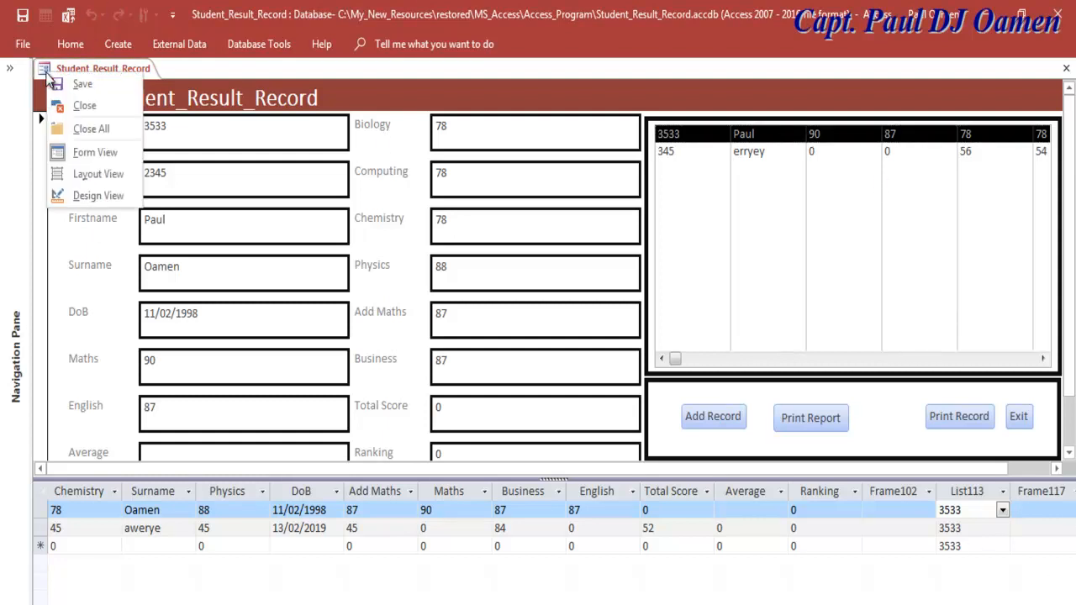
click(82, 195)
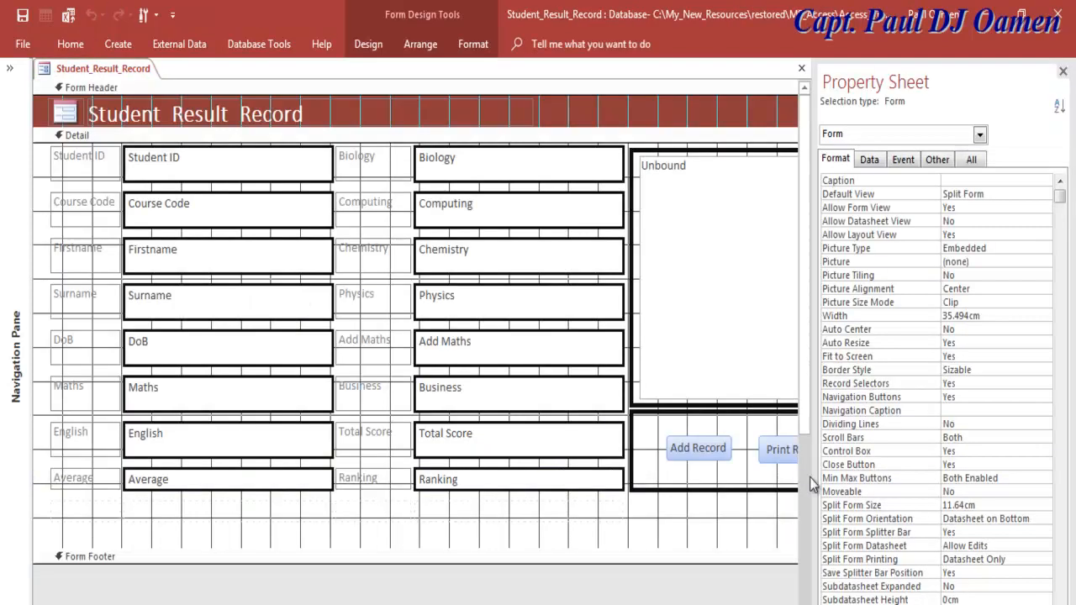
click(76, 161)
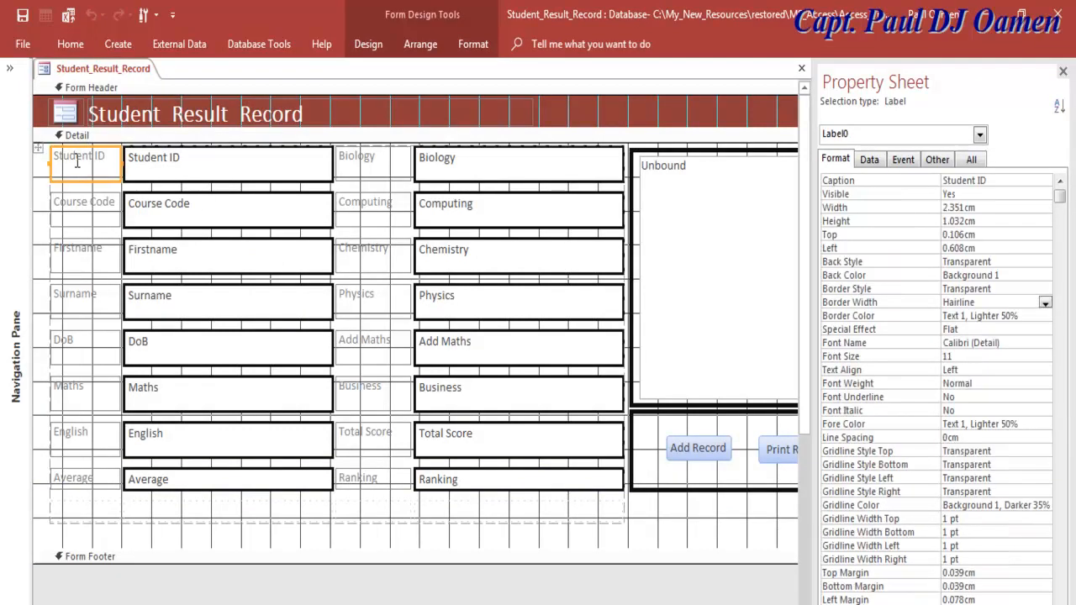
shift+click(90, 208)
shift+click(91, 254)
shift+click(84, 300)
shift+click(76, 347)
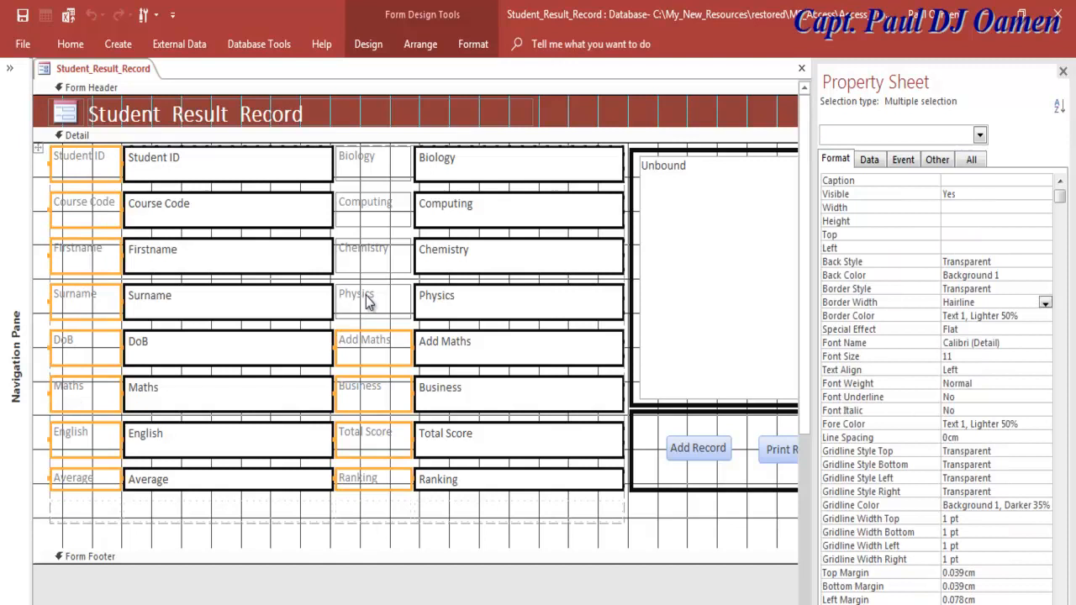
shift+click(366, 296)
shift+click(366, 252)
click(367, 203)
shift+click(361, 156)
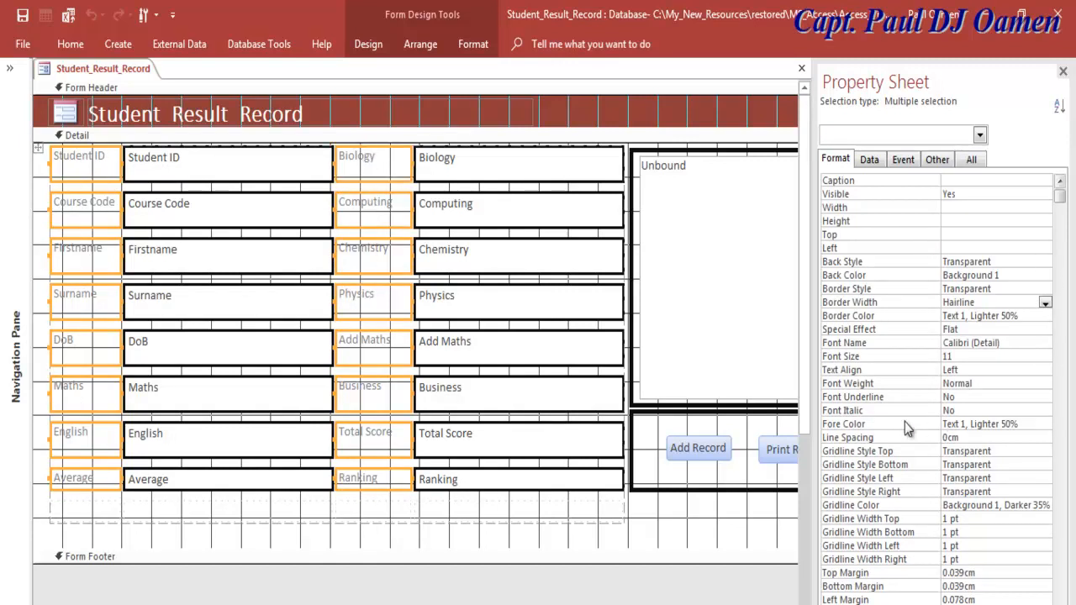
click(1040, 424)
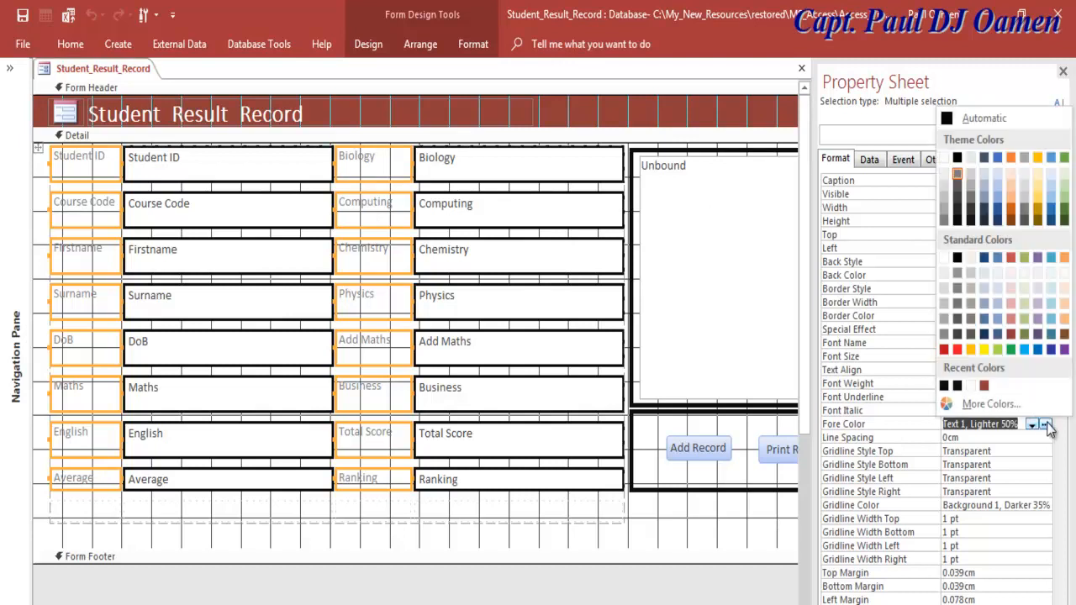
click(956, 220)
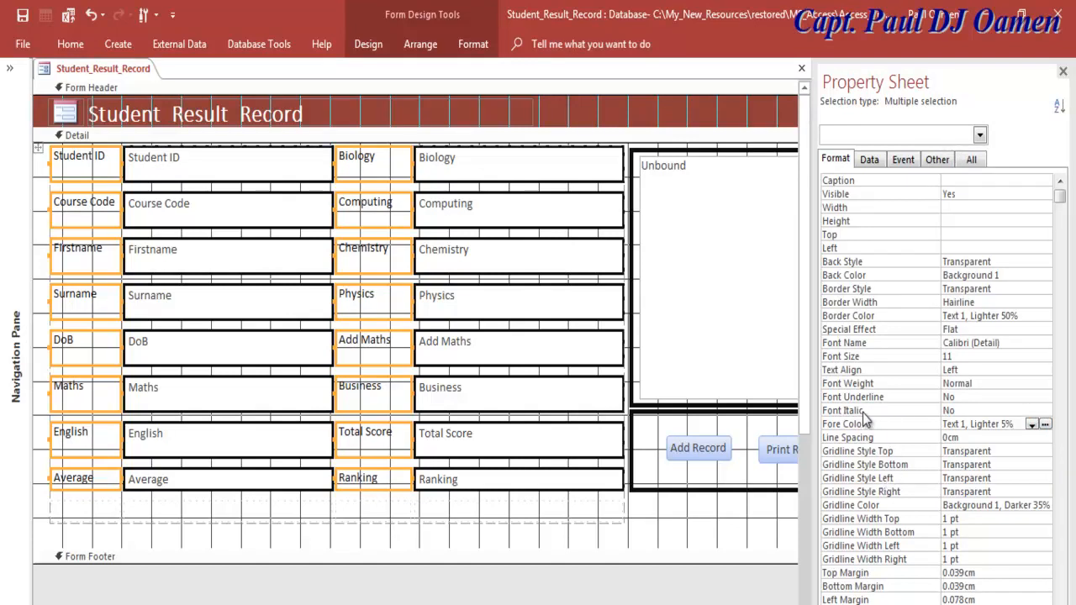
Step: Set the font weight of the selected field labels to Bold
click(1013, 383)
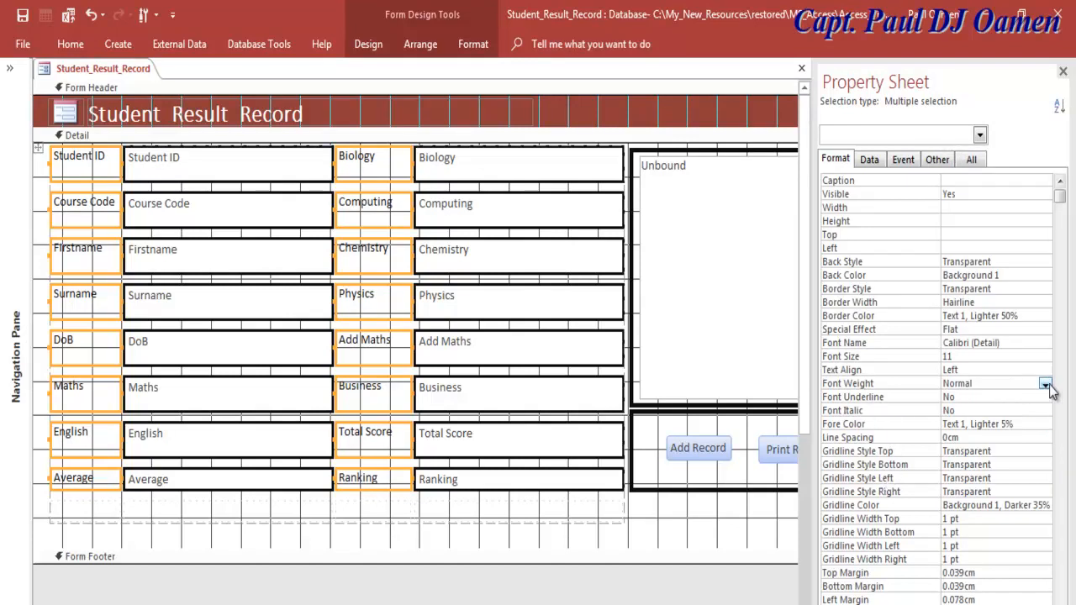
click(1047, 385)
click(967, 472)
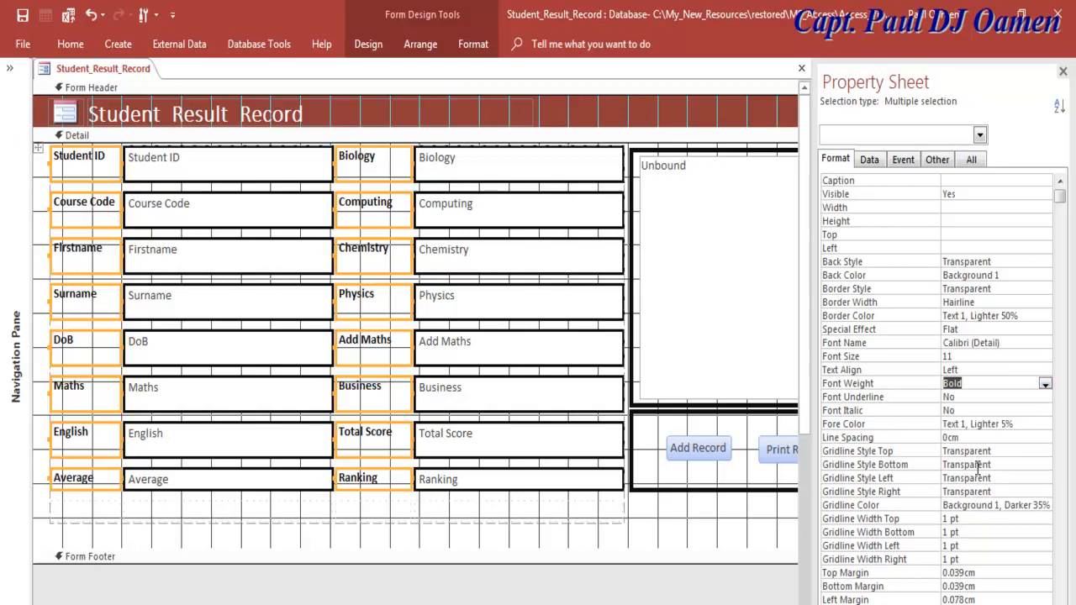
Step: Select all field text boxes in both columns, from Student ID to Ranking, and set their font weight to Bold
click(226, 174)
shift+click(210, 210)
shift+click(210, 256)
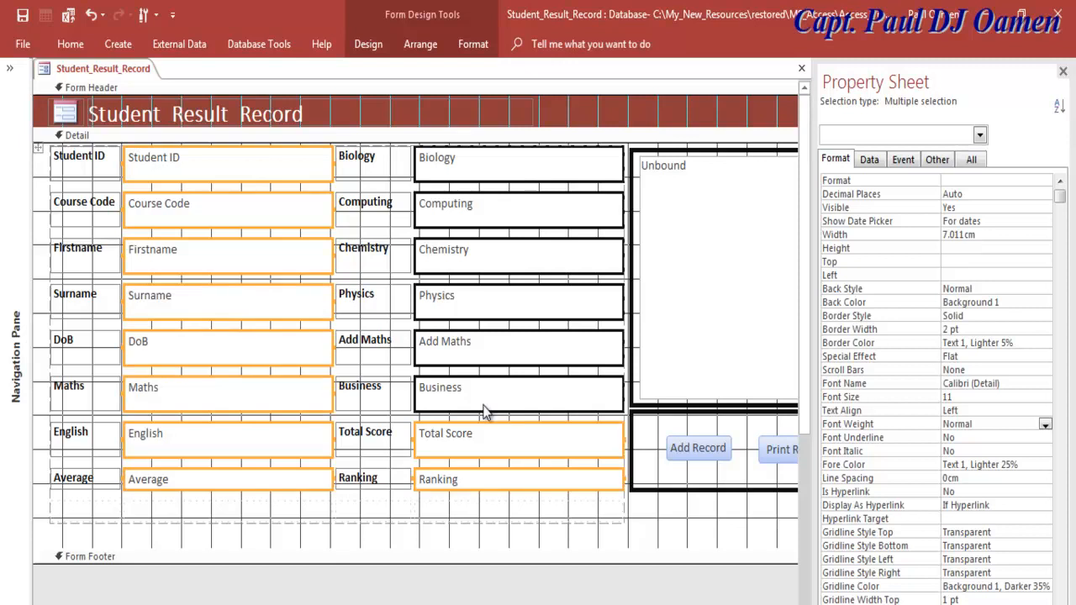
shift+click(482, 402)
shift+click(482, 351)
shift+click(473, 307)
shift+click(466, 269)
shift+click(463, 206)
shift+click(467, 167)
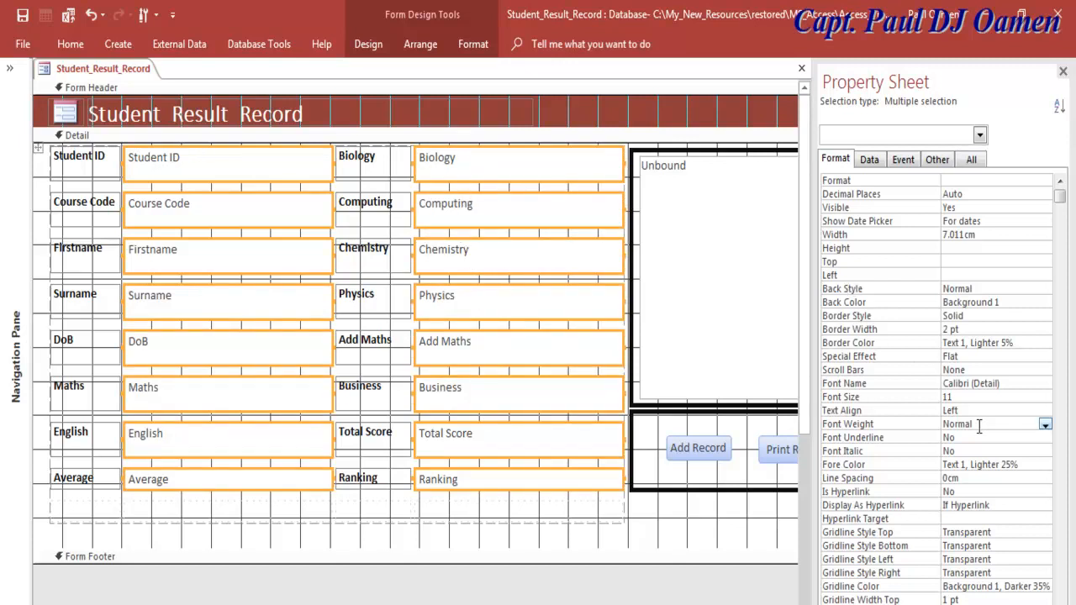
click(1045, 425)
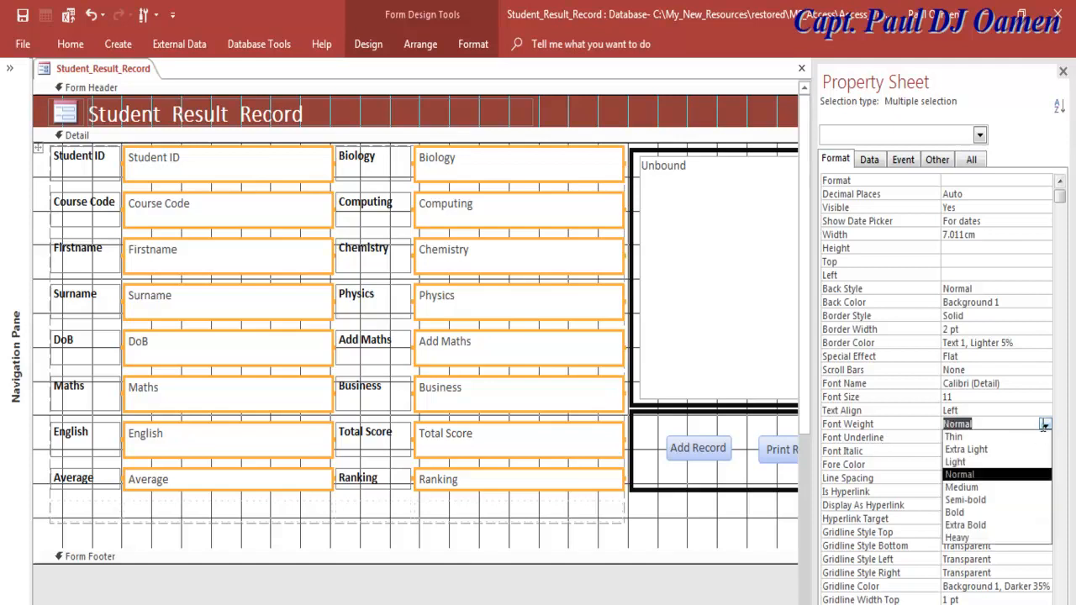
click(958, 512)
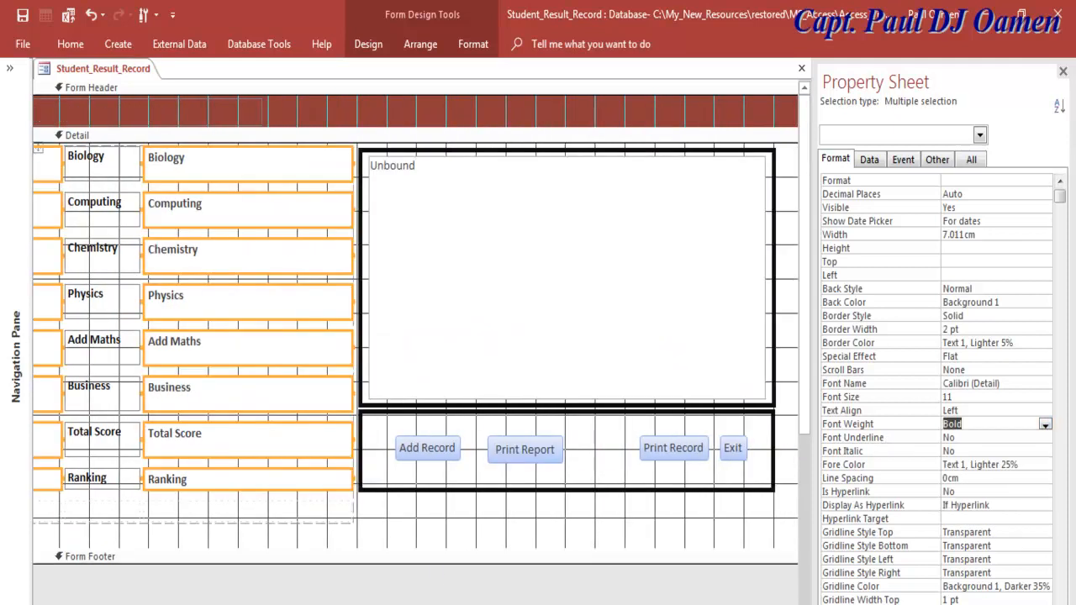
Step: Switch to Form View and enlarge the form area of the split form so the Average and Ranking boxes fit fully
drag(252, 604, 143, 603)
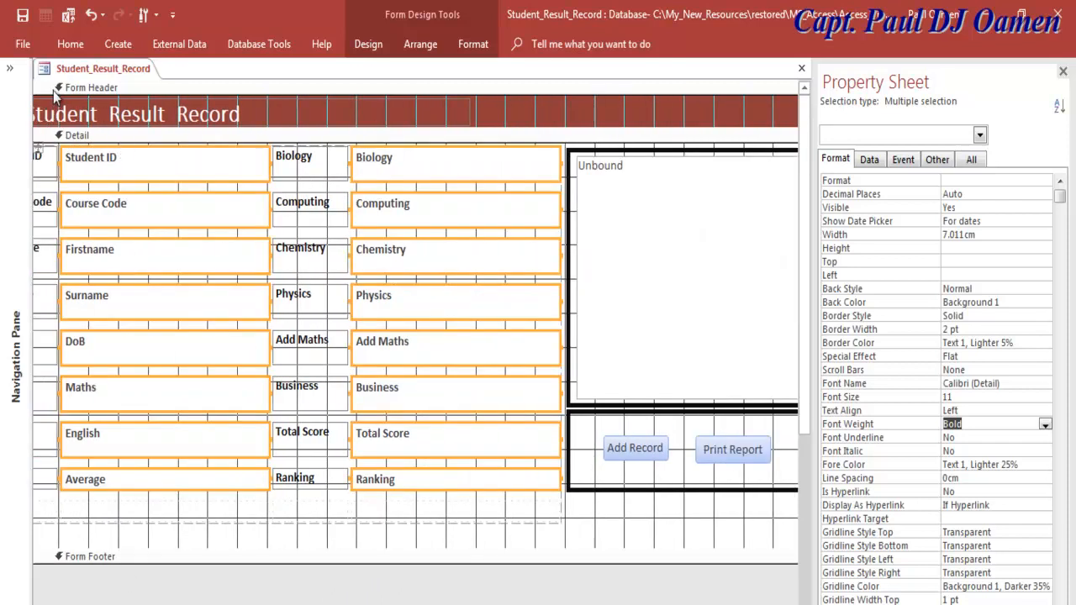
click(291, 547)
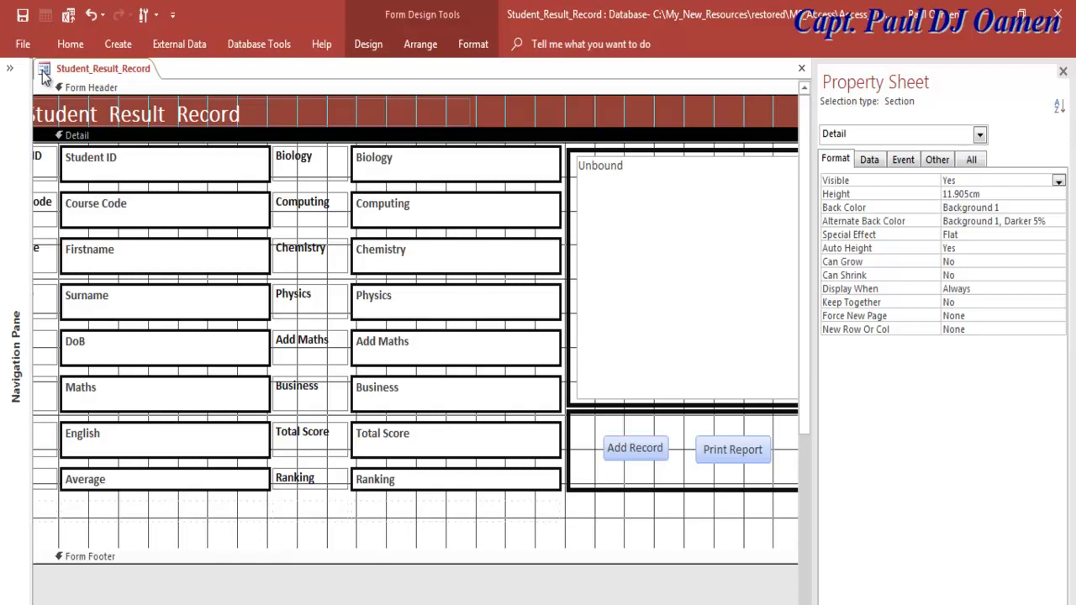
right_click(44, 74)
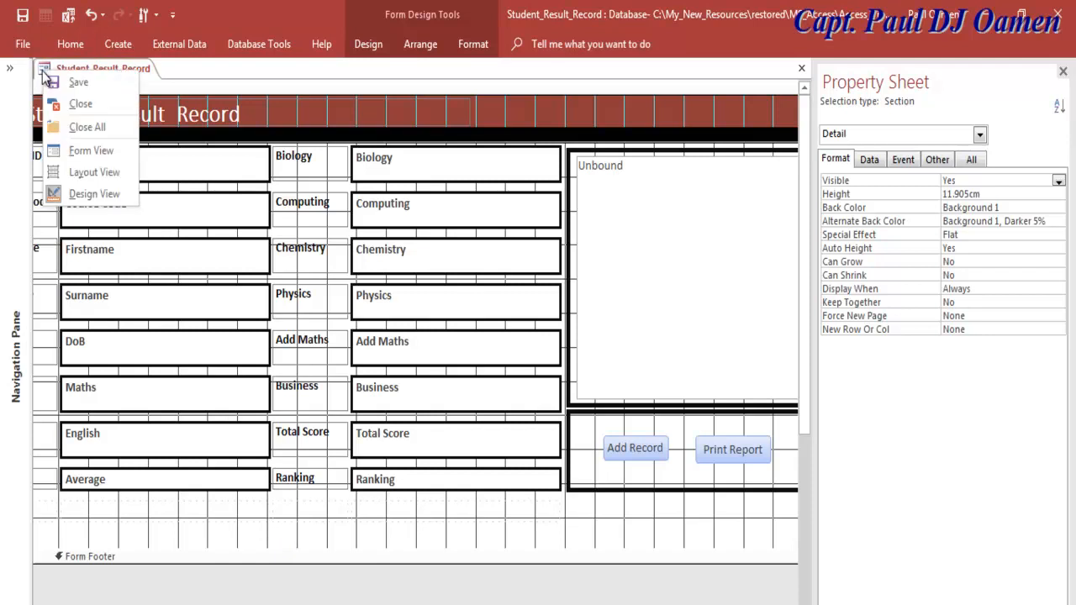
click(98, 155)
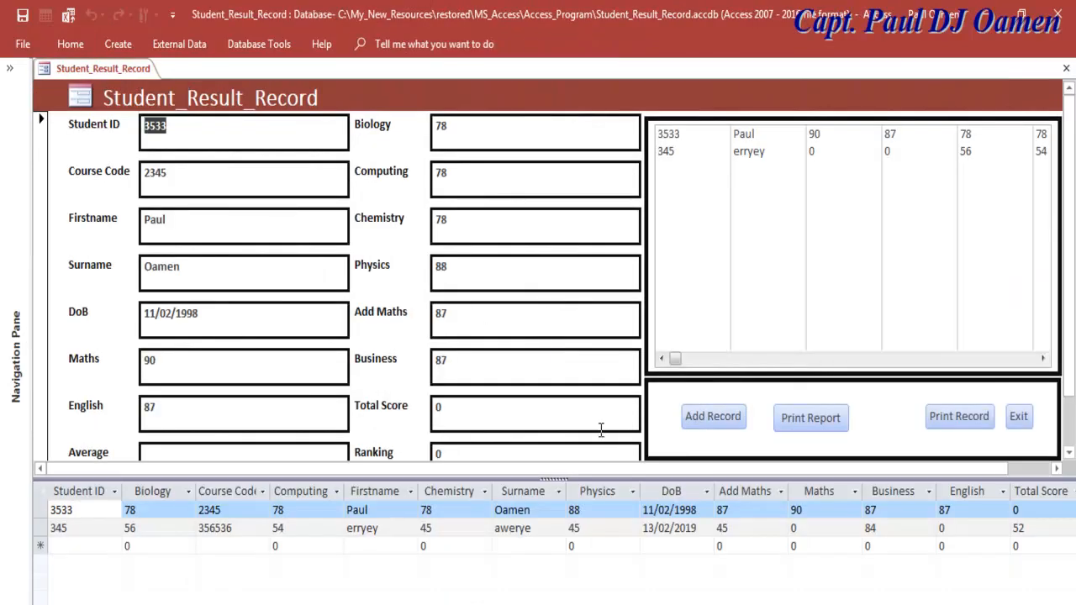
click(477, 421)
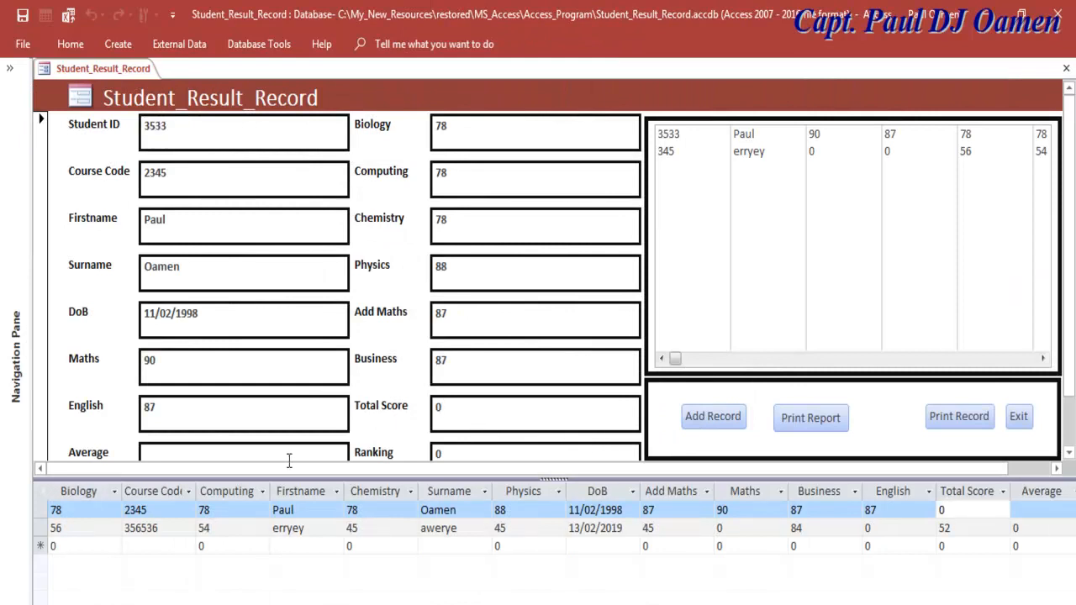
click(275, 459)
click(454, 457)
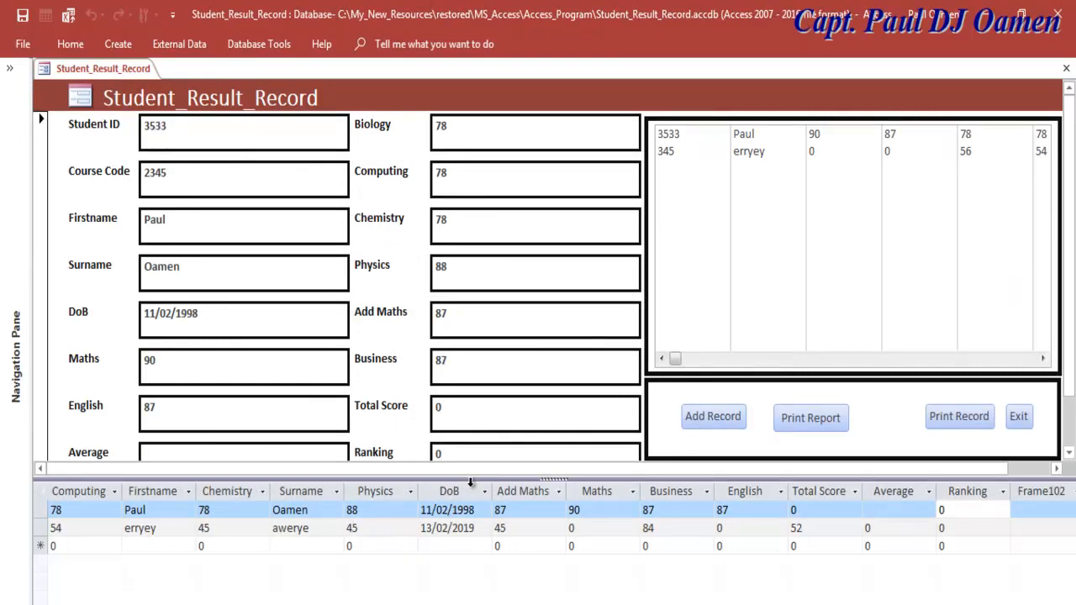
drag(471, 479, 473, 491)
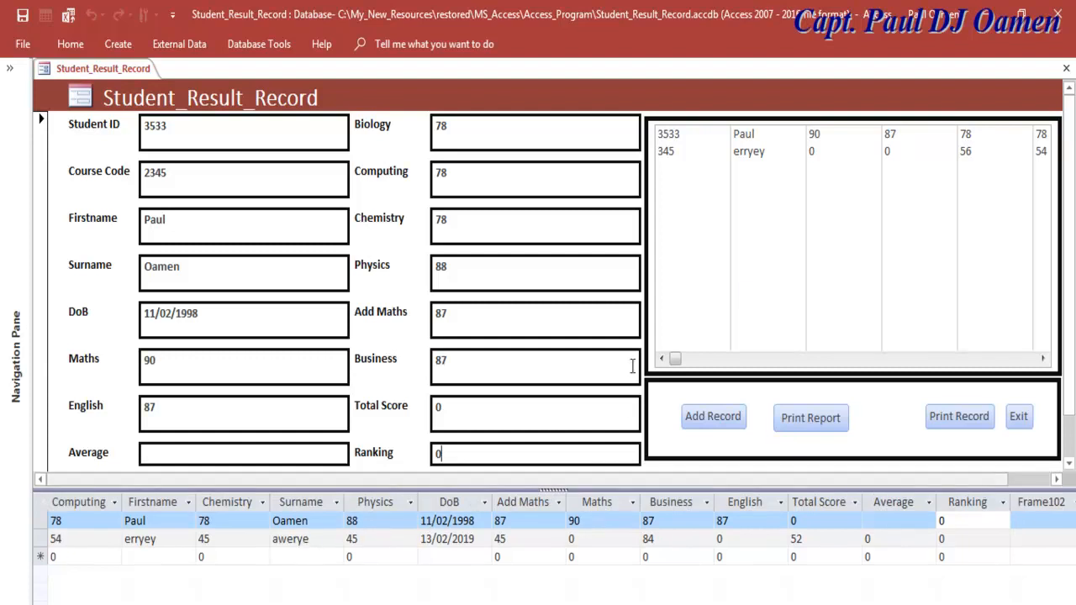
Step: Load the second record from the results list and replace its Firstname and Surname with the student's new first name and surname
click(764, 154)
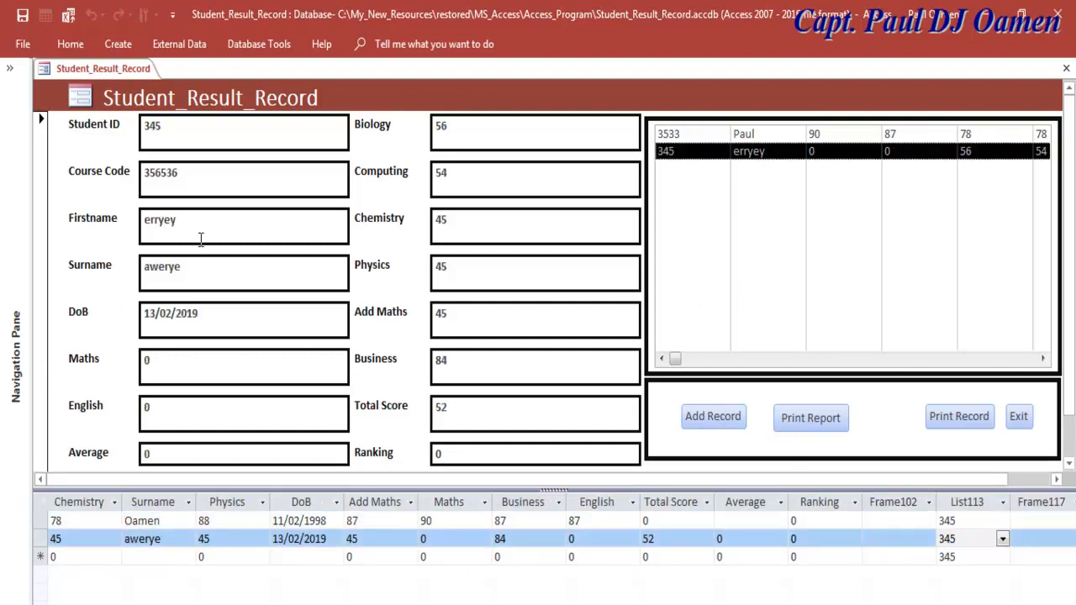
click(171, 217)
click(110, 221)
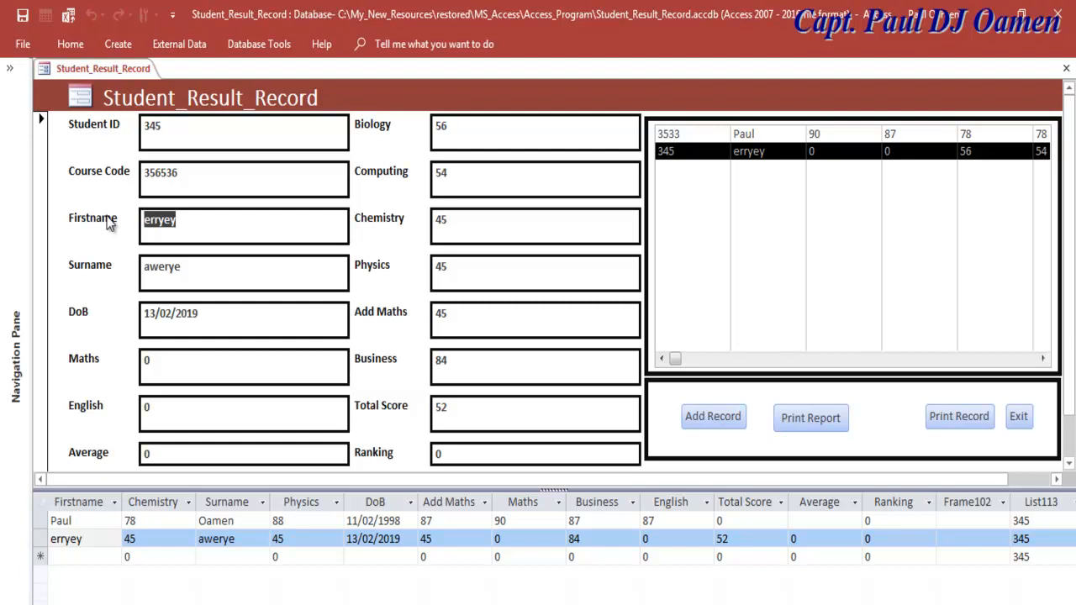
text(Peter)
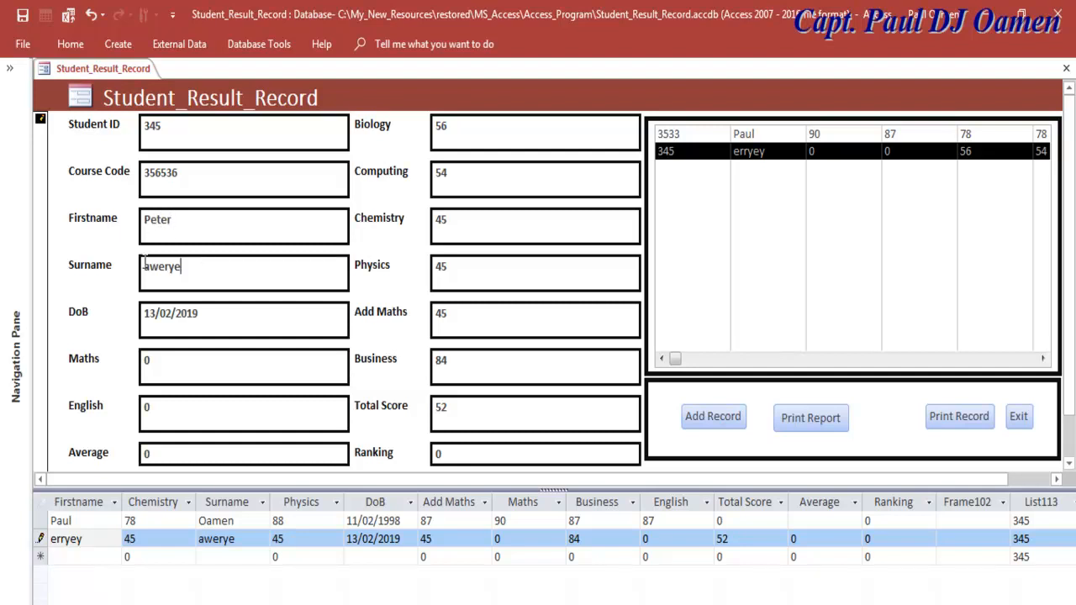
click(107, 266)
text(Park)
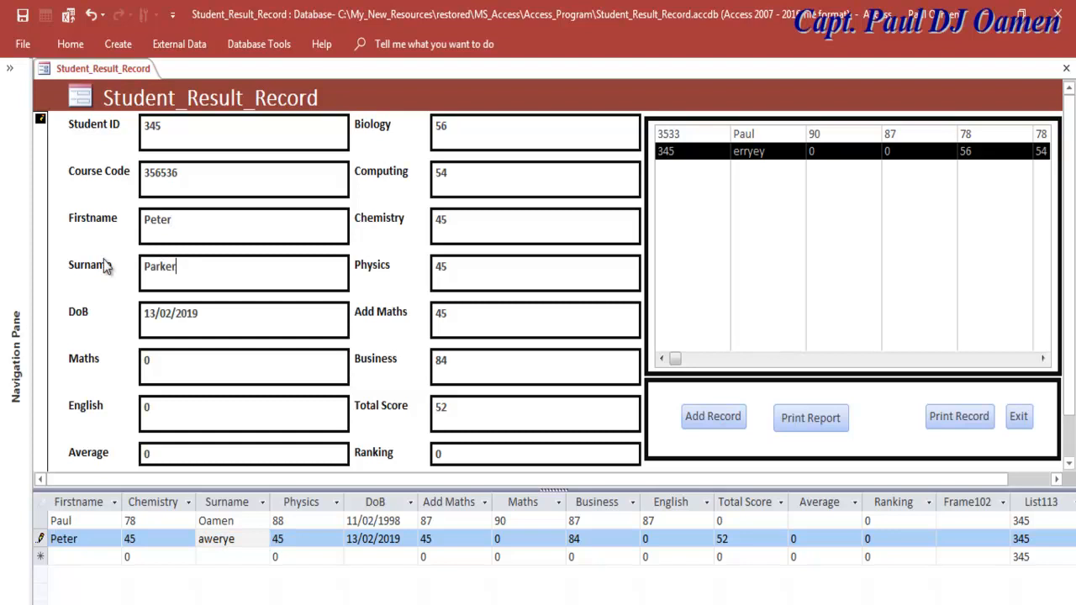
Step: Save the edited student record by moving to the first datasheet row, and return to the second row
click(728, 176)
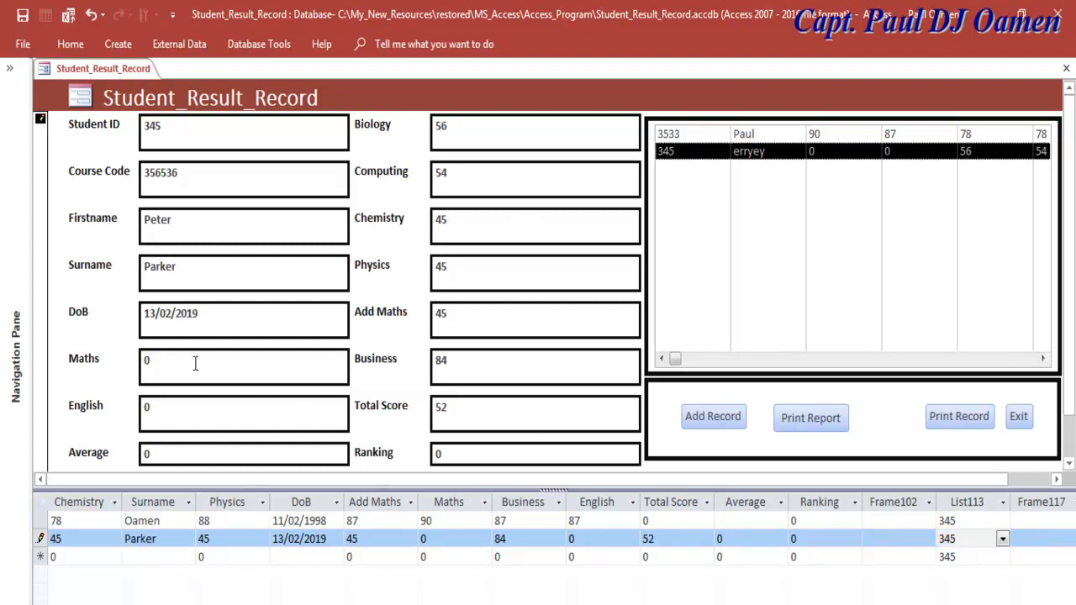
click(948, 521)
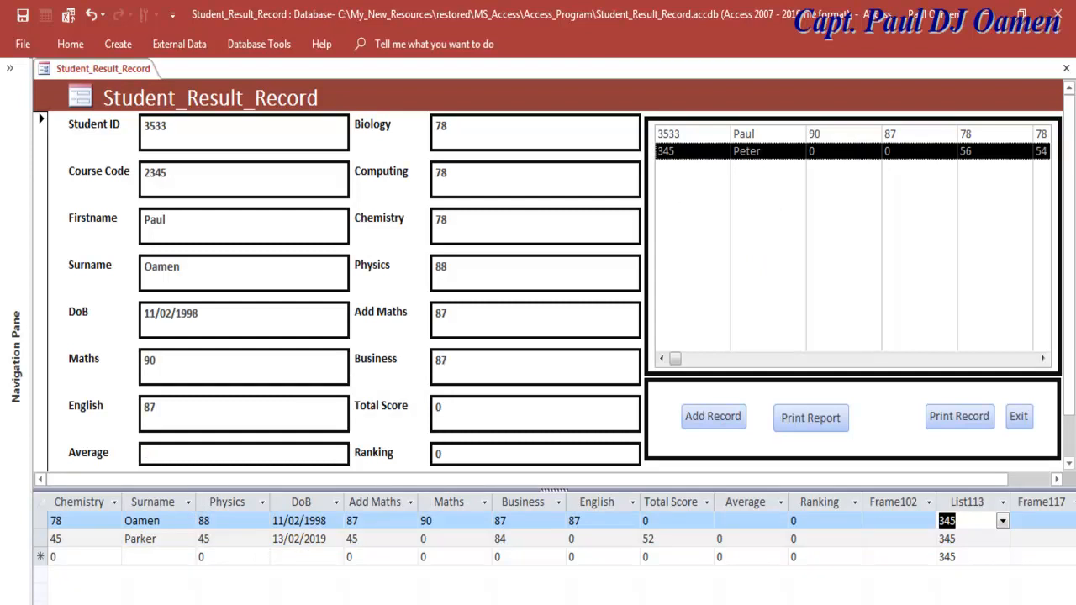
click(947, 539)
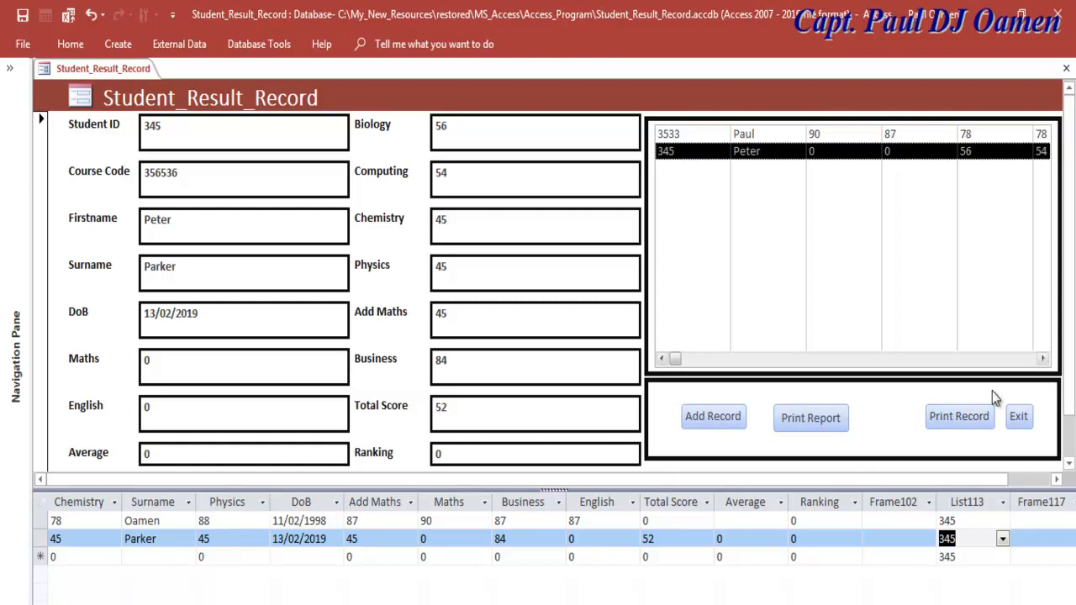
Step: Switch to Design View and move the Print Report and Add Record buttons closer to Print Record, freeing space before Add Record
right_click(42, 70)
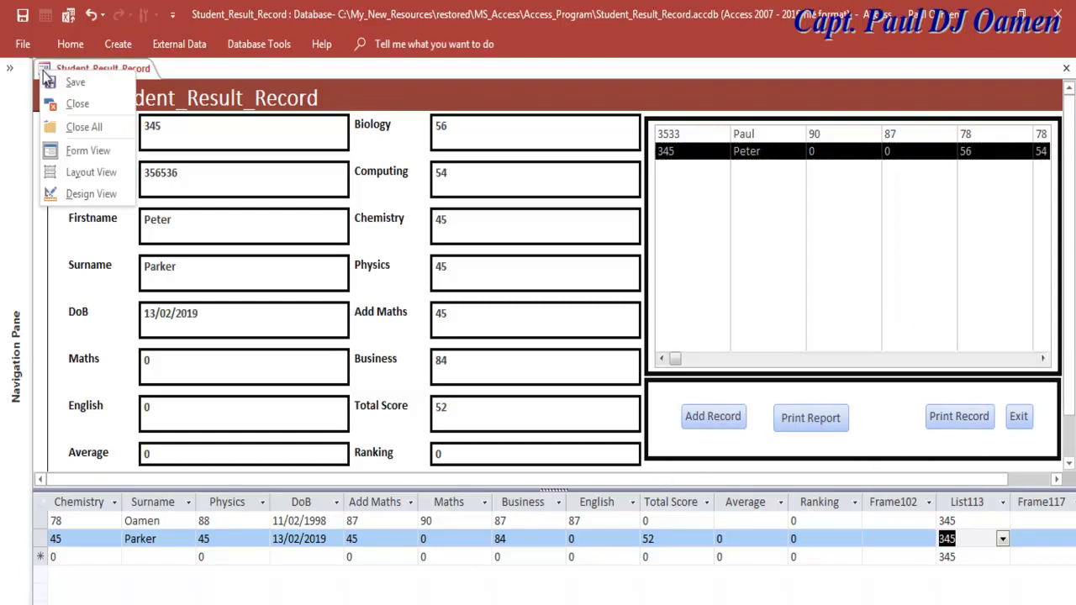
click(90, 193)
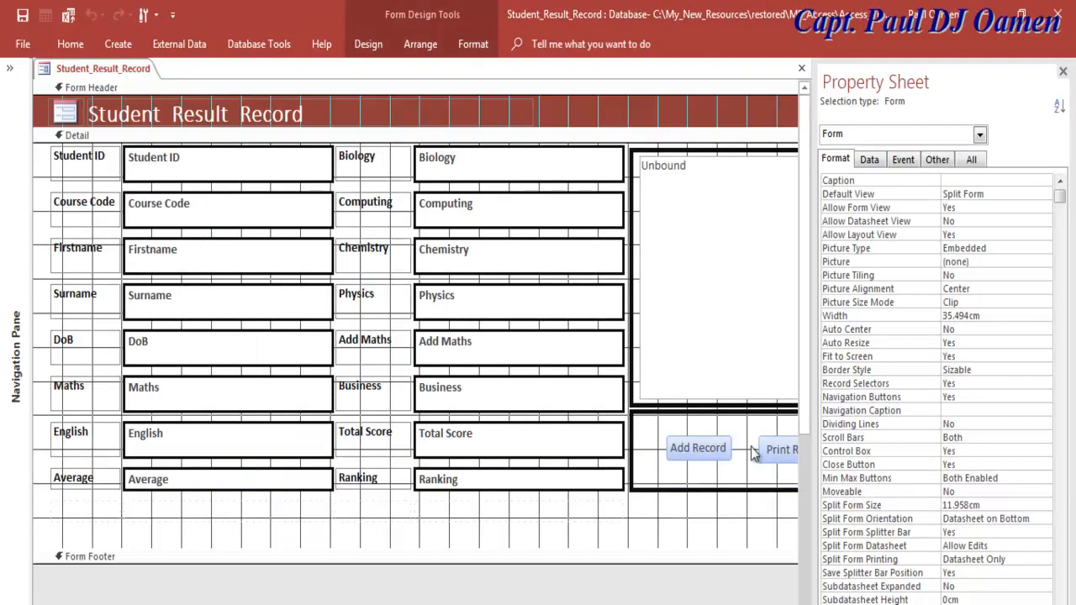
scroll(415, 345, right, 5)
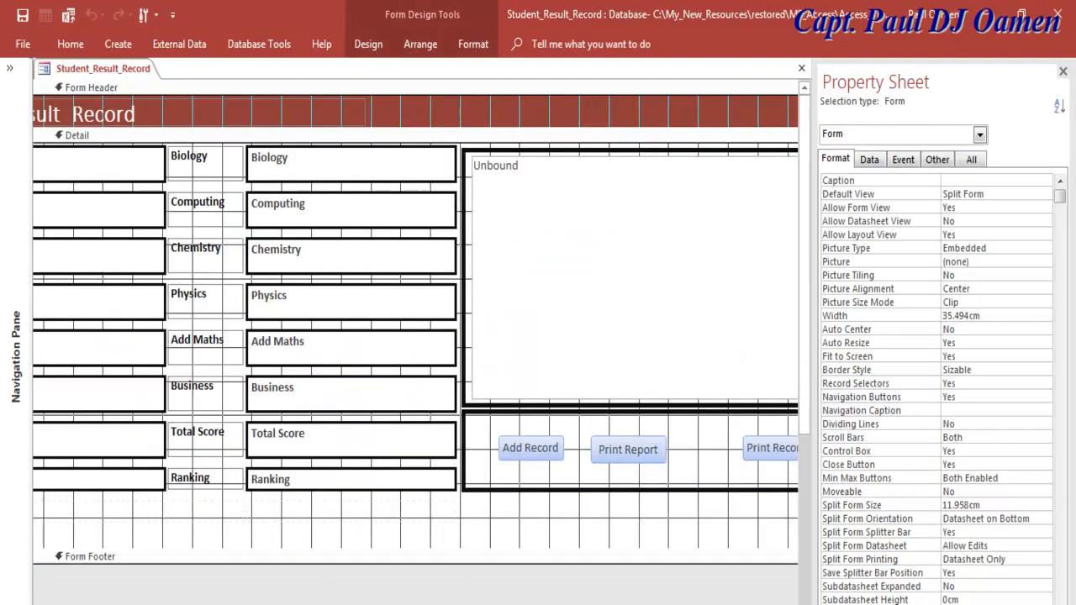
click(480, 454)
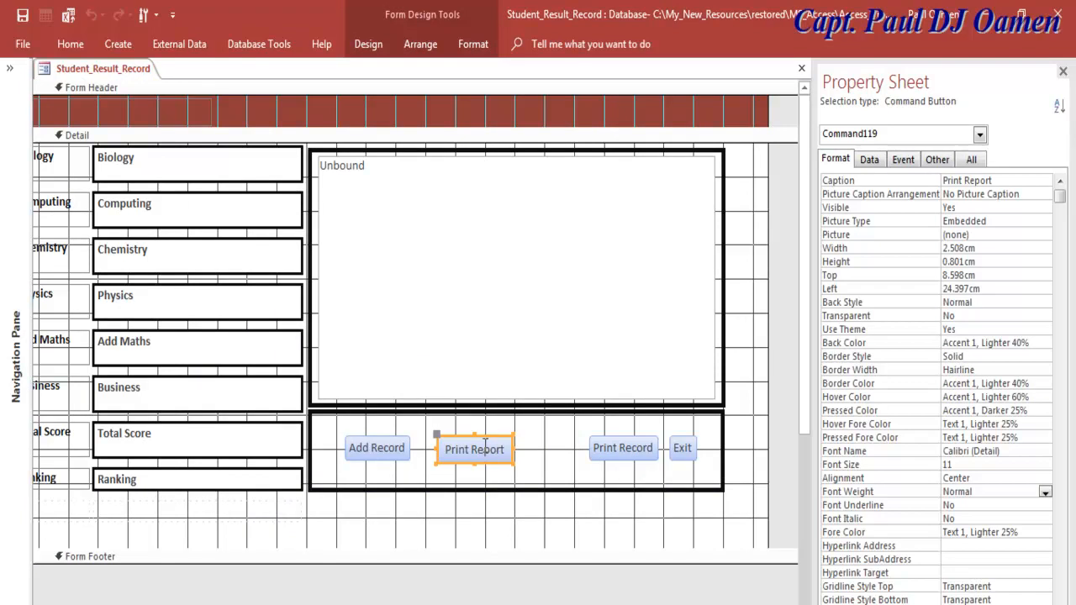
click(456, 433)
click(454, 442)
drag(437, 434, 484, 435)
click(366, 456)
drag(346, 436, 415, 440)
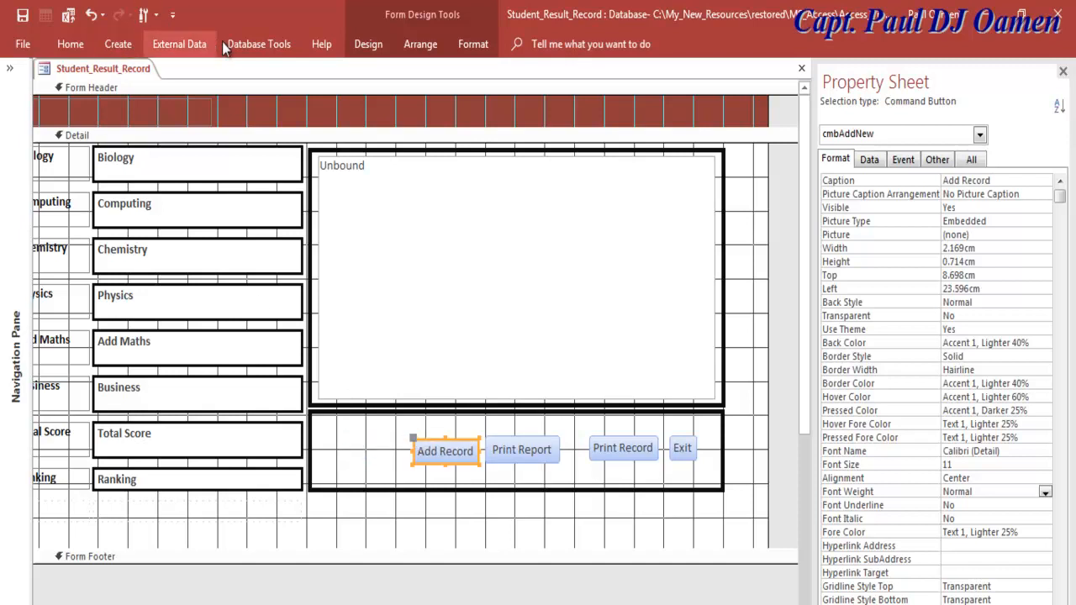
Step: Draw a command button about 2.8 cm wide and 1 cm high in the free space before Add Record, cancelling its wizard
click(370, 47)
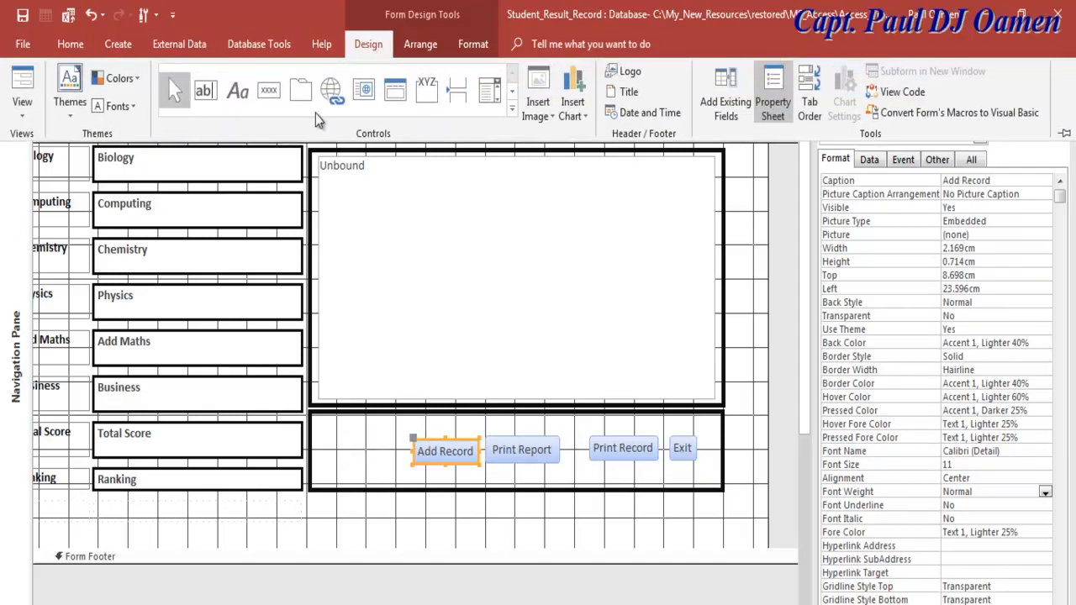
click(269, 94)
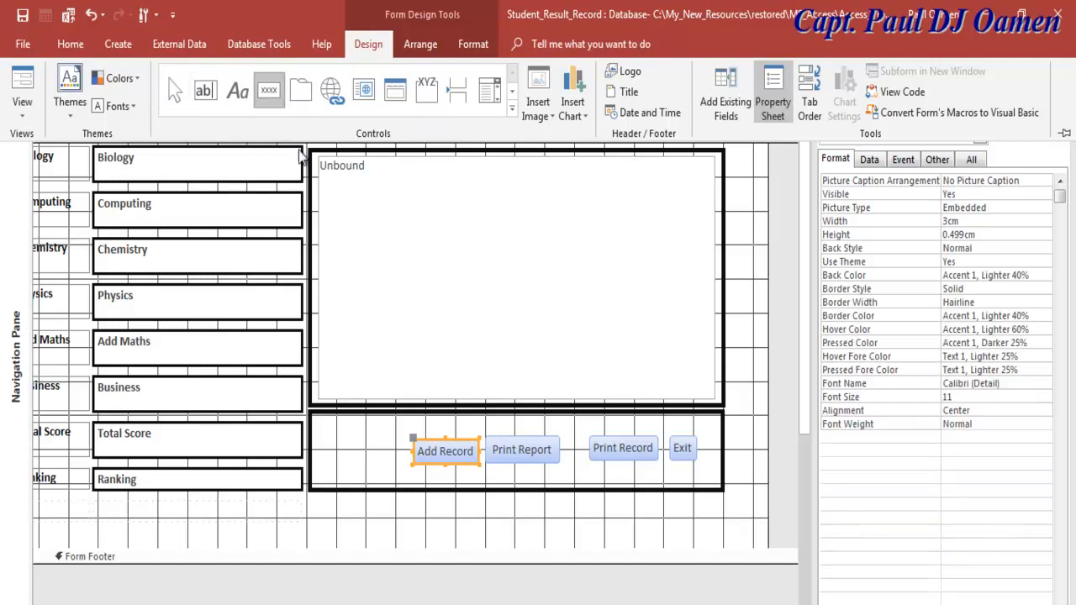
click(326, 438)
drag(321, 432, 403, 467)
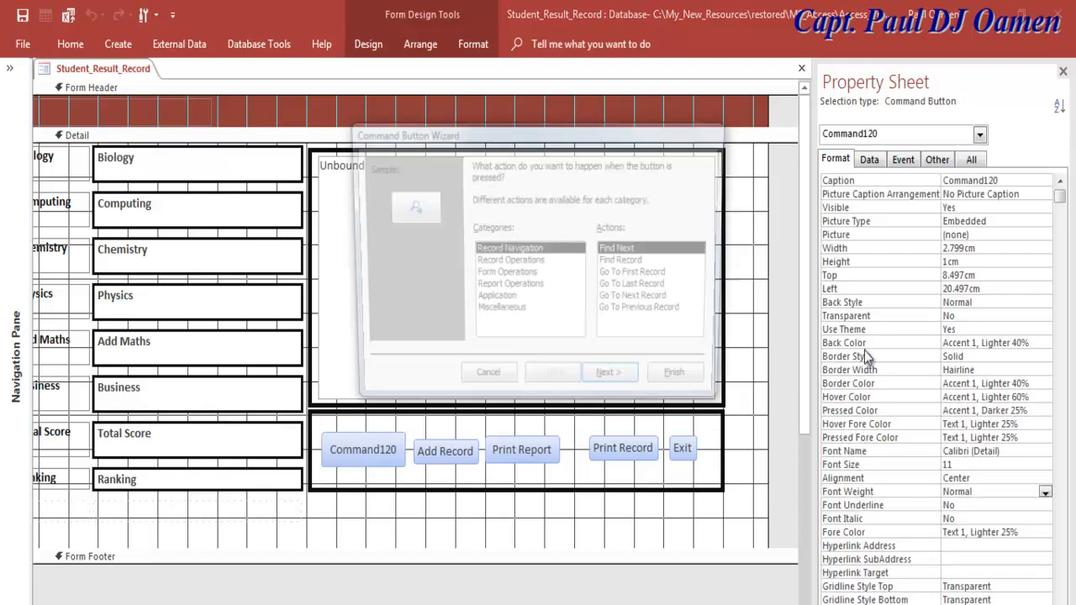
click(484, 384)
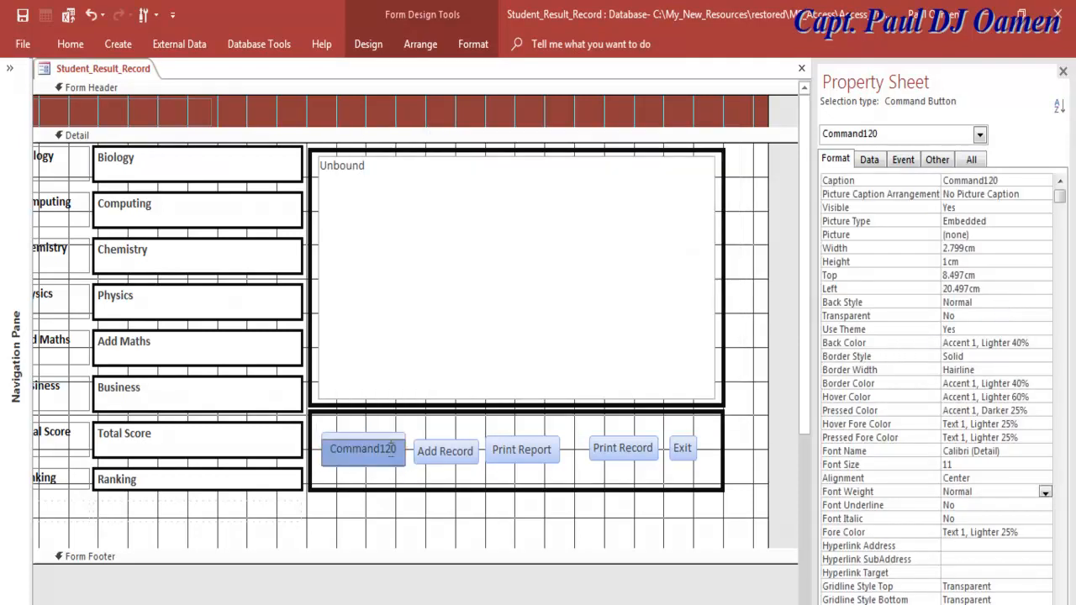
Step: Replace the new command button's caption with Calculate
drag(397, 449, 321, 458)
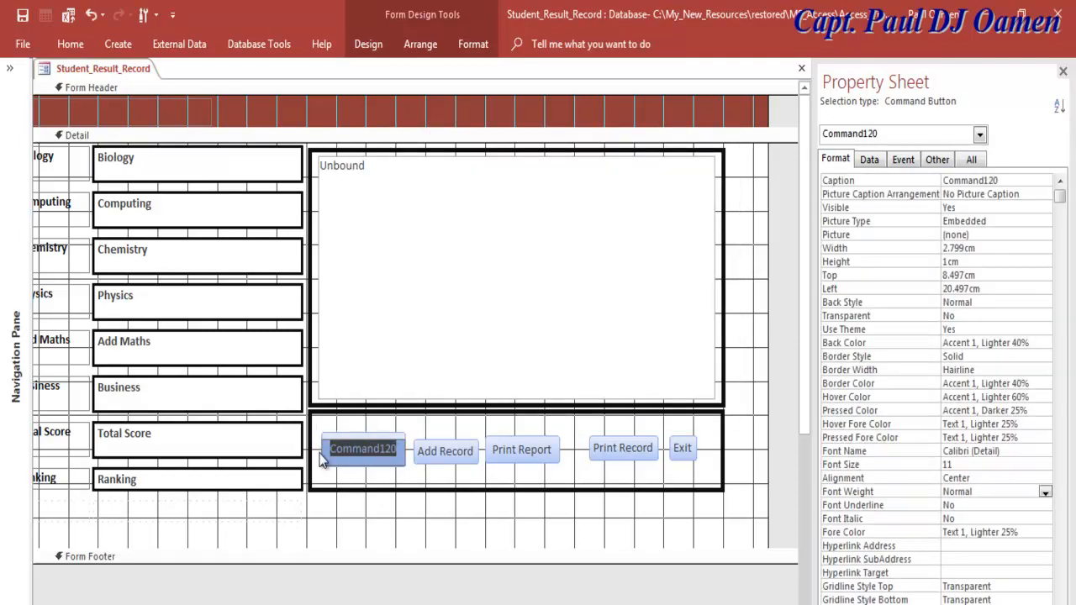
text(Cal)
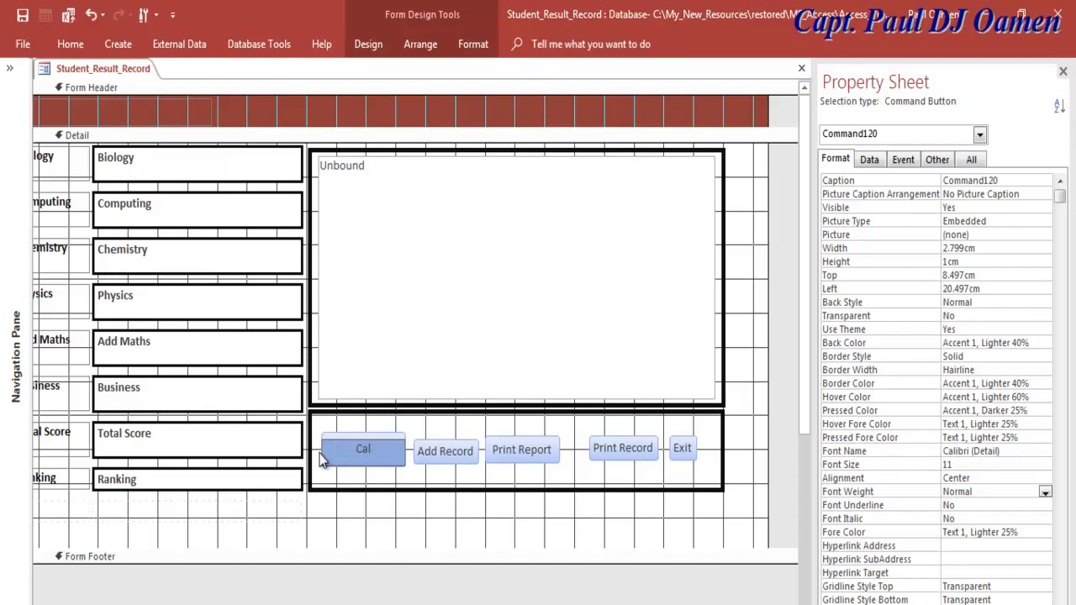
text(culate)
click(649, 521)
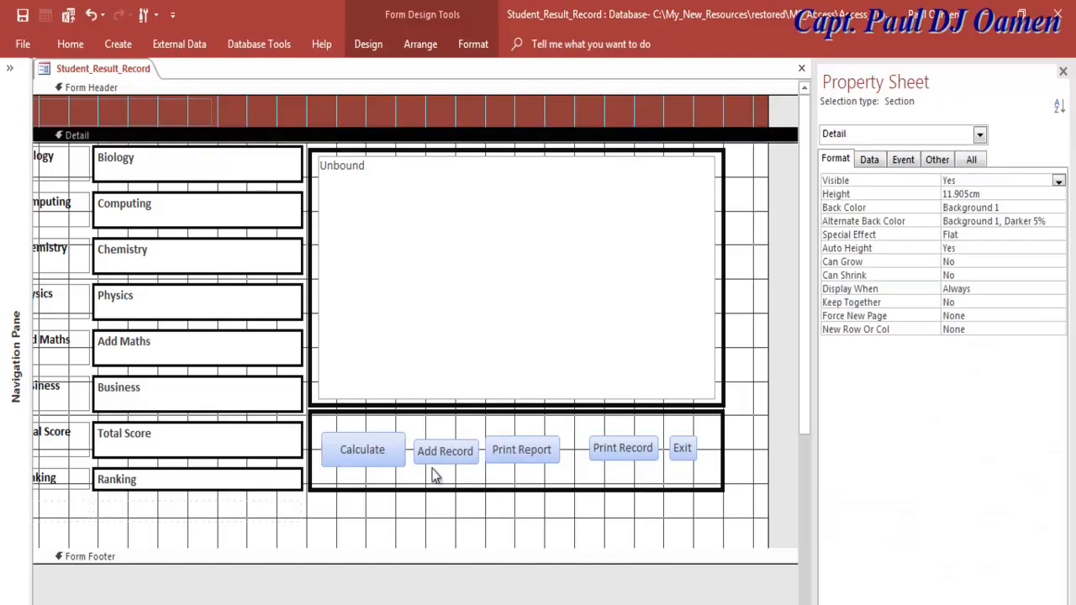
Step: Set the Calculate button's Name property to cmbCalculate
click(387, 467)
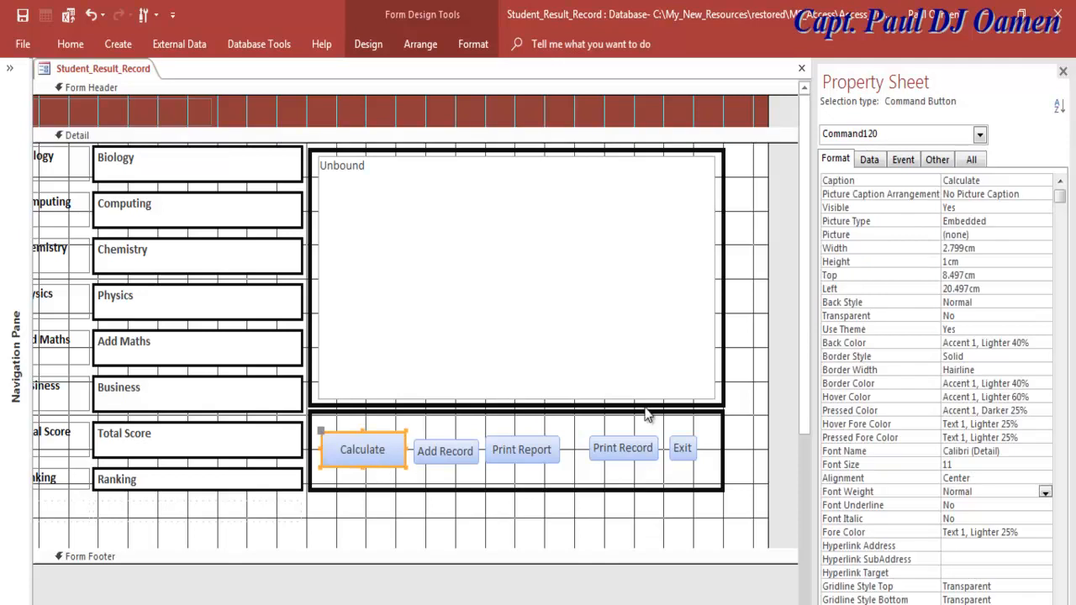
click(975, 160)
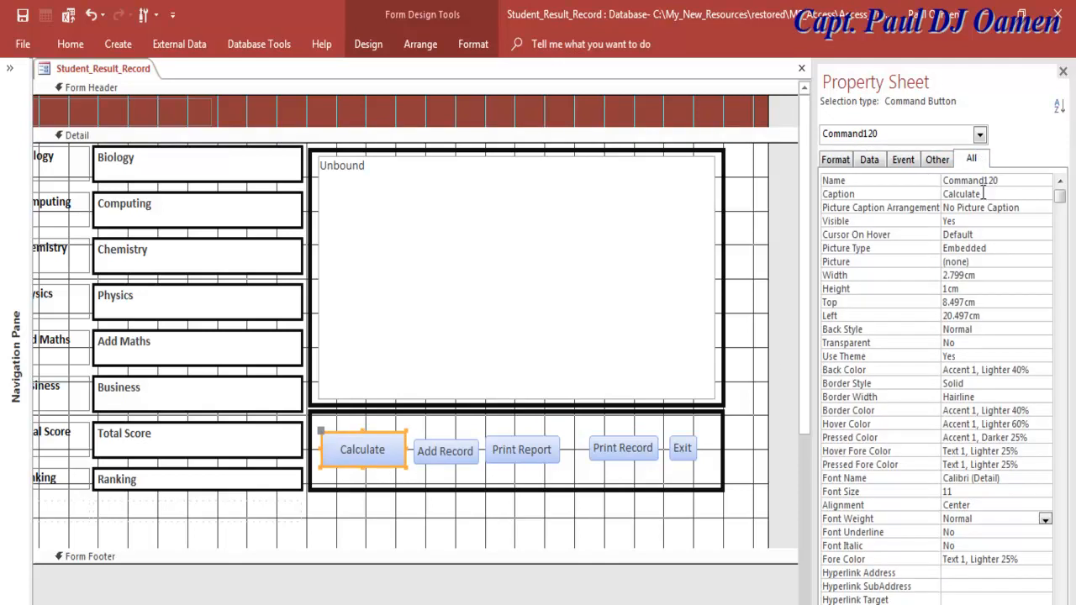
click(916, 181)
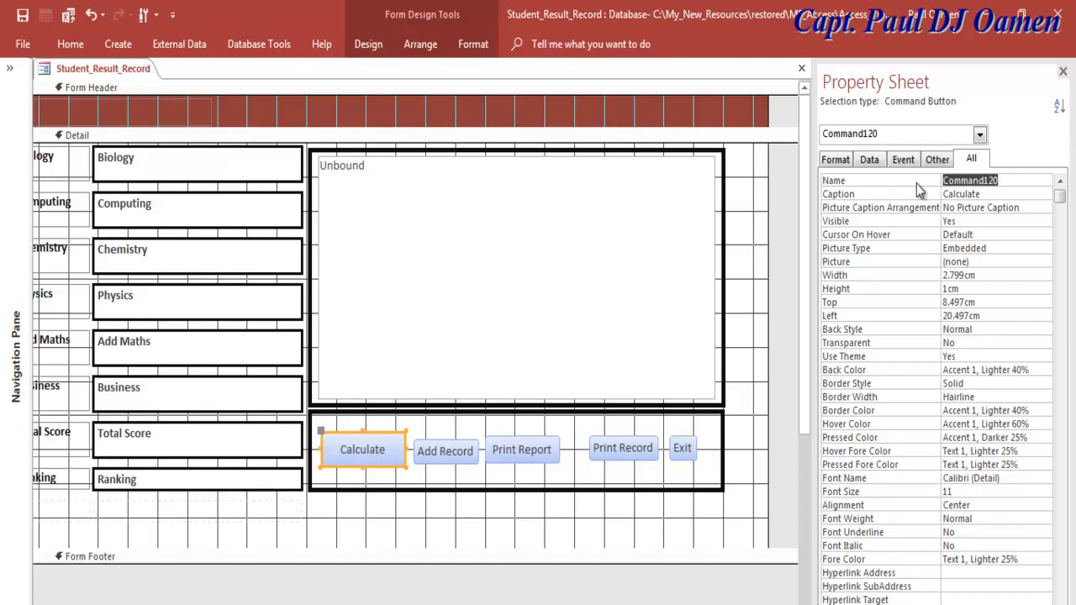
text(cmbCalculate)
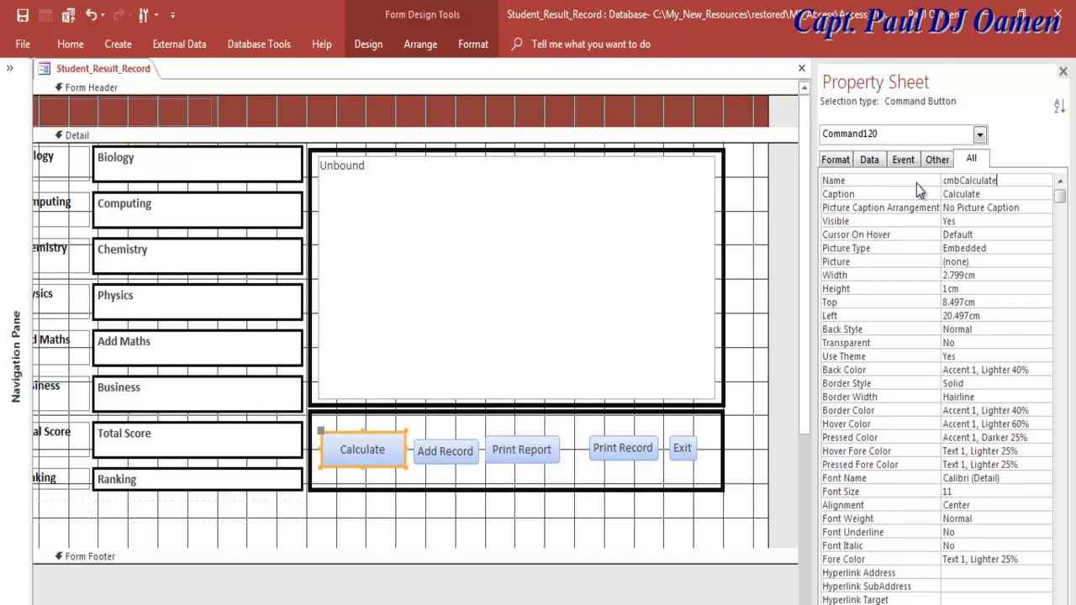
key(Return)
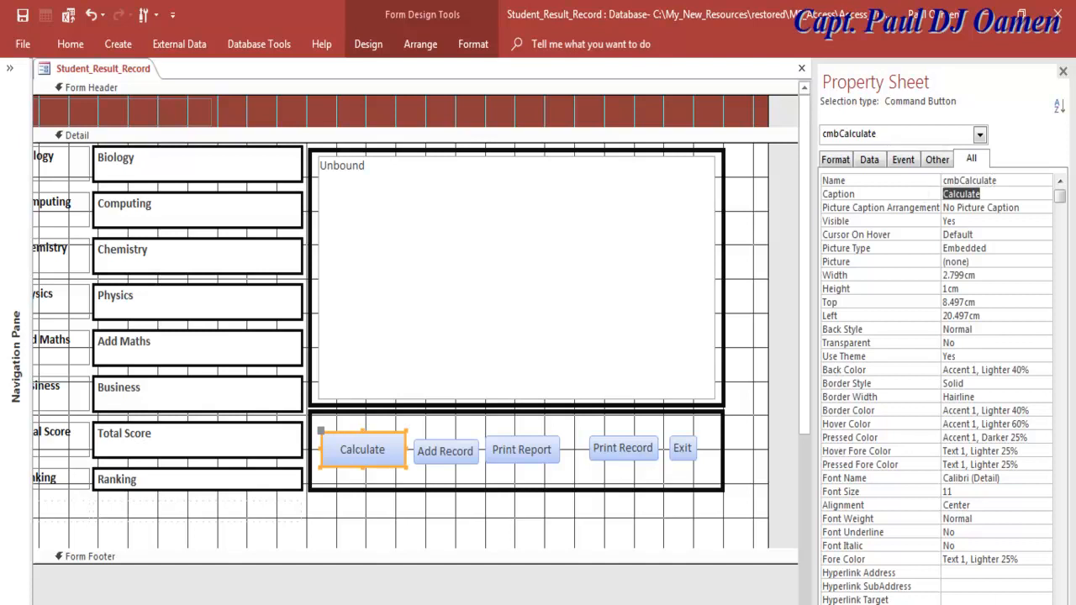
click(343, 532)
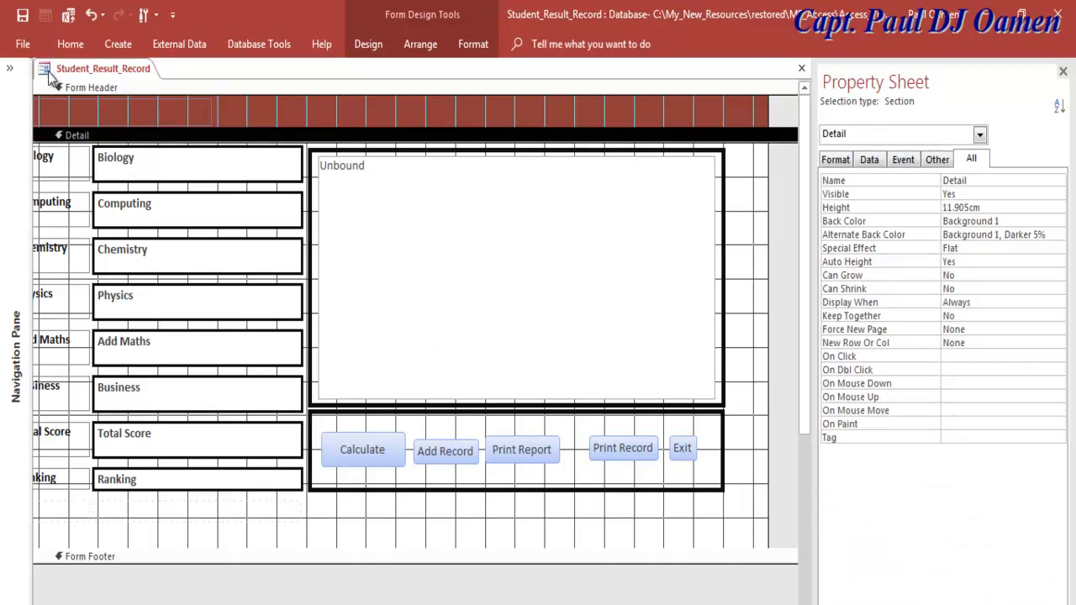
Step: Switch to Form View, start a new record, and enter the student's ID number and Course Code 12323
right_click(47, 74)
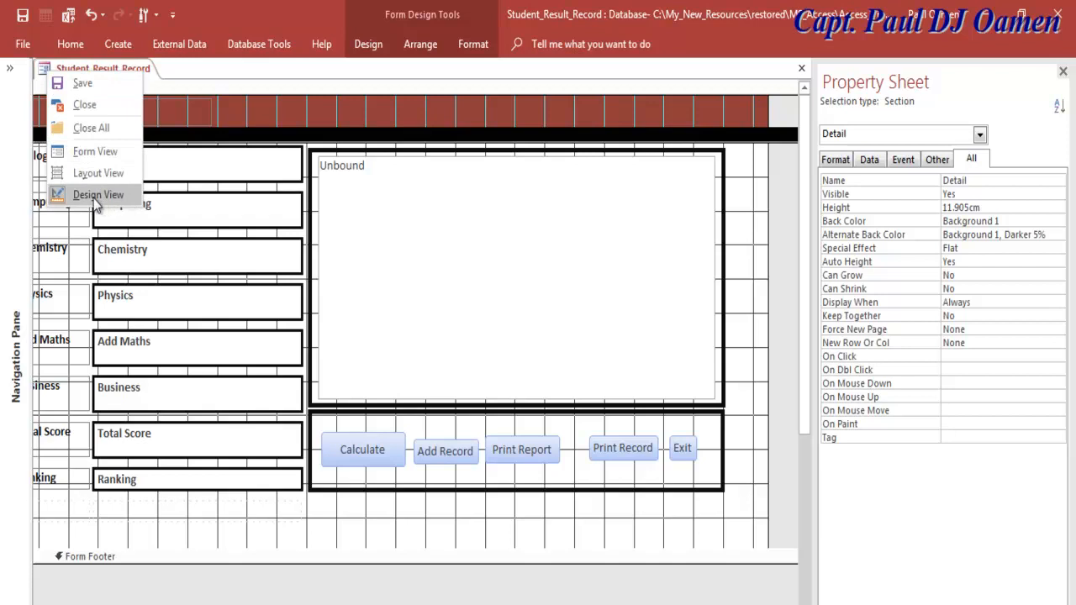
click(95, 152)
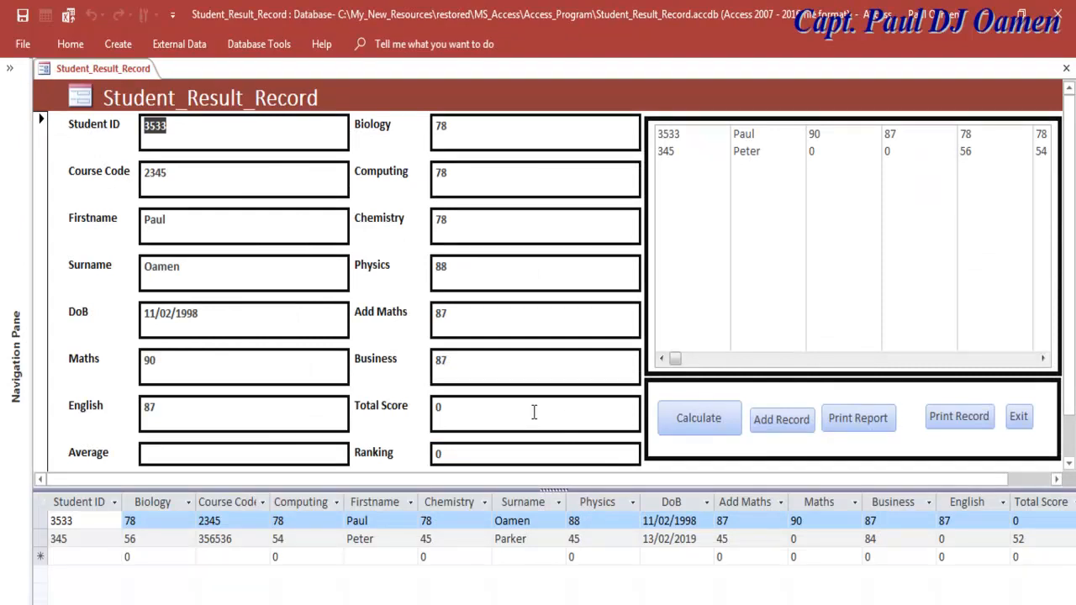
click(782, 422)
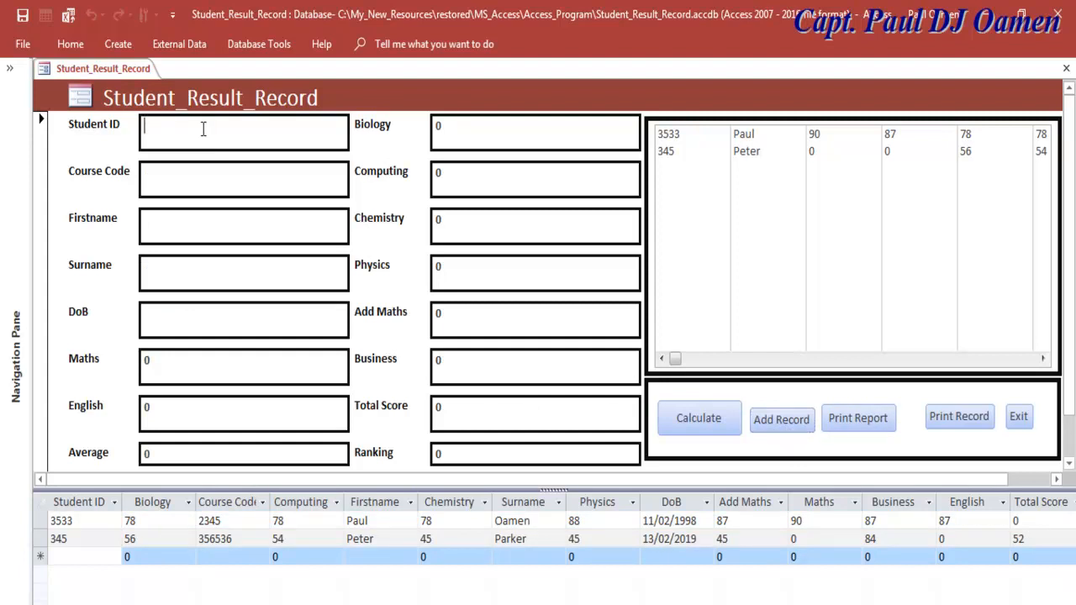
text(24542)
click(195, 180)
text(12323)
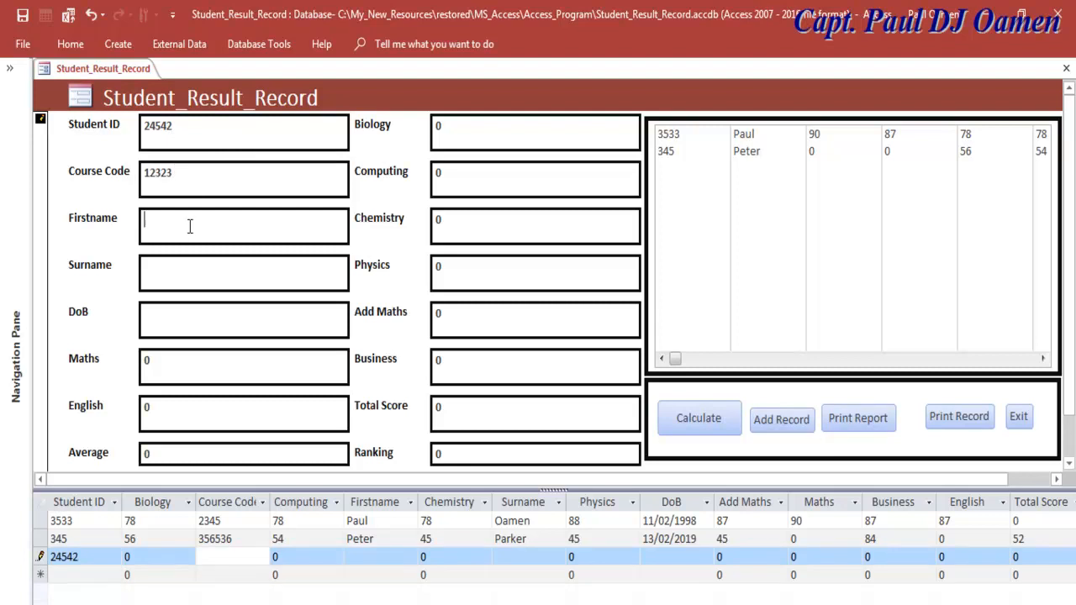
Step: Fill in the new student's first name, surname and date of birth
click(190, 226)
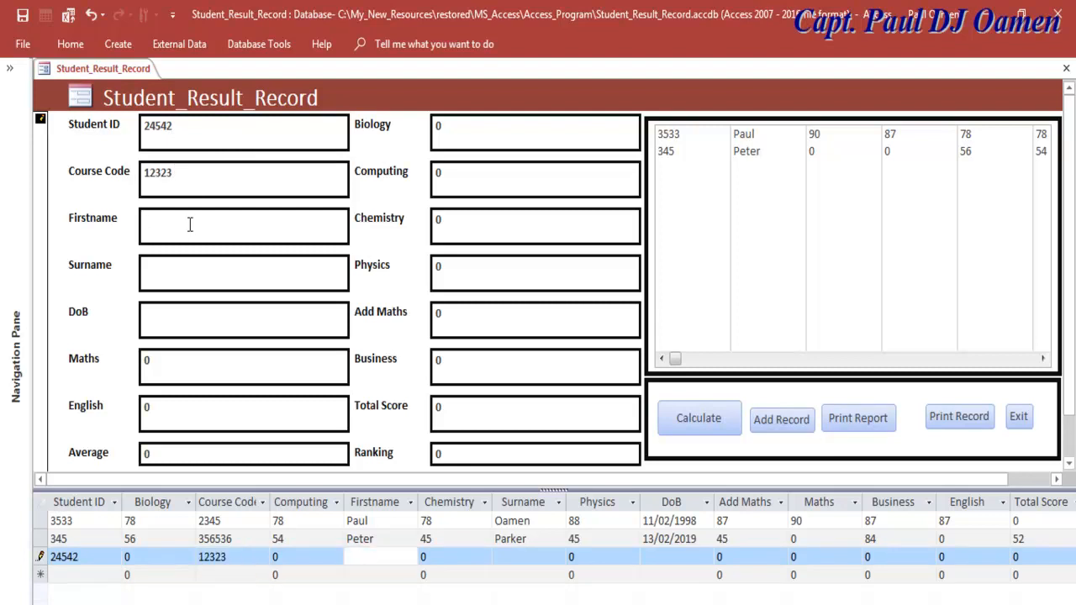
text(Mary)
click(190, 274)
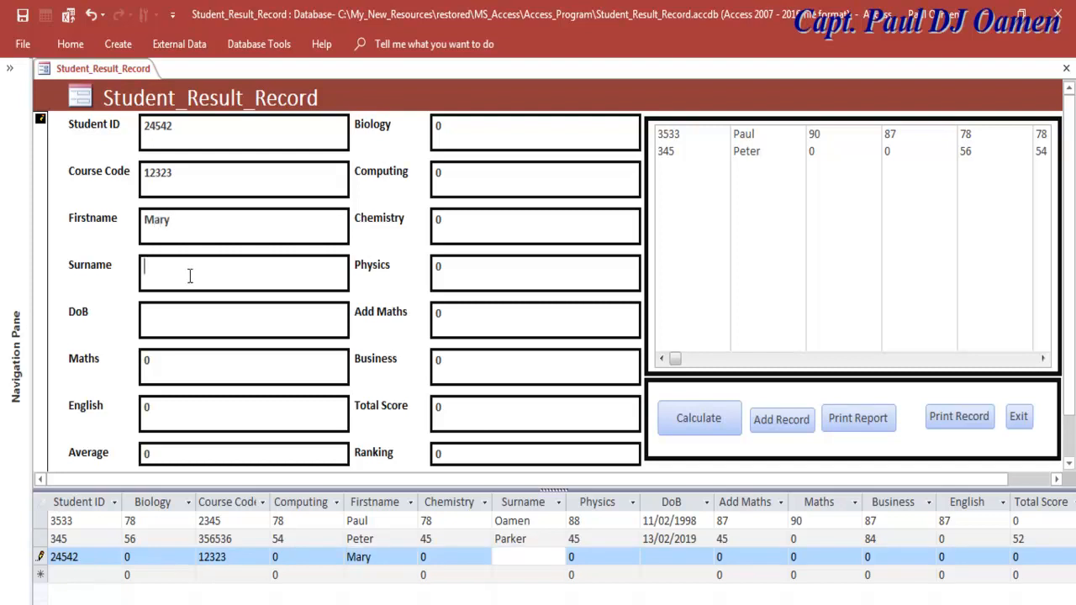
text(Moorelap)
click(224, 324)
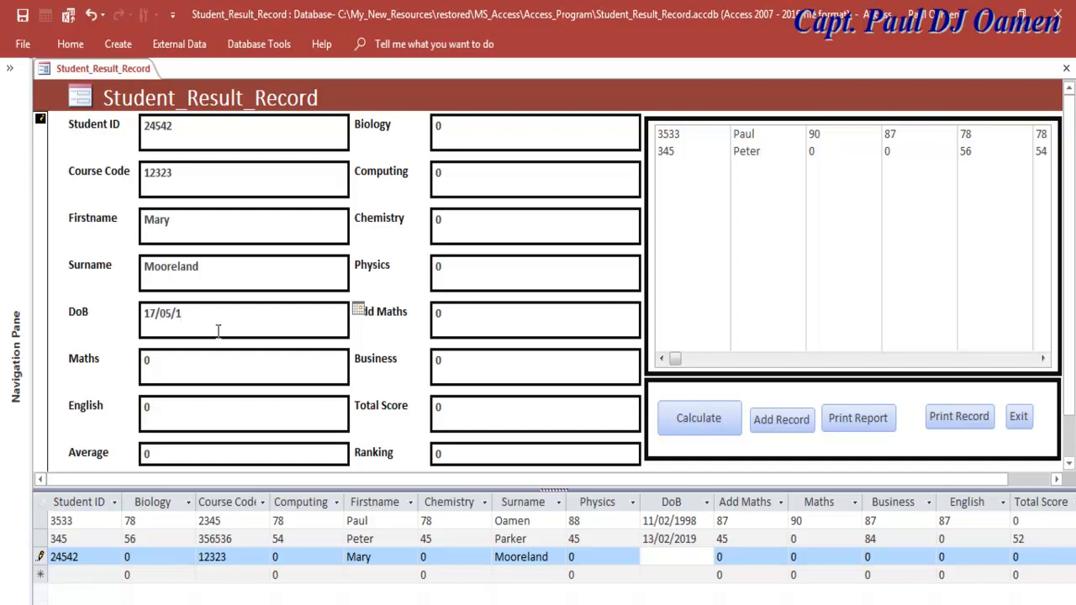
text(997)
Step: Enter the new student's scores of 67 for Maths and 45 for English
key(Tab)
text(657)
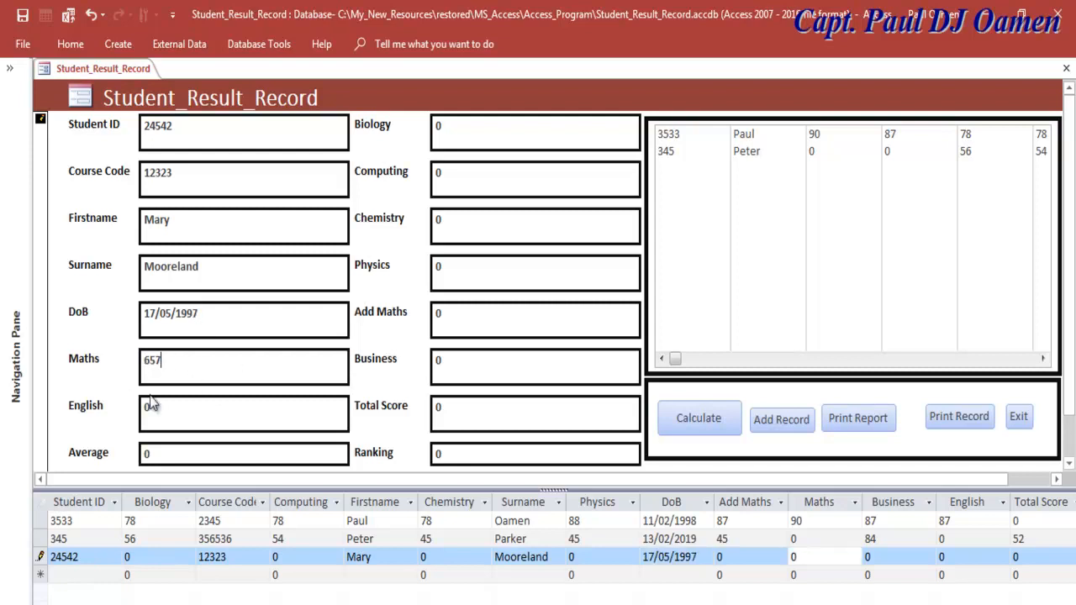
click(178, 404)
drag(171, 357, 110, 361)
text(67)
double_click(150, 409)
text(45)
Step: Enter the new student's scores of 45 for Biology, 67 for Computing and 67 for Chemistry
click(466, 124)
text(45)
click(461, 173)
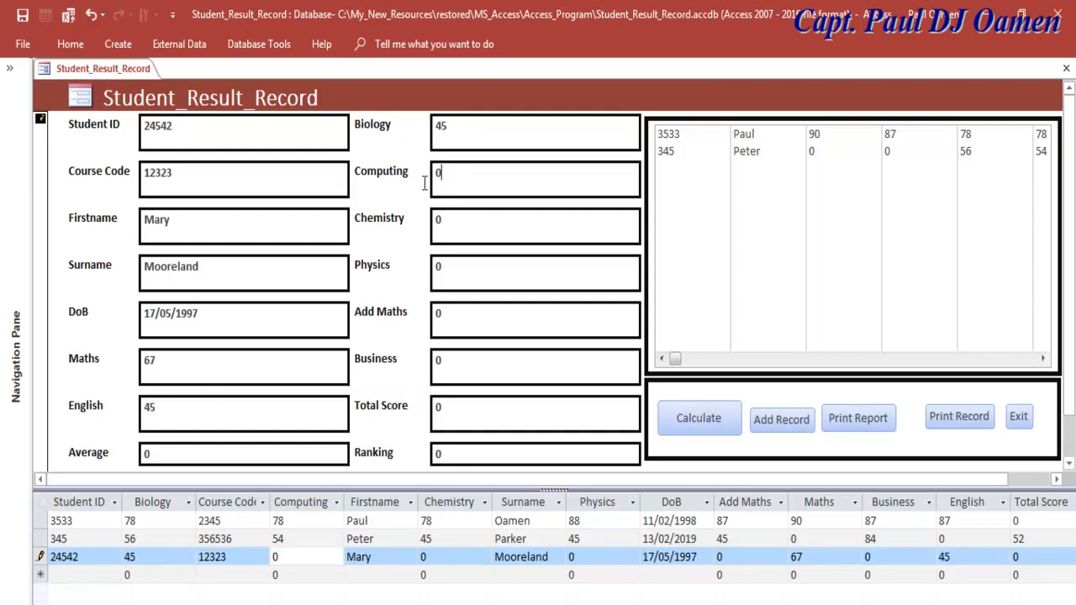
click(422, 178)
text(67)
double_click(459, 228)
text(67)
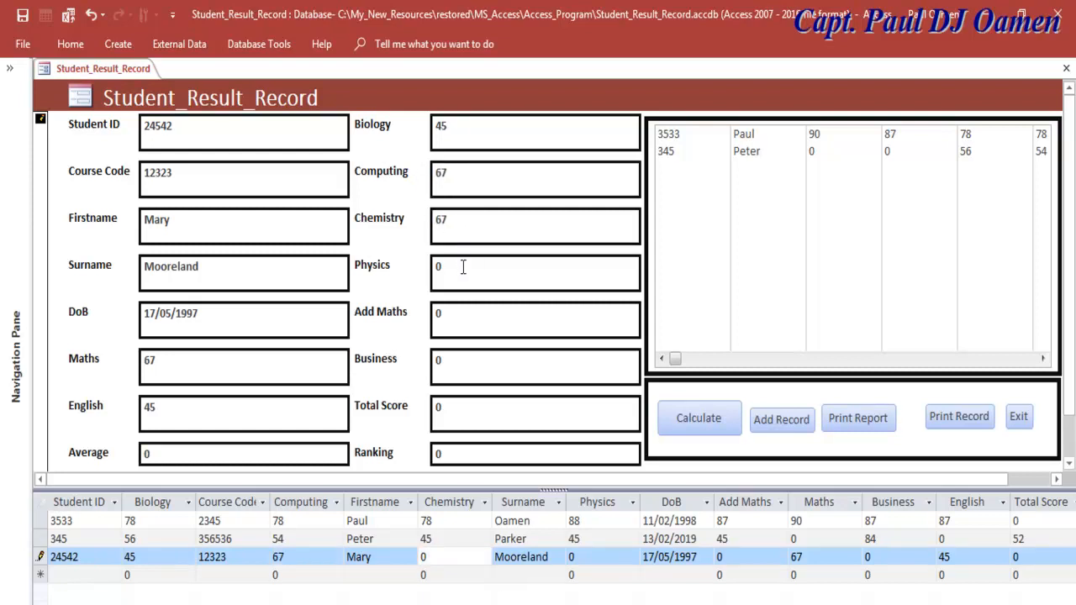
Step: Enter the new student's scores of 67 for Physics, 55 for Add Maths and 44 for Business
click(420, 267)
text(67)
click(421, 318)
text(55)
click(432, 358)
text(44)
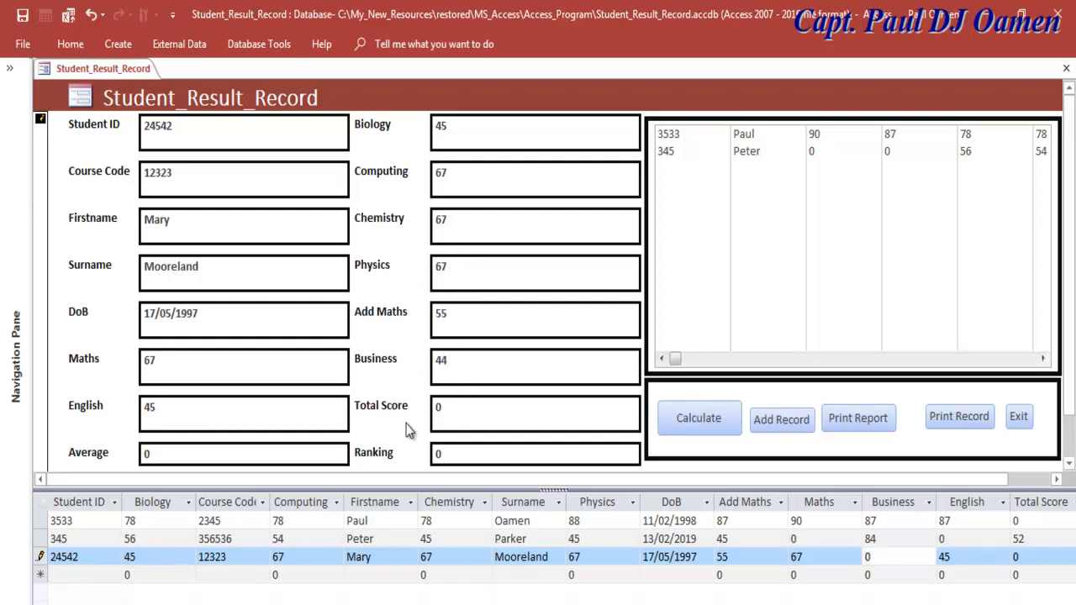
click(504, 448)
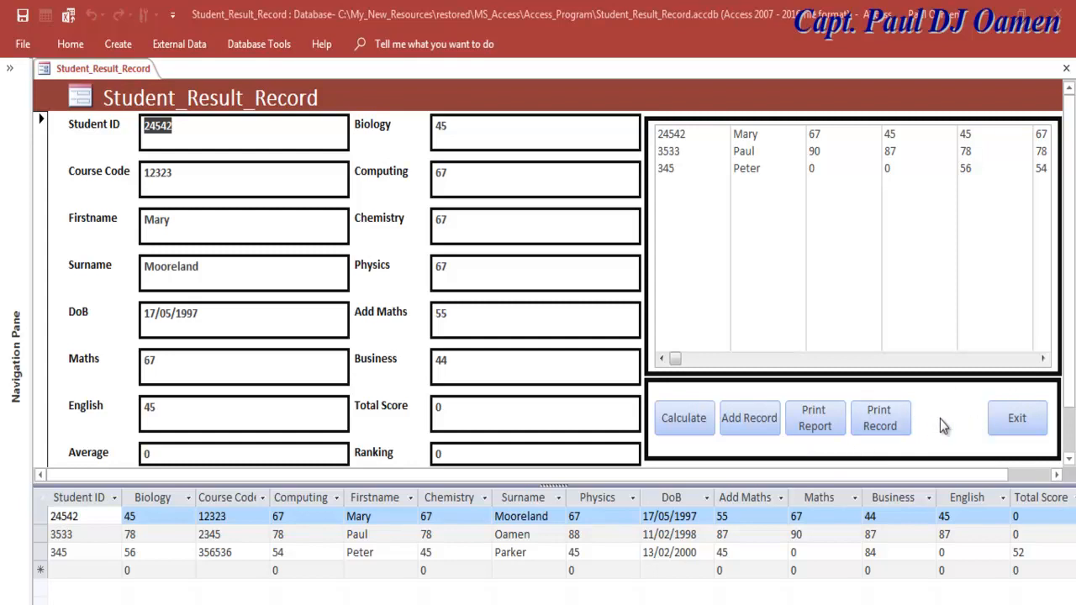
Step: Switch the form to Design View and set the back colour of the frame around the results list to dark red #903C39
right_click(44, 72)
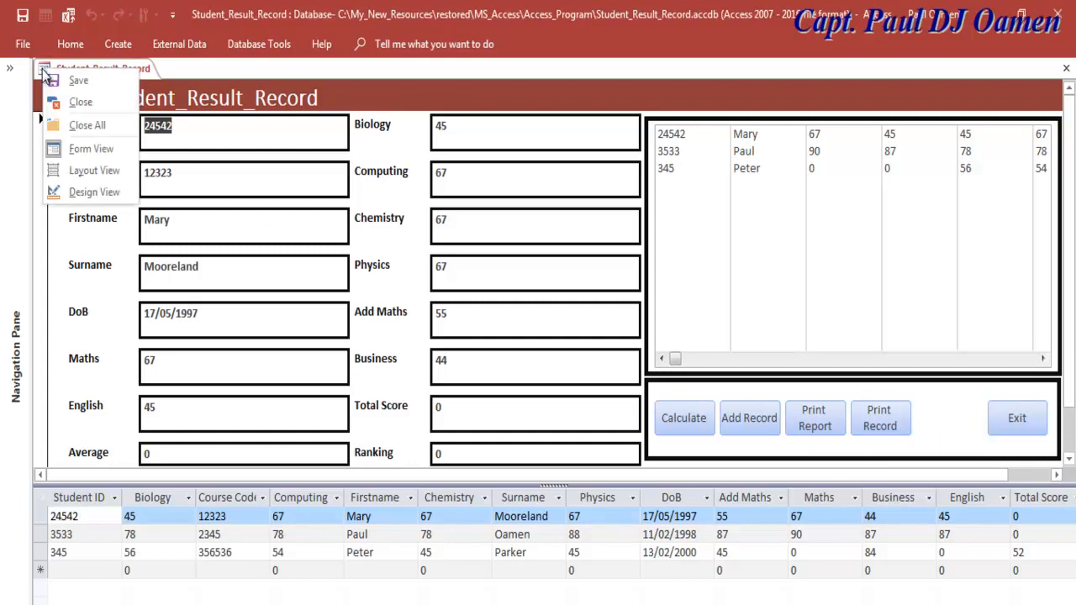
click(94, 192)
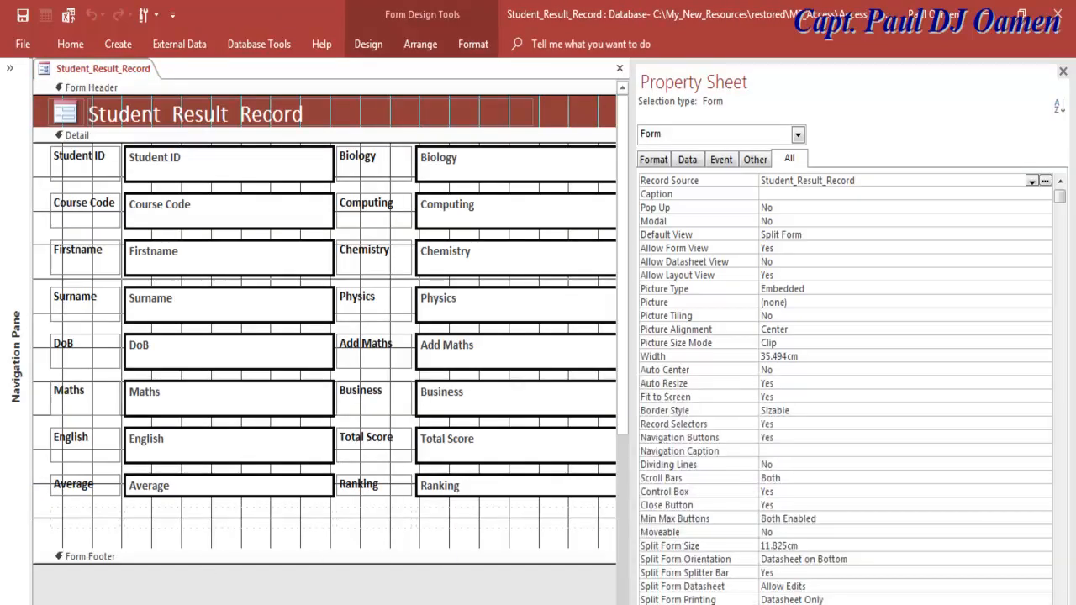
scroll(374, 473, right, 6)
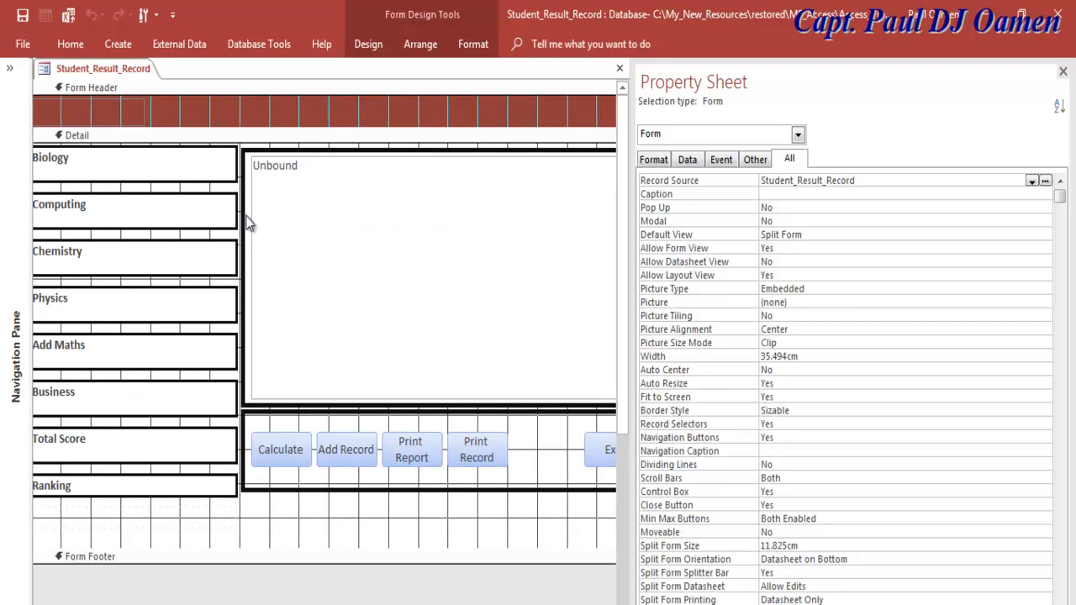
click(249, 219)
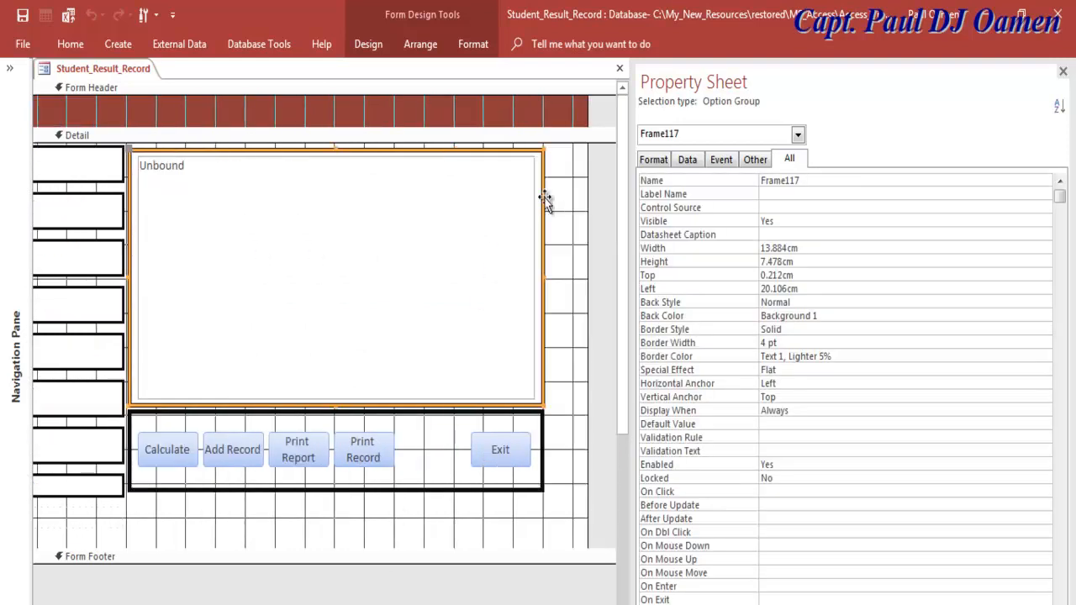
click(876, 312)
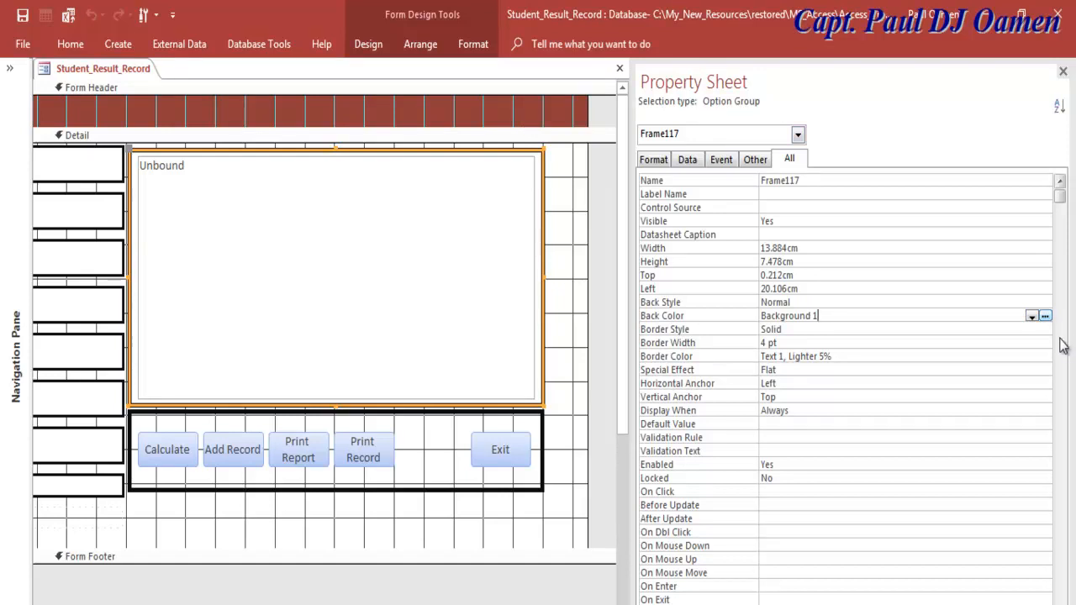
click(1032, 316)
click(834, 551)
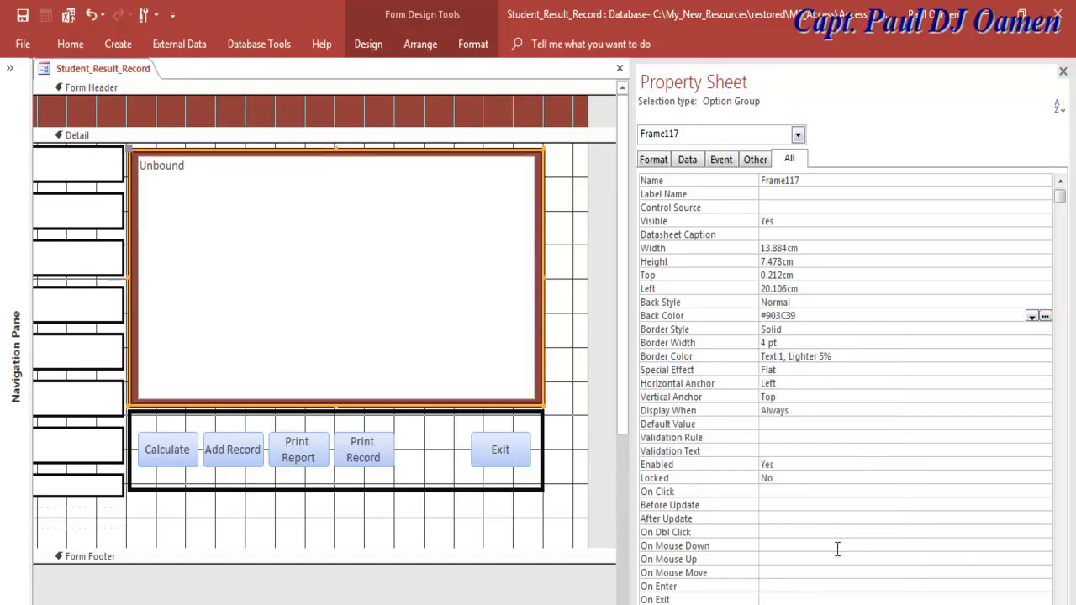
Step: Shift the frame around the command buttons down to a top position of about 7.99 cm and set its back colour to #903C39
click(516, 479)
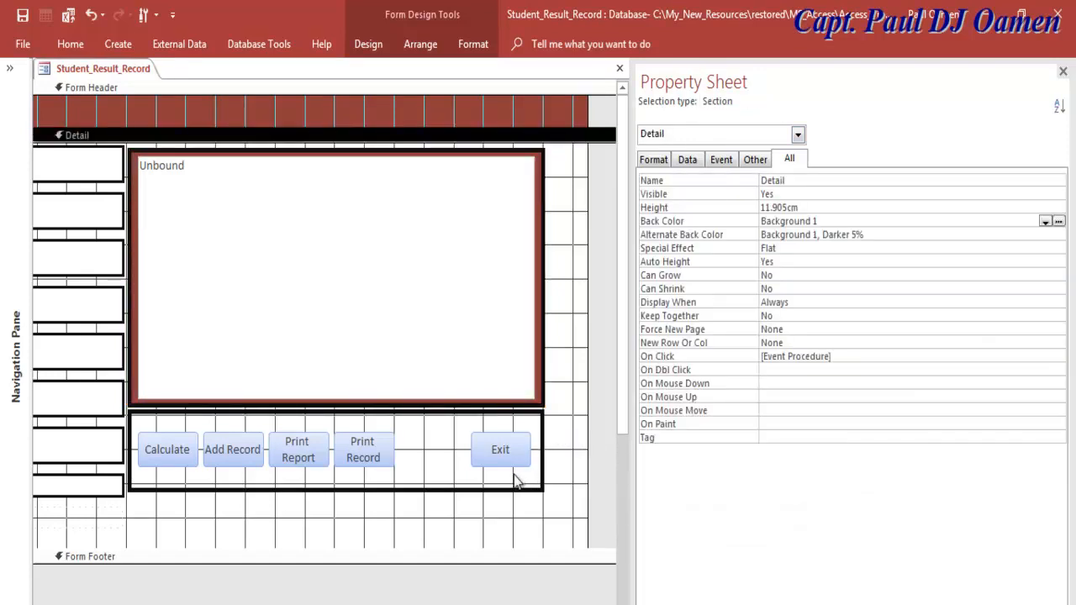
click(348, 485)
click(356, 489)
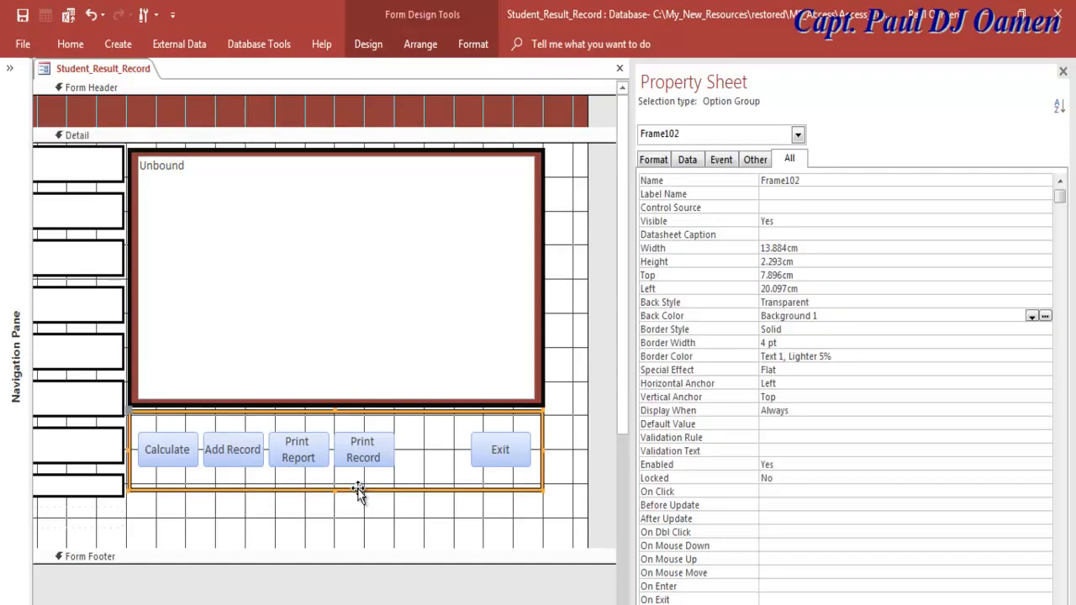
drag(357, 492, 358, 496)
click(1031, 316)
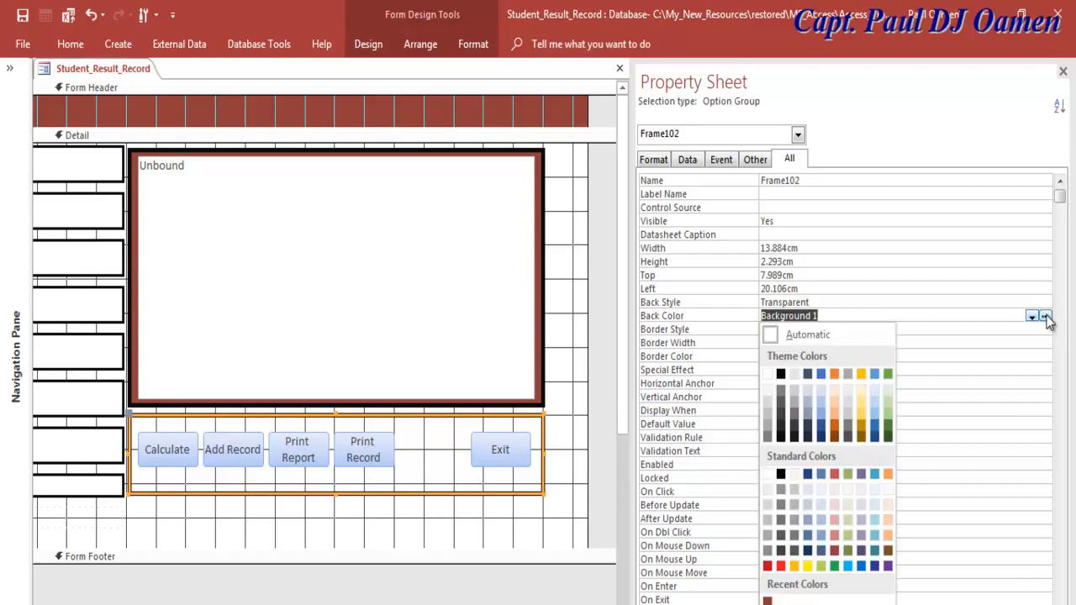
click(767, 600)
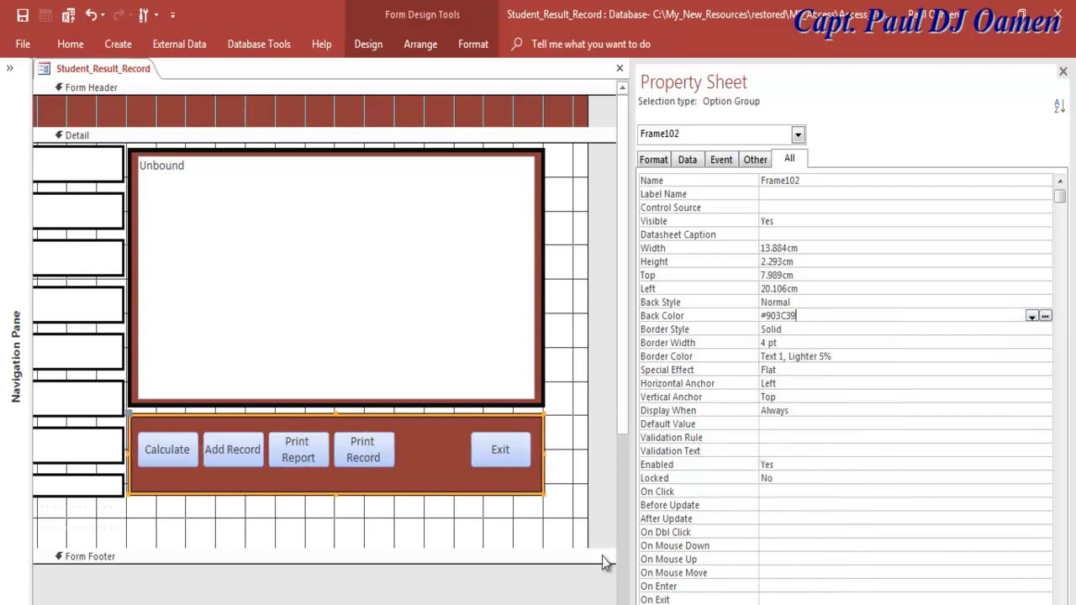
click(417, 509)
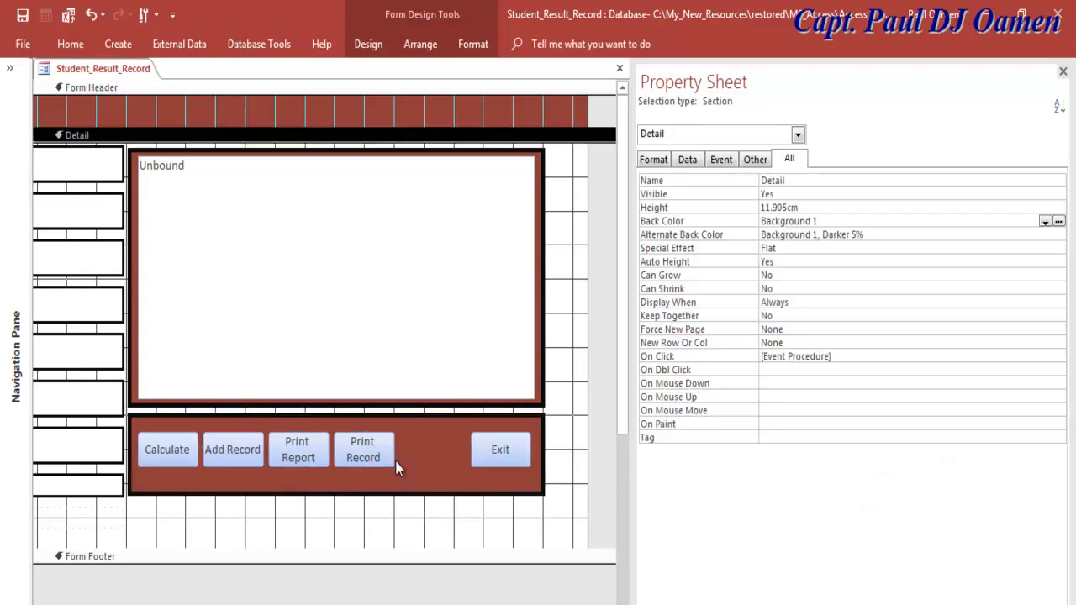
Step: Copy the Calculate button into the gap between Print Record and Exit, and reduce the copy's height to about 0.5 cm
click(353, 451)
click(234, 447)
click(186, 456)
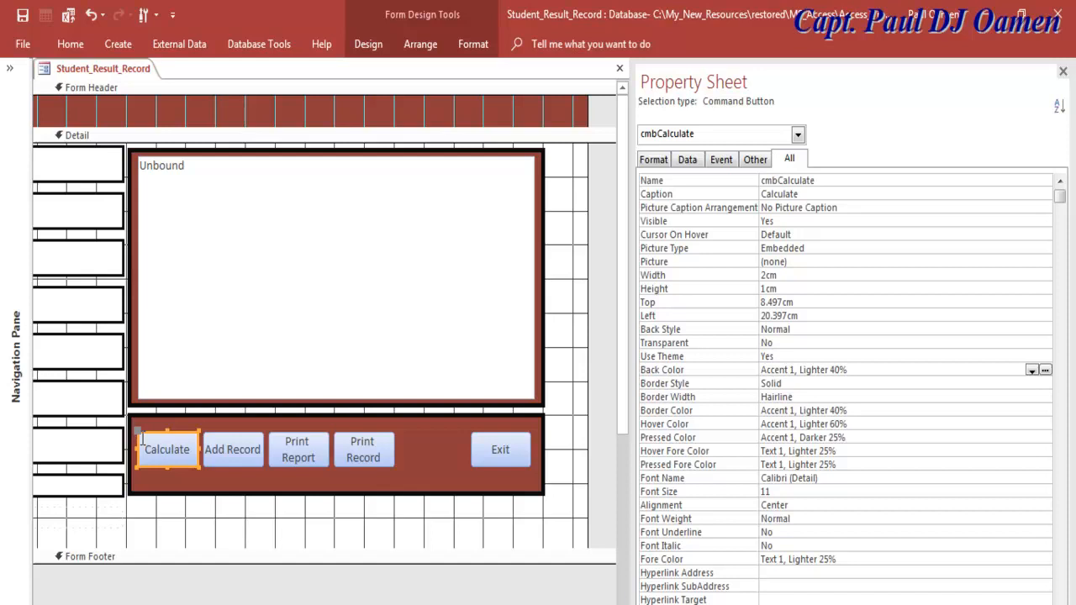
click(411, 450)
key(ctrl+v)
drag(305, 501, 401, 433)
drag(401, 433, 404, 433)
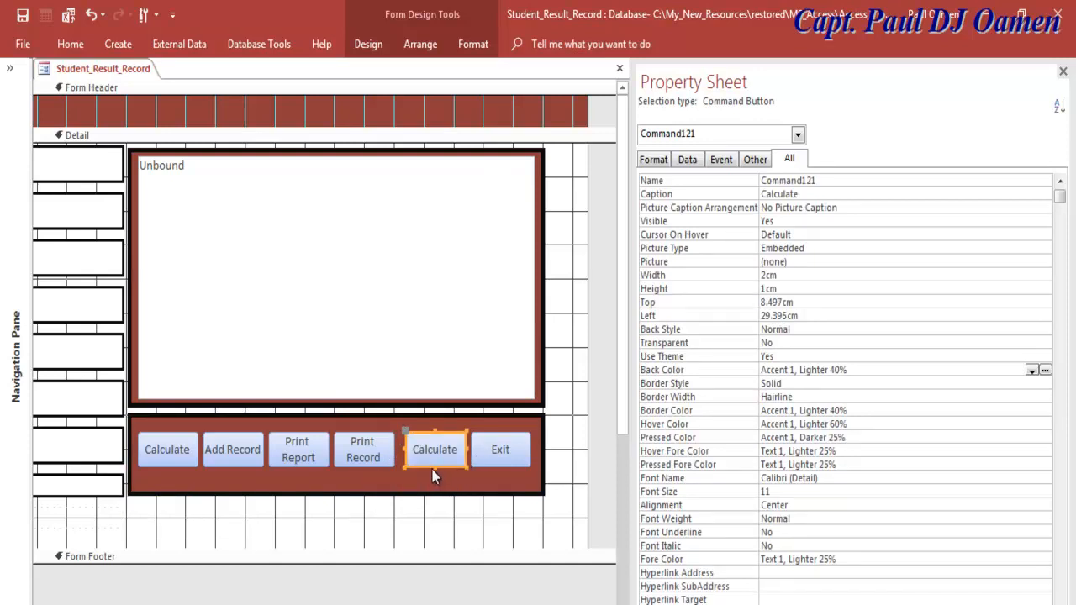
click(435, 456)
drag(435, 458, 438, 451)
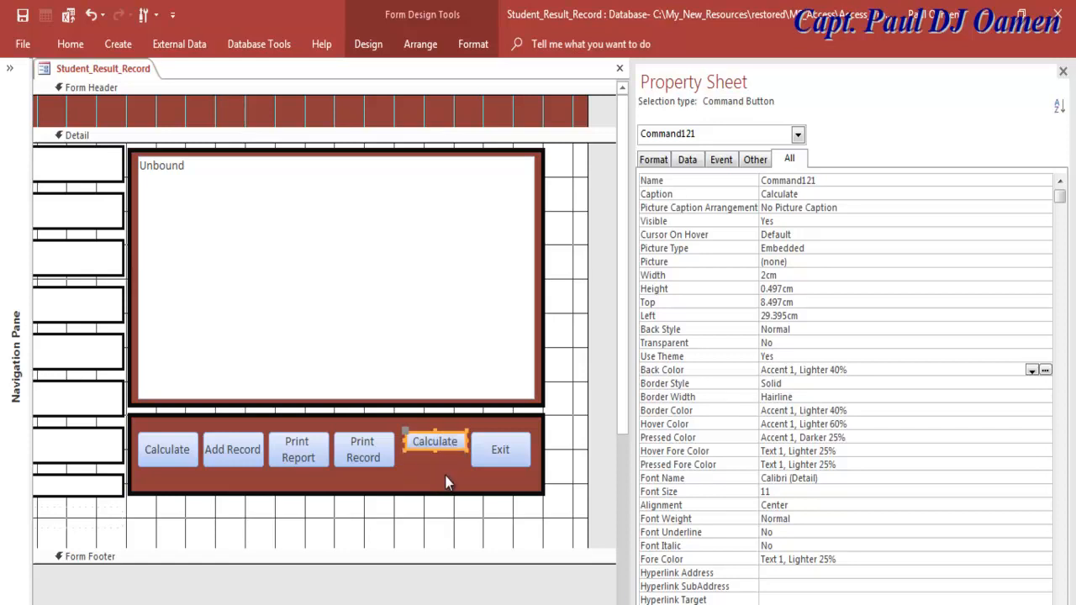
Step: Duplicate the shortened Calculate button and place the copy directly beneath it, between Print Record and Exit
click(422, 525)
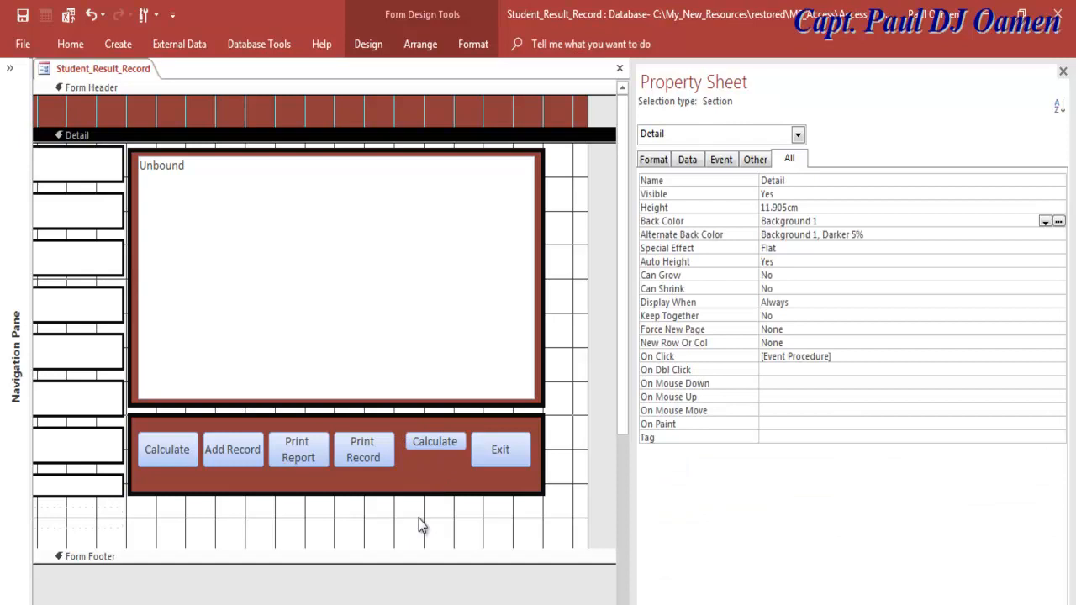
key(ctrl+z)
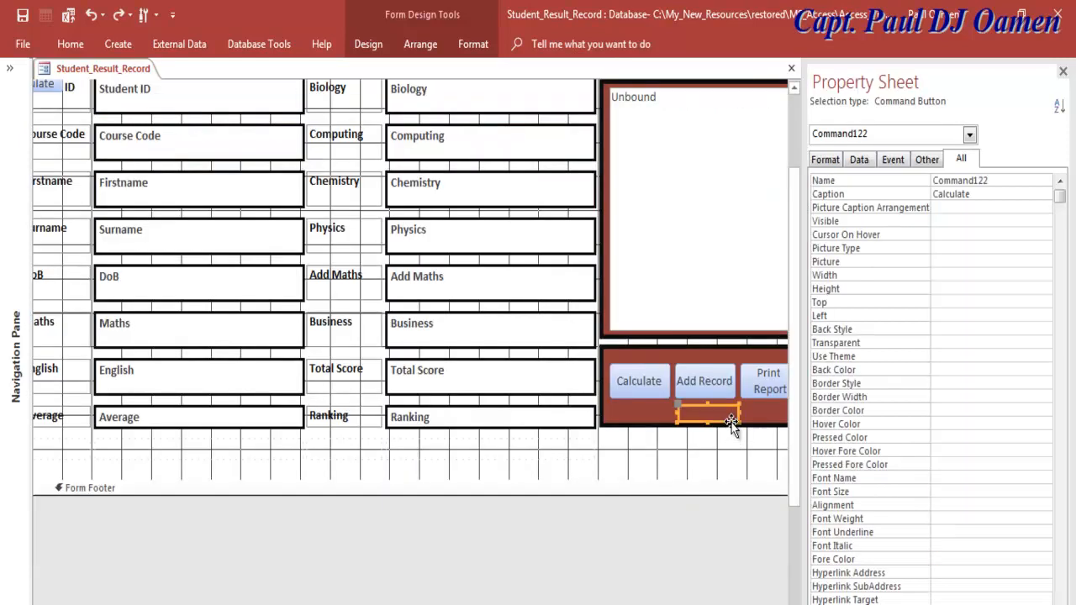
drag(732, 422, 734, 423)
drag(316, 604, 456, 602)
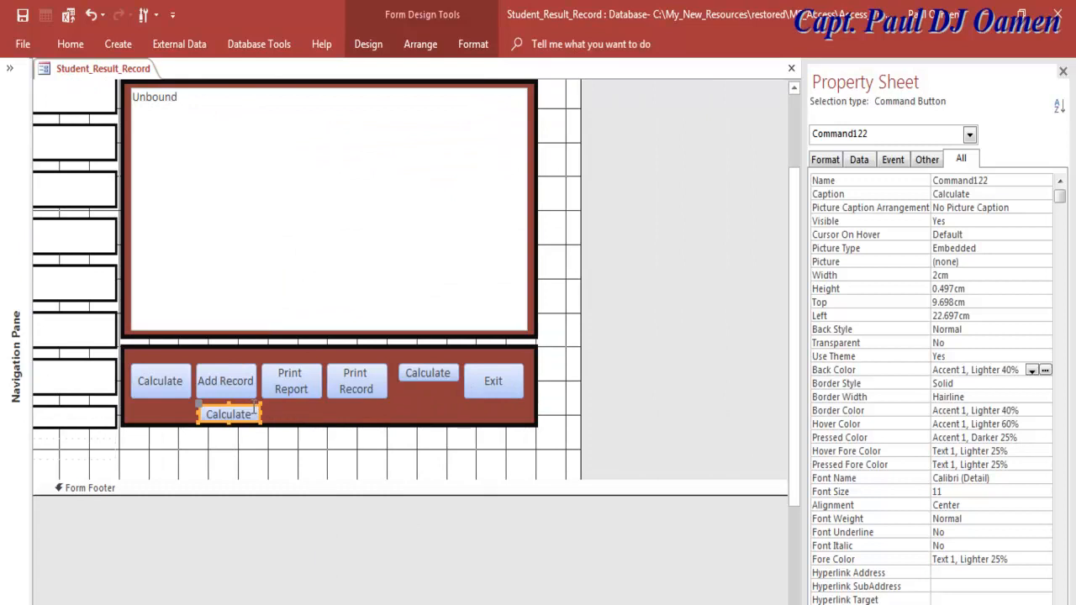
drag(253, 411, 457, 391)
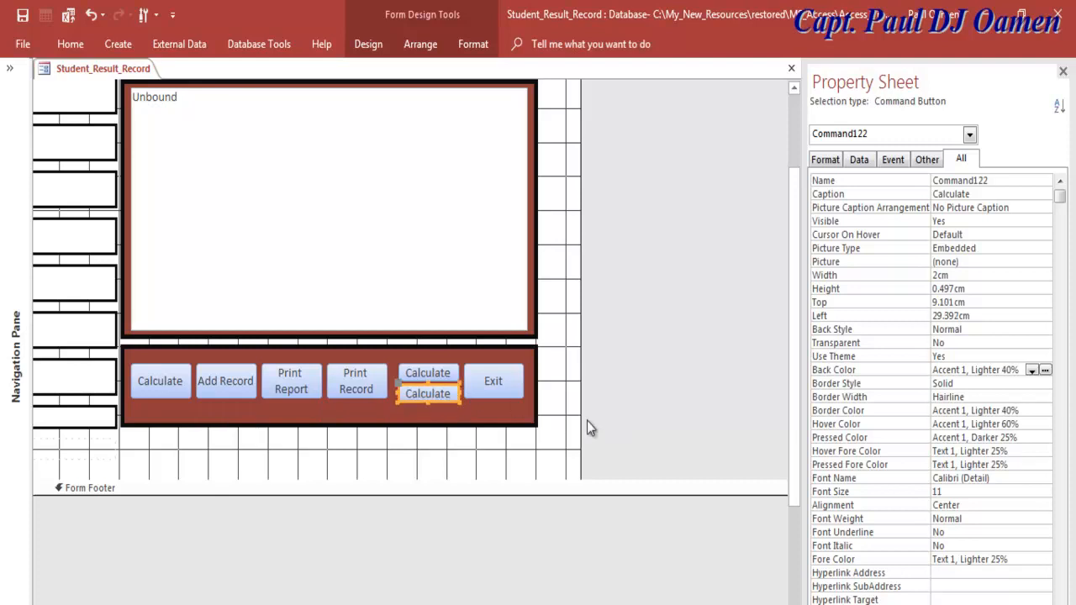
Step: Caption the upper of the two stacked Calculate buttons Yes and the lower one No
click(552, 419)
click(434, 378)
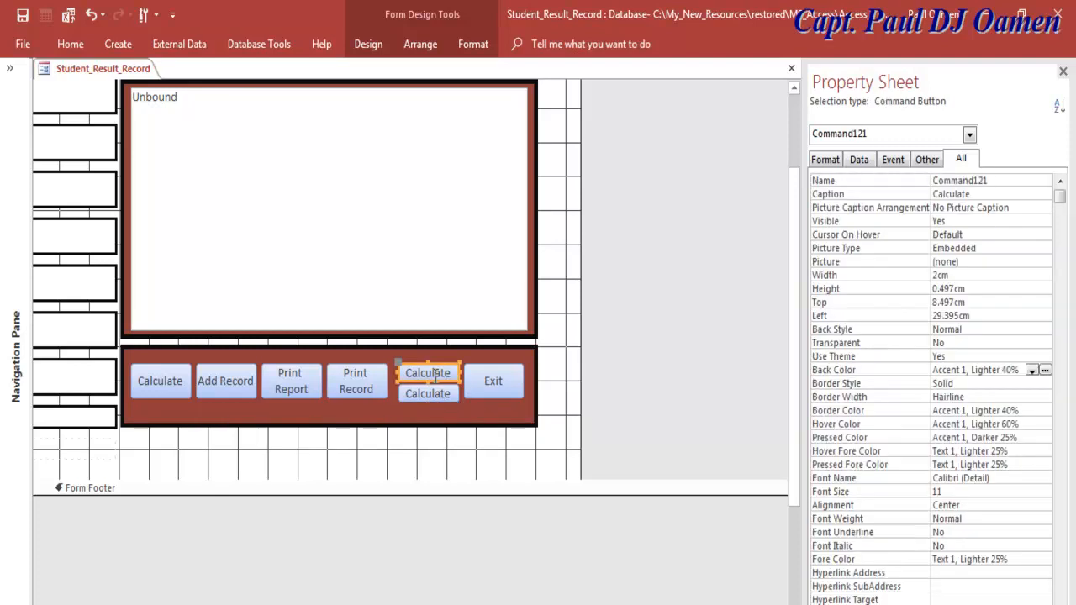
drag(454, 372, 382, 377)
text(Yes)
click(429, 395)
drag(452, 393, 385, 391)
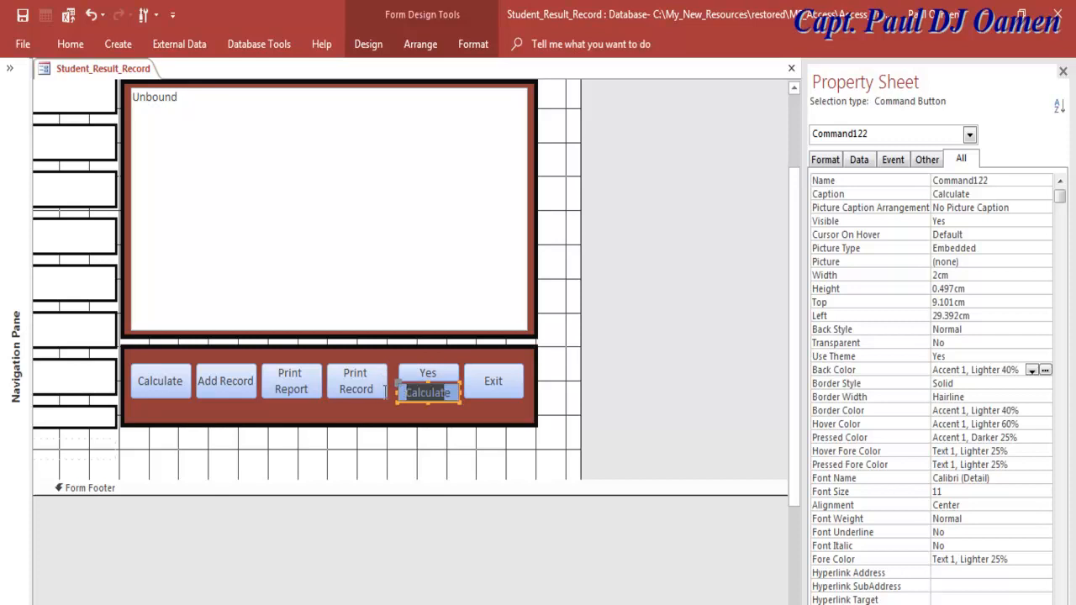
drag(453, 391, 395, 390)
text(No)
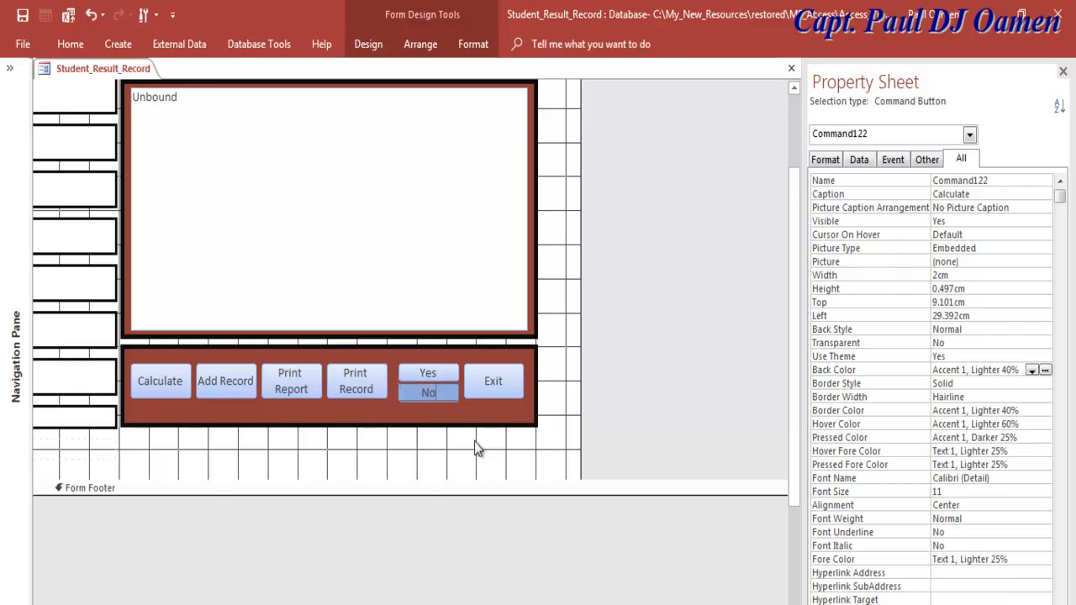
click(476, 448)
Step: Create a click event procedure for the Yes button with the Code Builder
click(438, 379)
right_click(438, 379)
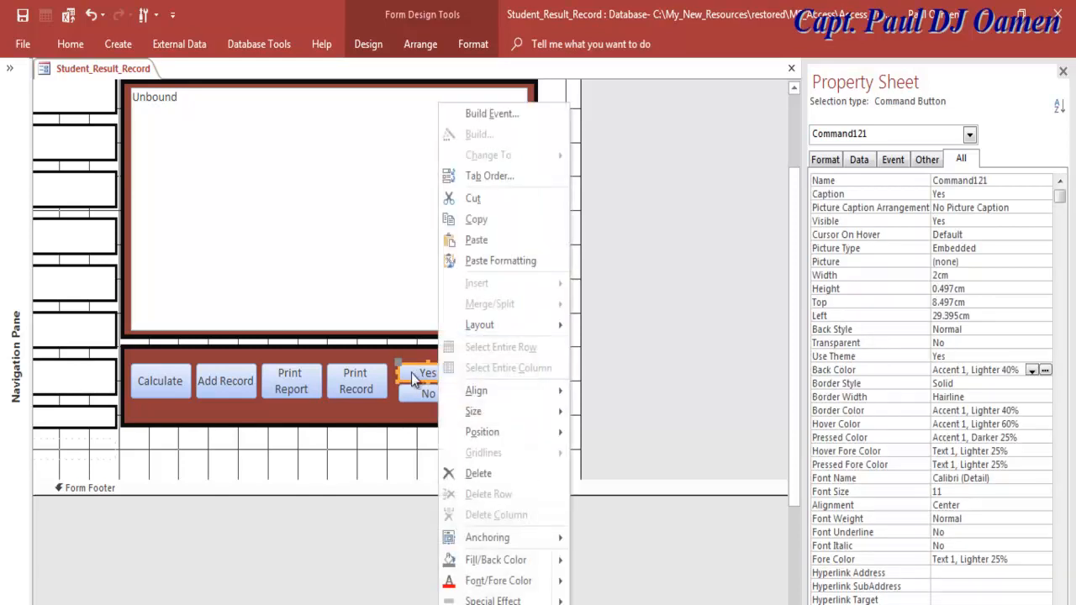
click(492, 113)
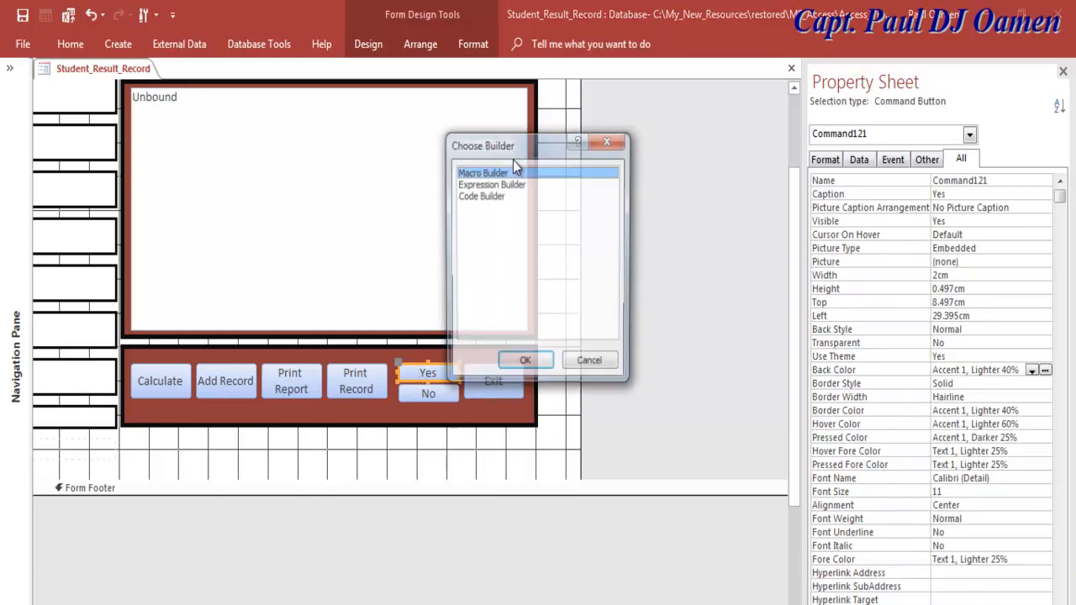
click(495, 200)
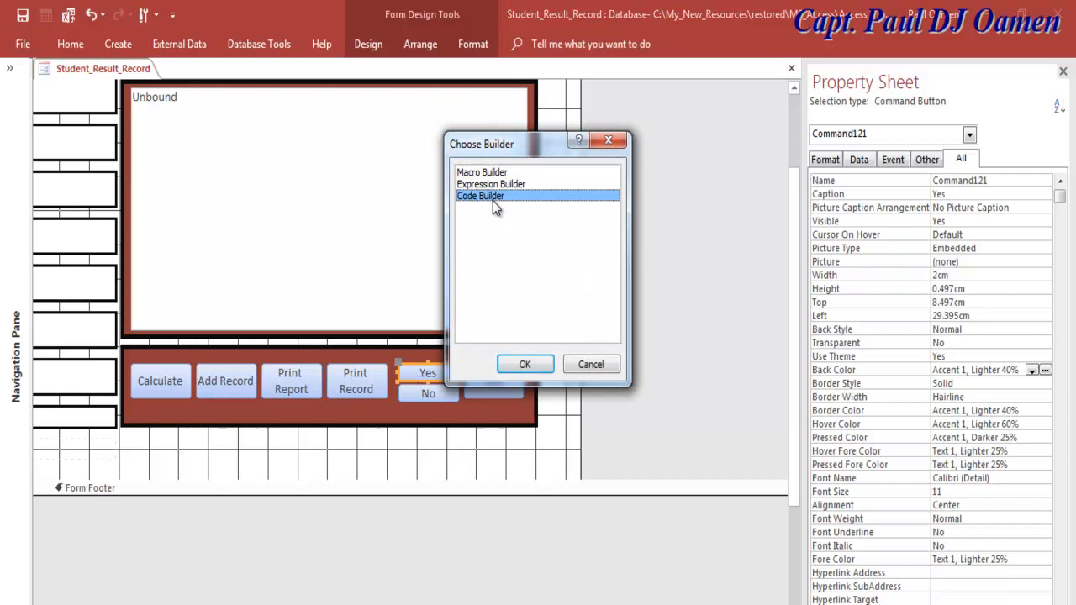
click(526, 363)
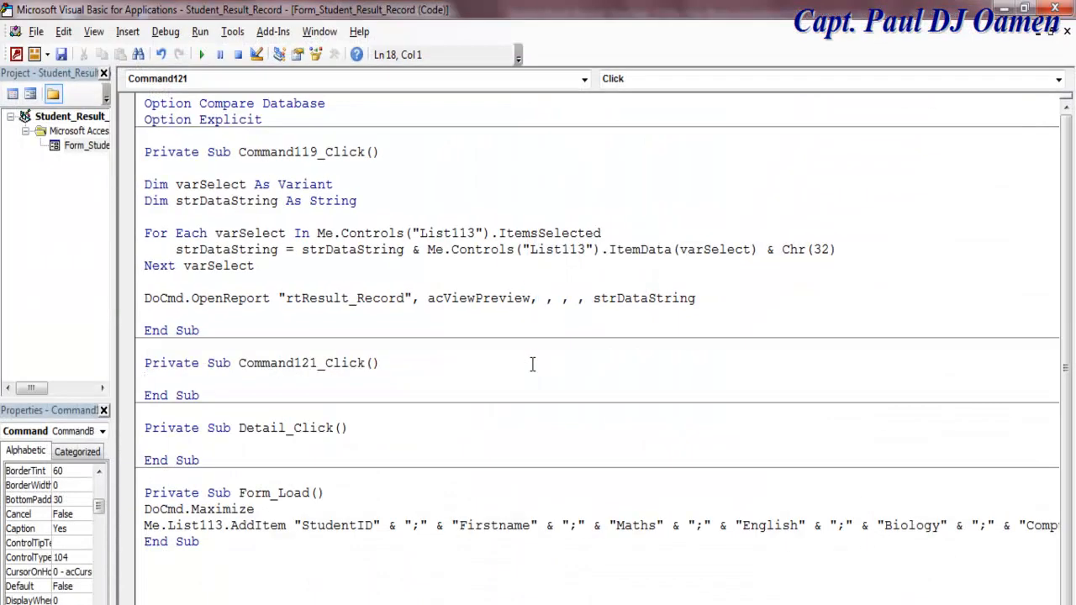
Step: Add DoCmd.ShowToolbar "Ribbon", acToolbarYes to the Command121_Click procedure and return to the form design
click(289, 387)
click(202, 376)
text(DoCmd.ShowToolbar "Ribbon", acToolbarYes)
click(421, 379)
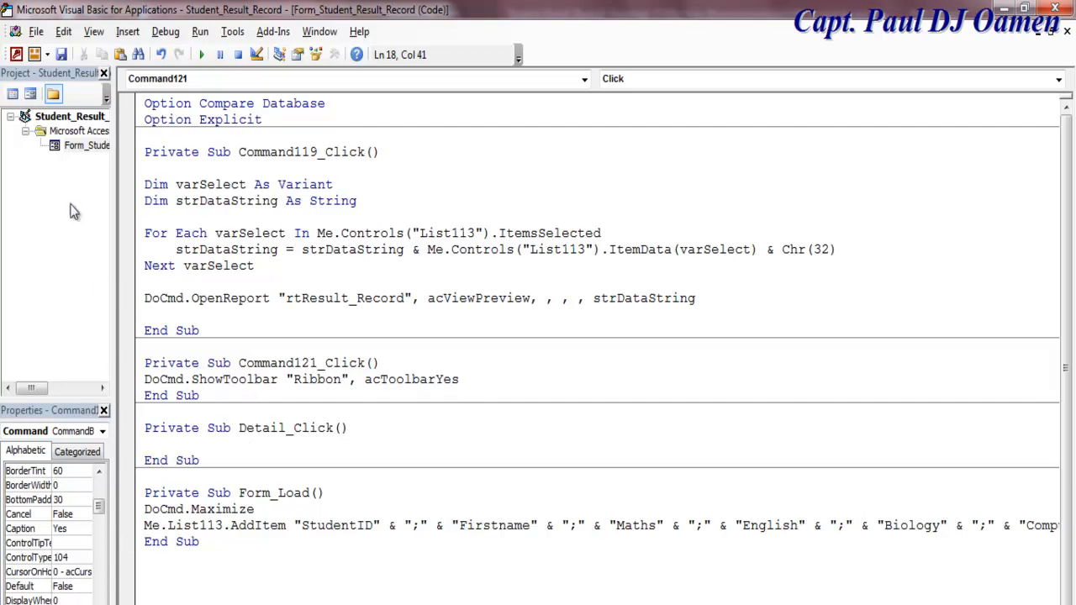
click(31, 95)
Step: Create a click event procedure for the No button with the Code Builder
click(426, 401)
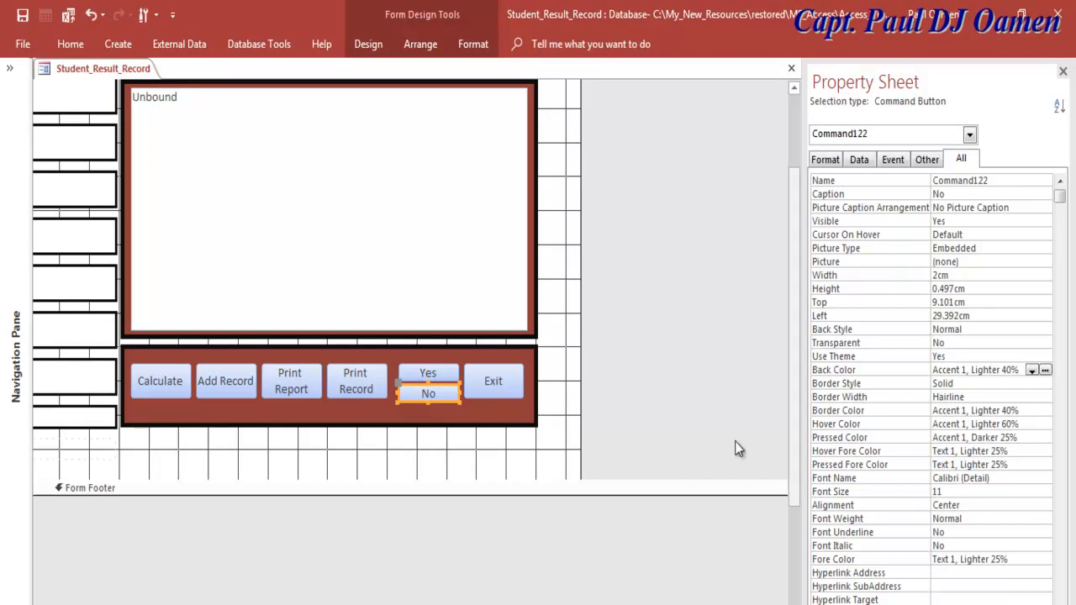
right_click(400, 386)
click(458, 117)
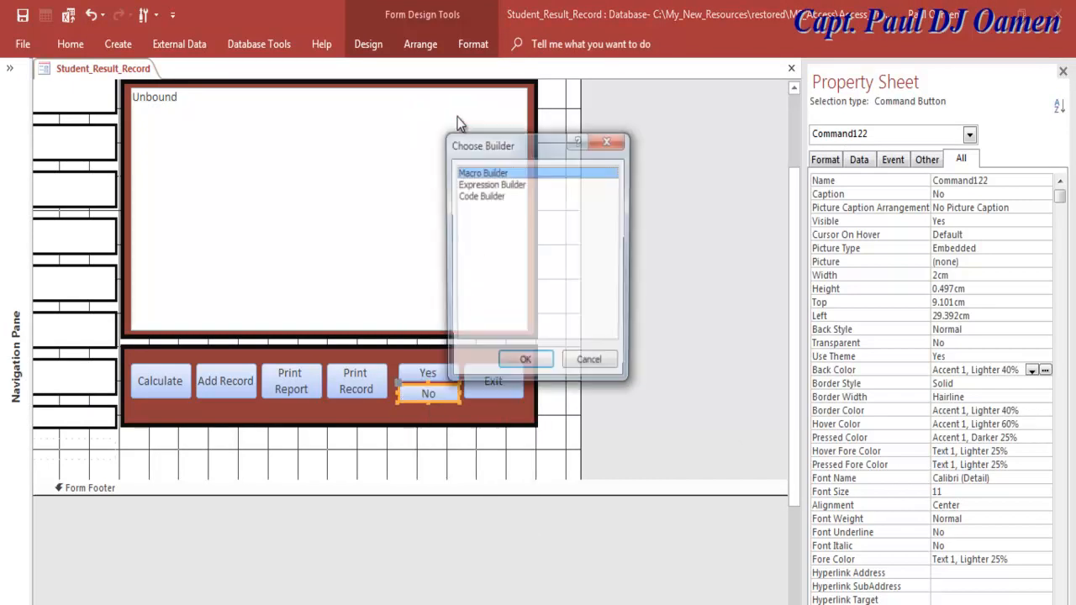
click(496, 197)
click(522, 367)
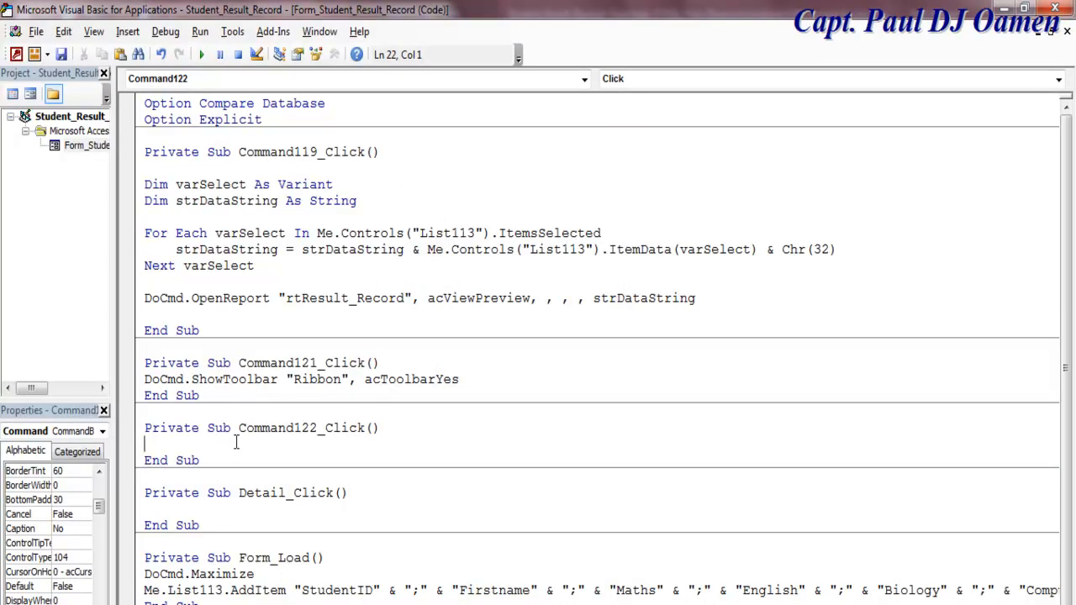
Step: Add DoCmd.ShowToolbar "Ribbon", acToolbarNo to the Command122_Click procedure and return to the form design
text(DoCmd.)
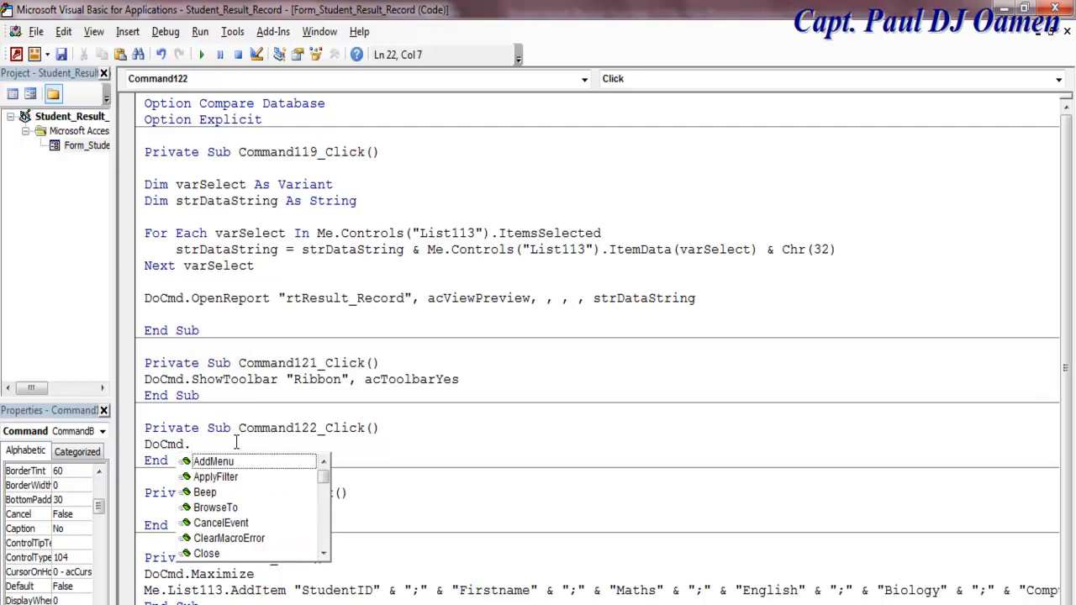
text(sh)
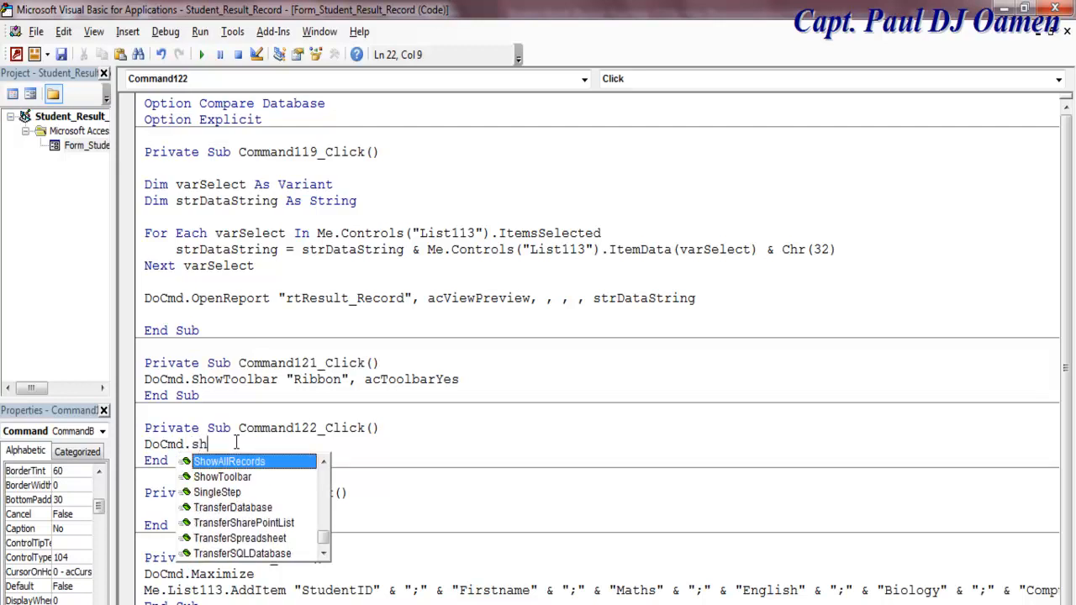
key(Down)
text(owToolbar )
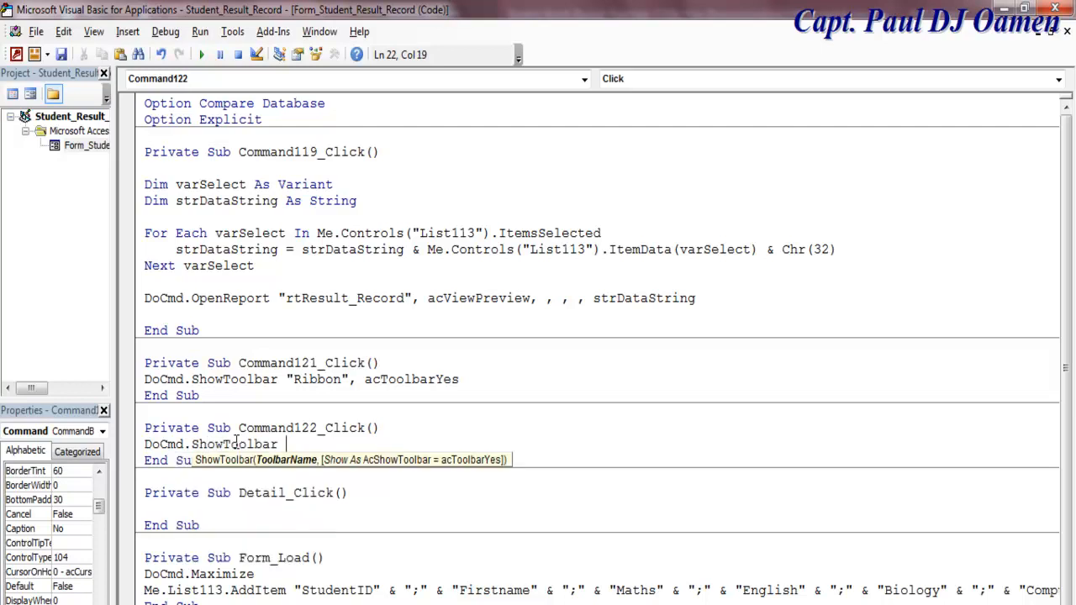
text("Ribbon",)
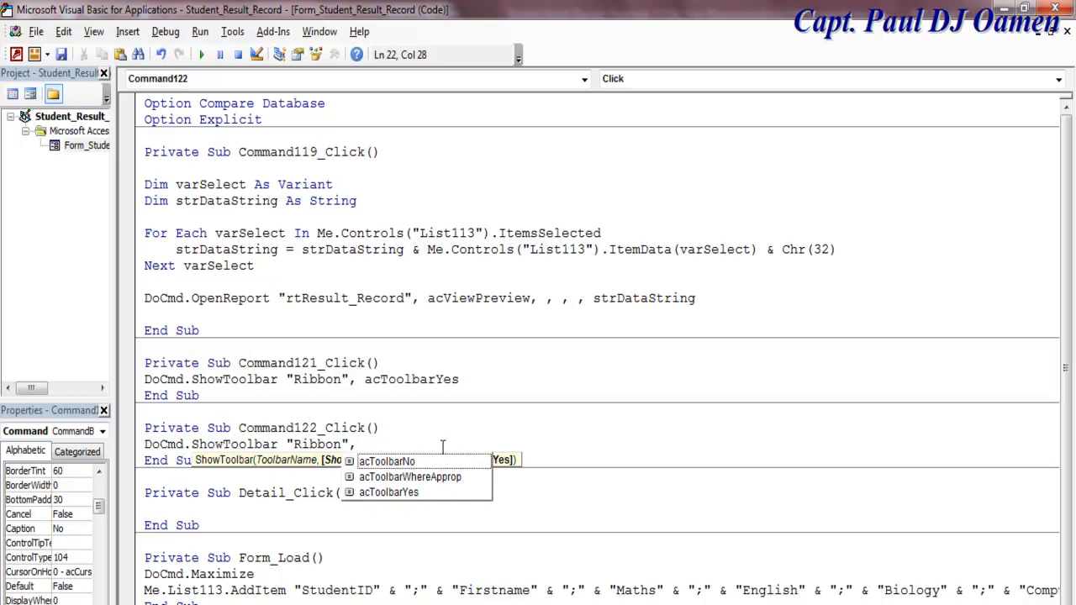
click(404, 463)
double_click(403, 463)
click(395, 492)
drag(341, 444, 291, 446)
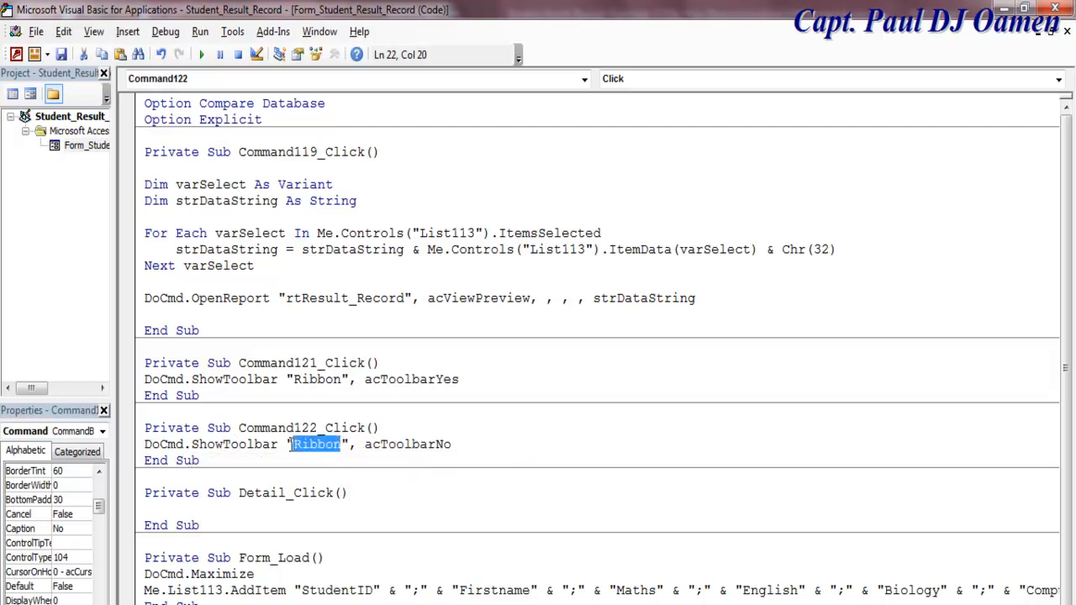
click(523, 443)
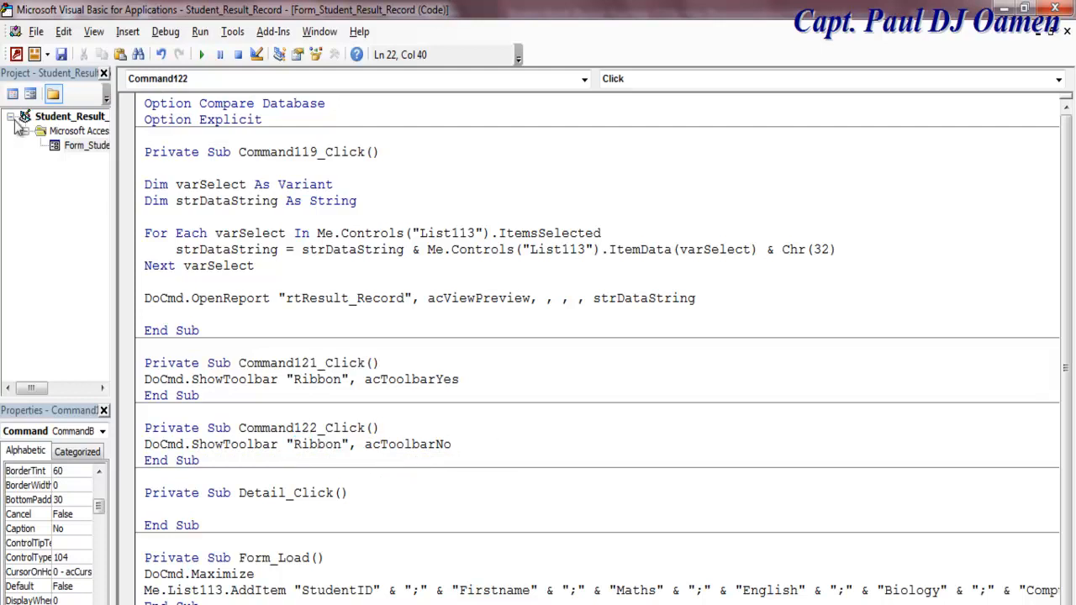
click(29, 95)
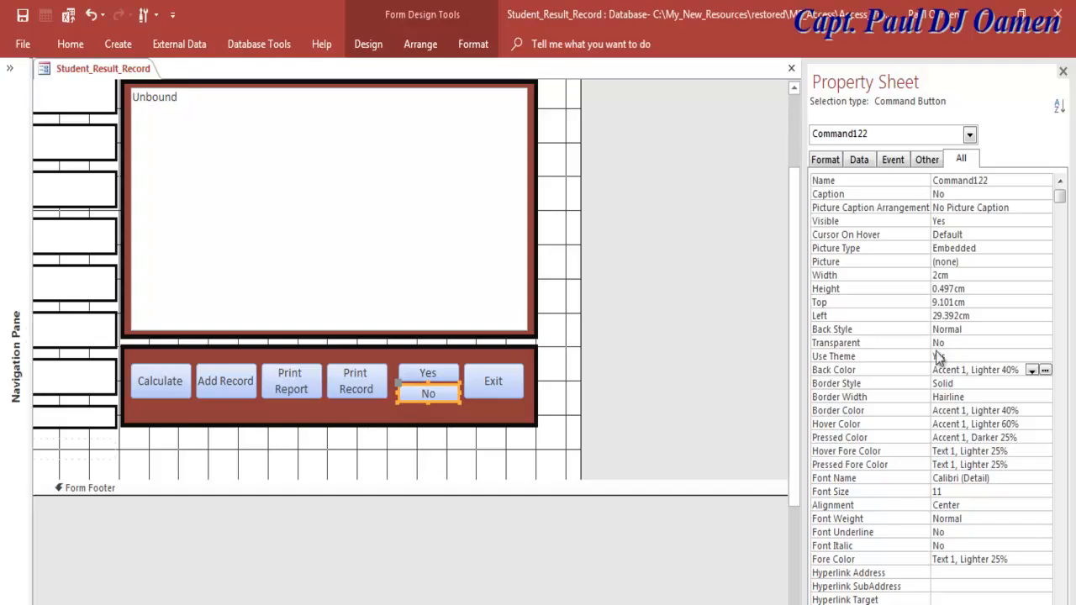
Step: Extend the No and Yes button captions to No Ribbon and Yes Ribbon
click(443, 395)
text(Ribbon)
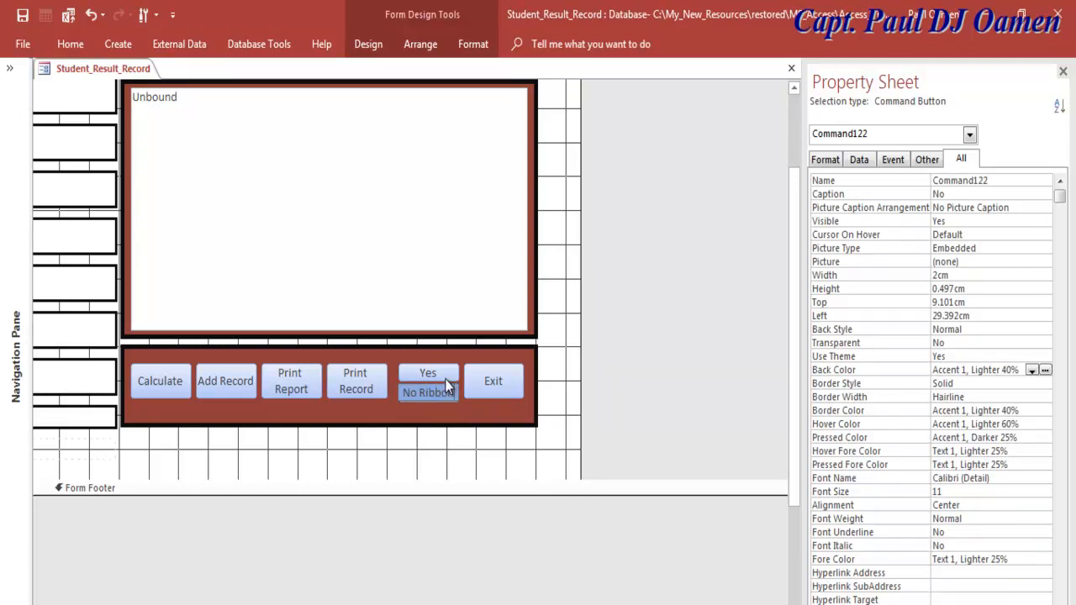
click(443, 378)
click(441, 374)
text(Ribbon)
click(484, 443)
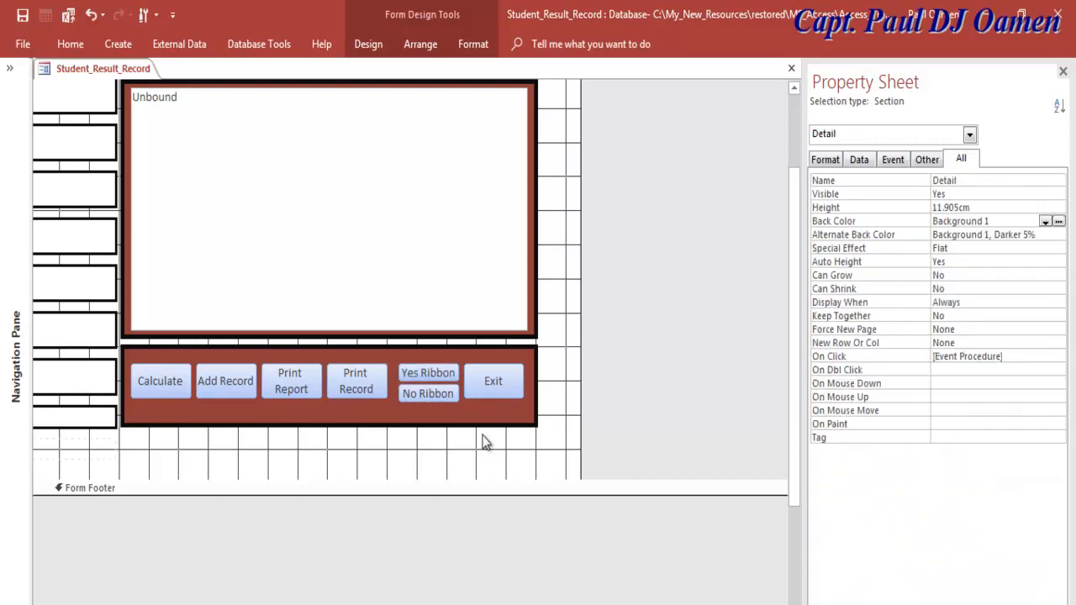
Step: Nudge the No Ribbon button up against the Yes Ribbon button
click(502, 388)
click(436, 395)
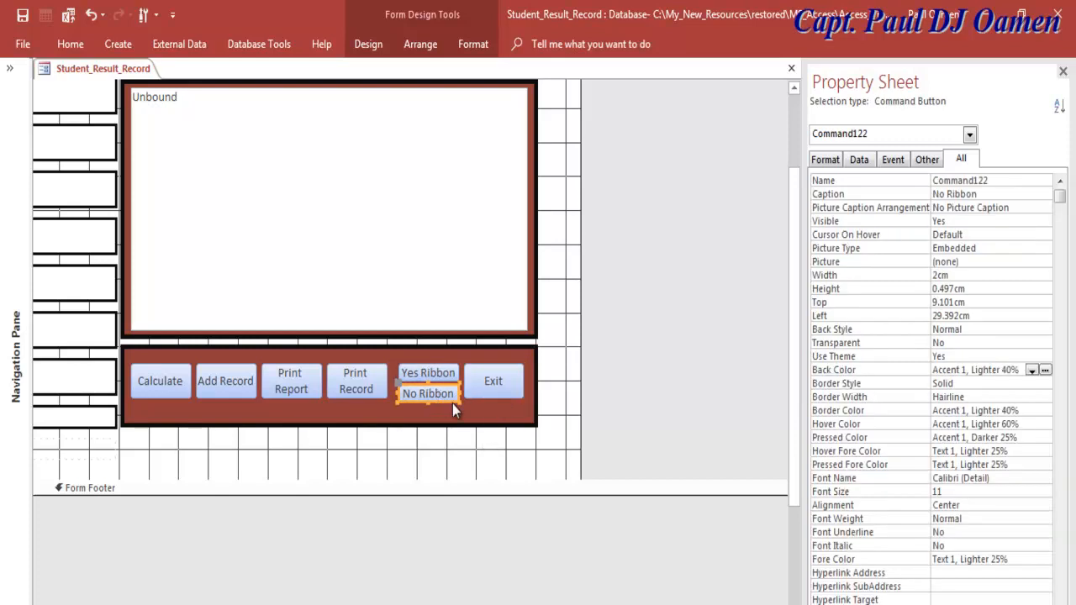
key(Up)
click(457, 423)
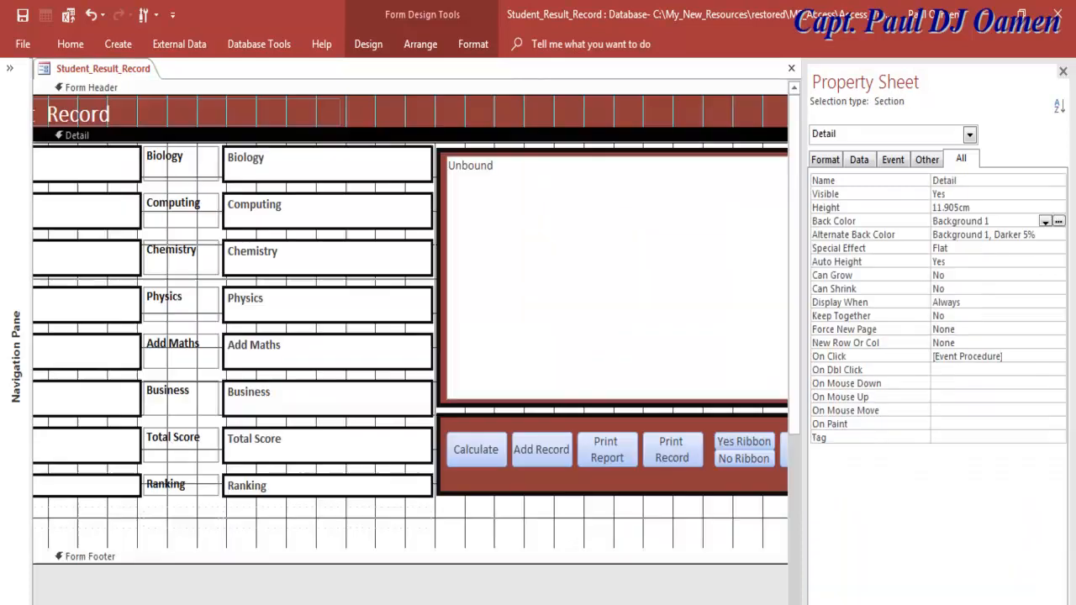
Step: Switch the Student_Result_Record form to Form View
scroll(410, 329, right, 1)
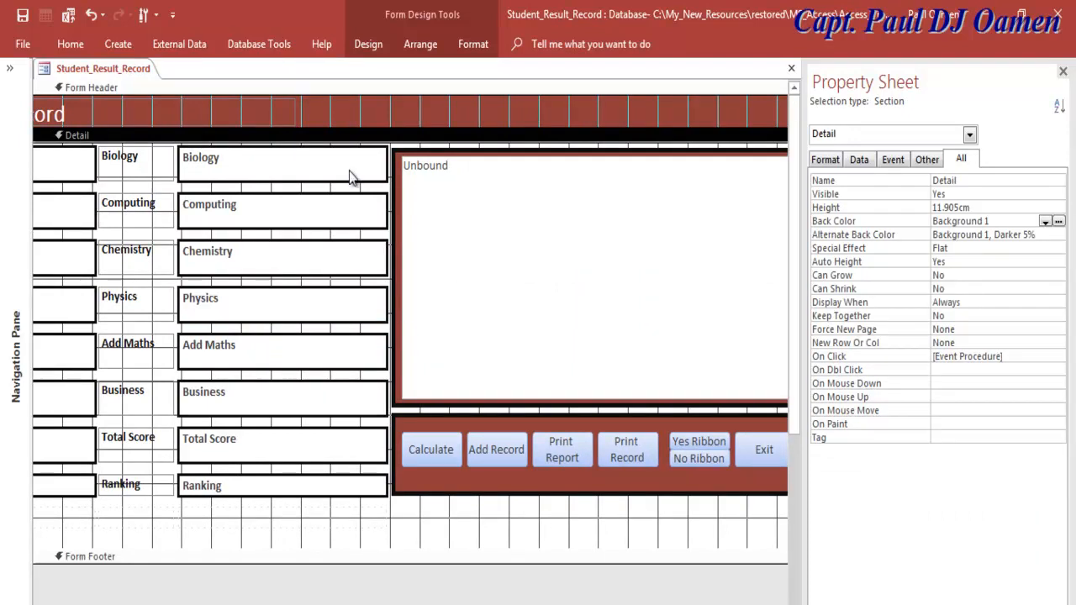
right_click(47, 74)
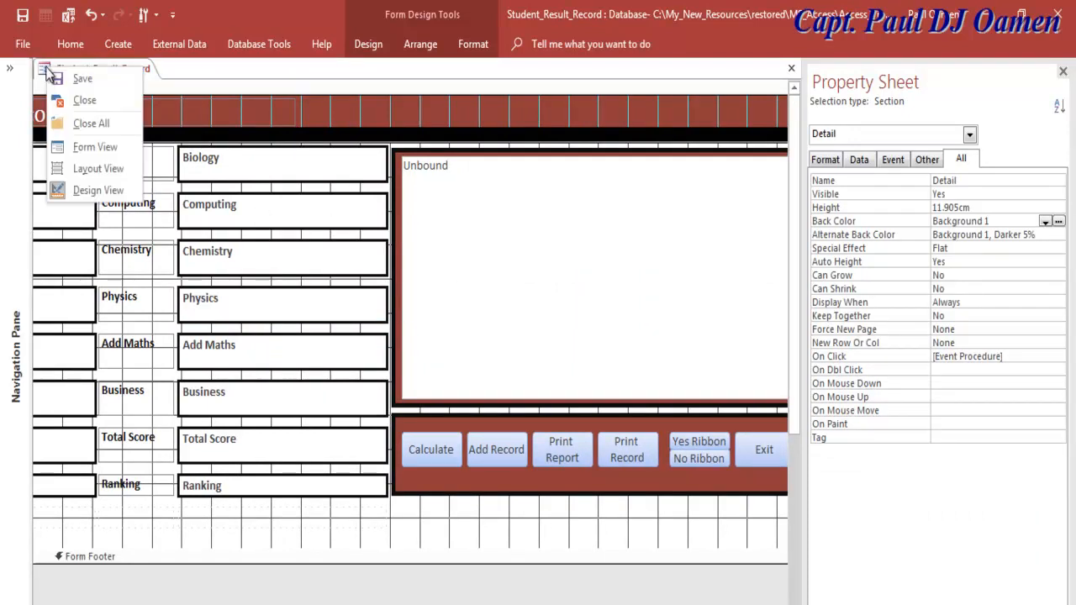
click(77, 145)
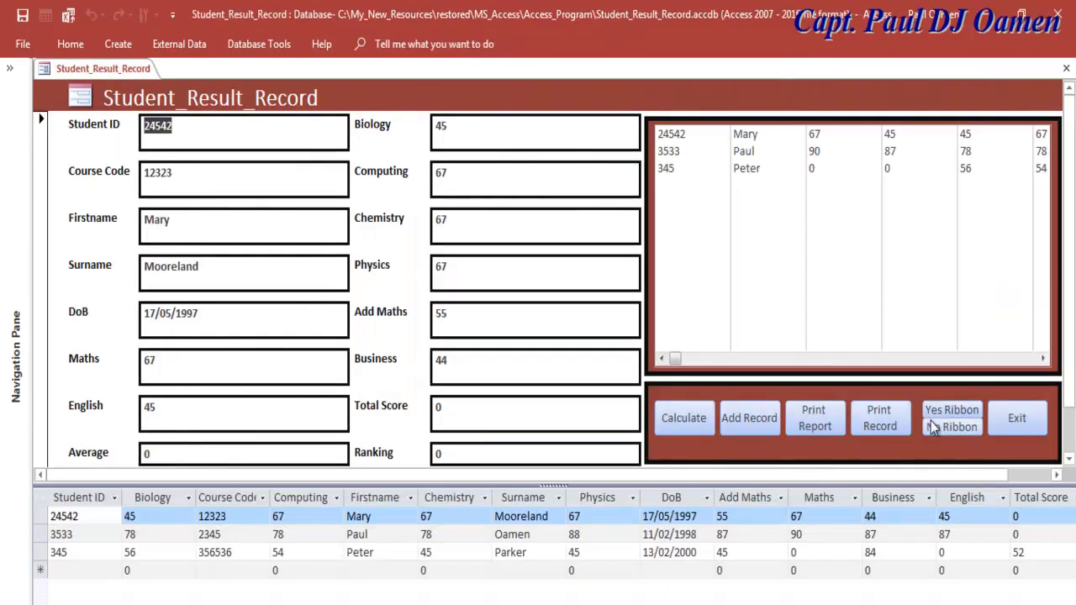
Step: Test the form's ribbon buttons by showing and expanding the ribbon, and hide it with No Ribbon
click(952, 413)
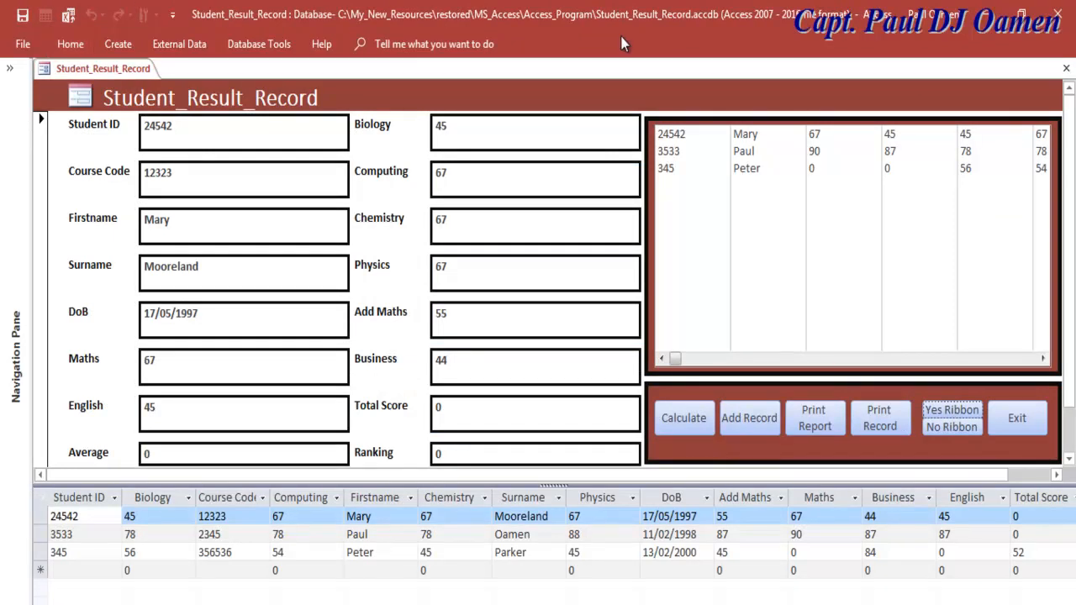
key(ctrl+F1)
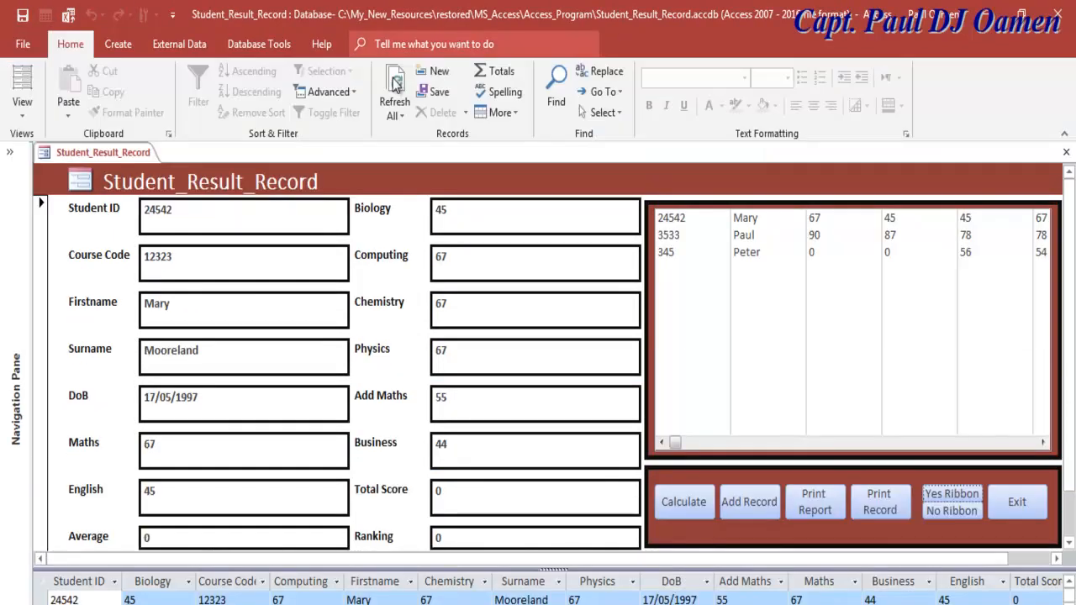
click(957, 519)
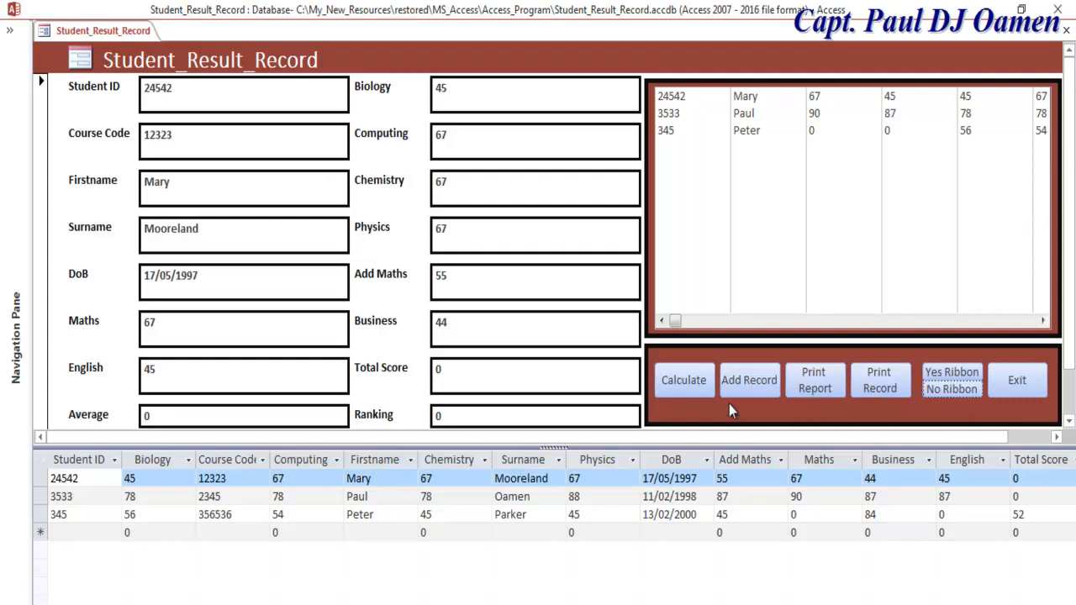
Step: Try the Calculate button on the first student record and check the Total Score, Average and Ranking fields
click(694, 392)
click(459, 375)
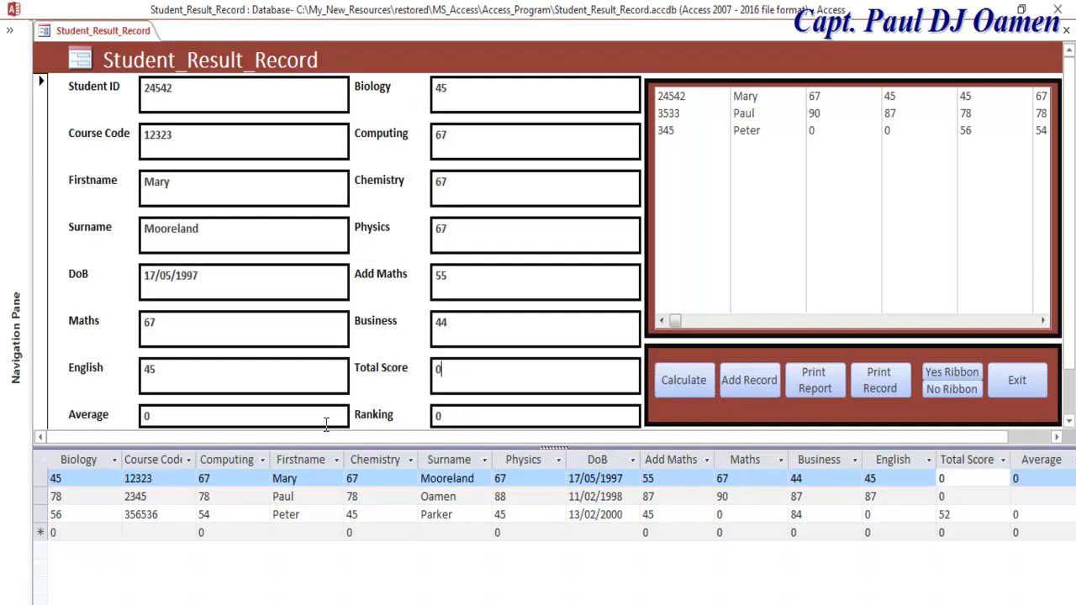
click(229, 420)
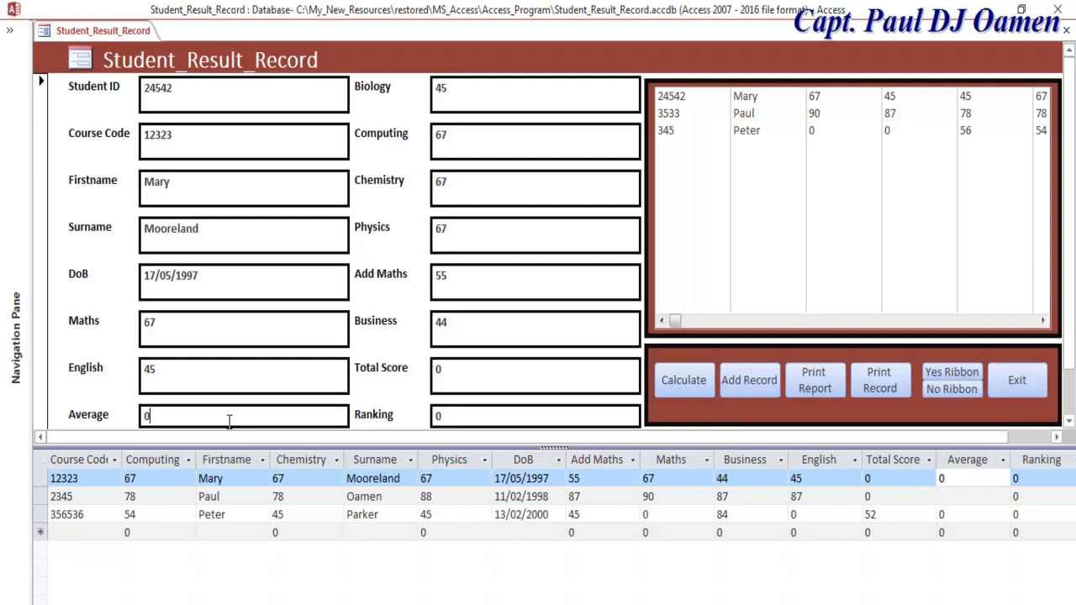
click(487, 419)
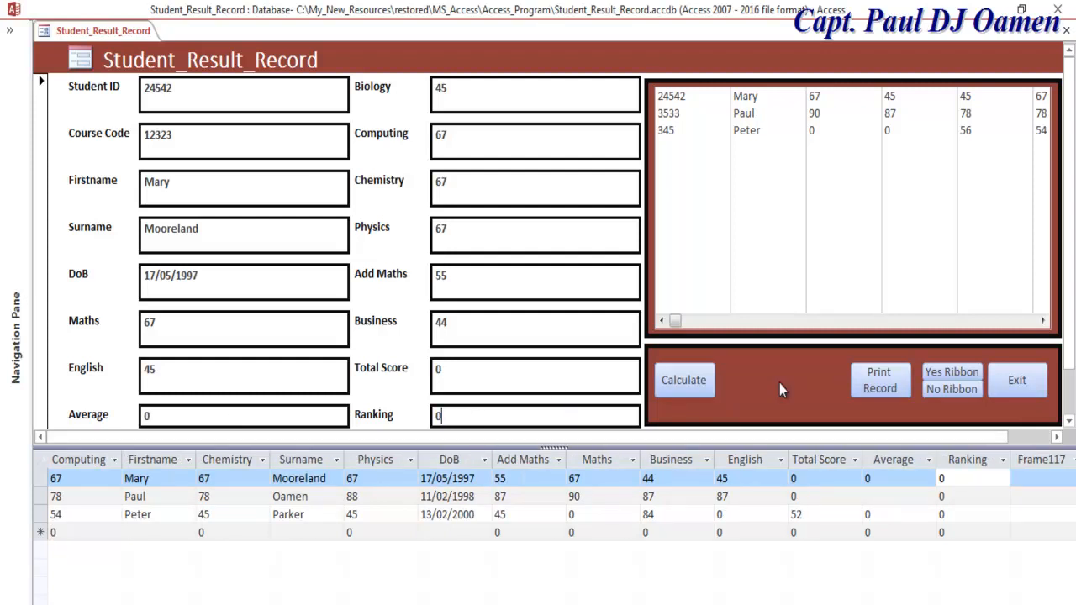
Step: Switch the form to Design View and open the Calculate button's click event code with the Code Builder
right_click(45, 32)
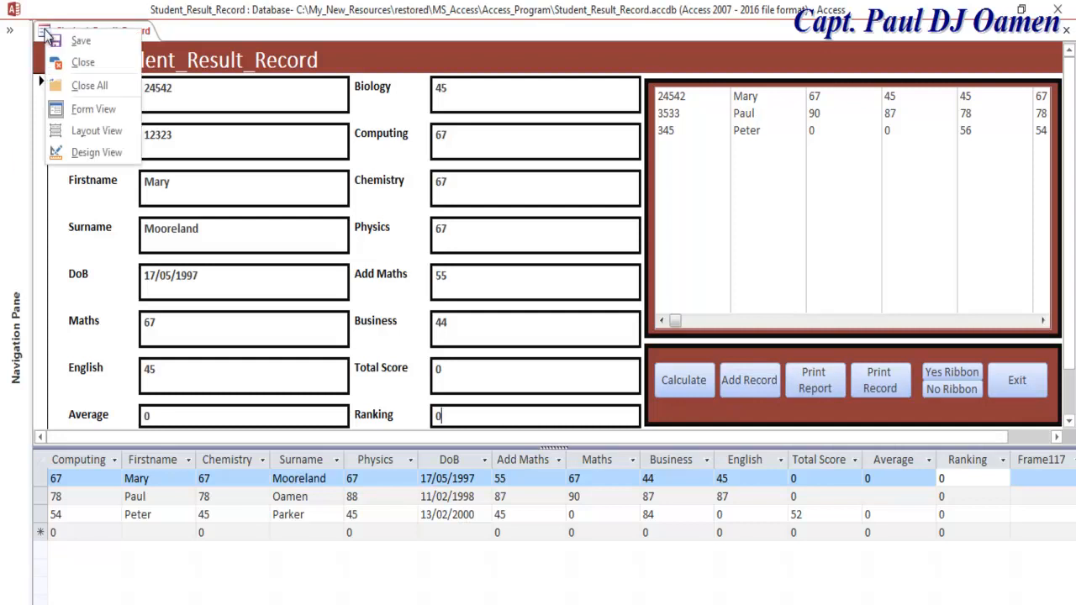
click(95, 152)
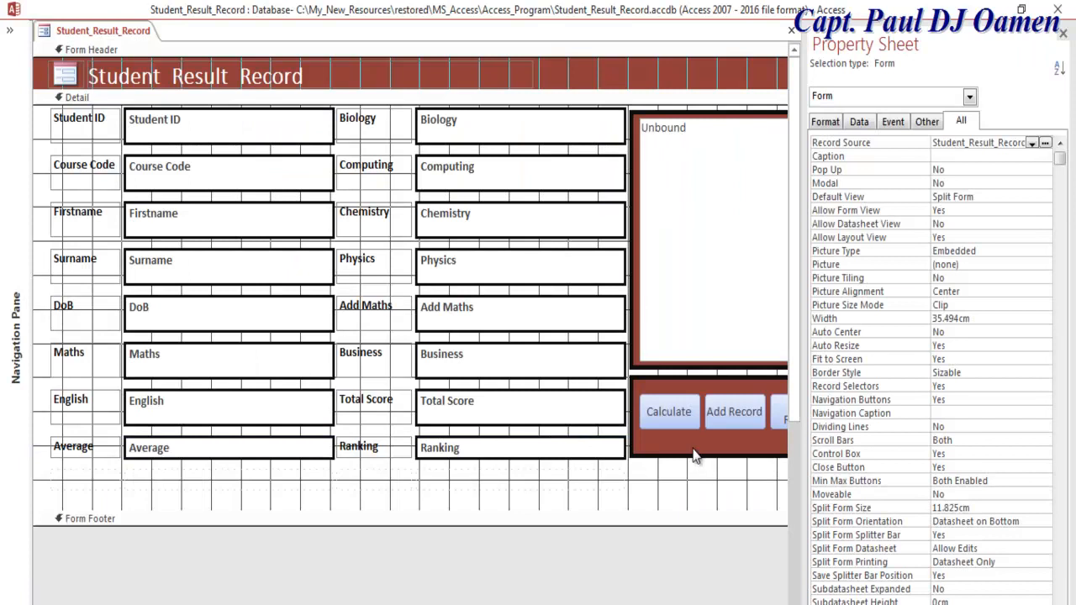
click(667, 418)
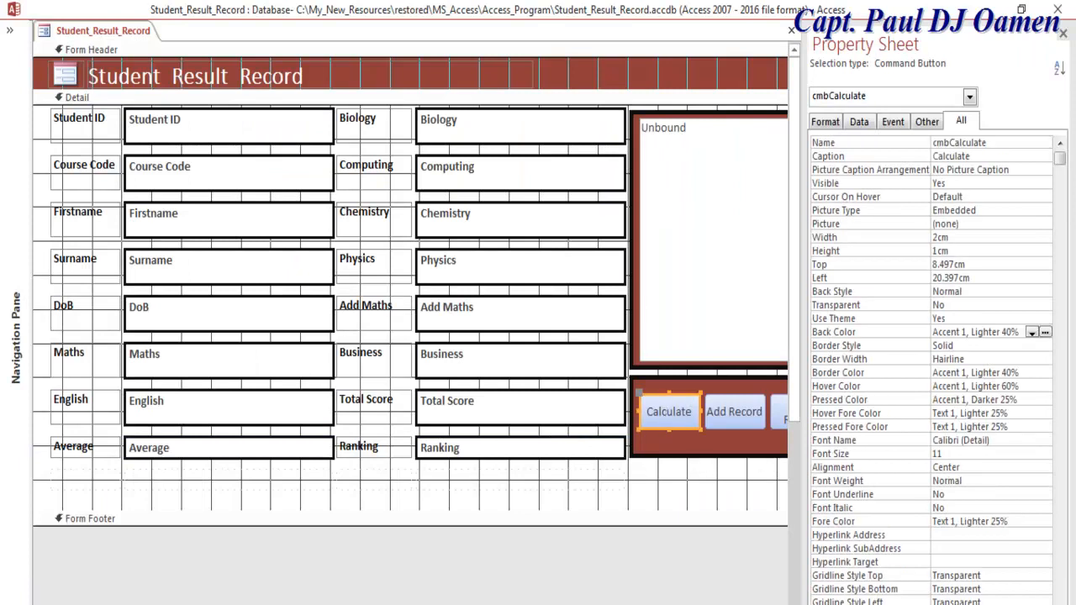
right_click(638, 395)
click(691, 115)
click(488, 196)
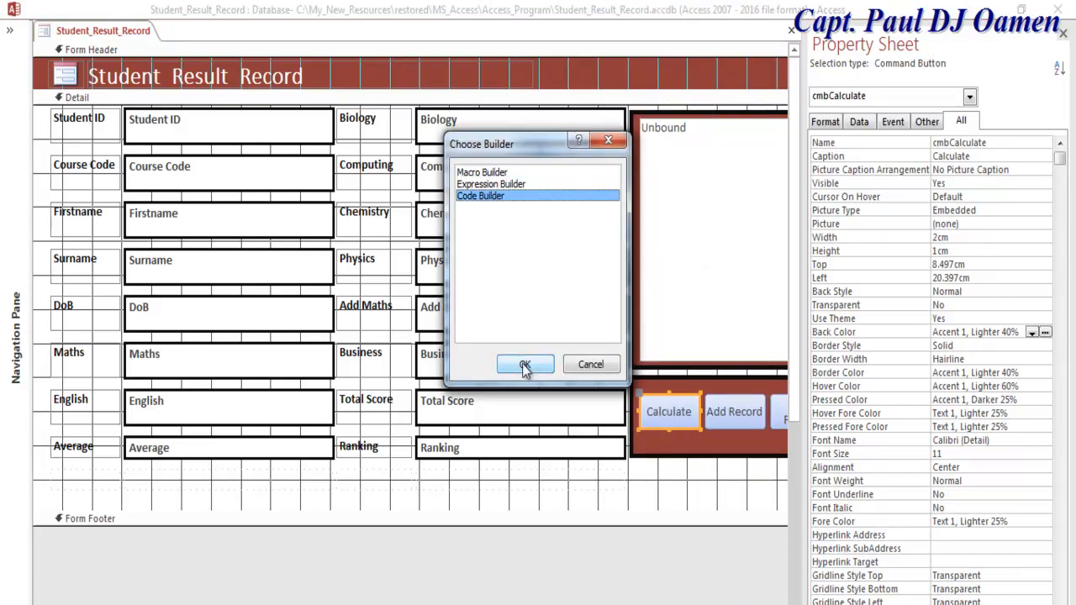
click(525, 366)
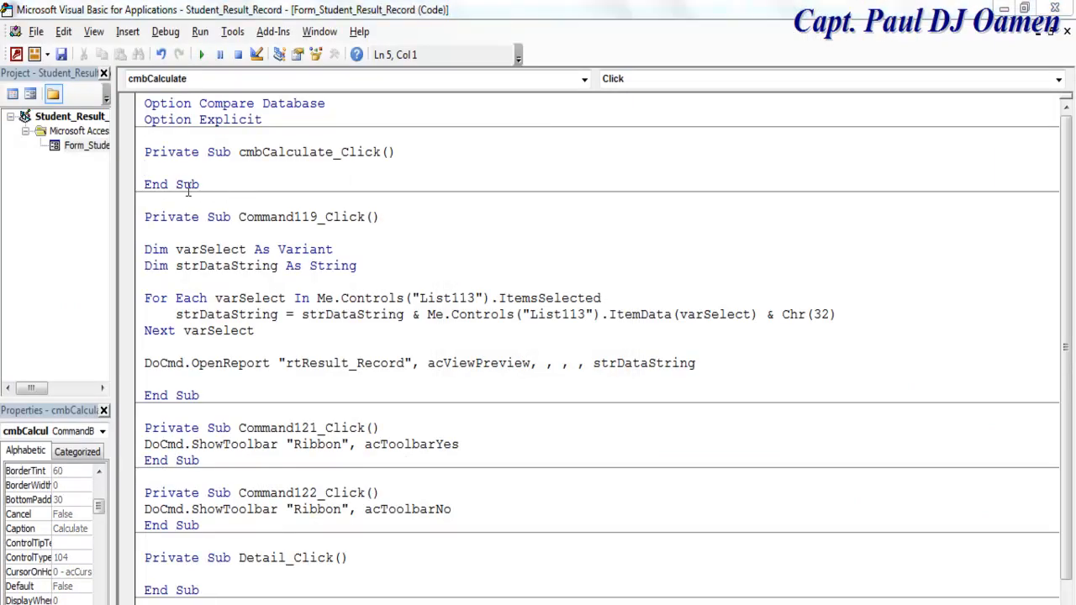
Step: Declare the array in cmbCalculate_Click with Dim r(15) As Integer
text(d)
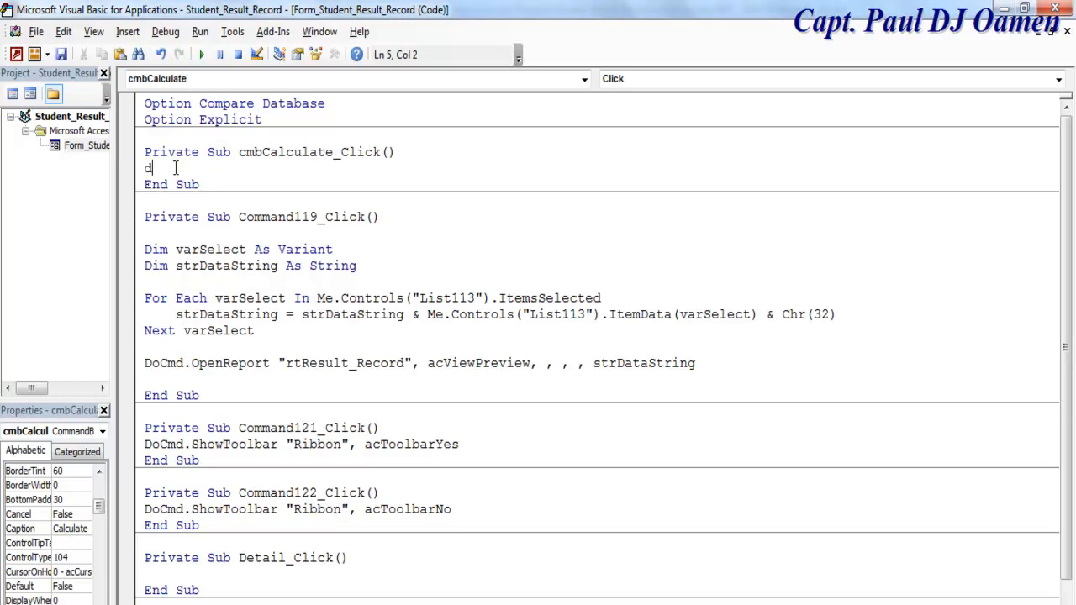
text(im r(15)
click(177, 168)
text(r as)
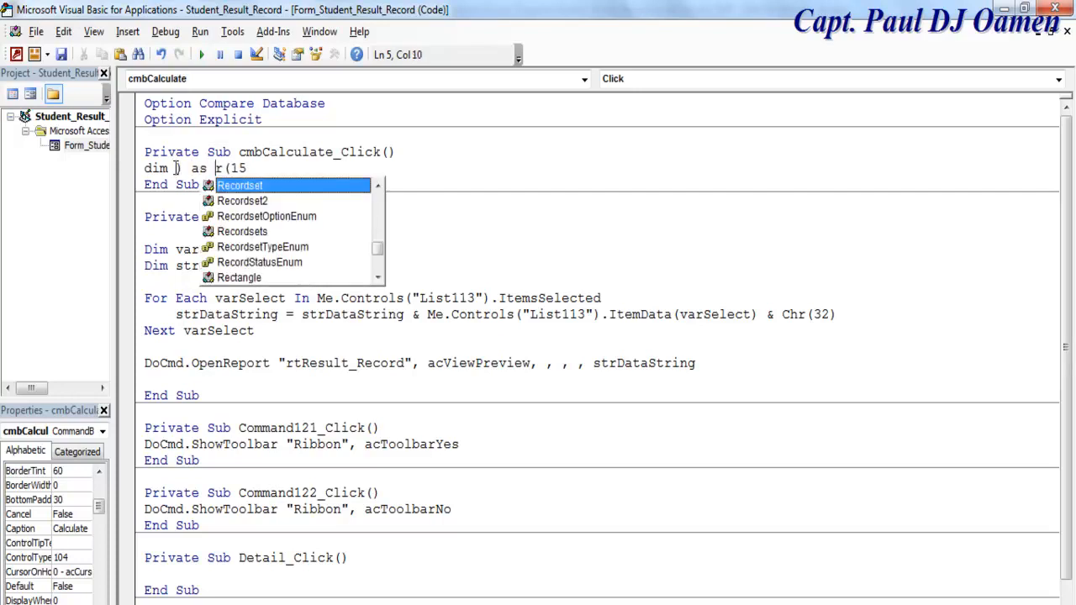
key(ctrl+z)
click(217, 169)
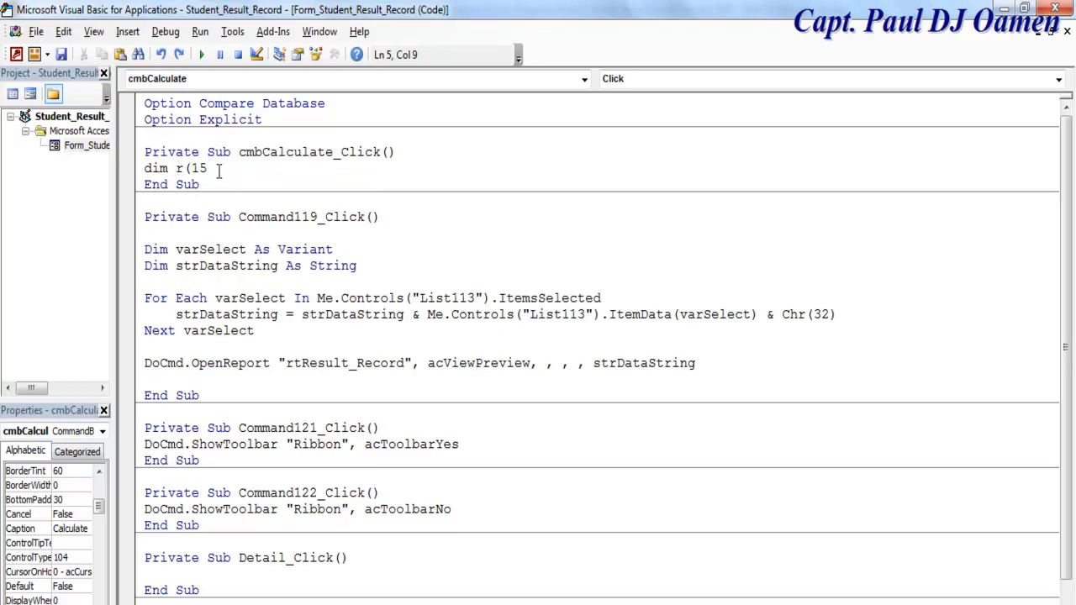
text() as)
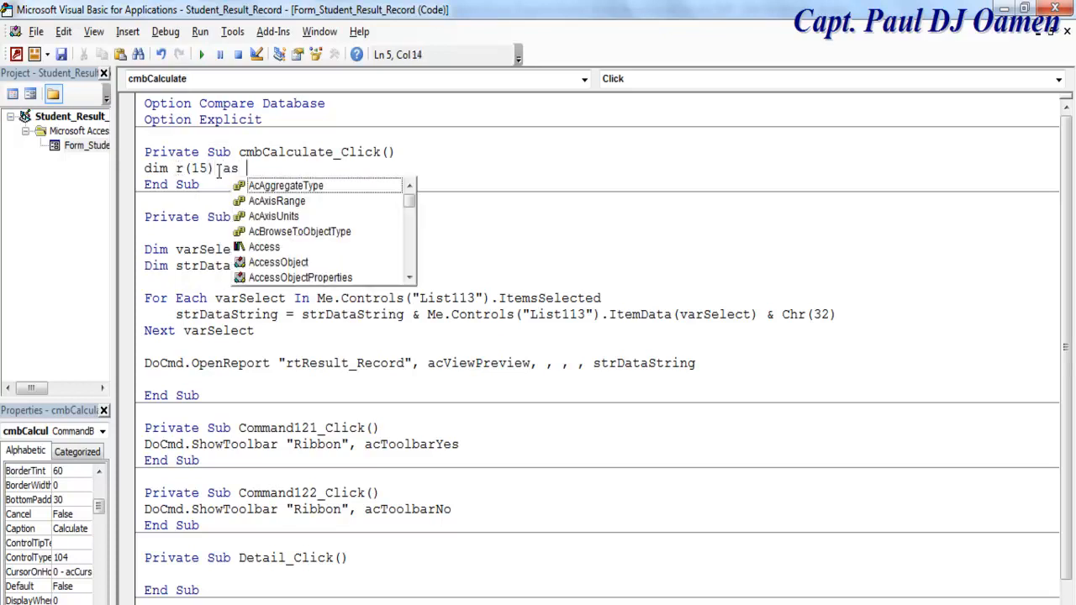
text(in)
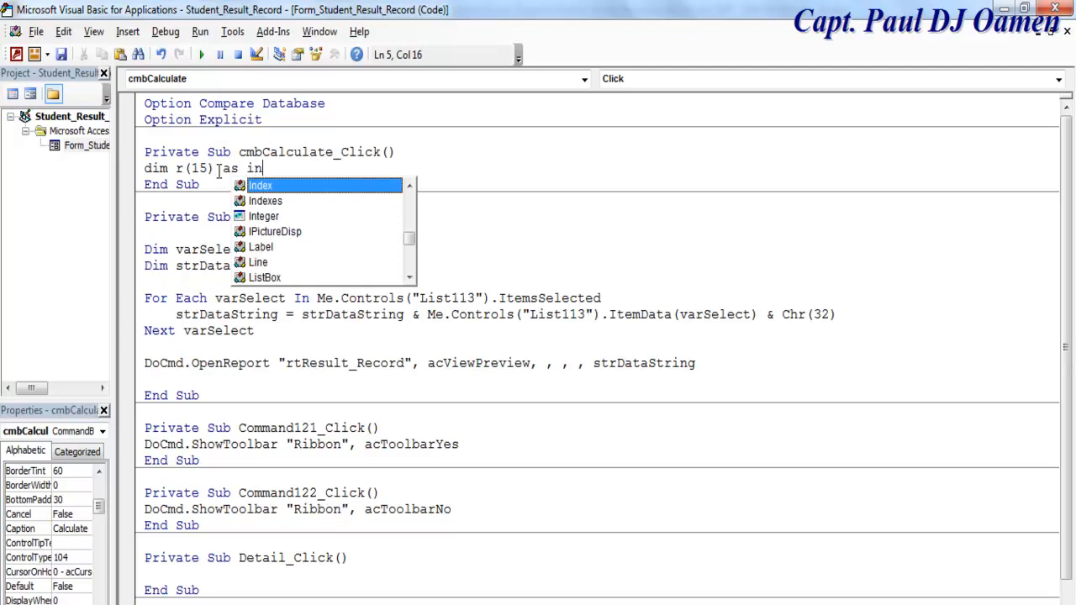
text(teg)
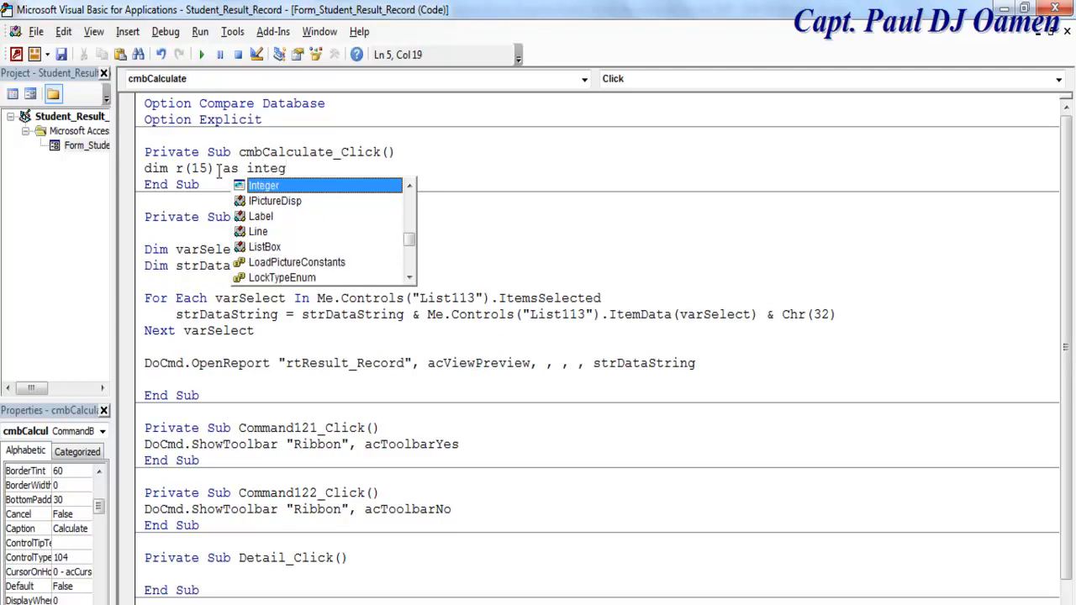
double_click(304, 183)
click(461, 286)
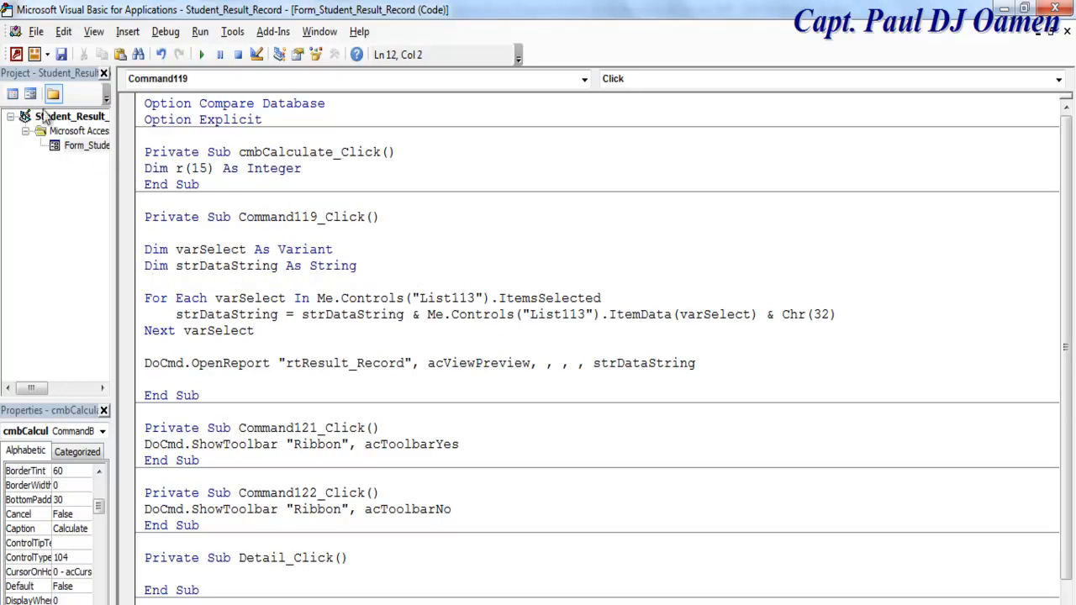
Step: Go back to the form design and check the names of the student detail and subject text boxes
key(alt+F11)
click(224, 128)
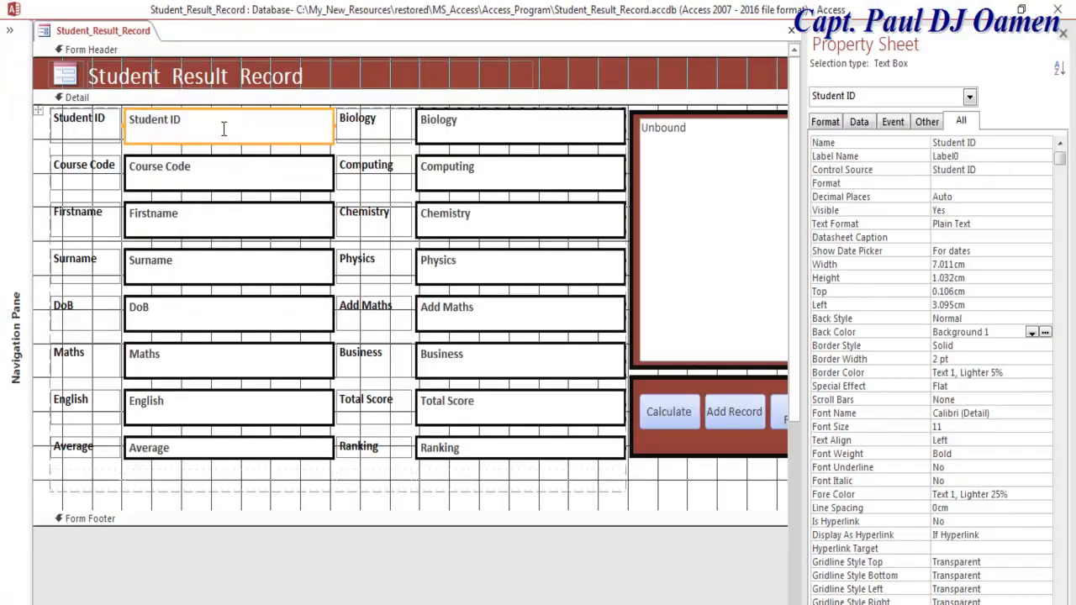
click(268, 183)
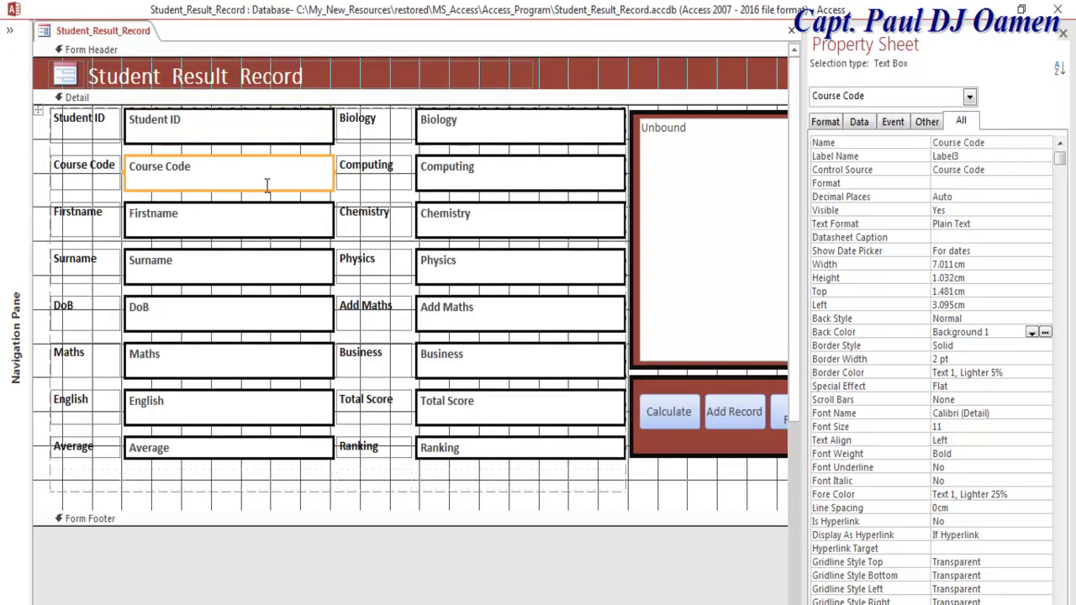
click(242, 232)
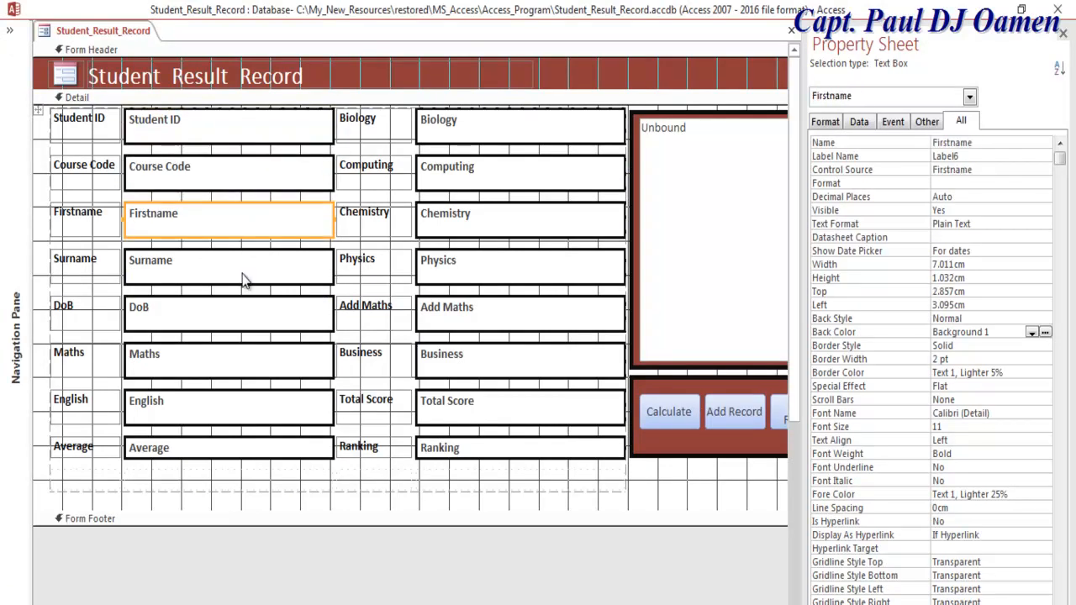
click(244, 280)
click(466, 126)
click(463, 168)
click(451, 217)
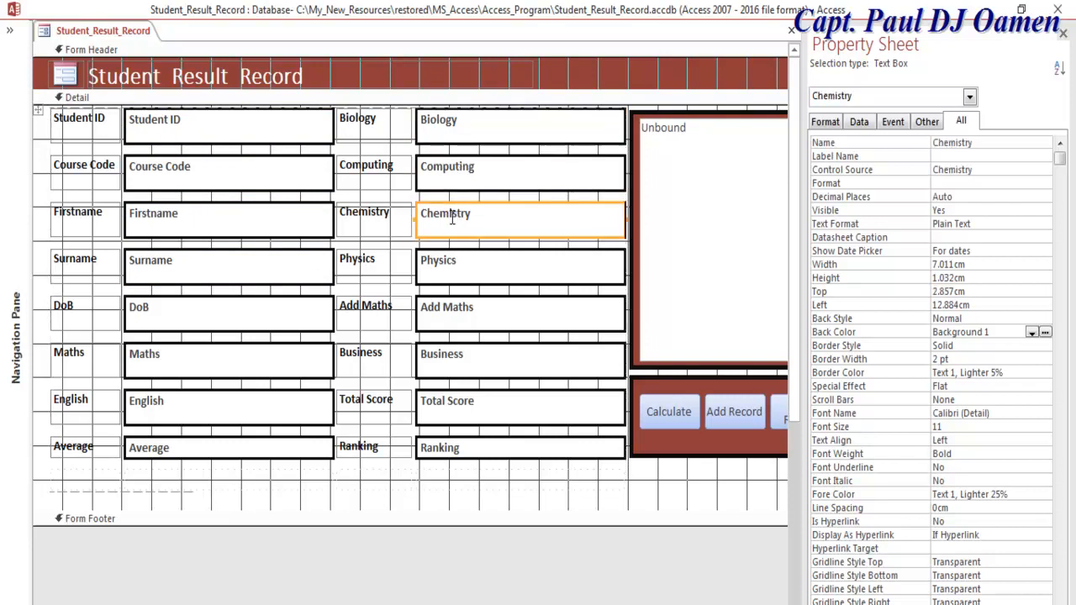
click(444, 267)
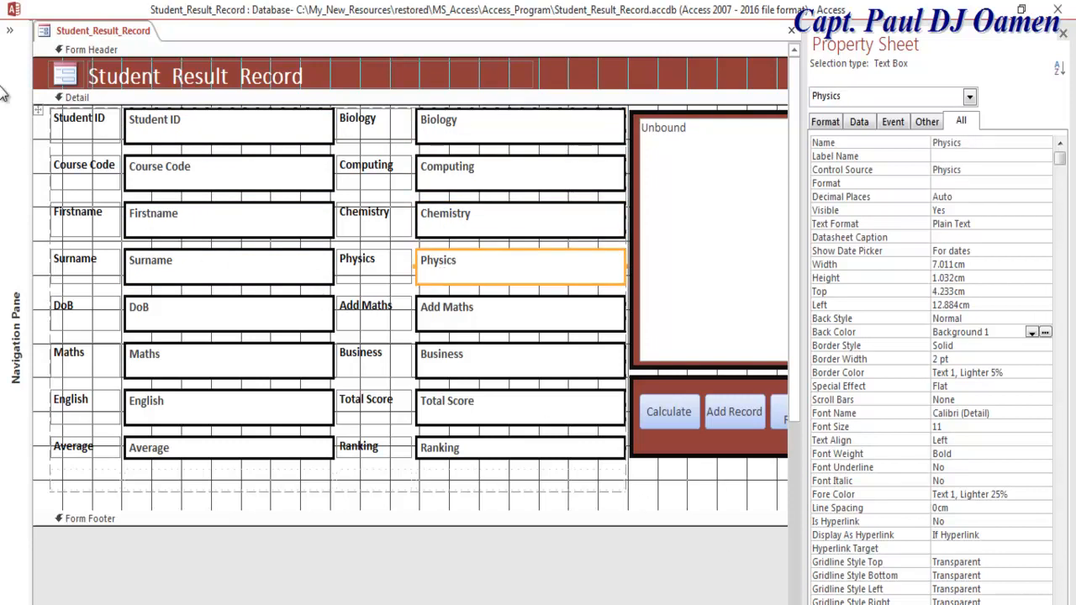
Step: Return to the Calculate button's event code and add r(0) = Maths.Text below the array declaration
right_click(682, 413)
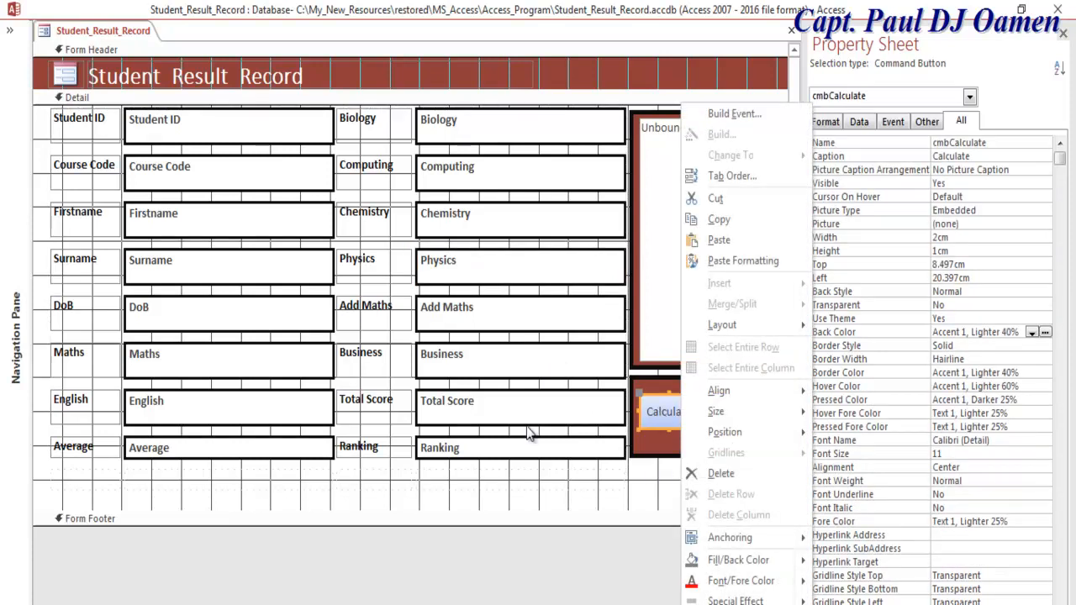
click(717, 115)
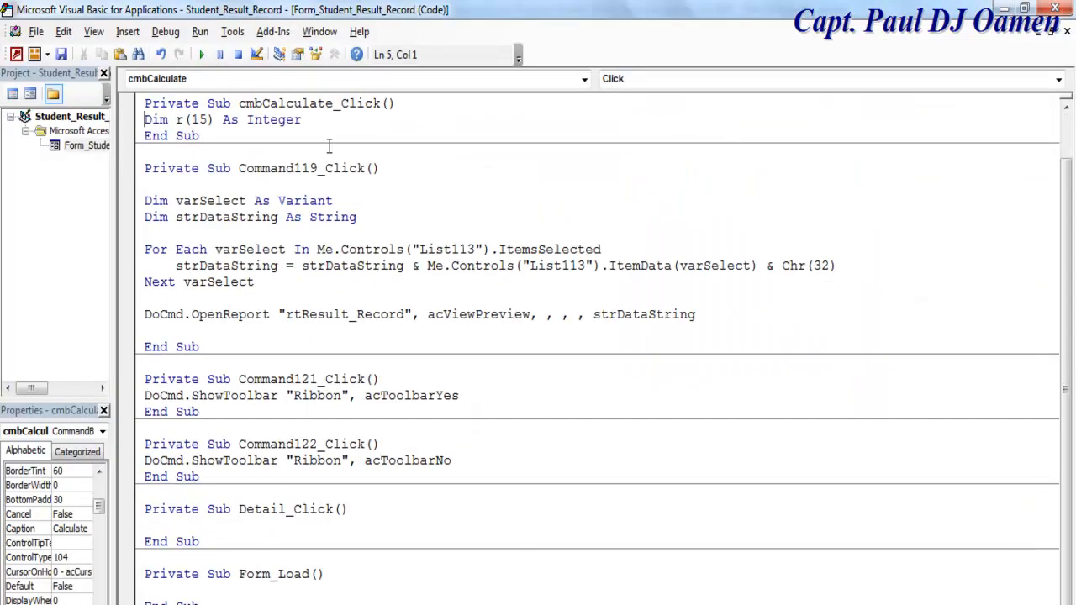
click(307, 120)
key(Return)
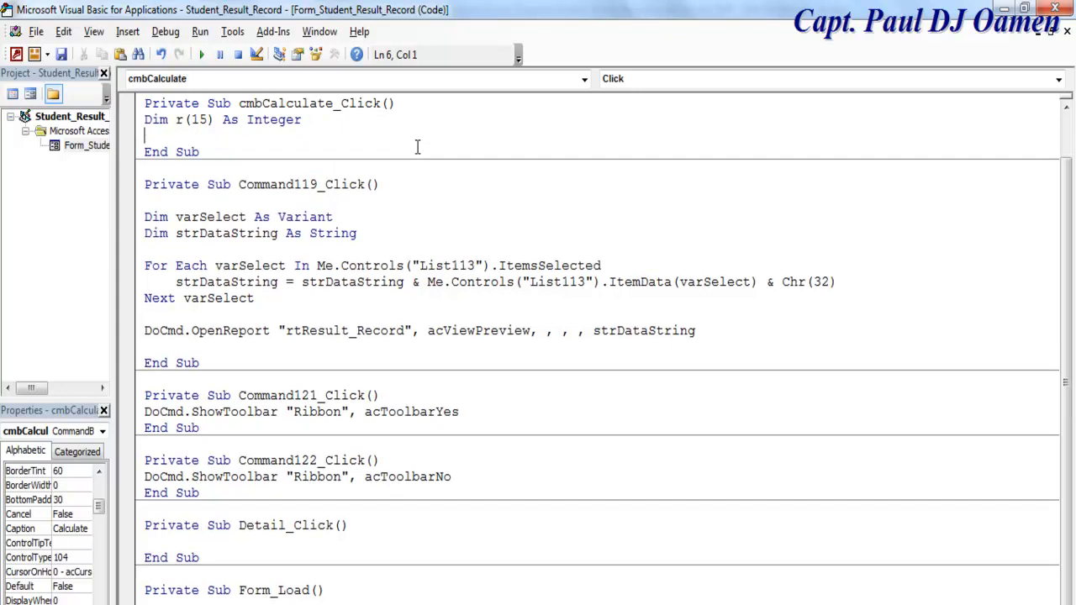
text(r(0) =Maths.)
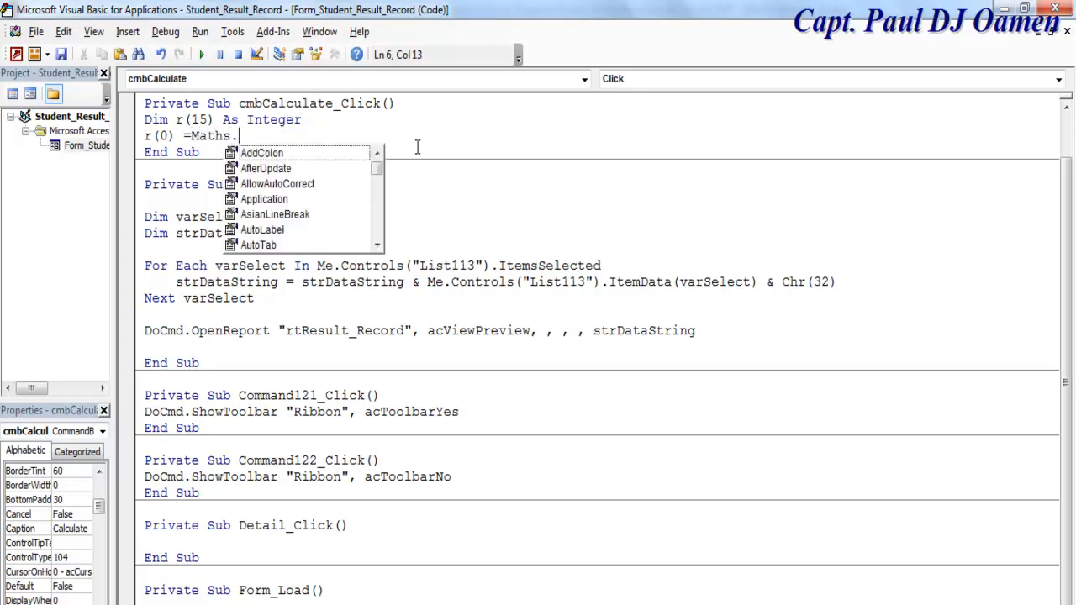
text(Text)
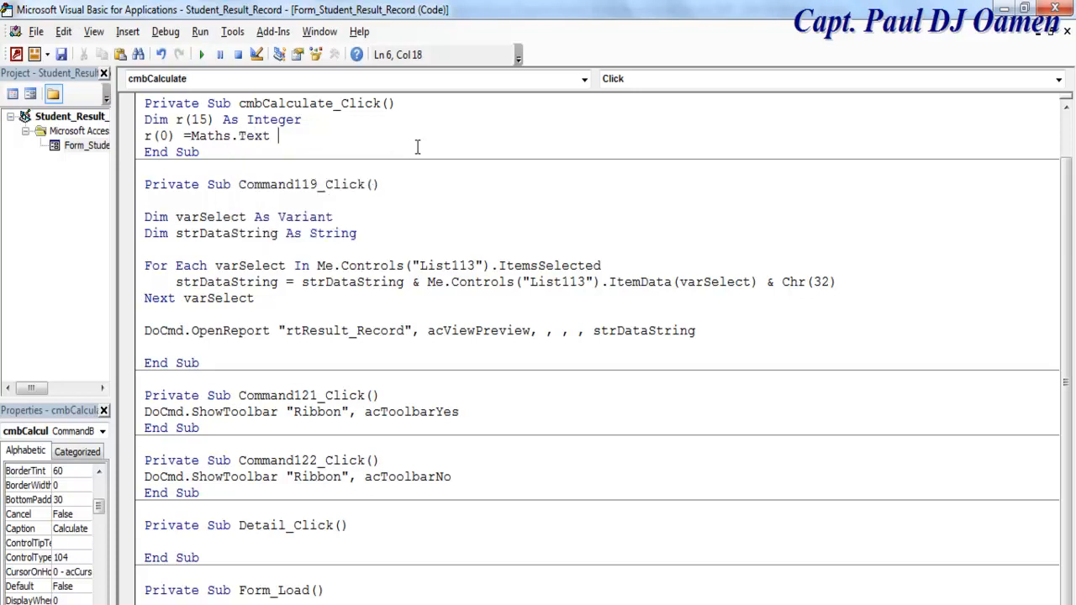
key(Return)
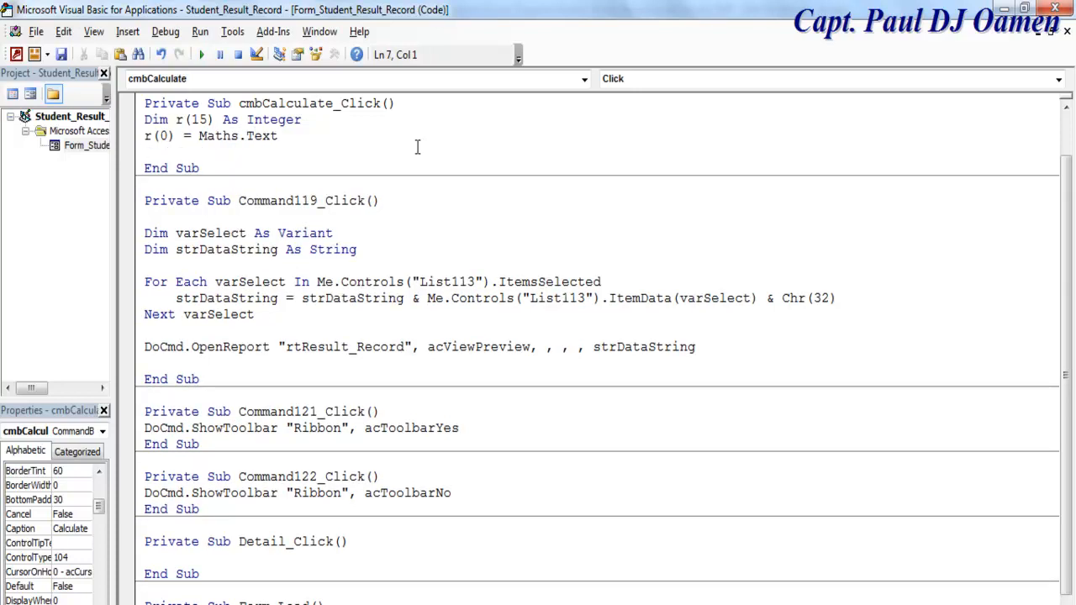
Step: Add the line r(1) = Biology.Text to cmbCalculate_Click
text(r(1)
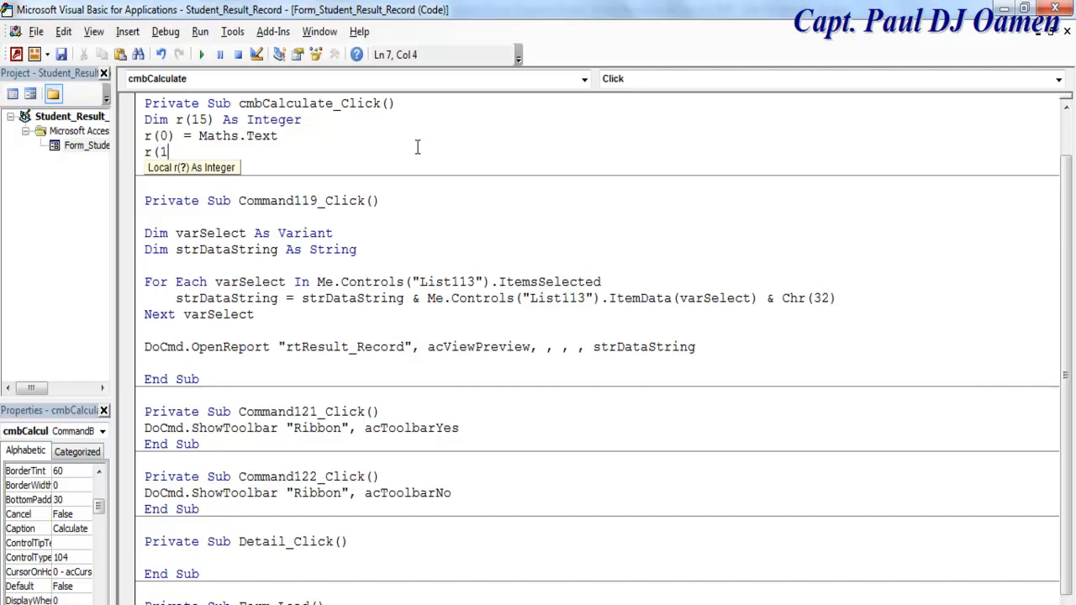
text() =)
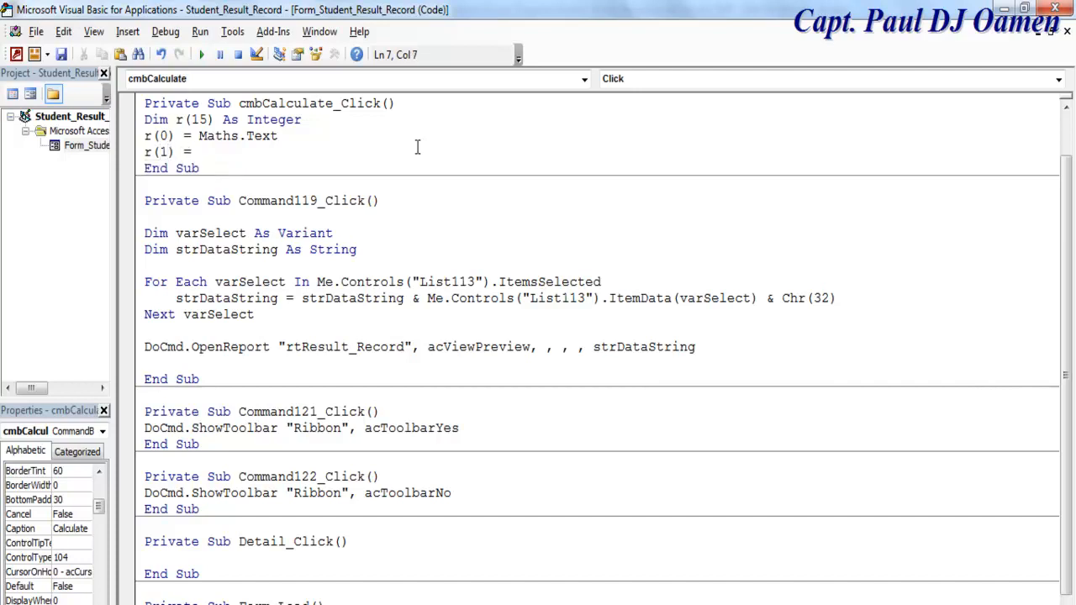
text( Biology.text)
key(Return)
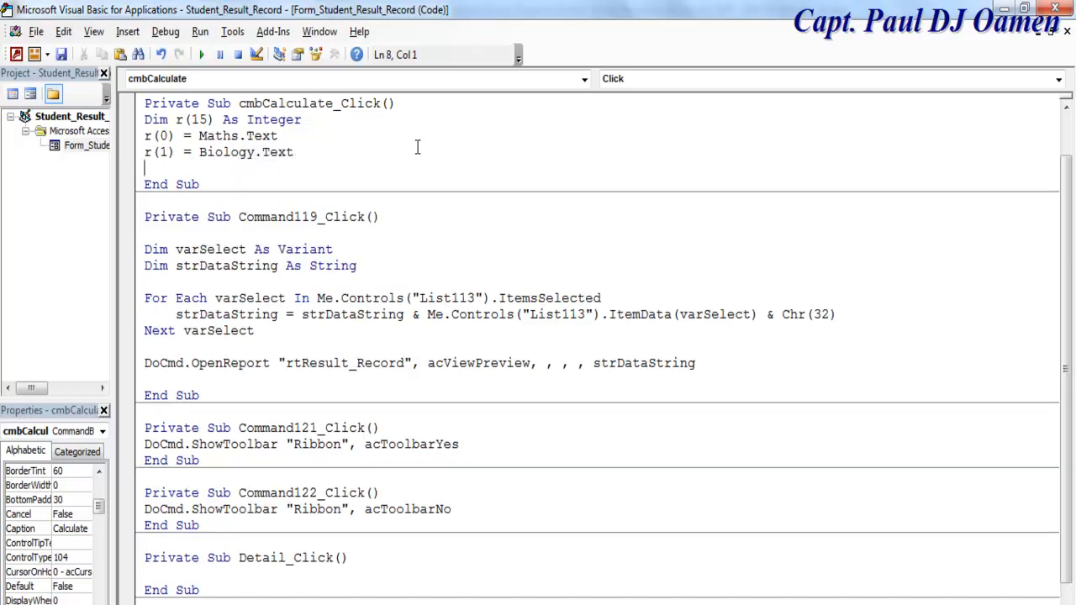
Step: Add the lines r(2) = Computing.Text and r(3) = Chemistry.Text to the procedure
text(r(20)
key(BackSpace)
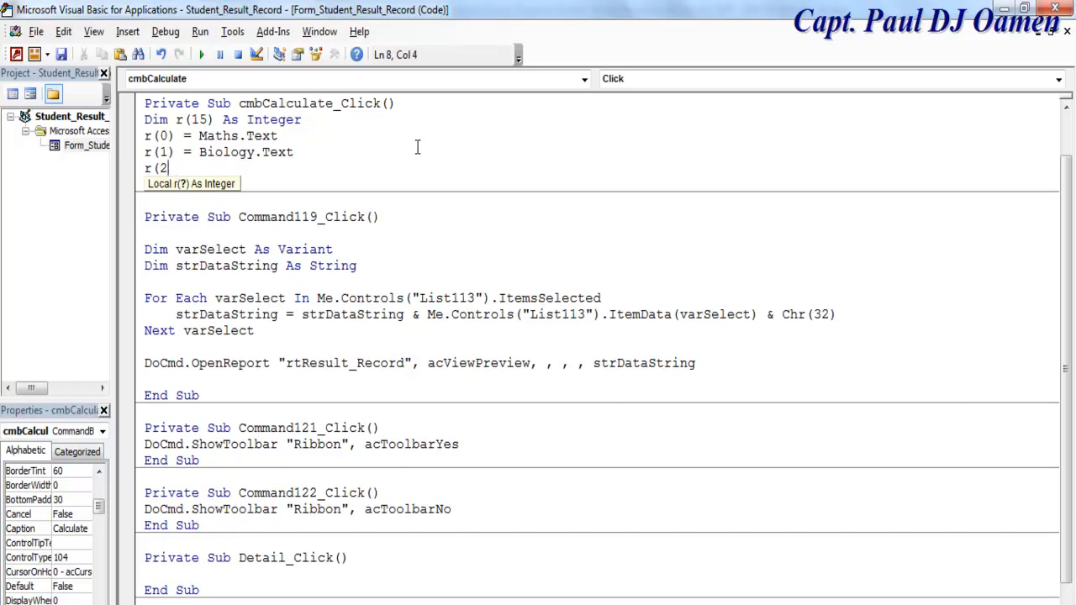
text()=)
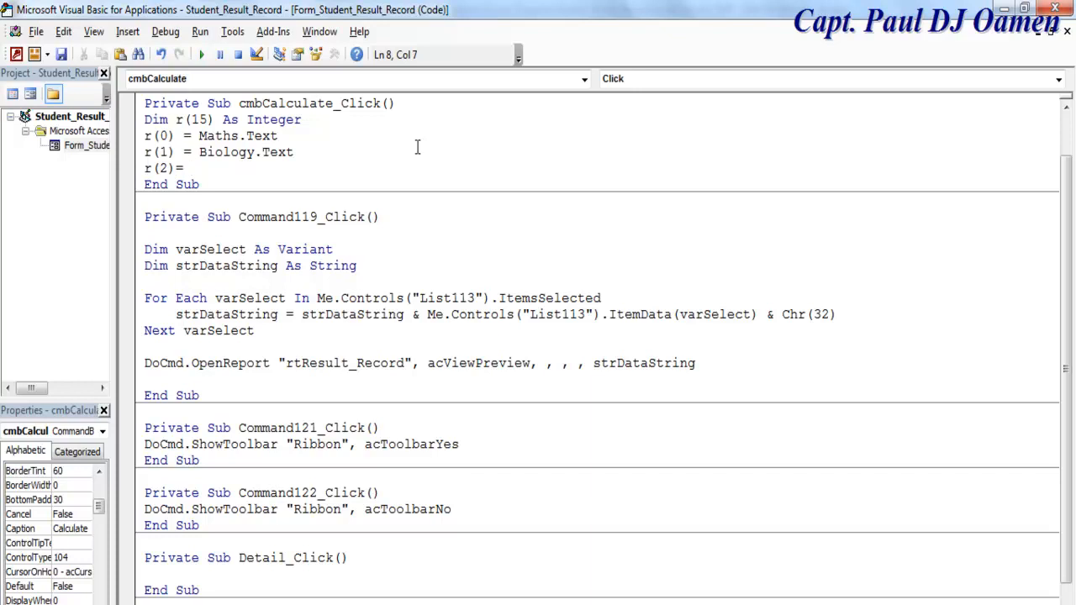
text( Computing.Text)
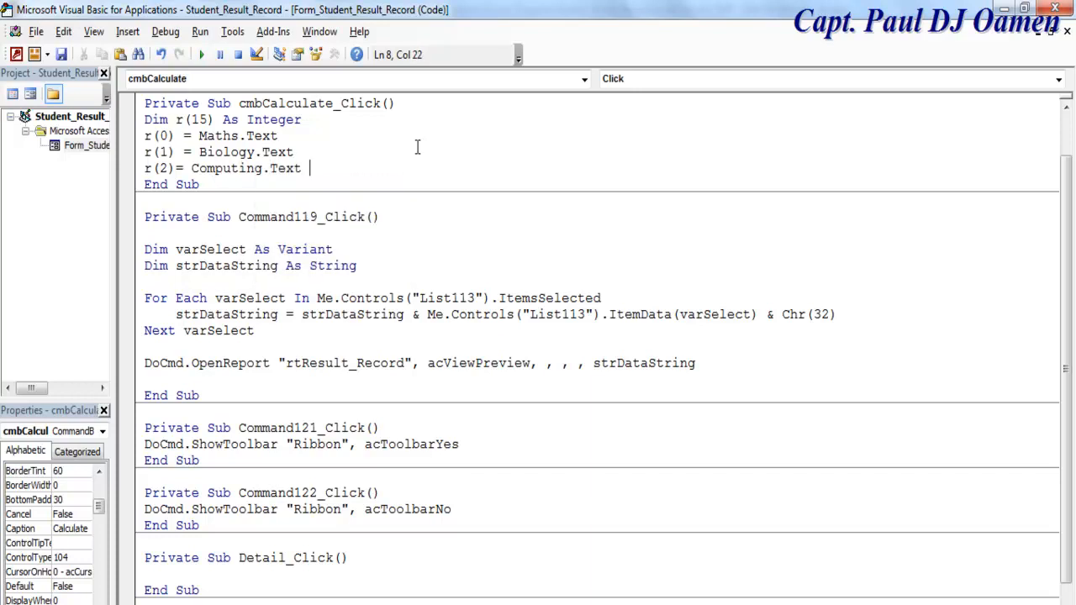
key(Return)
text(r)
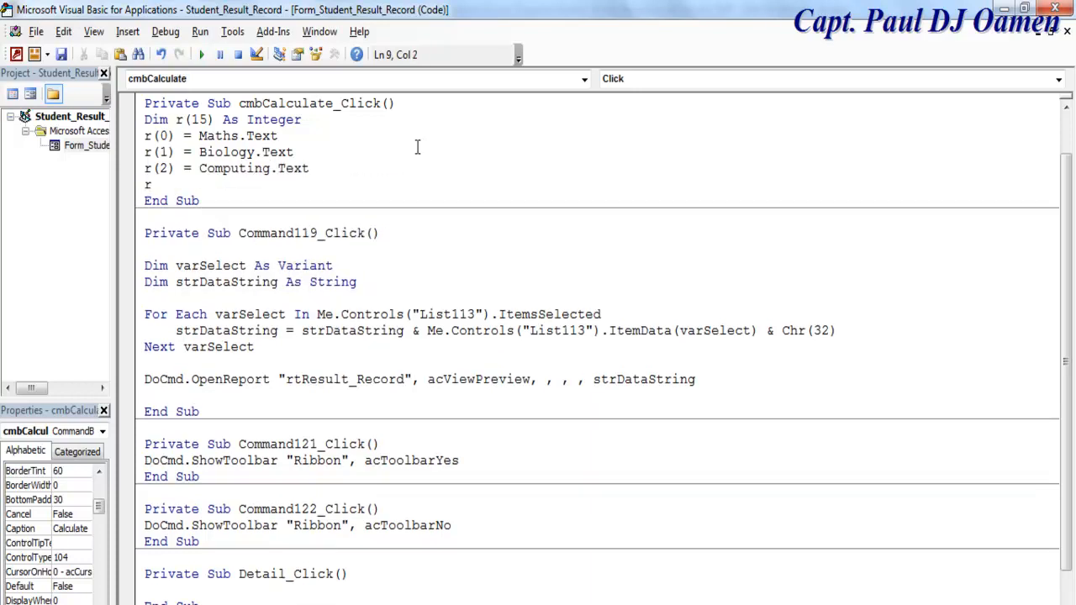
text((3) = Chemistry.)
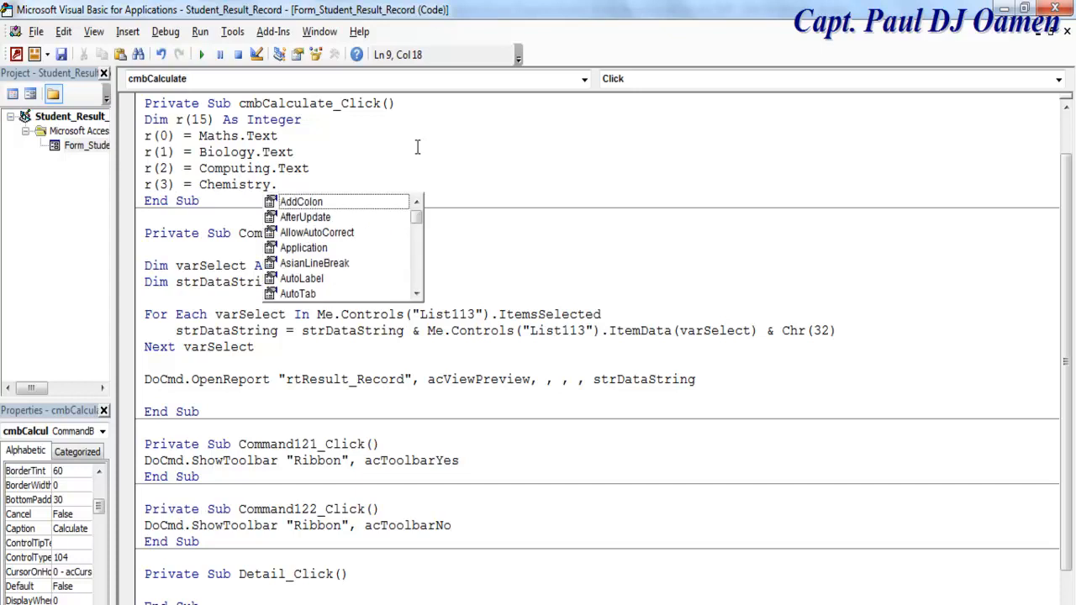
text(Text)
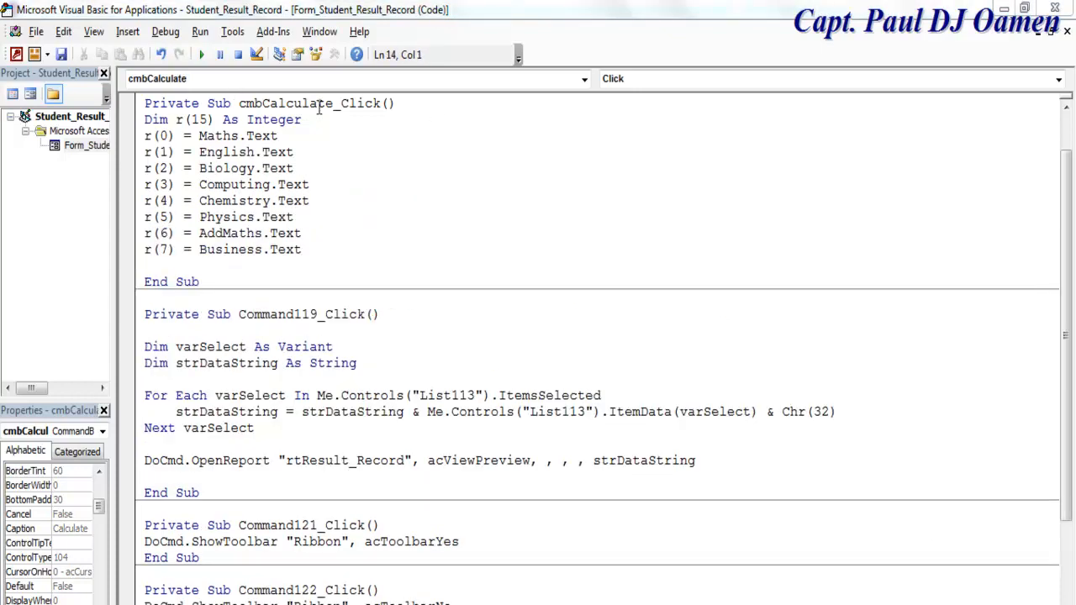
Step: Insert a blank line between the Dim statement and the subject assignments, and review the Maths and English lines
key(Return)
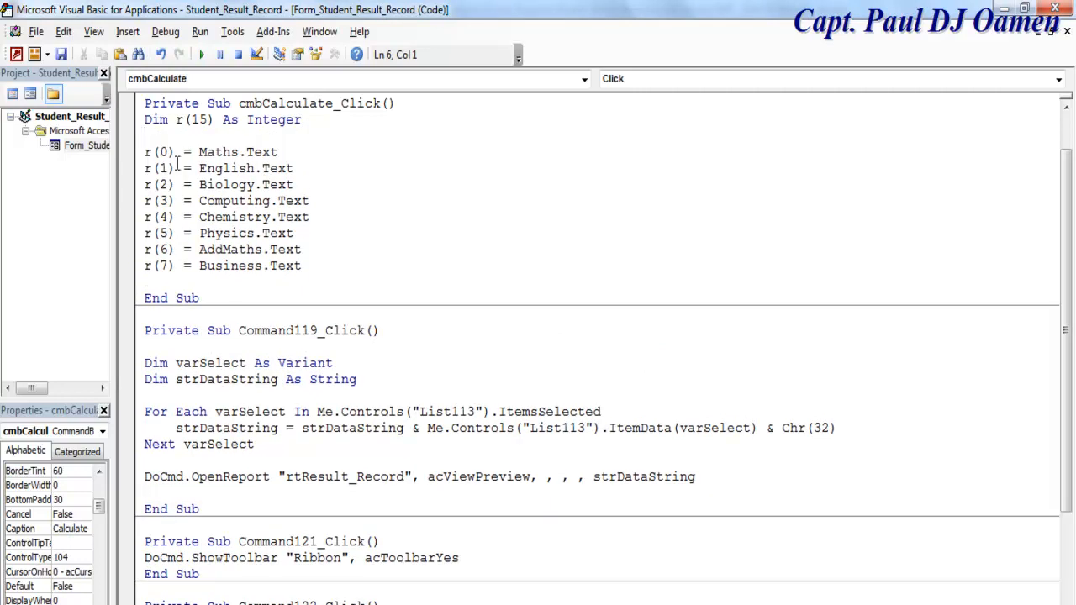
click(237, 153)
click(170, 153)
click(232, 169)
drag(301, 168, 198, 168)
Step: Below the subject assignments, assign r(8) the sum of r(0) through r(7) divided by 8, and r(9) the undivided sum
click(311, 265)
key(Return)
key(Return)
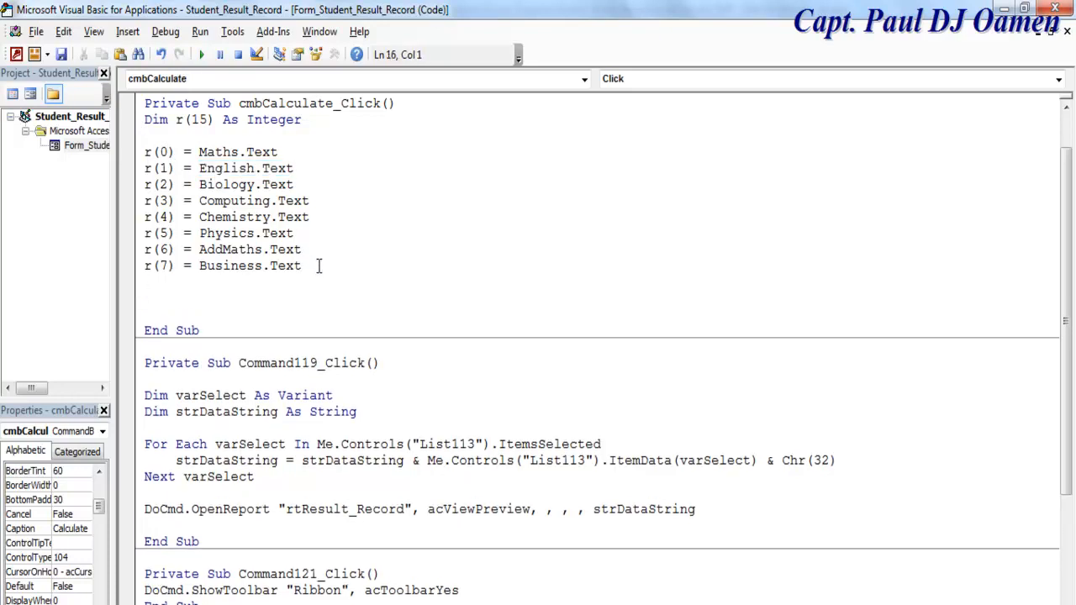
text(r(8) = r(0)
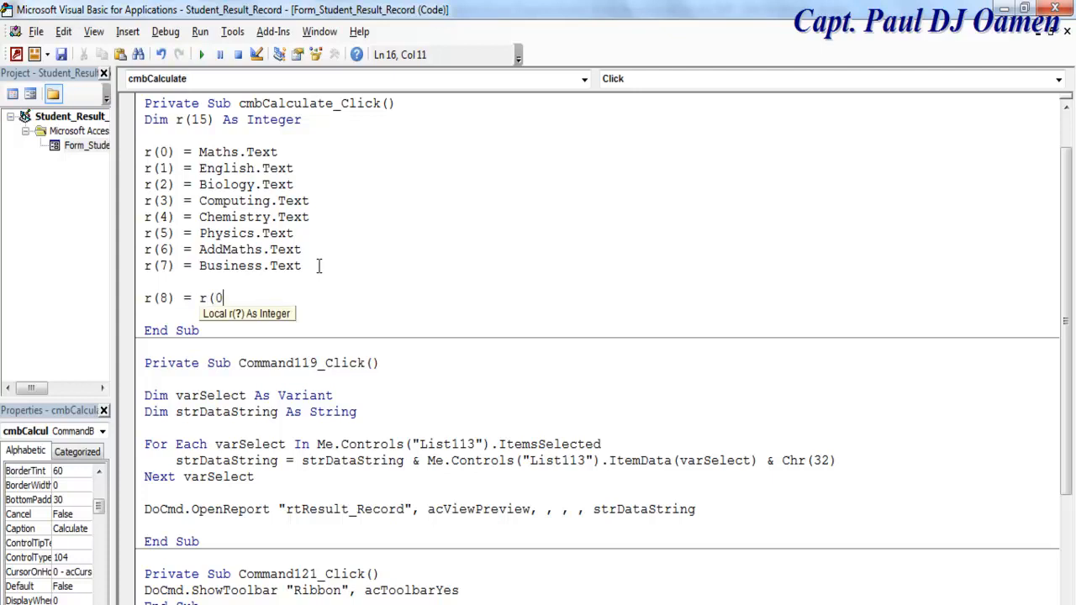
text() +)
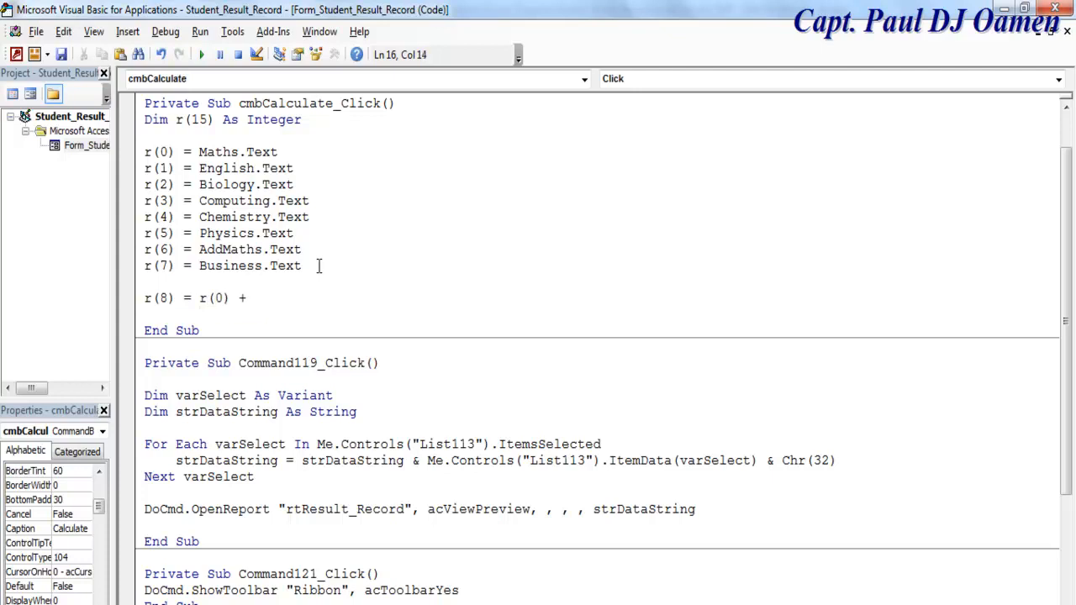
text( r(1)
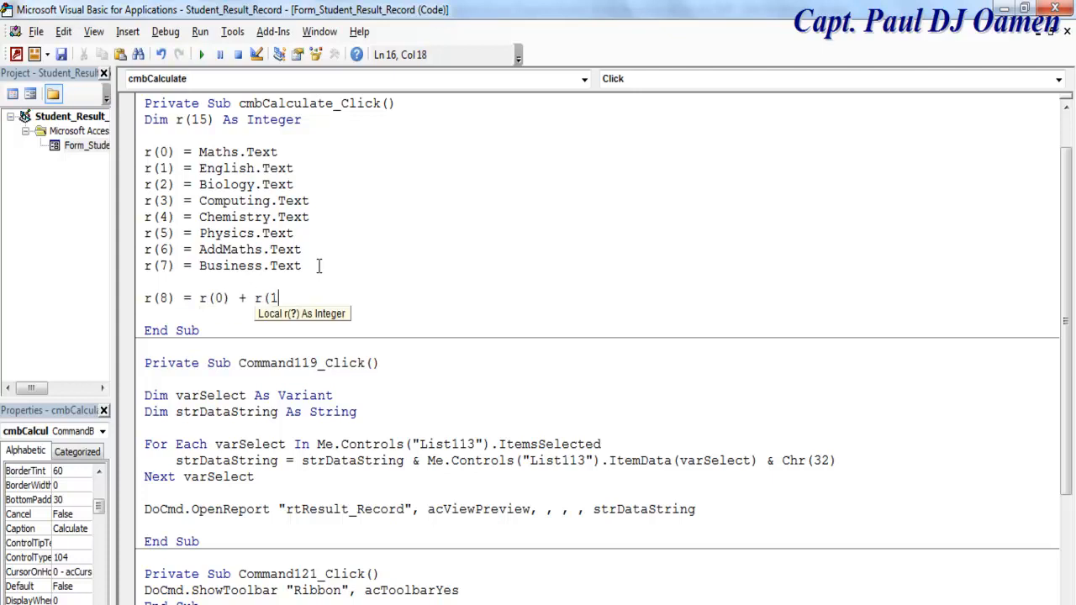
text() +)
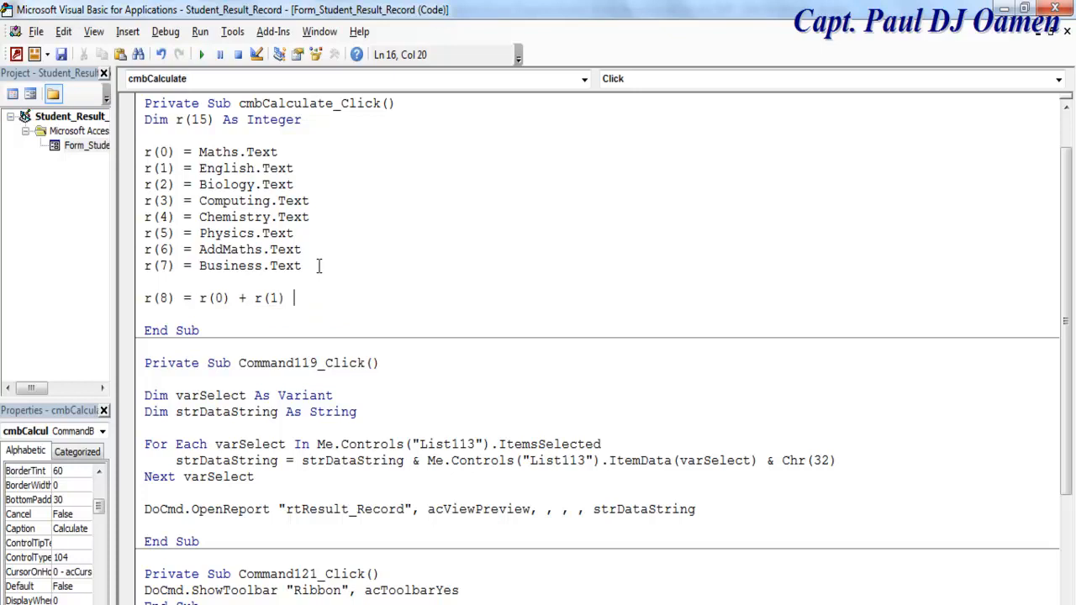
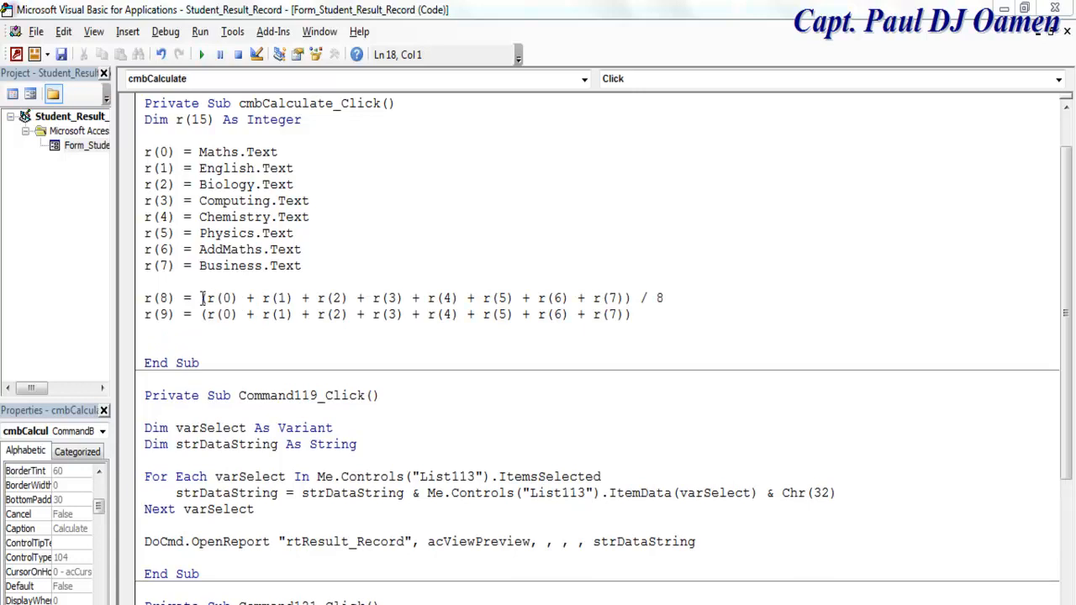
Step: Review the summed marks, the divisor and the target variables in the r(8) and r(9) formulas
click(631, 298)
drag(630, 297, 201, 308)
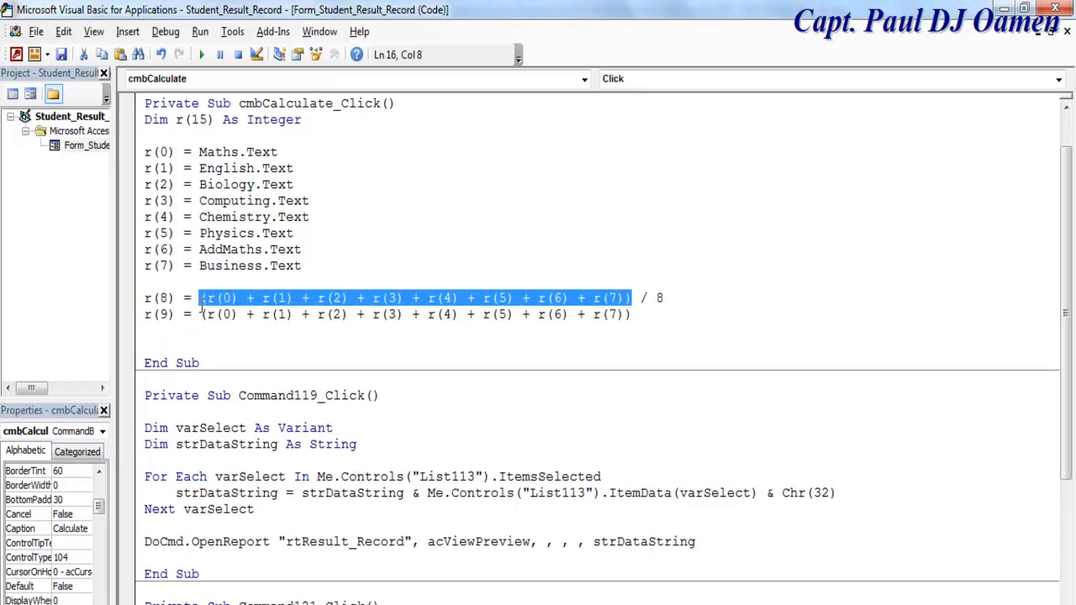
click(647, 297)
click(662, 296)
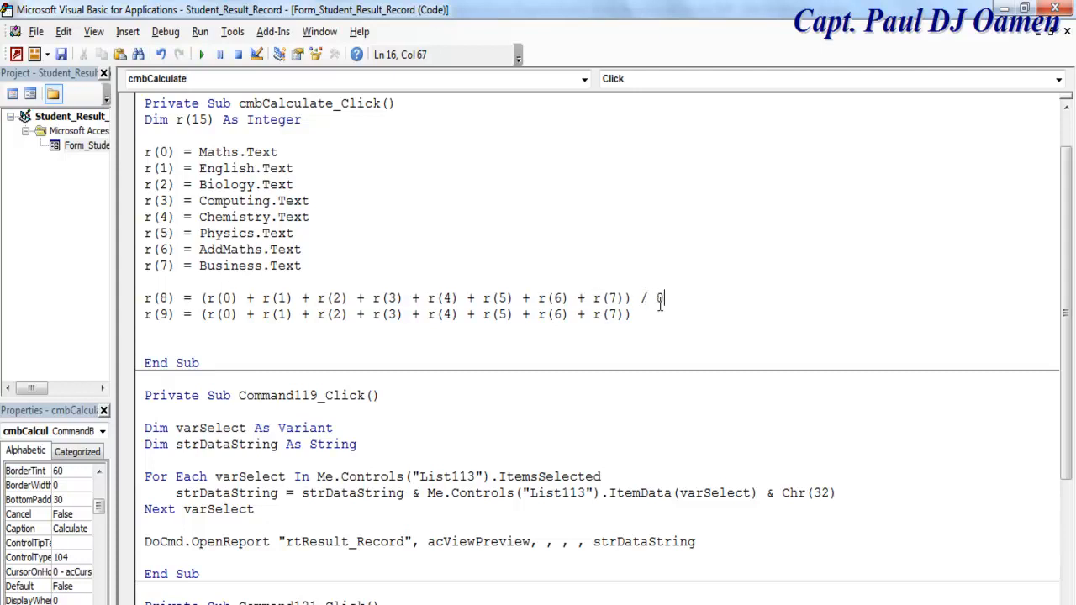
drag(632, 314, 200, 317)
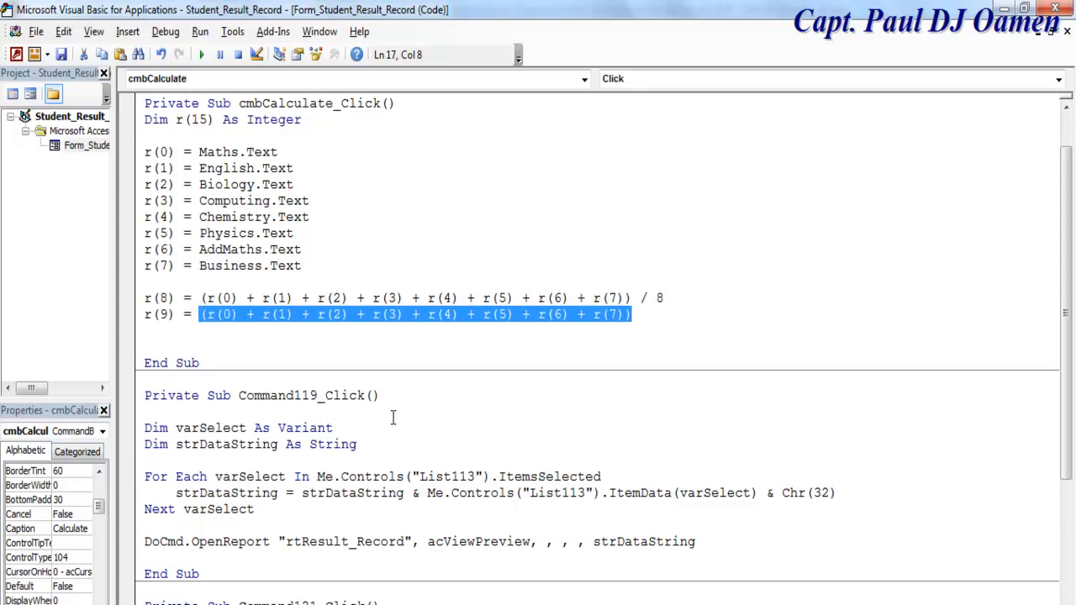
click(327, 348)
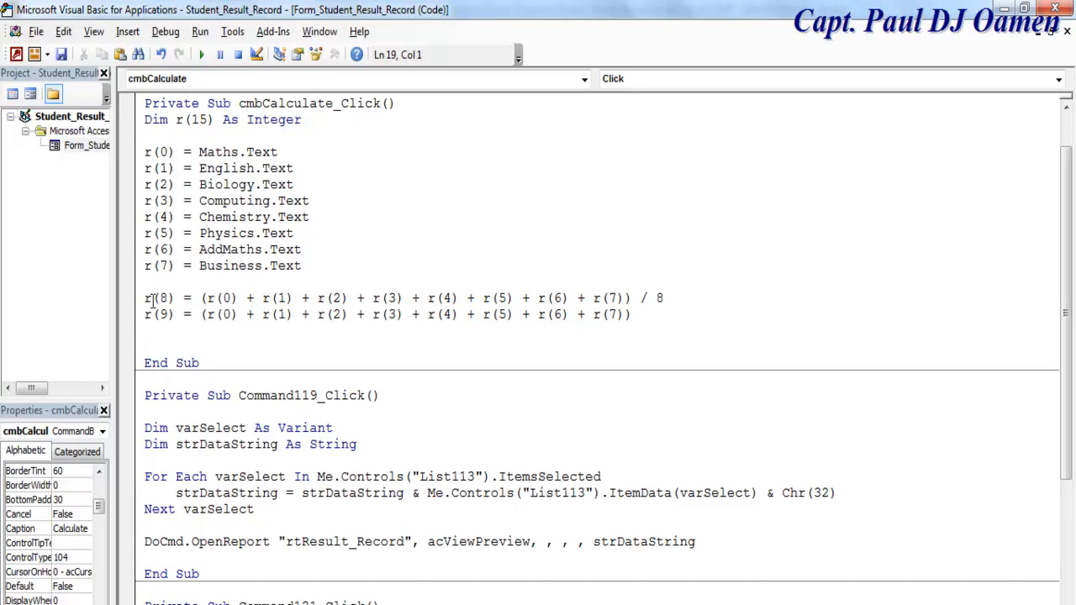
drag(146, 299, 178, 315)
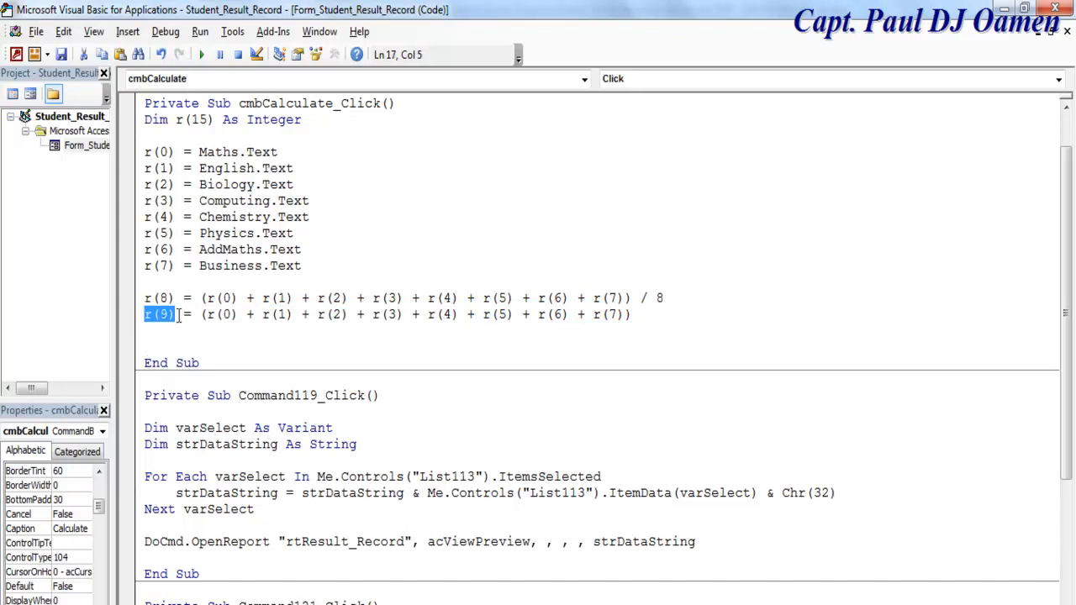
Step: Check the names of the Average and Total Score text boxes in the Access form design, and return to the Calculate button's code
click(30, 93)
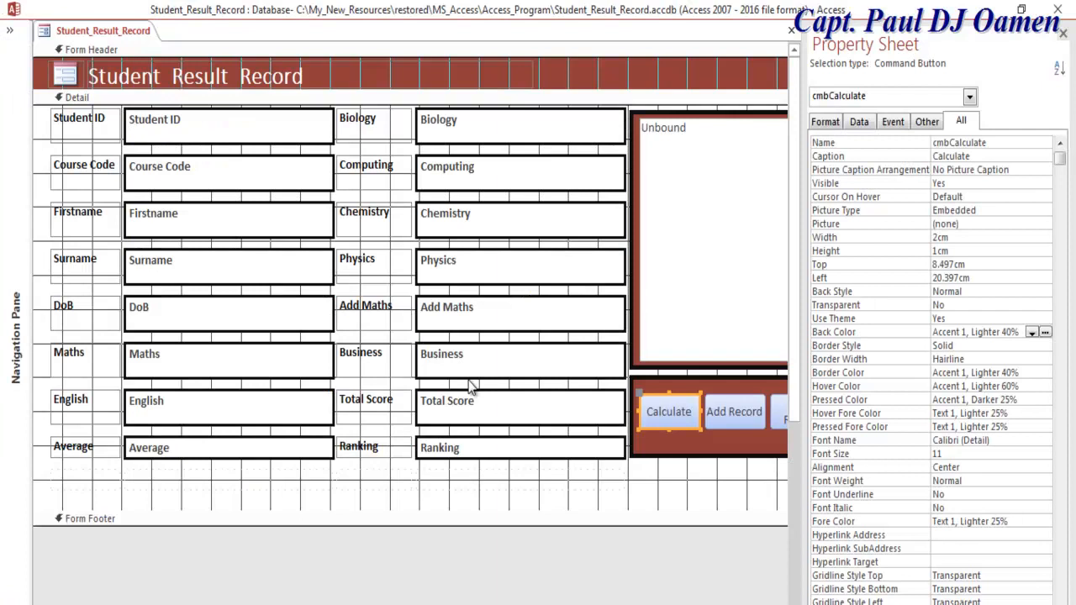
click(227, 452)
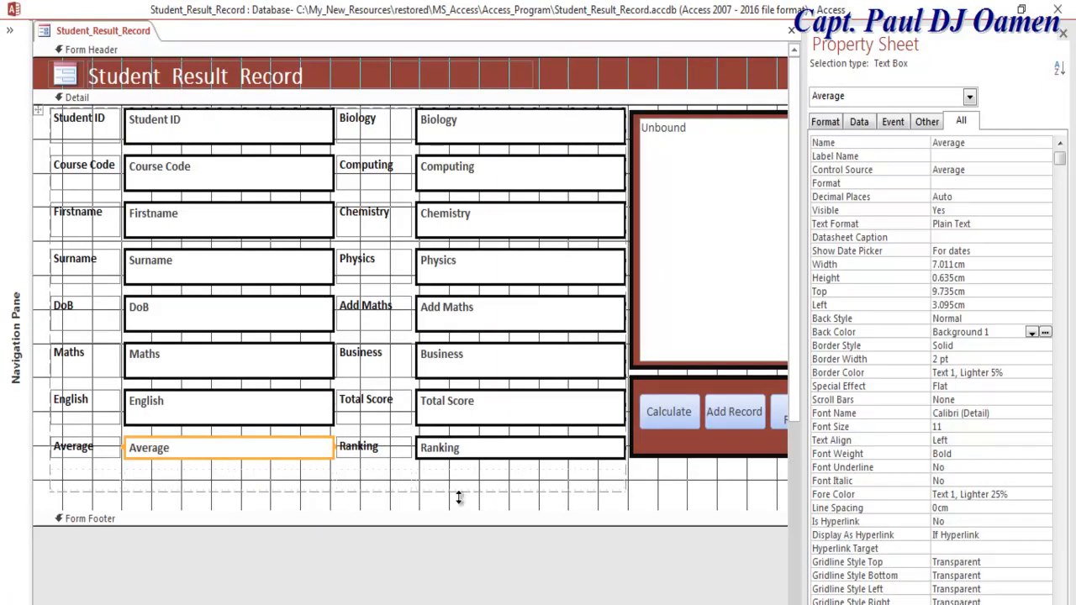
click(485, 422)
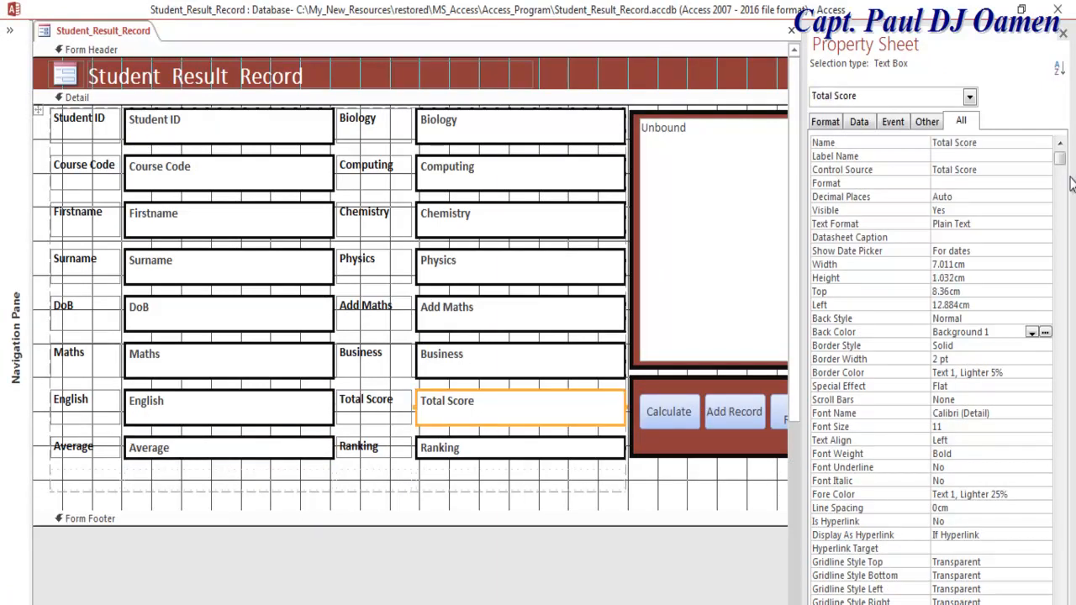
drag(984, 144, 931, 145)
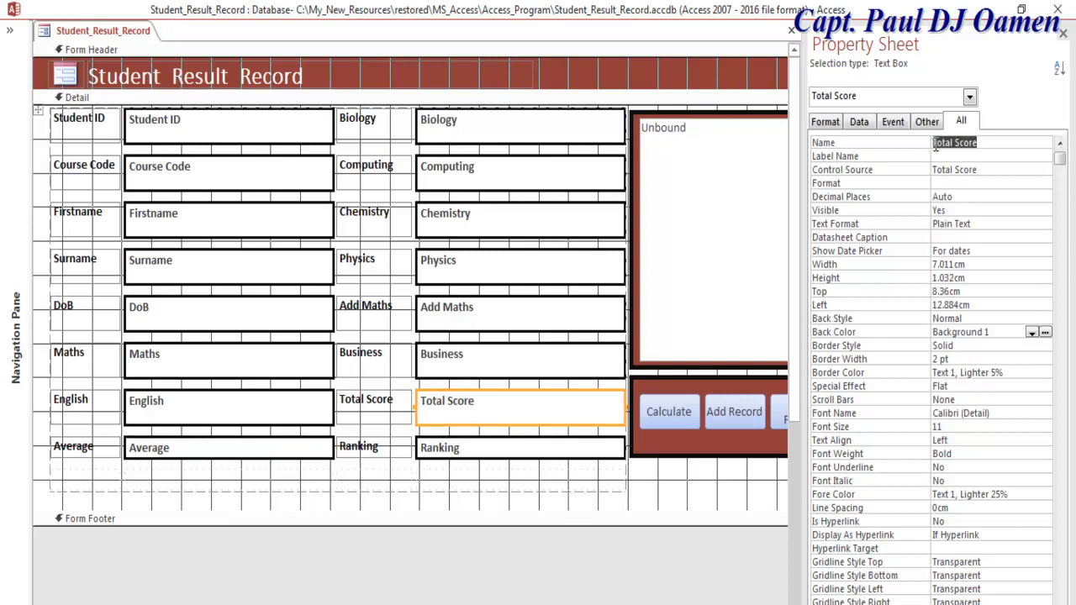
click(673, 412)
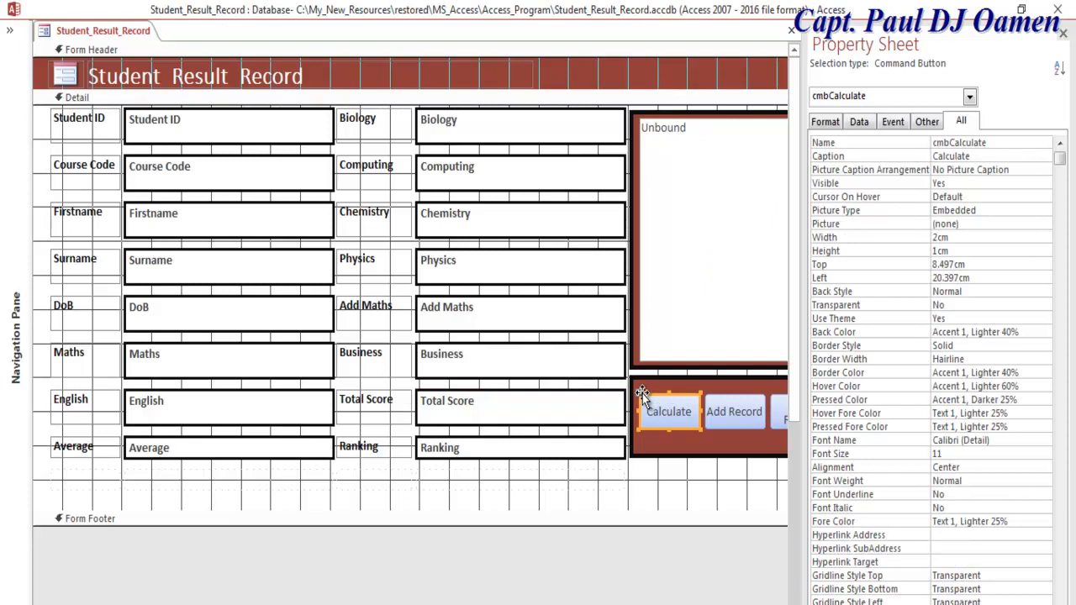
right_click(644, 399)
click(696, 114)
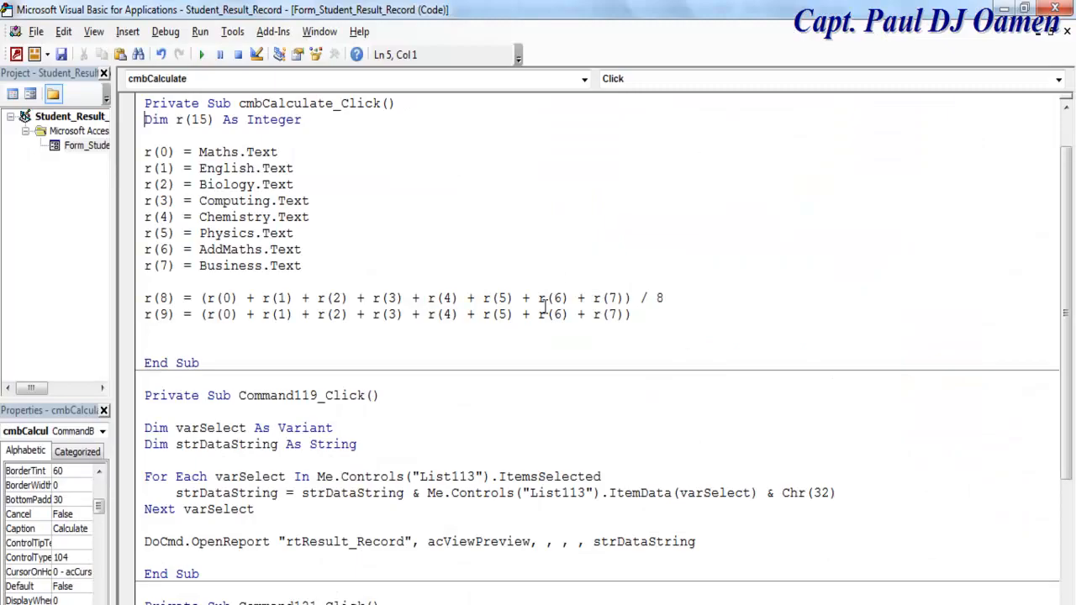
Step: Add the line Average.Text = r(8) below the r(9) formula, separated by a blank line
key(Return)
key(Return)
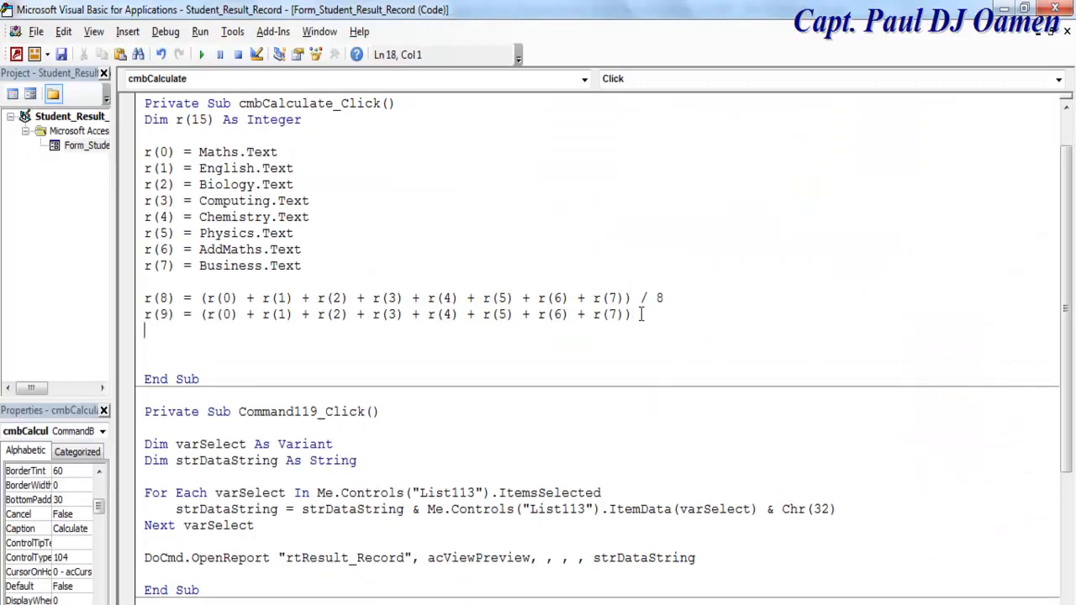
text(Avert)
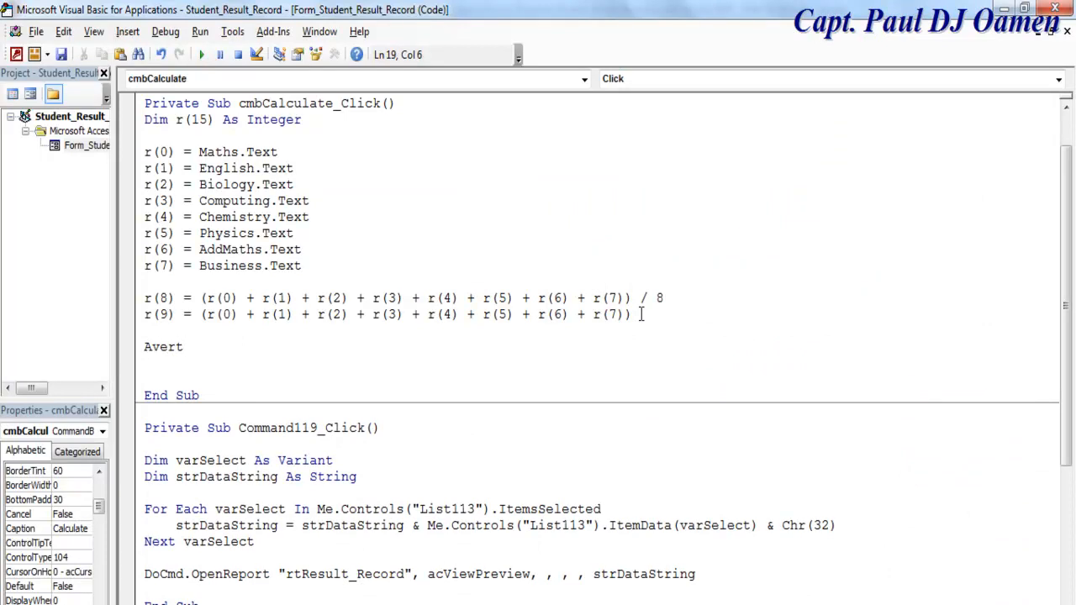
key(BackSpace)
text(age.)
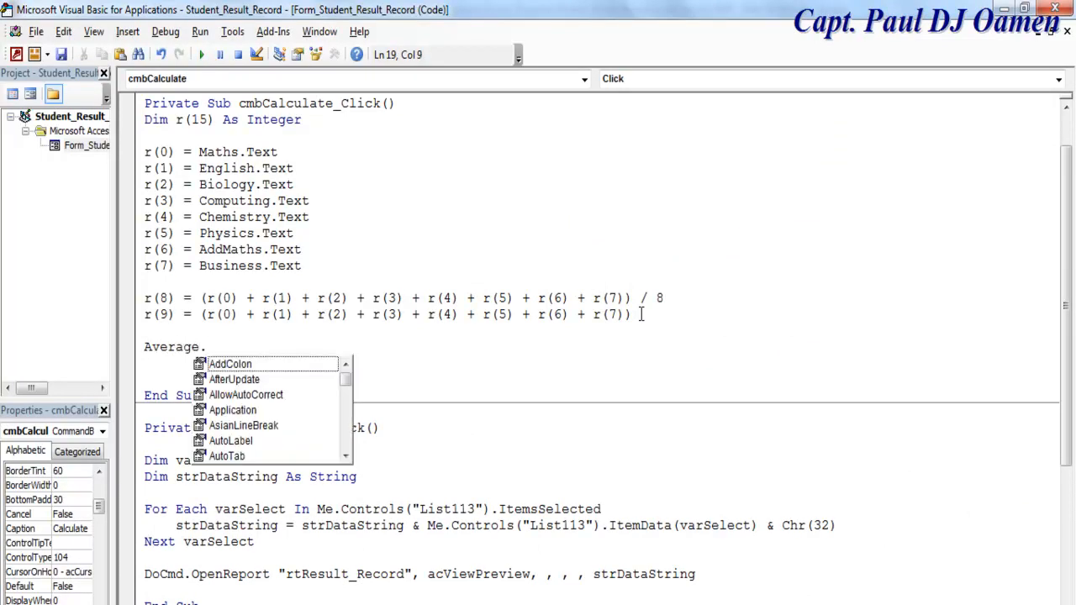
text(Text =)
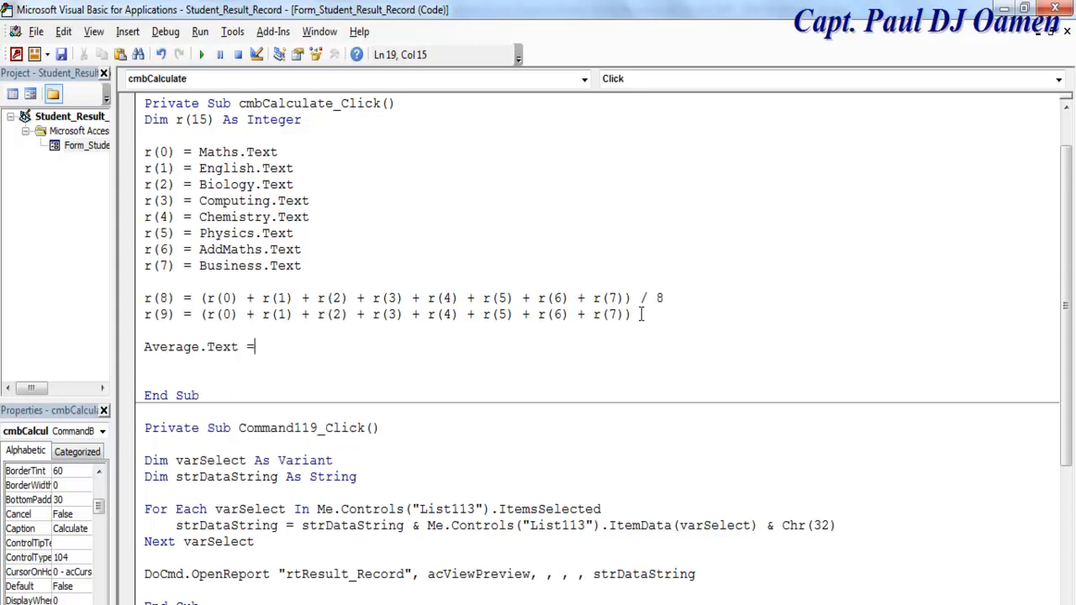
text( r()
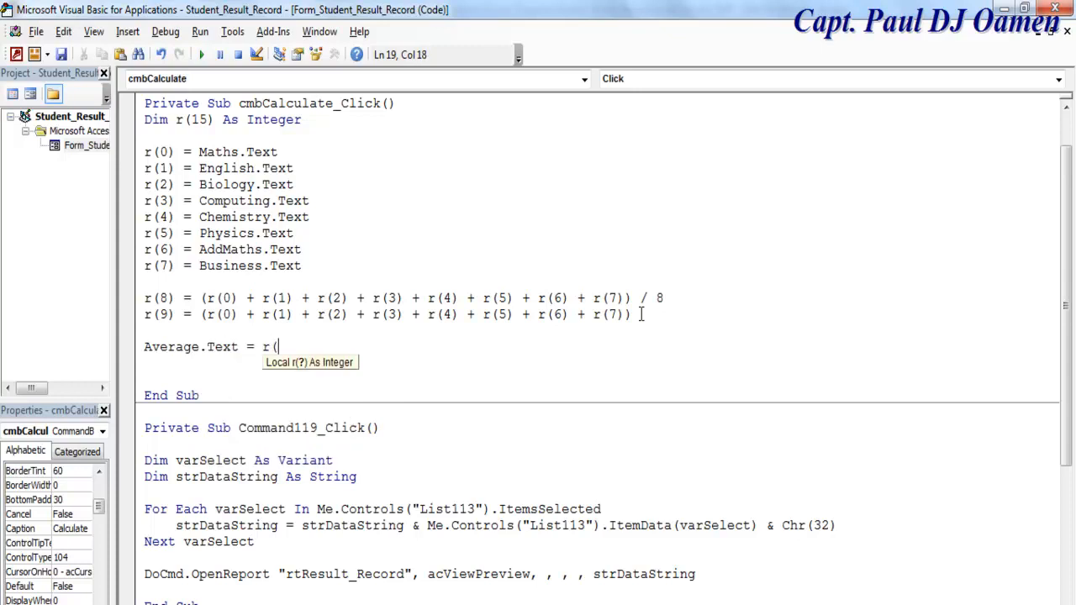
text(8))
Step: Add the line Total_Score.Text = r(9) directly below the Average assignment
key(Return)
text(Total_Scor)
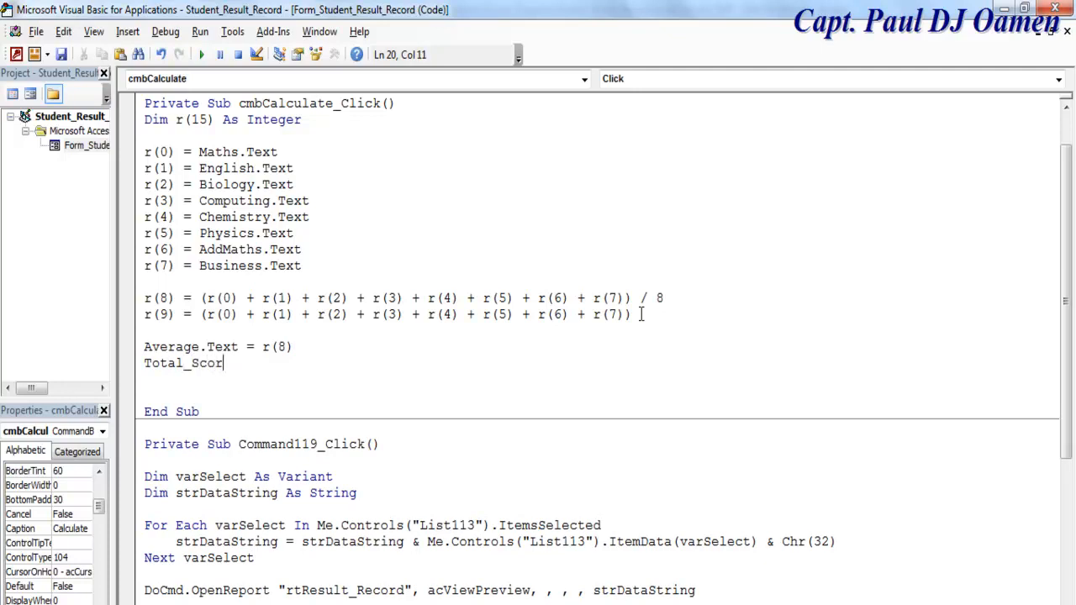
text(e.)
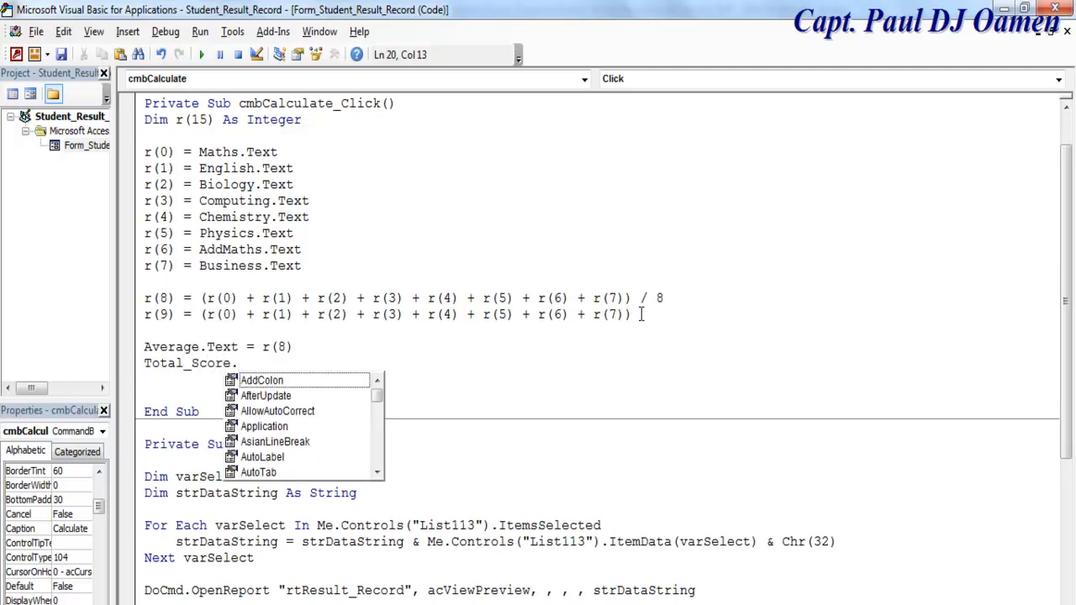
text(Text = )
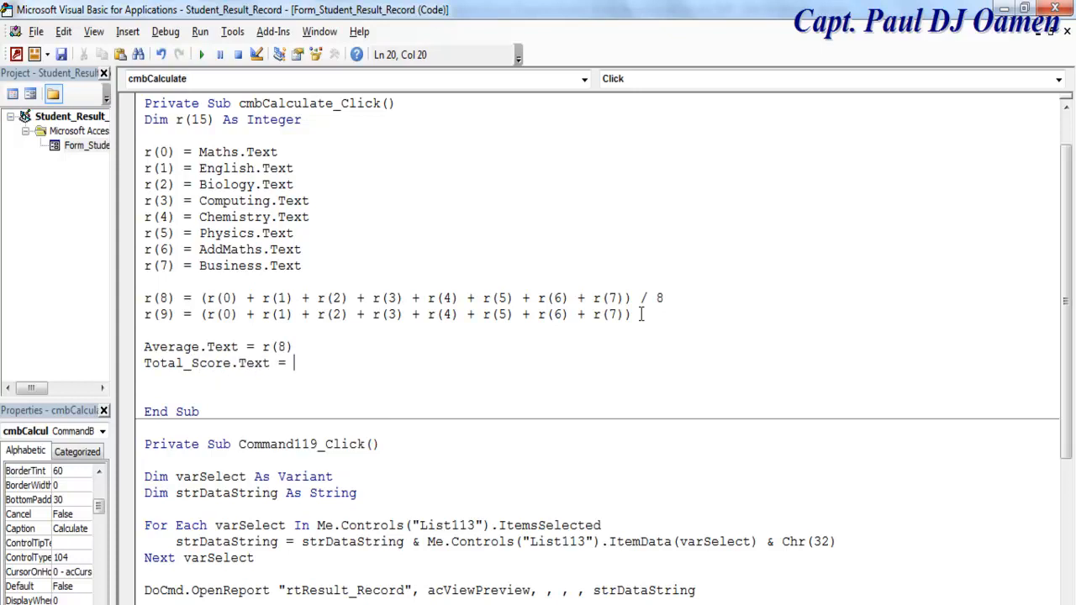
text(r(9))
Step: Start a conditional block with If (r(9) >= 700) Then, leaving a blank line after the Total_Score assignment
key(Return)
key(Return)
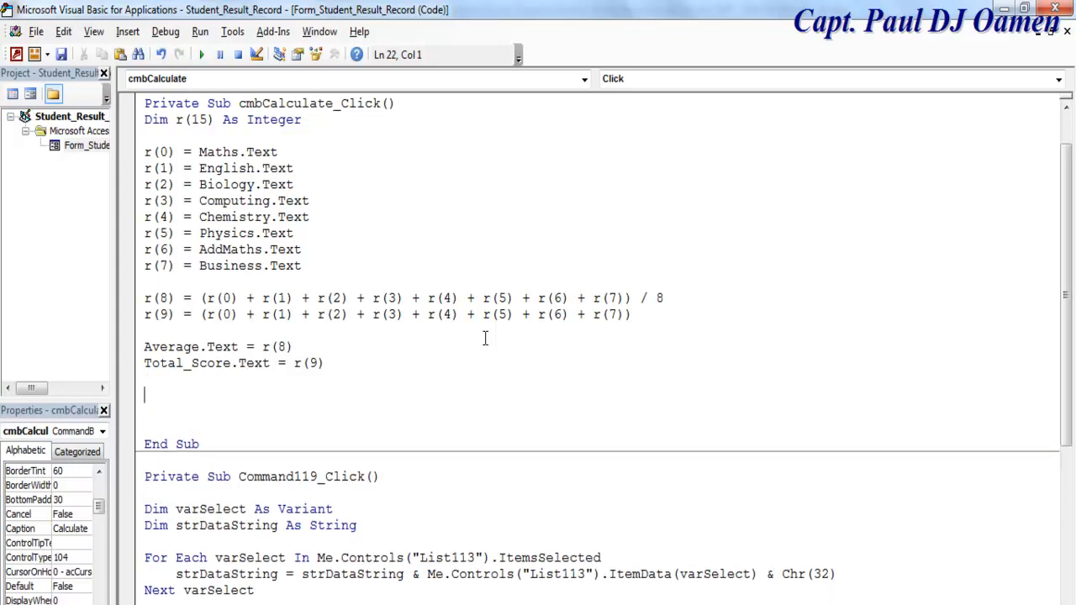
text(if (r(9) >= 700 )
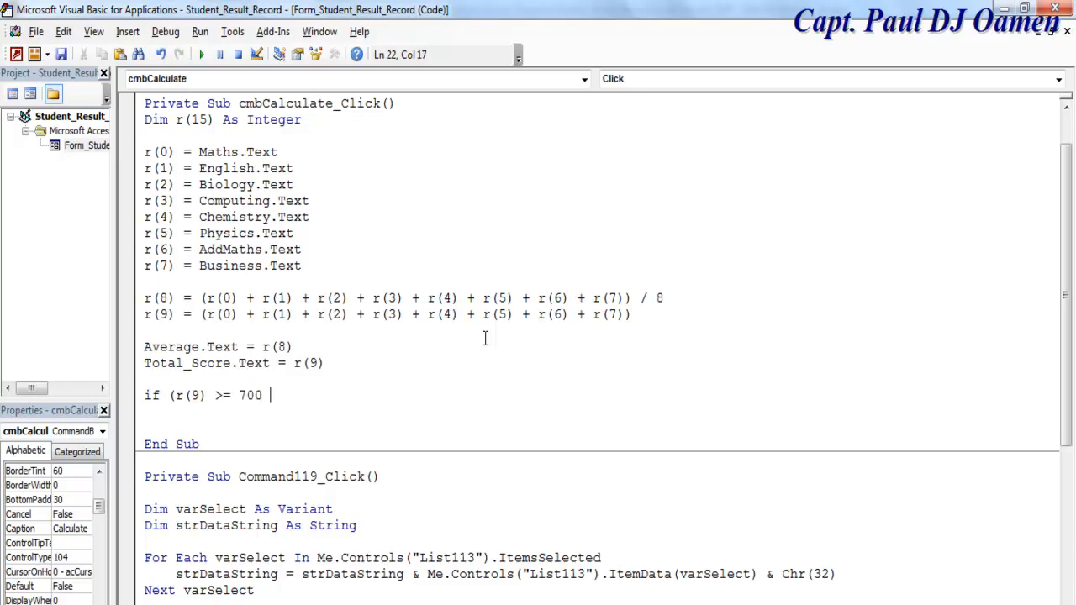
text() The)
text(n)
key(Return)
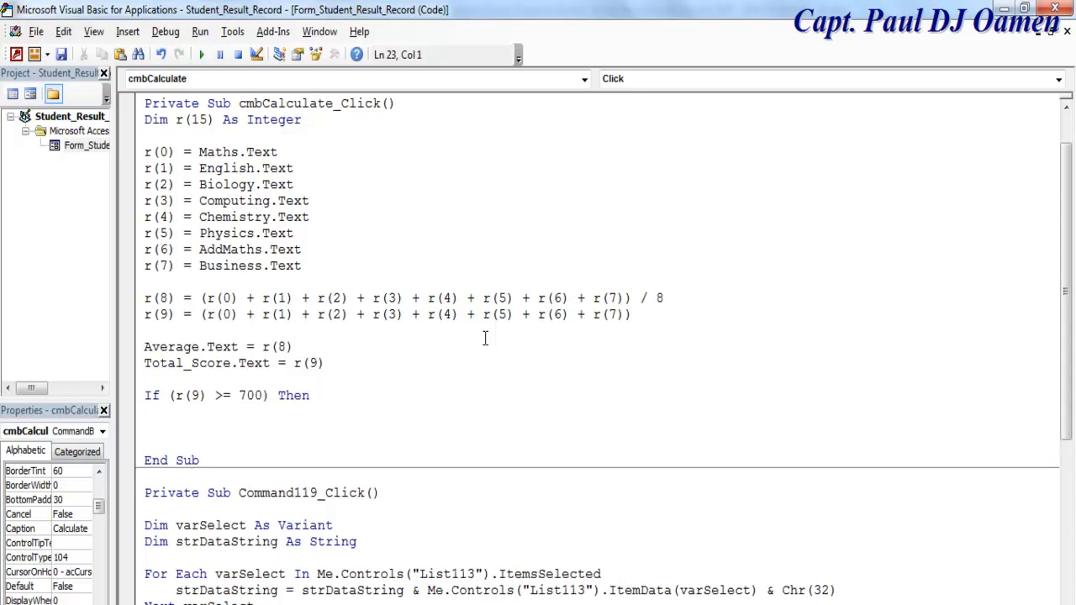
Step: Set Ranking.Text = "1st Class" as the statement under the 700 condition
text(Ranking.Text )
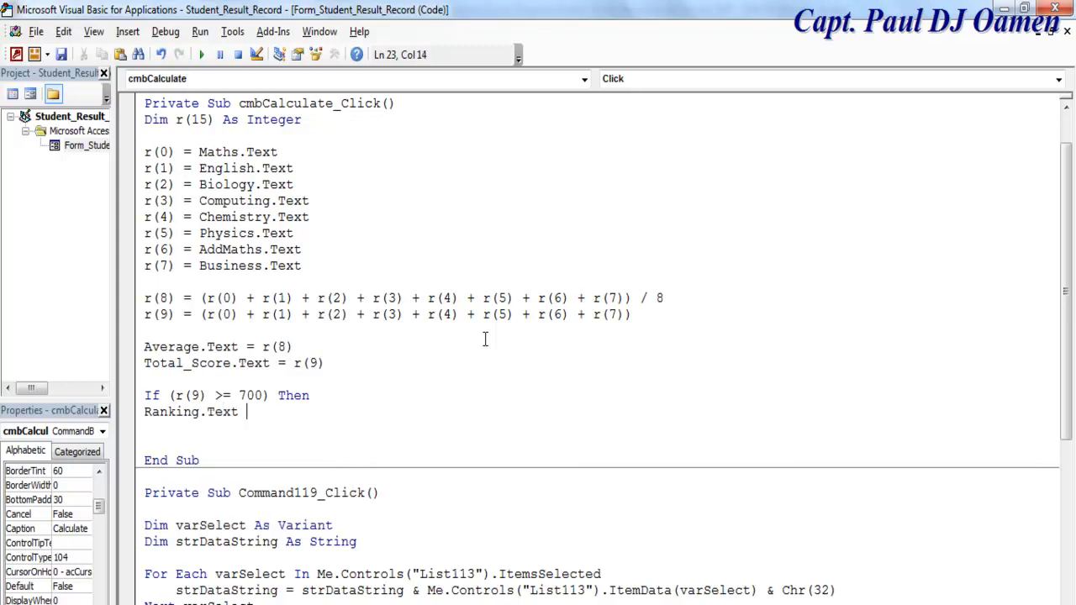
text(=)
text("!)
text(=)
key(BackSpace)
key(BackSpace)
text(1st Class)
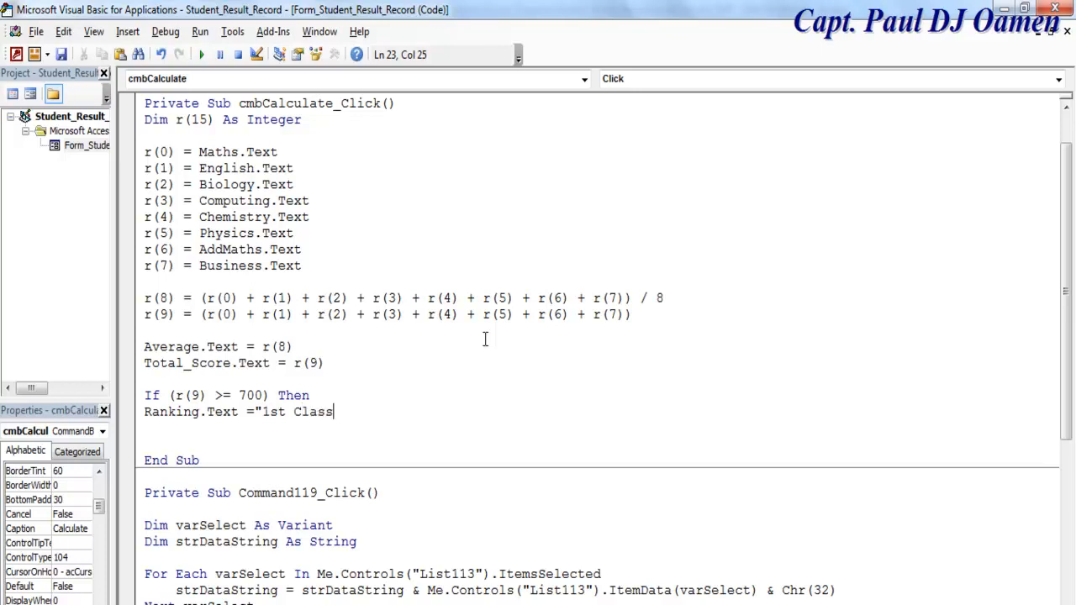
text(")
Step: Add the branch ElseIf (r(9)) >= 600 Then and close the block with End If, leaving blank lines between them
key(Return)
text(els)
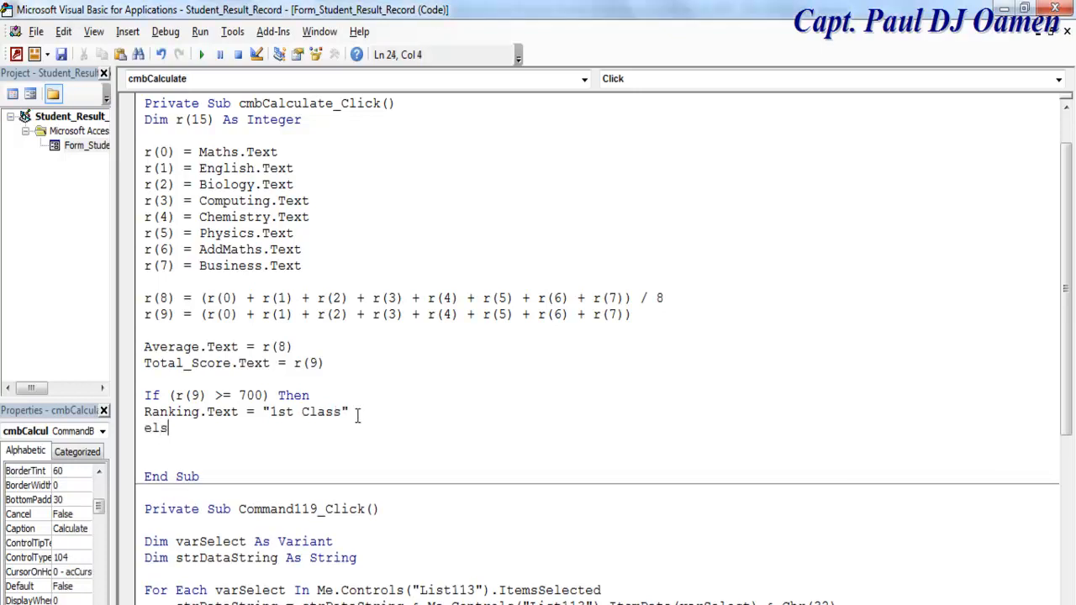
text(eif (r(9)) >= 600 Then)
key(Return)
key(Return)
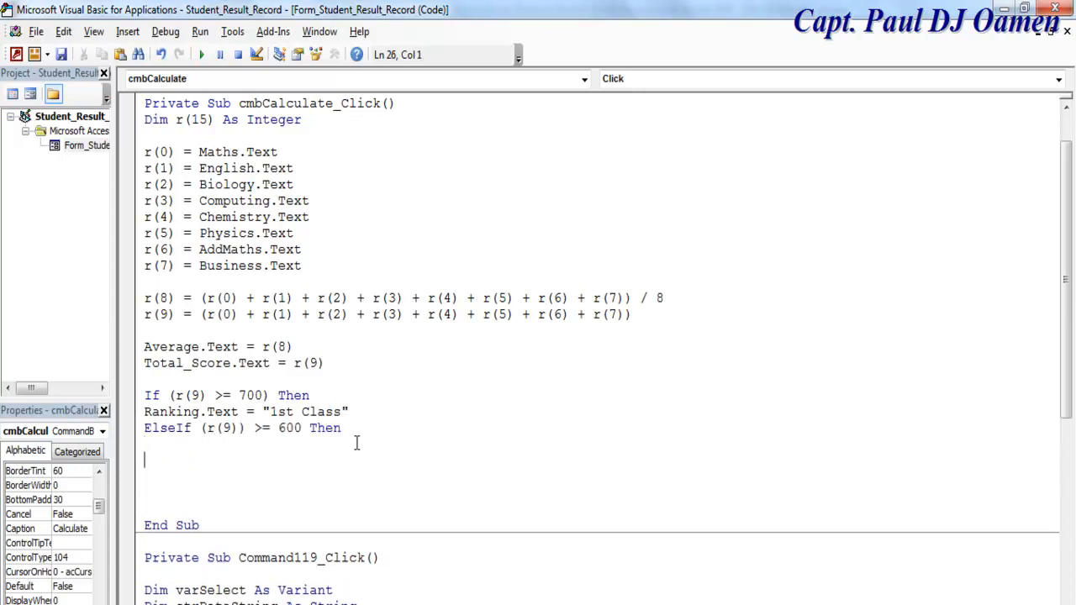
key(Return)
text(End if)
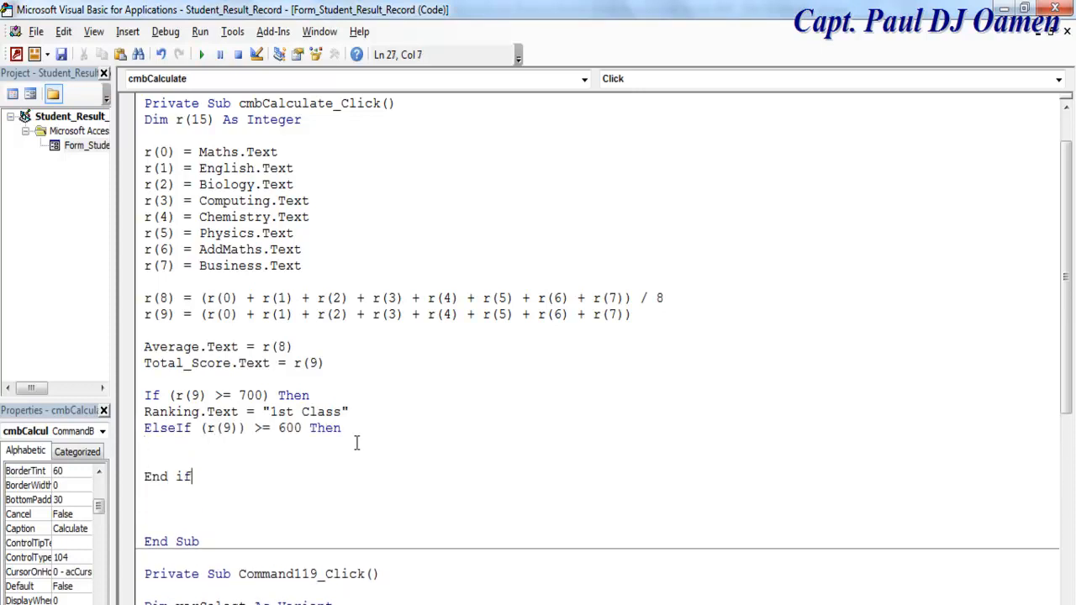
Step: Copy the Ranking.Text line into the 600 branch and change its value to "2nd Class Upper"
drag(357, 409, 146, 413)
key(ctrl+c)
click(156, 444)
key(ctrl+v)
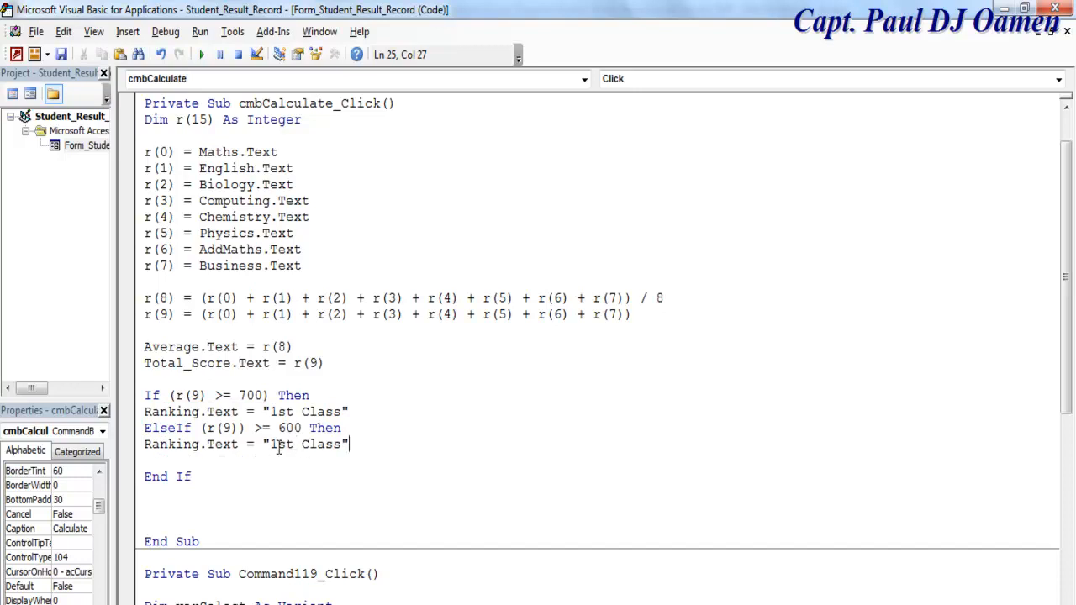
drag(290, 448, 274, 448)
text(2nd)
click(343, 448)
text(Upper)
click(405, 444)
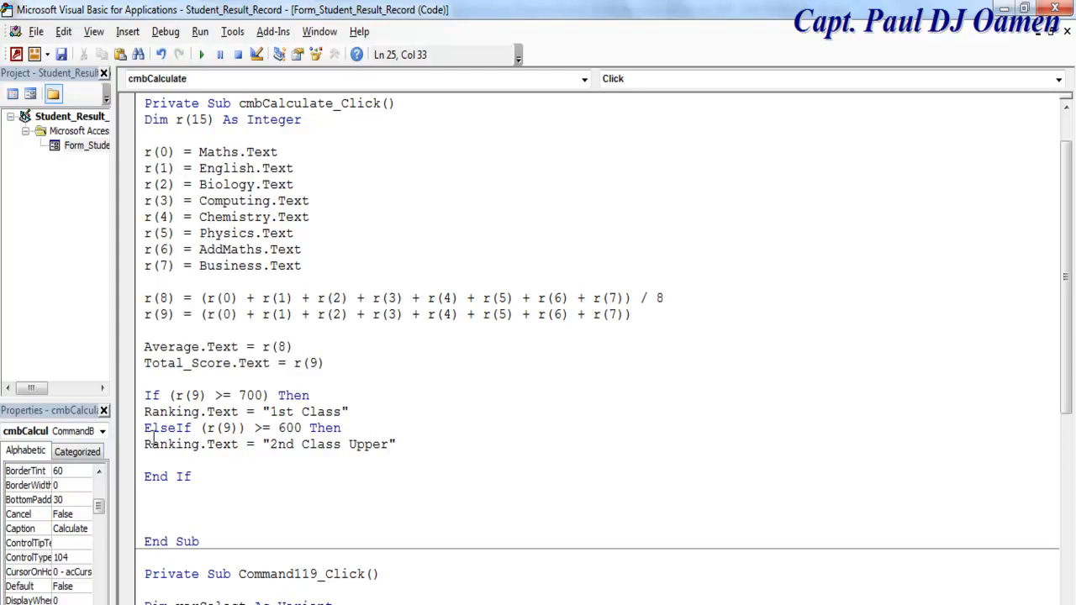
Step: Duplicate the 600 branch below itself and change the copy to ElseIf (r(9)) >= 500 with Ranking.Text = "2nd Class Lower"
drag(142, 431, 148, 452)
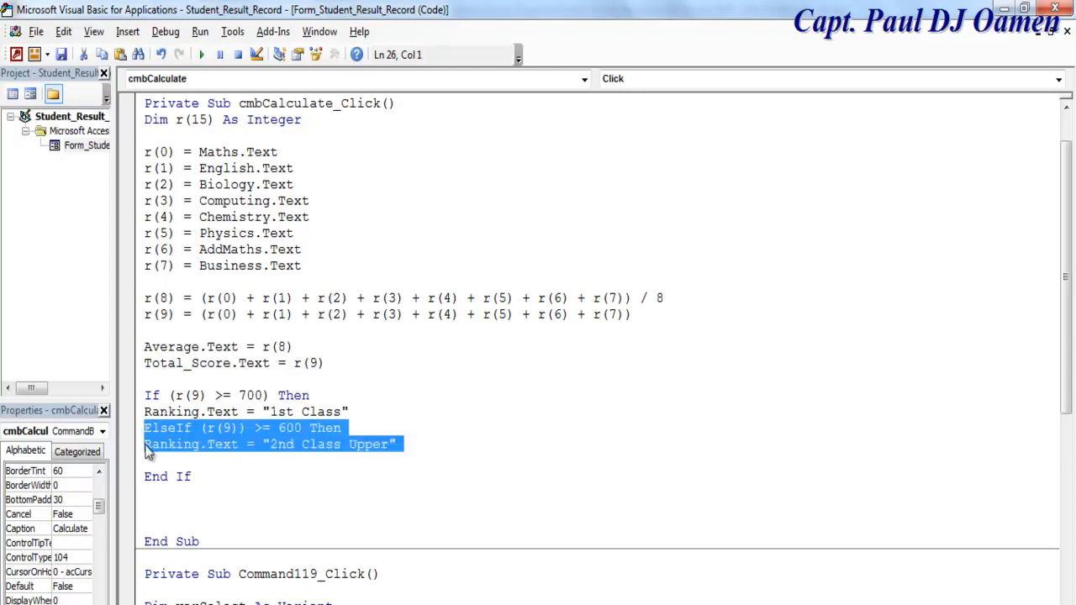
click(417, 441)
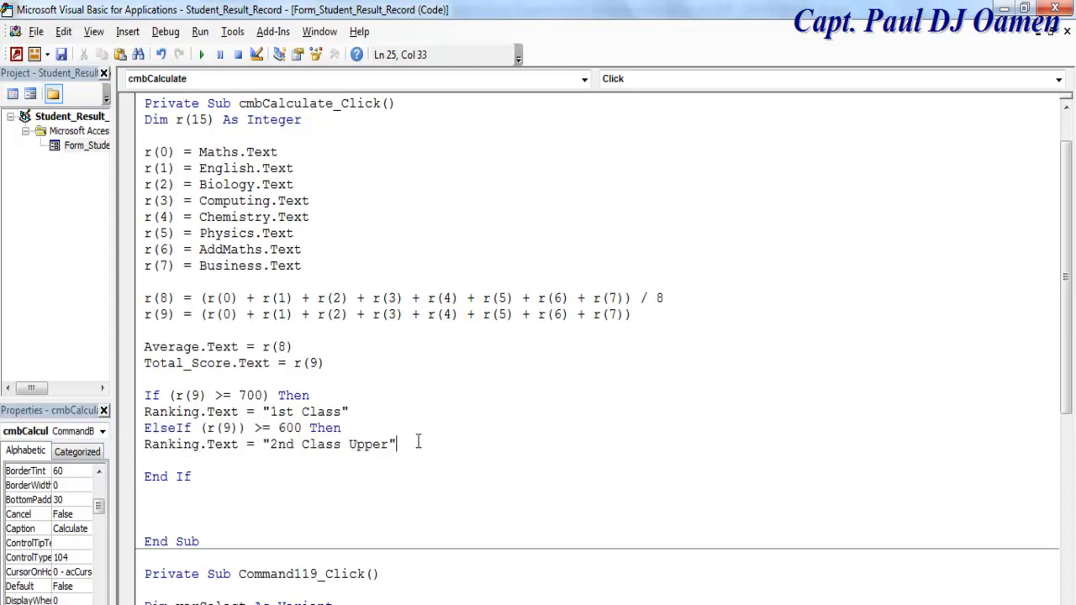
key(Return)
key(ctrl+v)
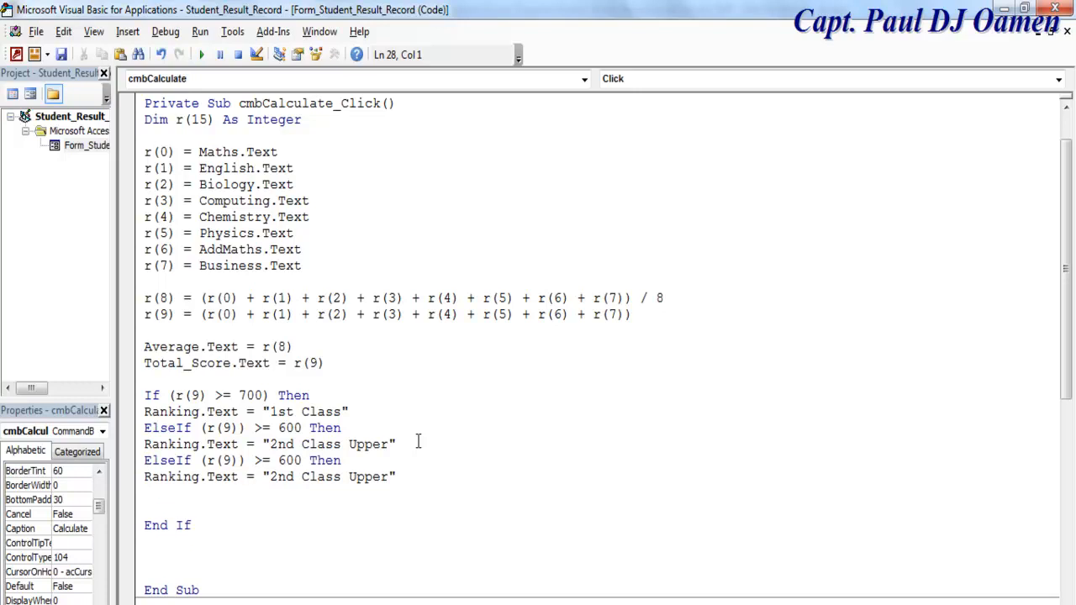
drag(278, 461, 287, 460)
text(5)
drag(387, 477, 353, 481)
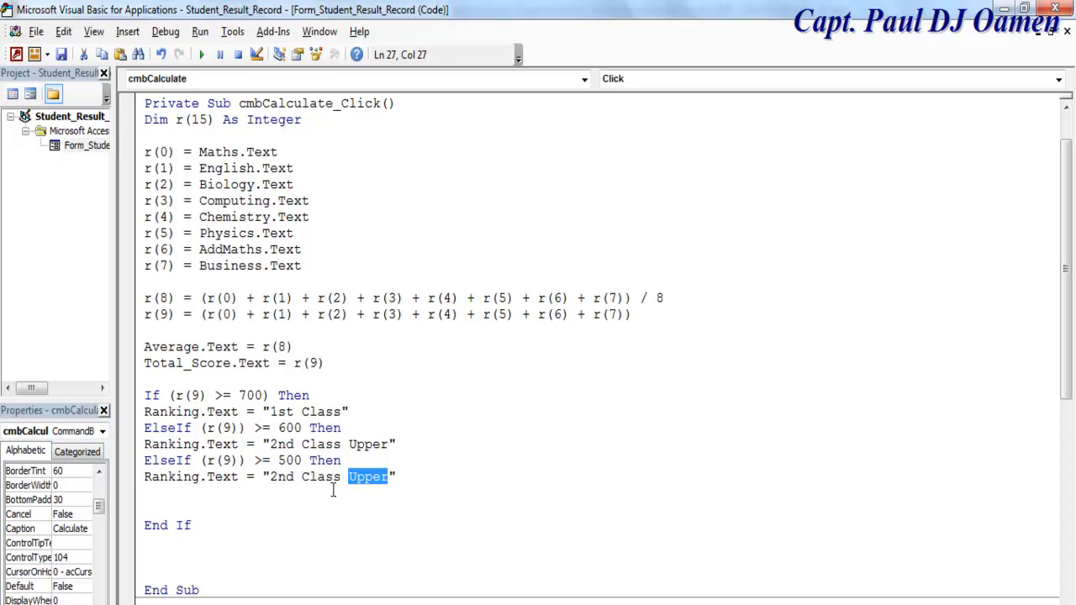
text(Lower)
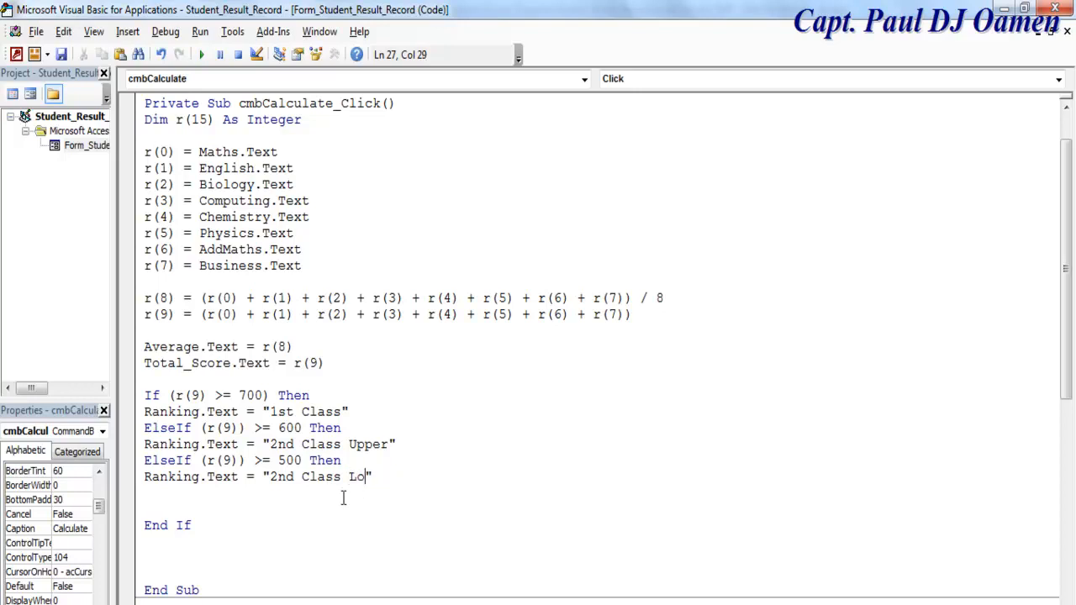
Step: Add another copied branch below it with the threshold 400 and Ranking.Text = "3rd Class"
click(343, 499)
key(ctrl+v)
drag(288, 494, 270, 509)
text(4)
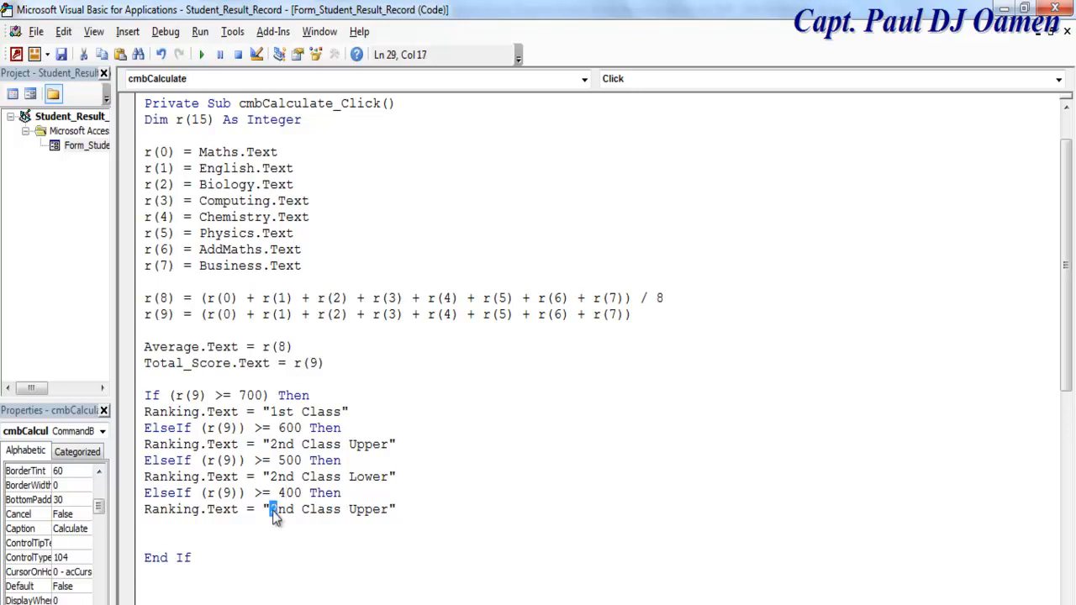
text(3r)
key(Delete)
drag(391, 509, 347, 520)
key(Delete)
Step: Add a further copied branch under the 3rd Class line with the threshold 300 and Ranking.Text = "CoHE"
key(Return)
key(ctrl+v)
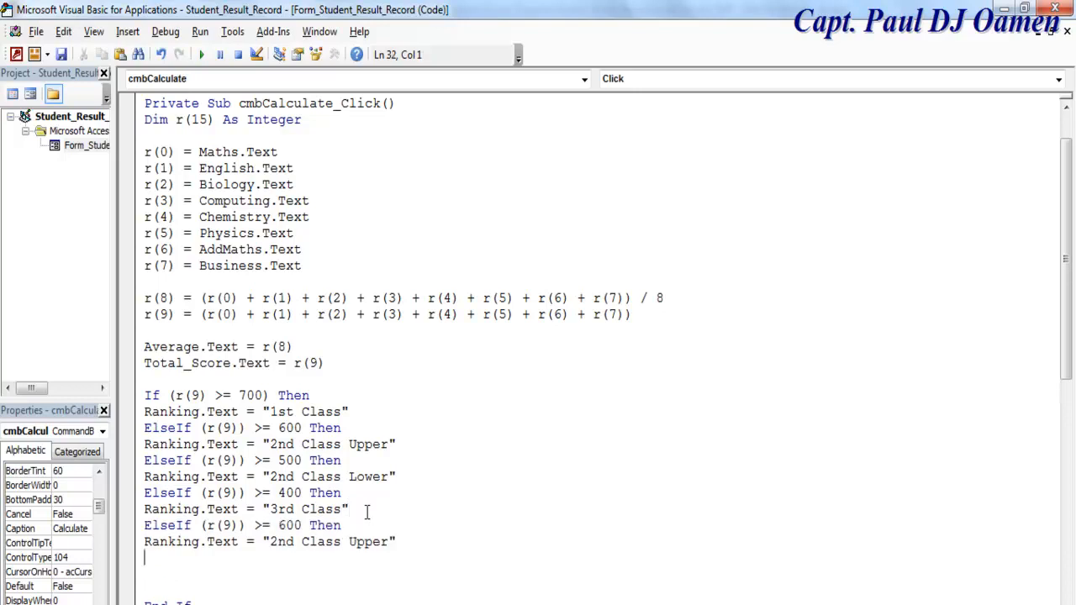
drag(288, 525, 278, 525)
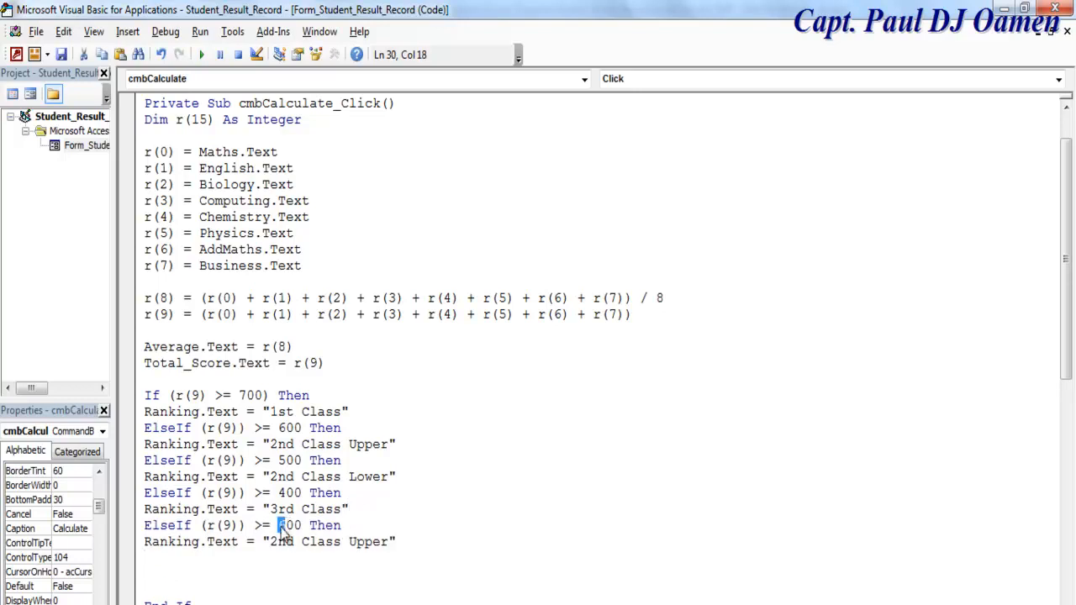
text(3)
drag(388, 541, 270, 546)
text(CoH)
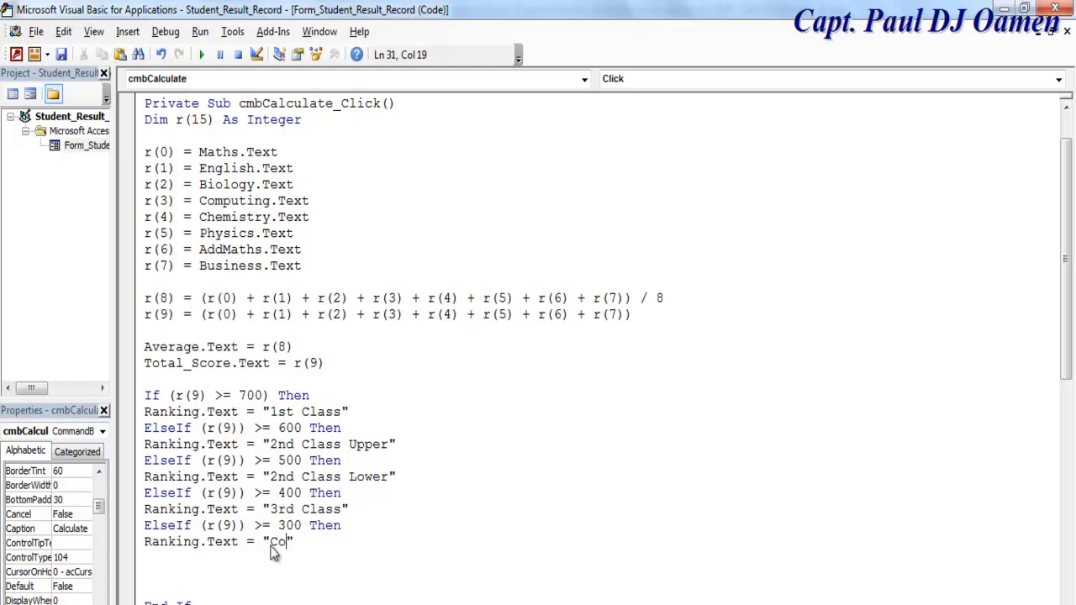
double_click(271, 545)
text(FS)
key(BackSpace)
key(BackSpace)
text(CoHE)
Step: Add a last copied branch under the CoHE line with the threshold 200 and Ranking.Text = "Fail"
key(Return)
key(ctrl+v)
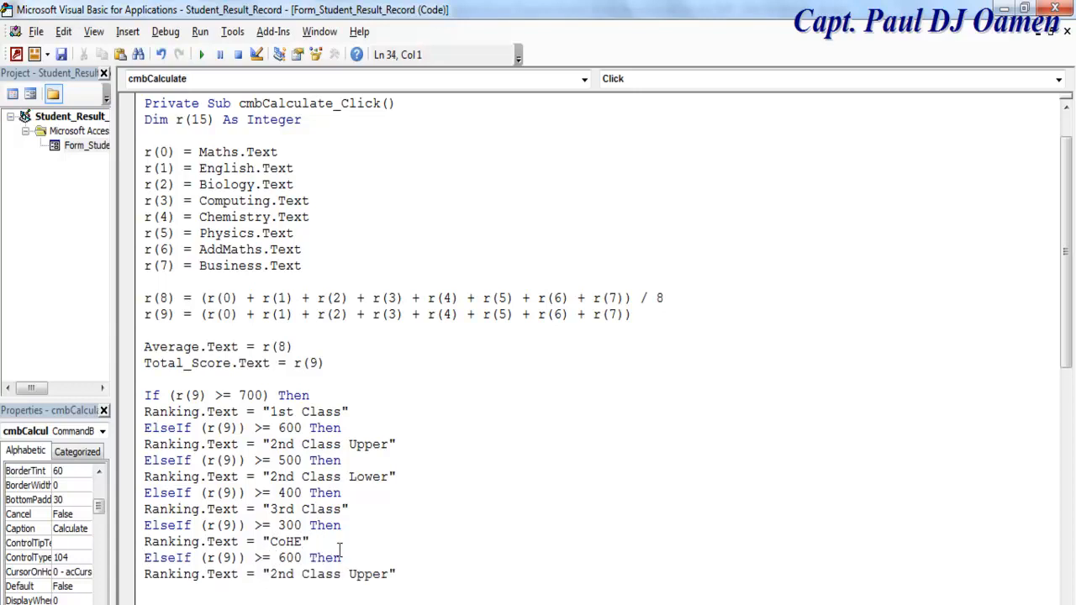
drag(289, 558, 278, 559)
text(2)
drag(389, 575, 270, 582)
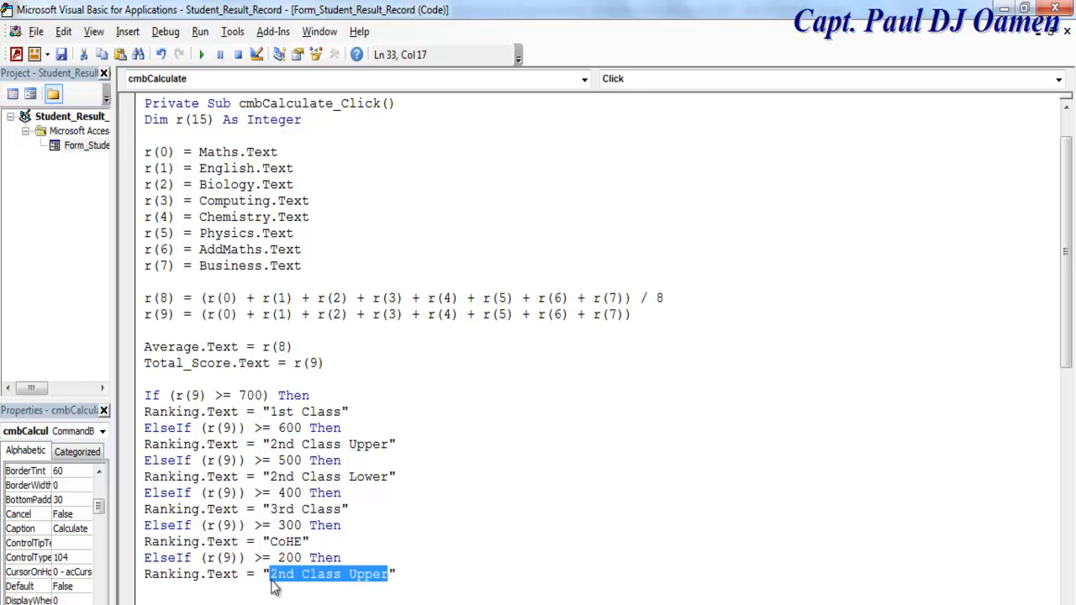
text(Fail)
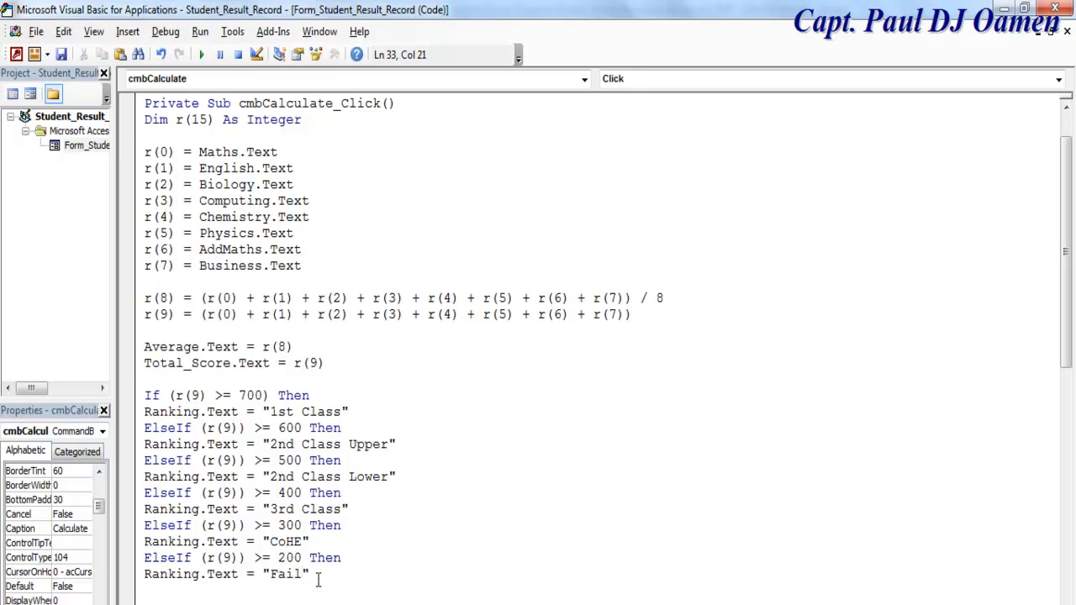
Step: Remove the surplus blank lines between the "Fail" statement and End If
drag(1066, 371, 1066, 400)
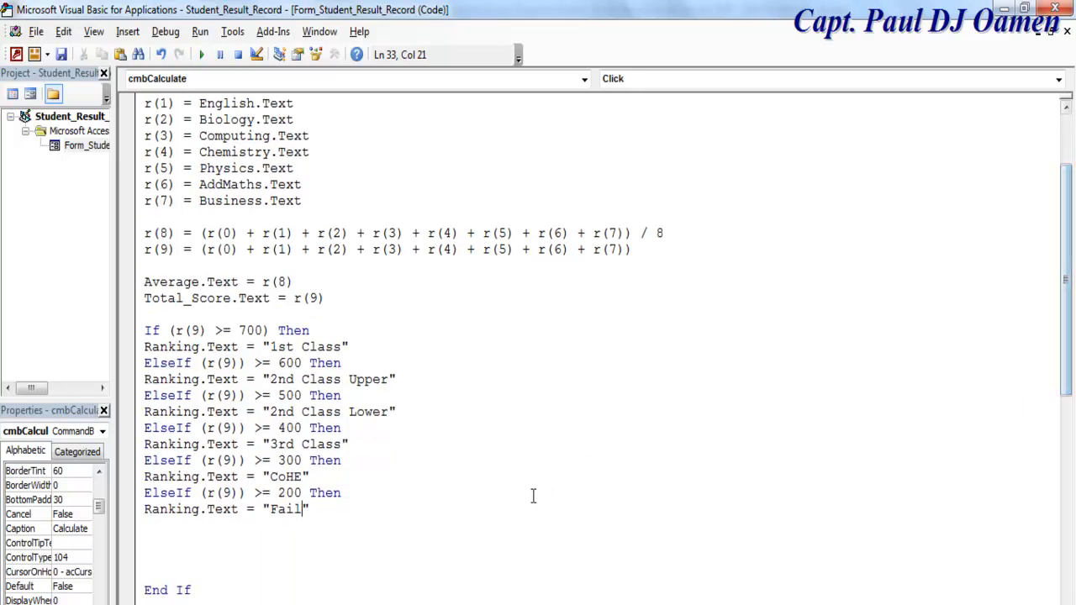
click(319, 510)
key(Delete)
key(Delete)
key(Delete)
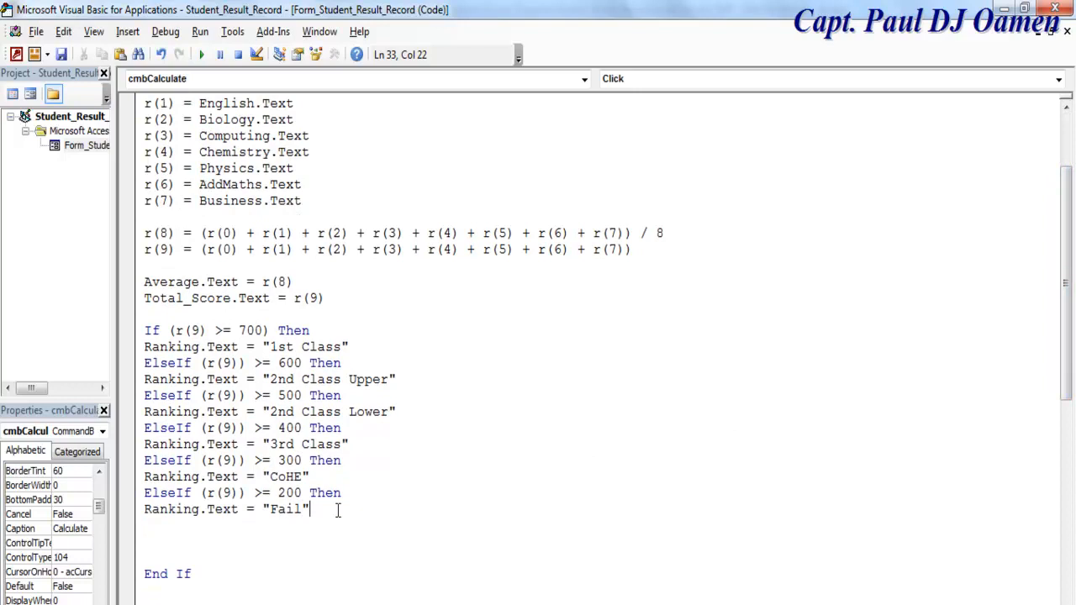
click(485, 365)
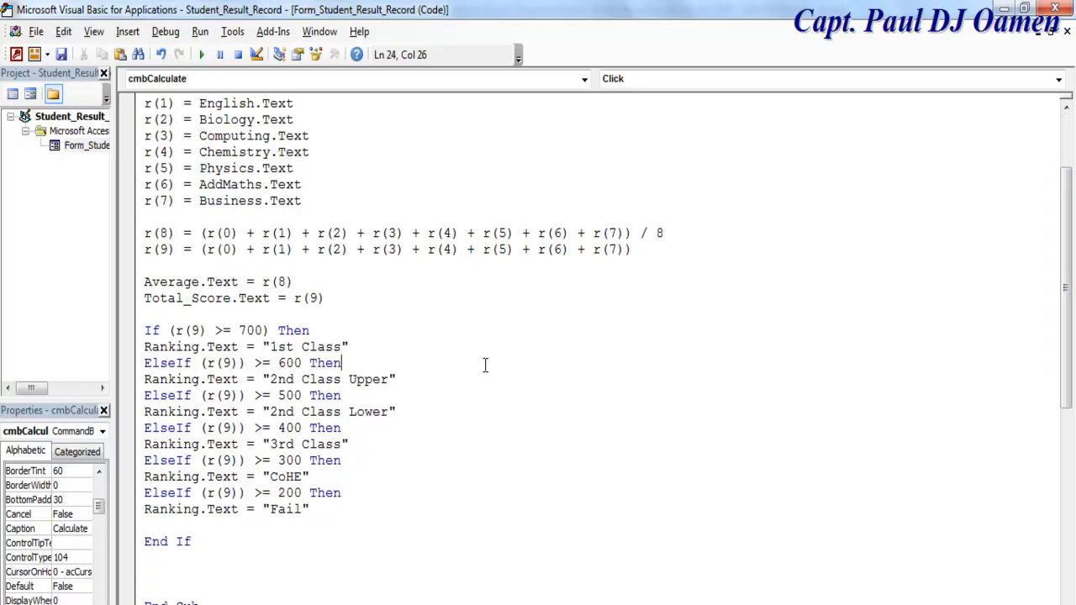
Step: Switch to Access, show the Student_Result_Record form in Form View, test the Calculate button and dismiss the error message
click(29, 94)
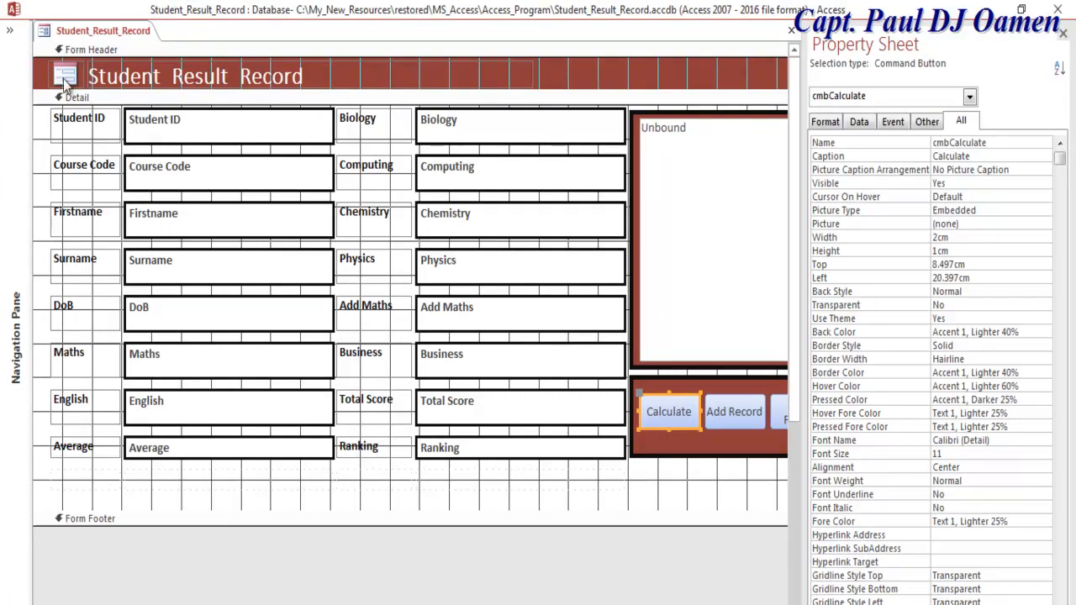
right_click(51, 31)
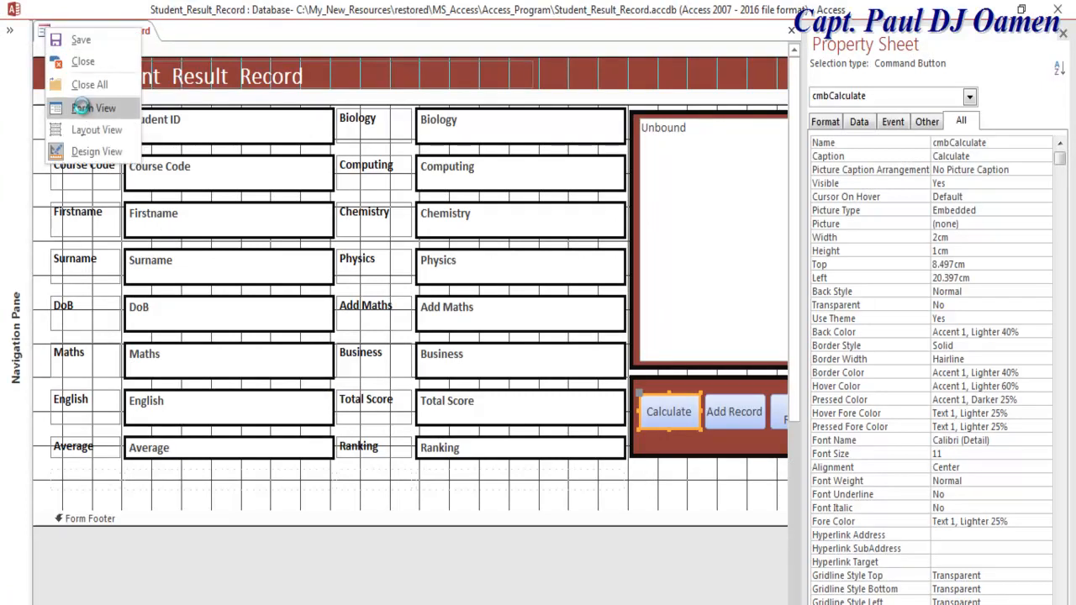
click(84, 116)
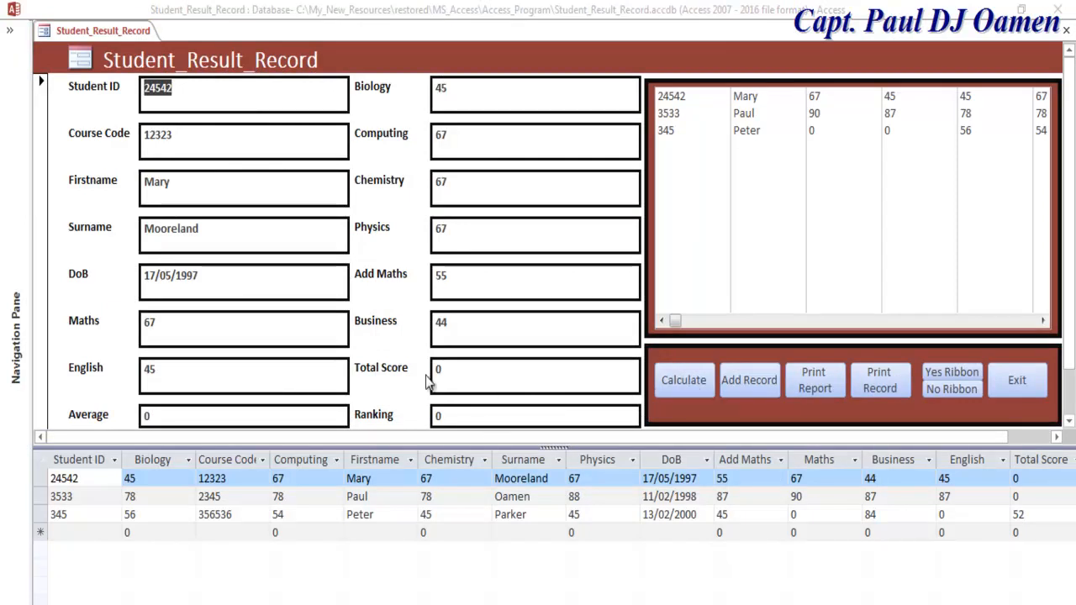
click(681, 379)
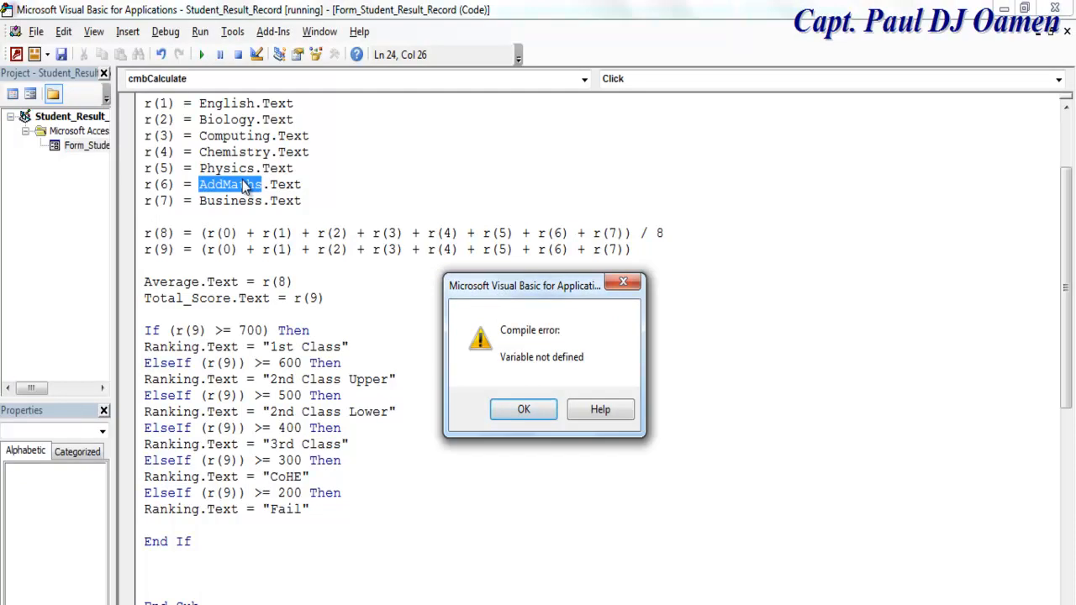
click(623, 282)
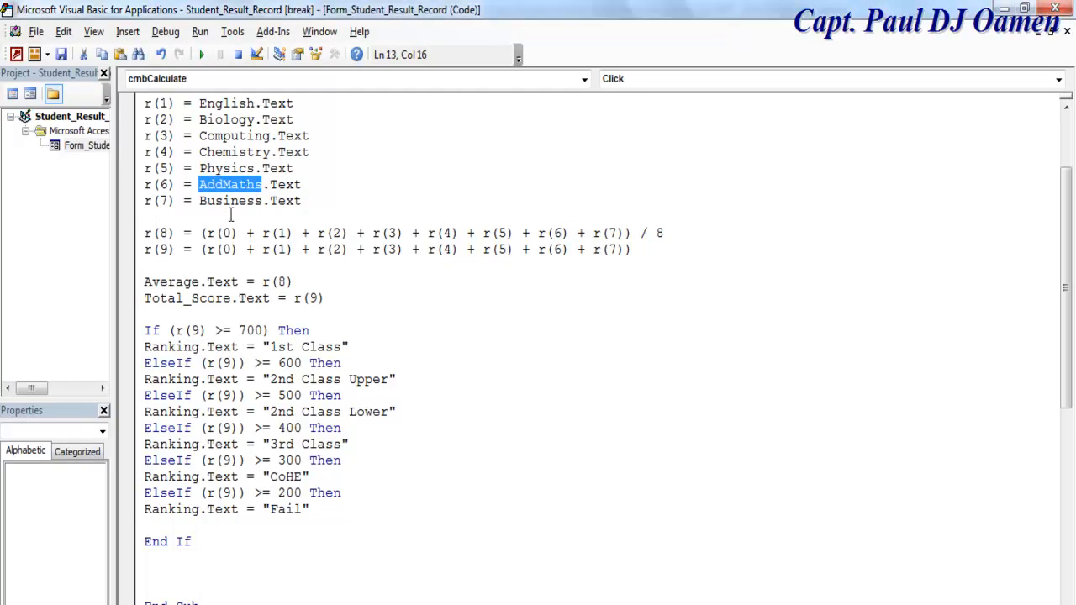
Step: Correct the control name AddMaths to Add_Maths in the r(6) assignment and resume running the code
click(223, 184)
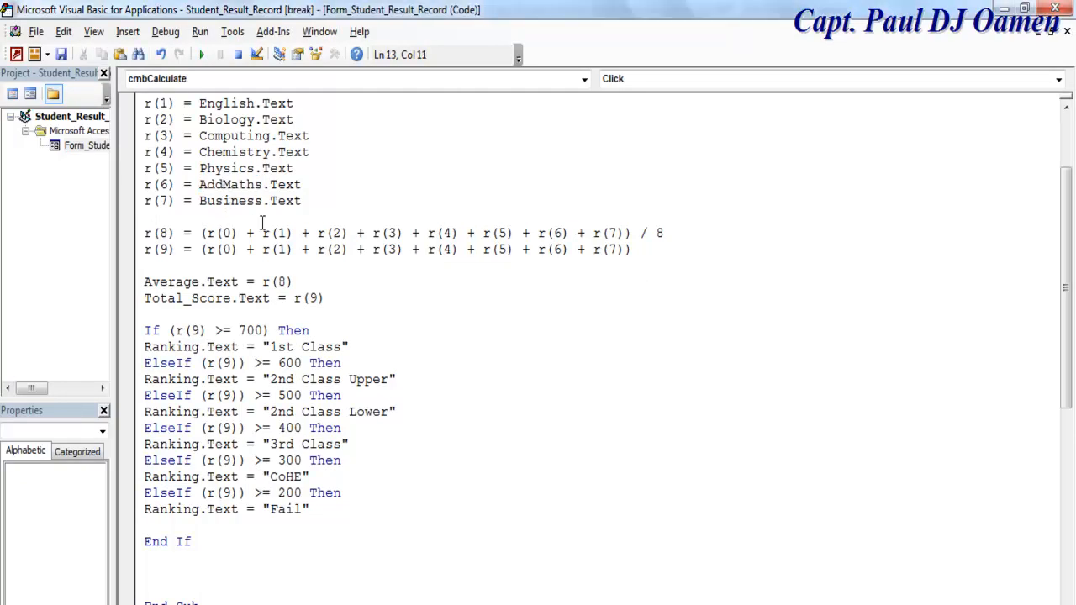
text(_)
click(475, 322)
click(201, 55)
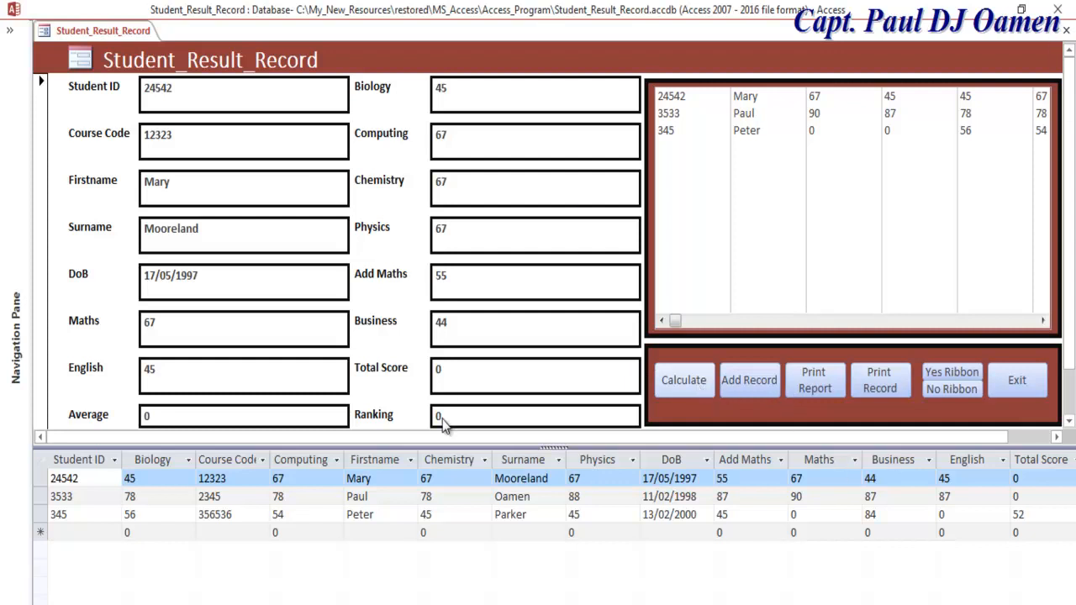
Step: Reopen the Calculate button's event code from the form's design and change the r(0) assignment to Me.Maths.Value
click(1060, 604)
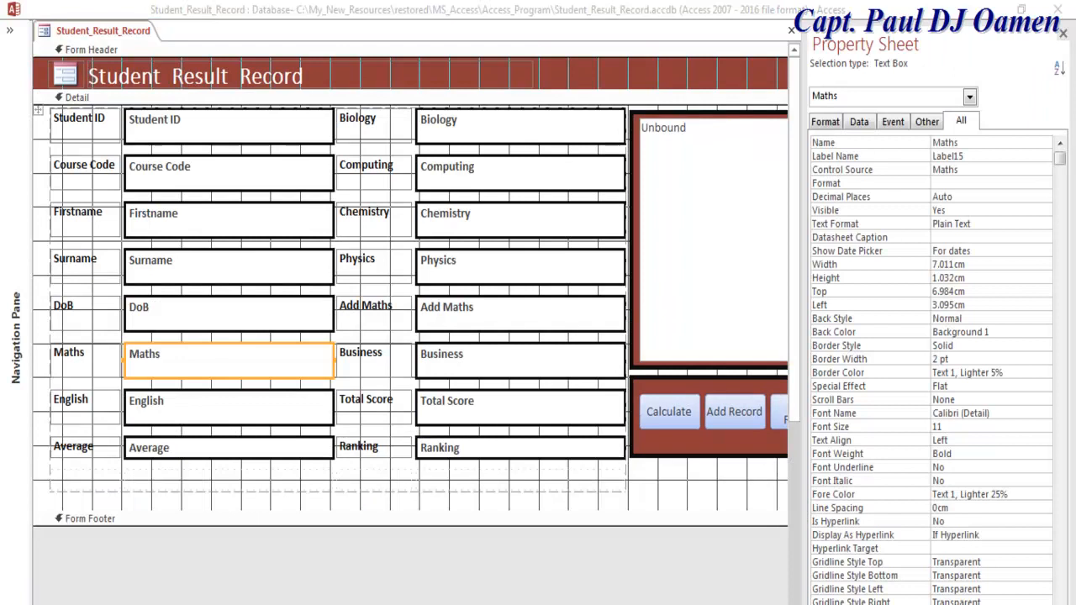
right_click(669, 412)
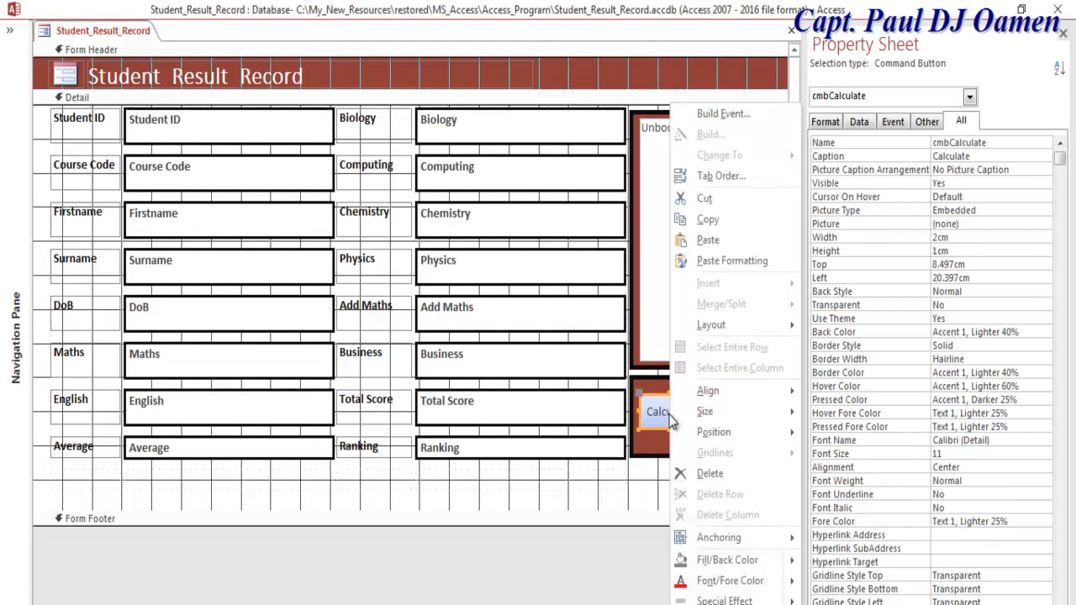
click(724, 114)
click(200, 154)
text(Me)
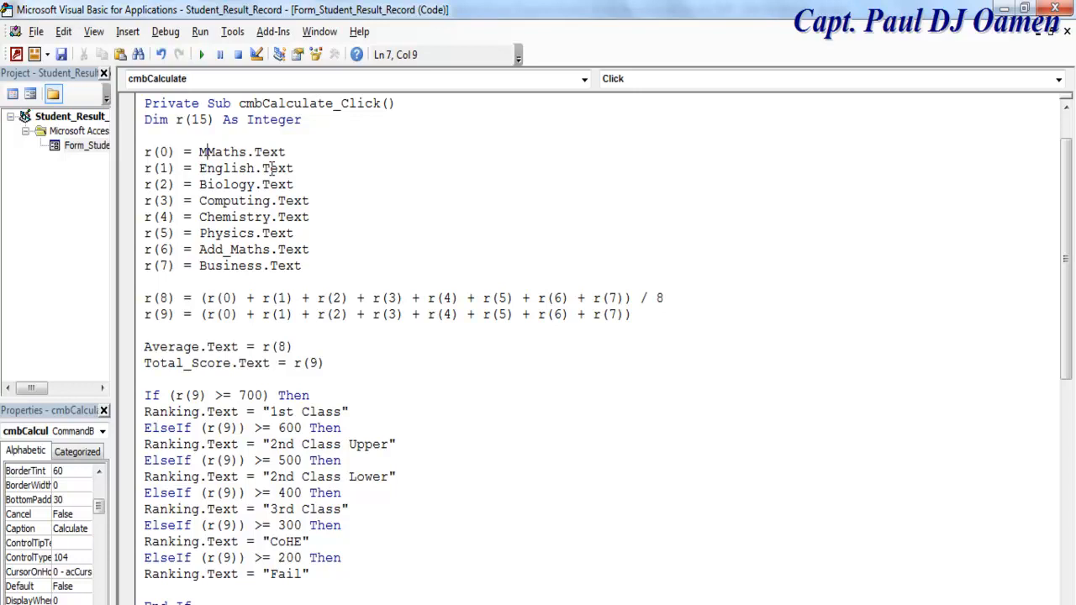
text(.)
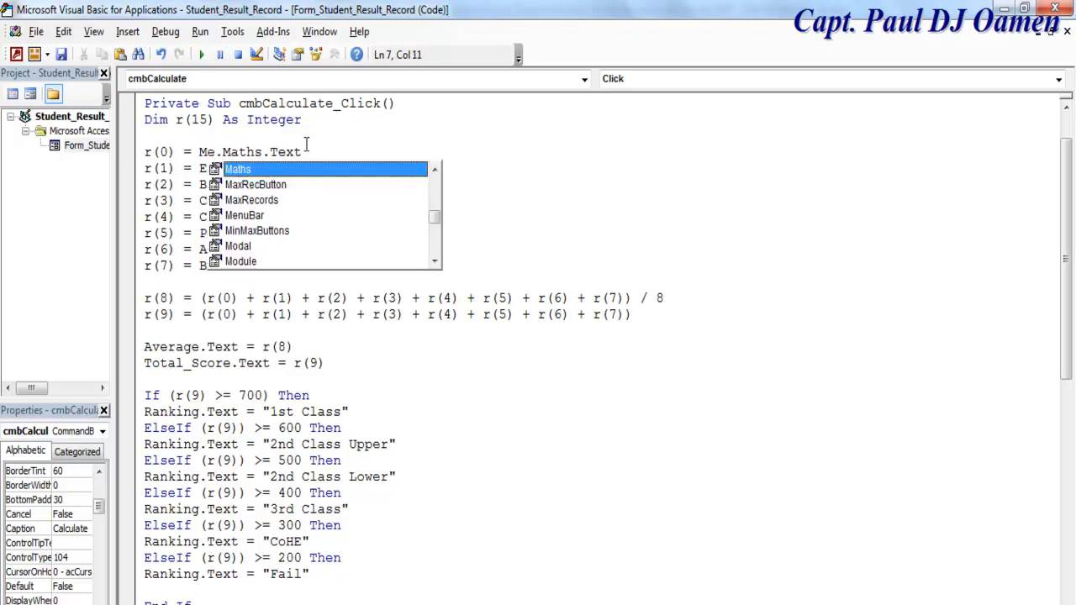
drag(303, 153, 264, 153)
text(.)
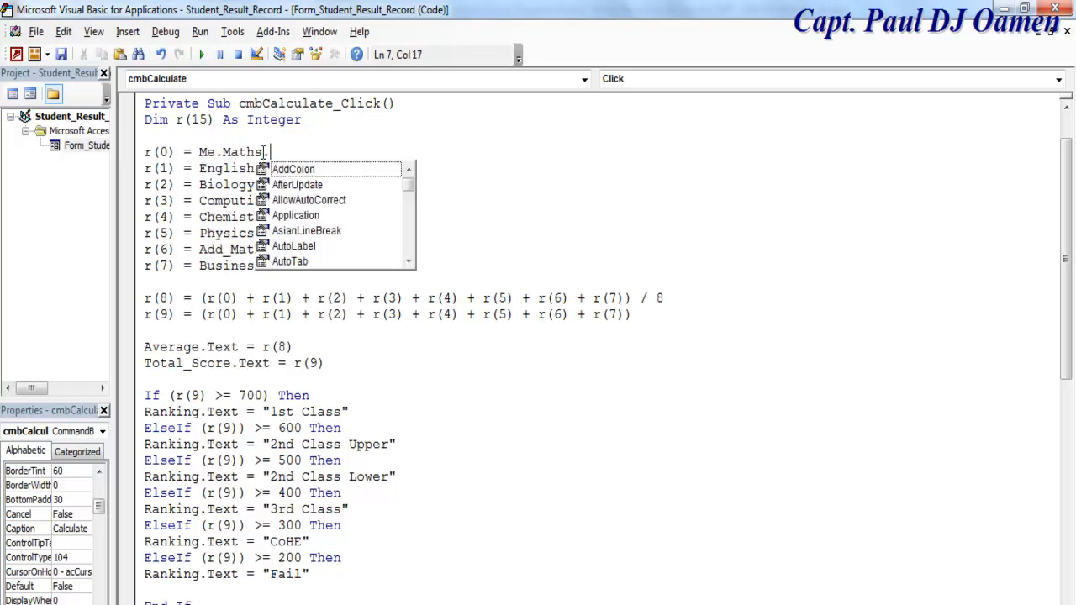
text(va)
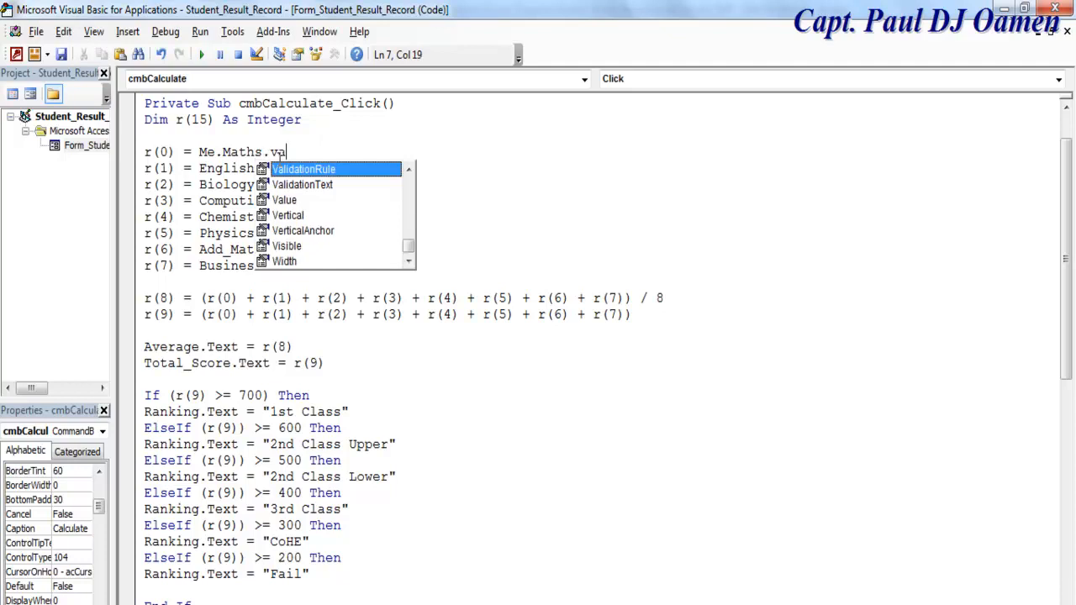
double_click(299, 202)
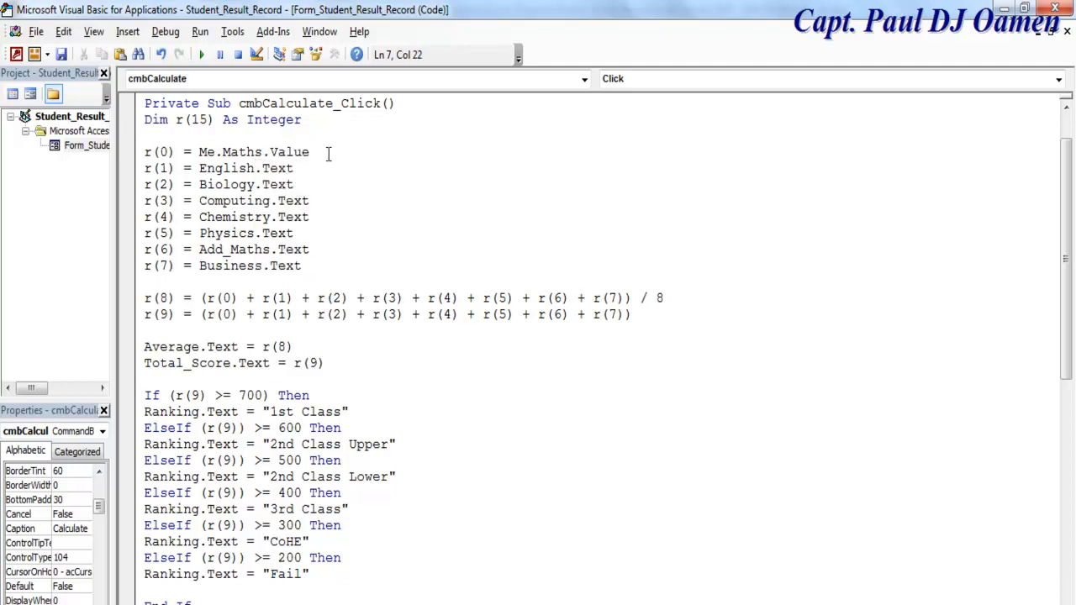
Step: Rewrite the r(1) to r(7) assignments with the Me. prefix and .Value, and prefix Average, Total_Score and Ranking with Me
drag(310, 152, 254, 184)
text(.Value)
text(.Value)
mouse_move(313, 202)
mouse_down()
mouse_move(276, 210)
mouse_move(309, 212)
mouse_up()
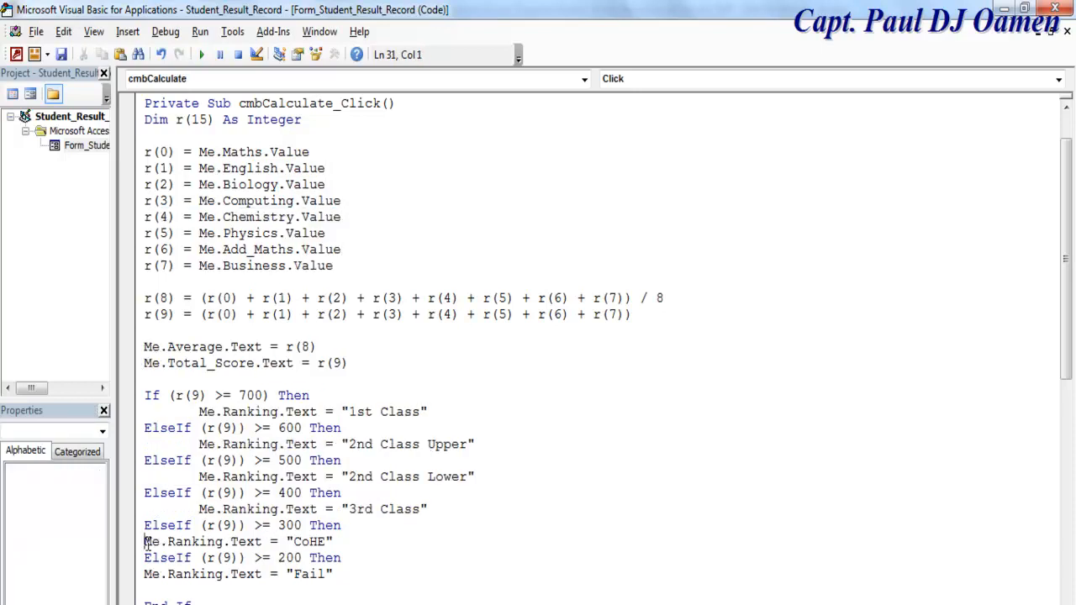
Step: Indent the Me.Ranking.Text statements under the 300 and 200 conditions
key(Tab)
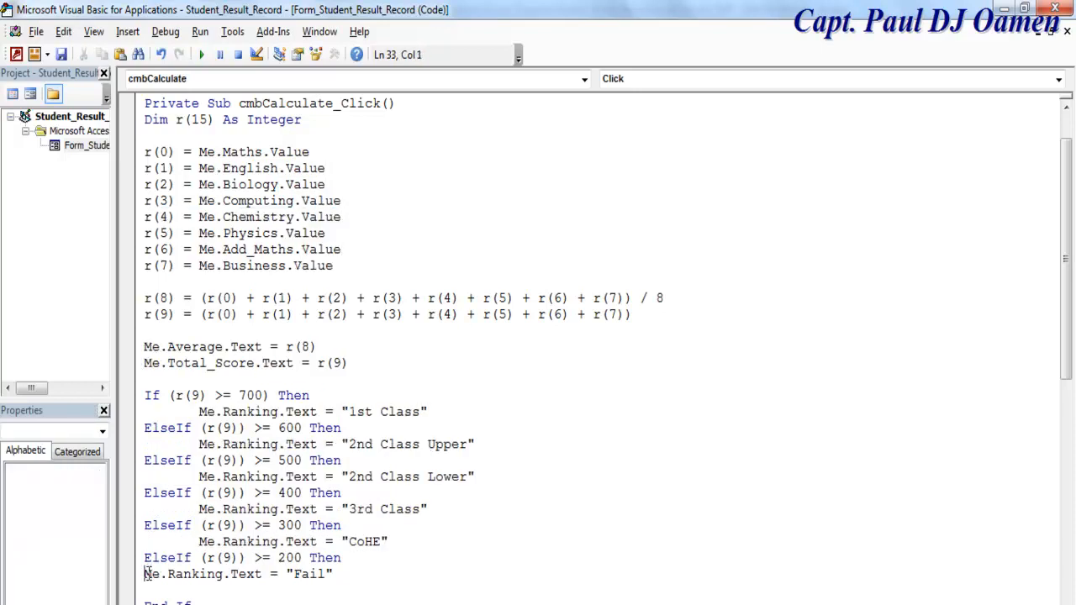
key(Tab)
click(524, 459)
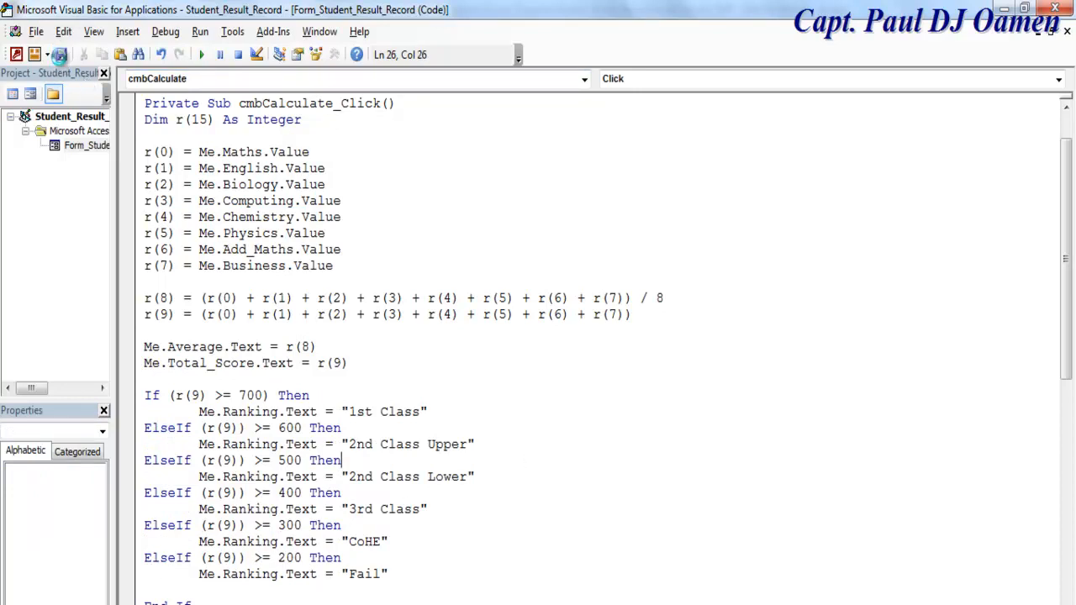
Step: Reload the form through Design View, run Calculate in Form View and debug the run-time error at the Average assignment
click(31, 94)
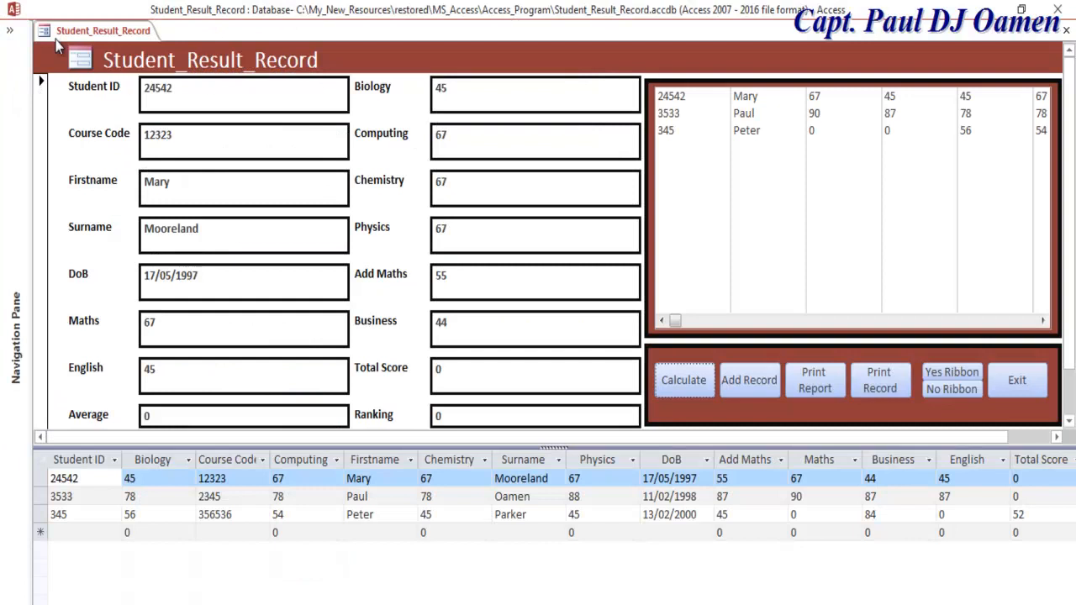
right_click(92, 31)
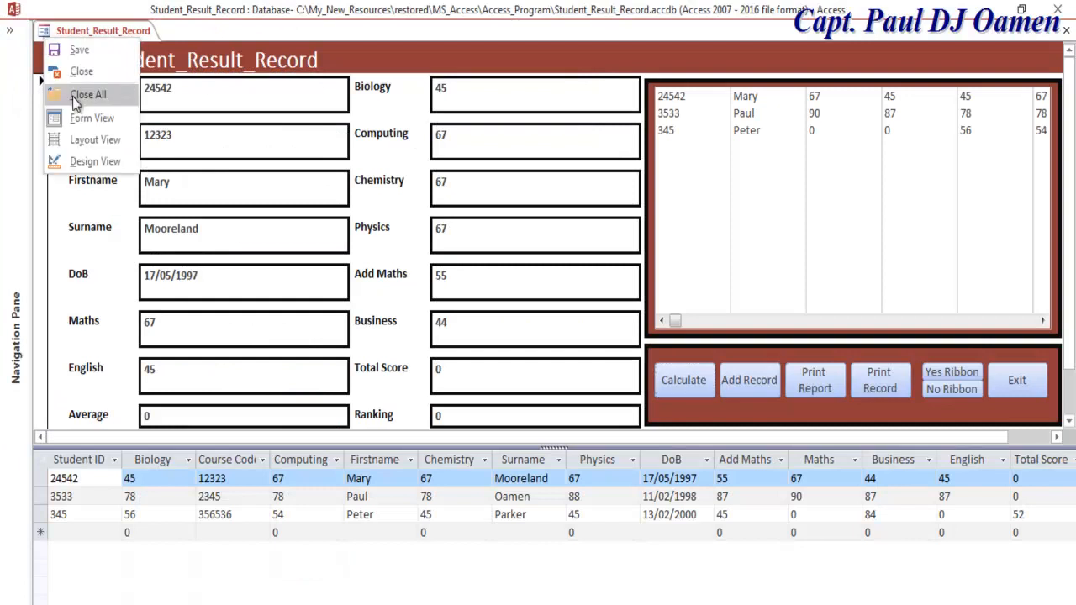
click(84, 164)
right_click(52, 32)
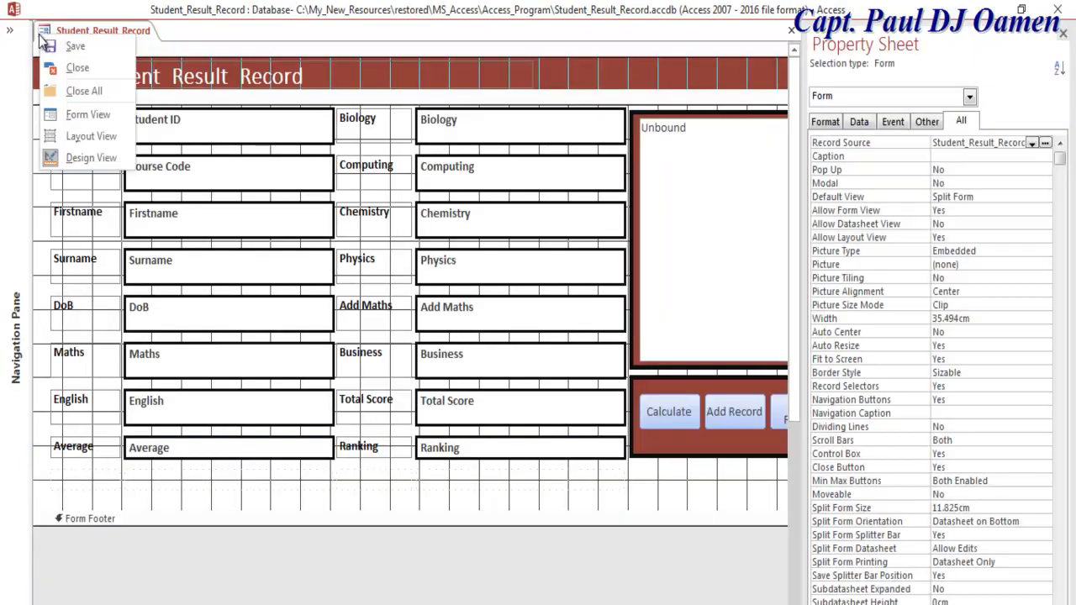
click(80, 114)
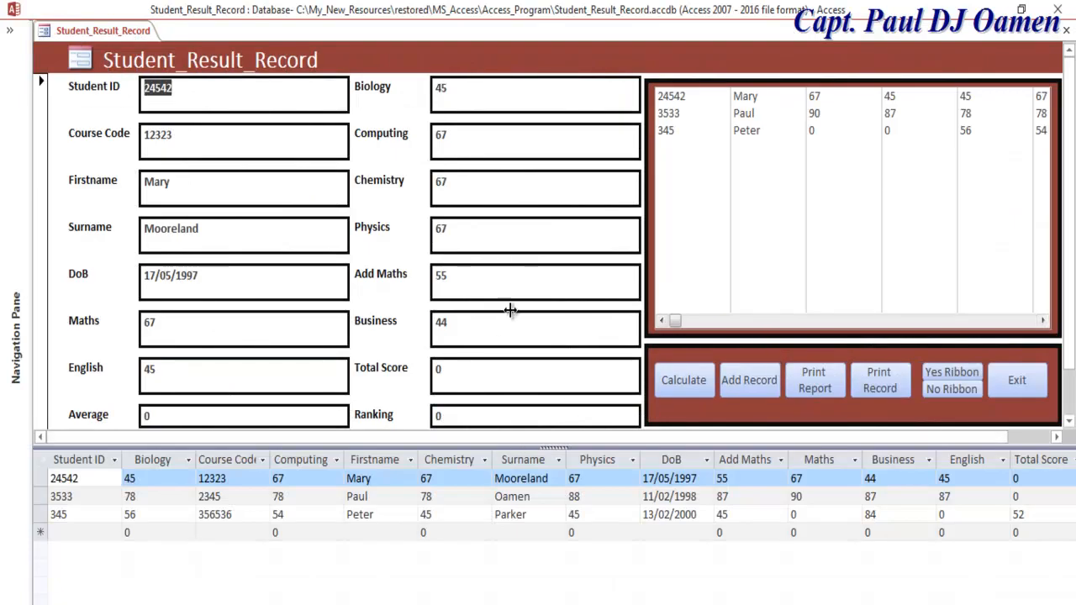
click(684, 380)
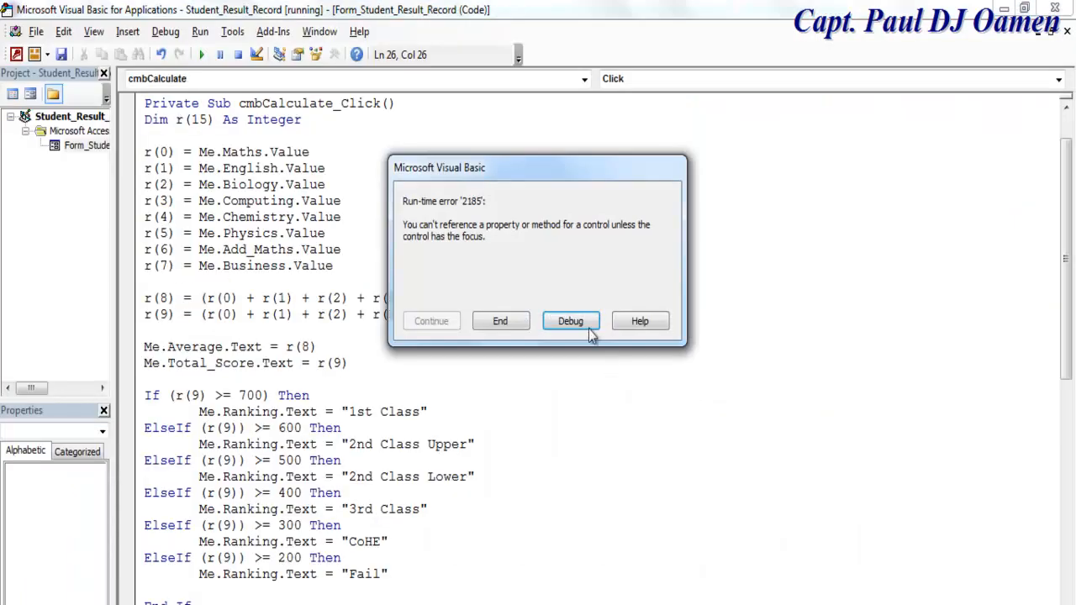
click(588, 327)
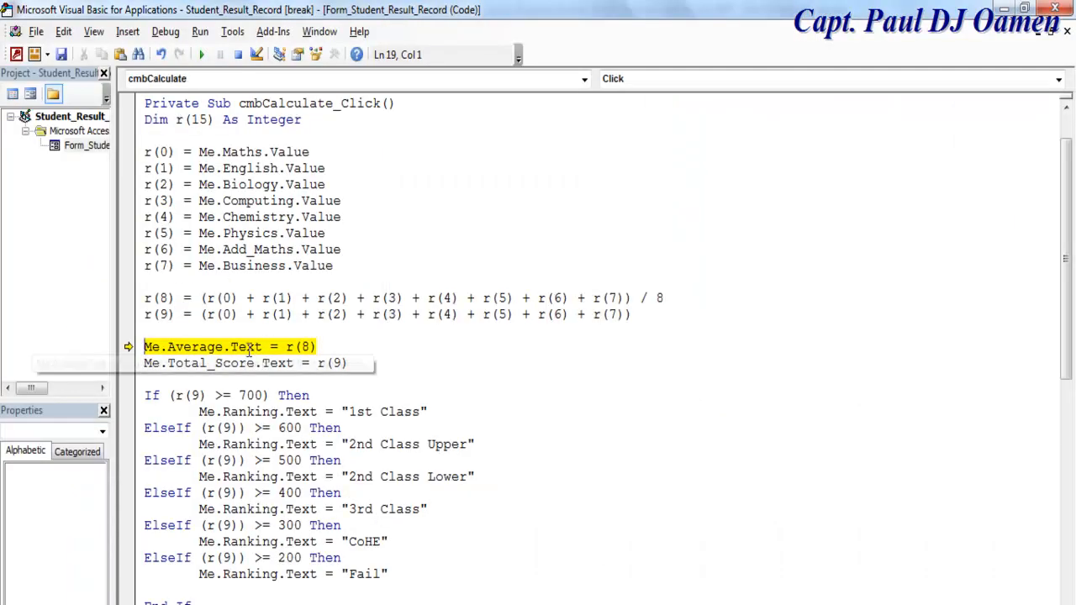
mouse_move(249, 351)
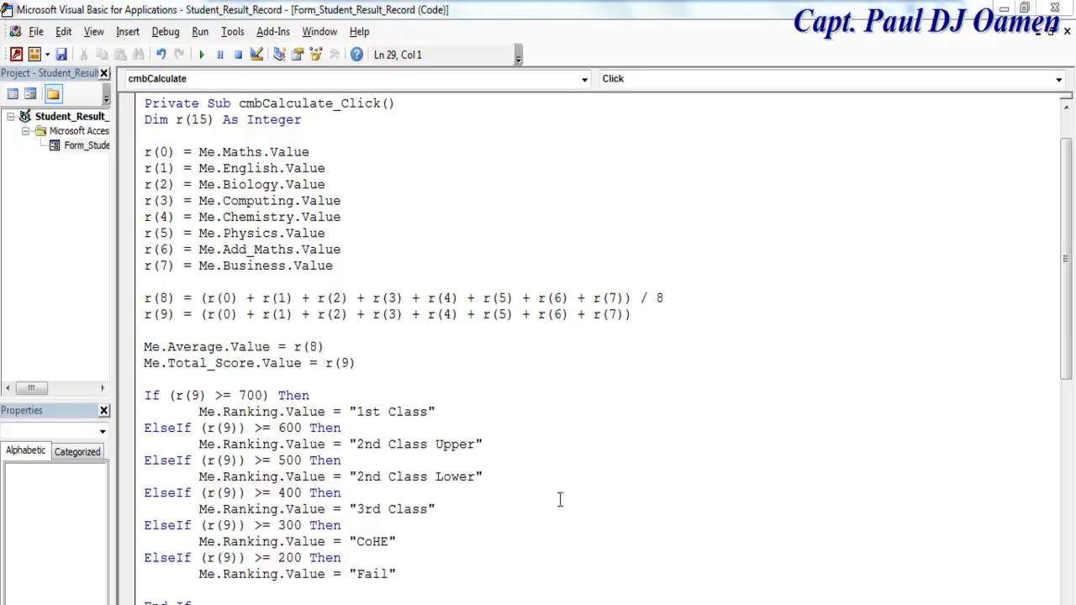
Step: Reduce the r(0) assignment to plain Maths and remove .Value from the control names in the r(1) to r(7) assignments
drag(1065, 327, 1066, 276)
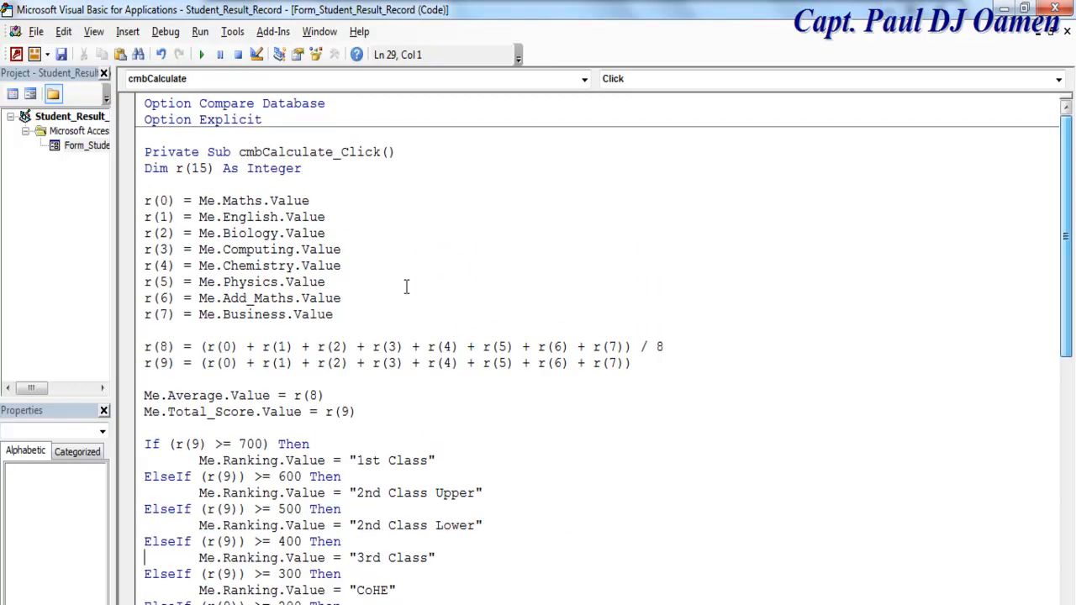
drag(320, 200, 199, 202)
key(Delete)
key(Delete)
drag(333, 216, 279, 233)
key(Delete)
key(Delete)
drag(352, 246, 277, 283)
key(Delete)
key(Delete)
key(Delete)
drag(341, 299, 287, 316)
key(Delete)
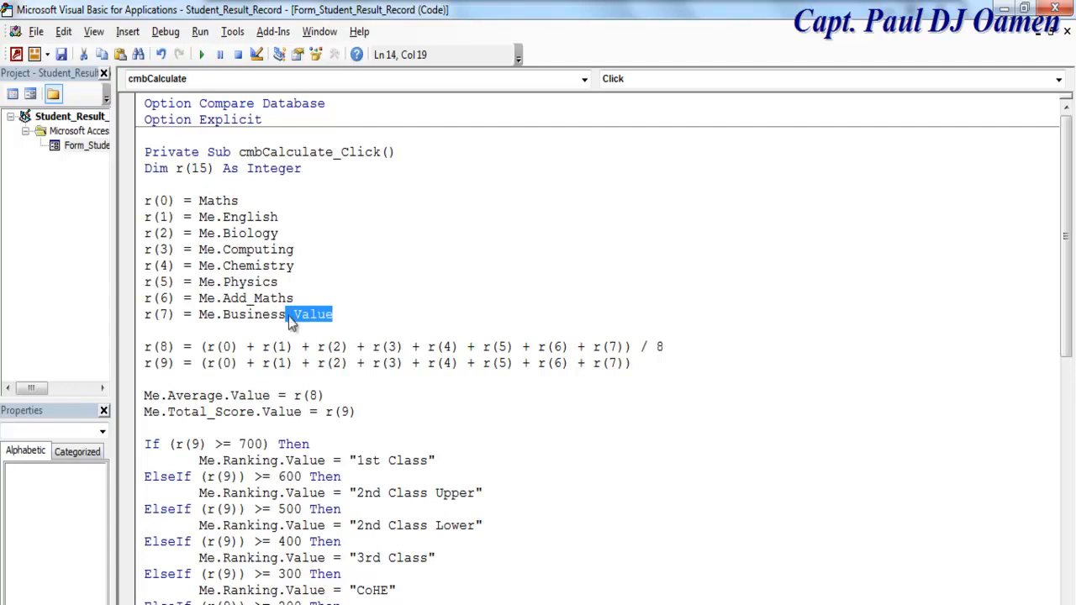
key(Delete)
Step: Remove the Me. prefix from the subject names in the r(1) to r(7) assignments
drag(223, 217, 199, 314)
key(Delete)
key(Delete)
key(Delete)
key(Delete)
key(Delete)
key(Delete)
key(Delete)
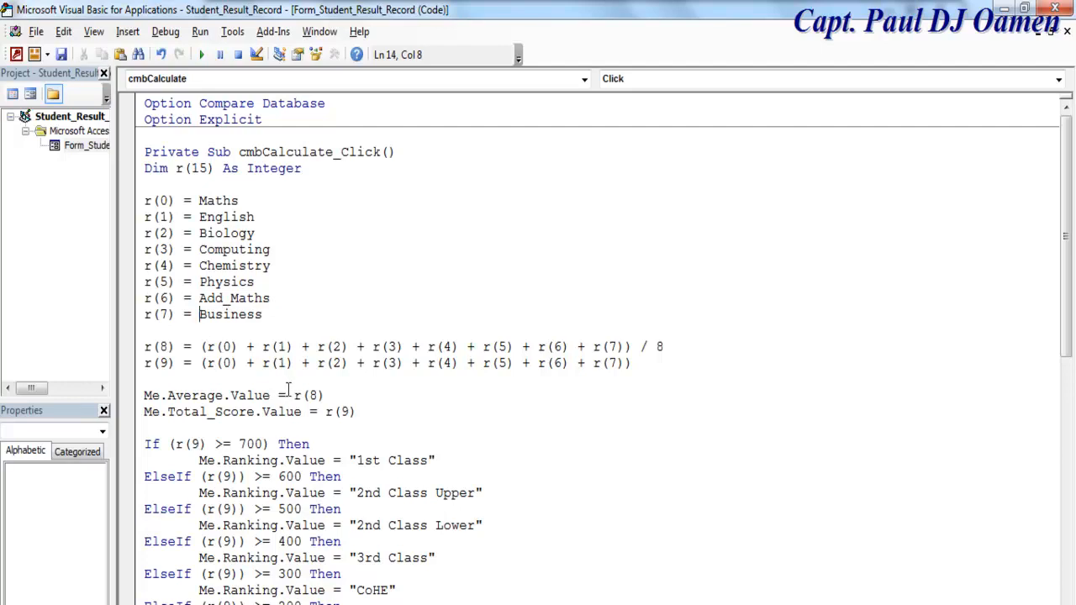
Step: Strip the Me. prefix and .Value from the Average assignment so it reads Average = r(8)
drag(272, 394, 143, 395)
key(Delete)
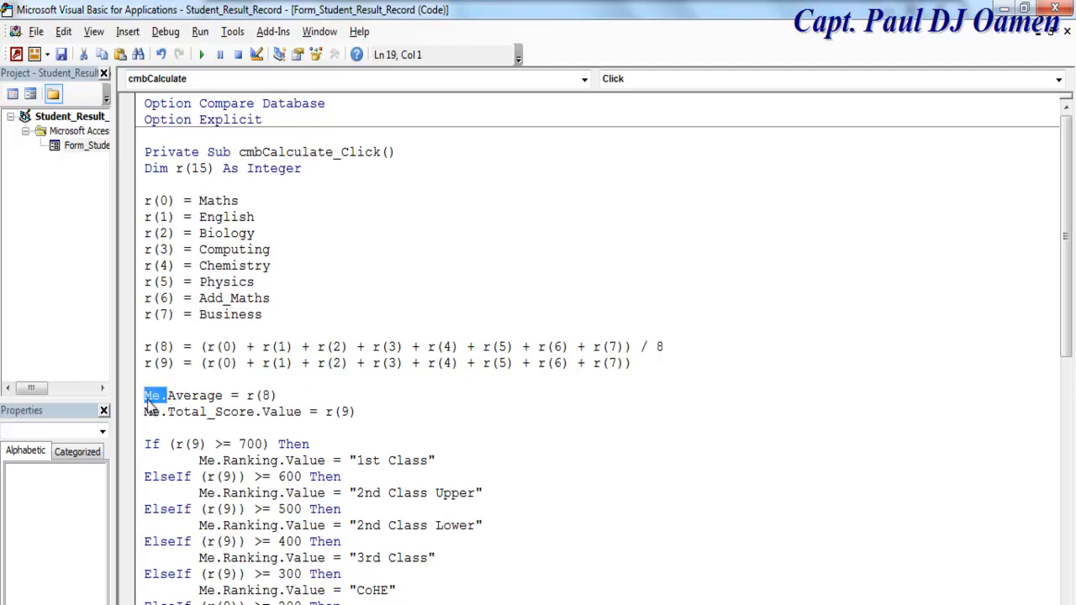
key(Delete)
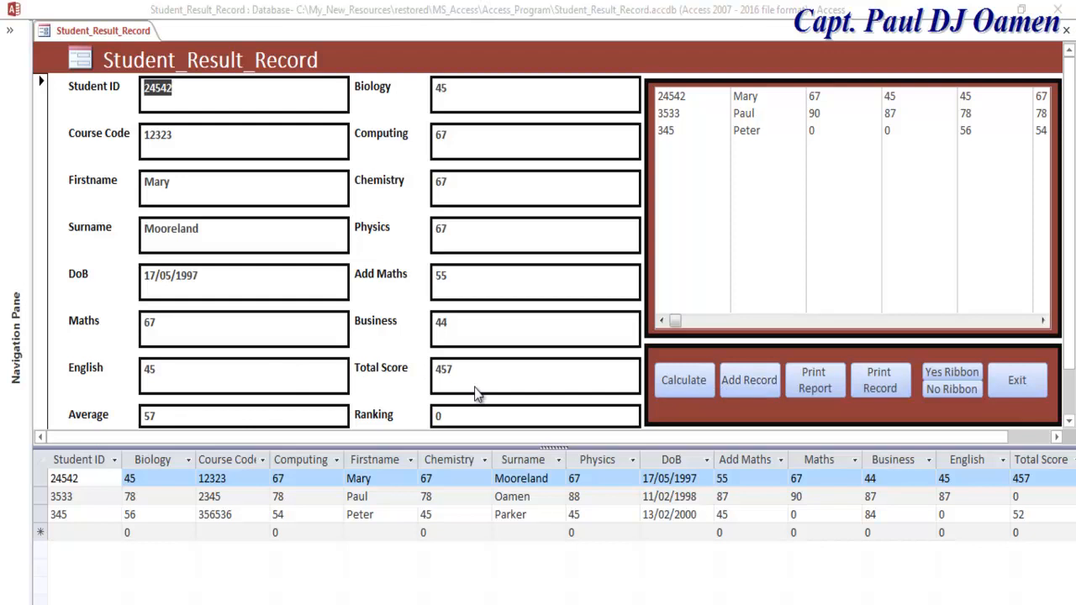
Step: Run Calculate on the form, debug the error at the "3rd Class" Ranking assignment and stop the code execution
click(677, 385)
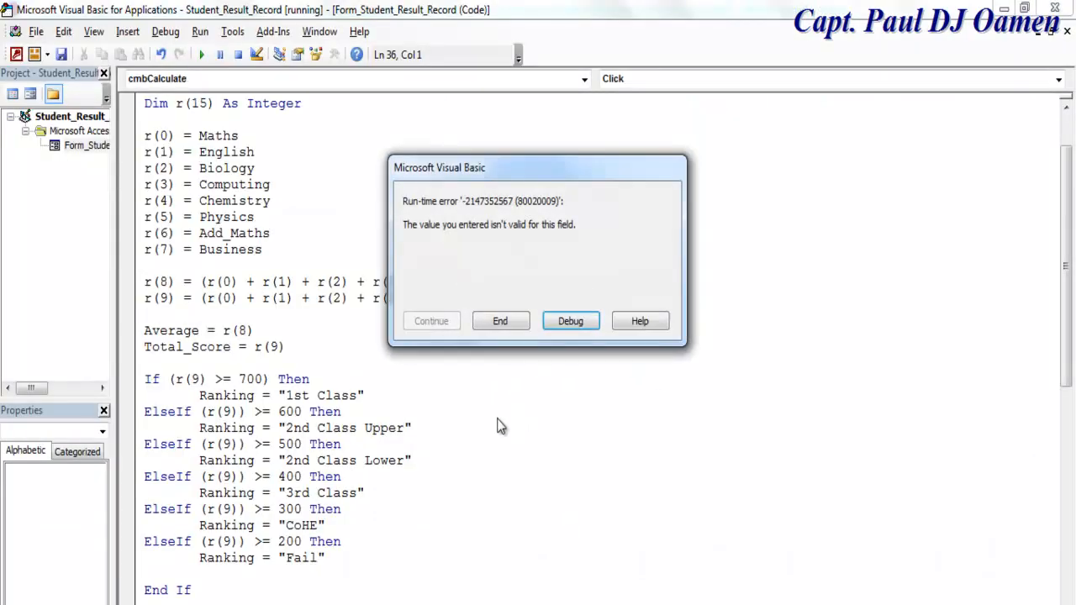
click(585, 323)
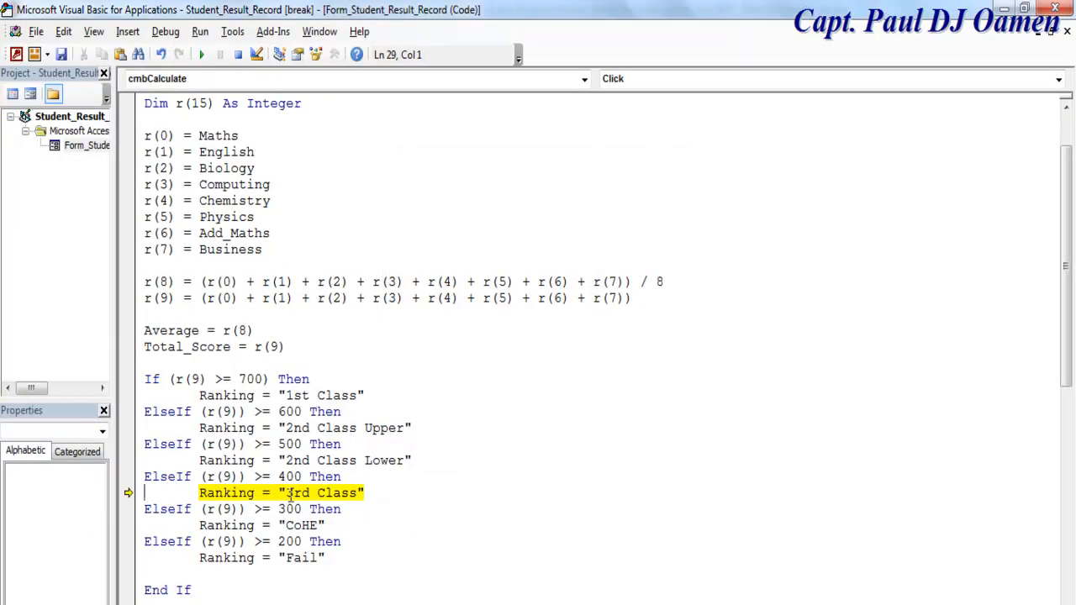
mouse_move(237, 497)
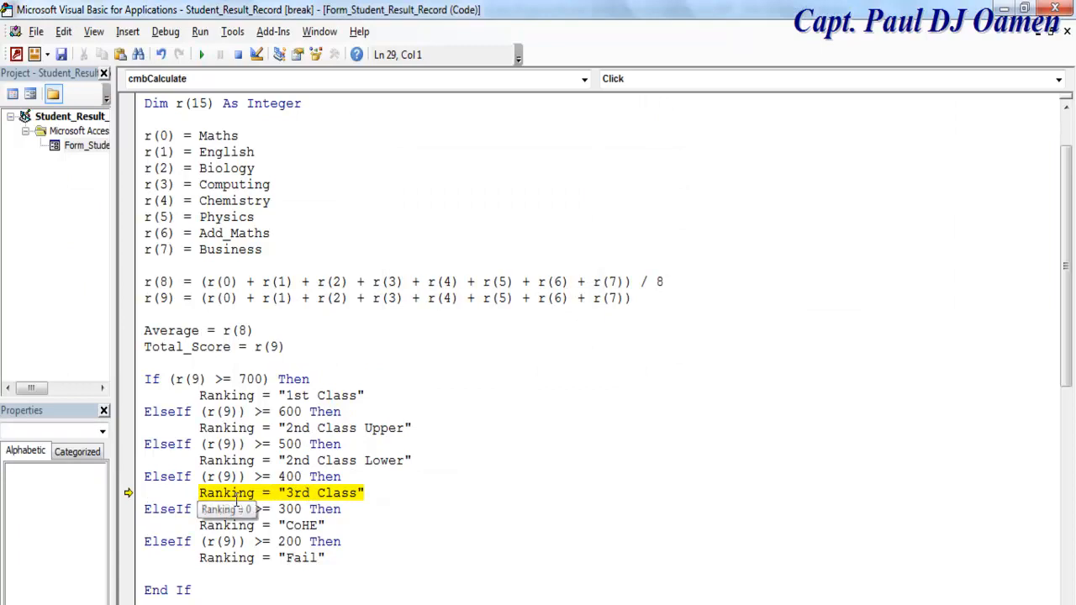
click(254, 496)
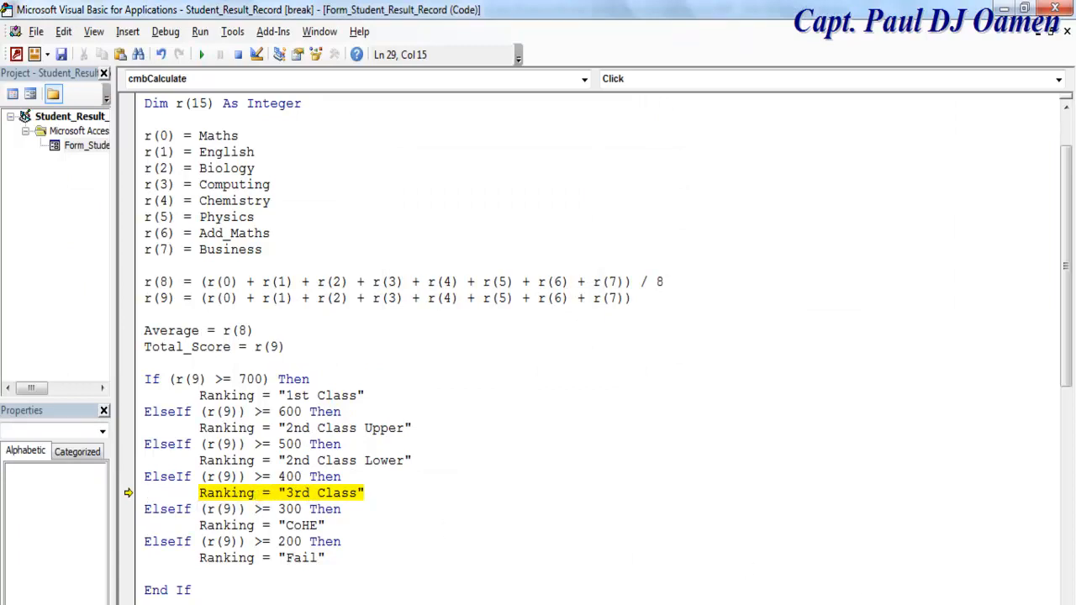
key(alt+F11)
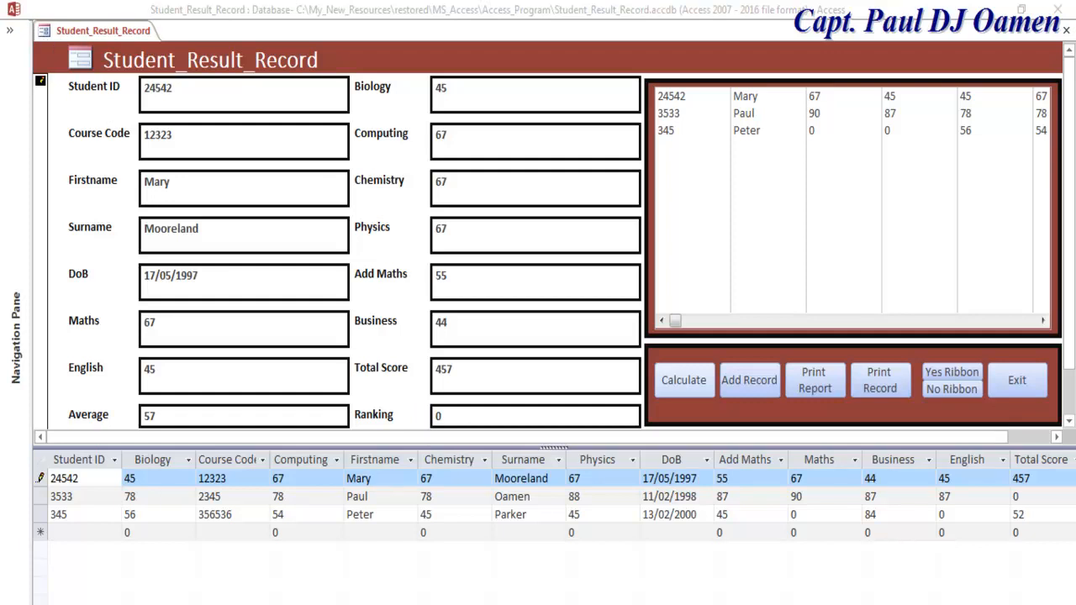
key(alt+Tab)
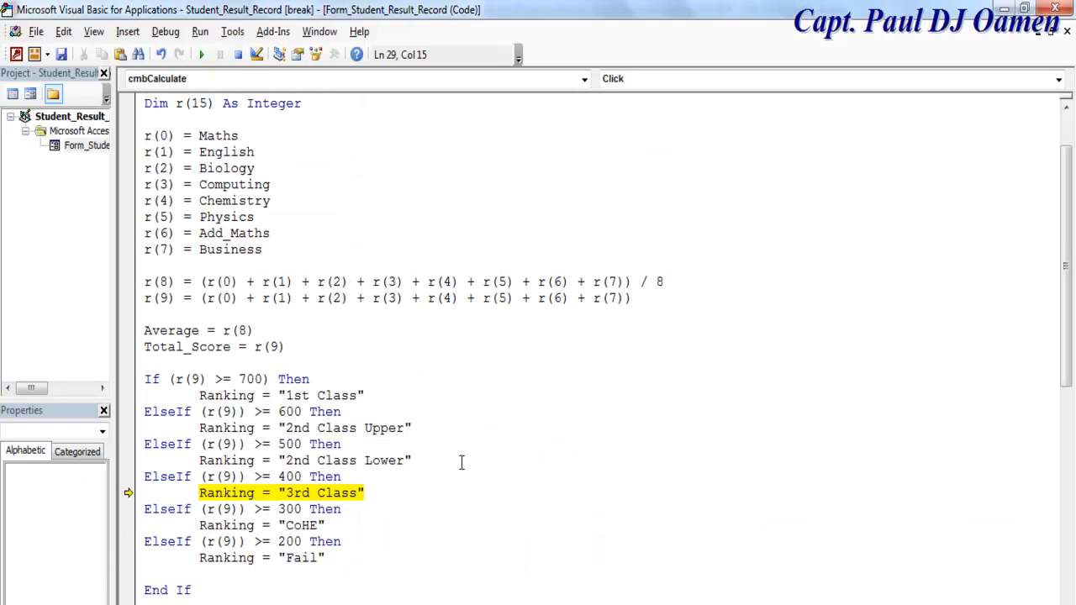
click(238, 54)
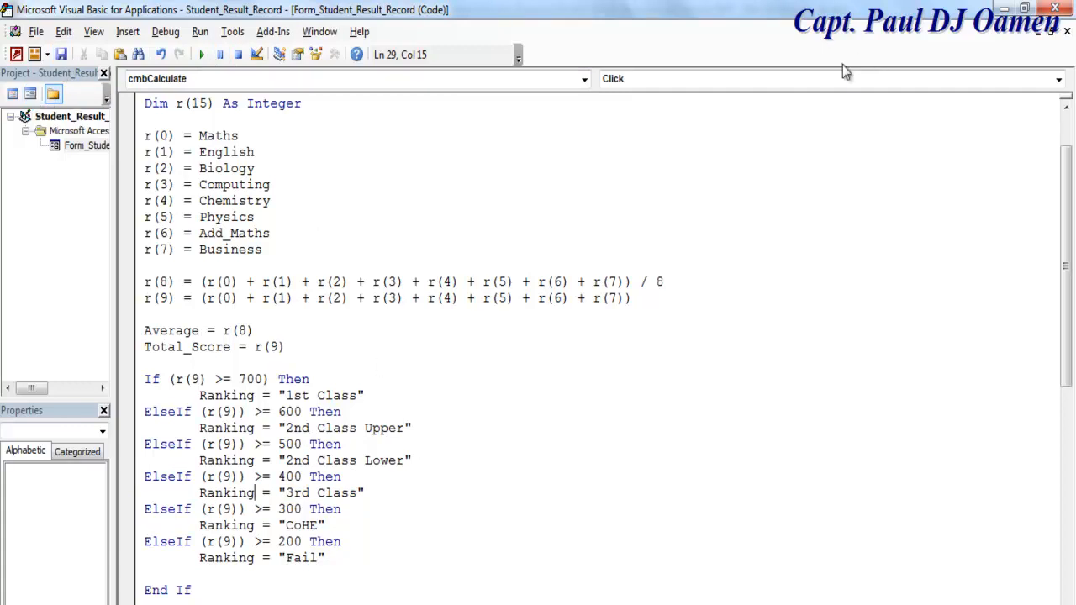
Step: Leave the code editor, switch the form to Design View and open the Student_Result_Record table's design
click(30, 93)
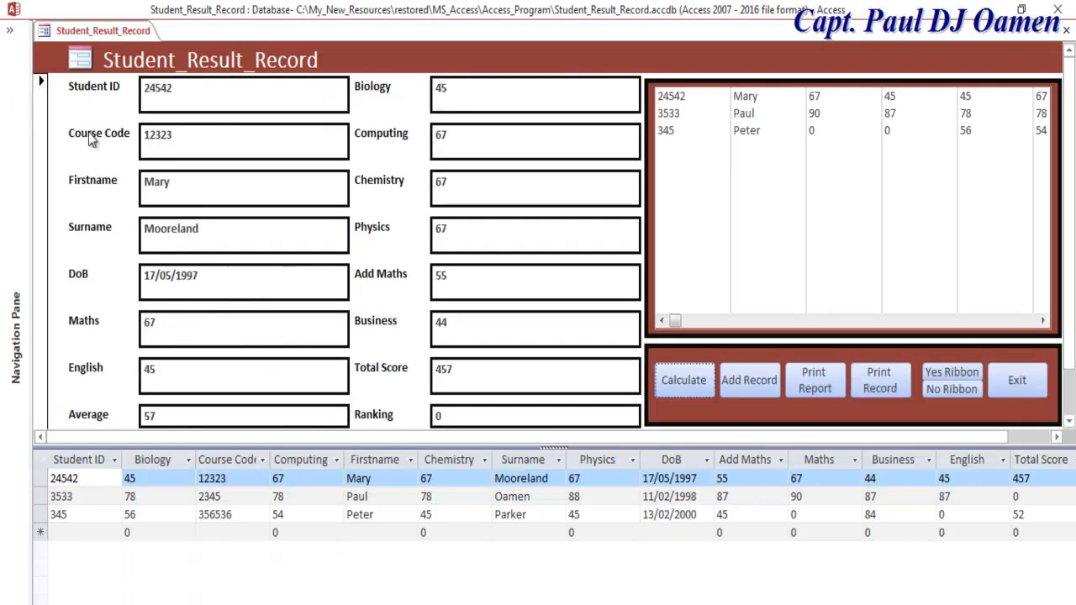
right_click(50, 32)
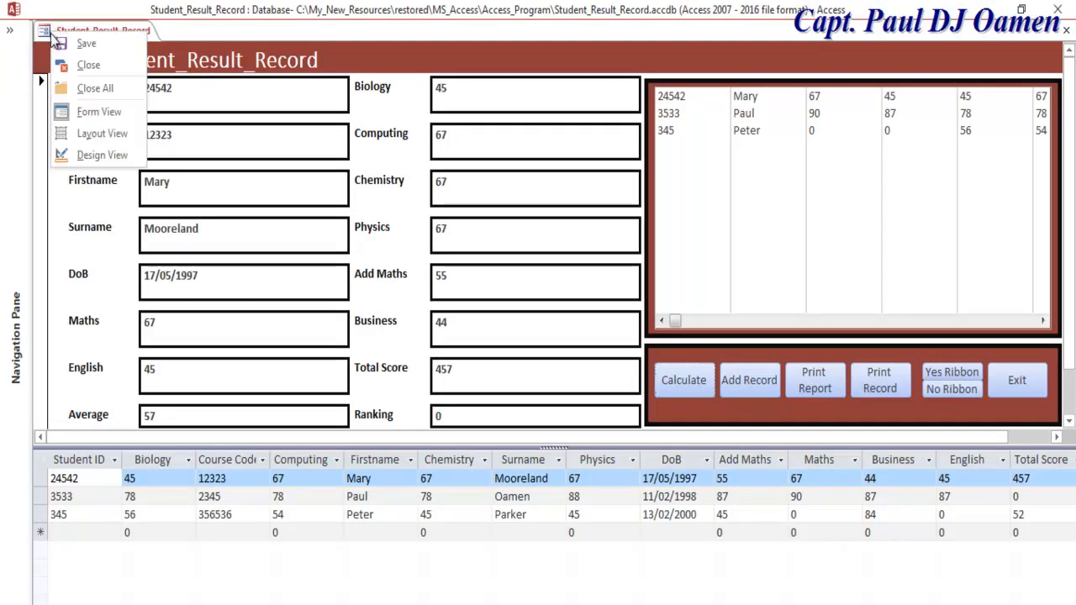
click(100, 158)
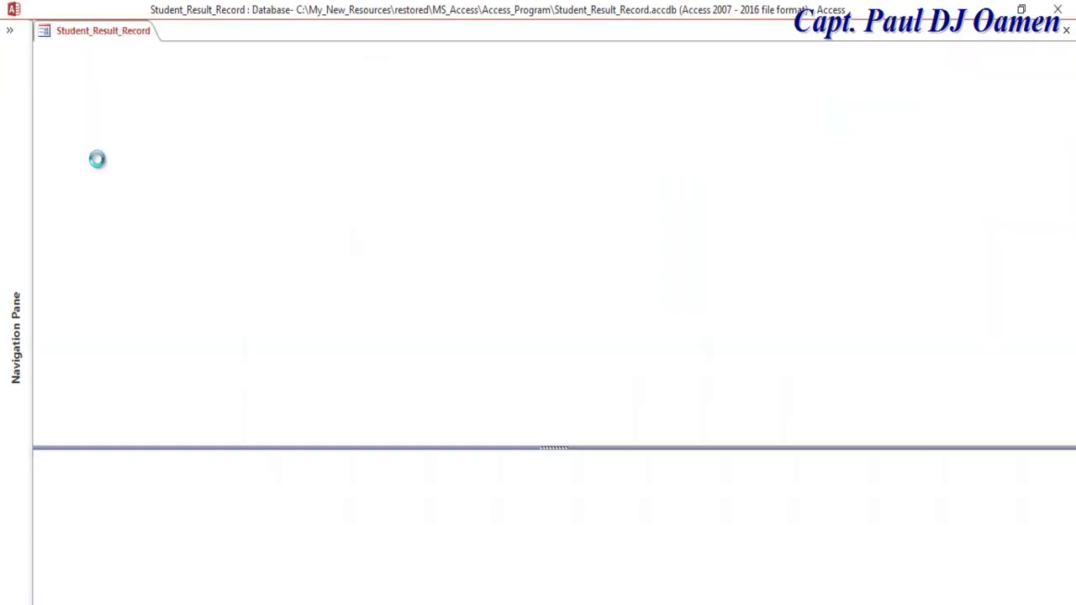
click(24, 339)
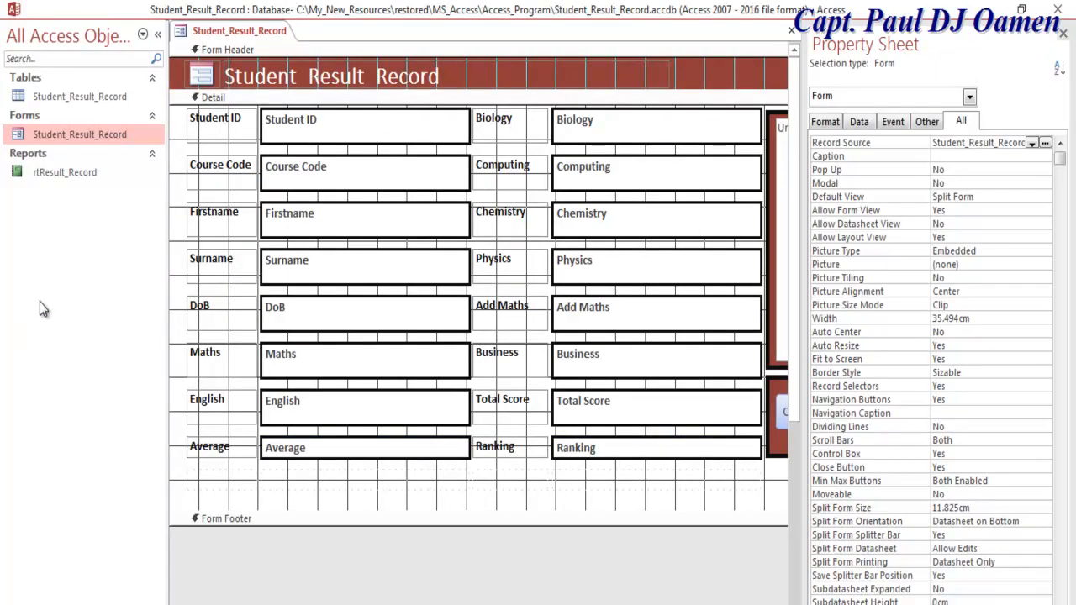
click(57, 104)
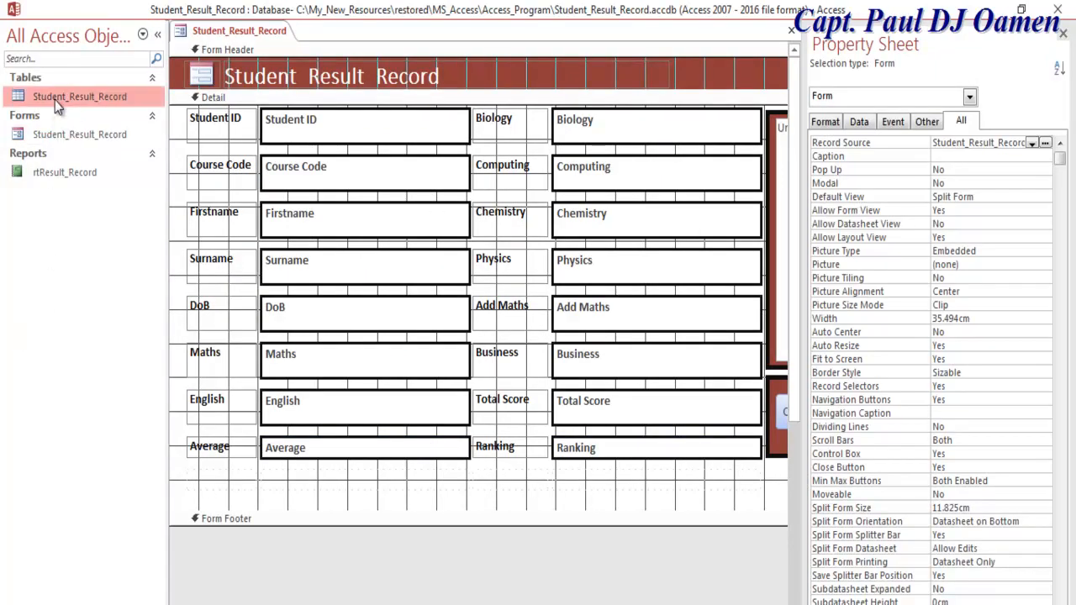
right_click(58, 103)
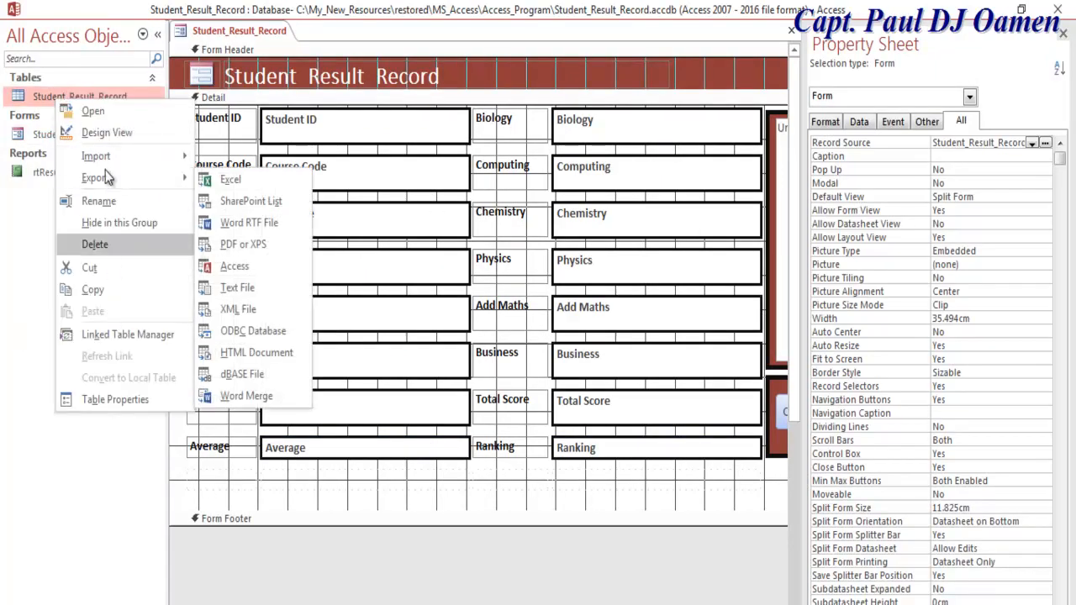
click(105, 132)
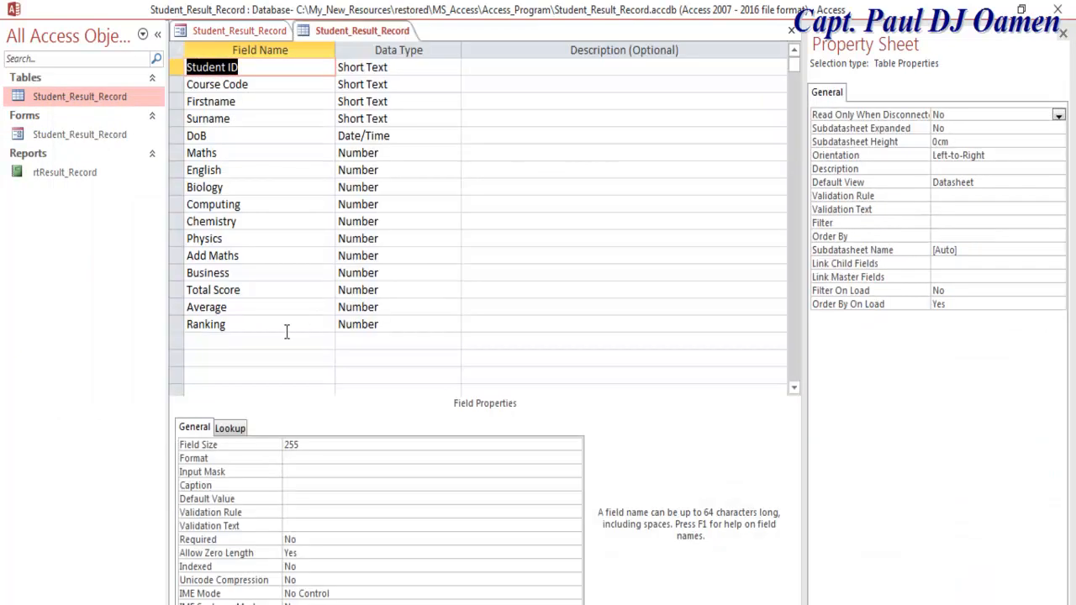
Step: Change the Ranking field's data type to Short Text in the Student_Result_Record table
click(372, 319)
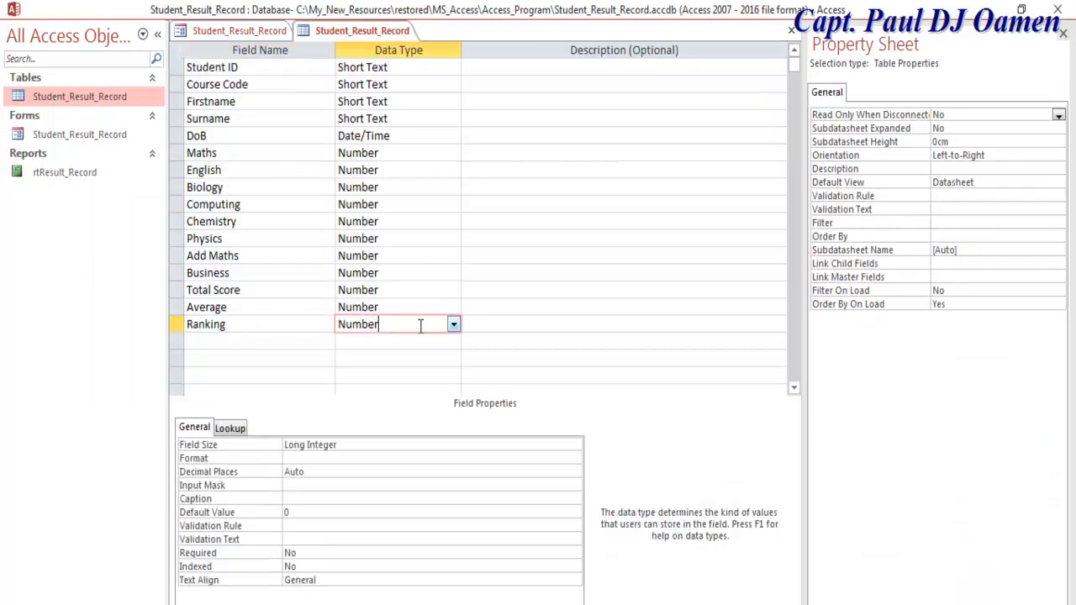
click(453, 323)
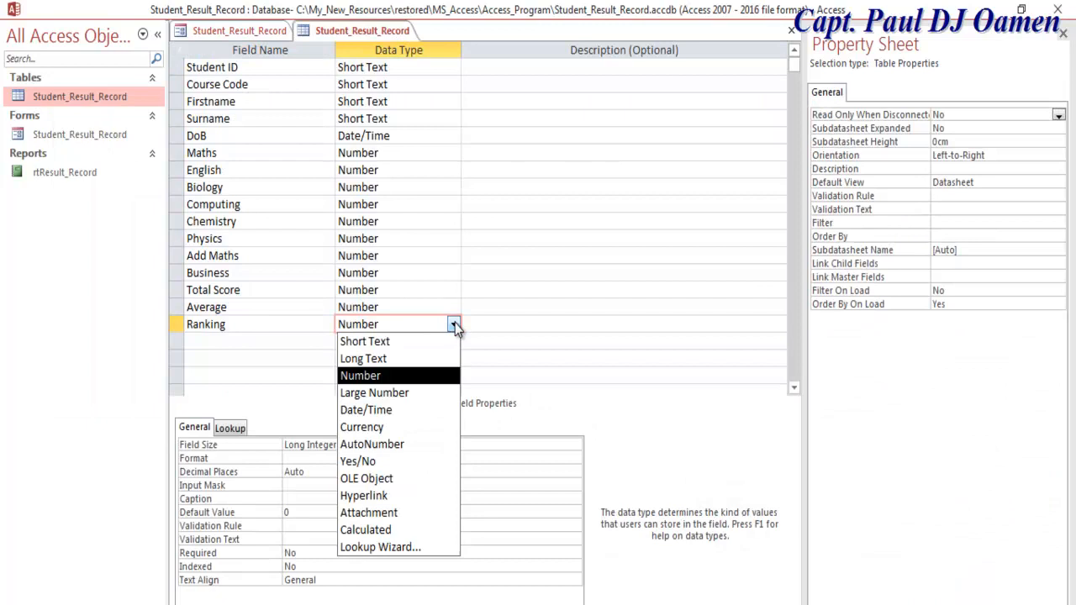
click(400, 342)
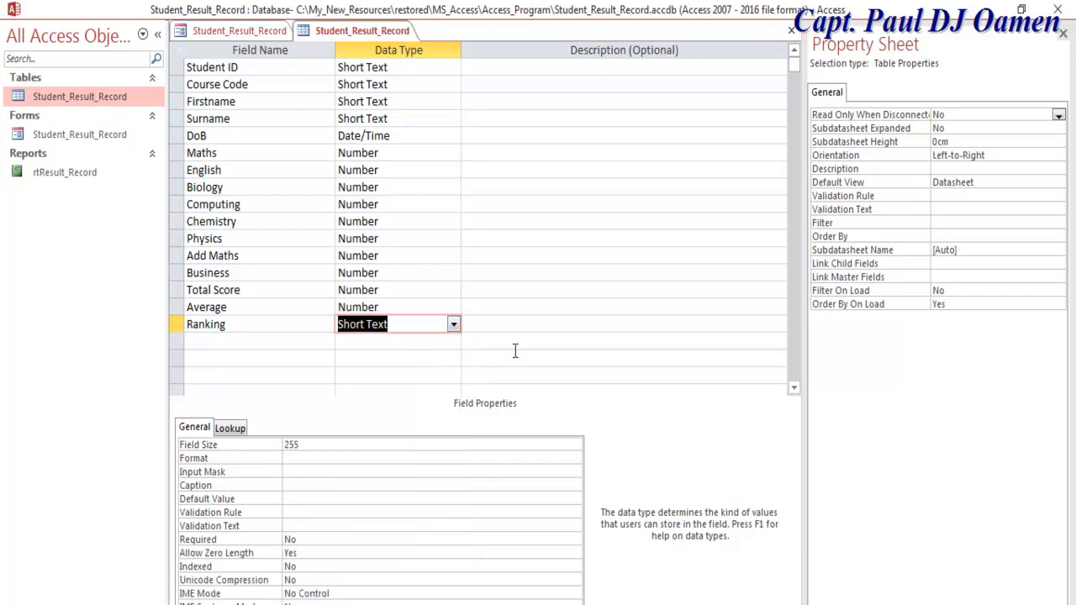
click(415, 326)
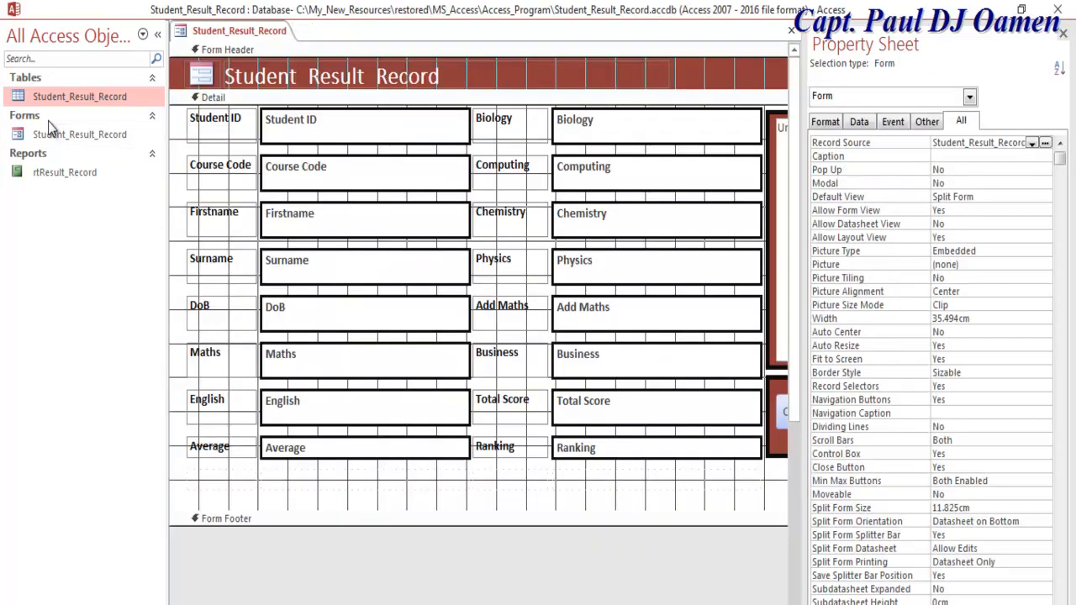
Step: Return the form to Form View, calculate the first student's results and check the Ranking field
right_click(180, 30)
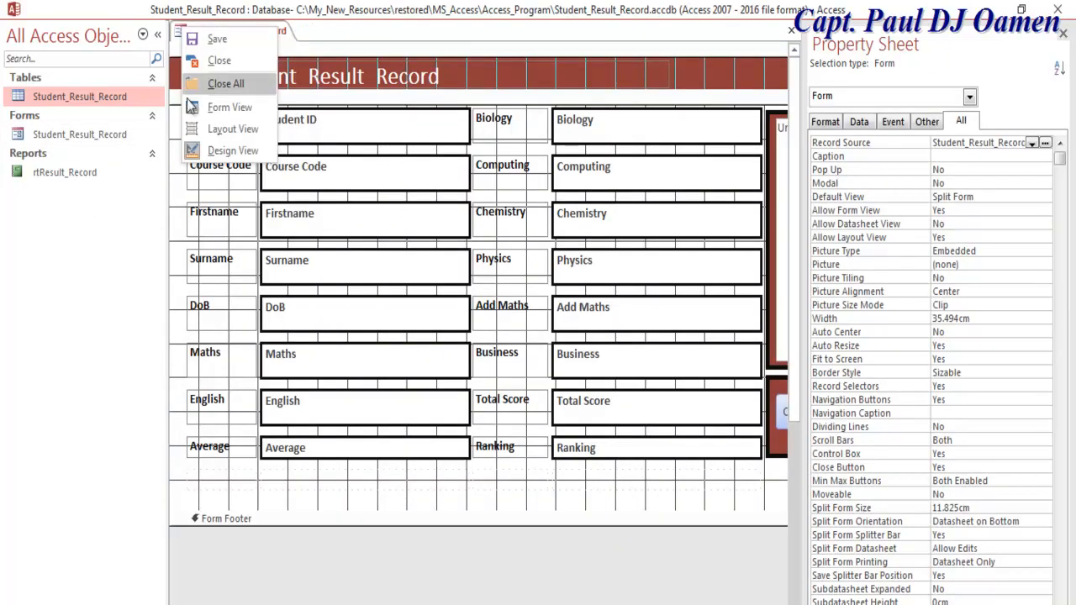
click(220, 107)
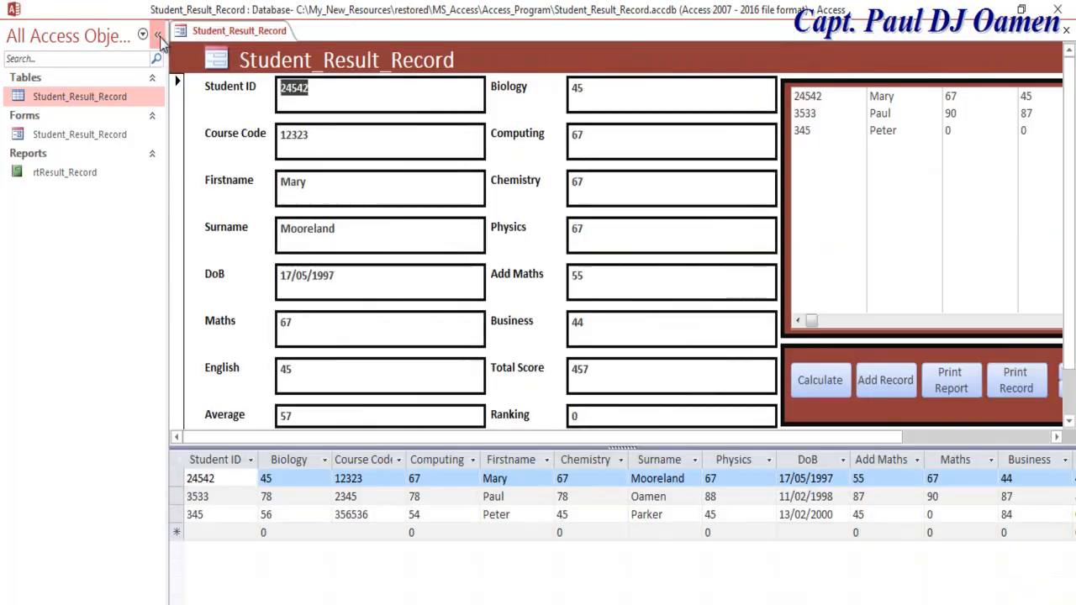
click(158, 37)
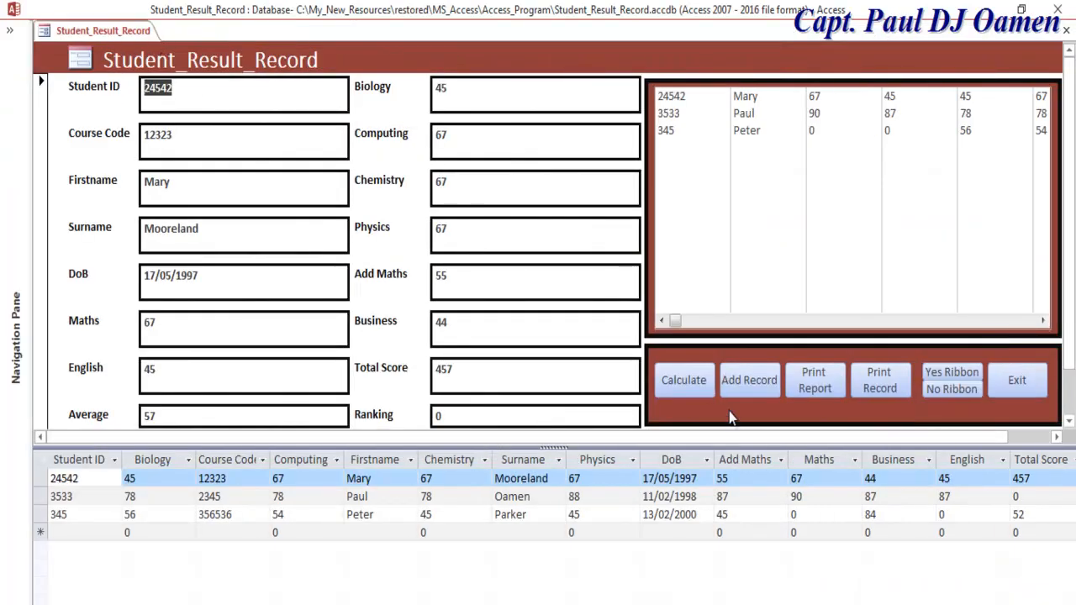
click(683, 381)
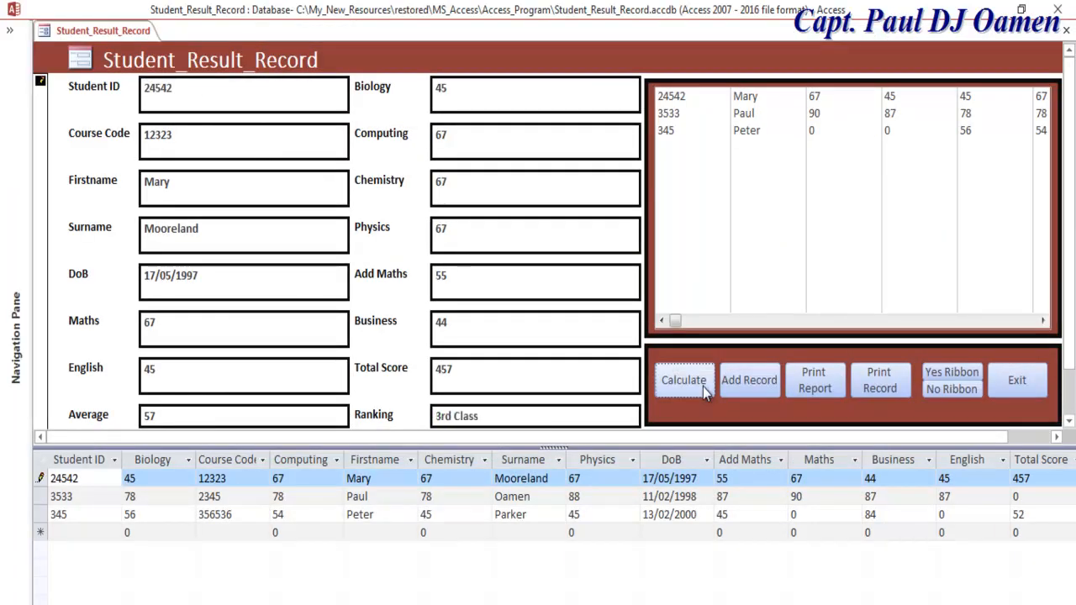
drag(484, 420, 450, 420)
click(495, 414)
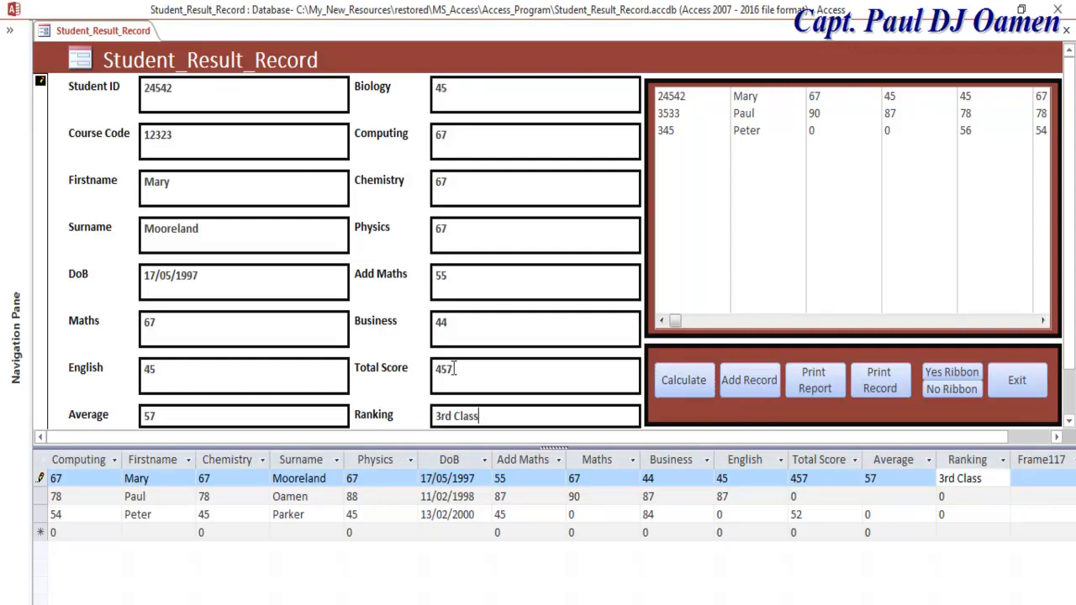
Step: Calculate the results for the second and third students and commit them by moving to the new record row
click(148, 497)
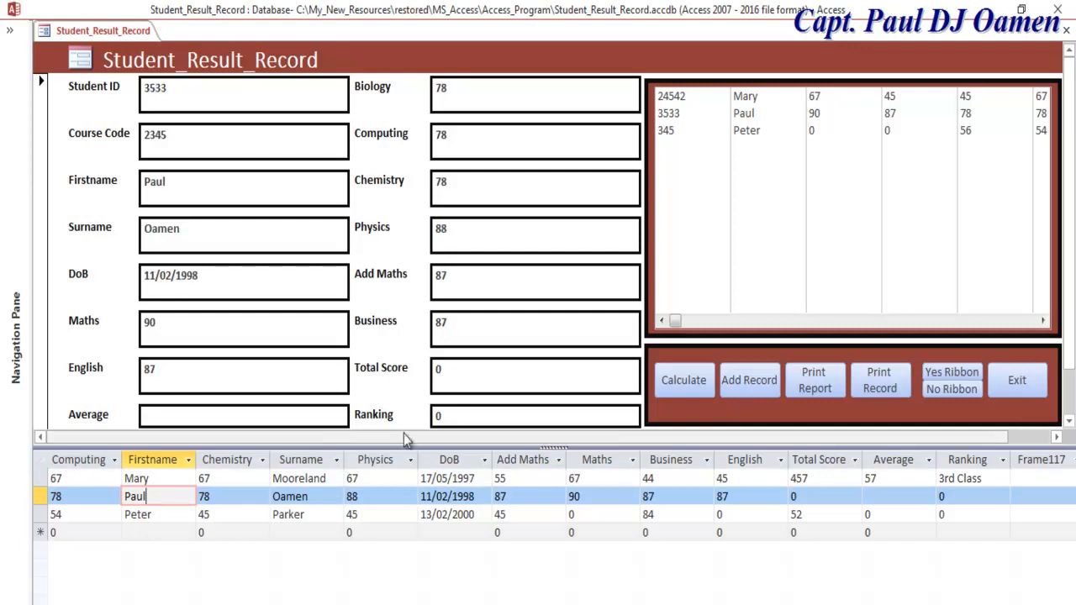
click(668, 382)
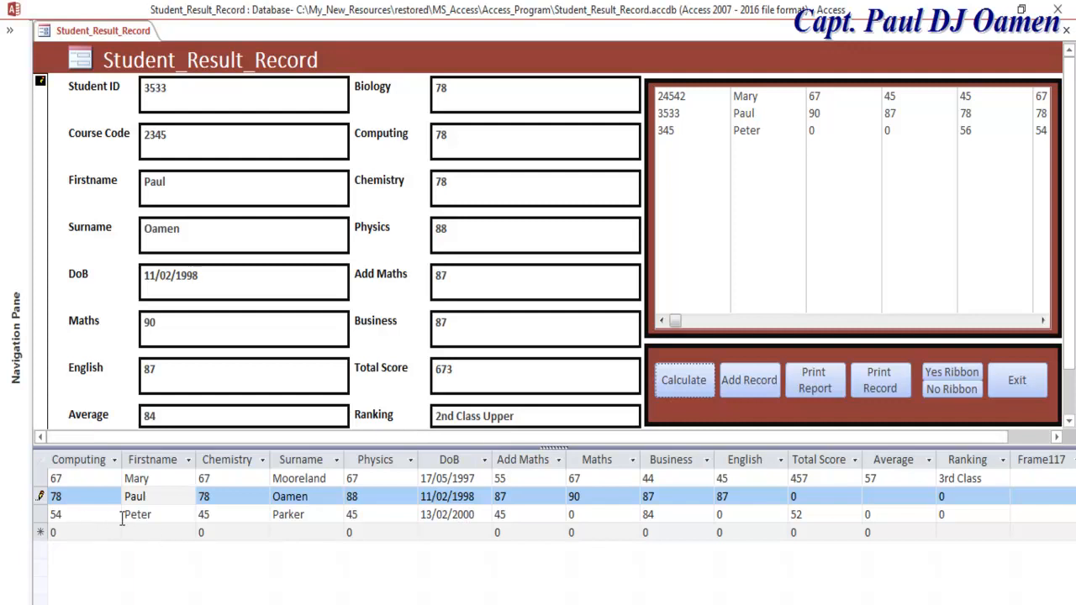
click(151, 514)
click(691, 396)
drag(477, 416, 435, 415)
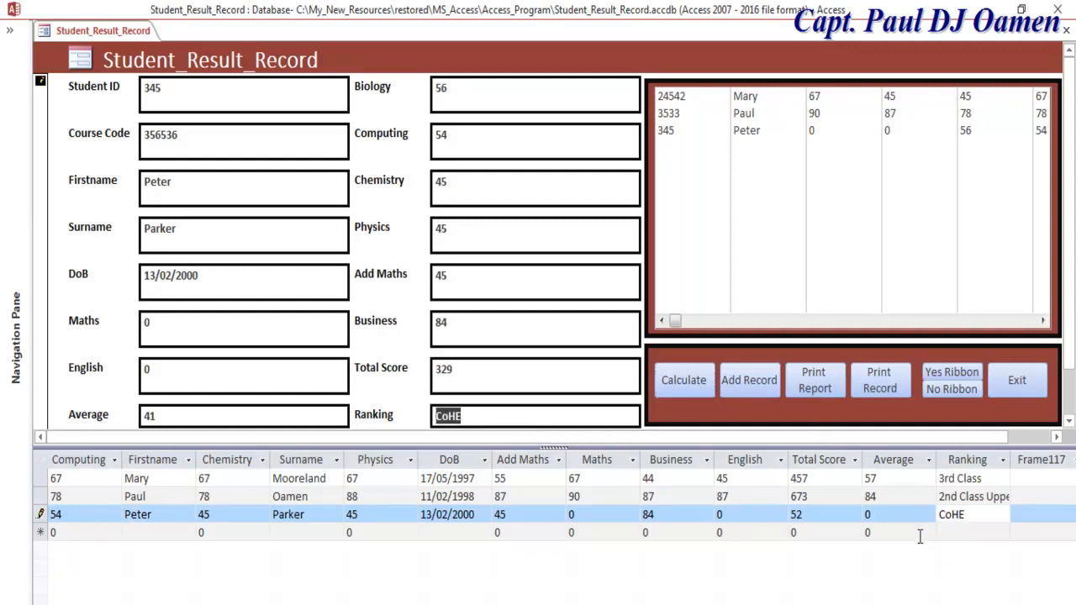
click(952, 538)
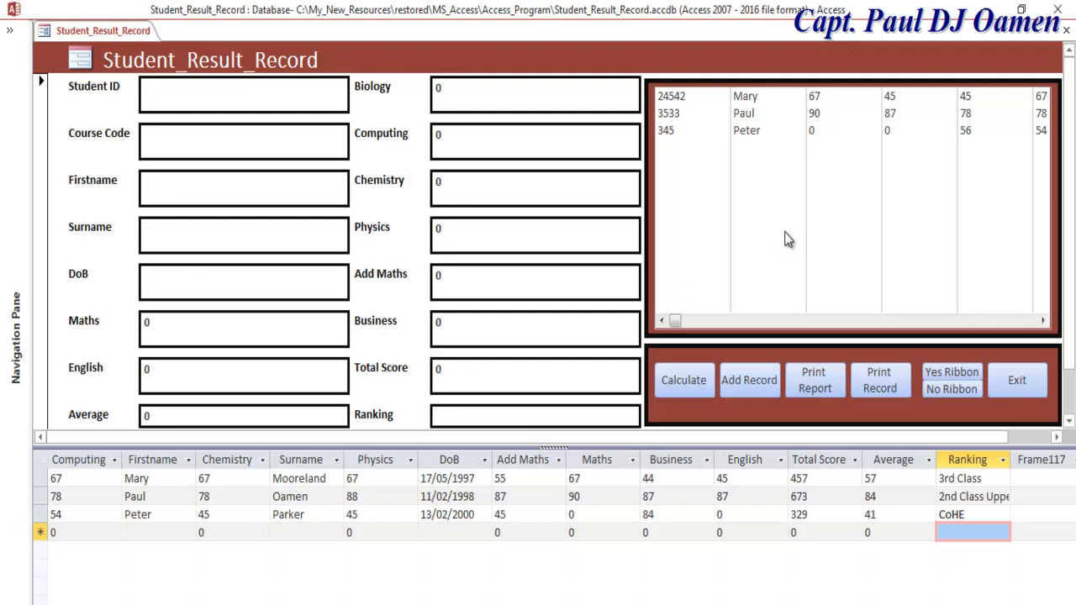
Step: Test the form's Yes Ribbon and No Ribbon buttons, leave the ribbon shown, and exit the form
click(954, 374)
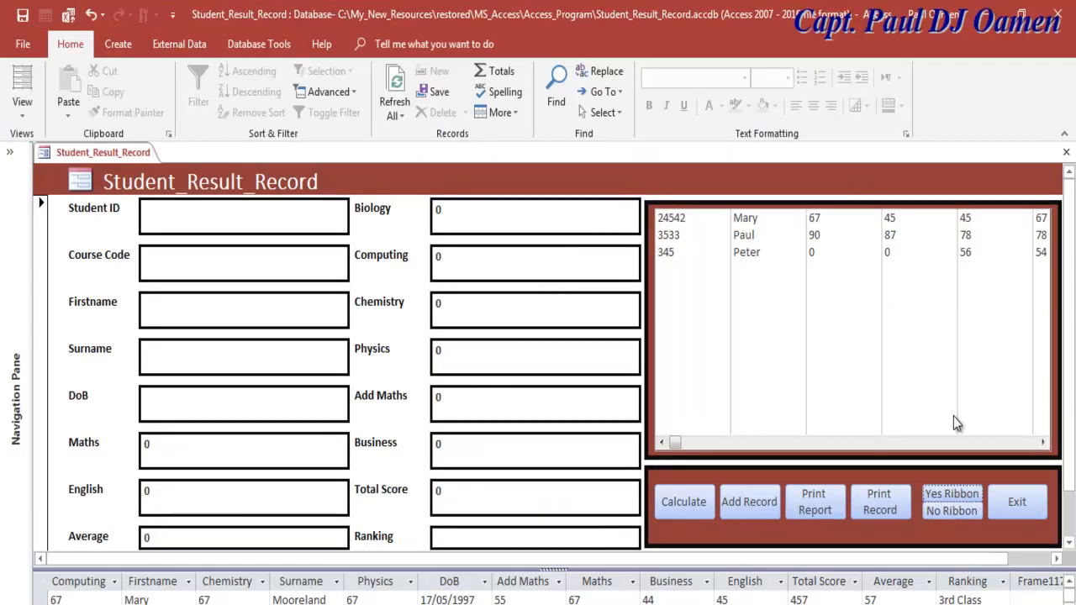
click(960, 510)
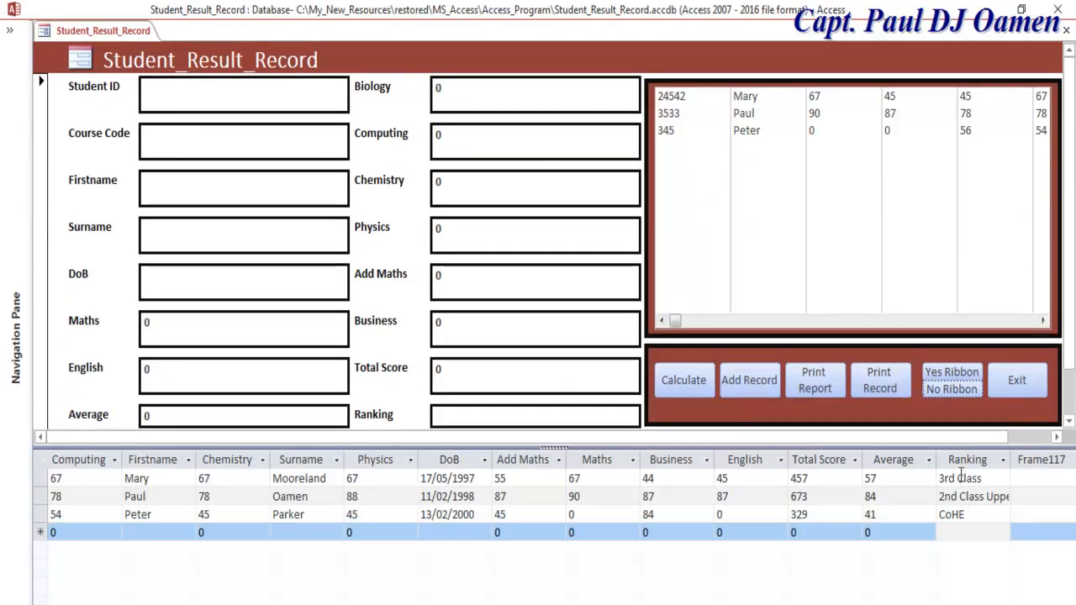
click(960, 374)
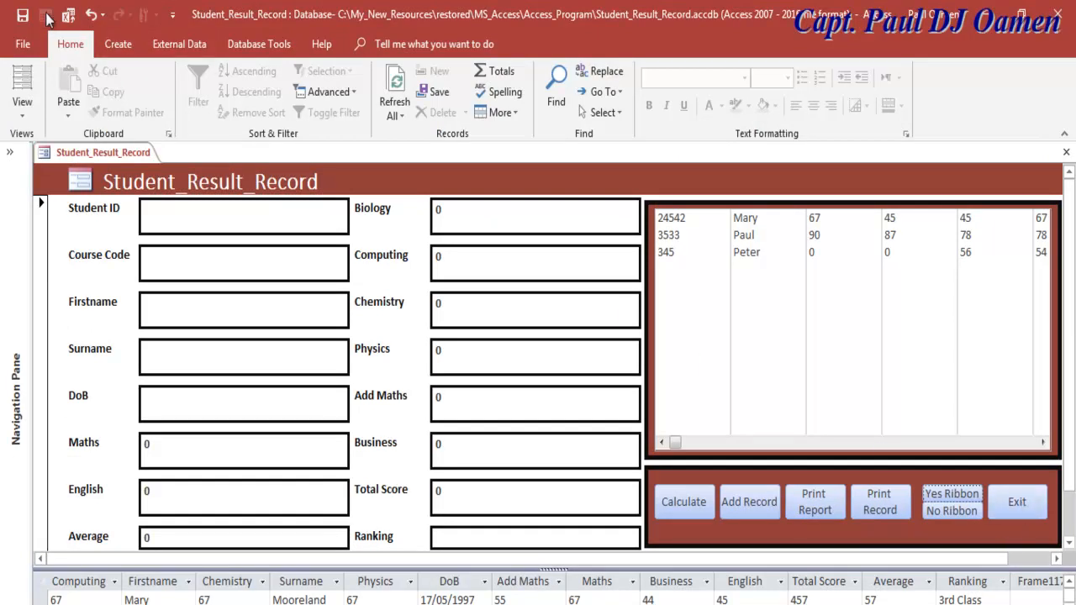
click(1024, 507)
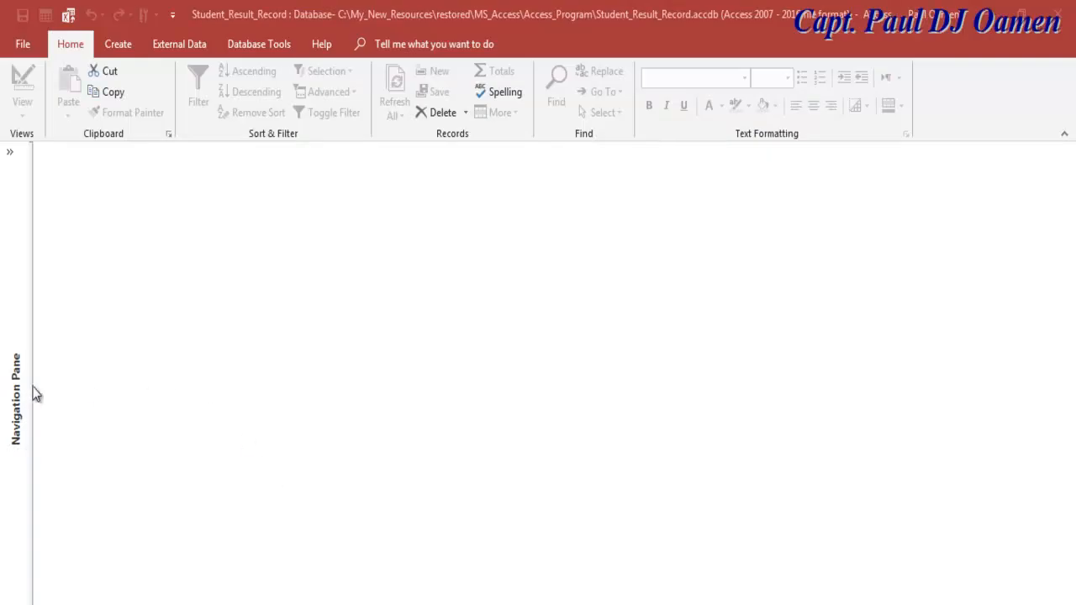
Step: Open the Student_Result_Record form in Design View and collapse the list of database objects
click(19, 395)
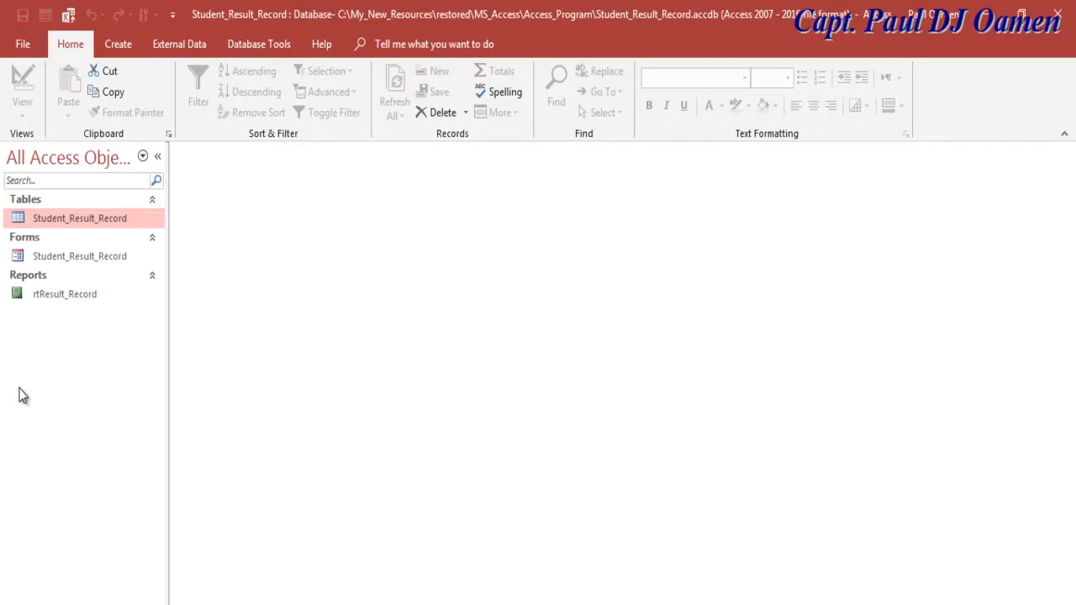
click(63, 257)
right_click(62, 257)
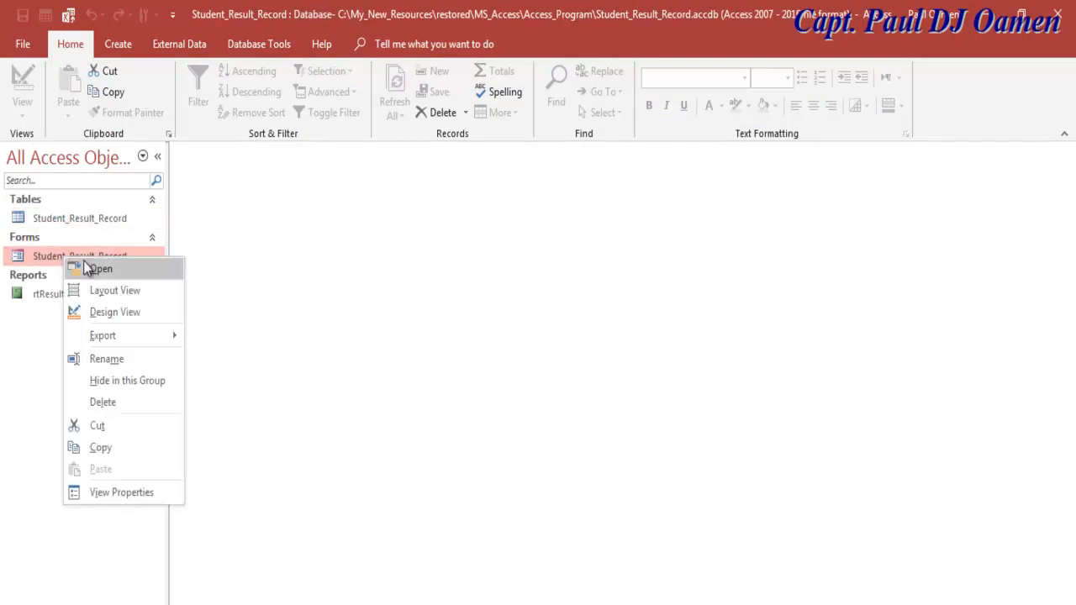
click(92, 312)
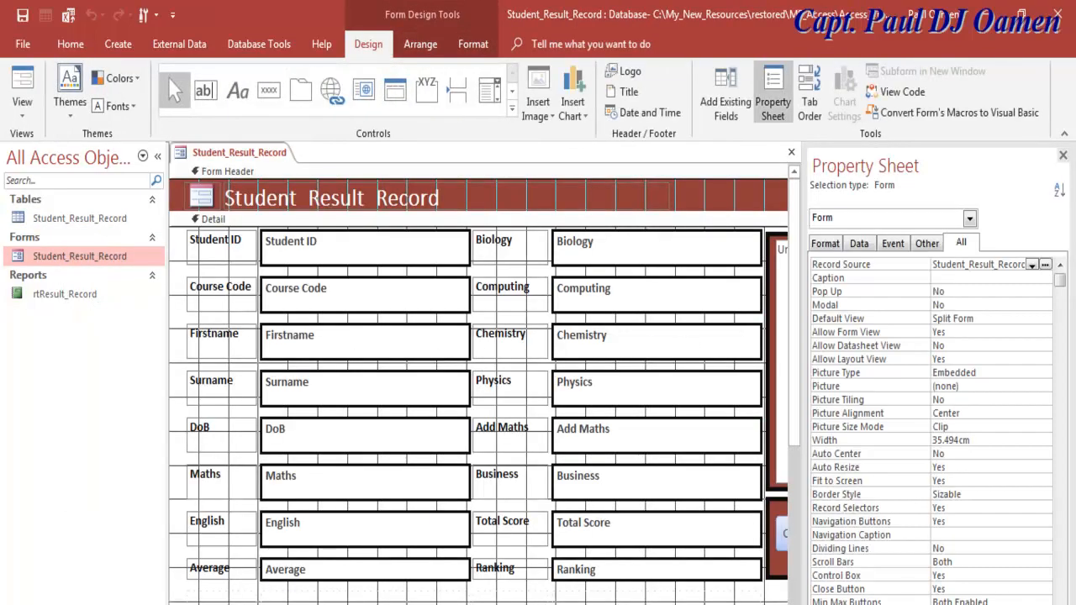
click(157, 156)
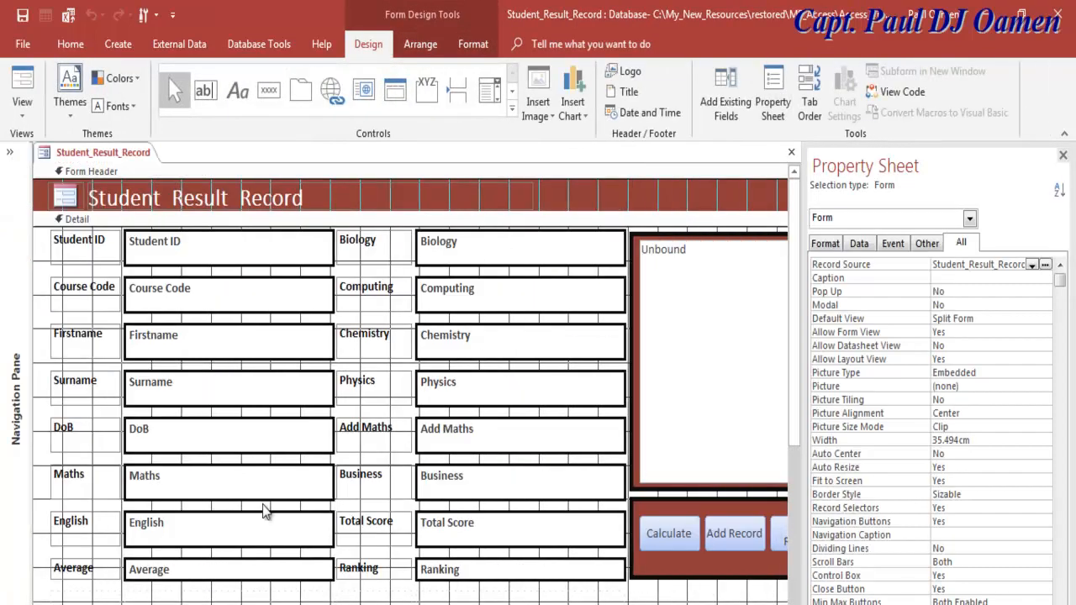
Step: Try to open the Exit button's event for editing with Build Event
scroll(410, 391, right, 4)
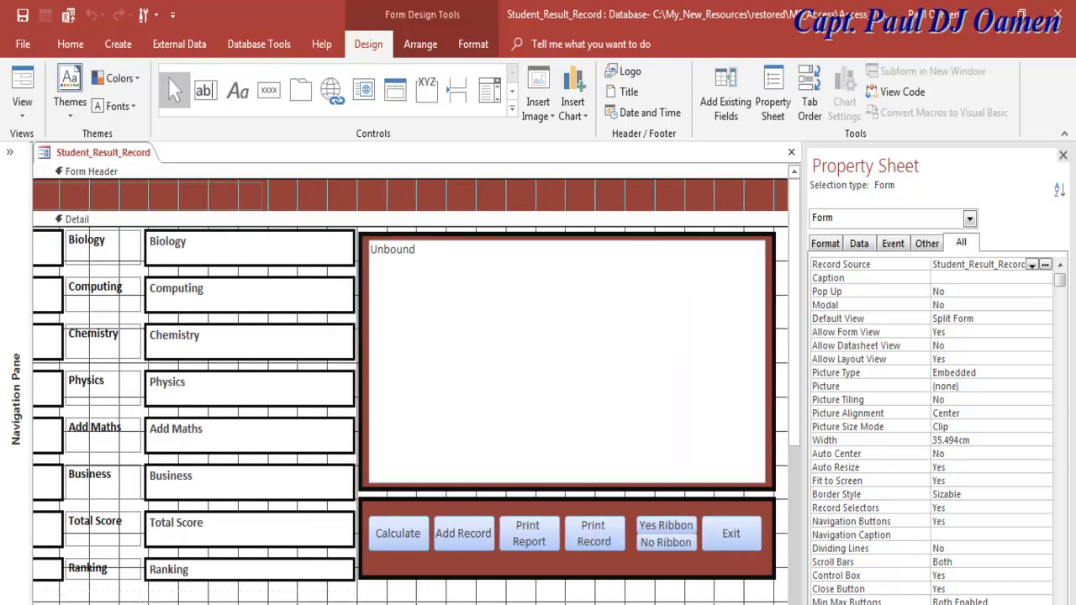
click(702, 542)
right_click(694, 525)
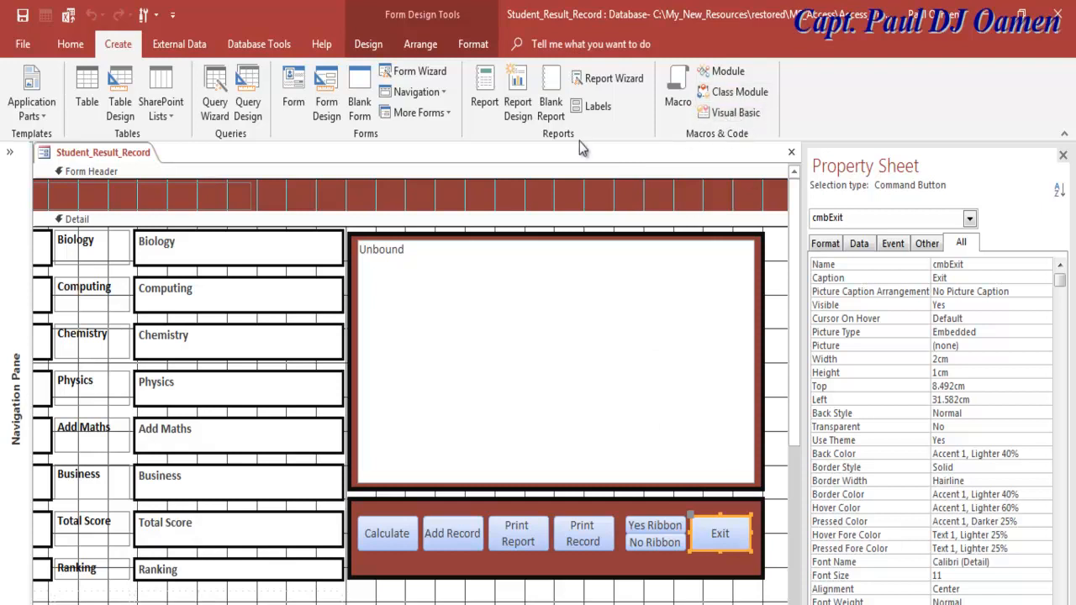
right_click(691, 515)
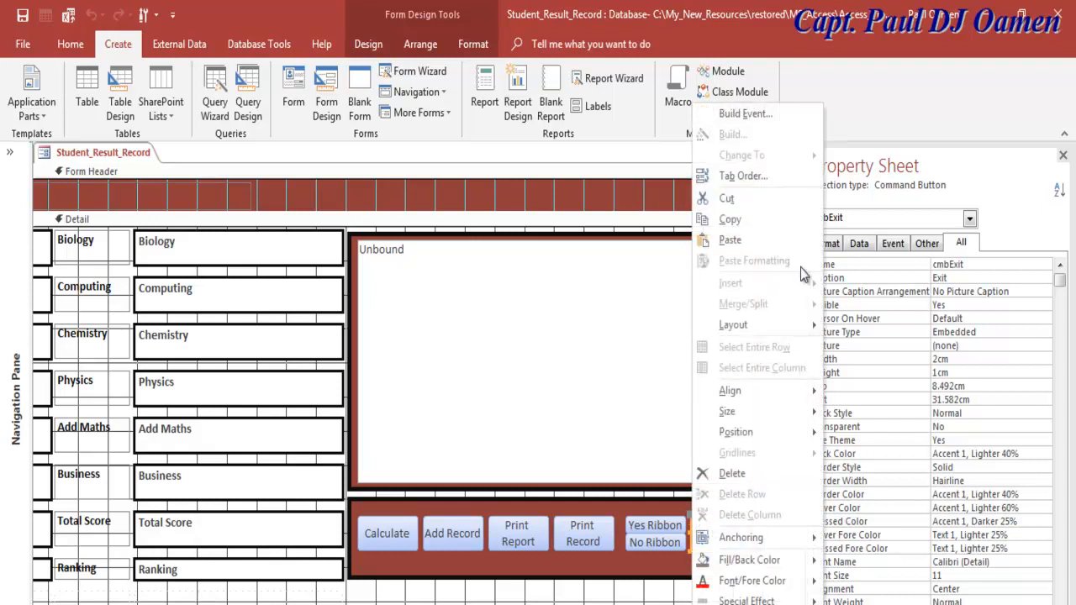
click(744, 114)
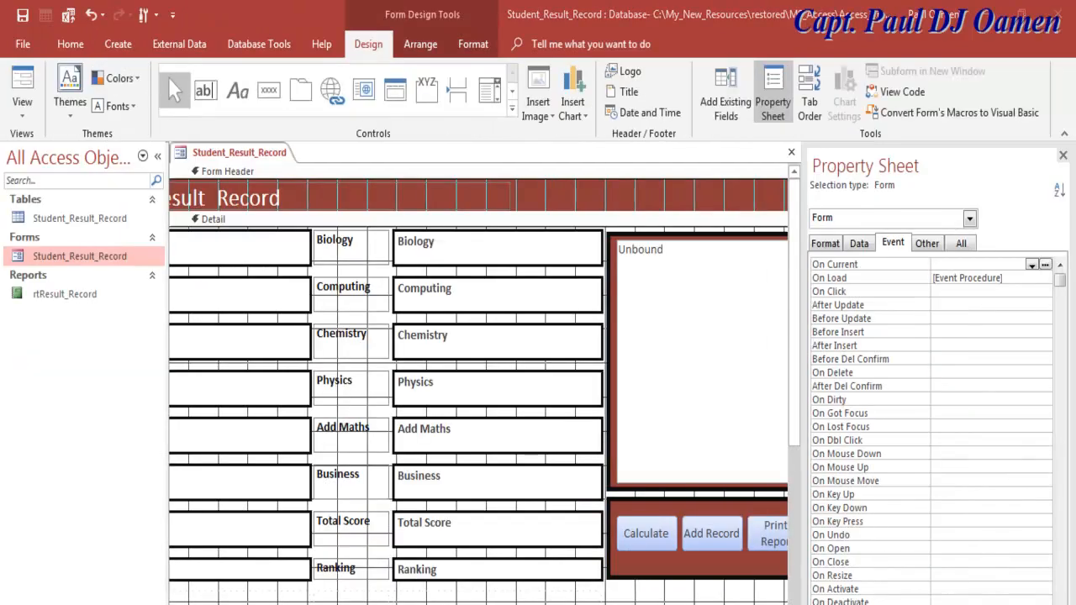
Step: Convert the form's macros to Visual Basic with error handling and macro comments included
drag(502, 601, 701, 599)
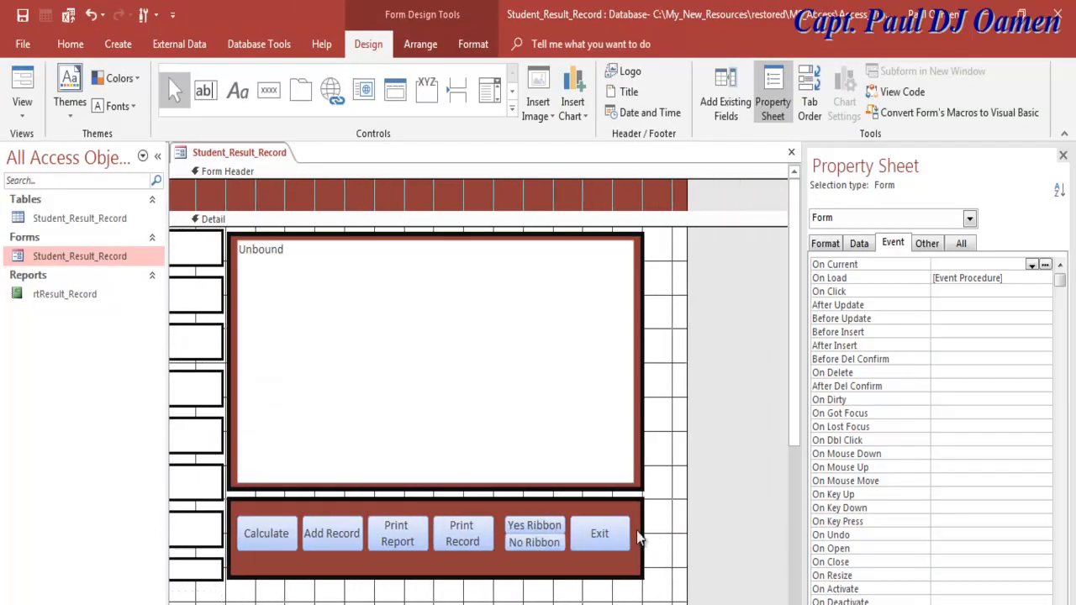
click(607, 535)
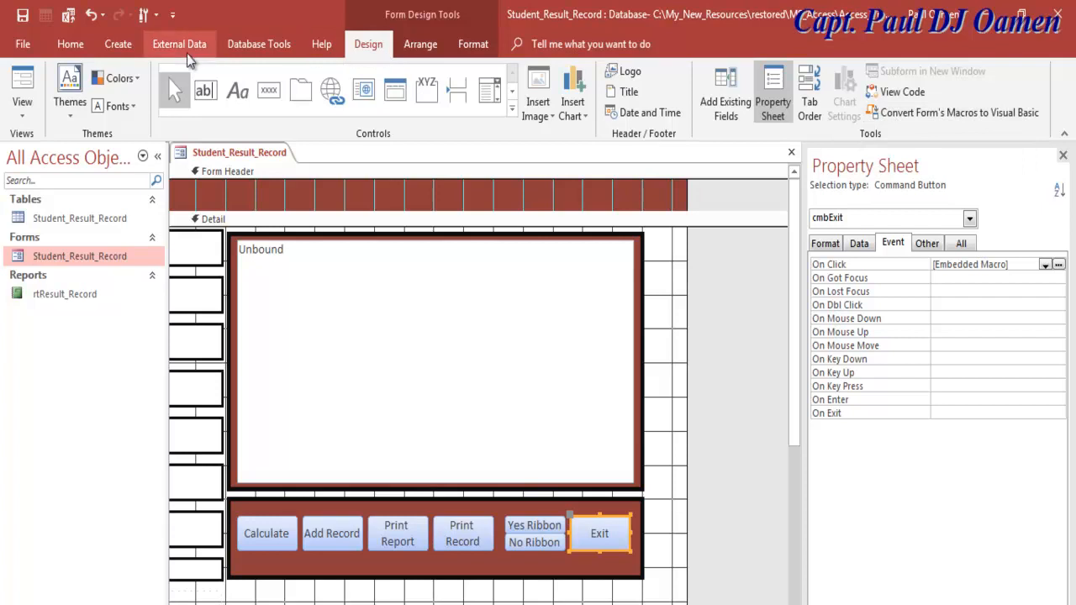
click(116, 53)
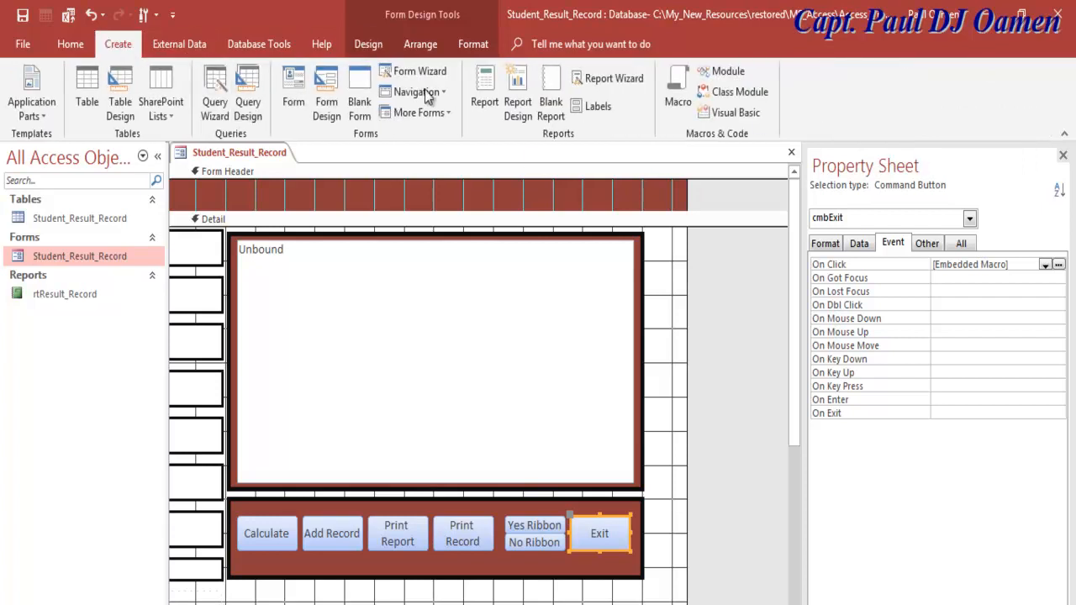
click(368, 43)
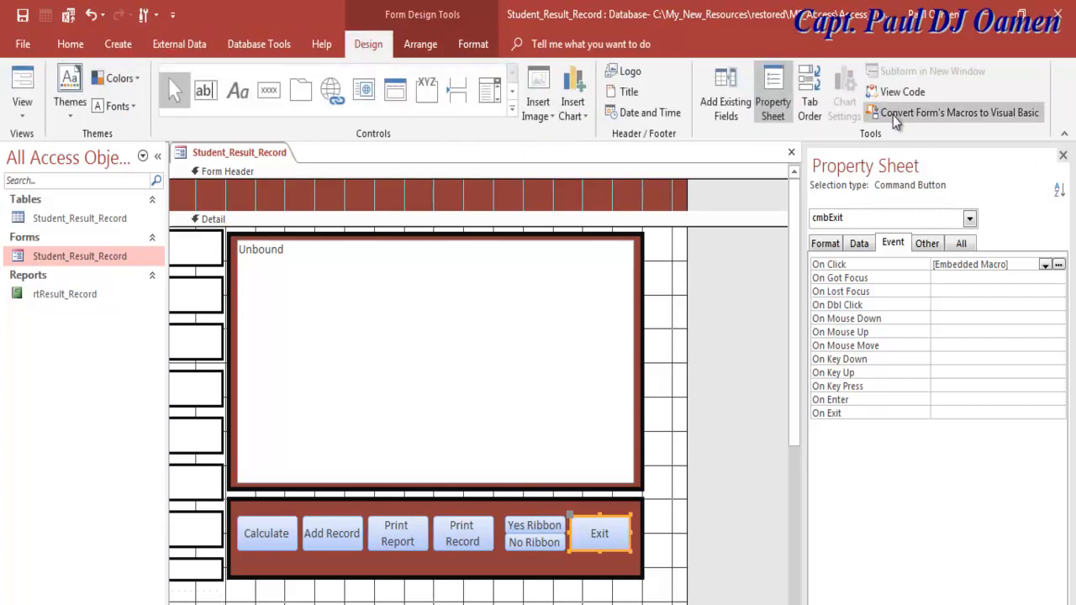
click(934, 117)
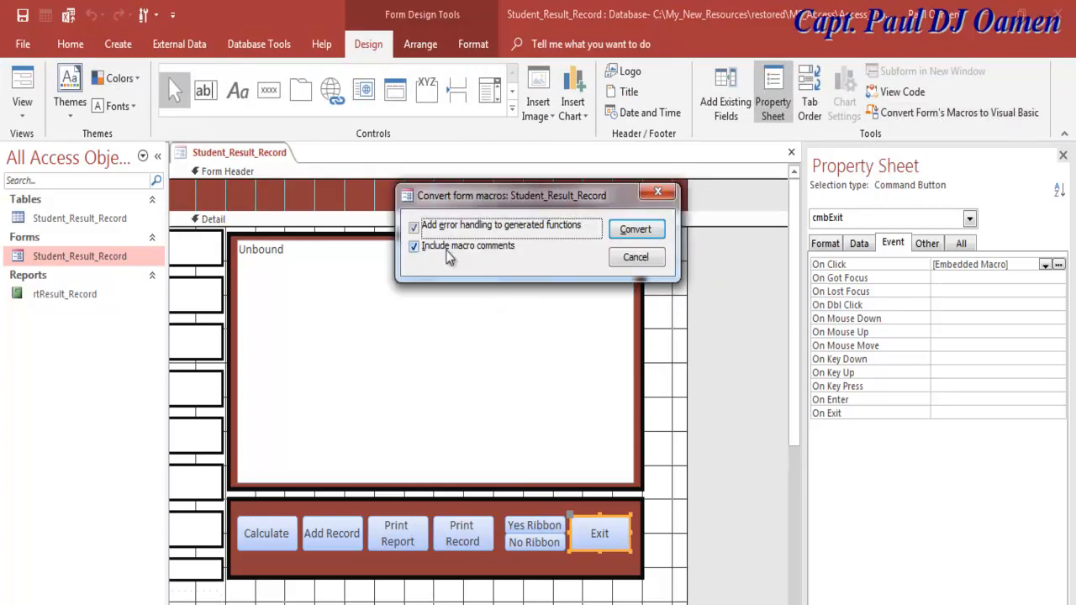
click(654, 236)
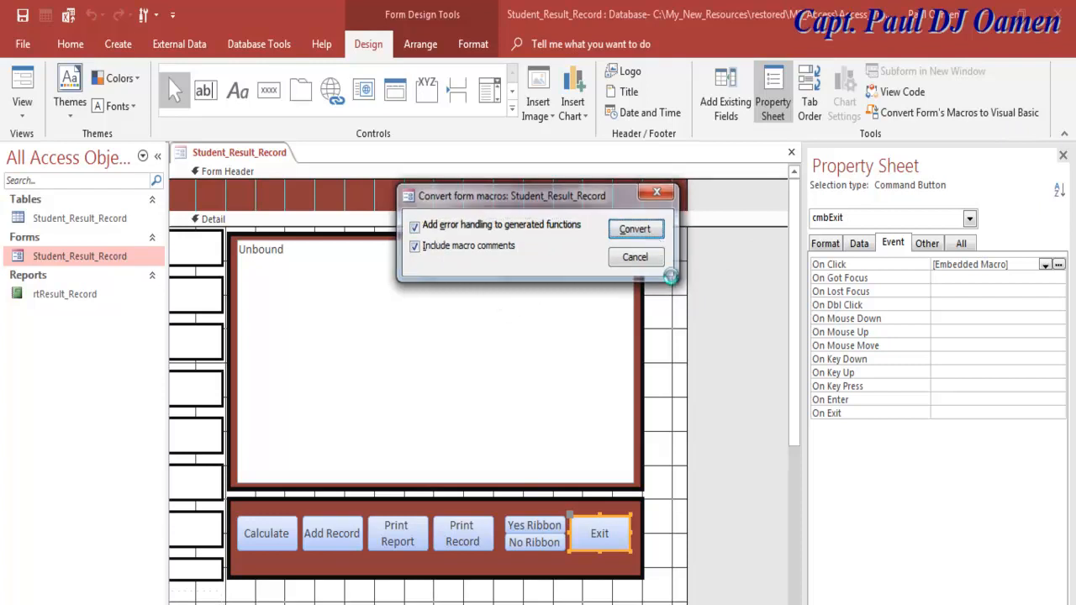
click(556, 392)
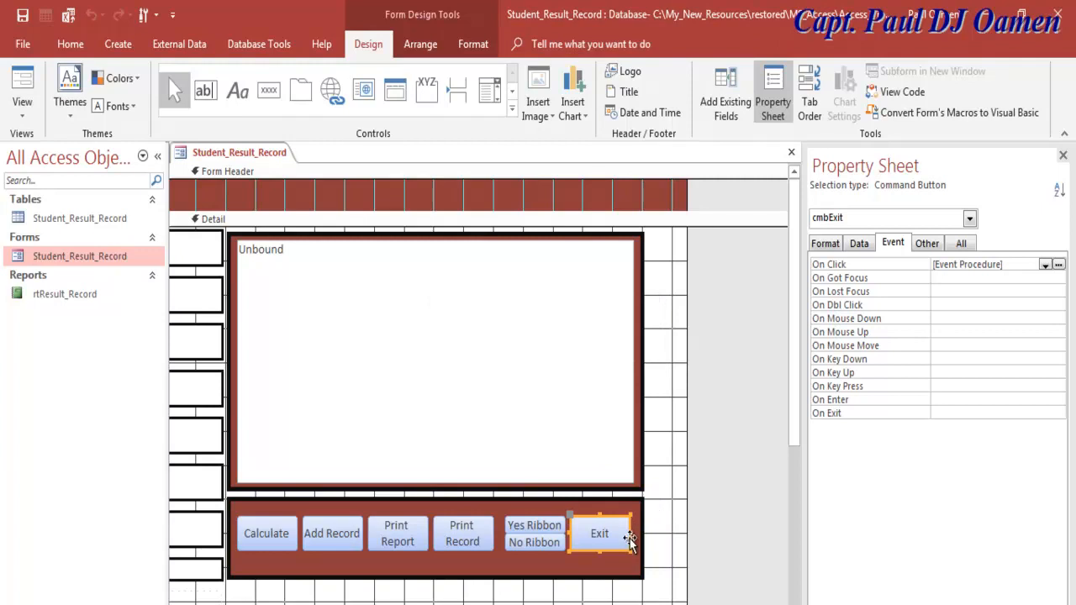
Step: Open the Exit button's On Click procedure and delete all the generated code inside cmbExit_Click
click(1058, 264)
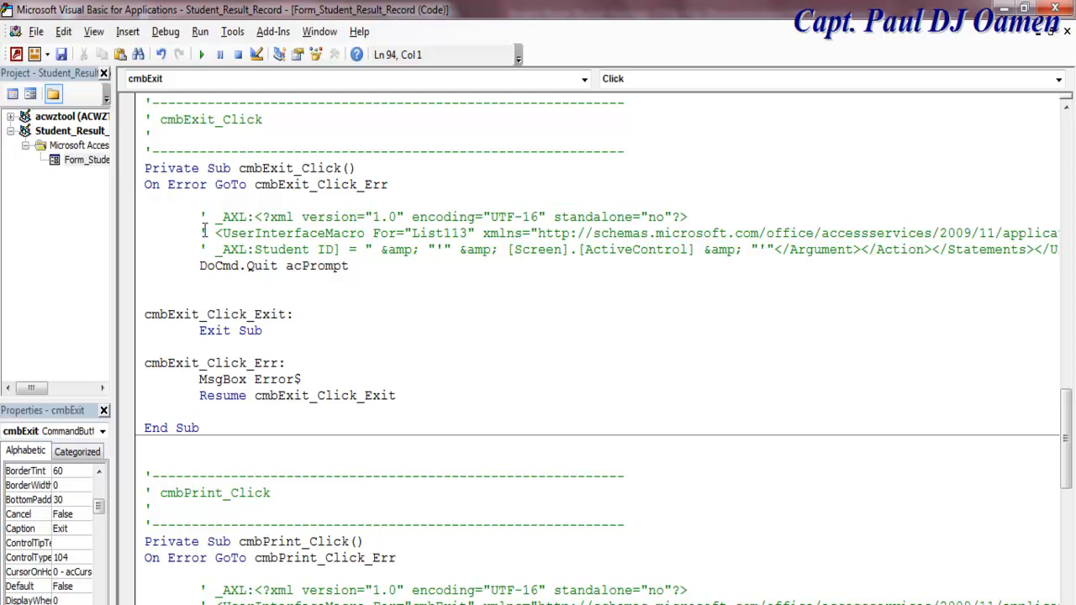
drag(145, 184, 418, 395)
text(O)
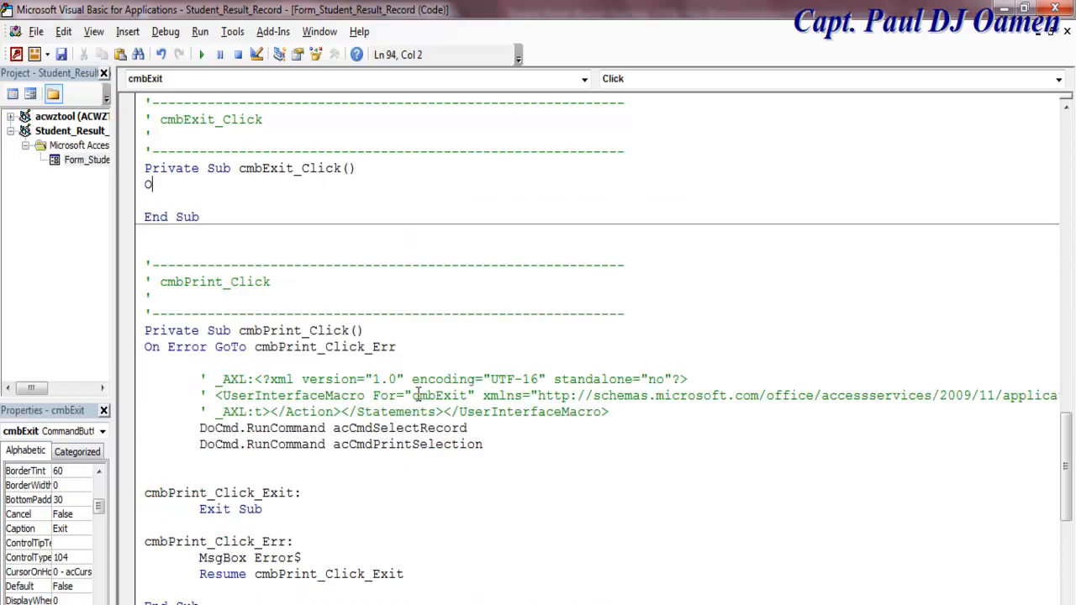
key(BackSpace)
click(411, 364)
text(Dim iExit As VbMsgBoxResult  iExit = MsgBox("Confirm if you want to exit", vbQuestion + vbYesNo, "Ordering System")  If iExit = vbYes Then DoCmd.Close acForm, Me.Name End If)
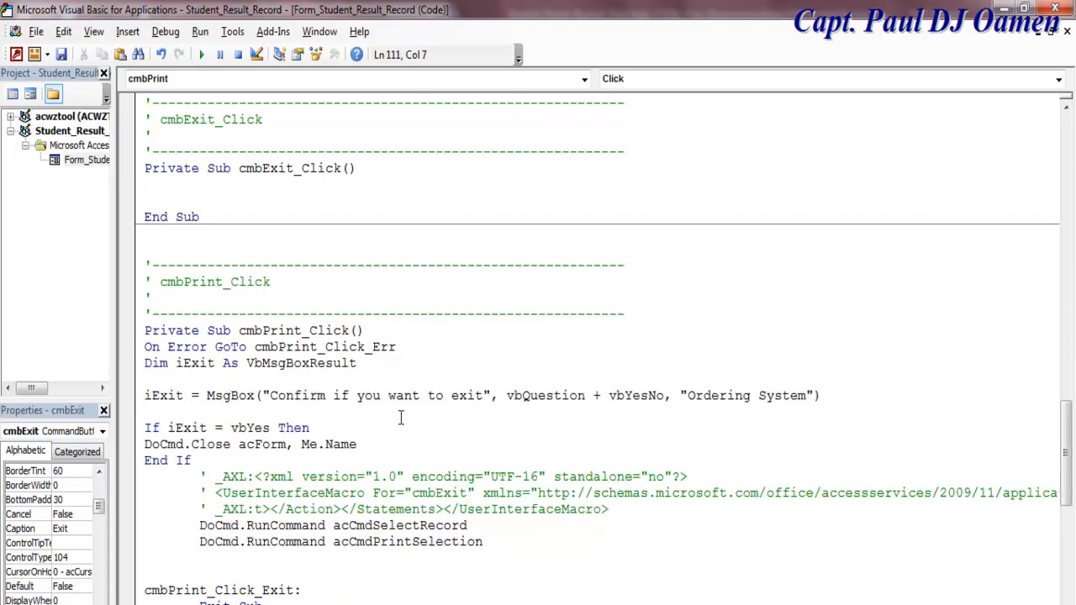
key(ctrl+z)
Step: Insert in cmbExit_Click a vbYesNo MsgBox "Confirm if you want to exit", titled "Ordering System", that runs DoCmd.Close acForm, Me.Name on vbYes
click(205, 199)
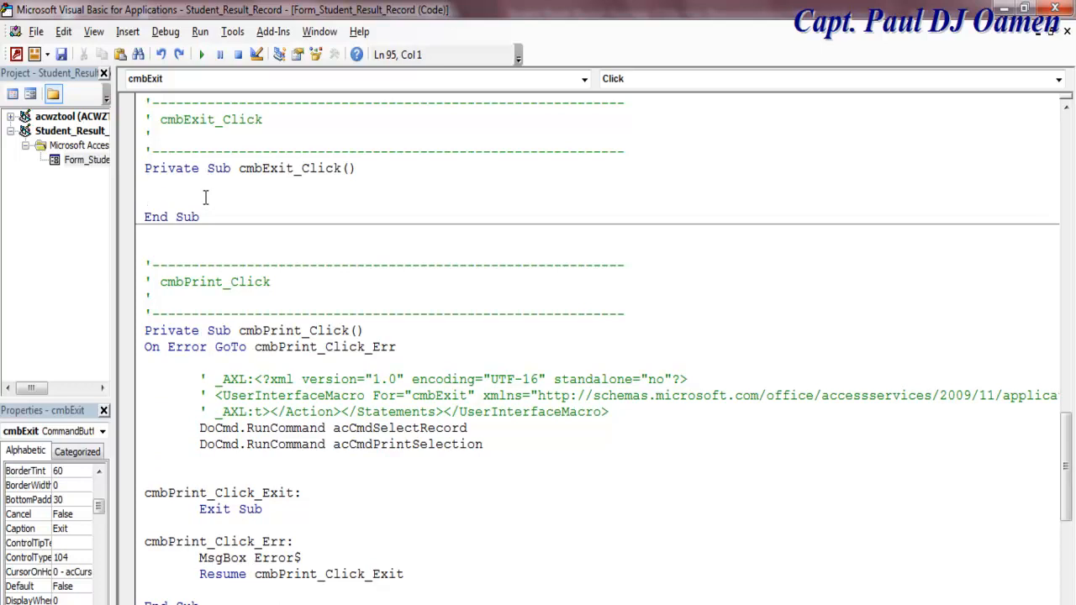
click(192, 191)
text(Dim iExit As VbMsgBoxResult  iExit = MsgBox("Confirm if you want to exit", vbQuestion + vbYesNo, "Ordering System")  If iExit = vbYes Then DoCmd.Close acForm, Me.Name End If)
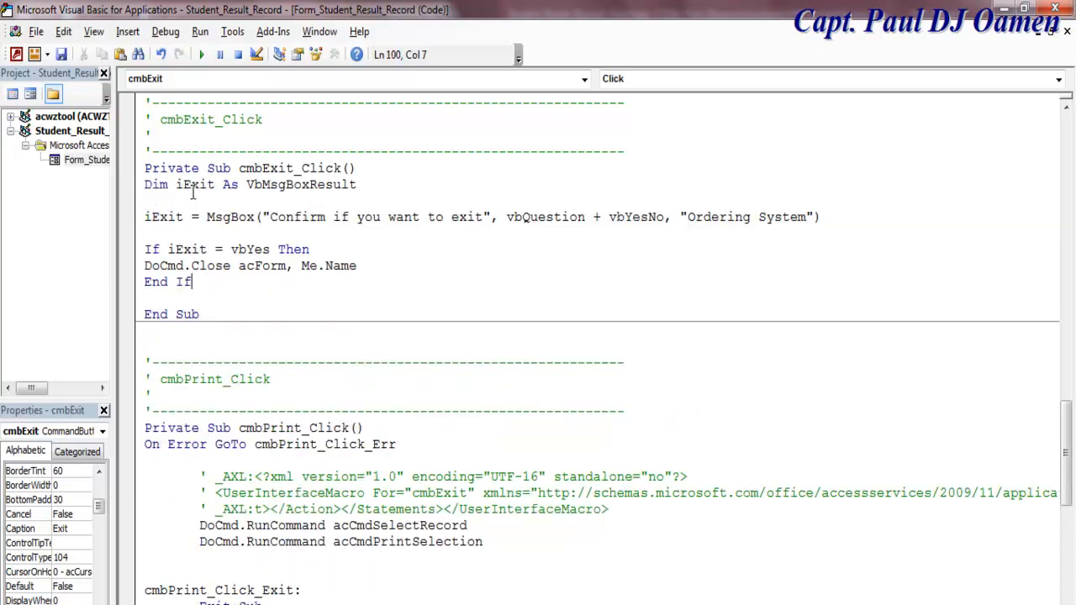
Step: Change the exit message box title to "Student Result System" in cmbExit_Click
drag(749, 220, 689, 224)
text(Student)
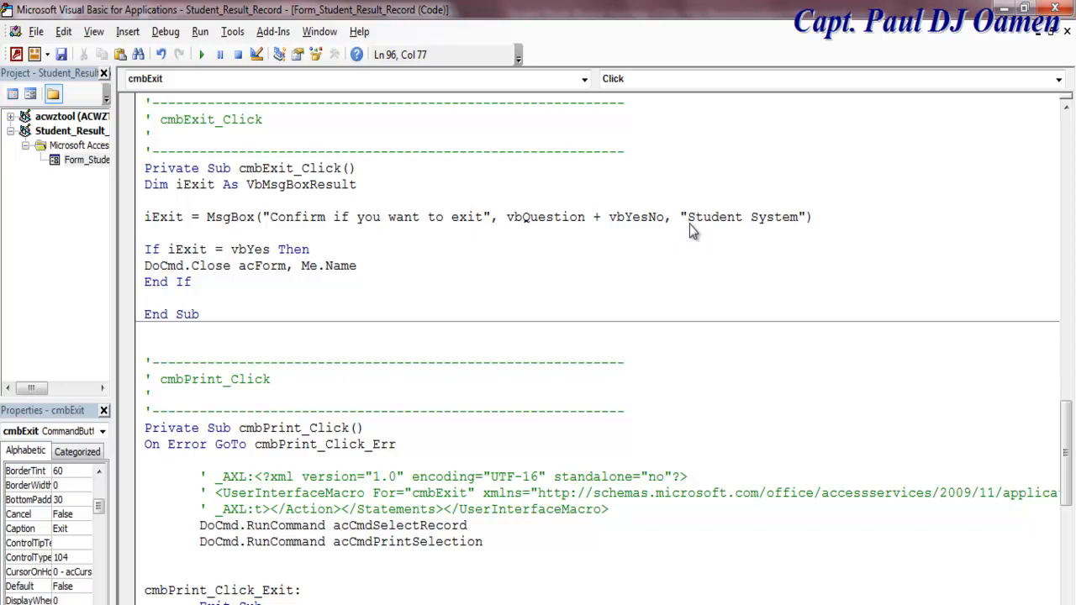
text( Result)
click(426, 243)
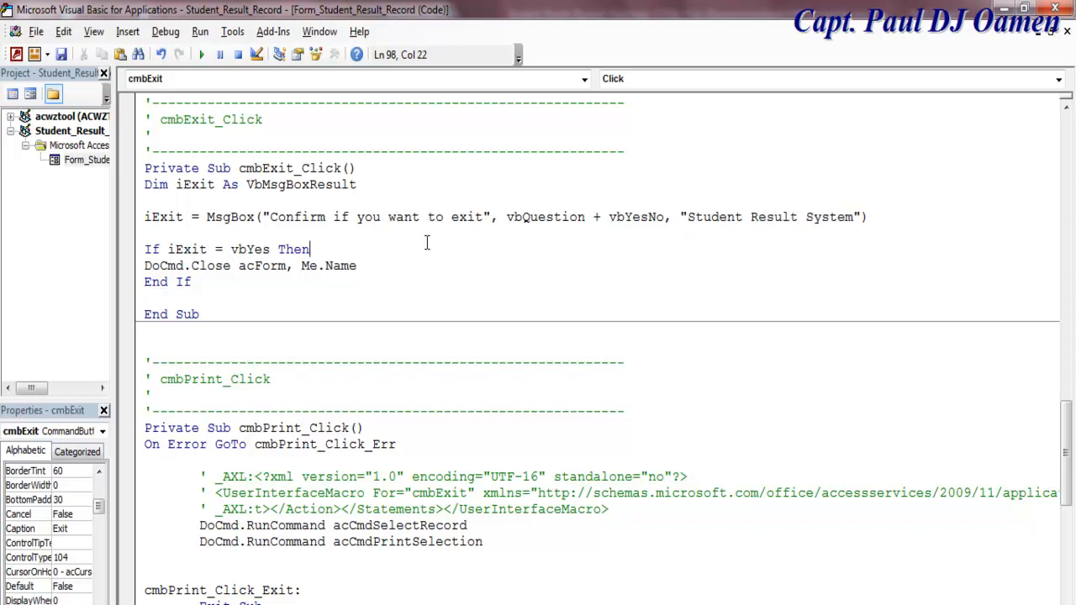
Step: Leave the code editor and switch the Student_Result_Record form to Form View
click(30, 95)
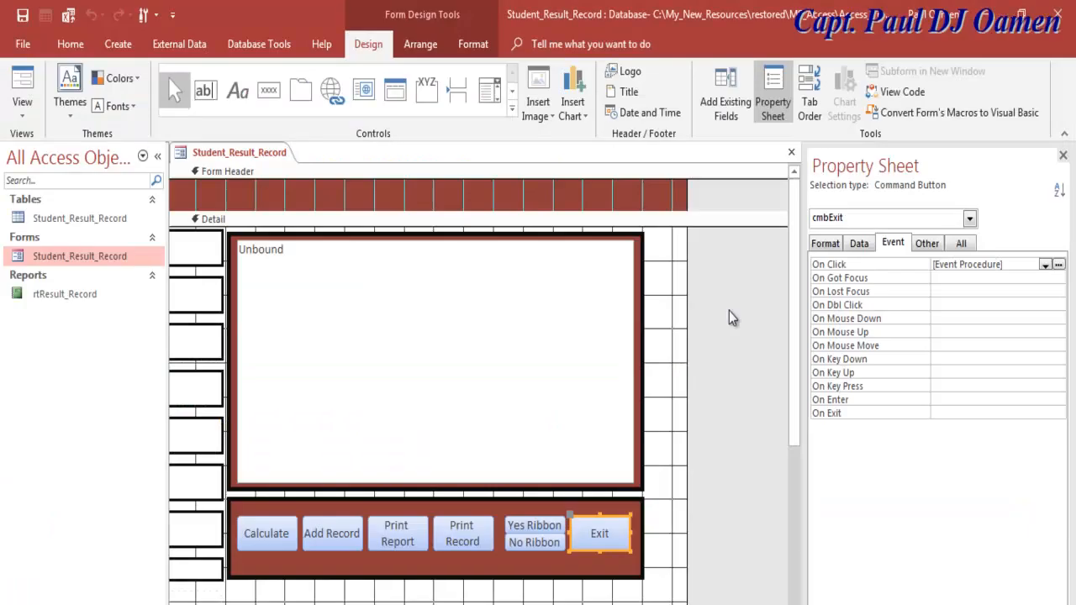
click(157, 156)
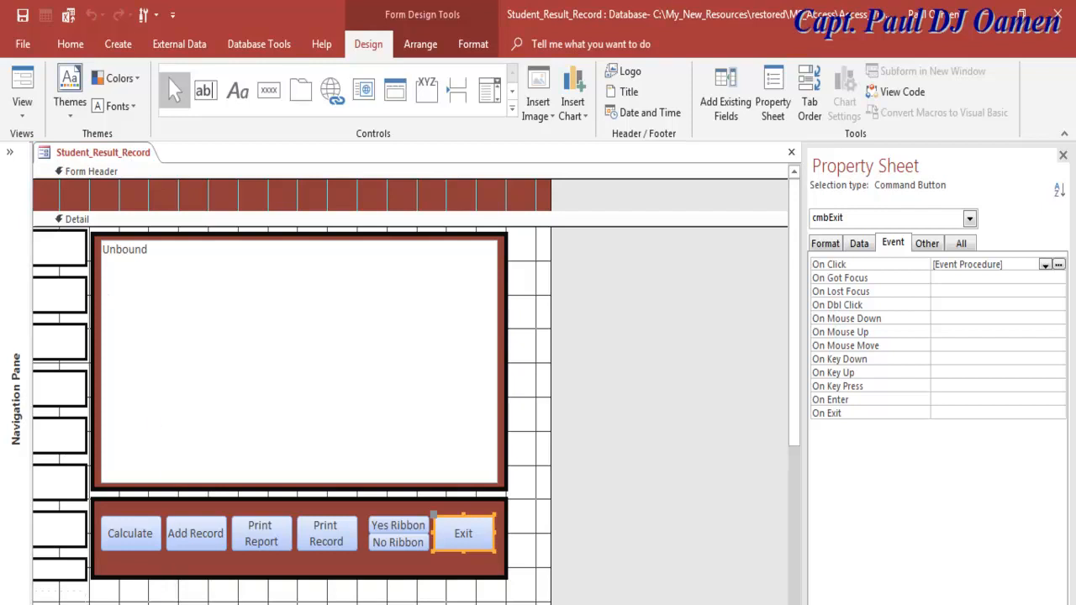
scroll(410, 392, left, 5)
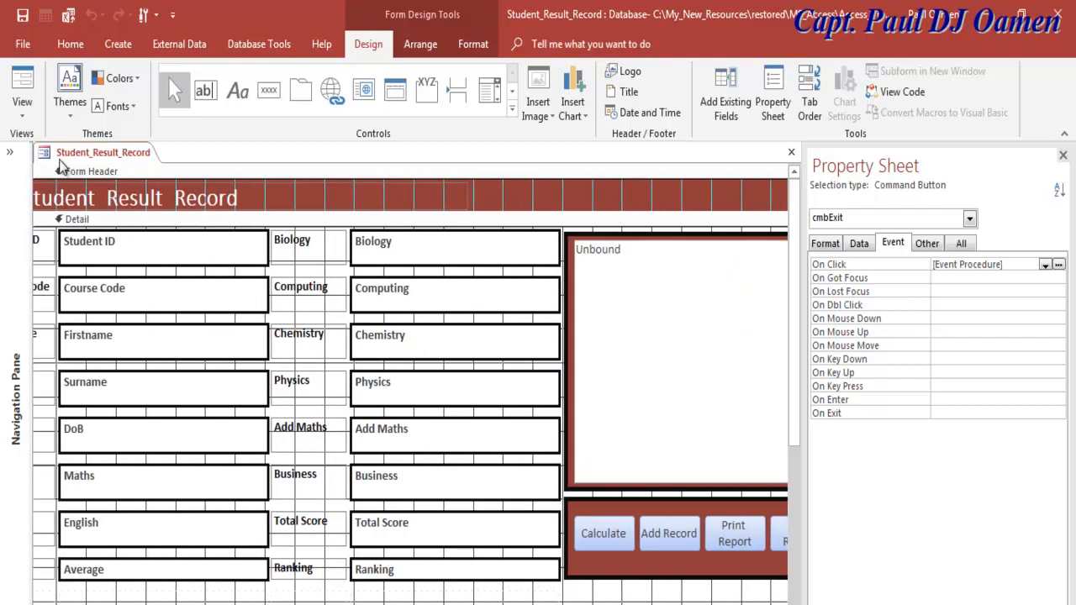
right_click(48, 155)
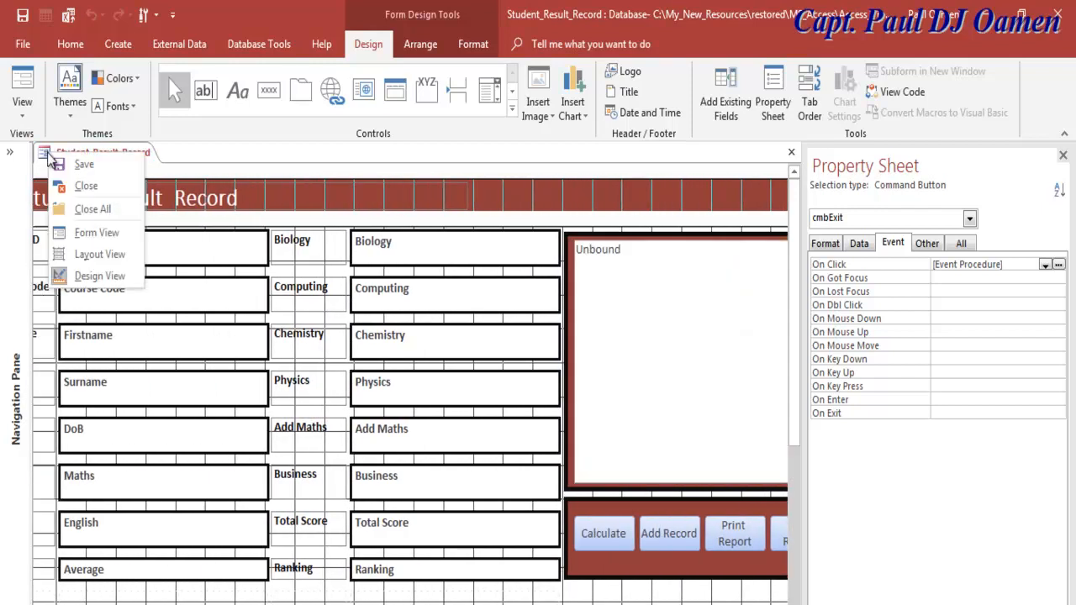
click(111, 233)
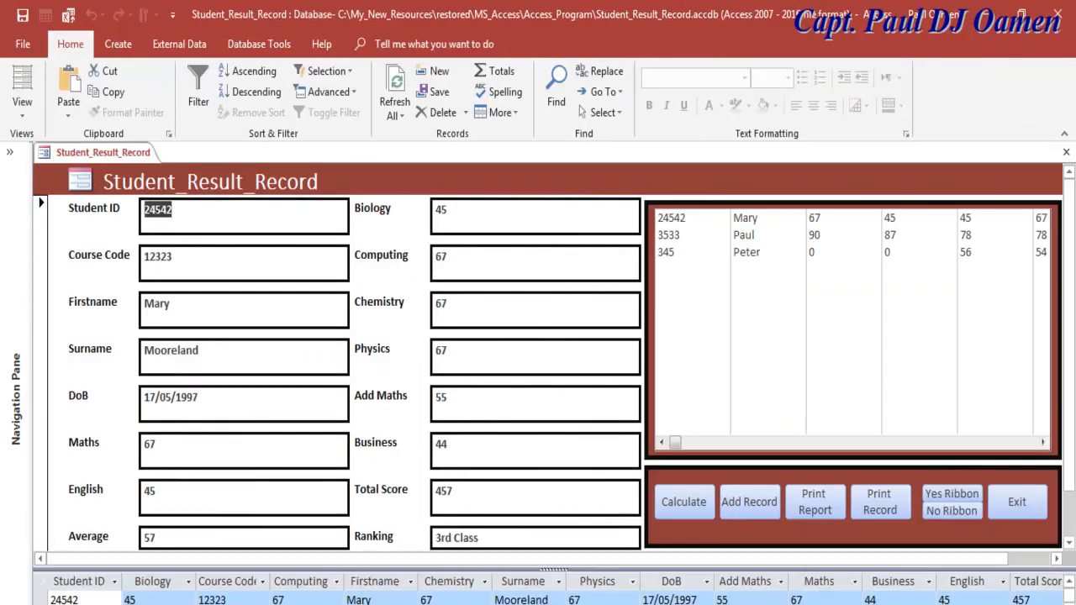
Step: Test the form's Exit button twice, declining the exit confirmation each time
click(1017, 508)
click(603, 404)
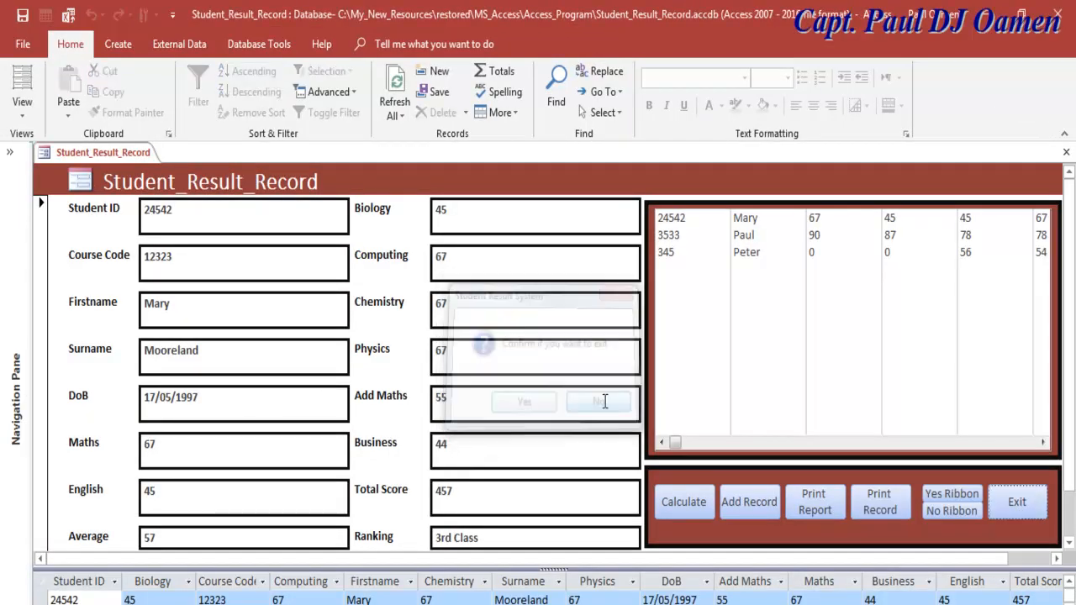
click(1015, 500)
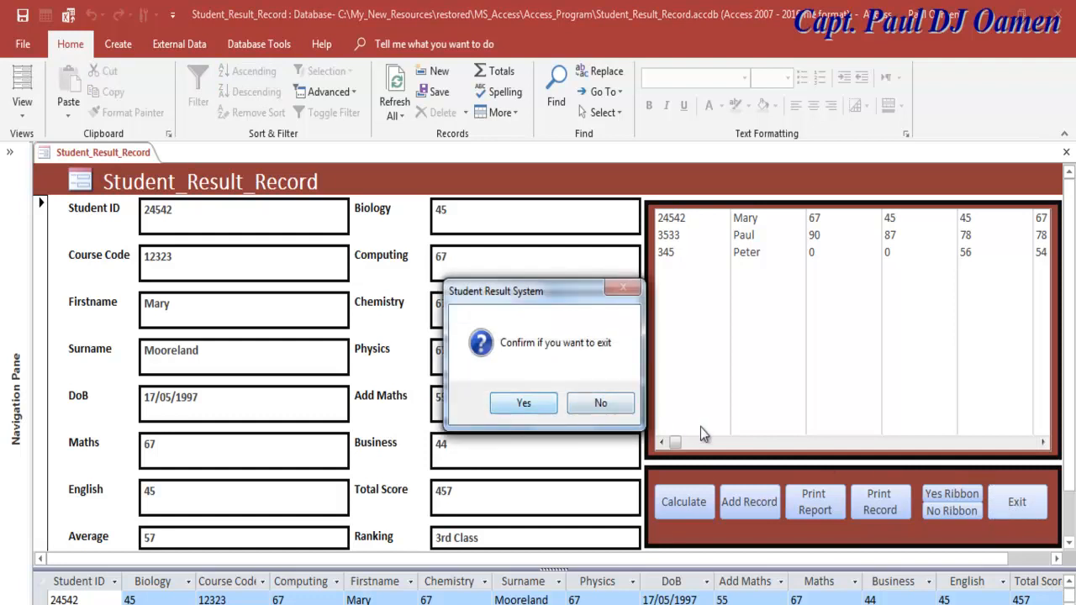
click(613, 409)
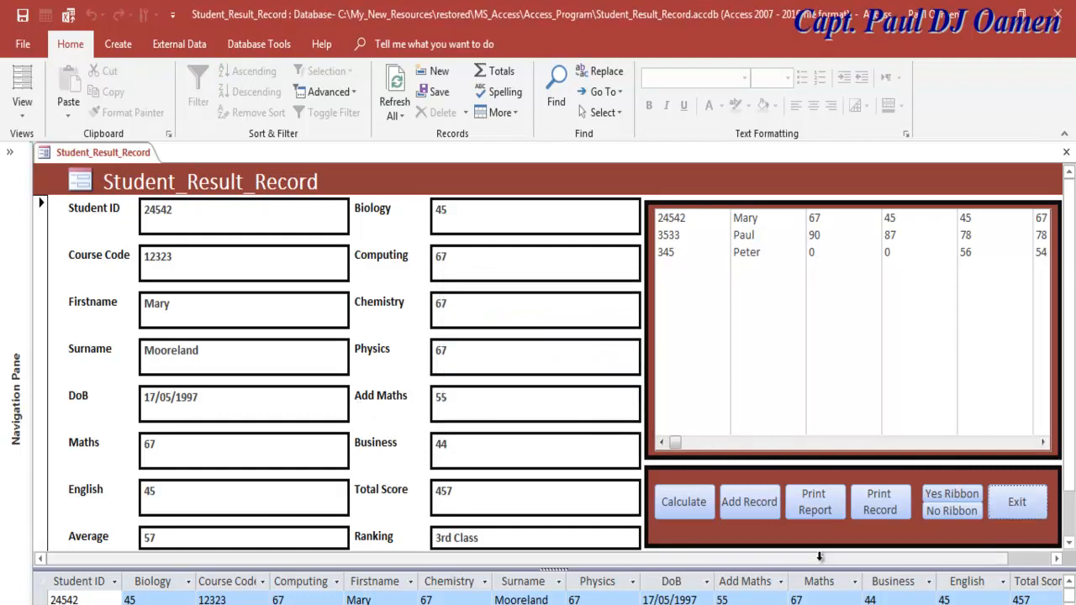
Step: Test the form's ribbon controls by hiding the ribbon, restoring it, and hiding it again
click(943, 513)
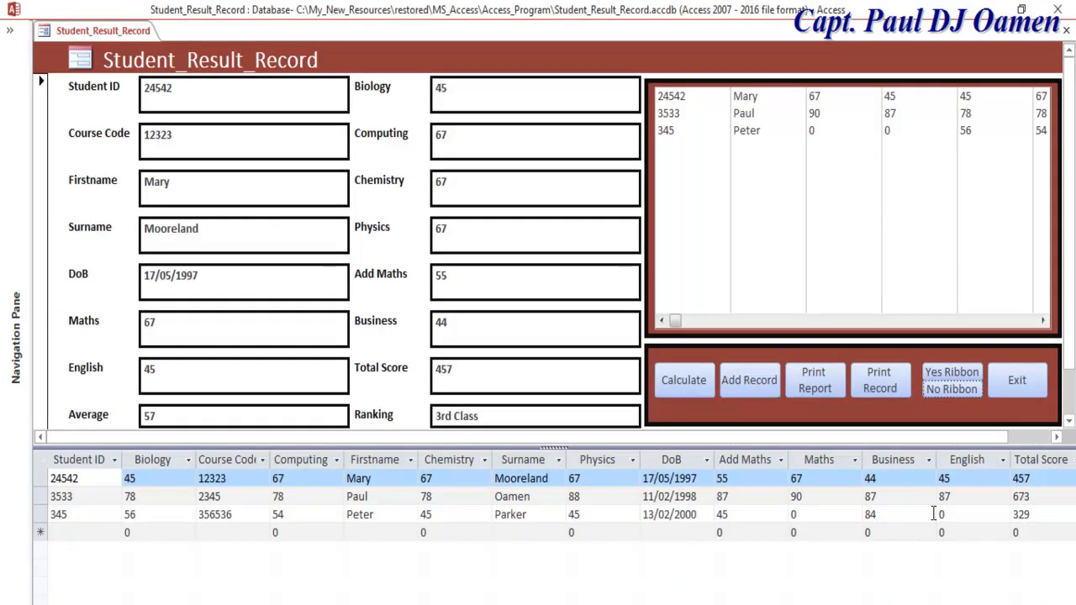
click(952, 373)
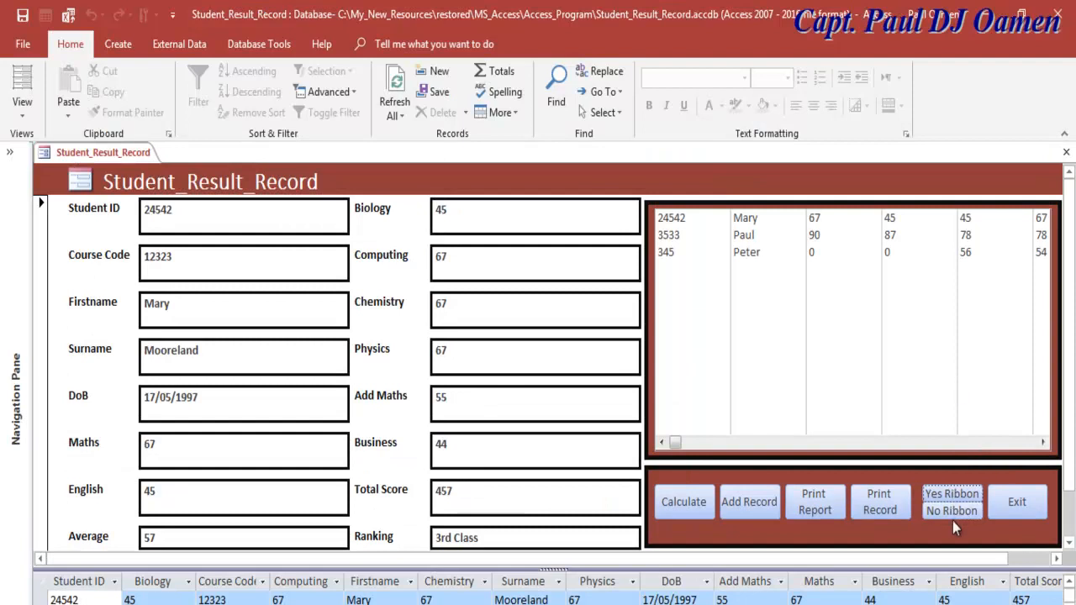
click(953, 516)
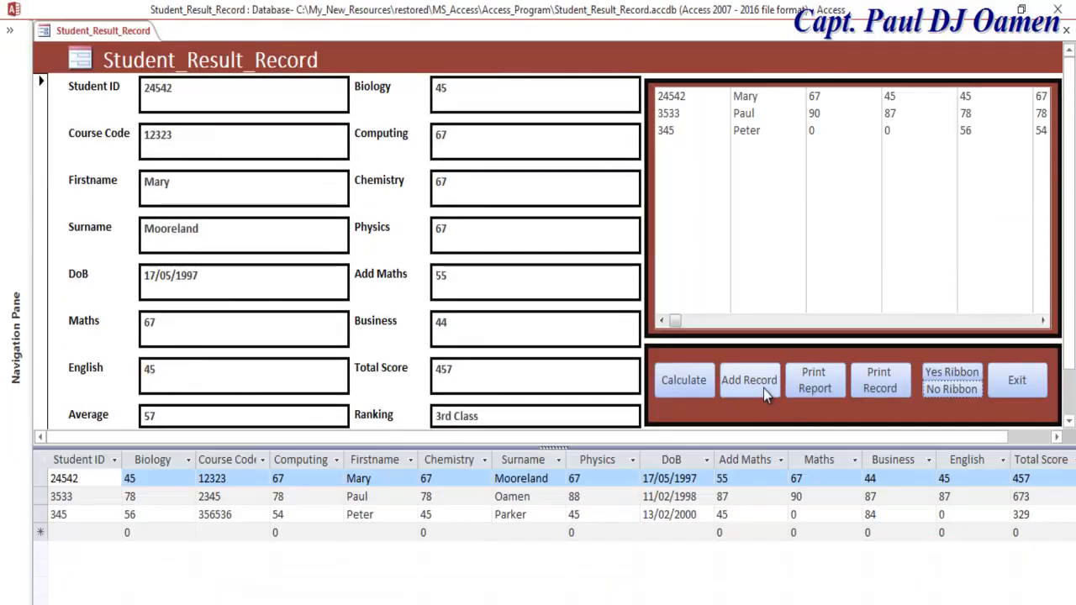
Step: Add a new record on the form, filling in the student's ID number and the course code 2342344
click(738, 392)
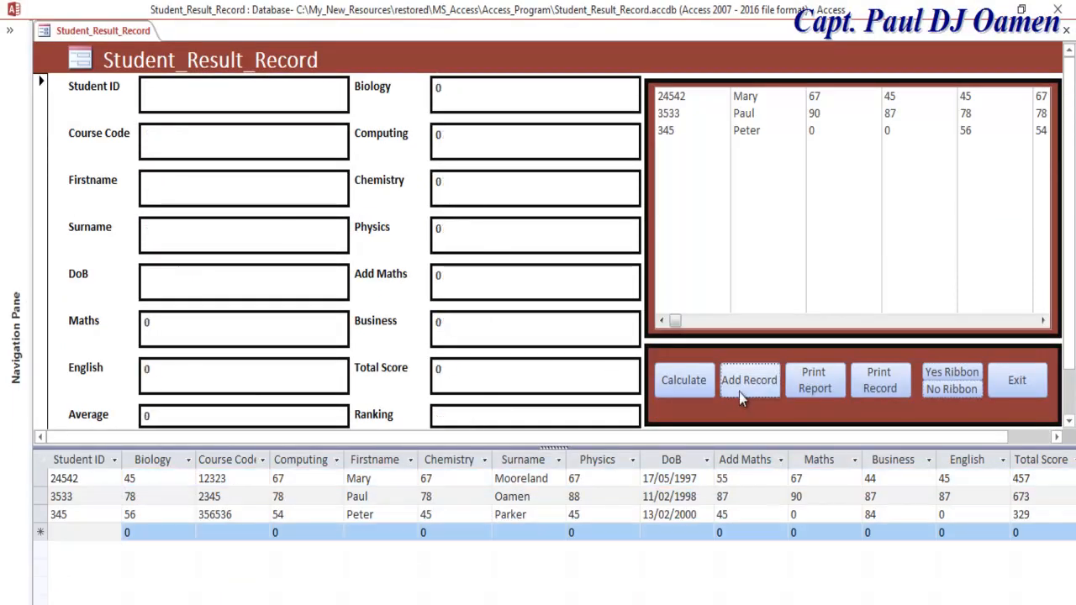
click(218, 93)
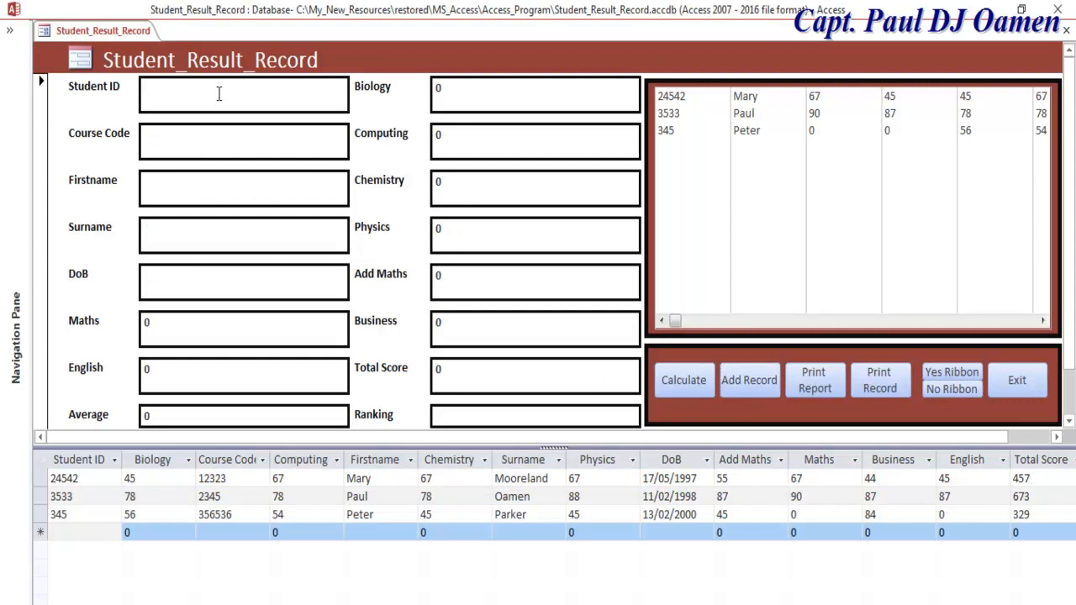
text(9385t90)
key(BackSpace)
key(BackSpace)
text(765)
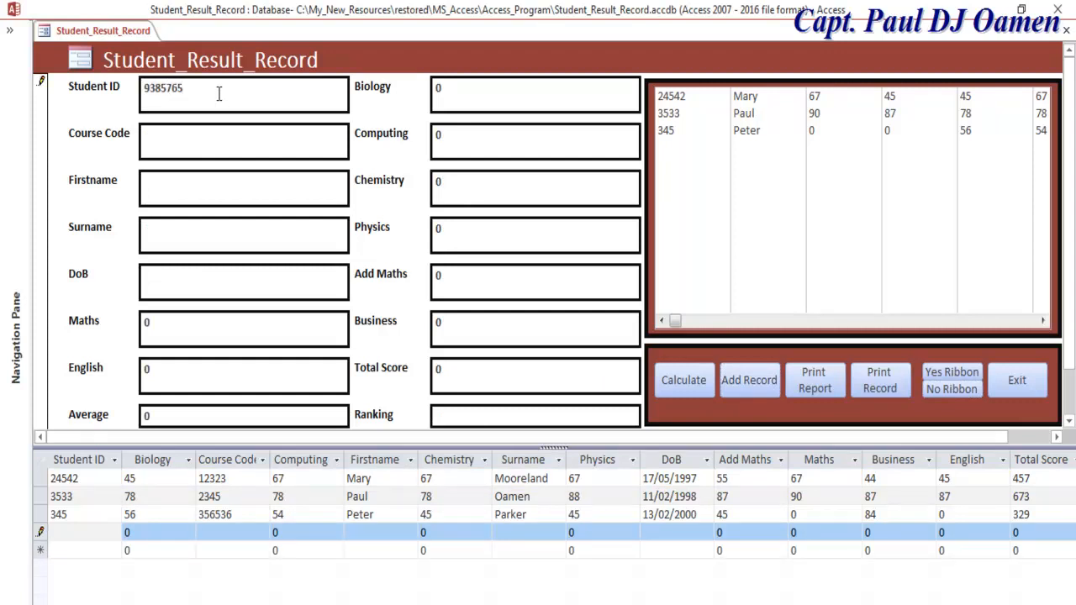
click(211, 133)
text(2342344)
Step: Fill in the student's first name, surname and date of birth on the new record
click(185, 198)
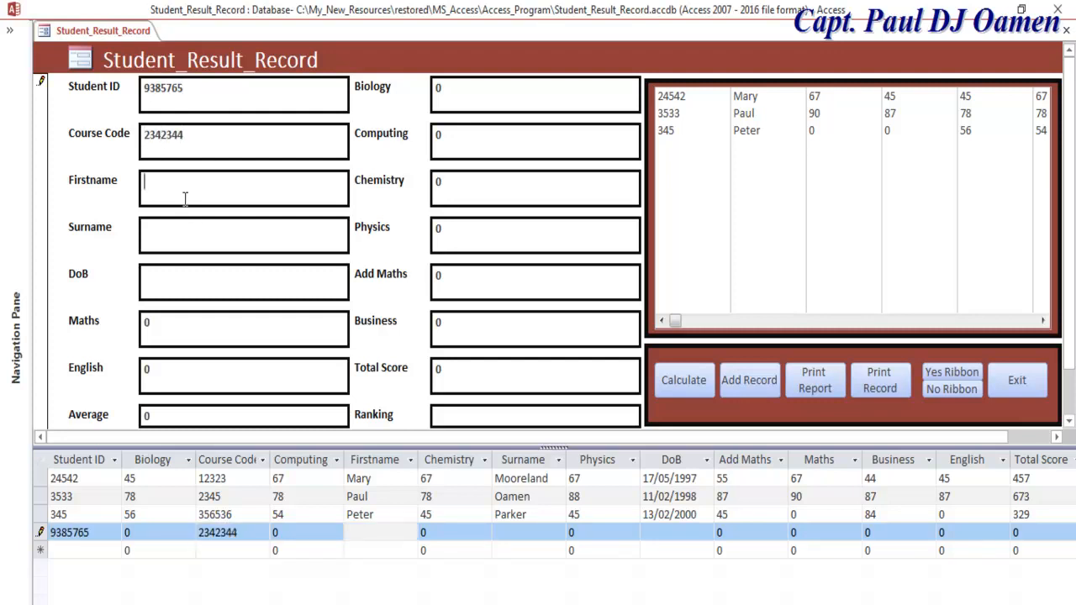
text(Asl)
click(211, 245)
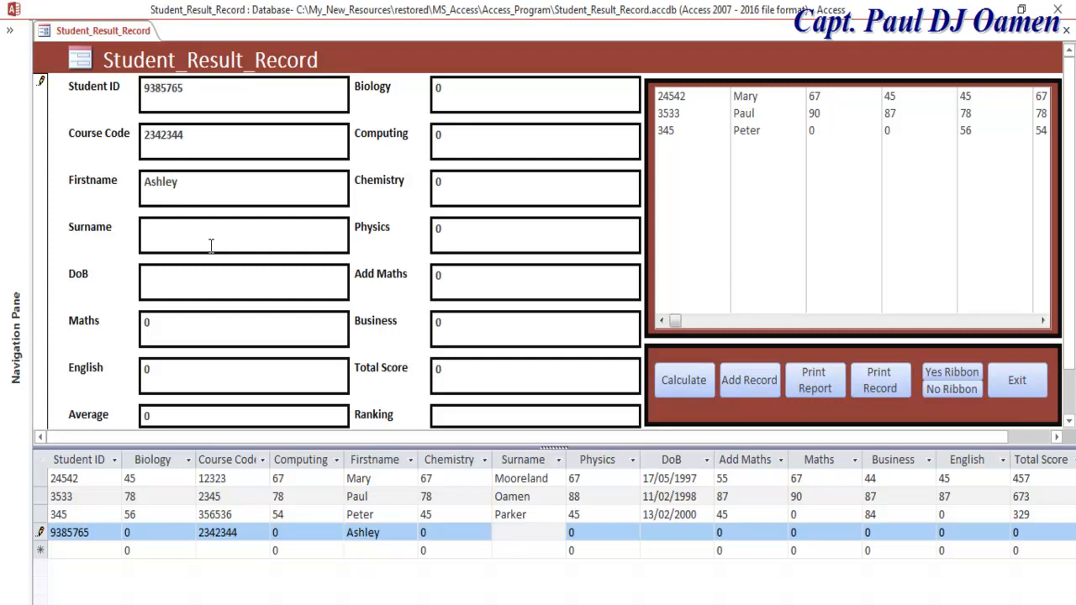
text(Brown)
click(205, 274)
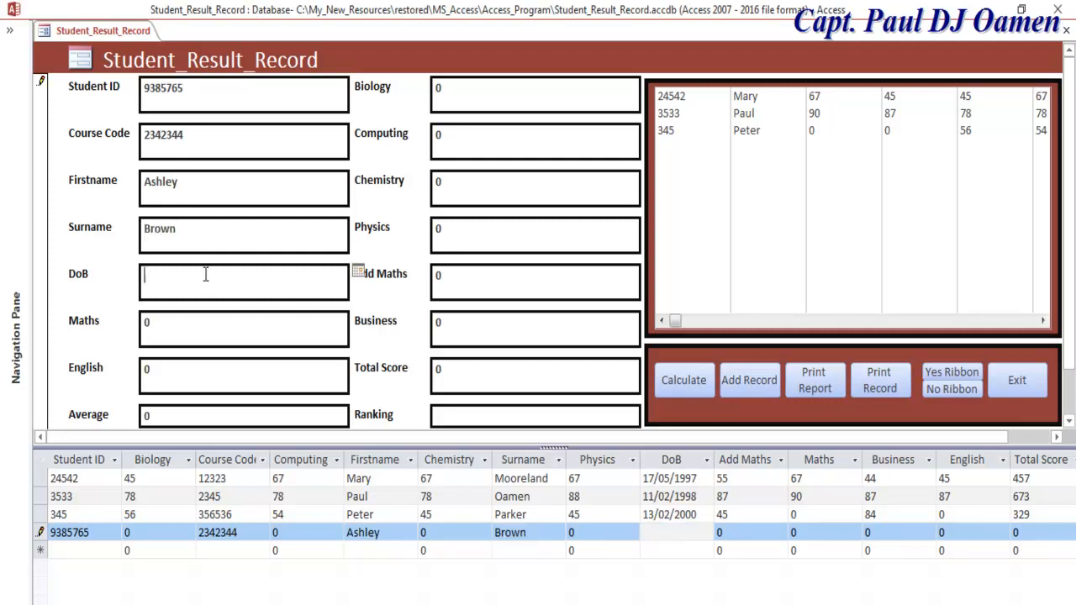
text(12/08/1996)
Step: Enter the new student's scores: Maths 89, English 67, Biology 78 and Computing 78
click(221, 327)
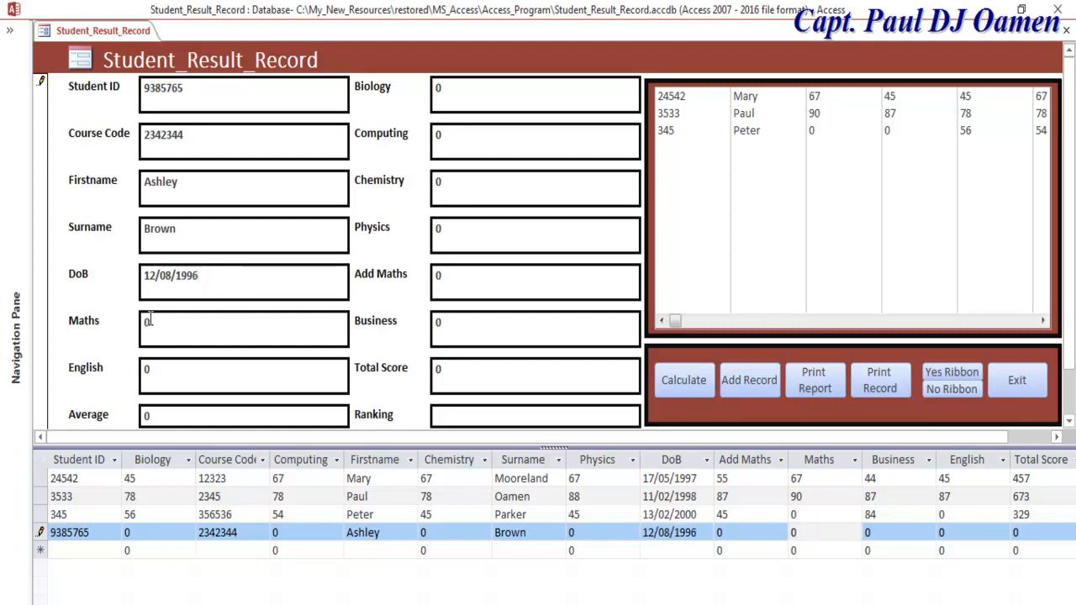
double_click(146, 322)
text(89)
double_click(146, 370)
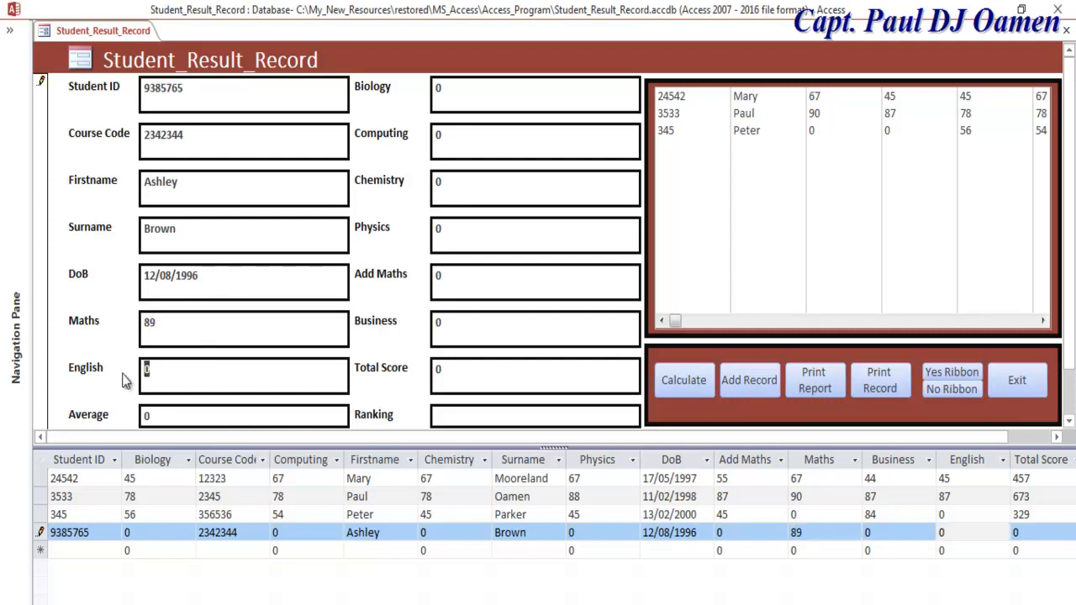
text(67)
double_click(434, 90)
text(78)
click(442, 138)
double_click(437, 136)
text(78)
Step: Enter the new student's remaining scores: Chemistry 67, Physics 78, Add Maths 56 and Business 56
click(452, 185)
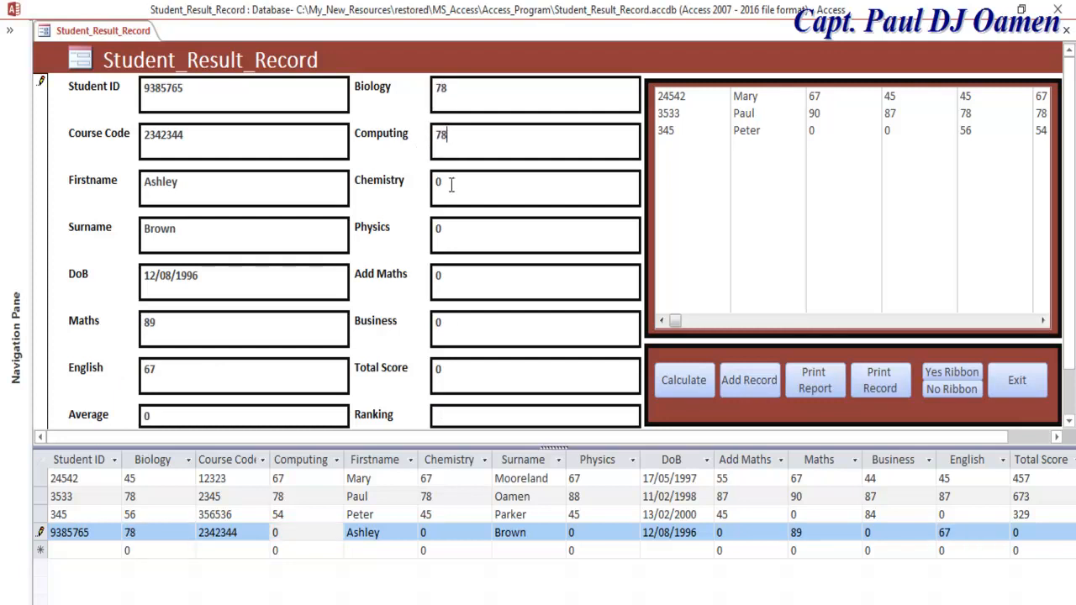
text(67)
double_click(438, 180)
text(67)
double_click(437, 228)
text(78)
double_click(437, 275)
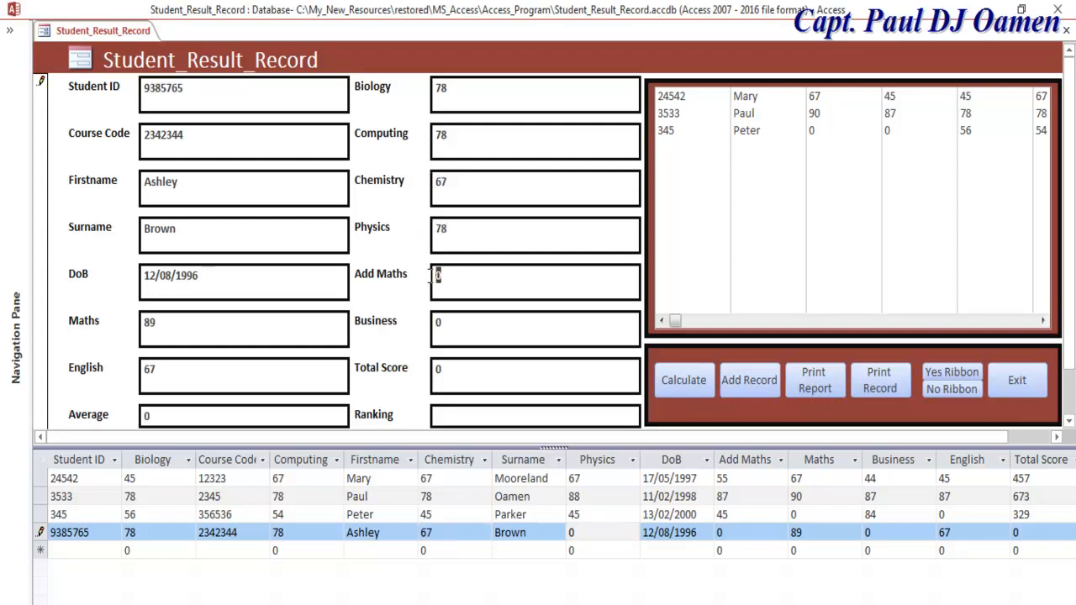
text(56)
double_click(435, 323)
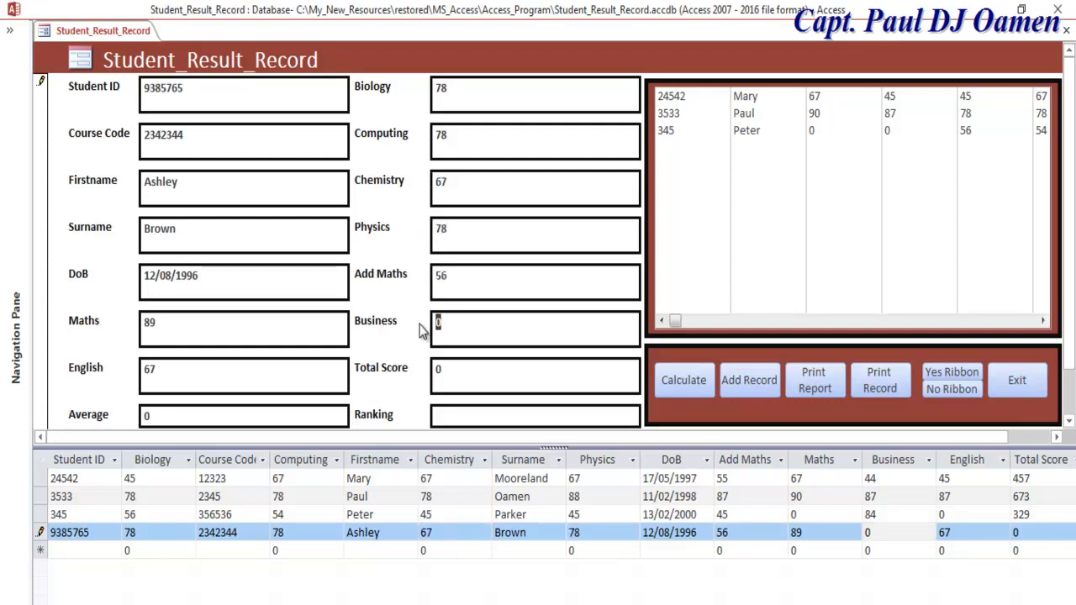
text(56)
Step: Calculate the new student's total score, average and ranking, and save them by moving to the second student's record
click(488, 380)
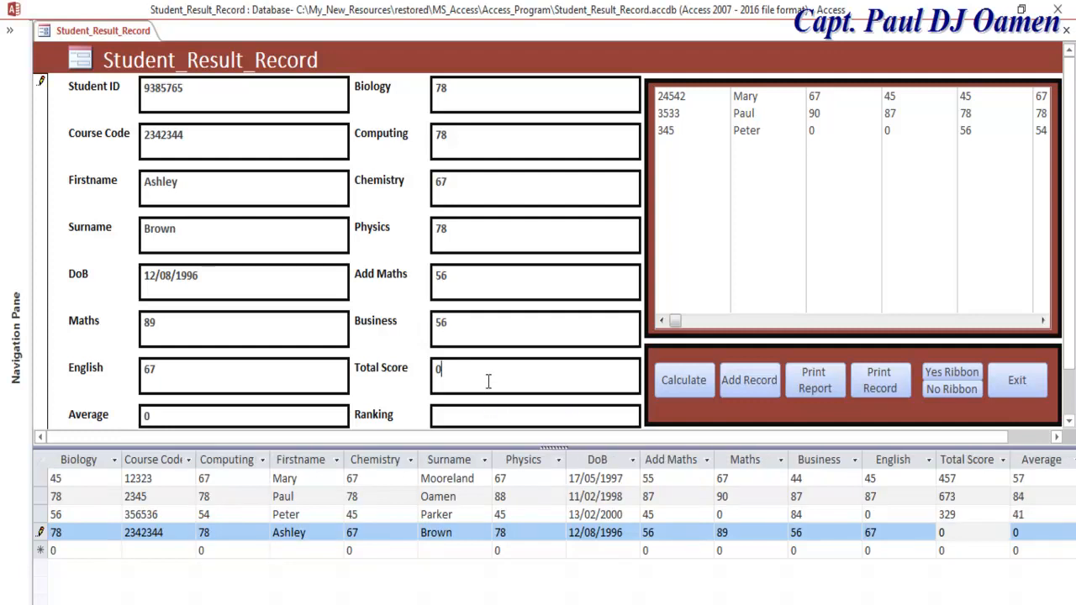
click(694, 390)
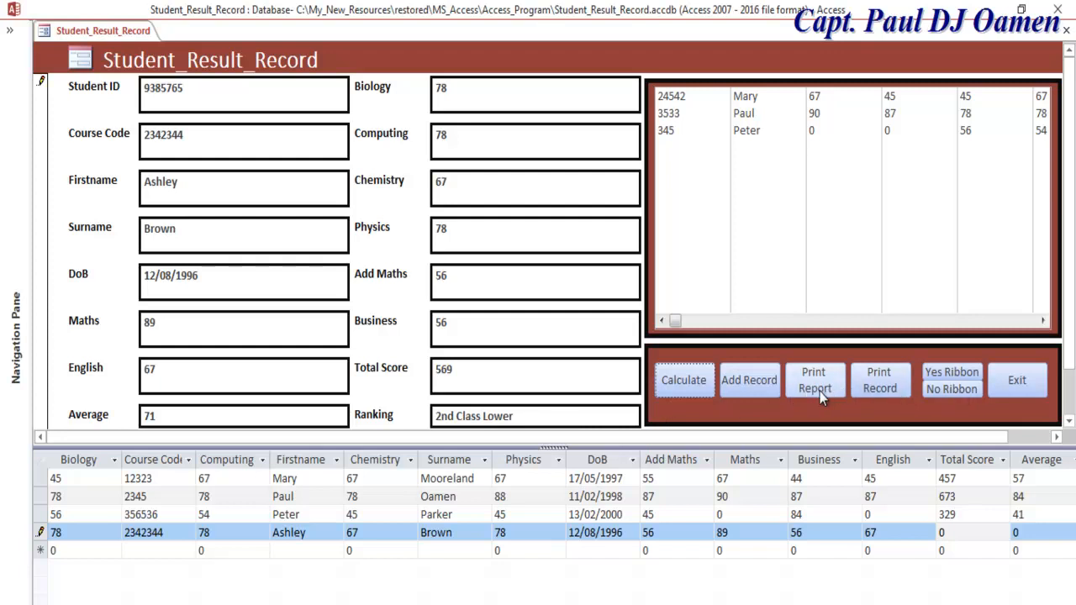
click(78, 602)
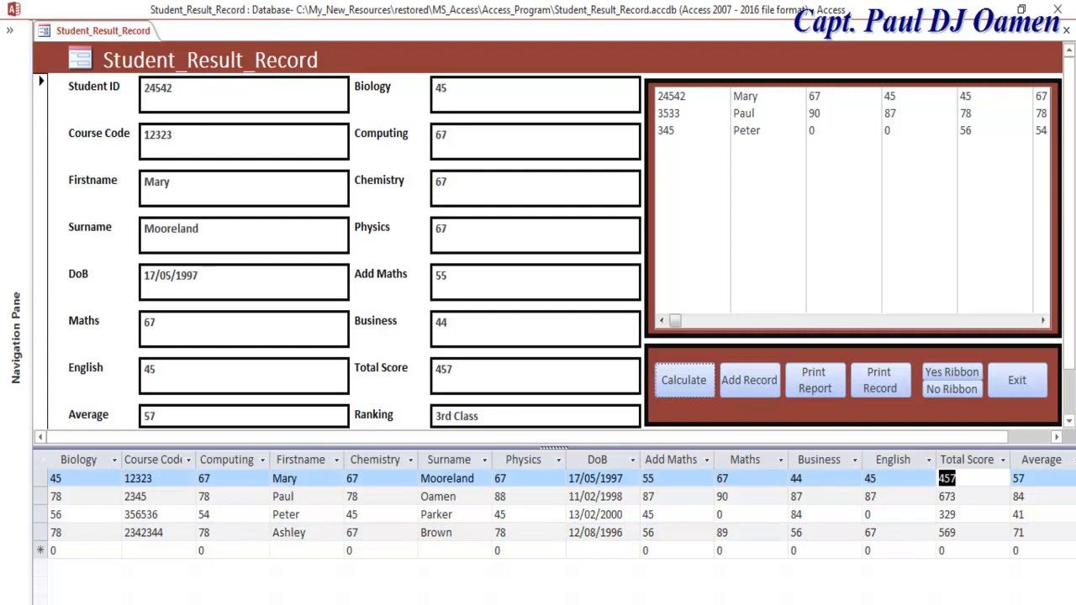
key(Down)
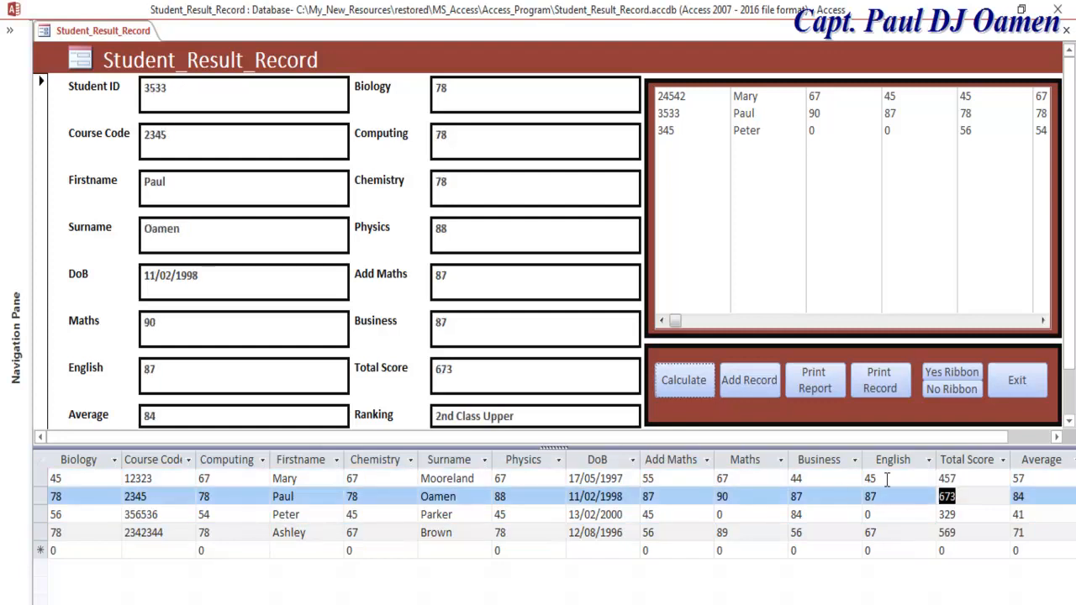
Step: Briefly restore and hide the ribbon, and preview the rtResult_Record report zoomed in before closing it
click(948, 373)
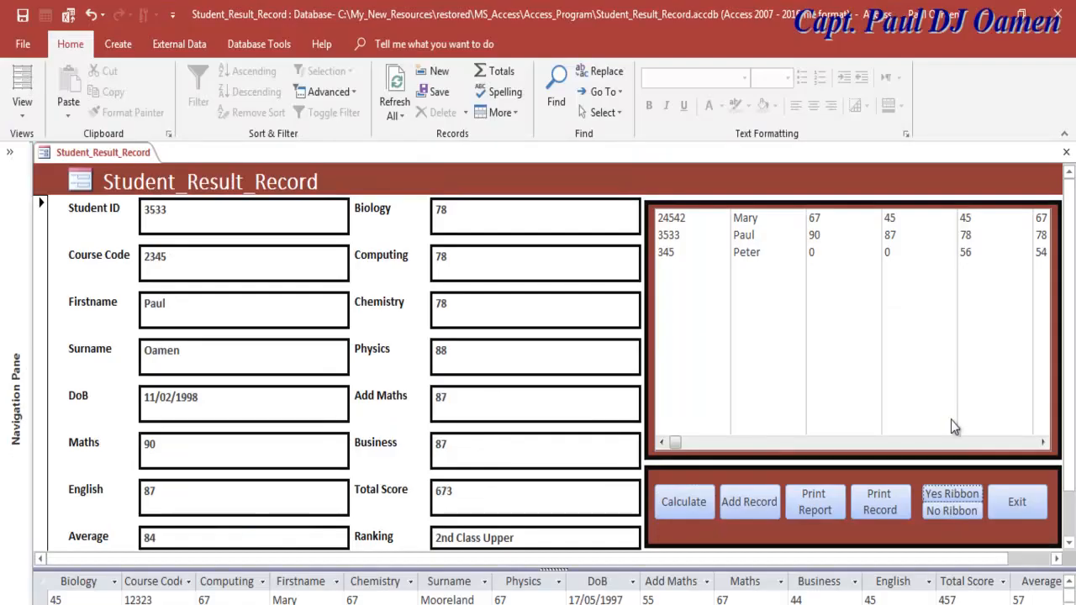
click(950, 513)
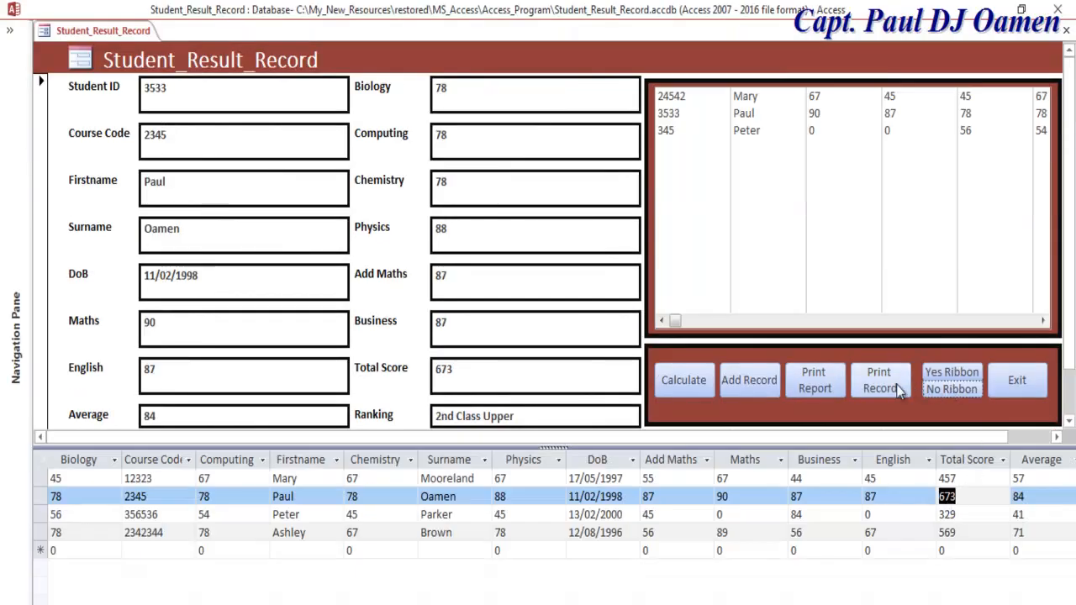
click(815, 389)
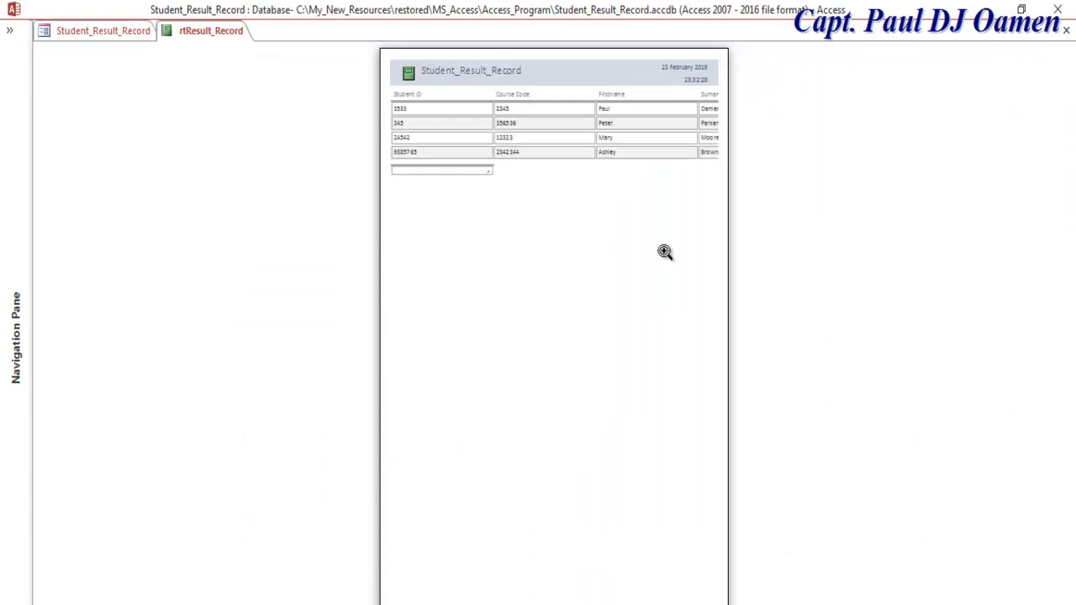
click(487, 211)
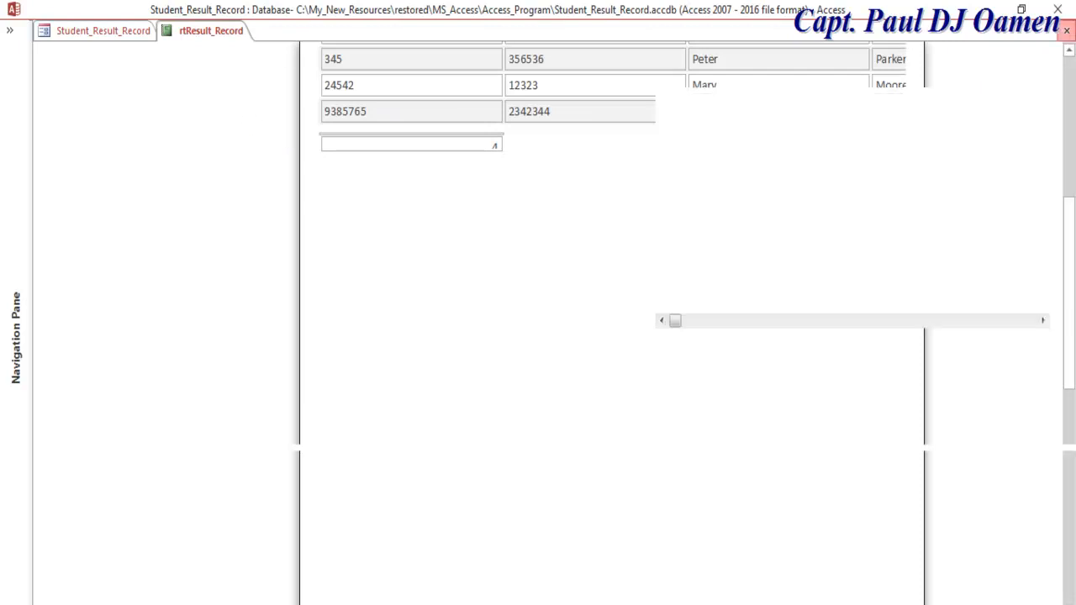
click(1066, 30)
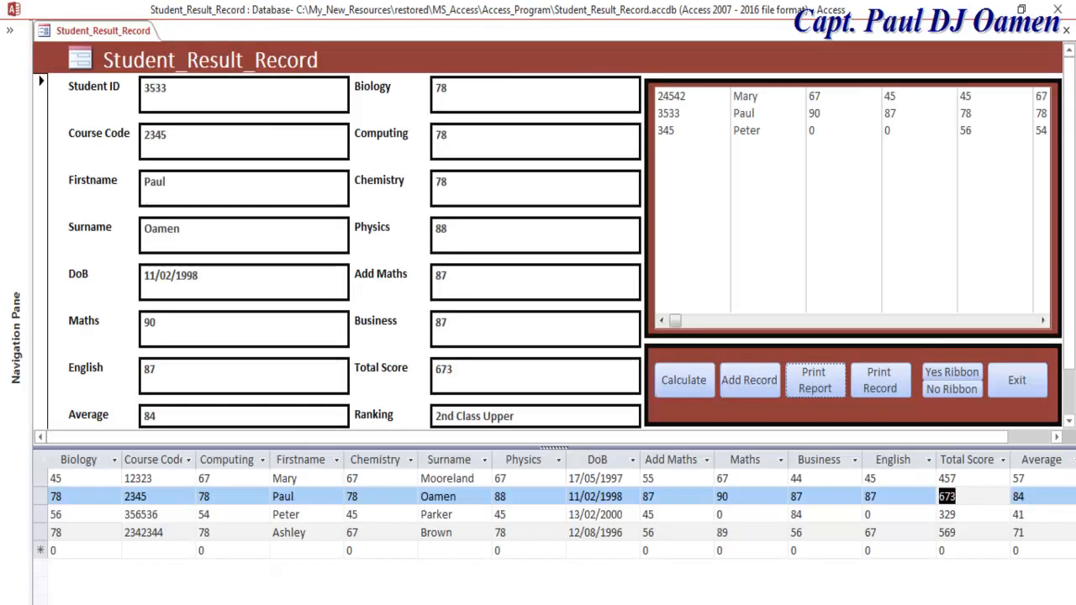
click(952, 373)
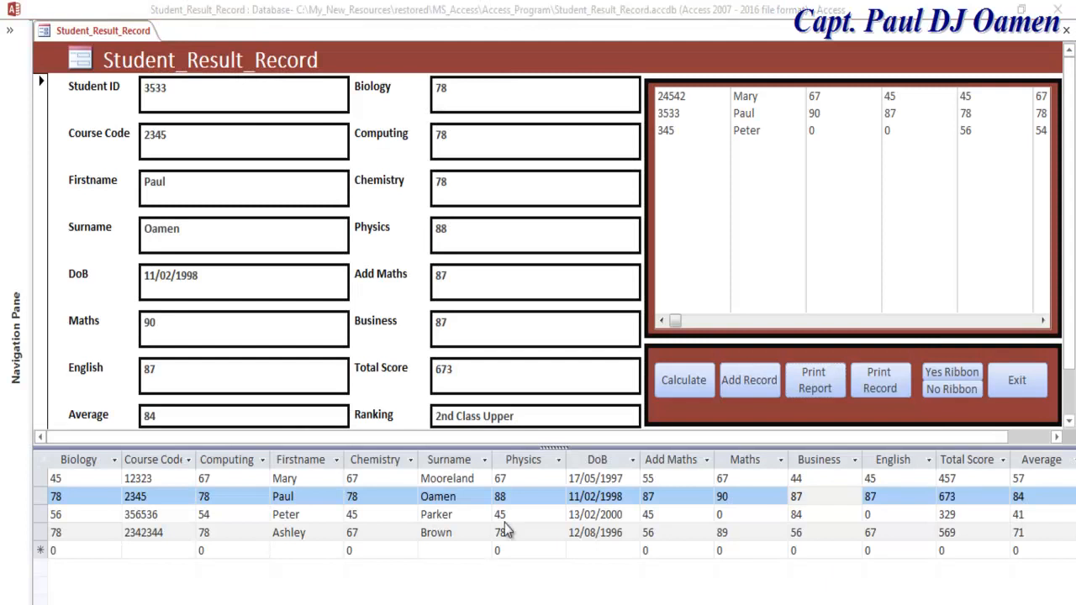
click(456, 277)
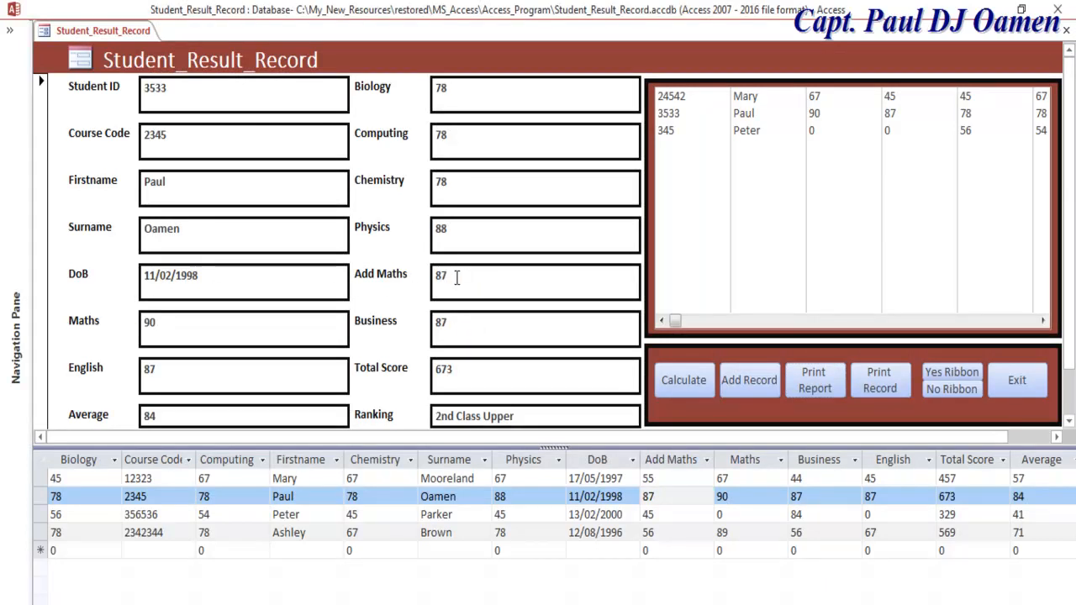
text(34)
drag(459, 275, 448, 278)
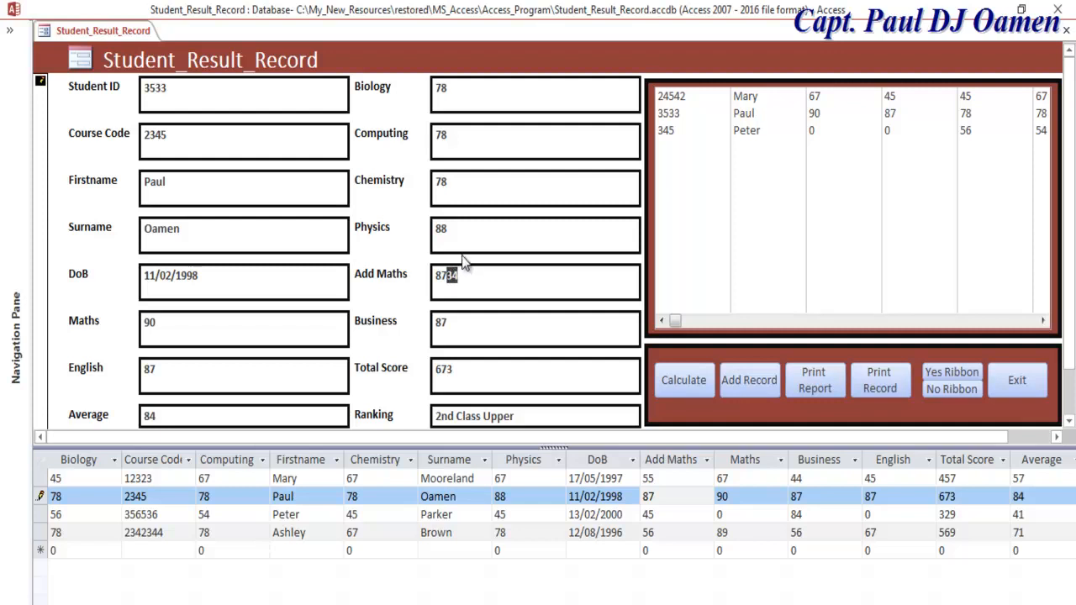
key(Delete)
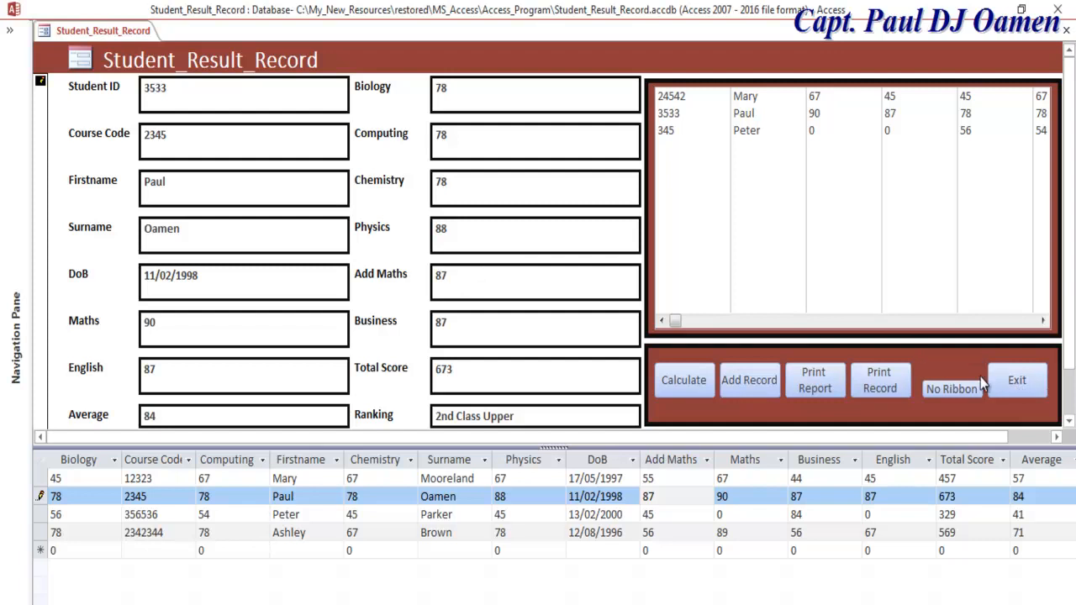
Step: Switch the Student_Result_Record form to Design View and open the Calculate button's click event code
right_click(51, 32)
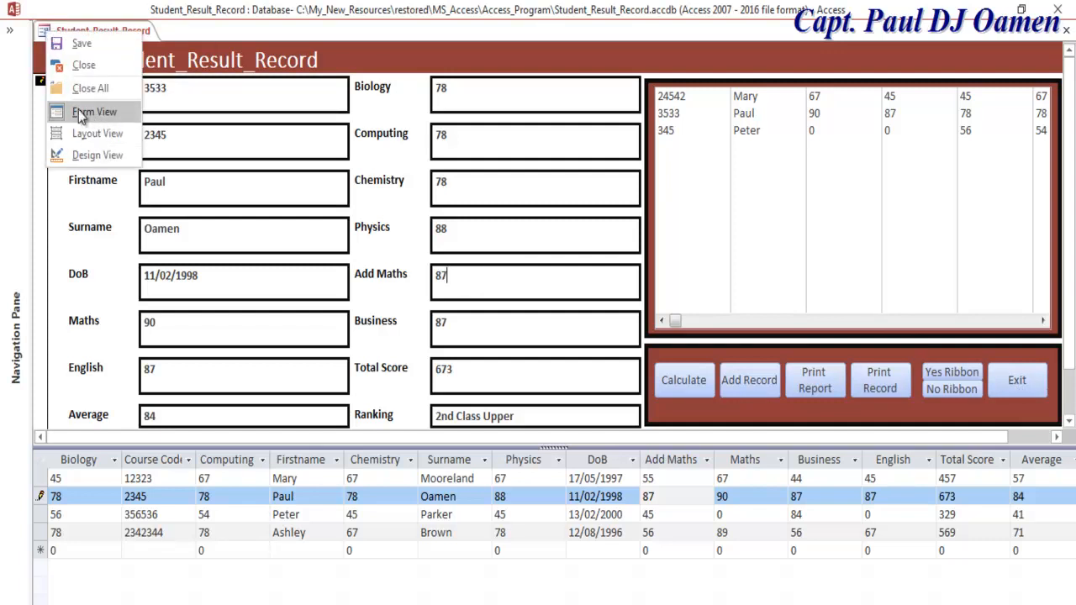
click(92, 155)
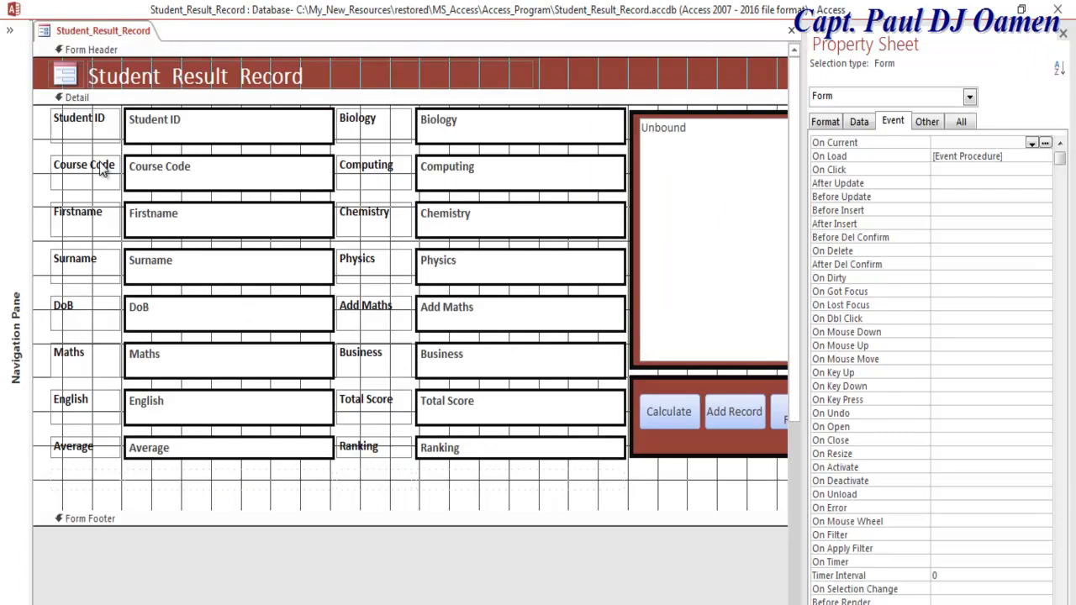
click(655, 424)
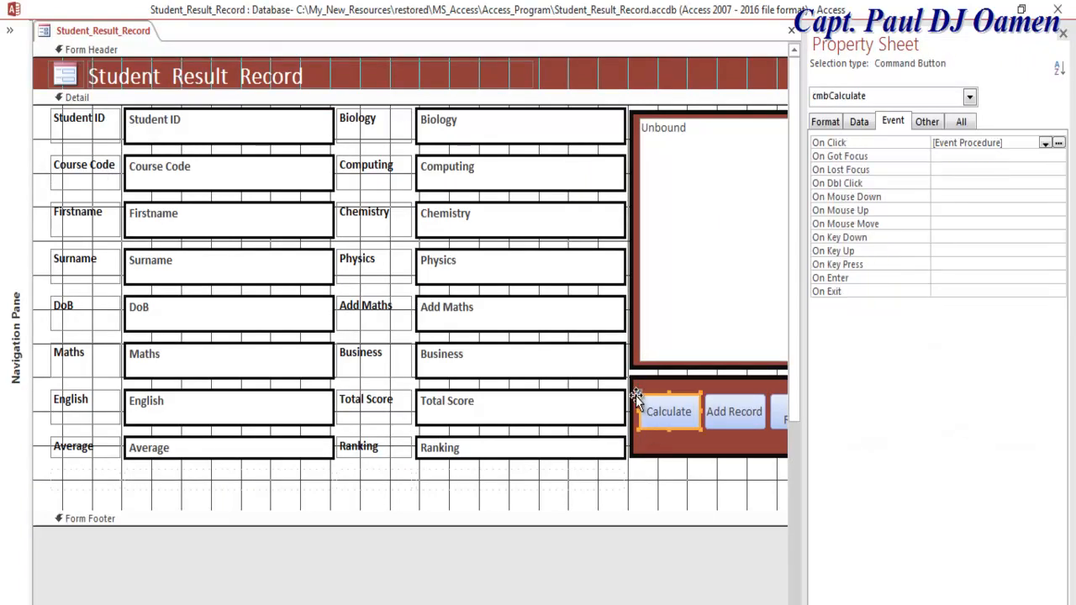
right_click(639, 397)
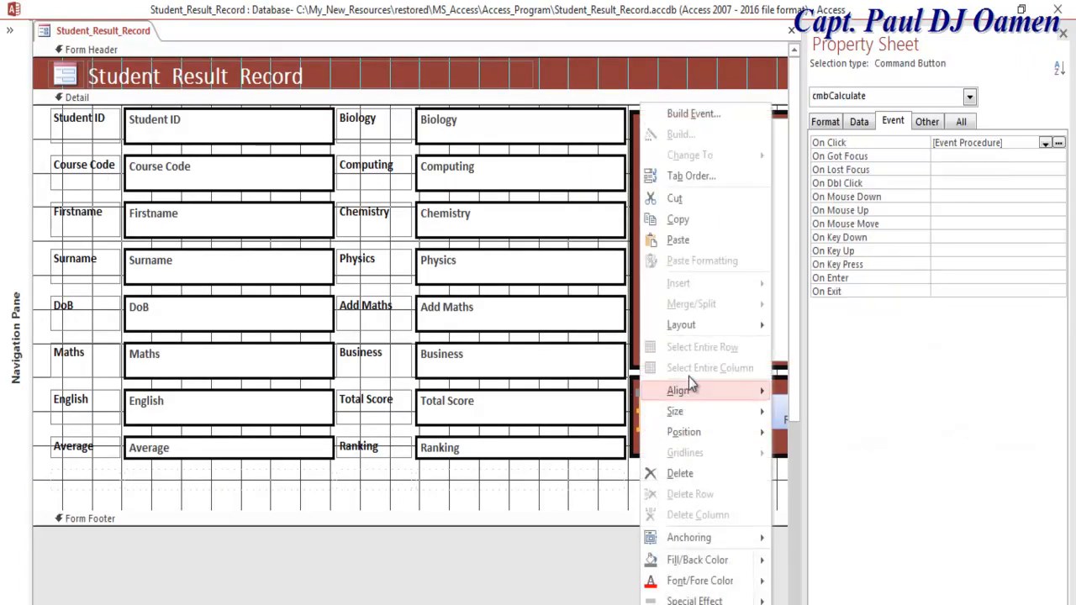
click(710, 114)
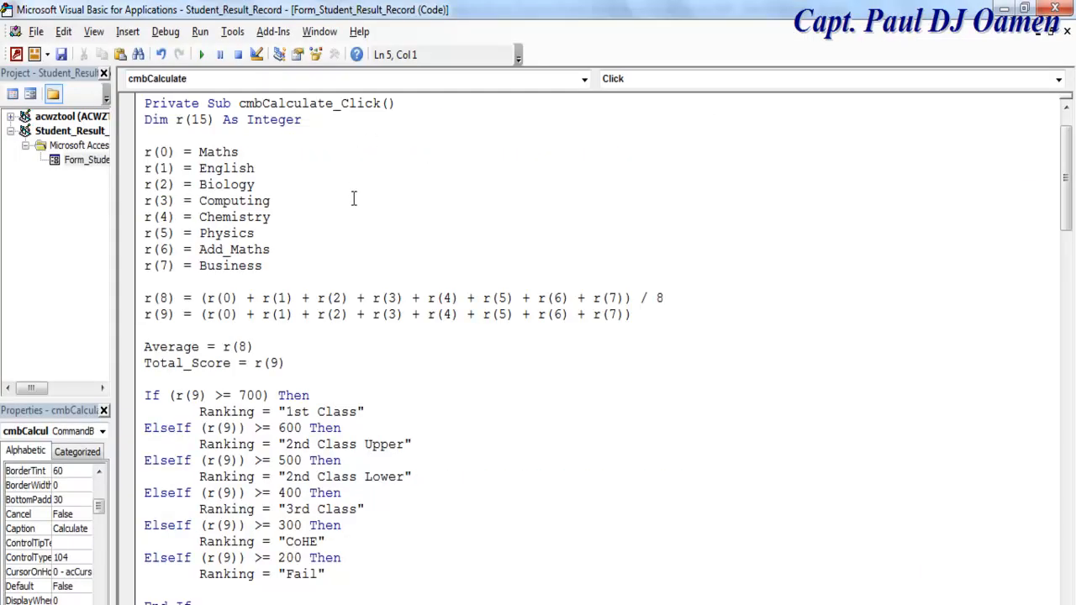
Step: Below the ranking block's End If, add a commented separator line of equals signs and start the condition If Maths > 100 Then
drag(1069, 226, 1069, 294)
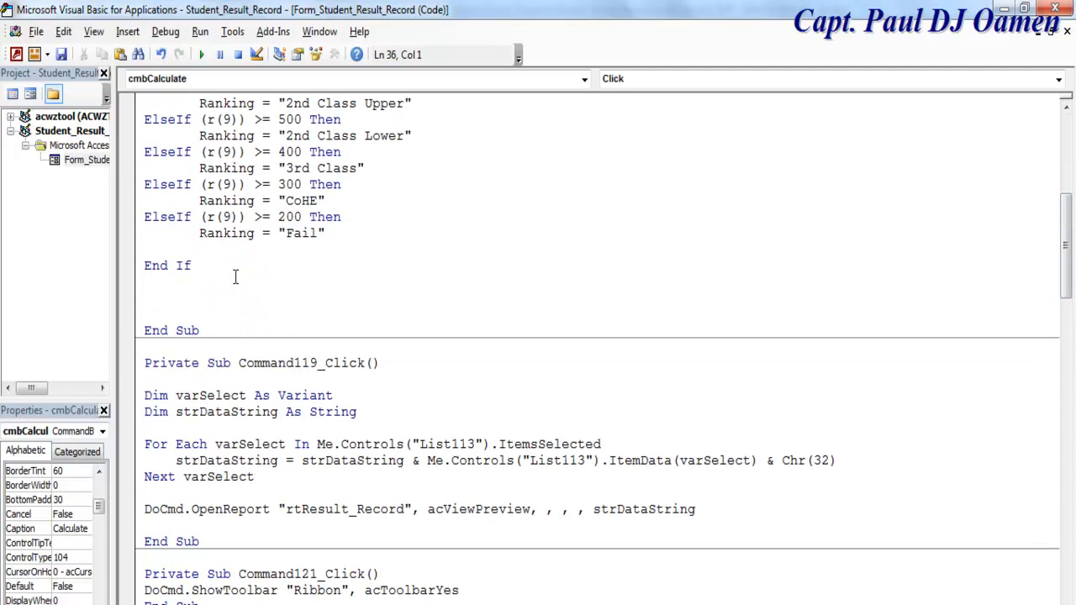
text('========================================================)
key(Return)
key(Return)
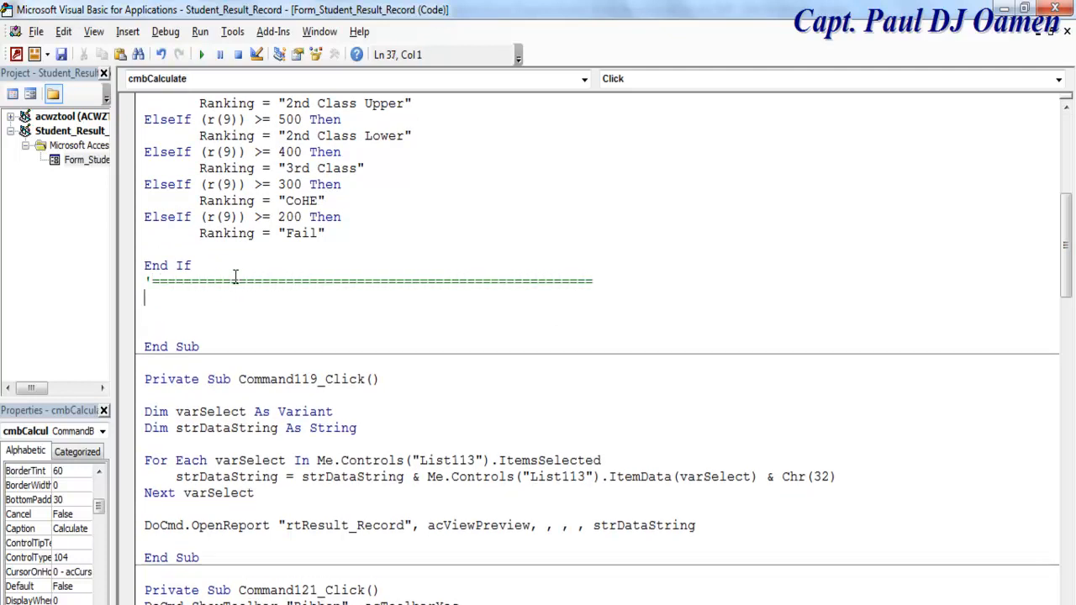
text(if Maths)
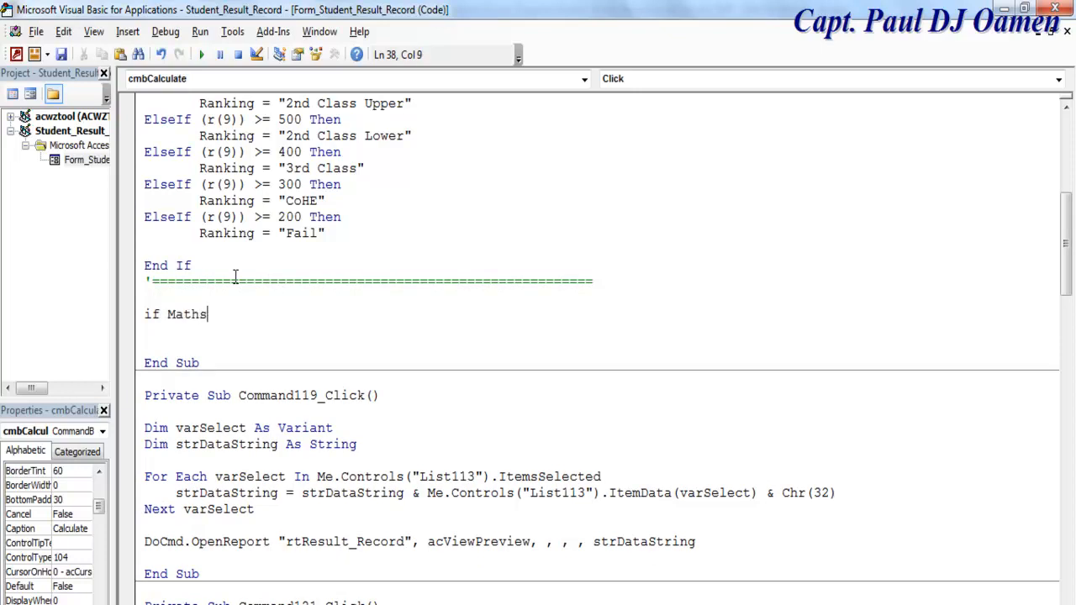
text( > 100 then)
key(Return)
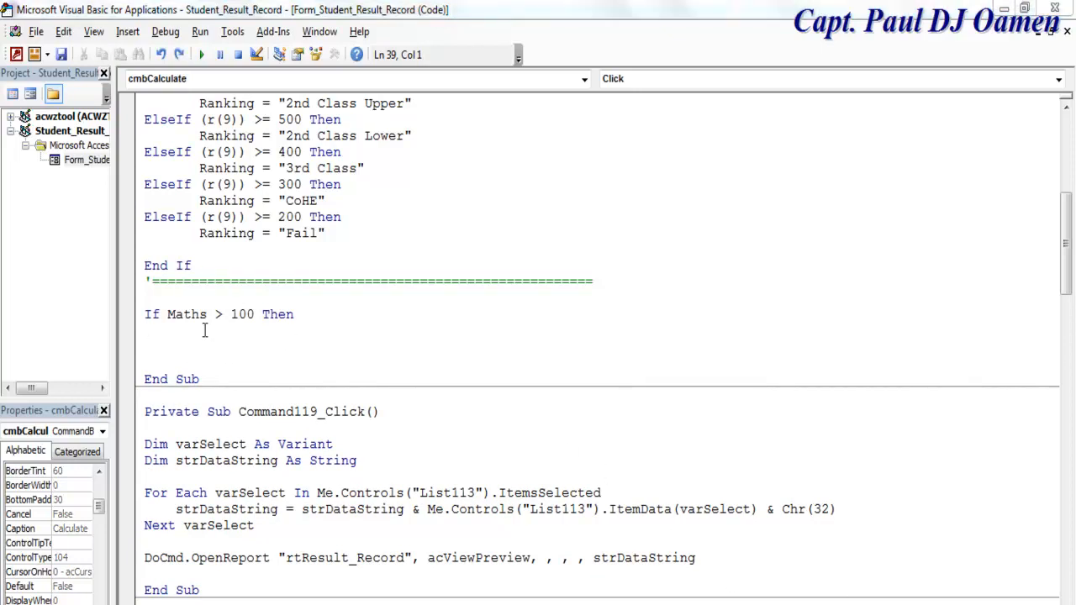
Step: Inside the Maths condition, add Maths = "" followed by Maths.SetFocus
click(310, 316)
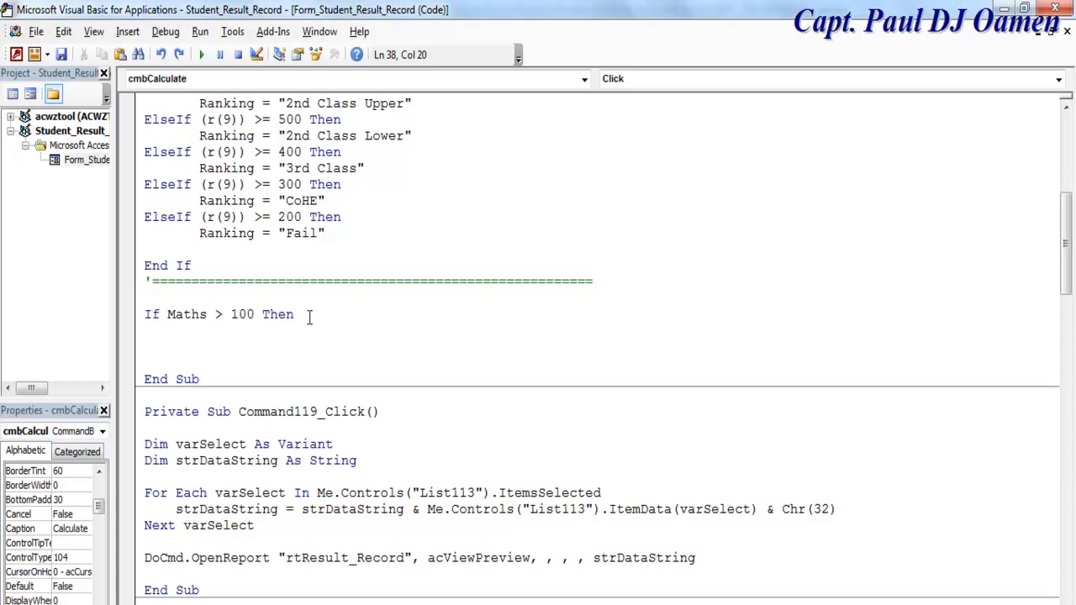
key(Return)
text(Maths)
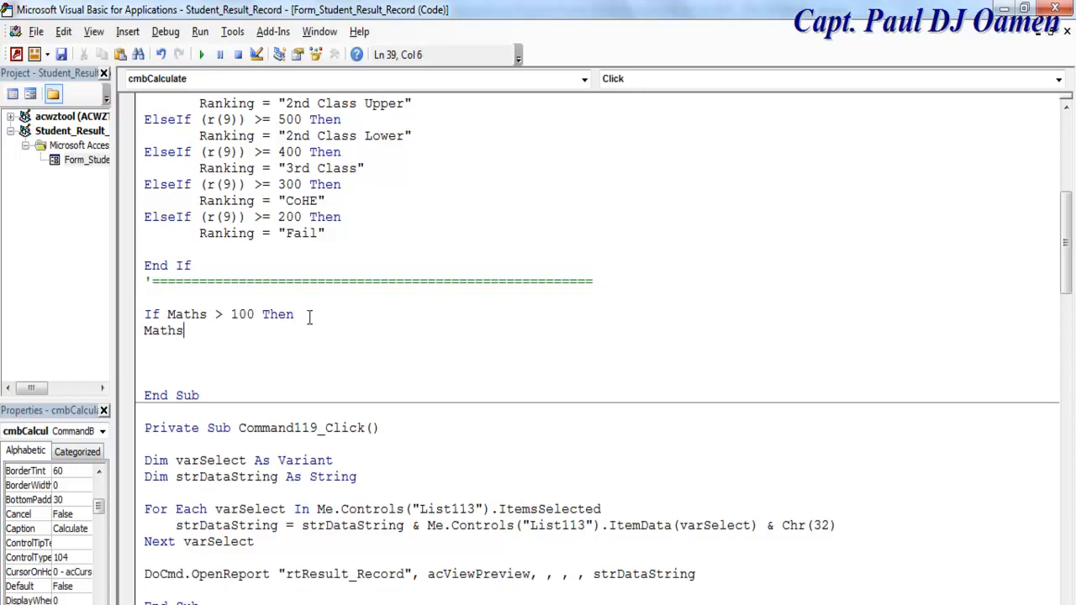
text(="")
key(Return)
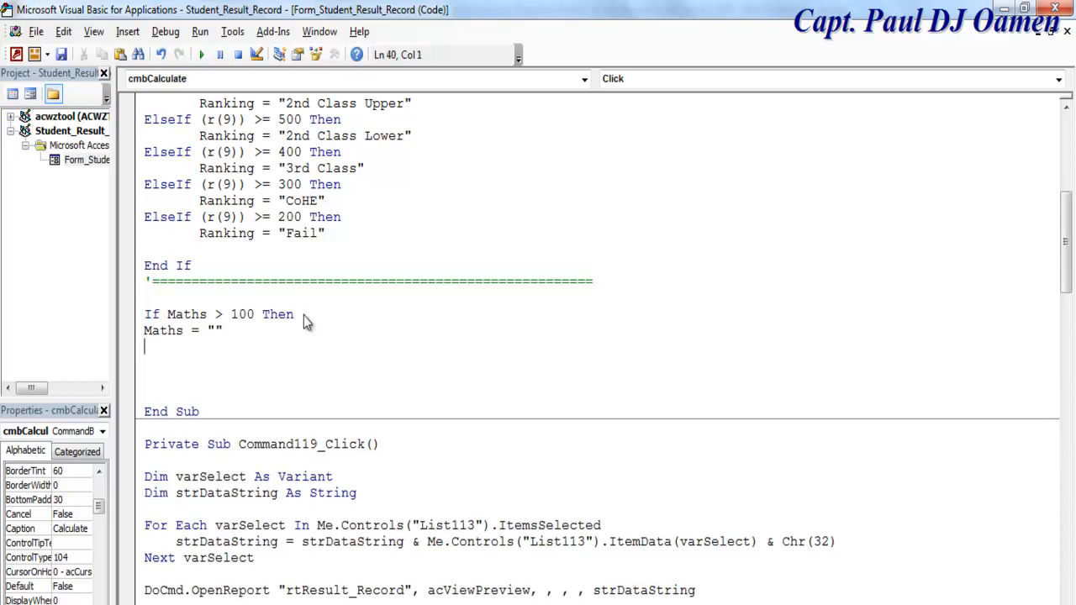
scroll(216, 360, up, 2)
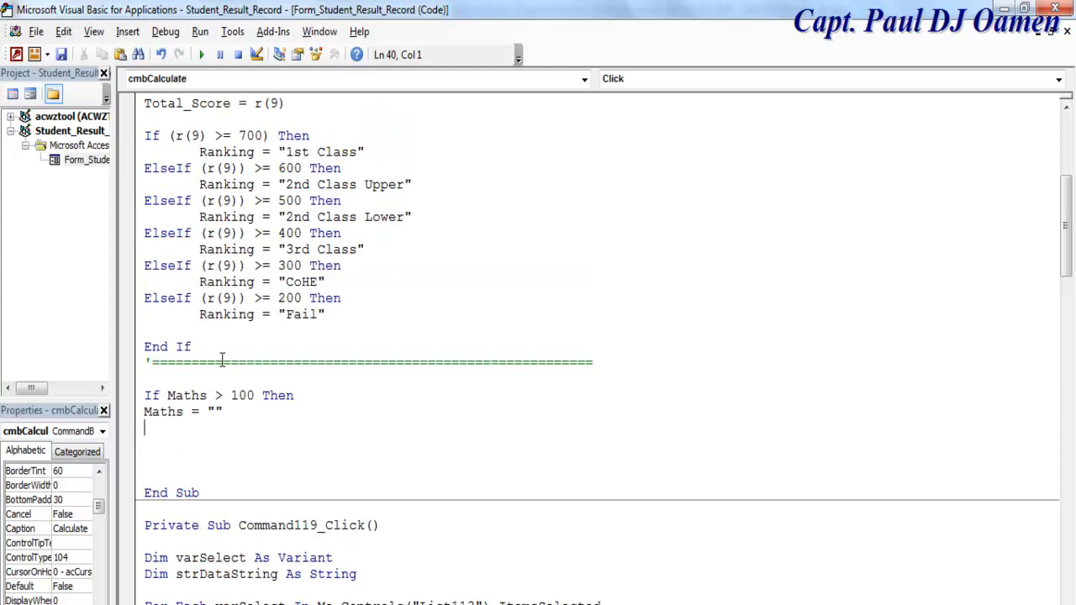
text(Maths.set)
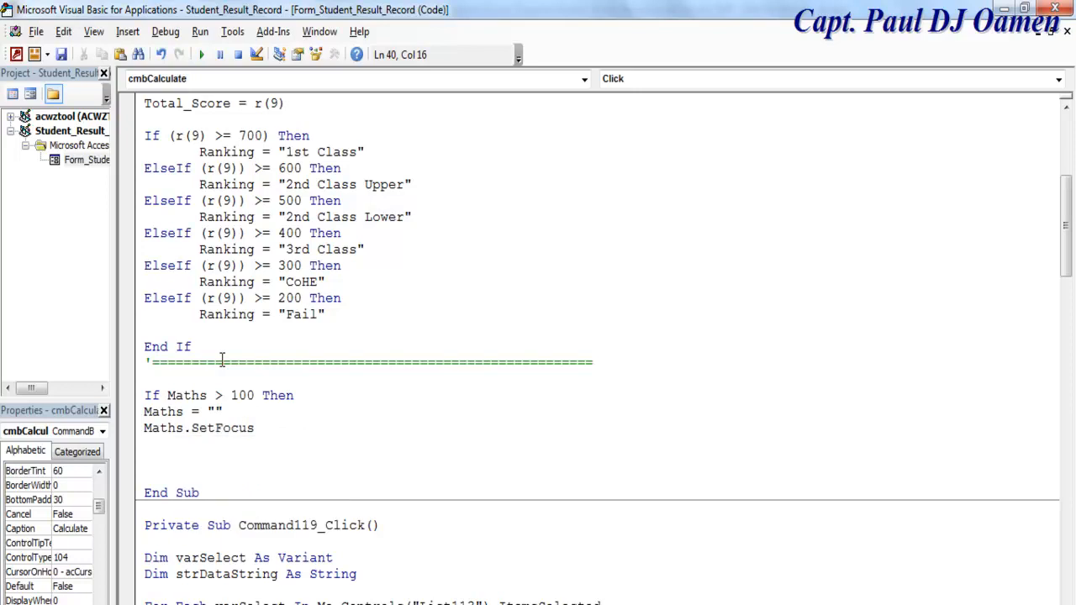
key(Return)
Step: Add Total_Score = "" below Maths.SetFocus, reusing the existing Total_Score assignment text
text(To)
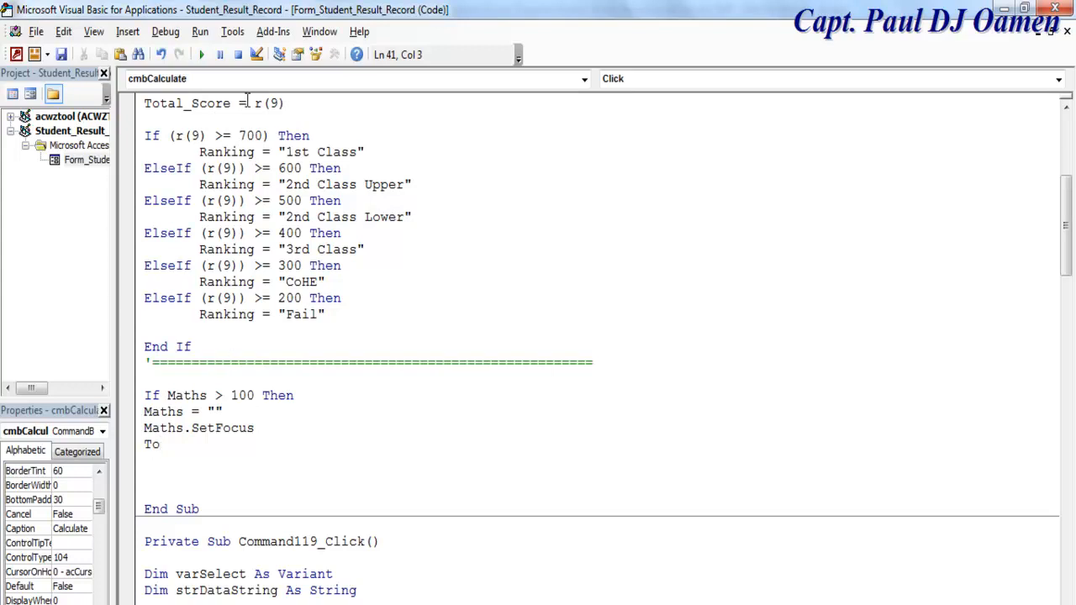
key(BackSpace)
key(BackSpace)
drag(248, 107, 144, 104)
key(ctrl+c)
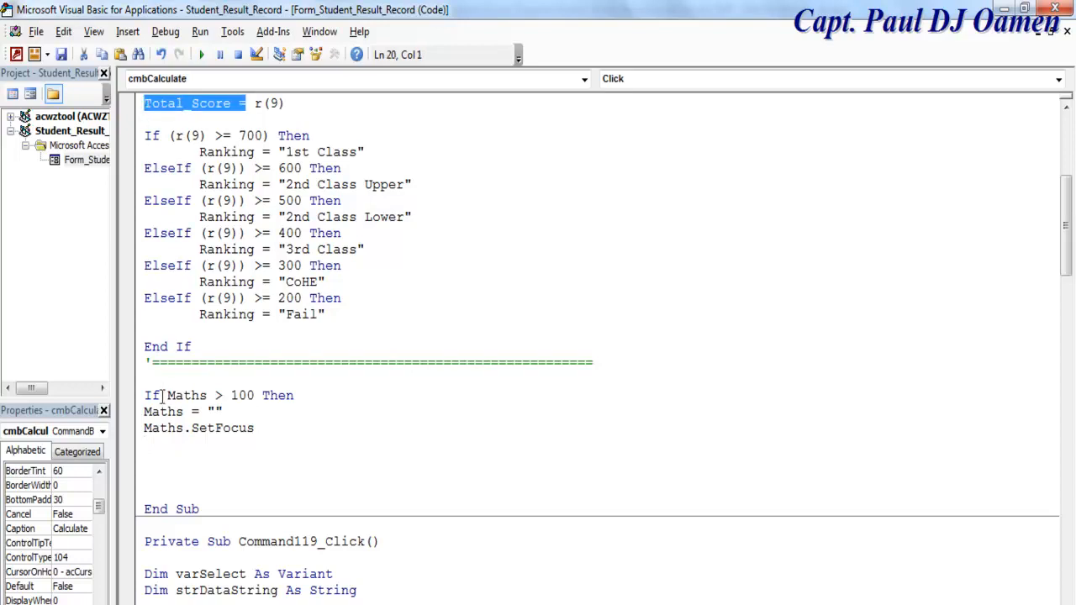
click(155, 447)
key(ctrl+v)
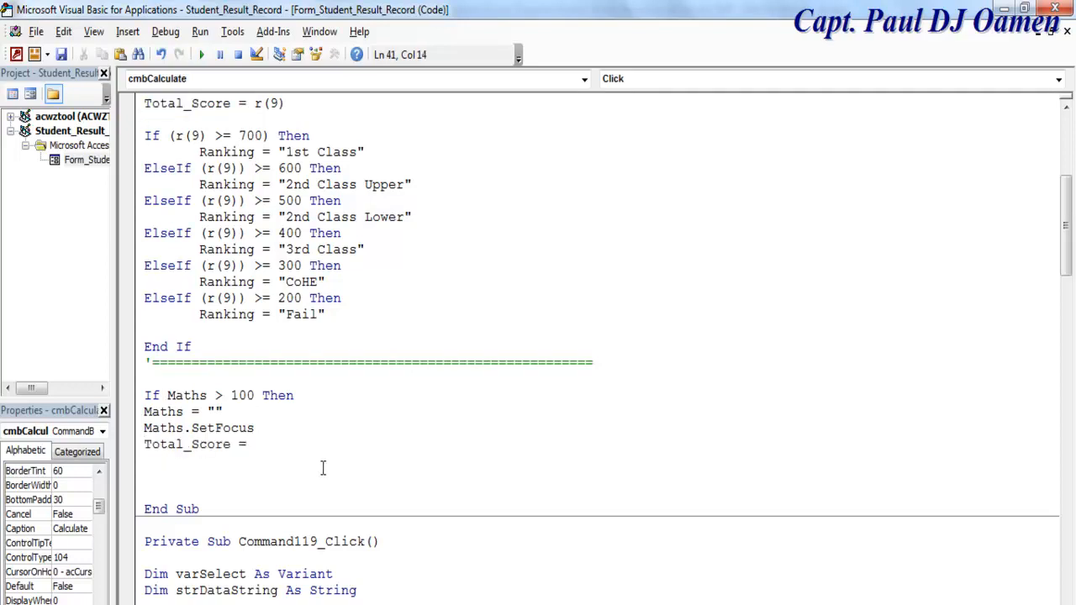
text("")
Step: Copy the Ranking assignment text onto a new line below Total_Score and complete it as Ranking = ""
drag(271, 184, 199, 190)
key(ctrl+c)
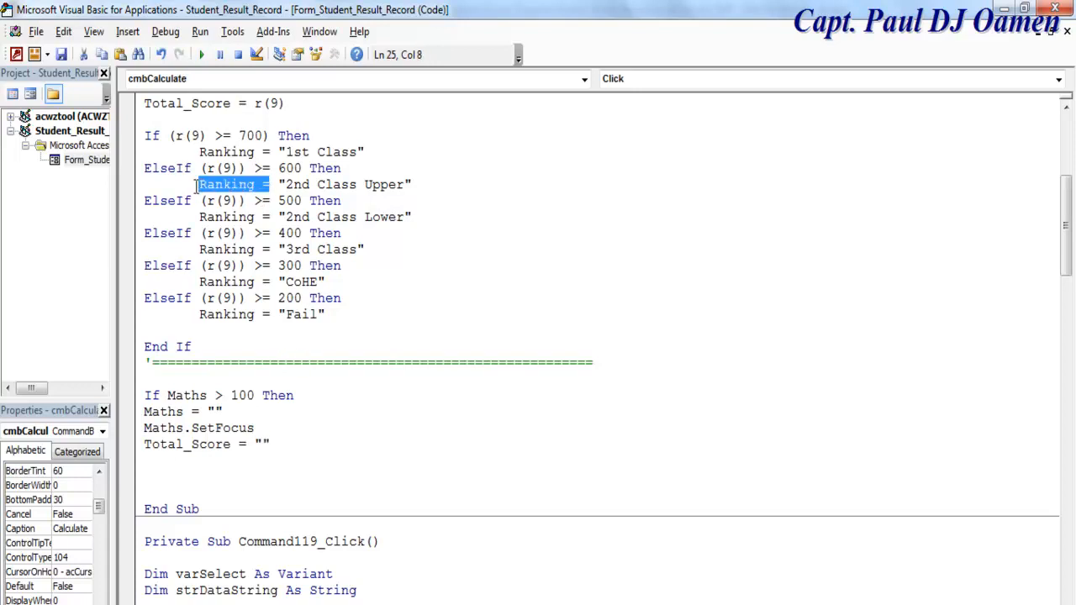
click(282, 434)
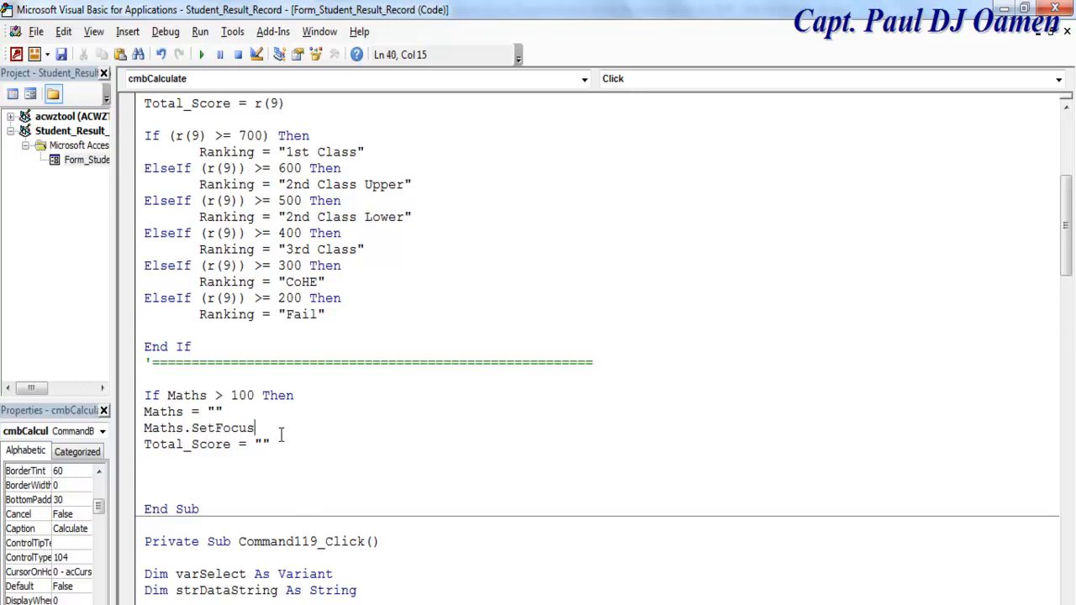
click(294, 442)
key(Return)
key(ctrl+v)
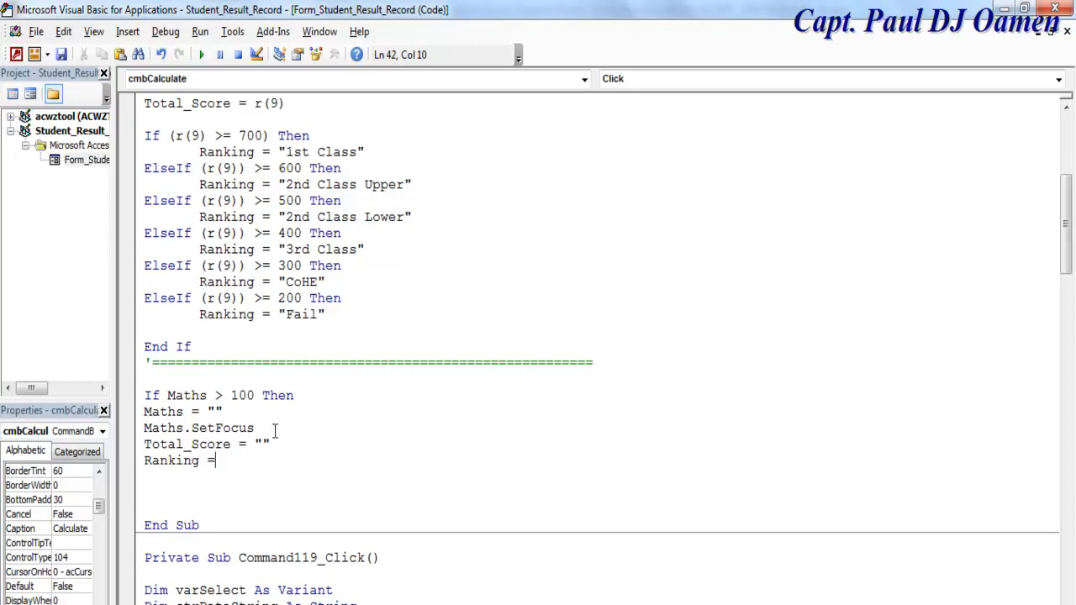
text("")
Step: Insert Average = "" between the Total_Score and Ranking lines, and close the Maths condition with End If
click(271, 440)
key(Return)
text(Avea)
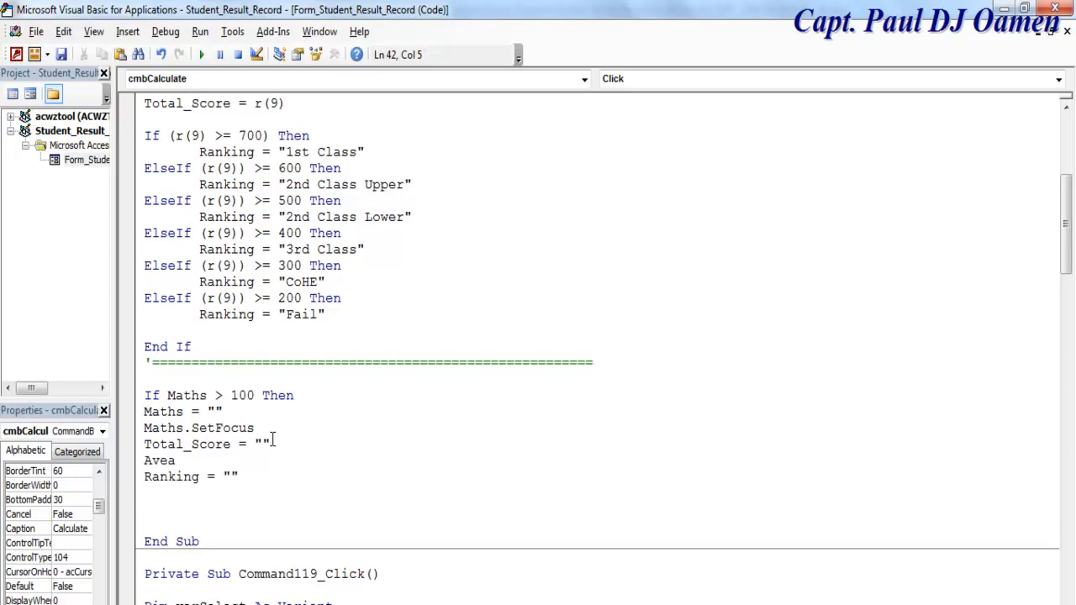
key(BackSpace)
key(BackSpace)
key(BackSpace)
key(BackSpace)
text(Average="")
click(277, 477)
key(Return)
text(end if)
click(298, 477)
click(256, 521)
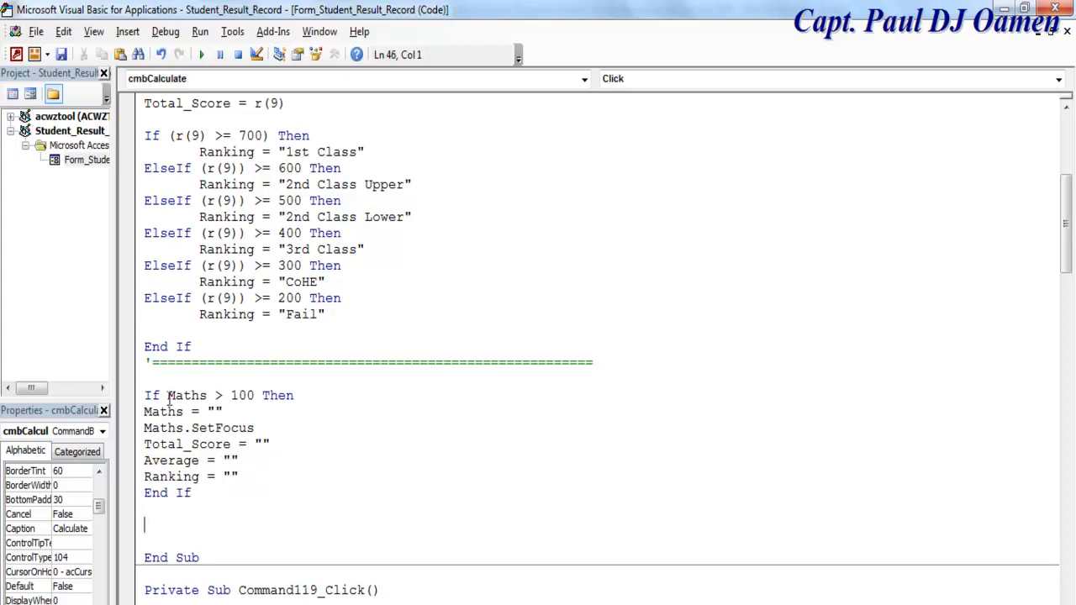
Step: Indent the five statements inside the Maths > 100 condition, from Maths = "" through Ranking = ""
click(145, 412)
key(Tab)
click(143, 427)
key(Tab)
click(145, 443)
key(Tab)
click(145, 459)
key(Tab)
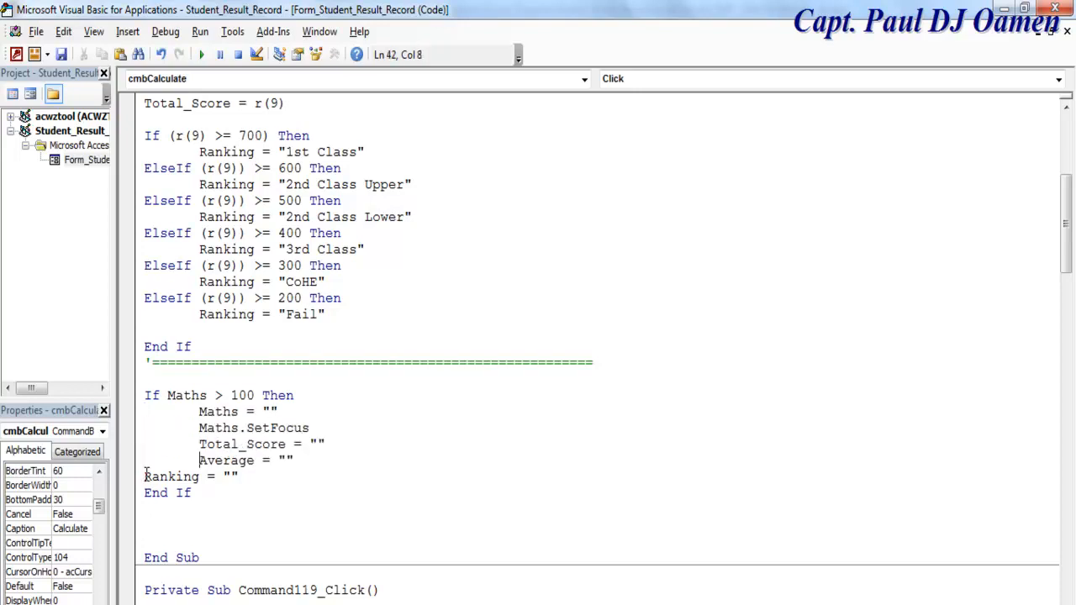
click(144, 475)
key(Tab)
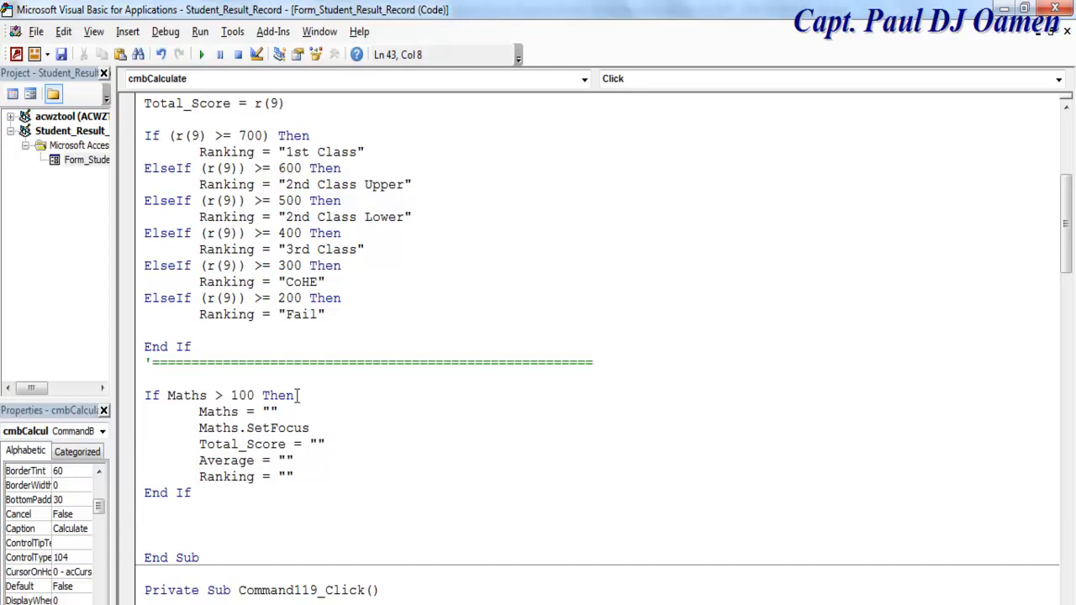
click(239, 460)
Step: Switch to Access, show the Student_Result_Record form in Form View and start a new record
click(30, 94)
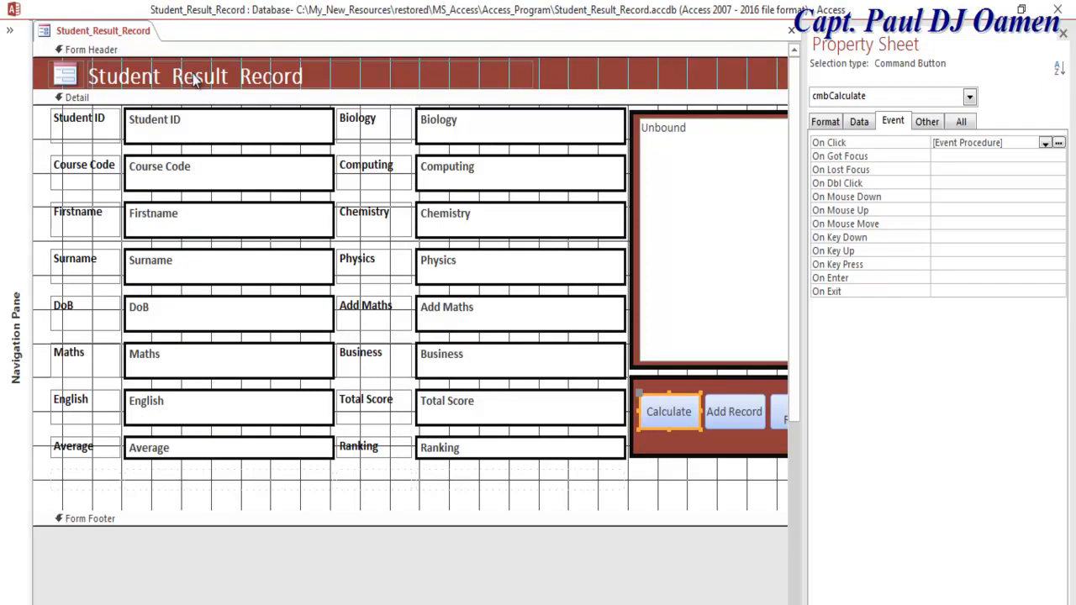
right_click(50, 37)
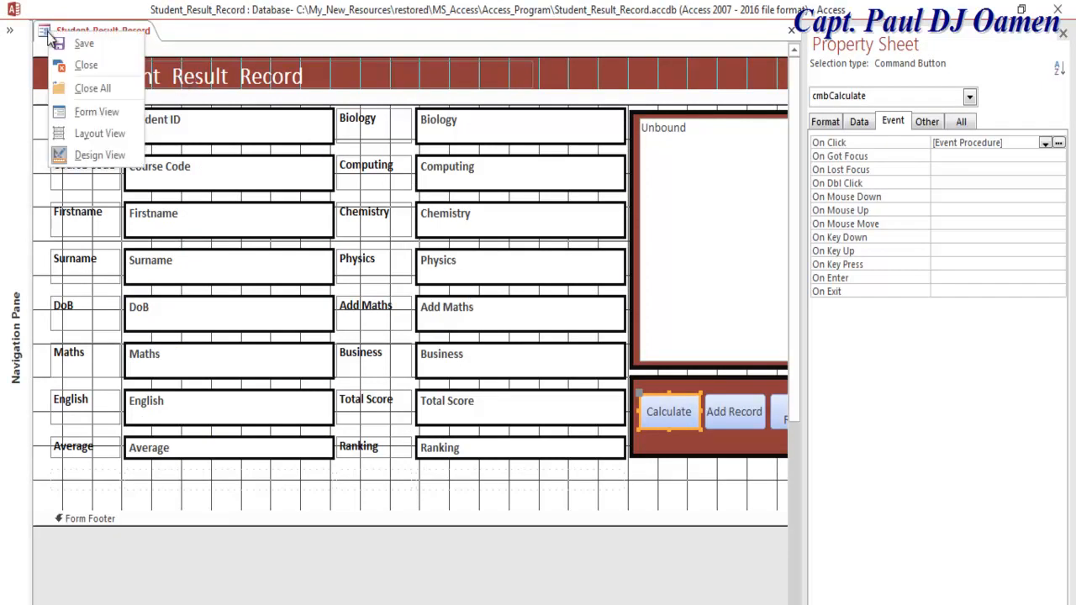
click(95, 114)
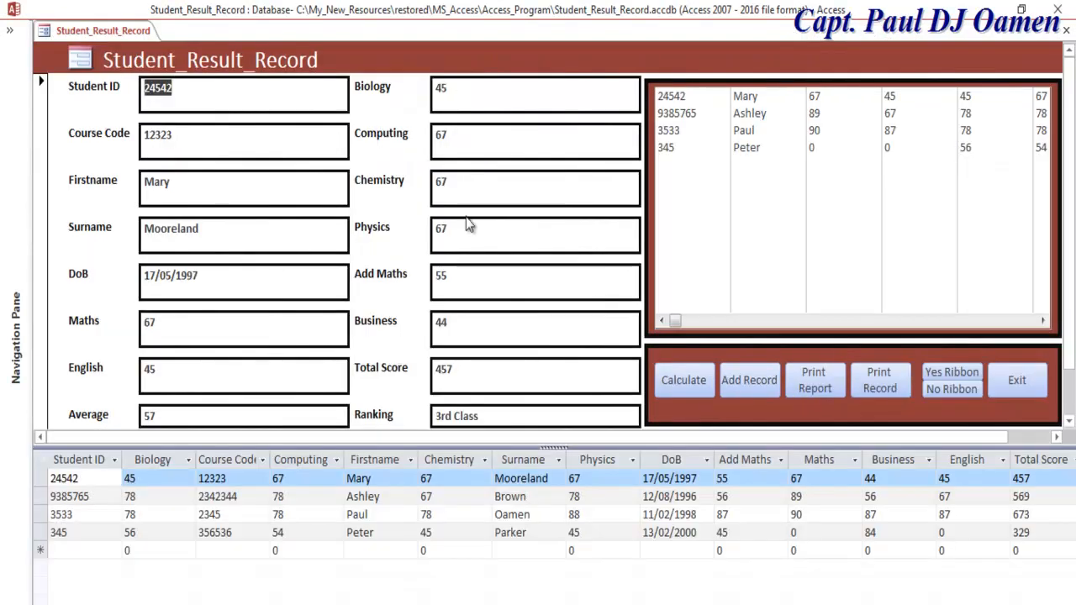
click(227, 327)
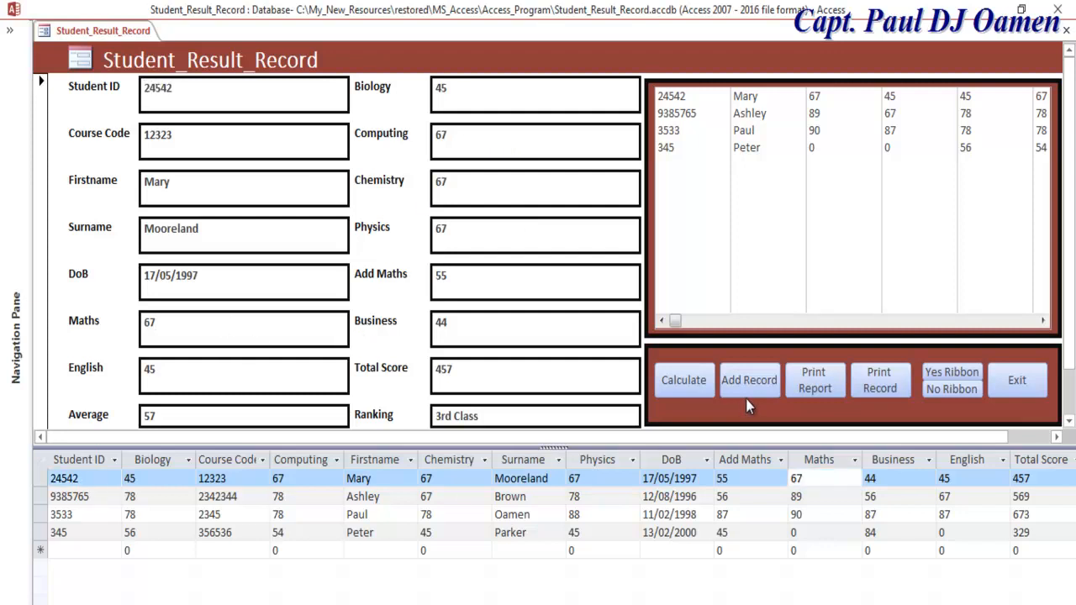
click(746, 384)
Step: Enter the new student's scores: Maths 5445, Biology 45, Computing 54 and Chemistry 54
click(188, 328)
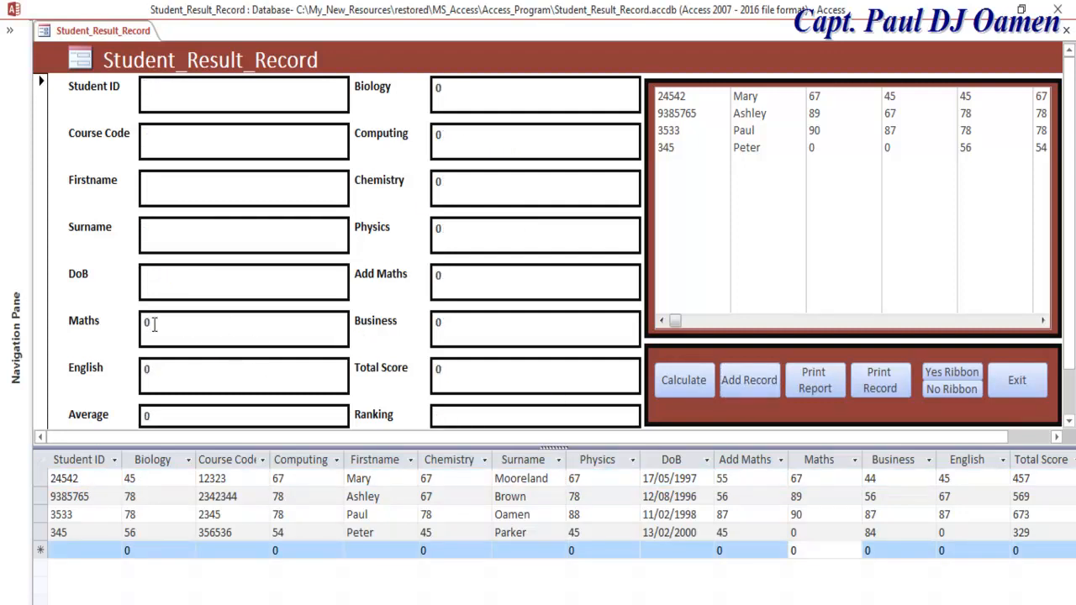
drag(173, 319, 135, 322)
text(5445)
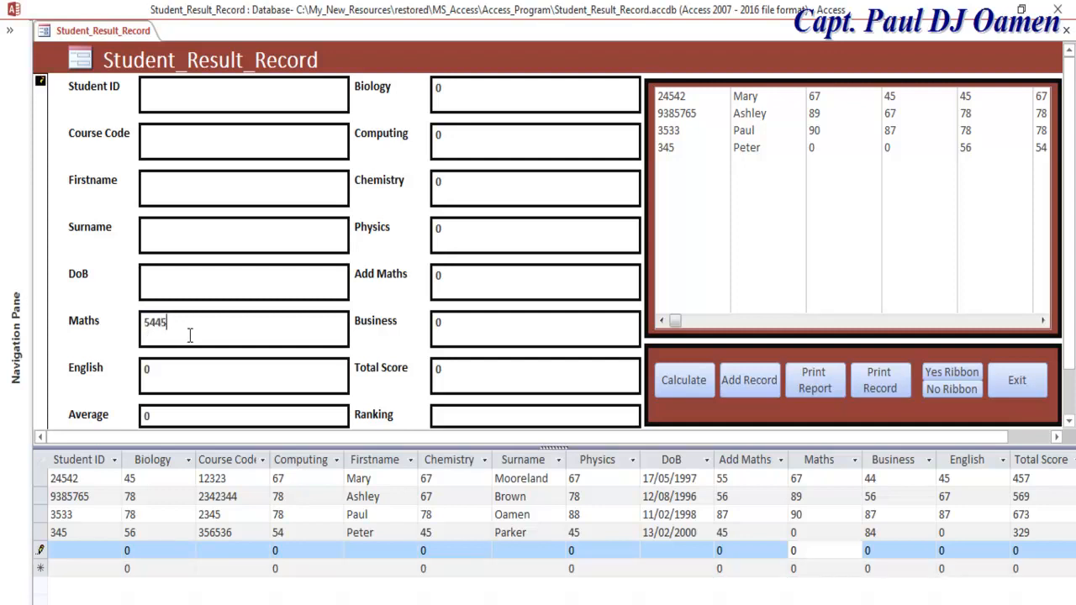
click(436, 92)
text(45)
click(447, 136)
text(54)
click(452, 185)
text(54)
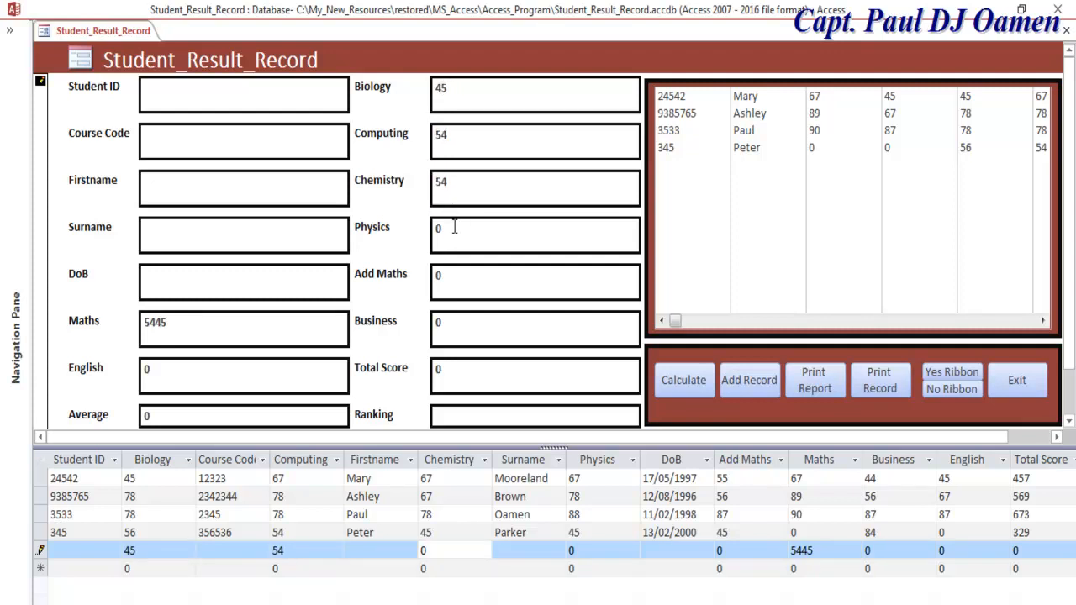
Step: Enter the remaining scores for the new student: Physics 56, Add Maths 56, Business 87 and English 45
click(454, 227)
text(56)
double_click(444, 277)
text(56)
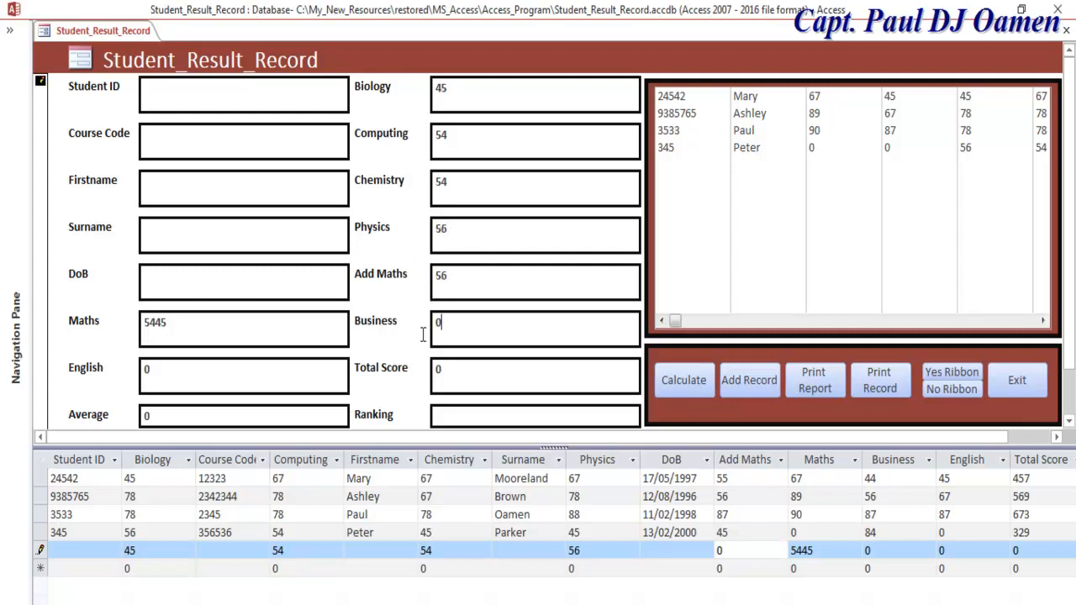
click(450, 326)
double_click(432, 324)
text(87)
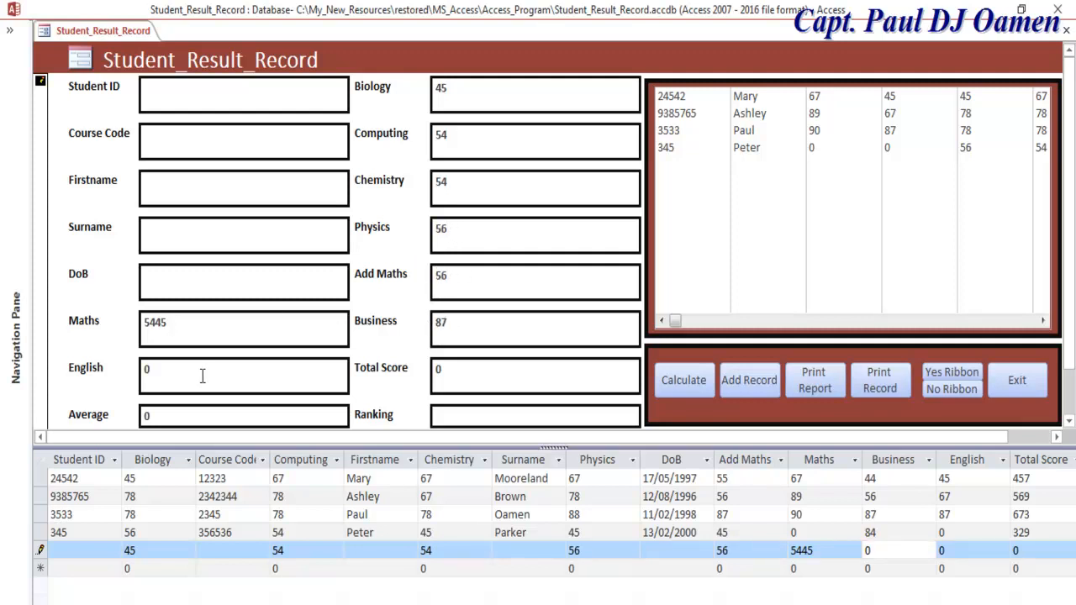
double_click(173, 379)
text(45)
Step: Fill in the new student's ID, course code 2345, first name, surname and date of birth
click(183, 99)
text(6754)
click(187, 127)
text(2345)
click(171, 188)
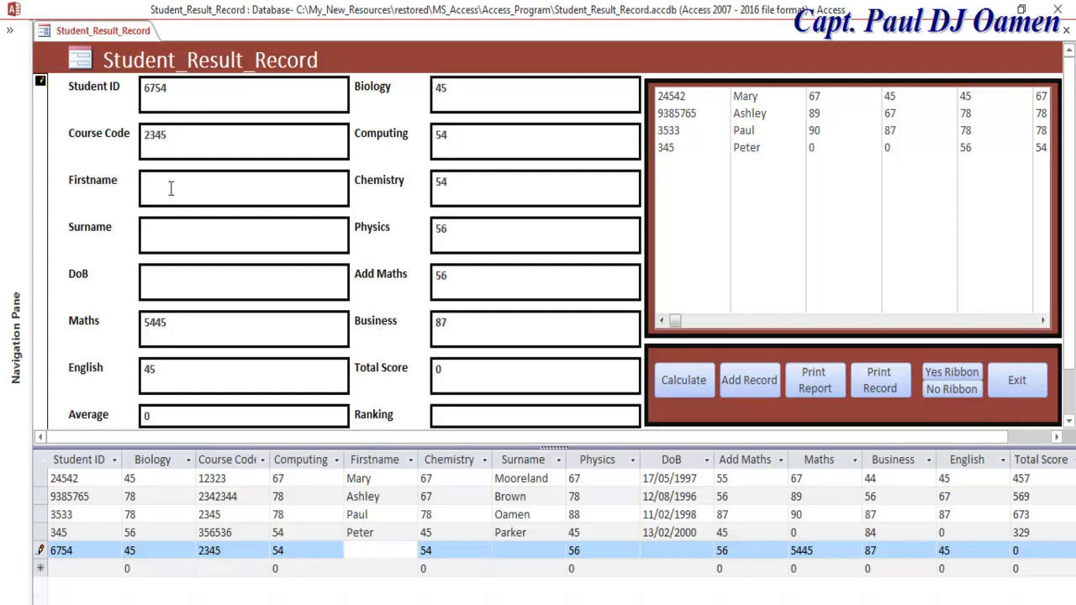
text(Dave)
click(212, 235)
text(Townsend)
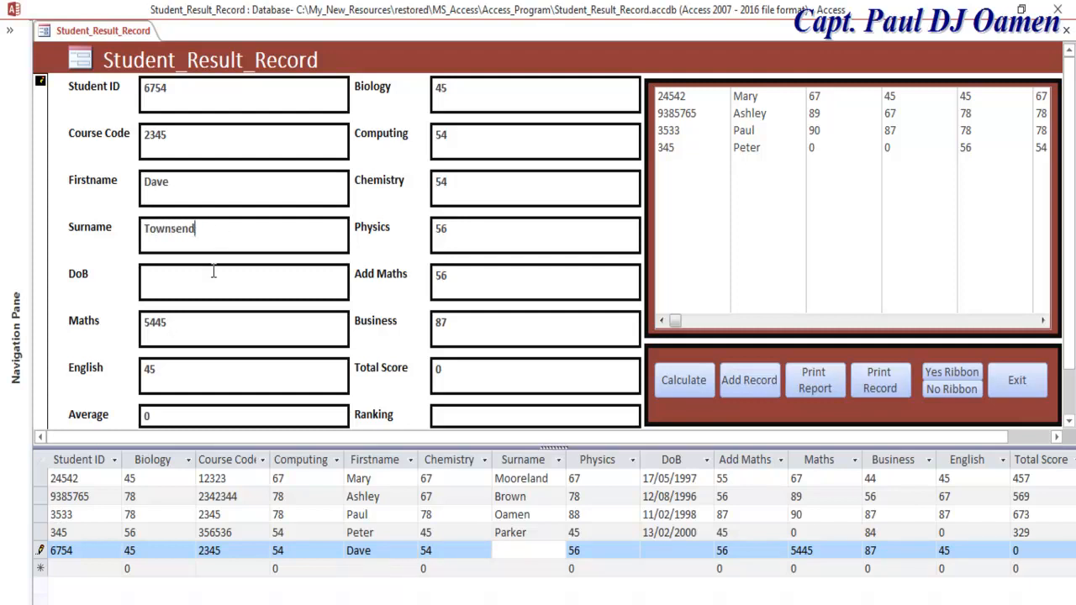
click(212, 276)
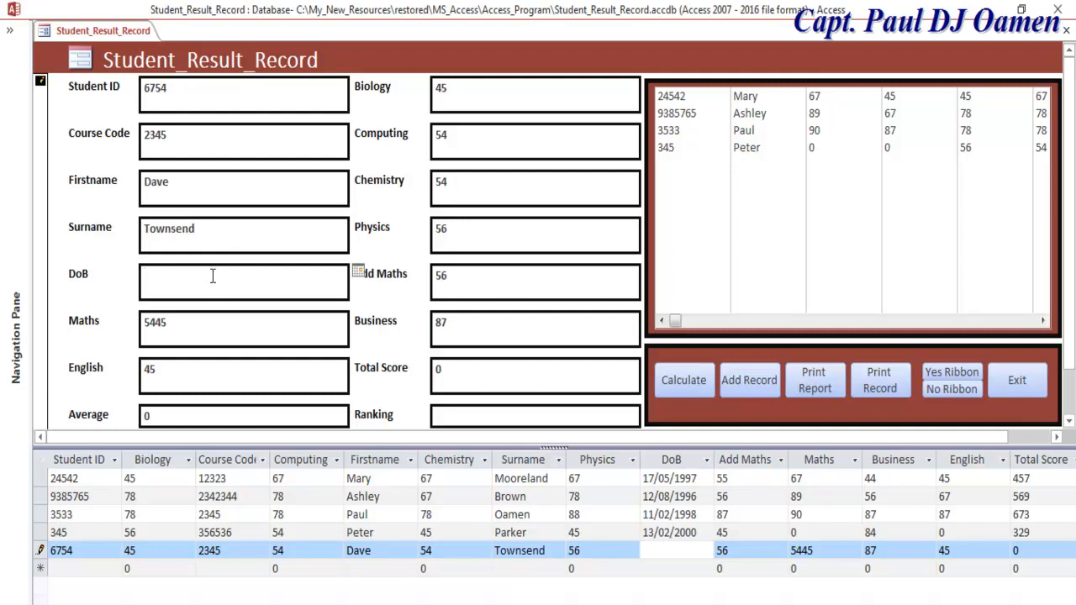
text(3/12/1996)
Step: Test the Maths limit by calculating the result, repeat it with Maths set to 343434, and end the debugging session
click(687, 385)
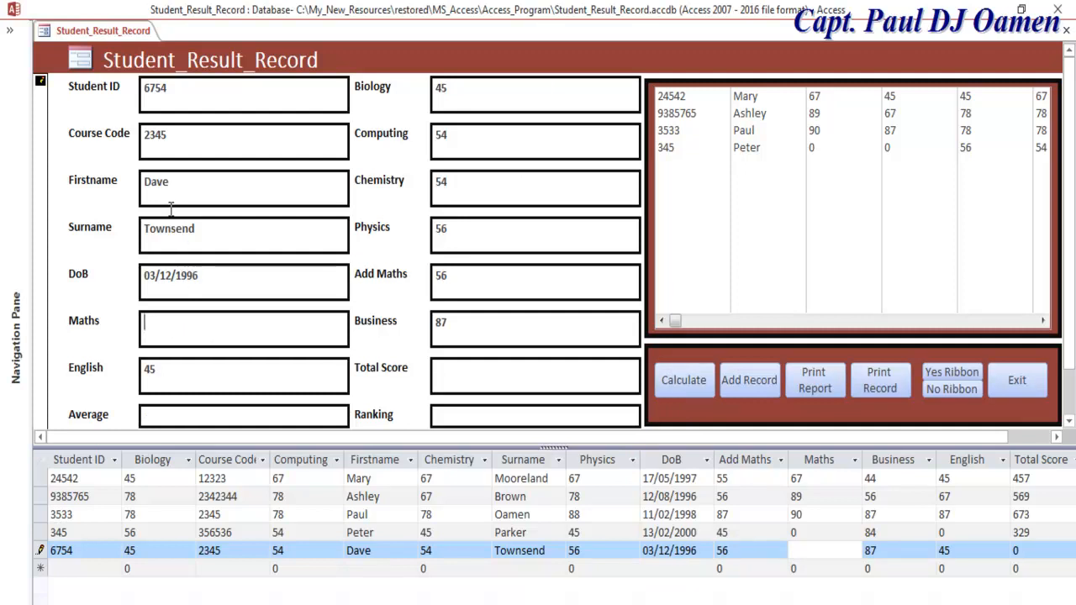
text(343434)
click(684, 384)
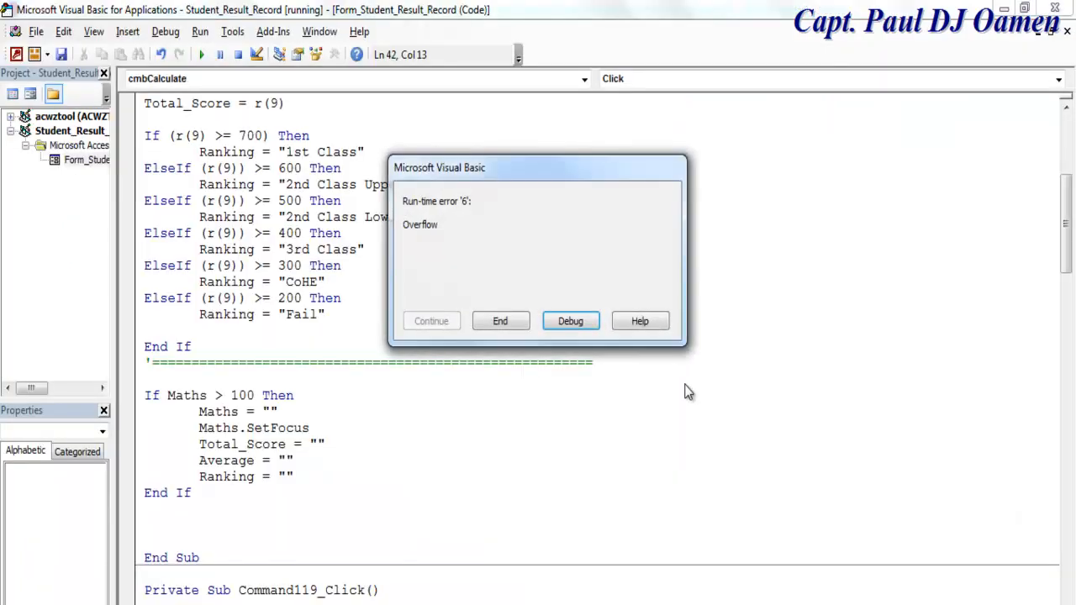
click(571, 322)
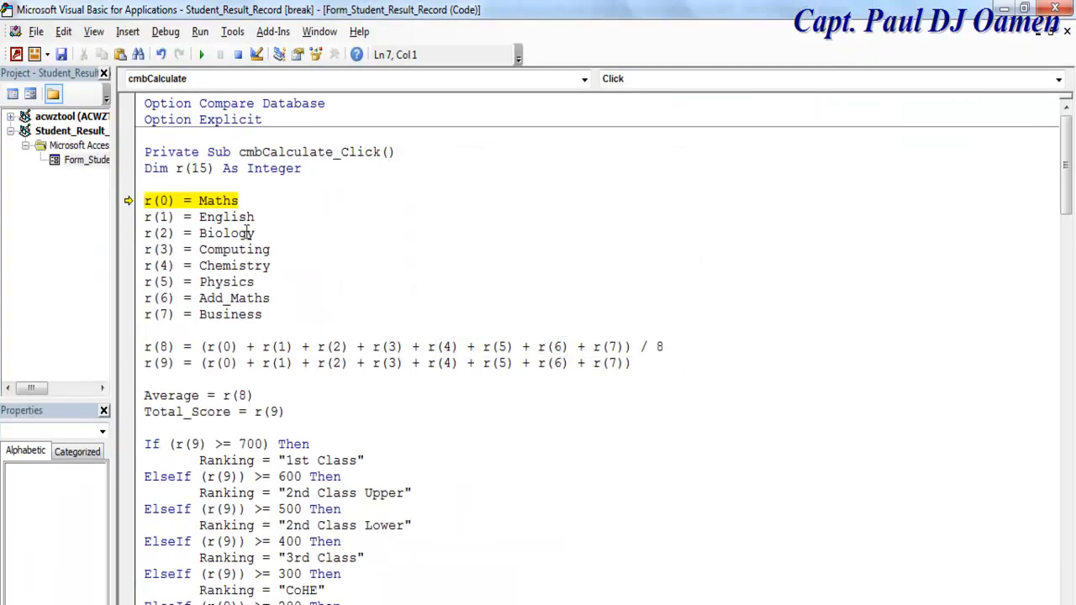
click(238, 54)
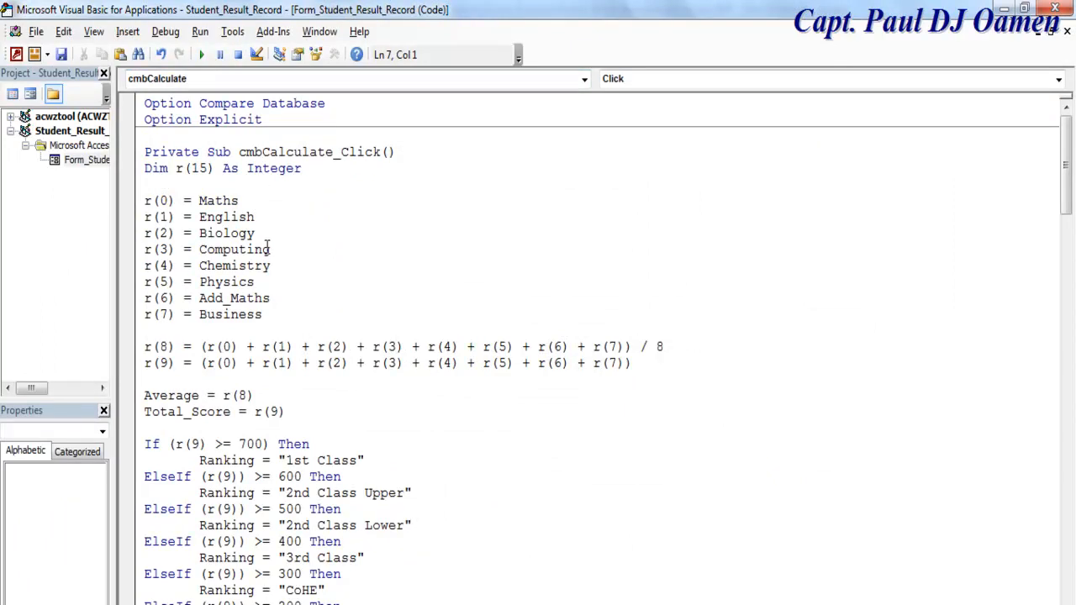
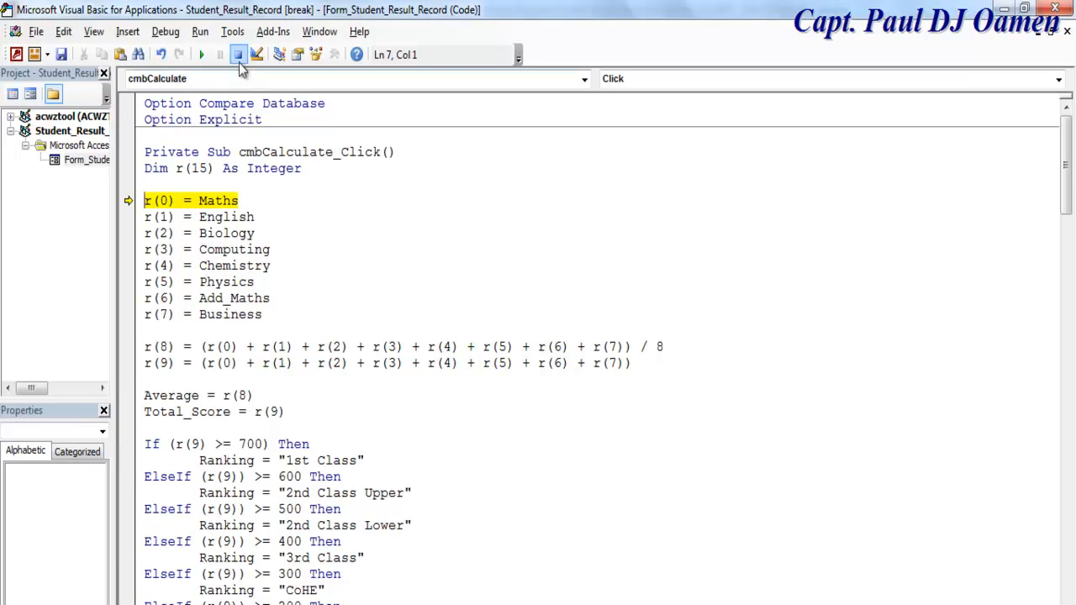
Step: Stop the halted code, set the new student's Maths score to 78 on the form and calculate the result
click(238, 56)
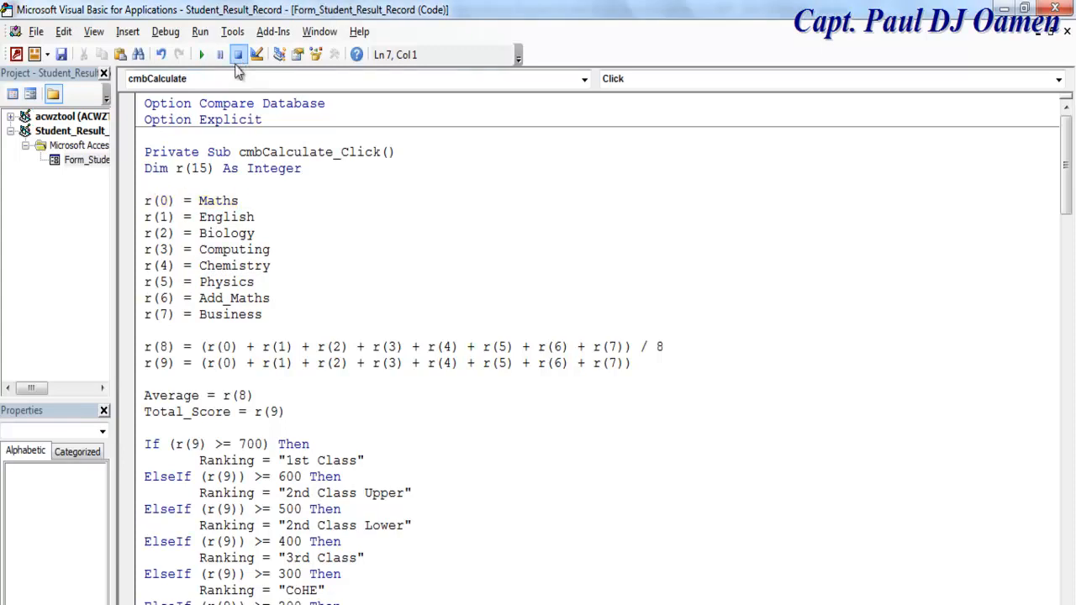
click(31, 95)
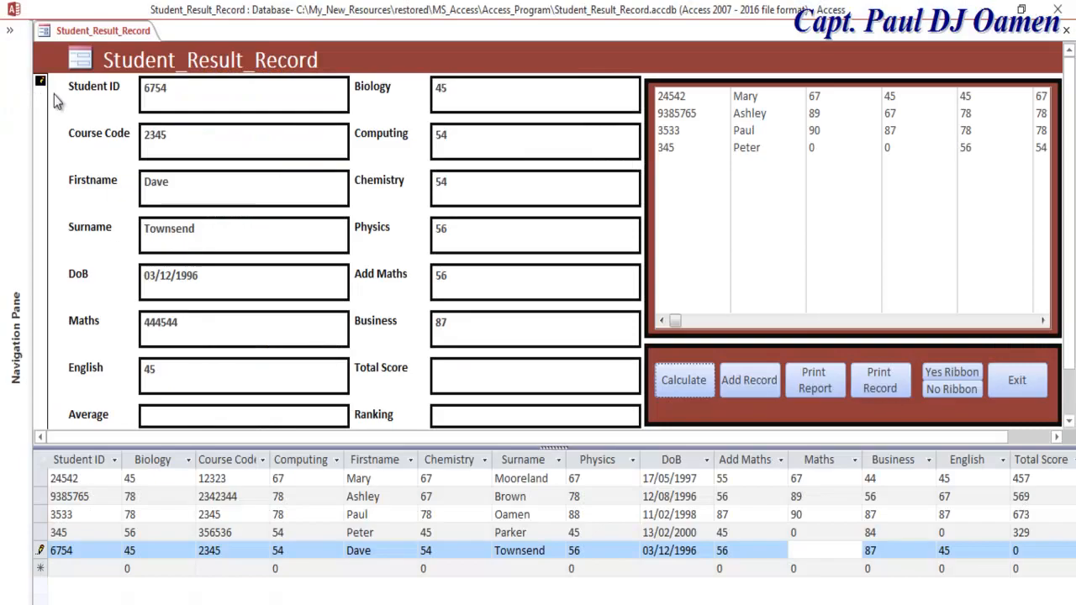
click(162, 326)
drag(175, 324, 154, 328)
text(1)
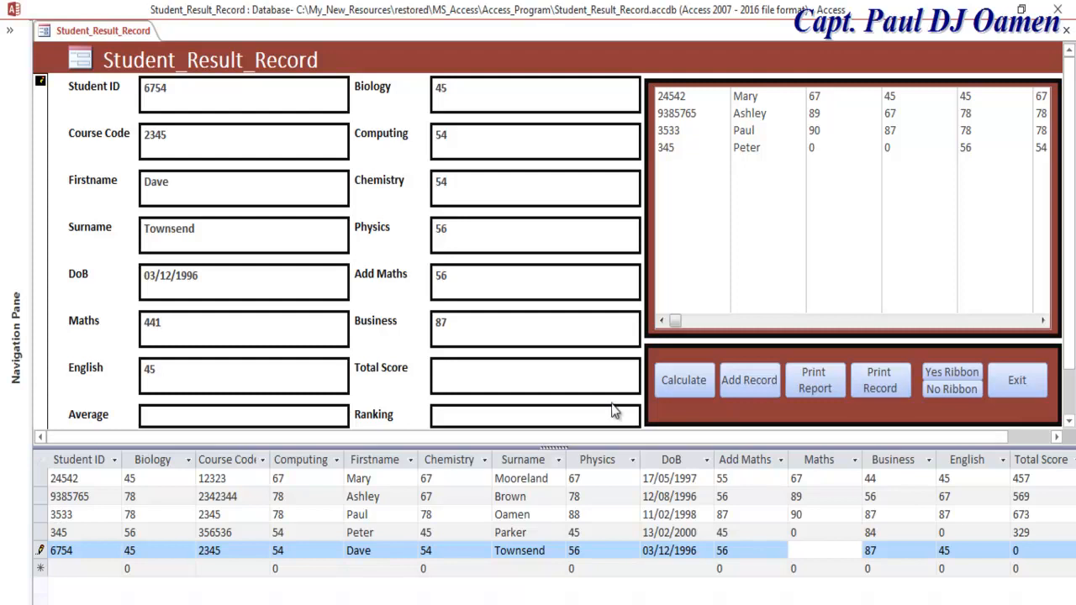
key(BackSpace)
key(BackSpace)
key(BackSpace)
click(686, 390)
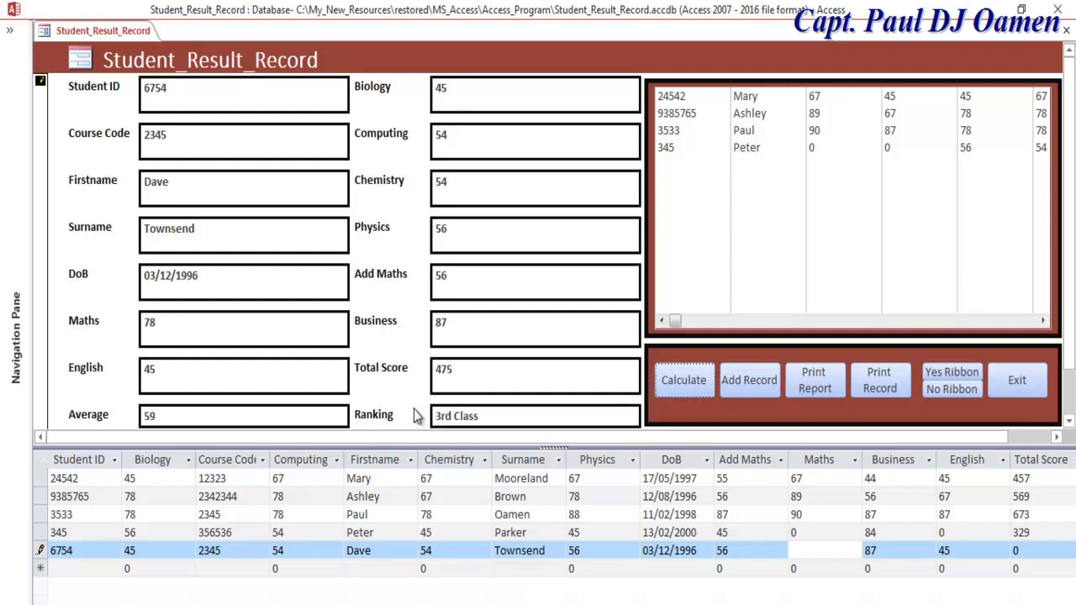
Step: Switch the form to Design View and open the Student_Result_Record table in Design View
right_click(46, 39)
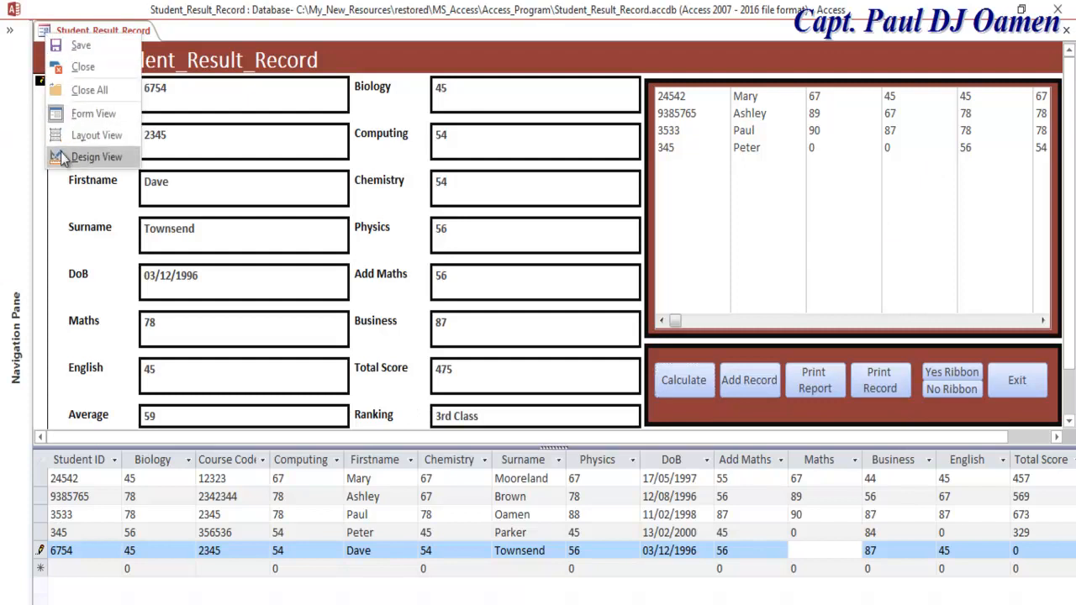
click(85, 162)
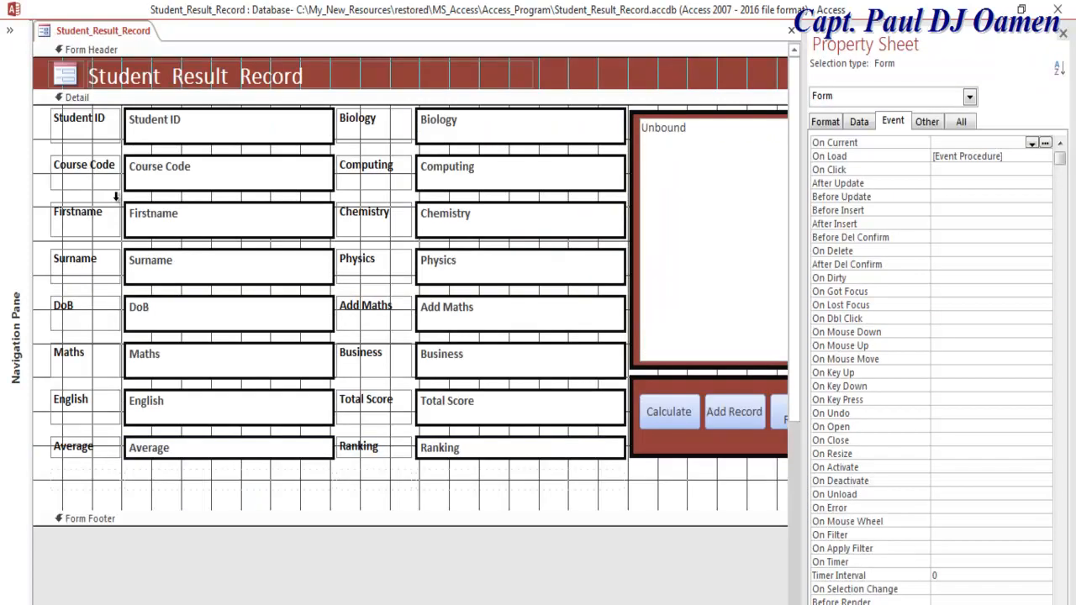
click(18, 337)
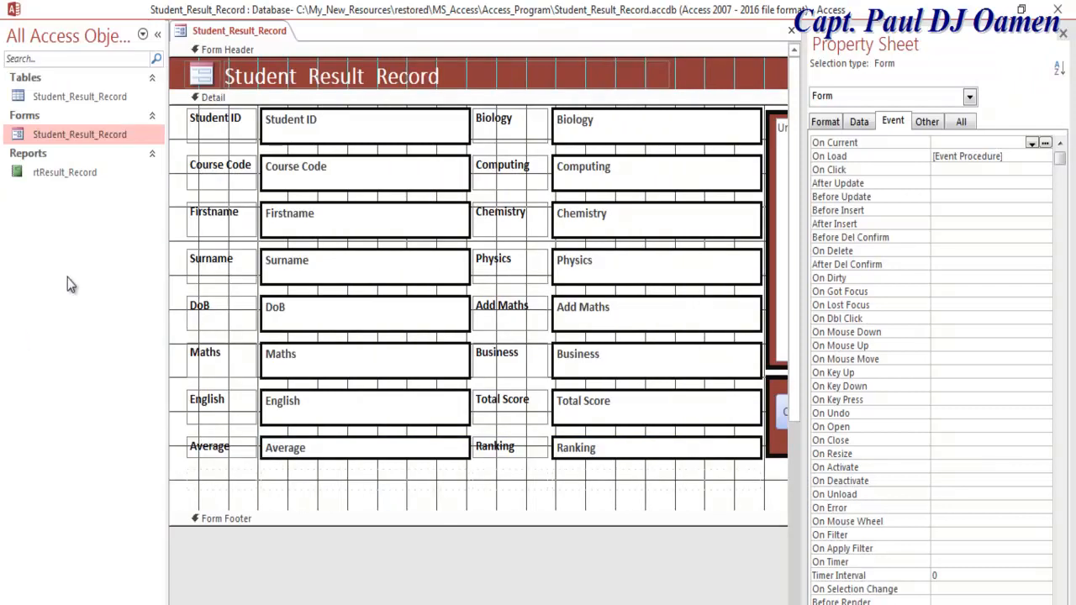
click(61, 96)
right_click(61, 97)
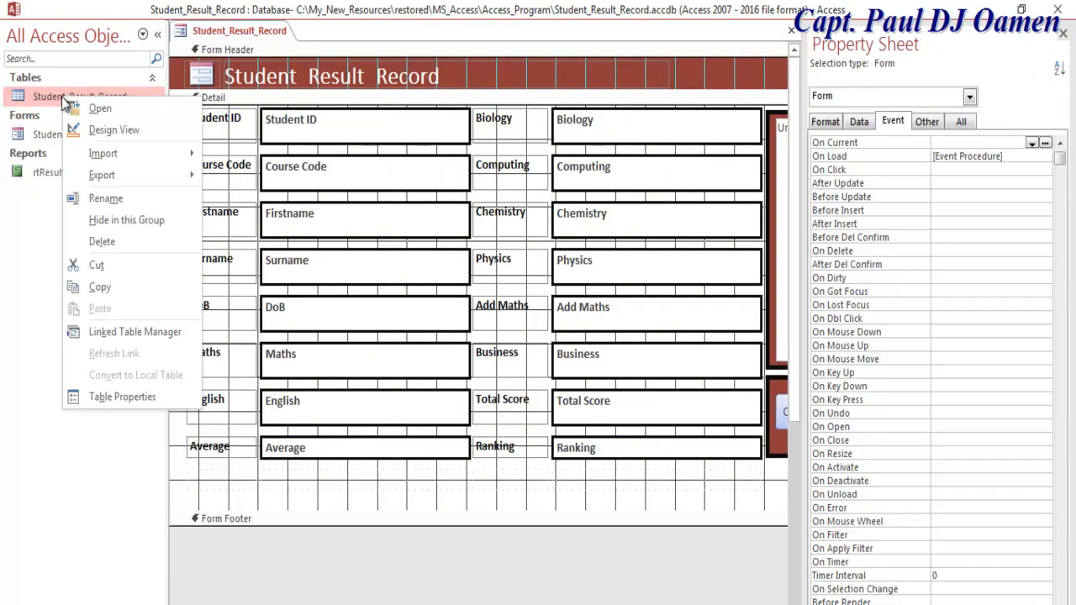
click(112, 131)
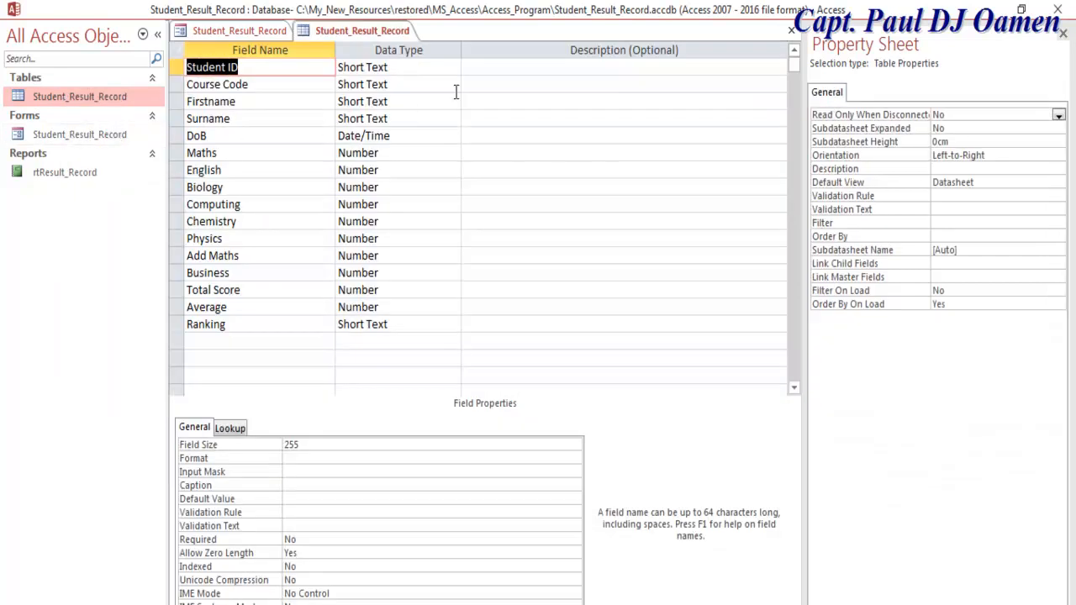
Step: Change the data type of the Maths, English and Biology fields to Large Number
click(390, 154)
click(454, 153)
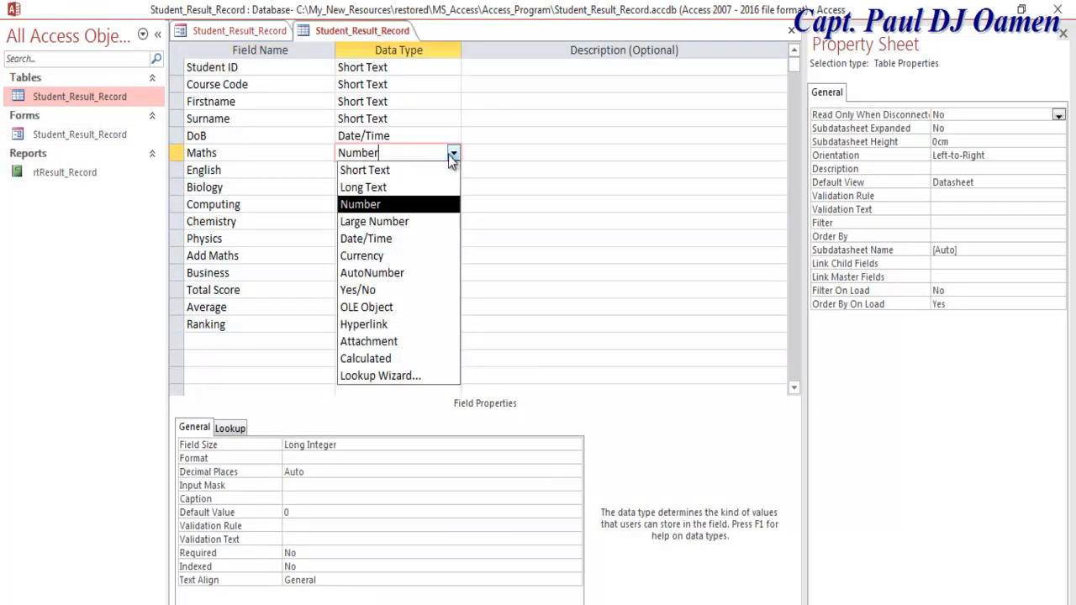
click(392, 223)
click(400, 170)
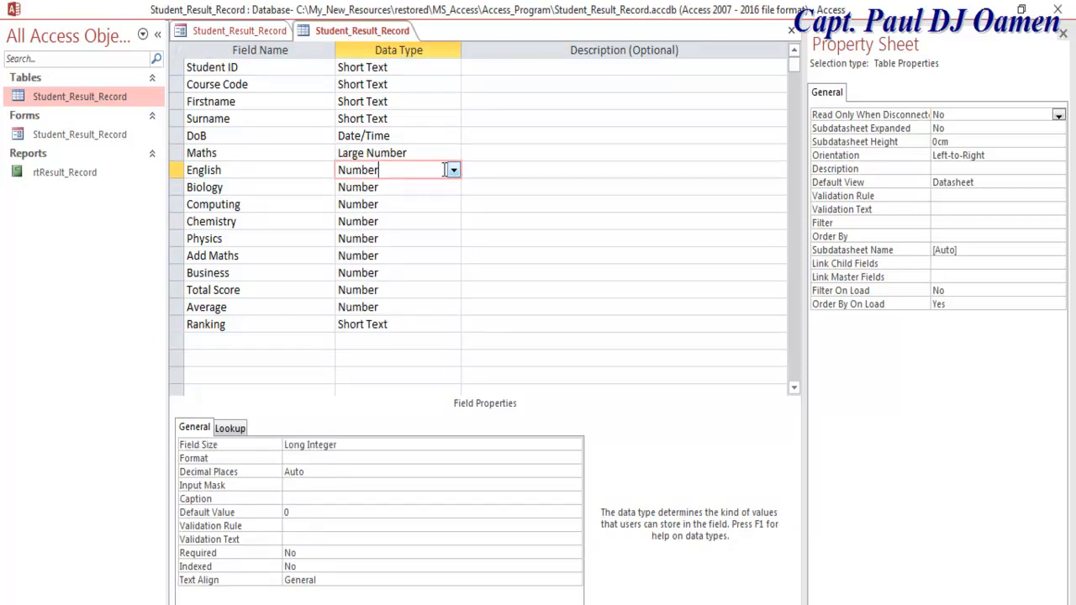
click(452, 170)
click(376, 239)
click(432, 187)
click(453, 187)
click(374, 256)
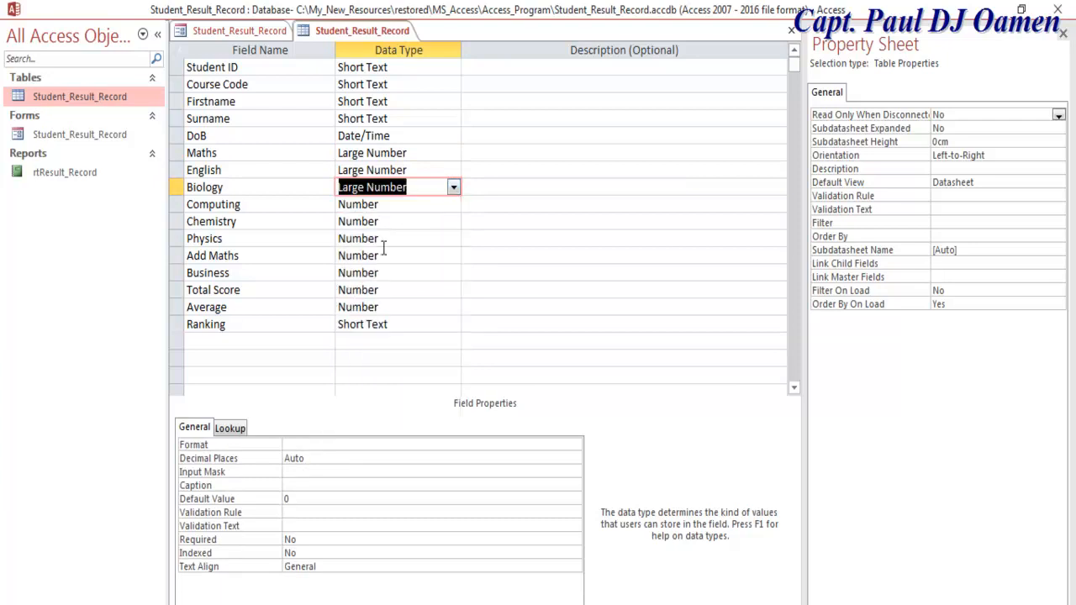
Step: Change the data type of the Computing, Chemistry and Physics fields to Large Number
click(453, 204)
click(453, 205)
click(379, 272)
click(432, 221)
click(453, 221)
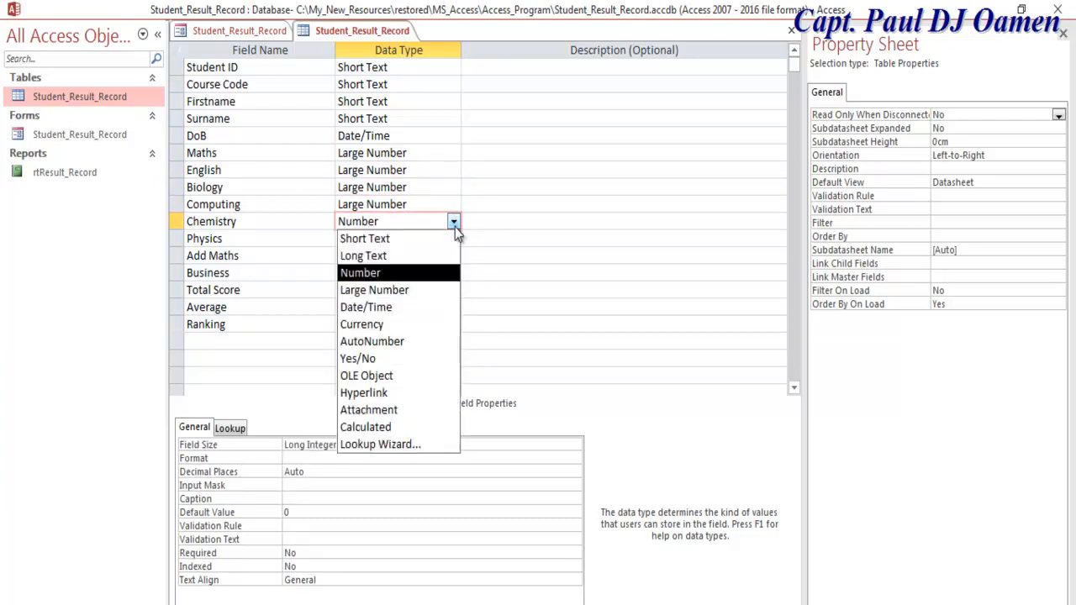
click(379, 290)
click(402, 239)
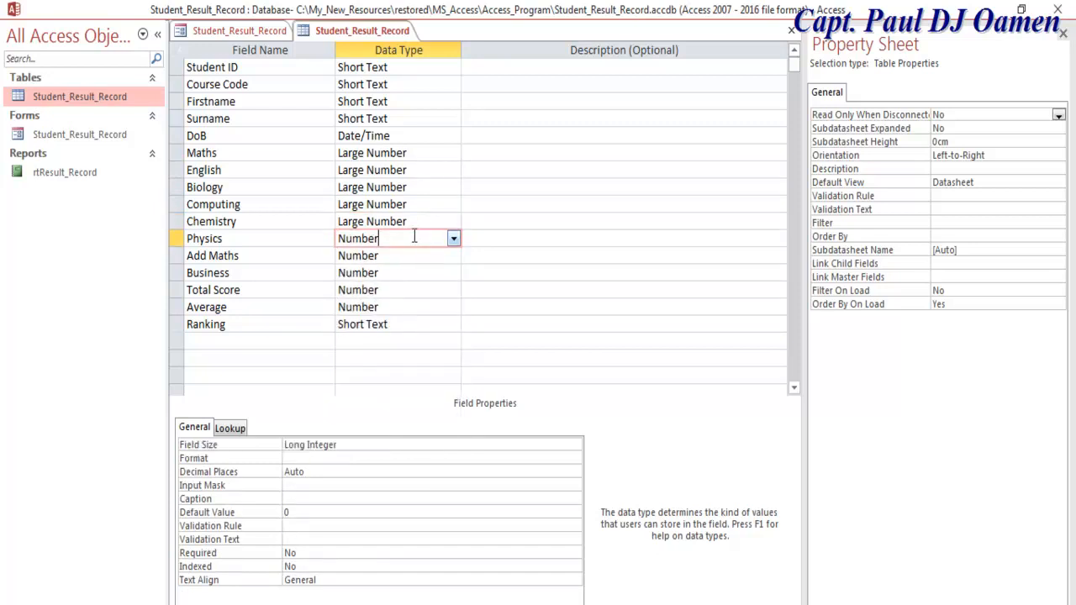
click(453, 239)
click(378, 307)
Step: Change the data type of the Add Maths, Business, Total Score and Average fields to Large Number
click(418, 255)
click(453, 256)
click(405, 325)
click(420, 274)
click(453, 274)
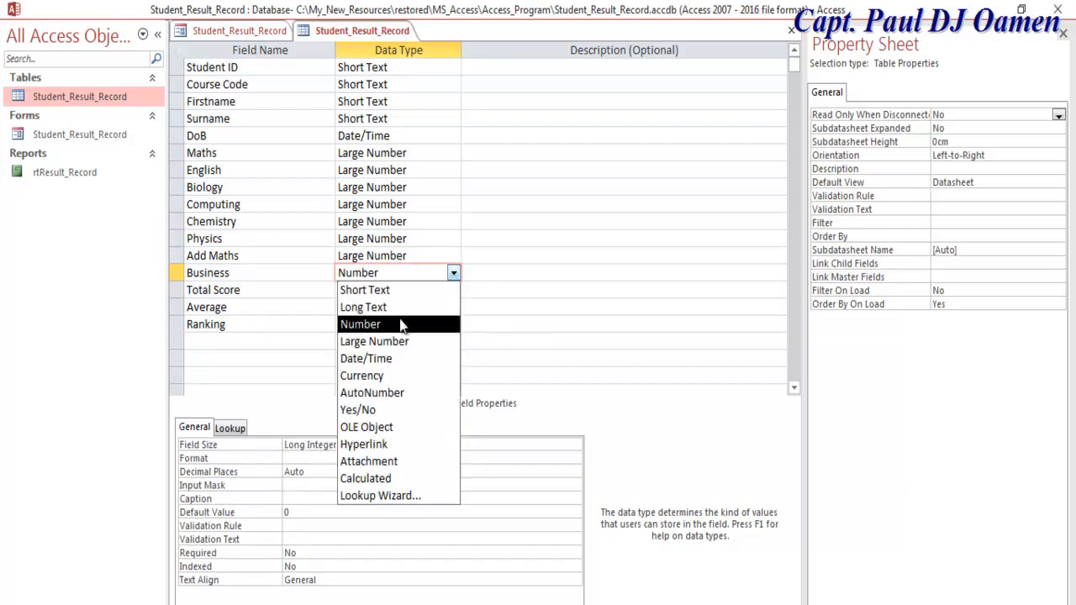
click(391, 340)
click(453, 290)
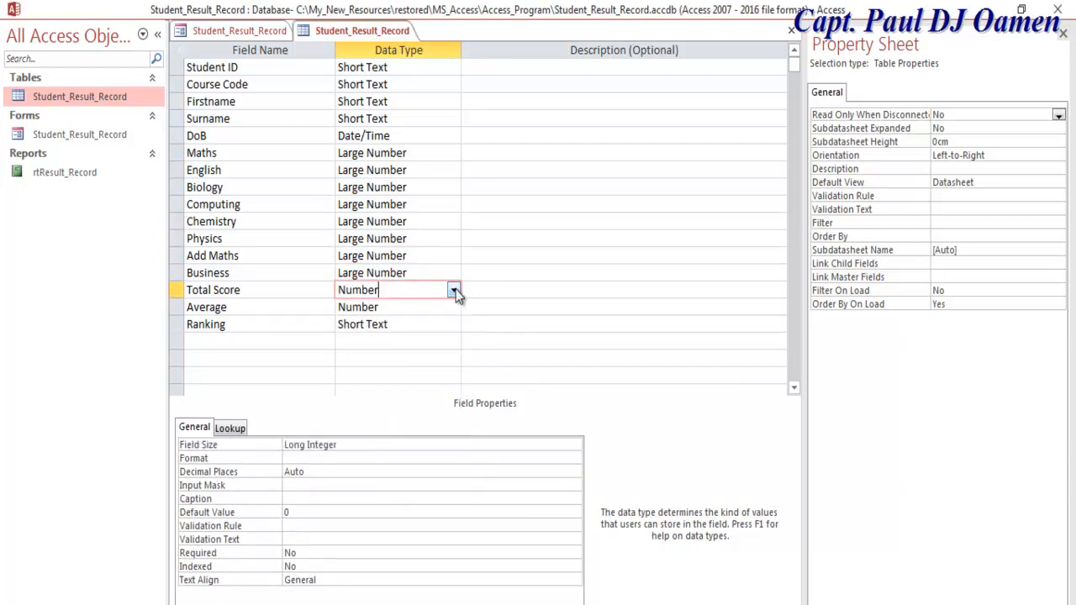
click(453, 290)
click(389, 365)
click(425, 307)
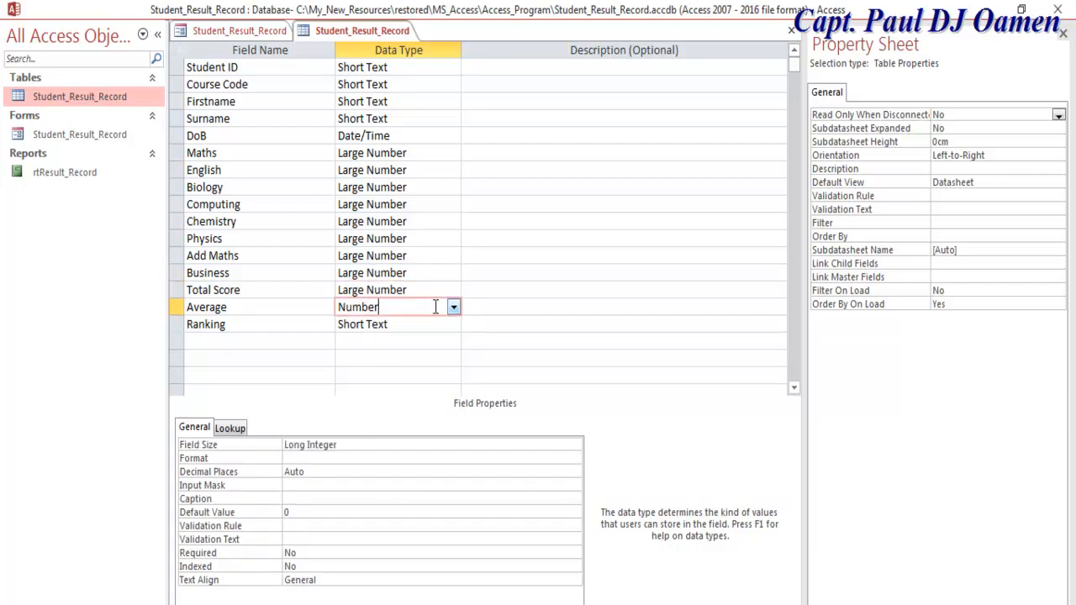
click(453, 309)
click(379, 375)
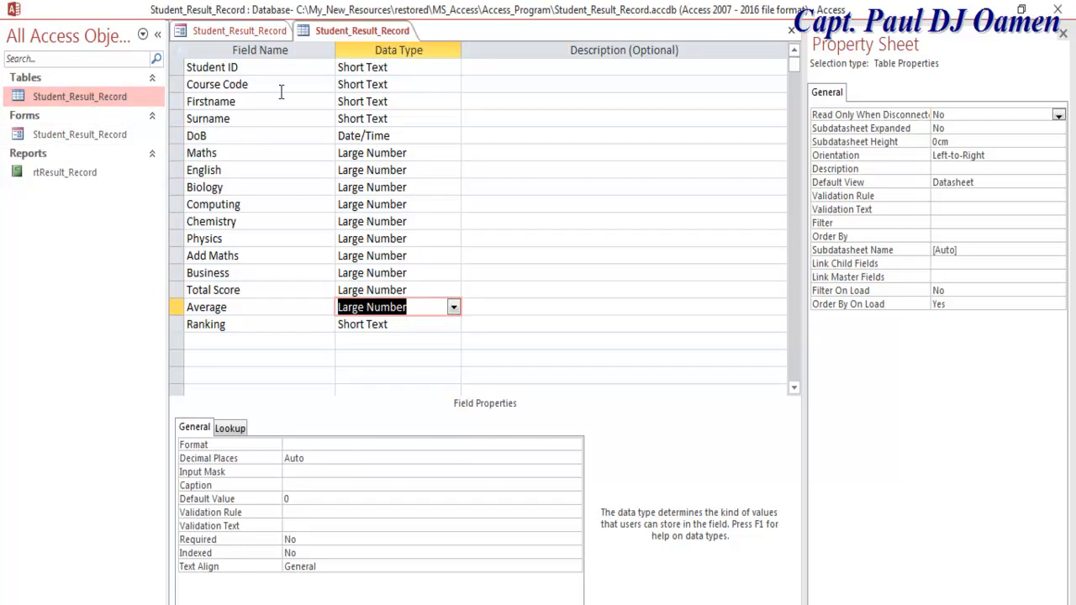
Step: Close the table saving its design with the Large Number data types accepted, and display the form in Form View
click(244, 32)
click(362, 32)
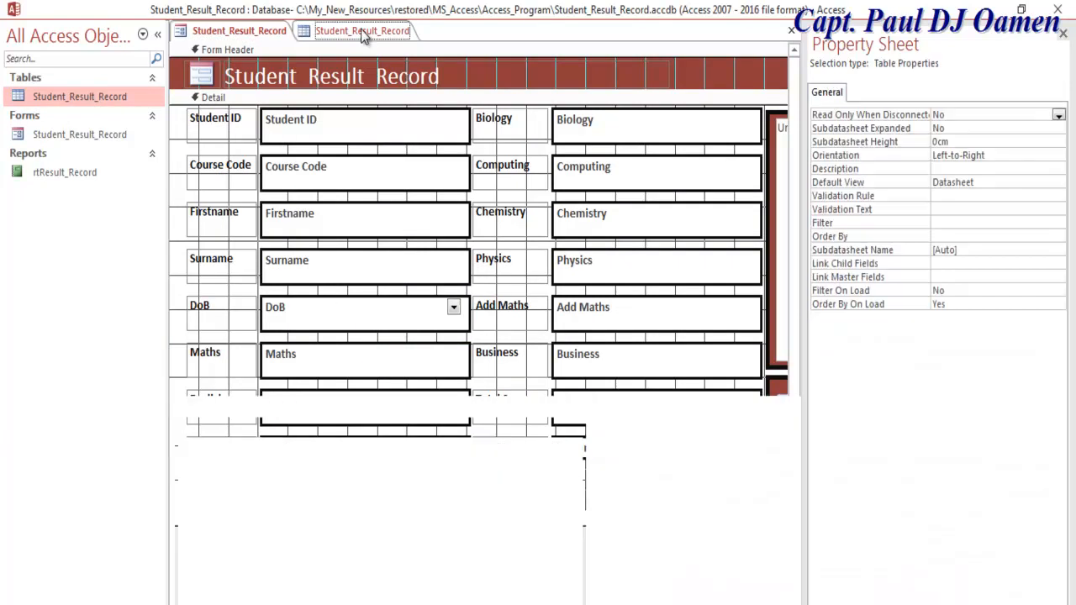
click(792, 32)
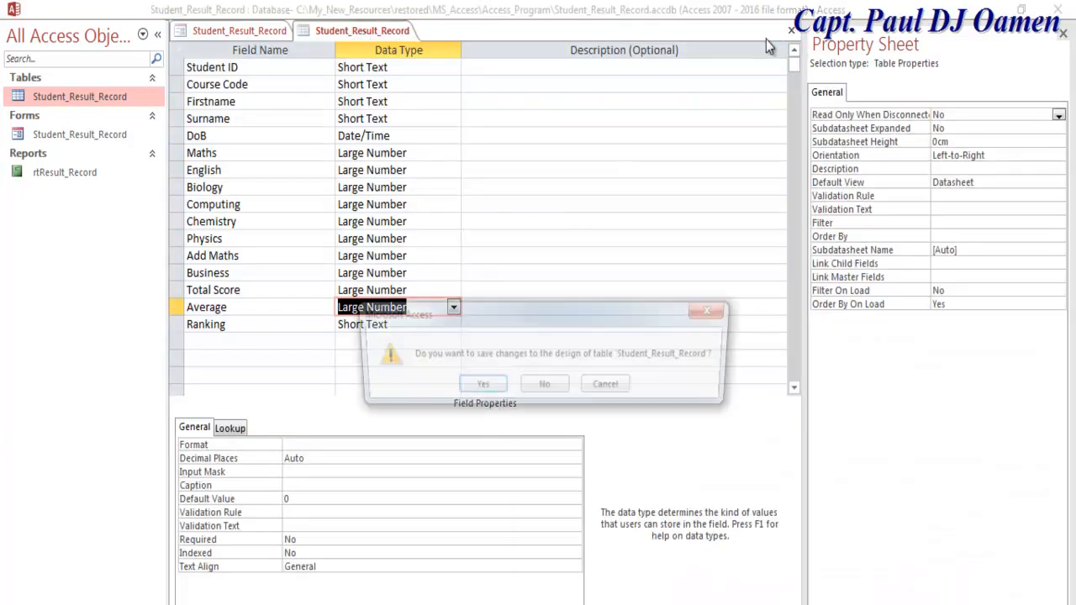
click(479, 387)
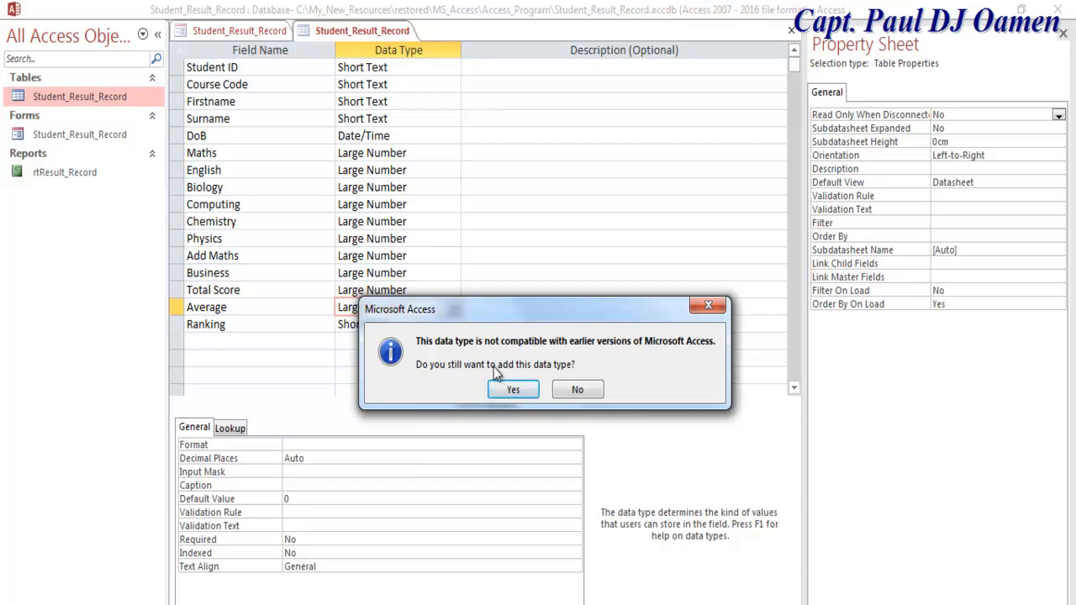
click(514, 389)
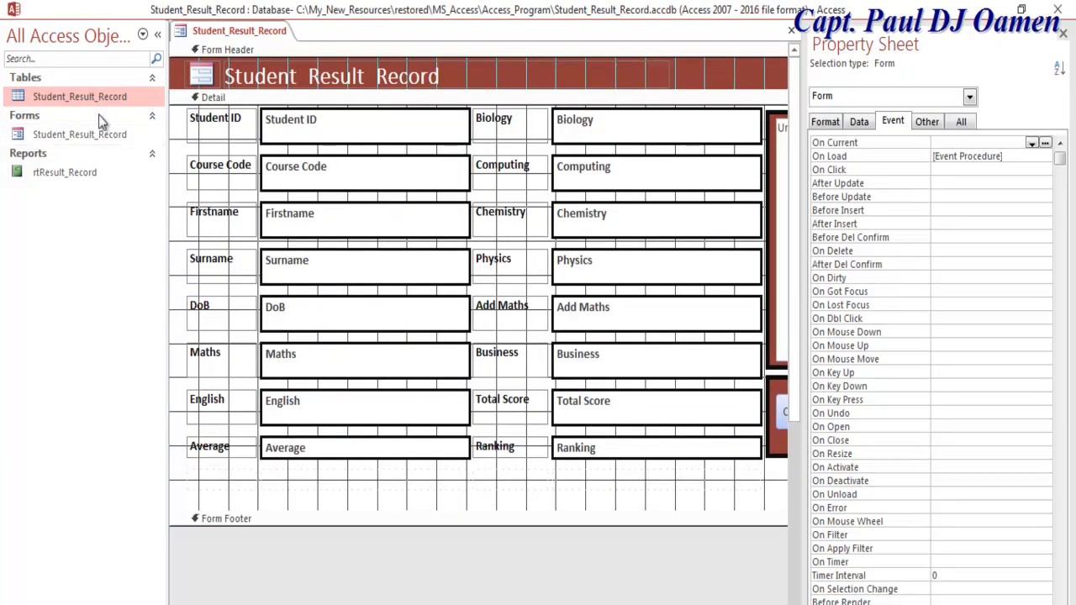
right_click(181, 32)
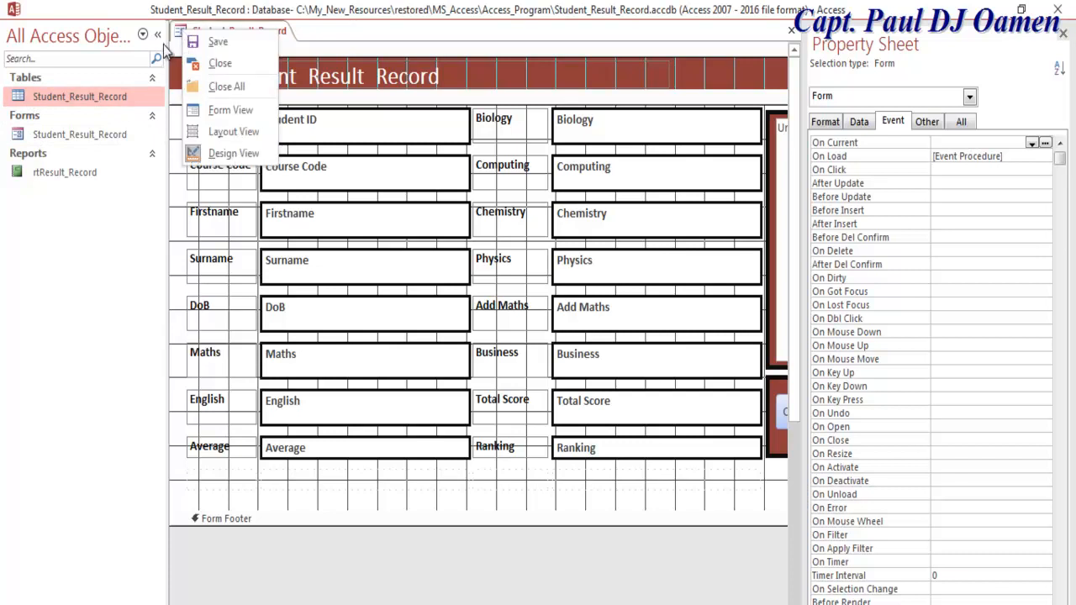
click(157, 34)
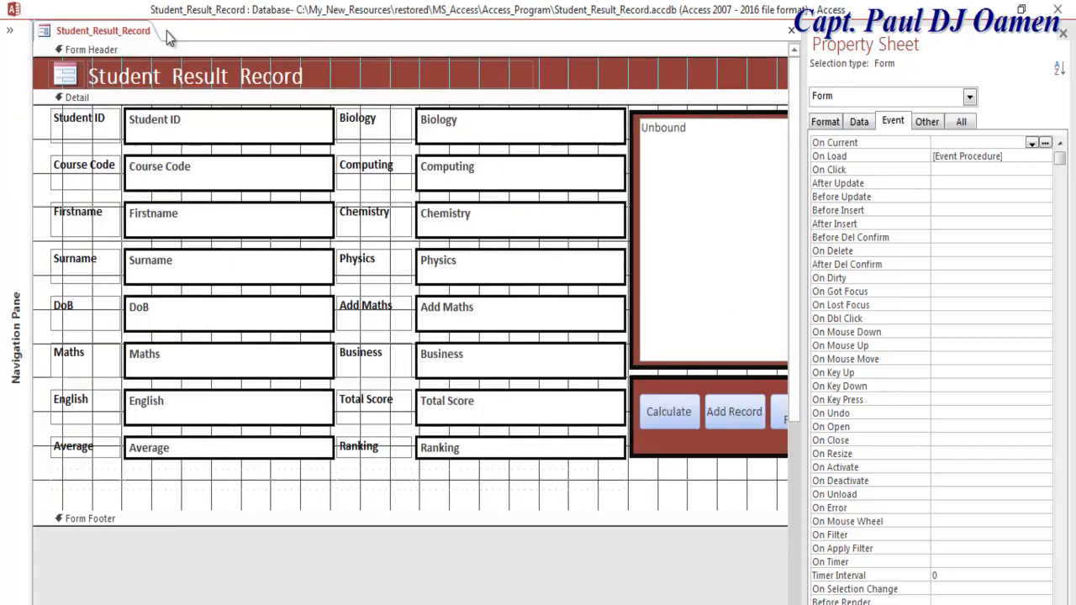
right_click(44, 32)
click(84, 110)
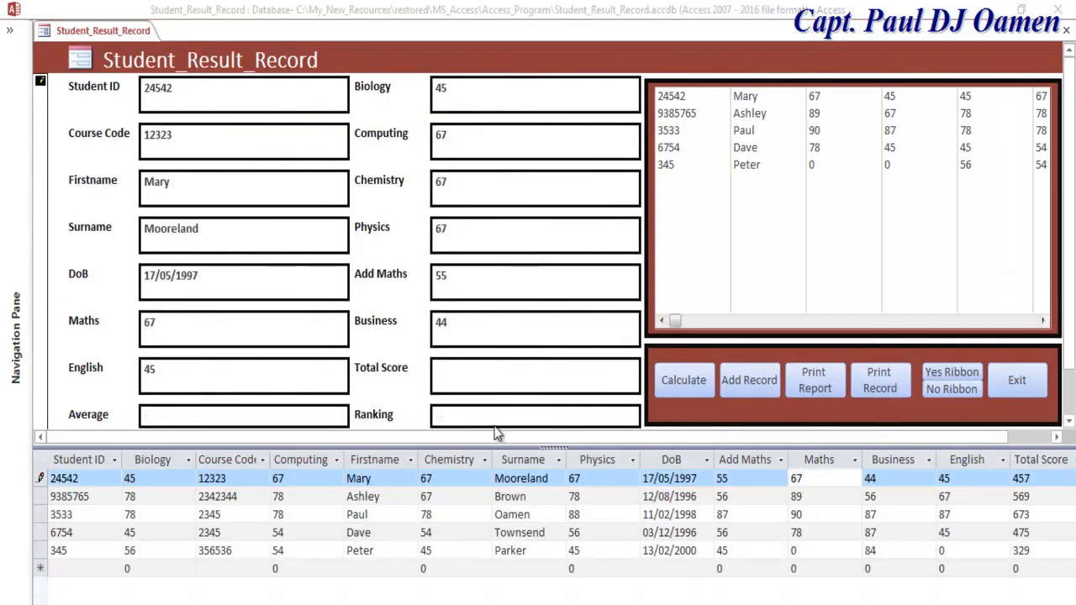
Step: Set the first student record's Maths score to 78 and calculate the result
click(172, 321)
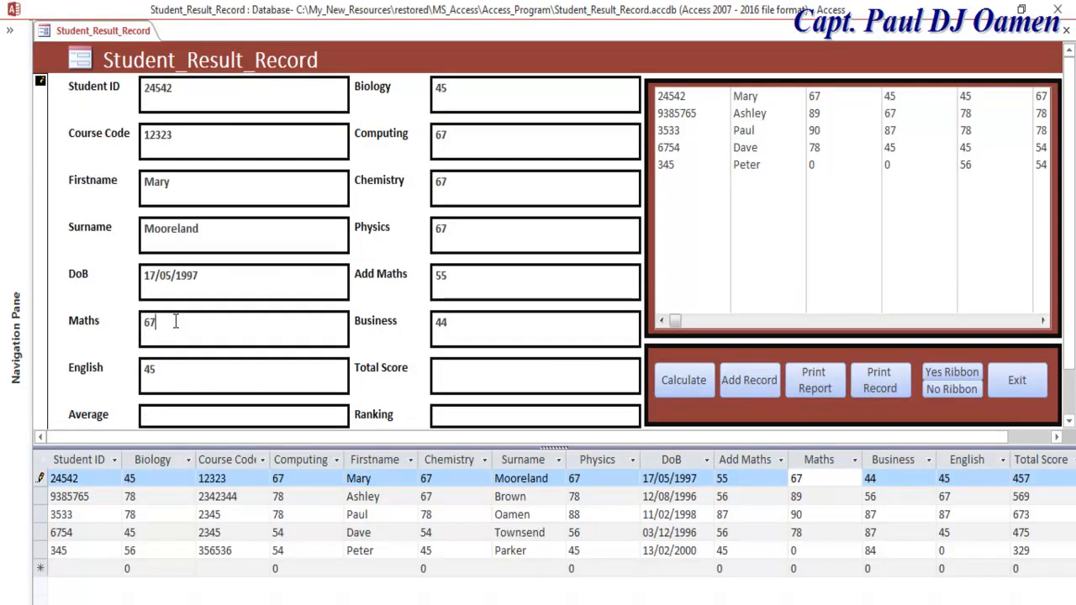
key(BackSpace)
key(BackSpace)
key(BackSpace)
click(675, 384)
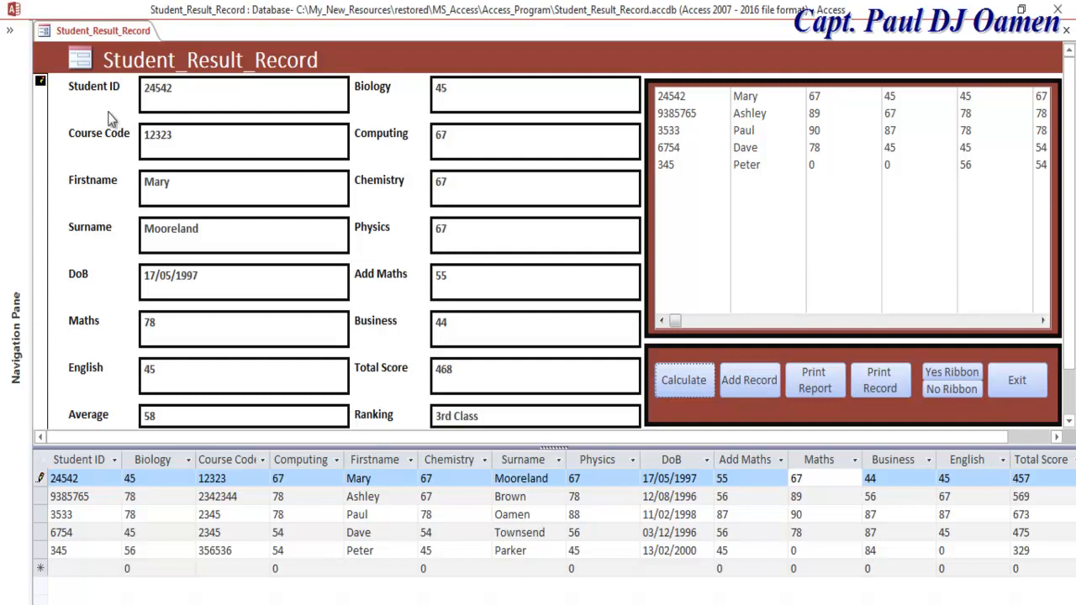
Step: Return the form to Design View and open the Calculate button's click event code
right_click(52, 34)
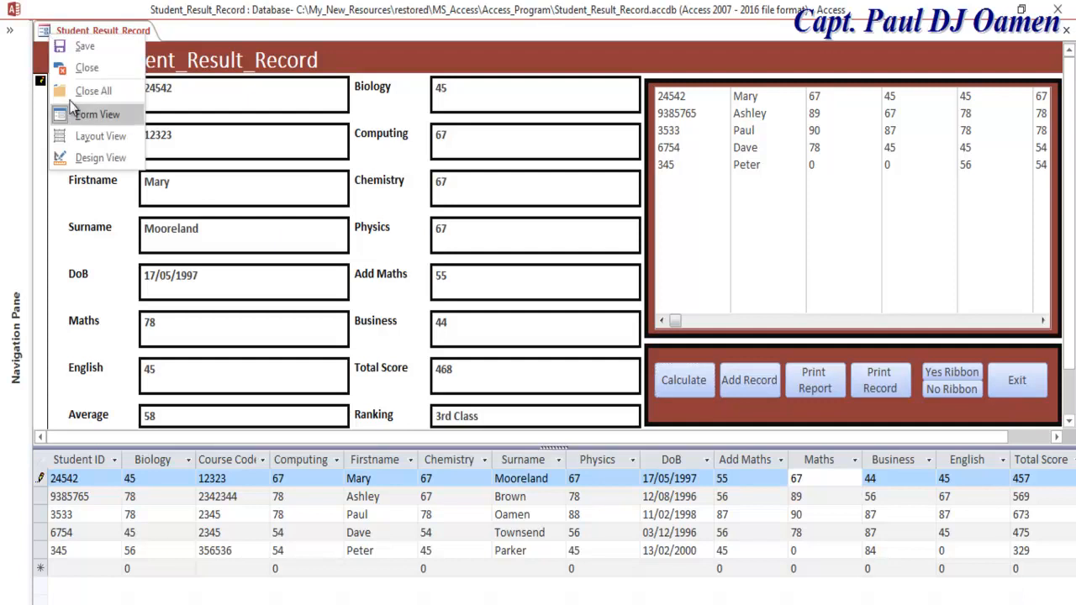
click(88, 156)
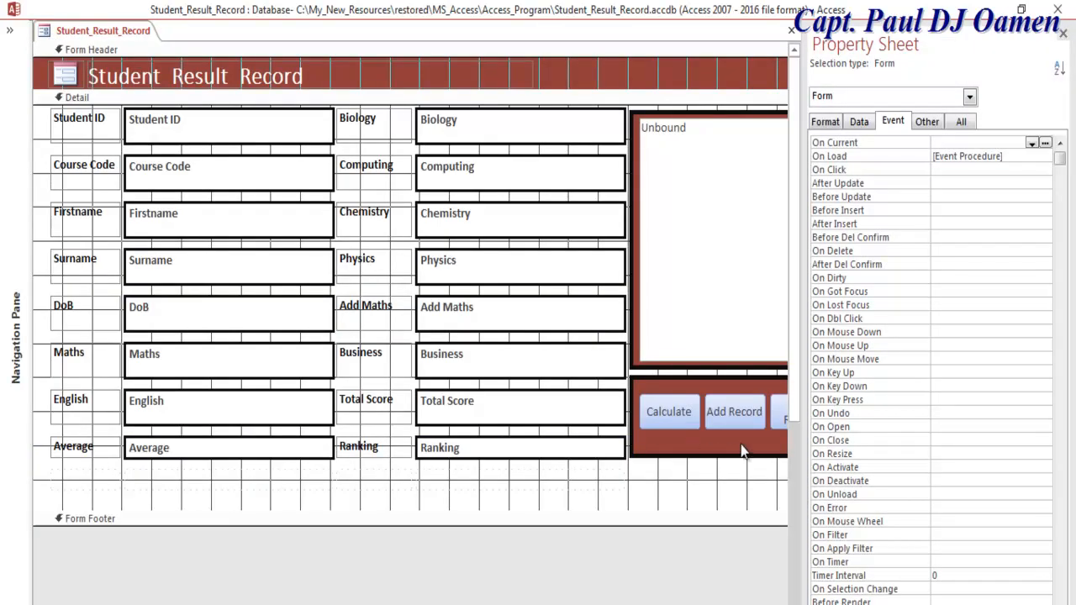
click(675, 428)
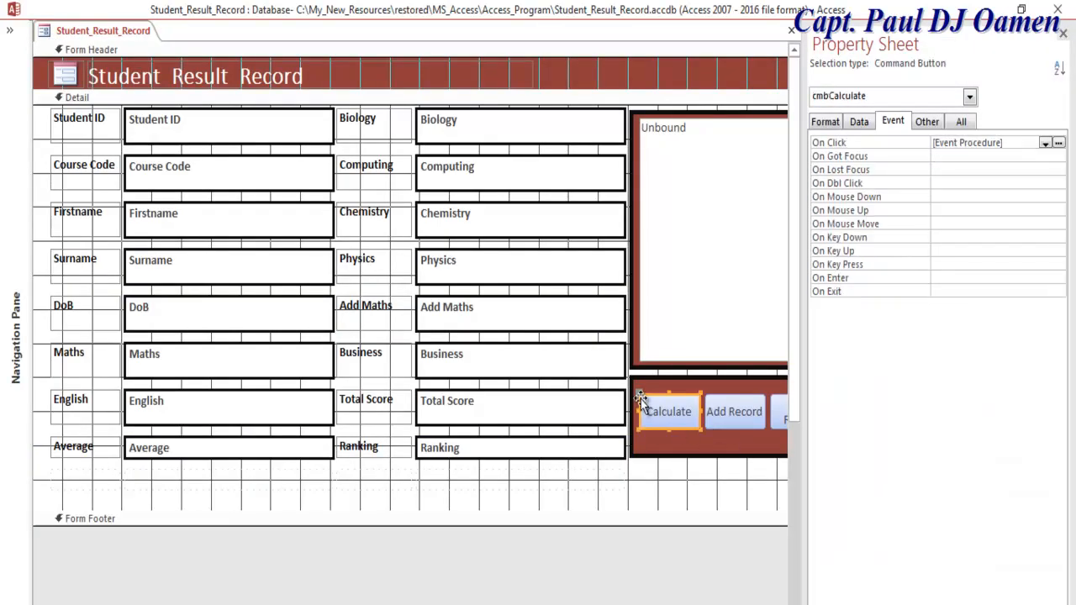
right_click(650, 395)
click(664, 114)
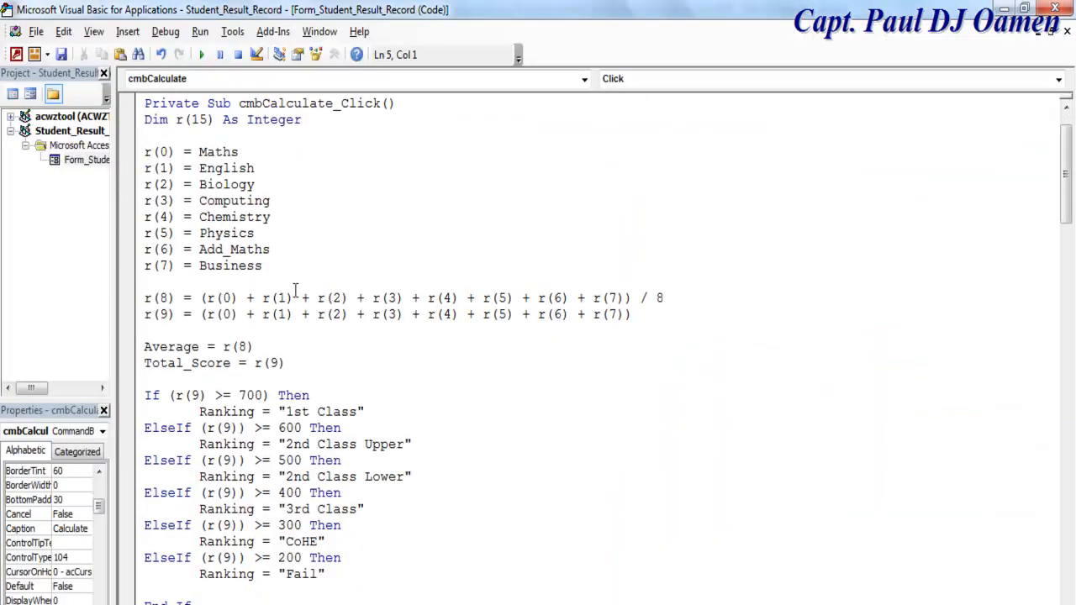
Step: Duplicate the "If Maths > 100 Then" validation block directly below the original, separated by a blank line, in cmbCalculate_Click
drag(1063, 208, 1057, 293)
drag(144, 218, 195, 313)
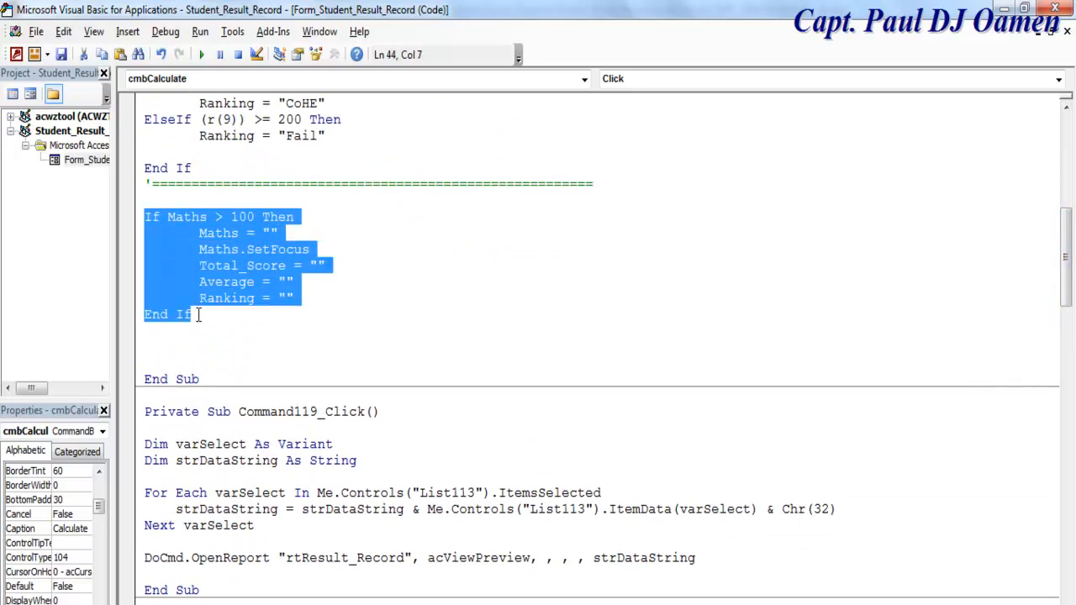
click(203, 315)
key(Return)
key(Return)
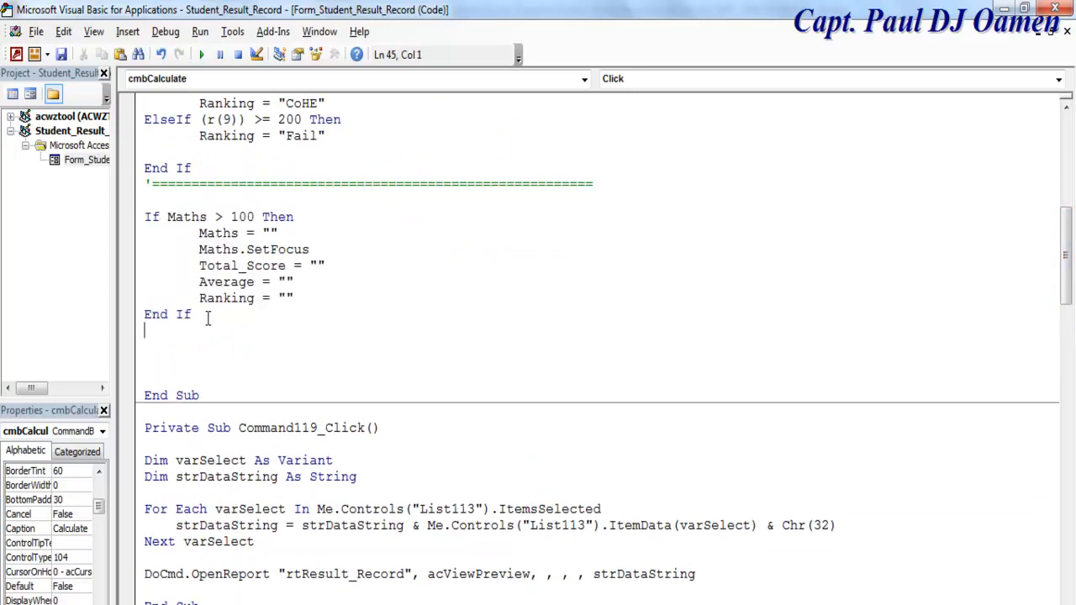
text(If Maths > 100 Then        Maths = ""        Maths.SetFocus        Total_Score = ""        Average = ""        Ranking = "" End If)
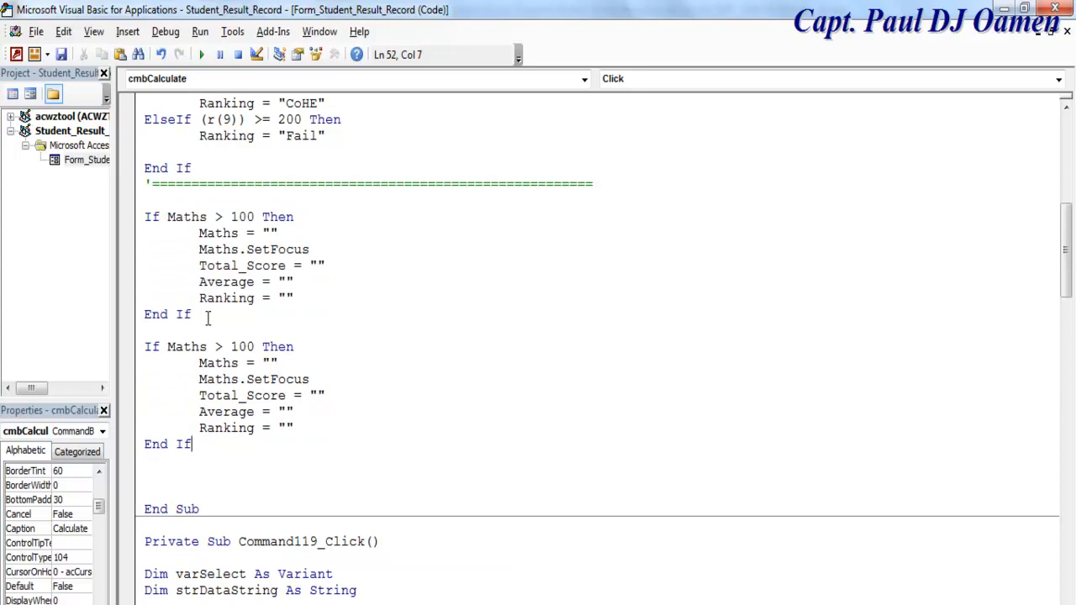
Step: Change the copied validation block to check English, replacing Maths in its condition, clearing line and SetFocus line
drag(206, 347, 171, 357)
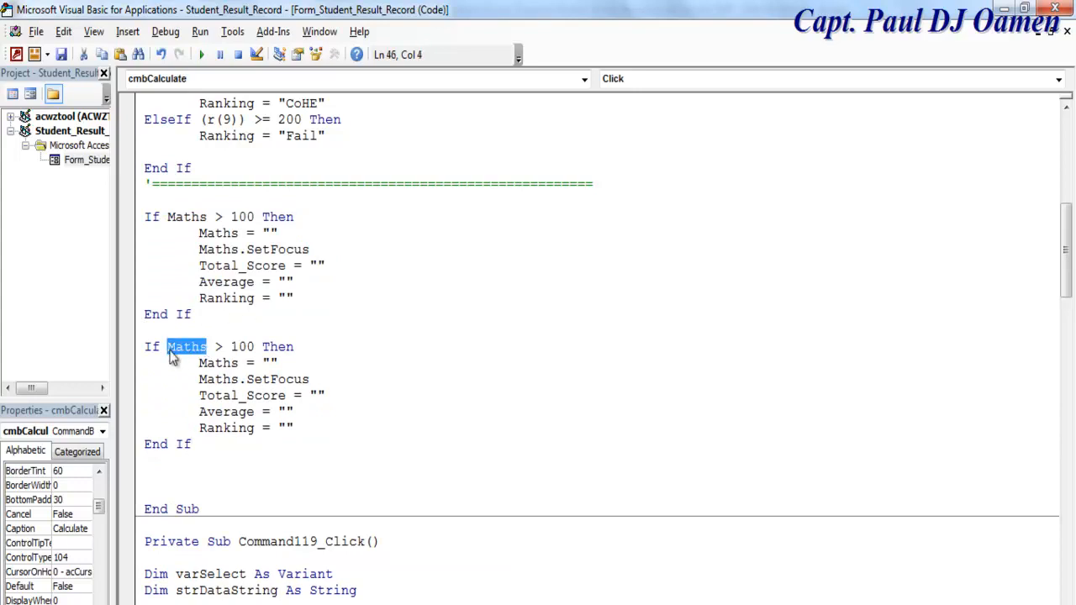
text(Englis)
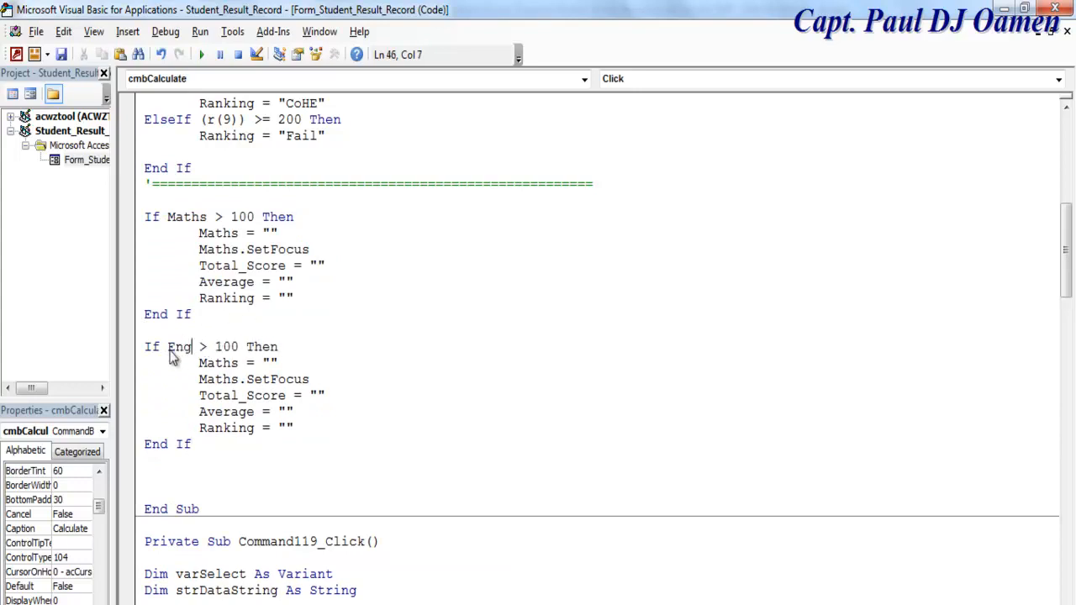
text(h)
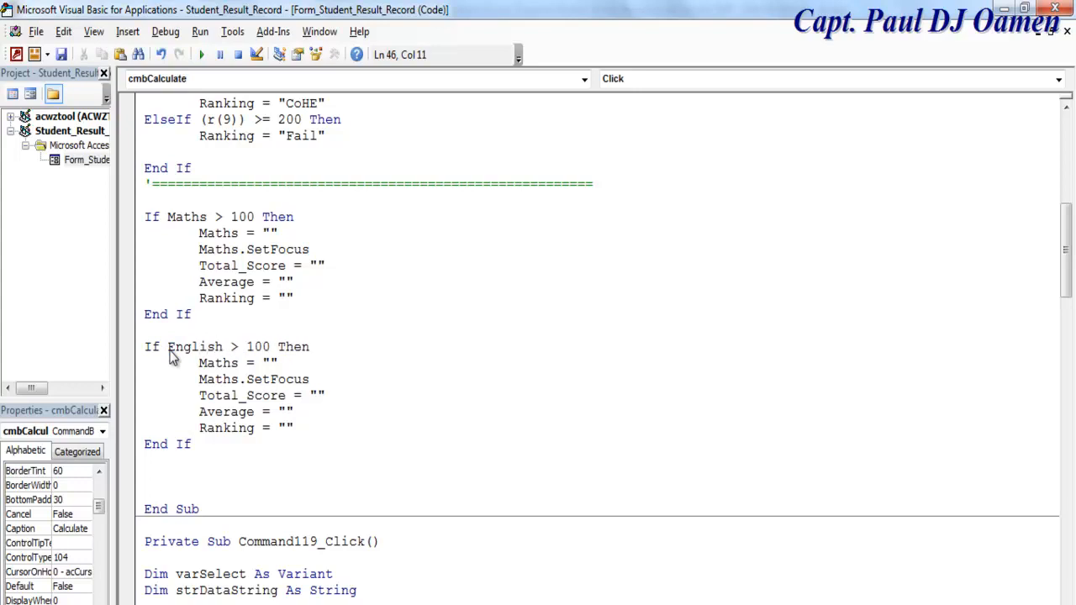
drag(223, 348, 169, 355)
key(ctrl+c)
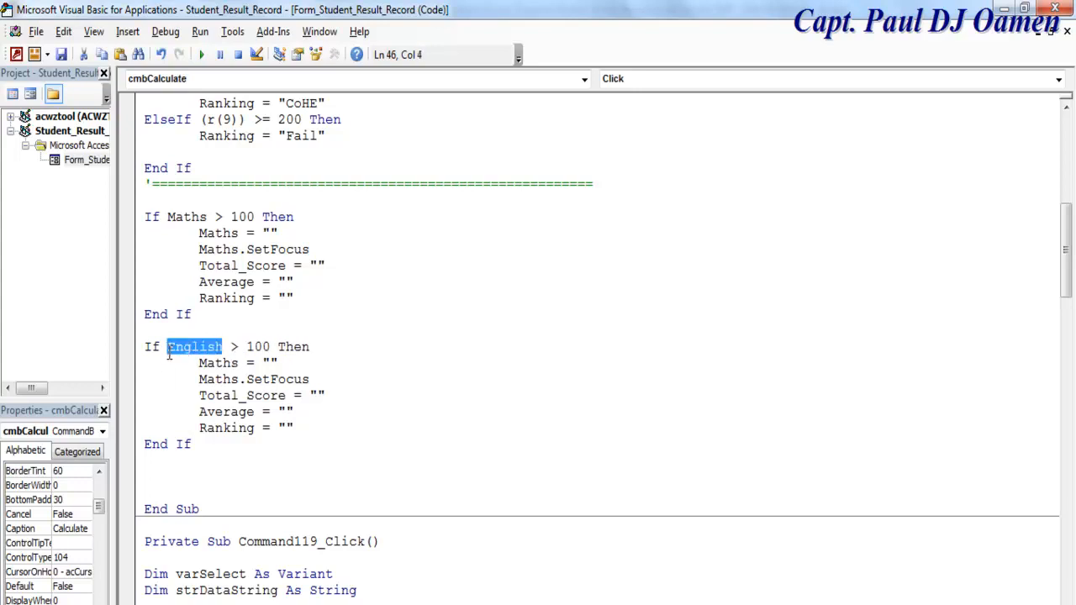
drag(239, 364, 199, 379)
key(ctrl+v)
key(ctrl+v)
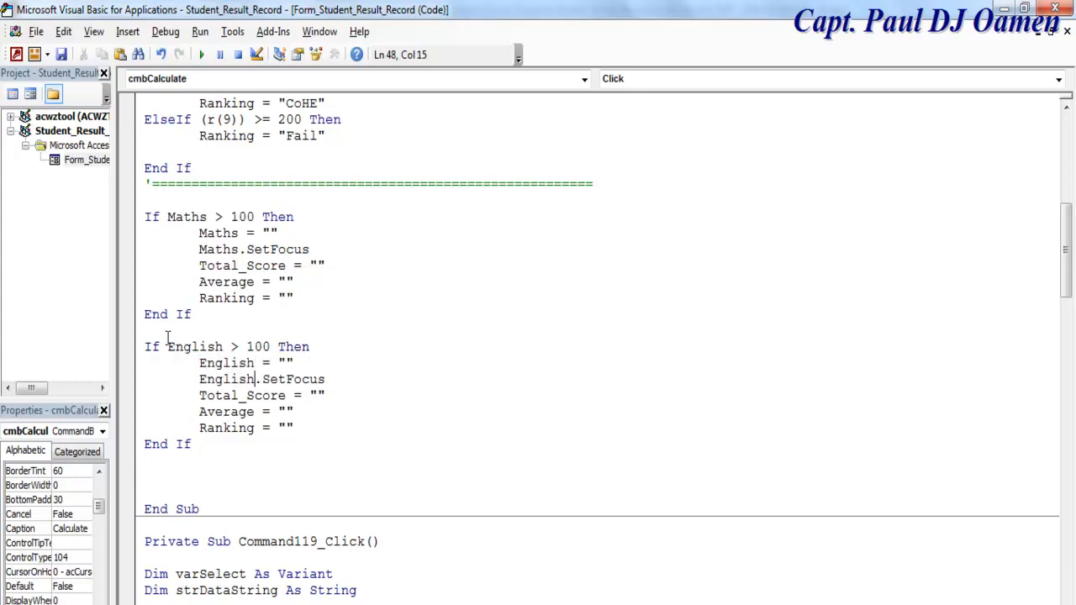
Step: Duplicate the "If English > 100 Then" block directly below itself, separated by a blank line
drag(146, 346, 198, 444)
key(ctrl+c)
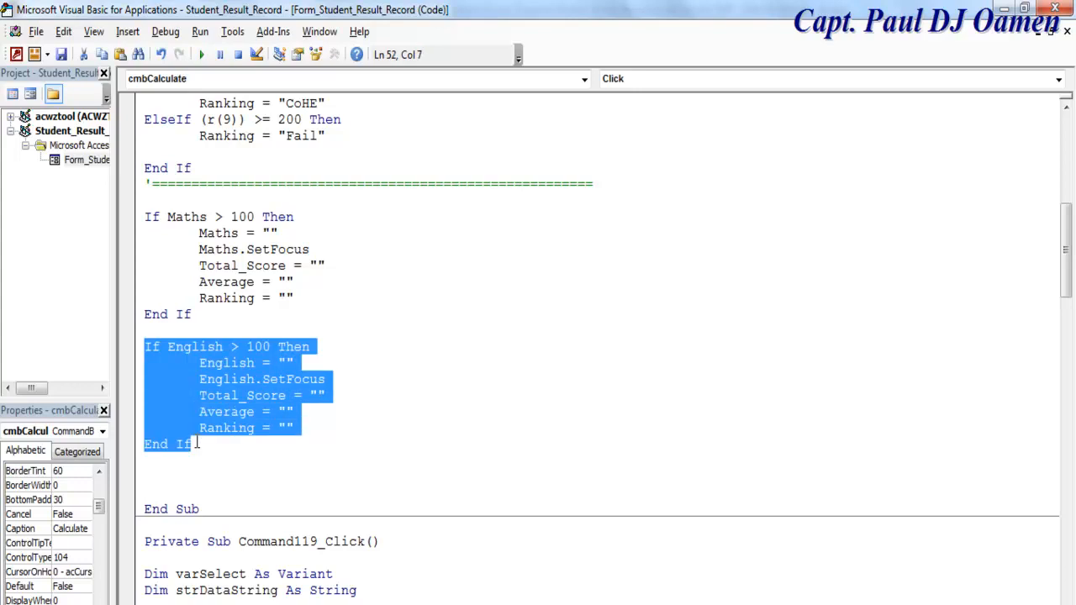
click(206, 443)
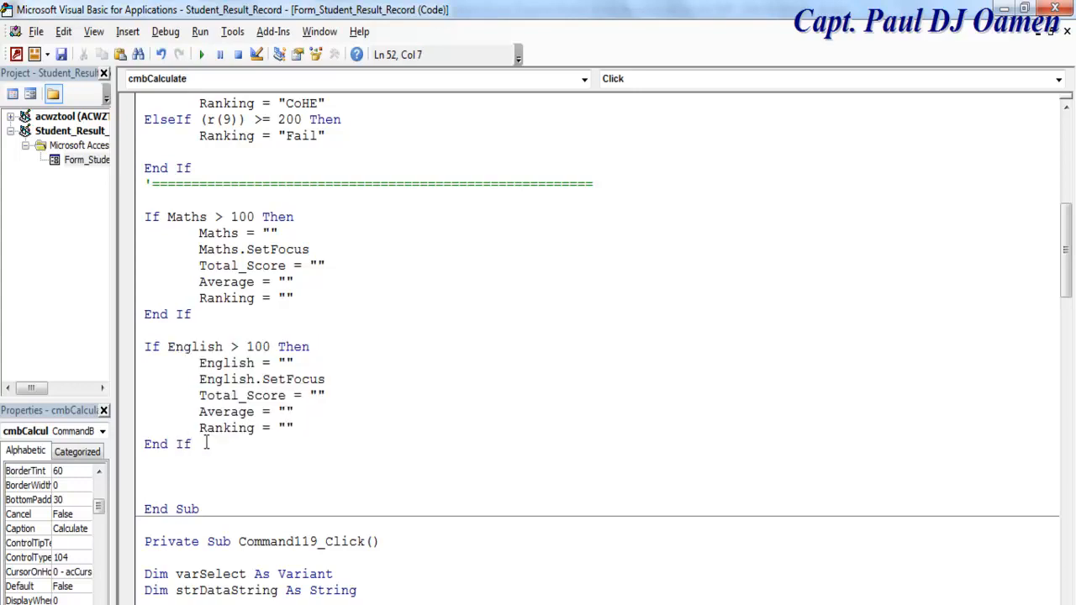
key(Return)
key(Return)
key(ctrl+v)
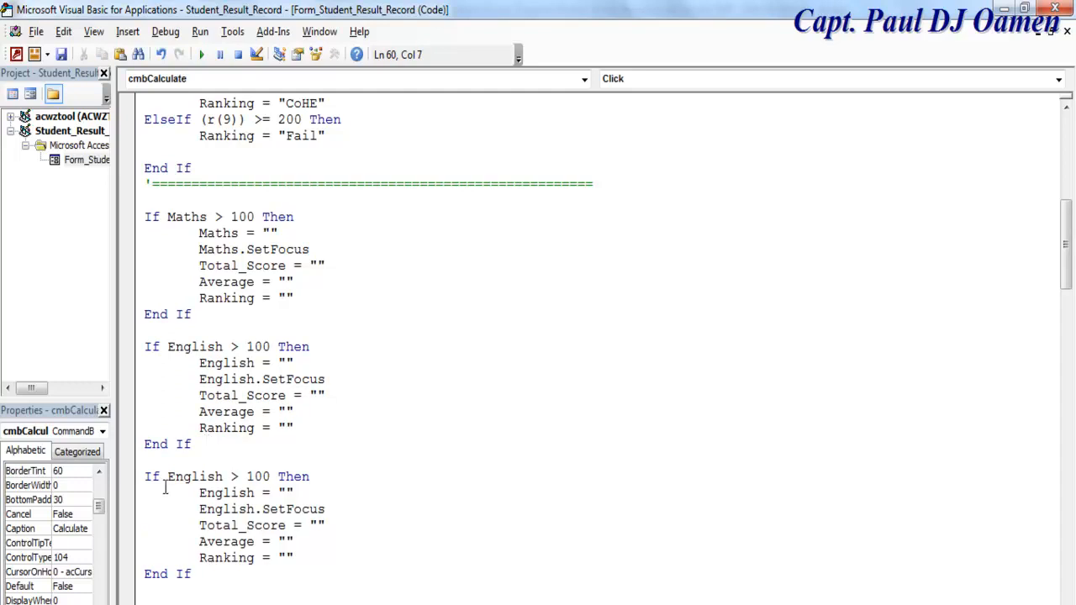
Step: Change the newest validation block to check Biology, replacing English in its condition, clearing line and SetFocus line
drag(228, 475, 168, 477)
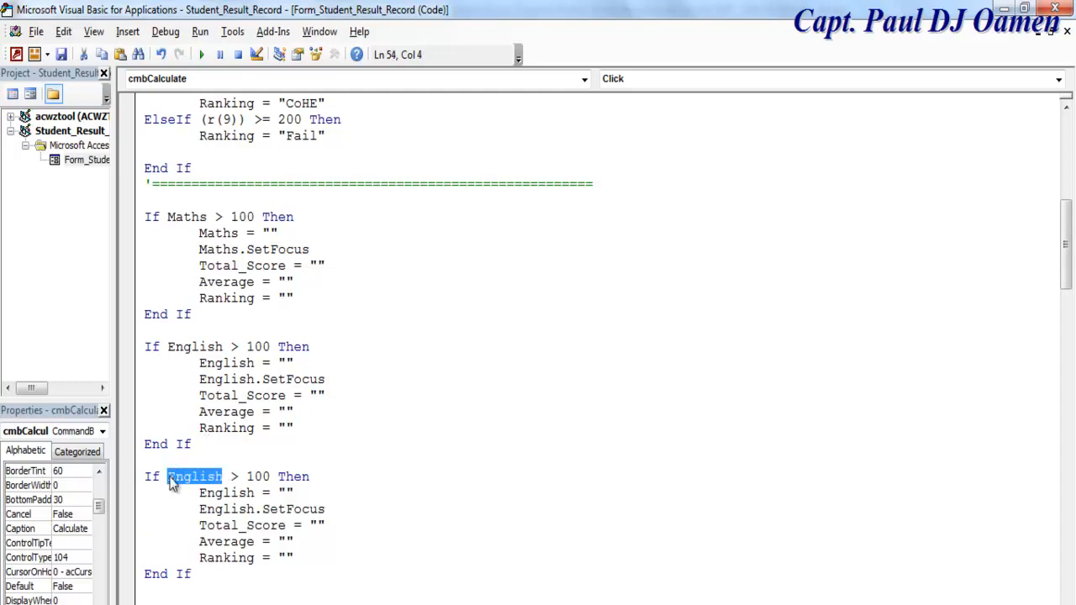
text(Biolo)
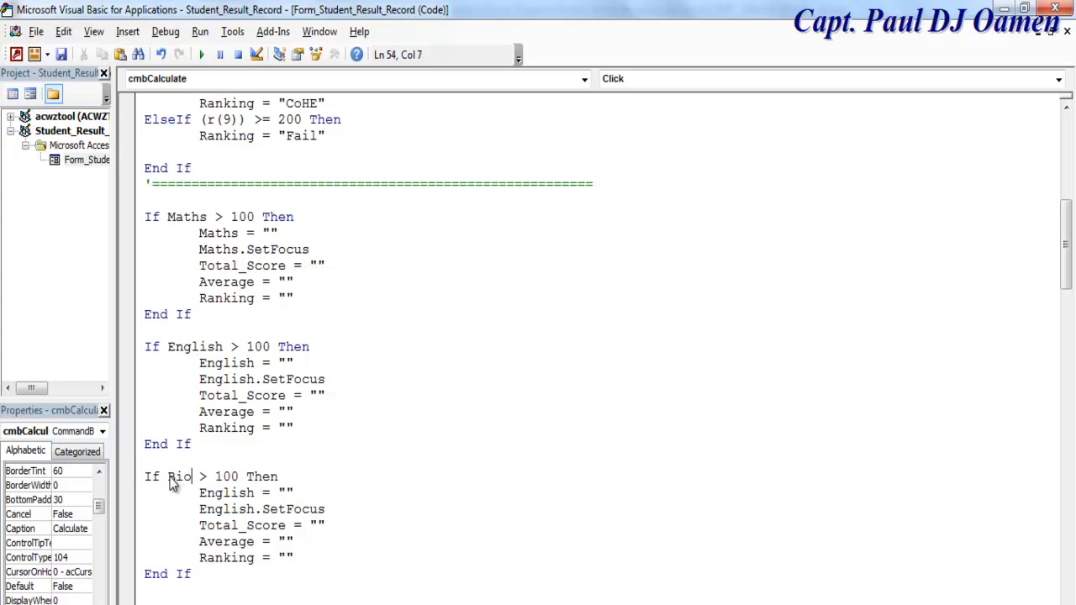
text(gy)
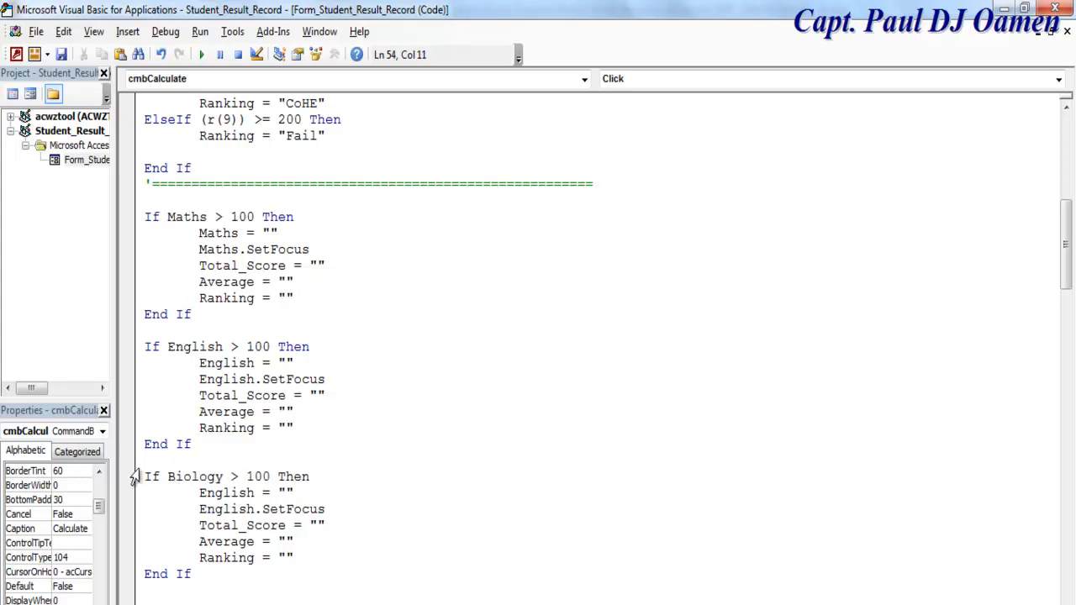
drag(225, 476, 170, 485)
key(ctrl+c)
drag(255, 494, 198, 509)
key(ctrl+v)
key(ctrl+v)
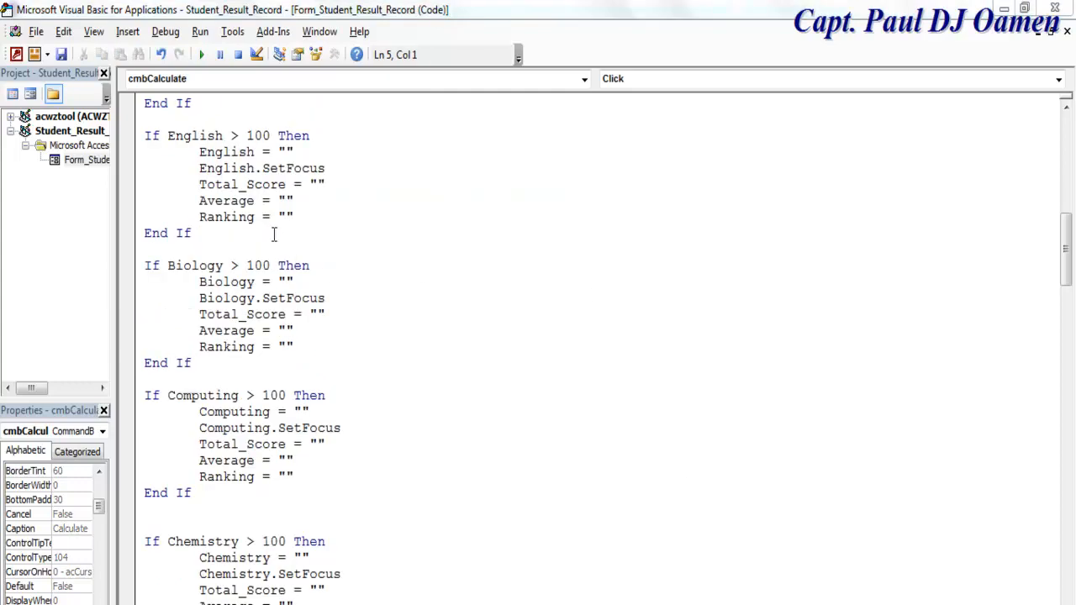
Step: Examine the over-100 validation blocks for all subjects and the data type declared for the r(15) array in cmbCalculate_Click
drag(148, 142, 180, 235)
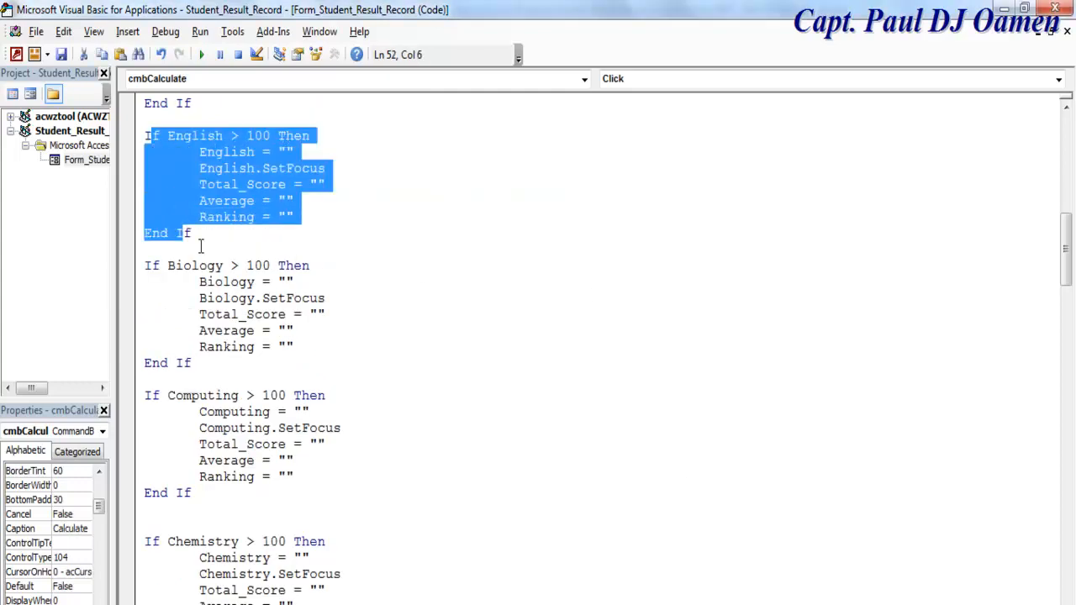
click(271, 284)
drag(144, 266, 208, 369)
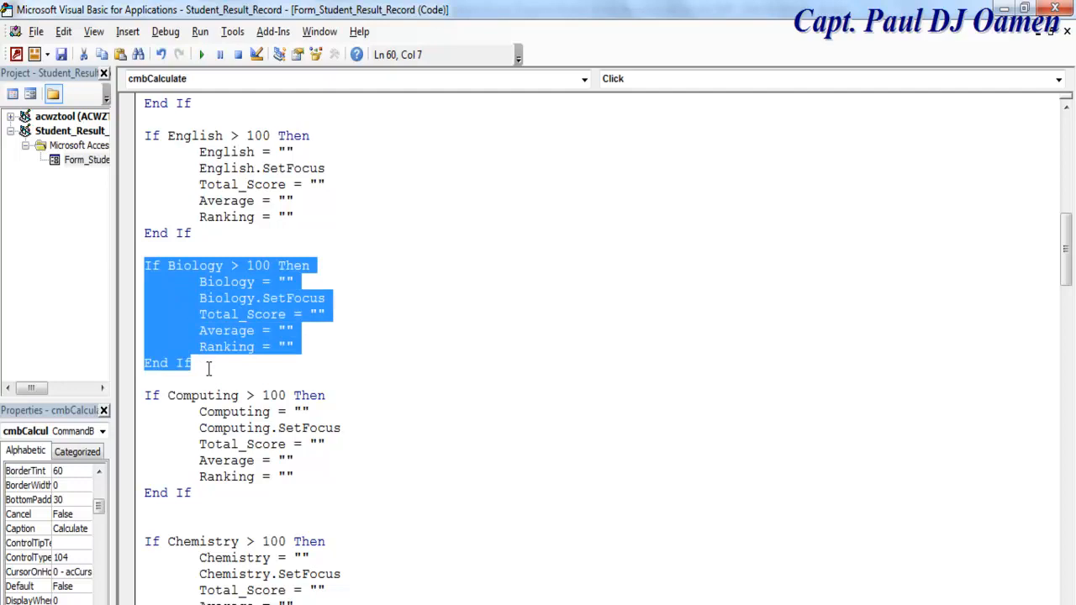
drag(145, 397, 213, 477)
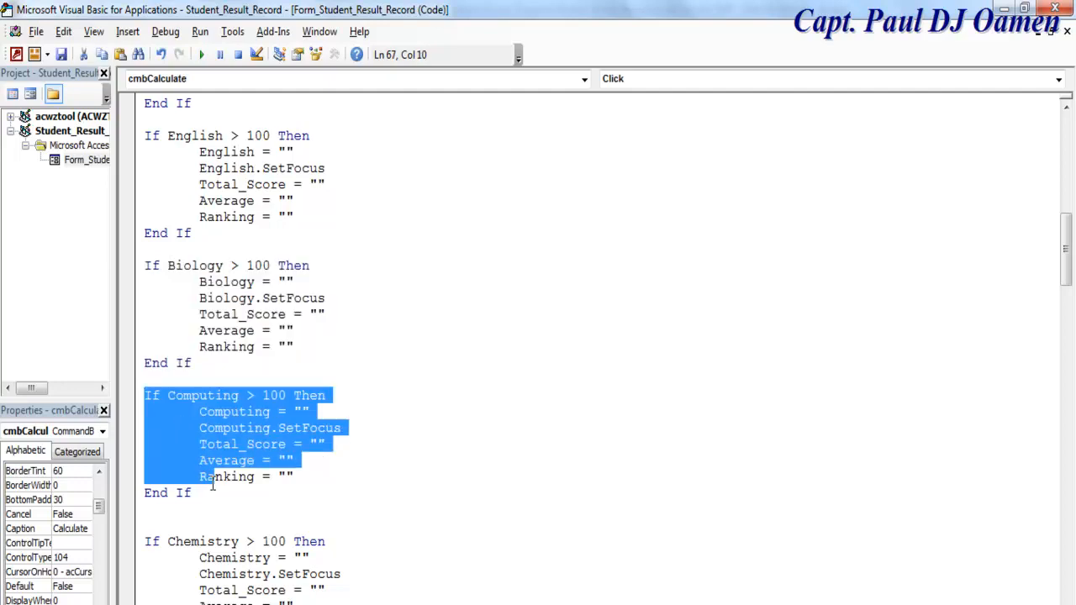
drag(1065, 250, 1070, 332)
click(791, 301)
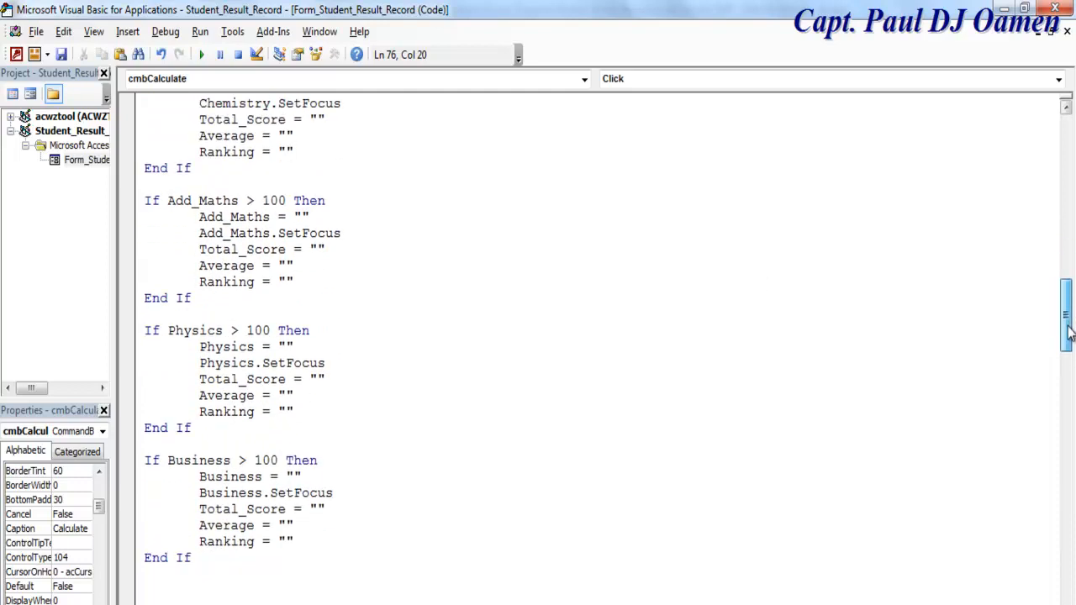
drag(1070, 332, 1071, 168)
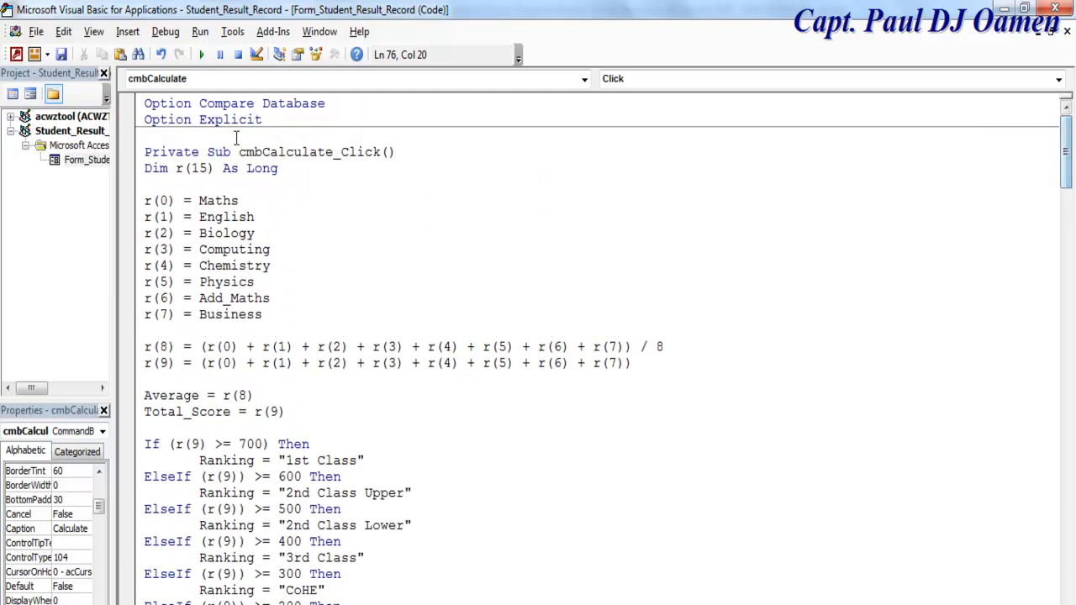
drag(295, 168, 251, 172)
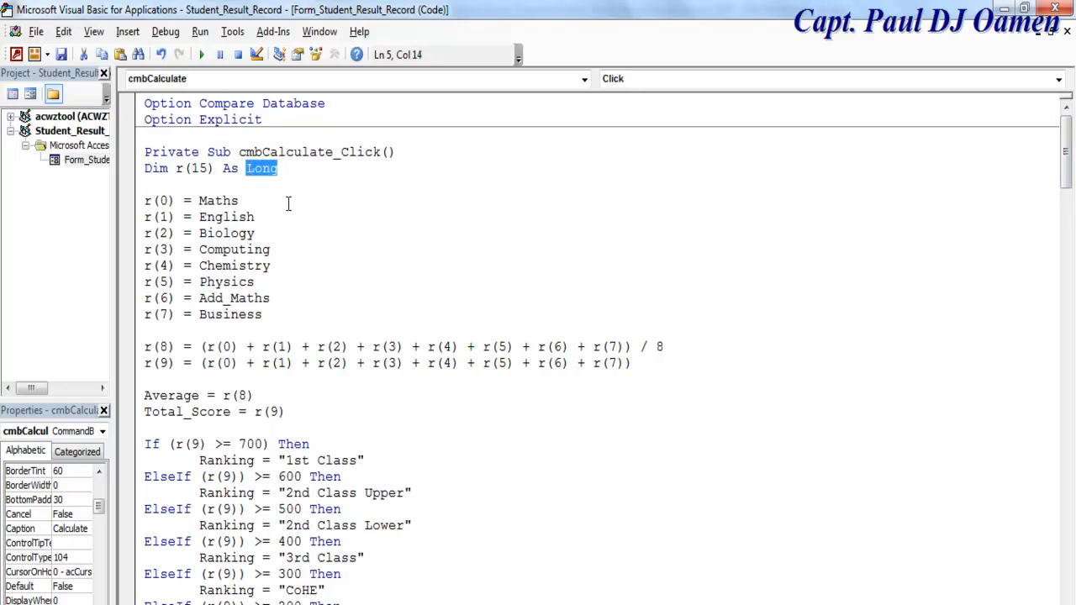
click(287, 202)
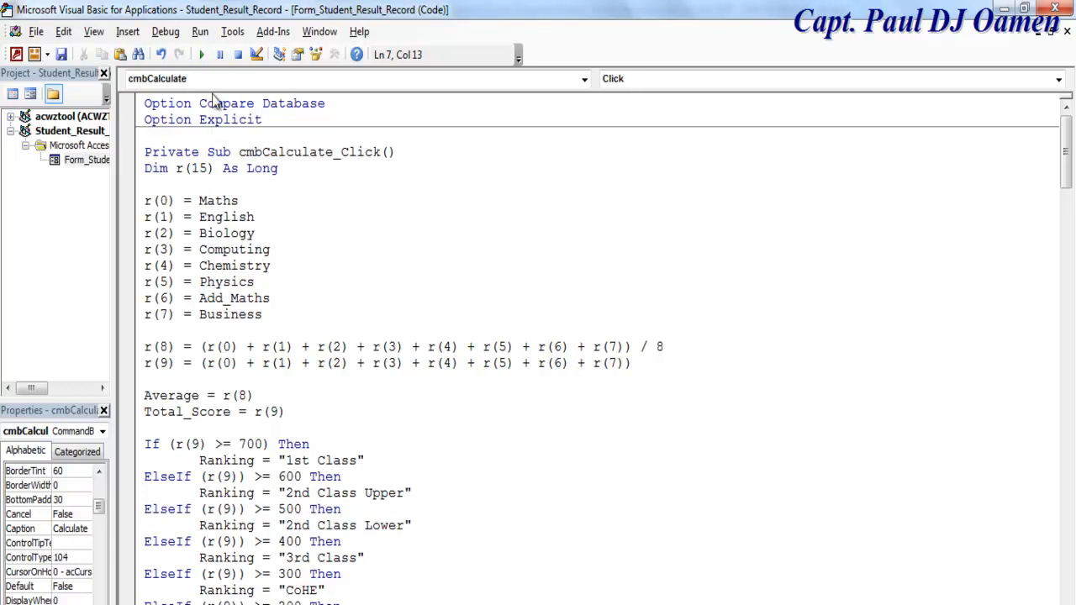
Step: Dismiss the Macros dialog, return to Access and display the Student_Result_Record form in Form View
click(200, 54)
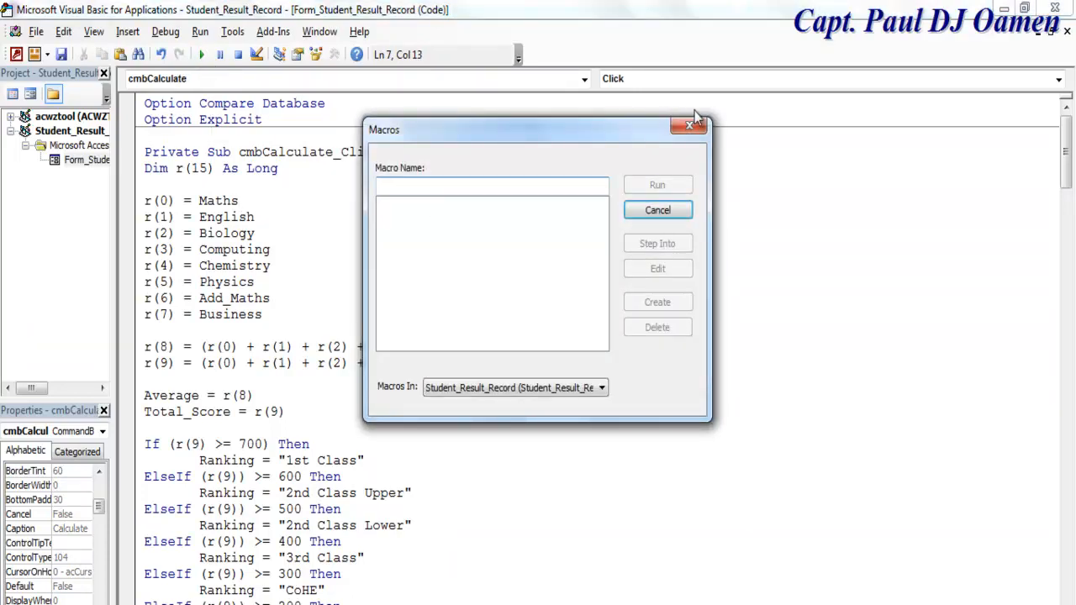
click(689, 126)
click(30, 93)
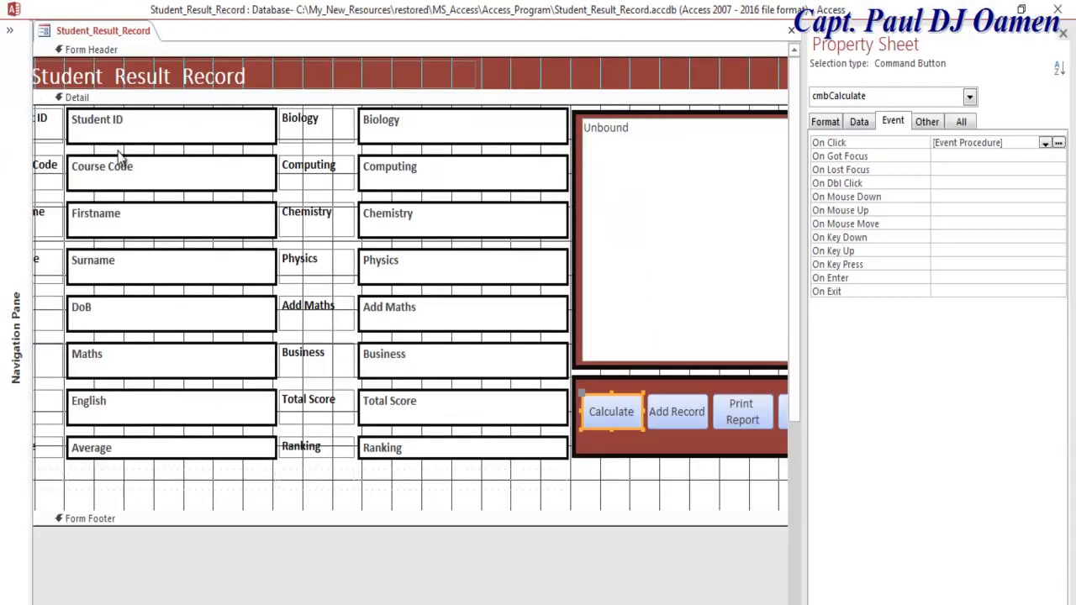
right_click(44, 34)
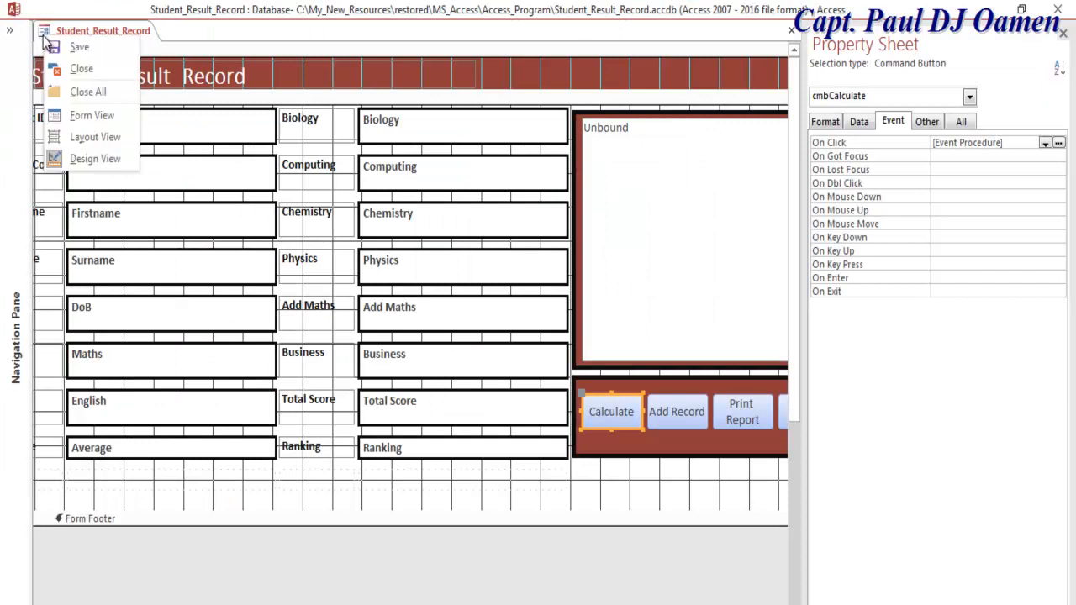
click(86, 116)
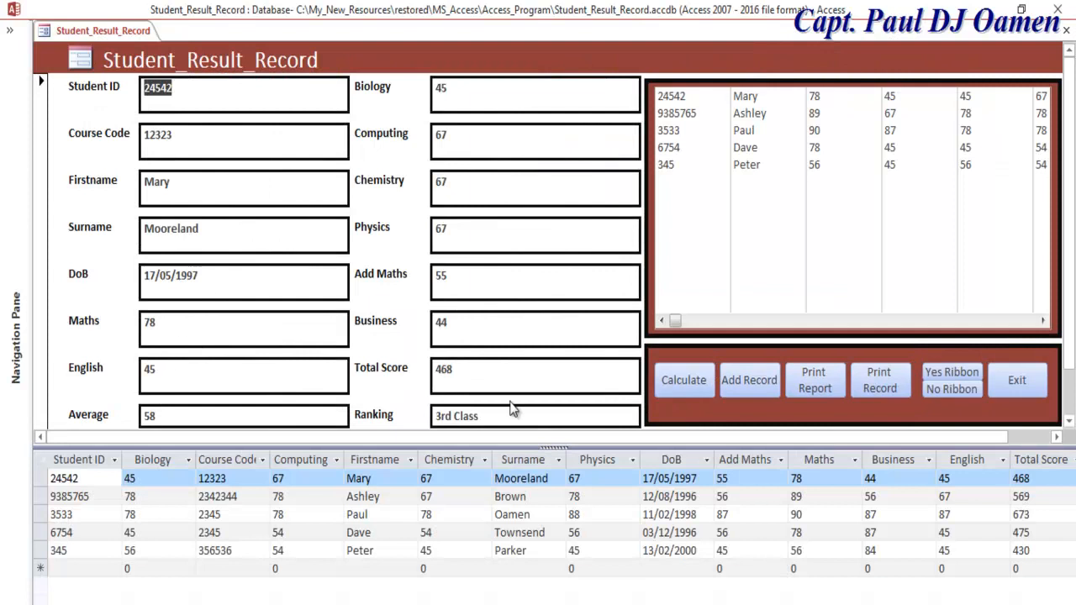
Step: Add a new record and enter the student's ID, course code 56232, first name and surname
click(749, 385)
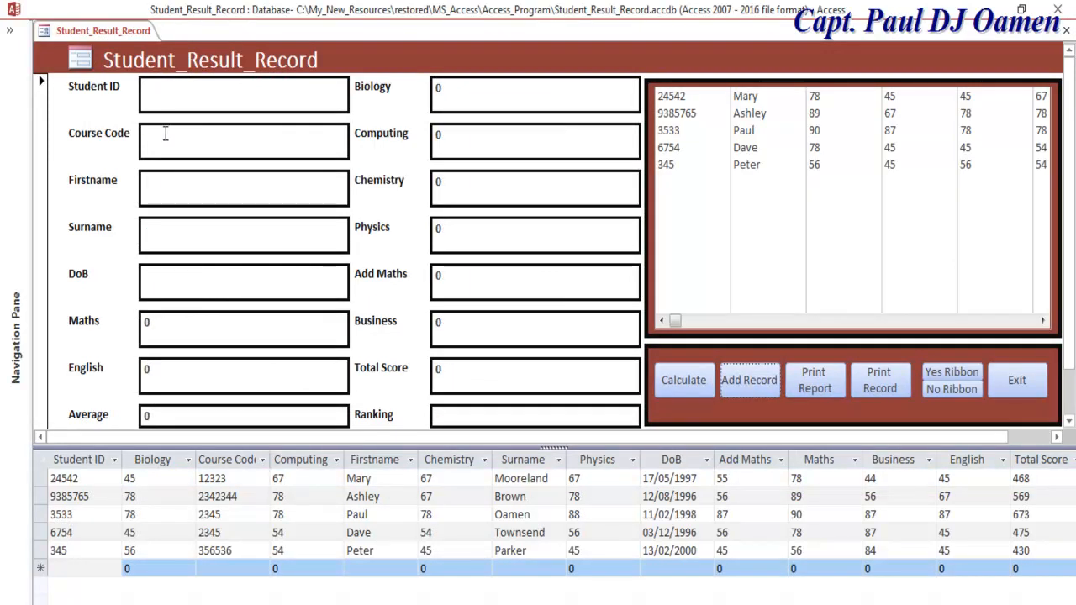
text(456190)
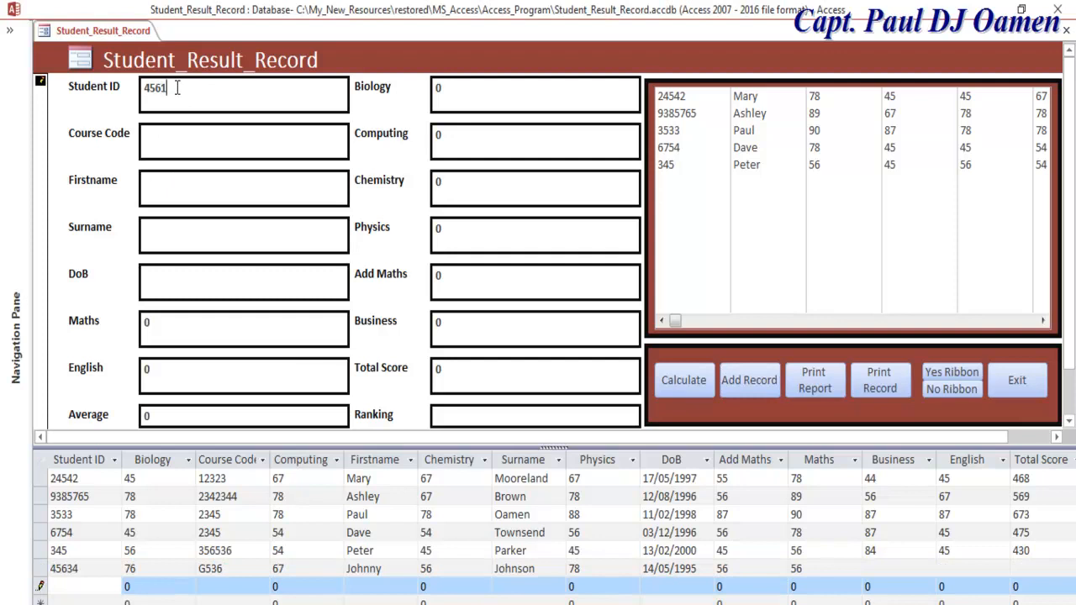
click(178, 139)
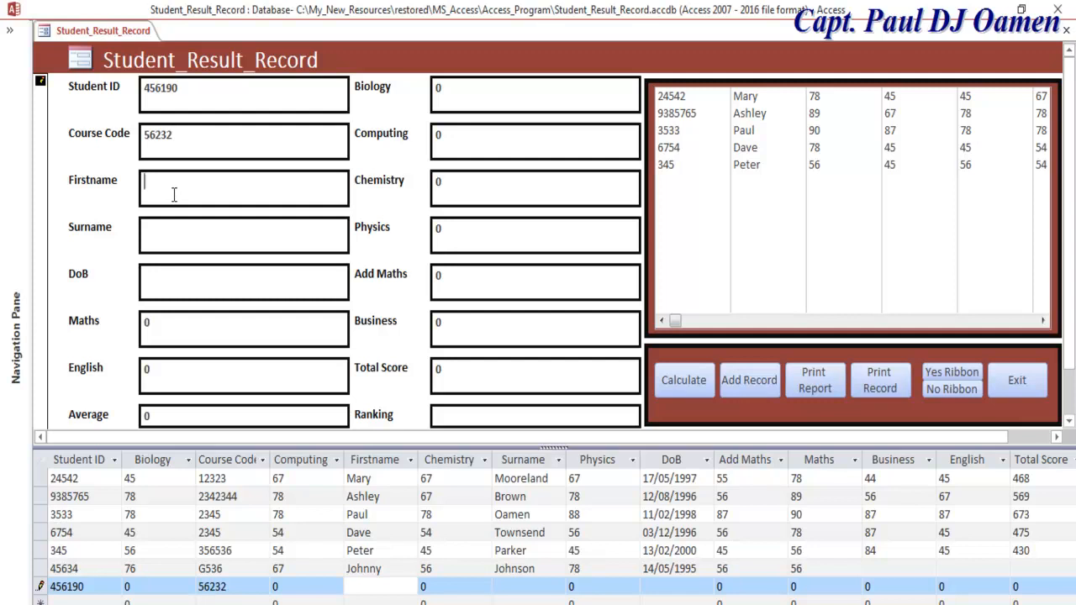
text(Felix)
click(184, 236)
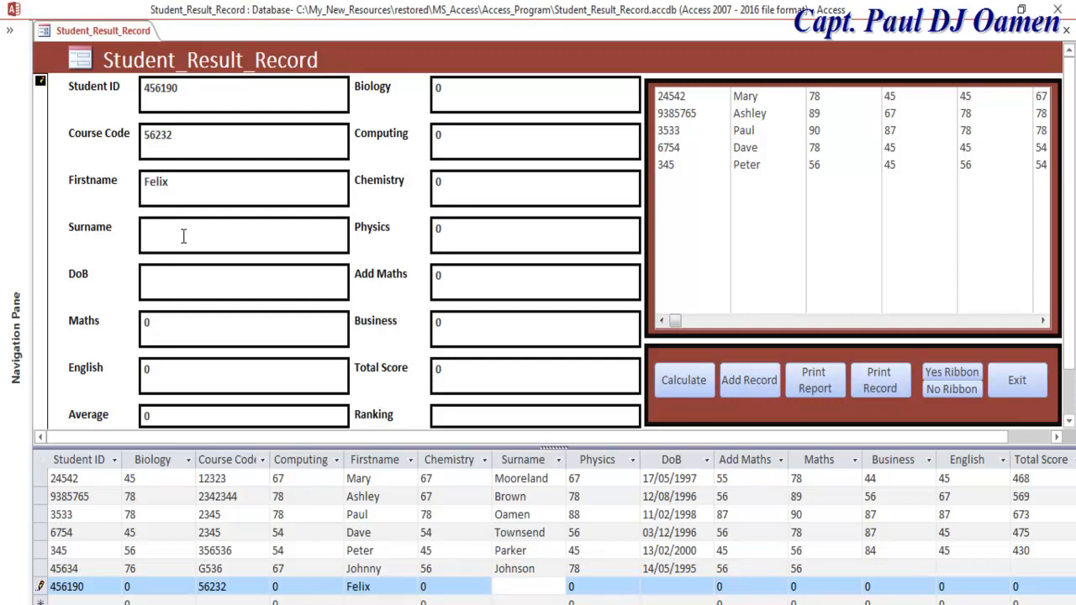
text(Lord)
Step: Enter the student's date of birth as a complete day/month/year date in the new record
click(177, 276)
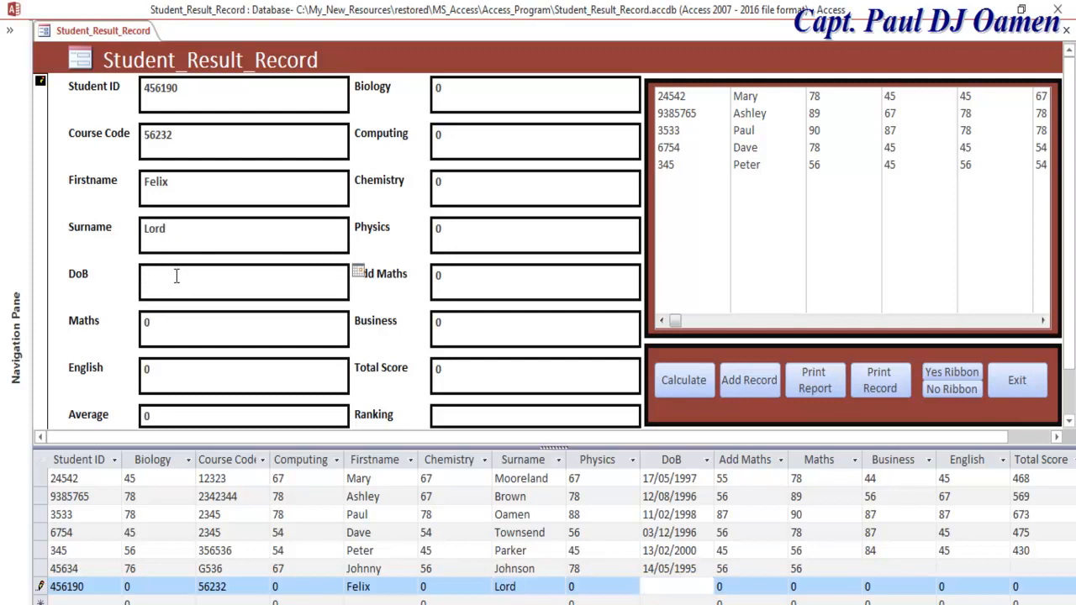
text(18/1992)
click(162, 333)
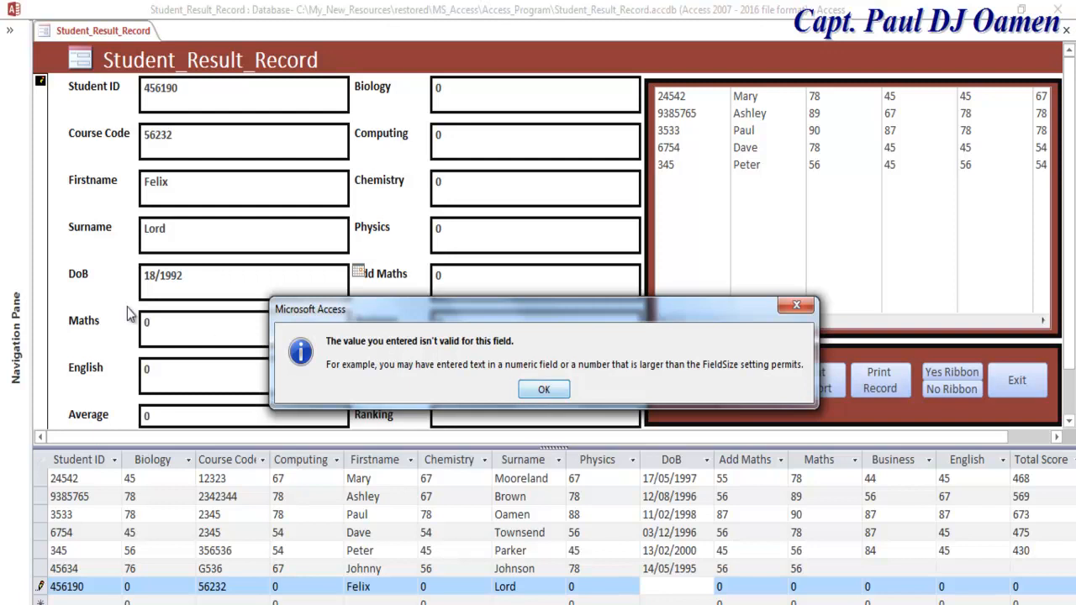
click(546, 389)
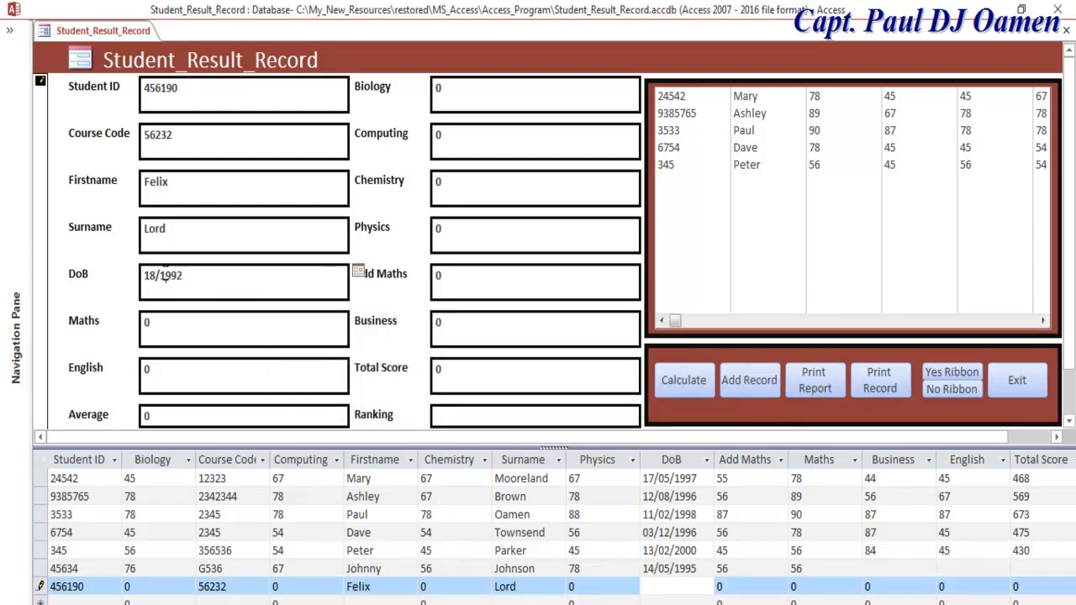
text(005/)
key(BackSpace)
Step: Set the new record's Maths score to 67 and English score to 78
click(167, 322)
key(BackSpace)
text(67)
click(171, 367)
key(BackSpace)
text(78)
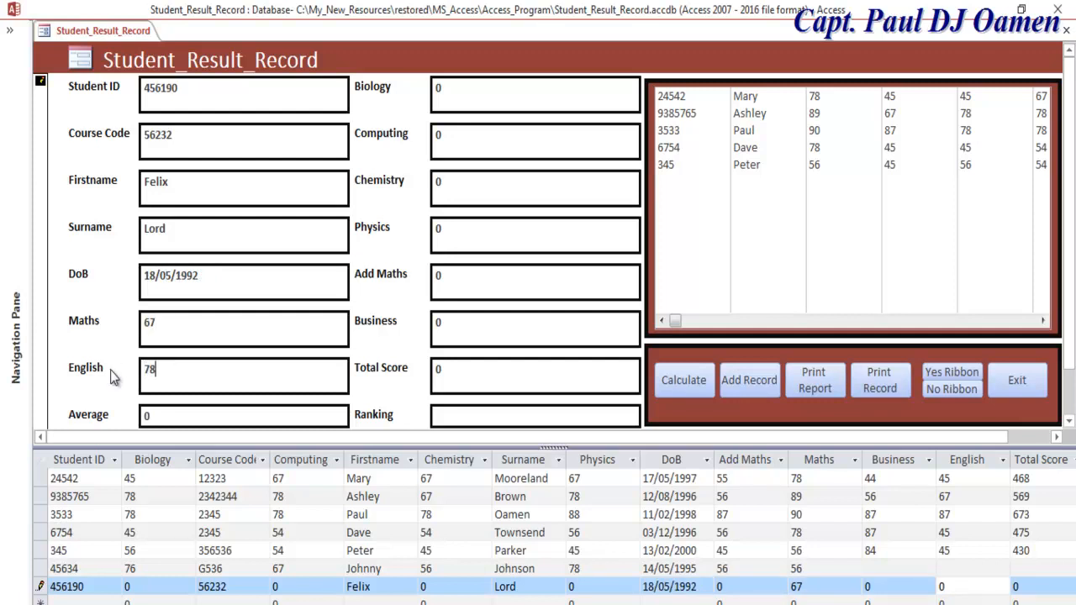
Step: Set the new record's Biology score to 78, Computing to 56 and Chemistry to 66
click(449, 97)
key(BackSpace)
text(78)
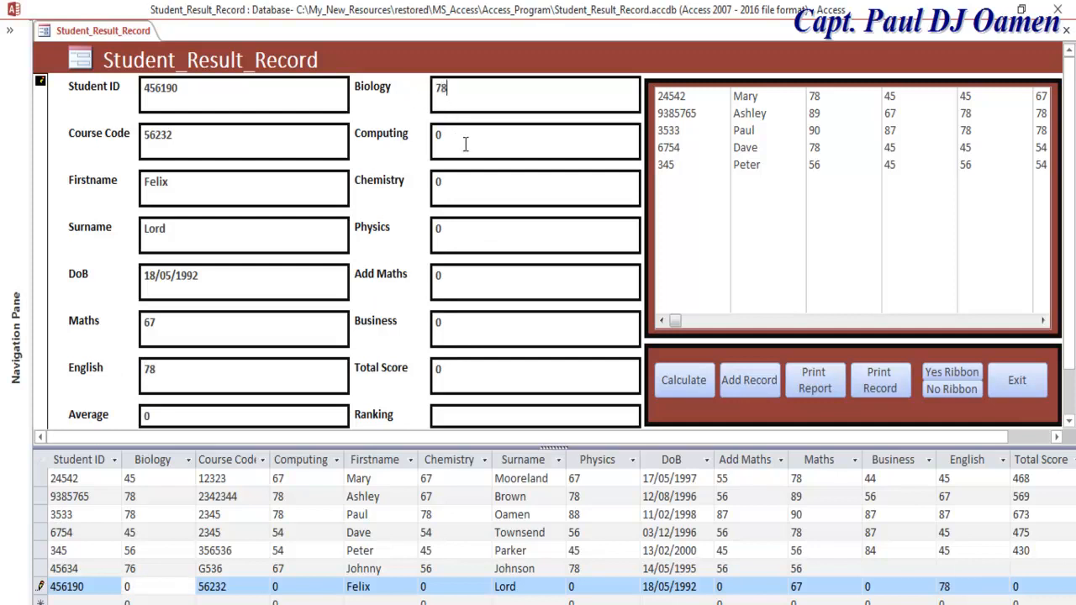
click(436, 138)
key(BackSpace)
text(56)
key(Tab)
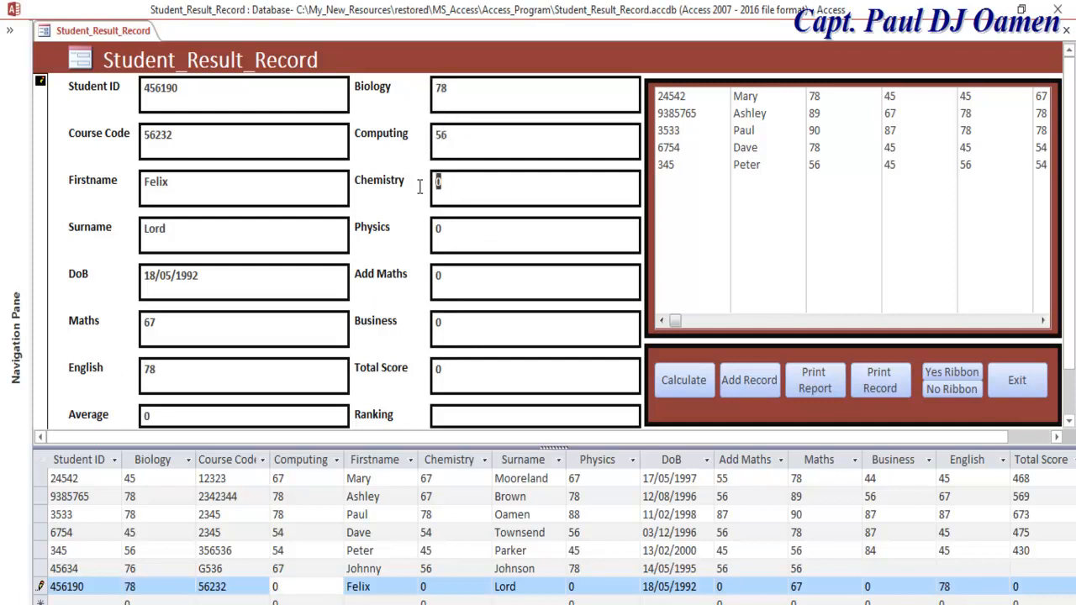
text(66)
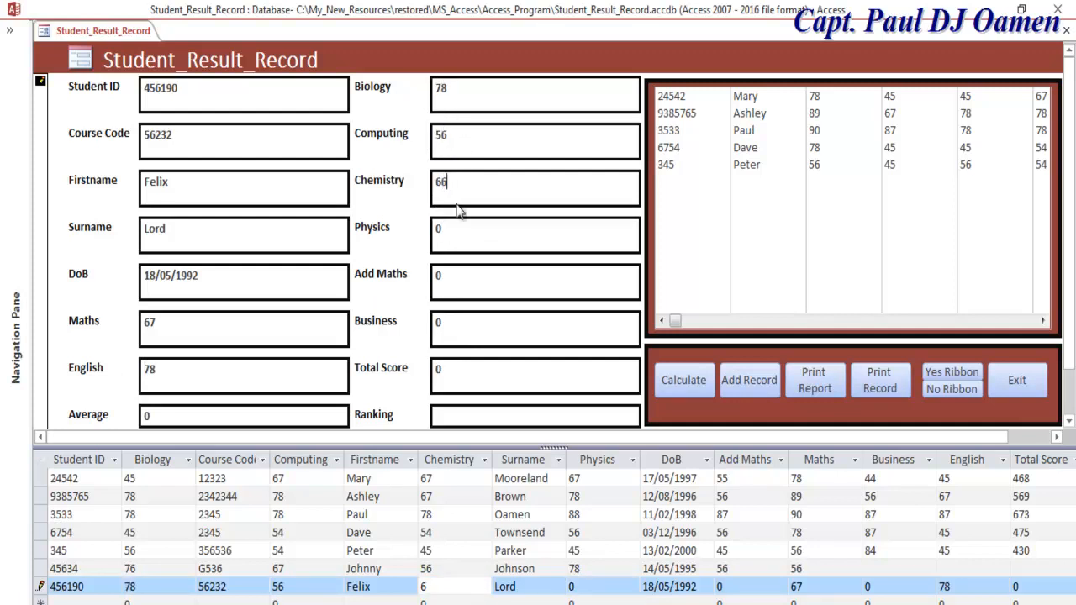
Step: Append "sw" to the student's surname, and set Physics to 56 and Add Maths to 45
click(181, 229)
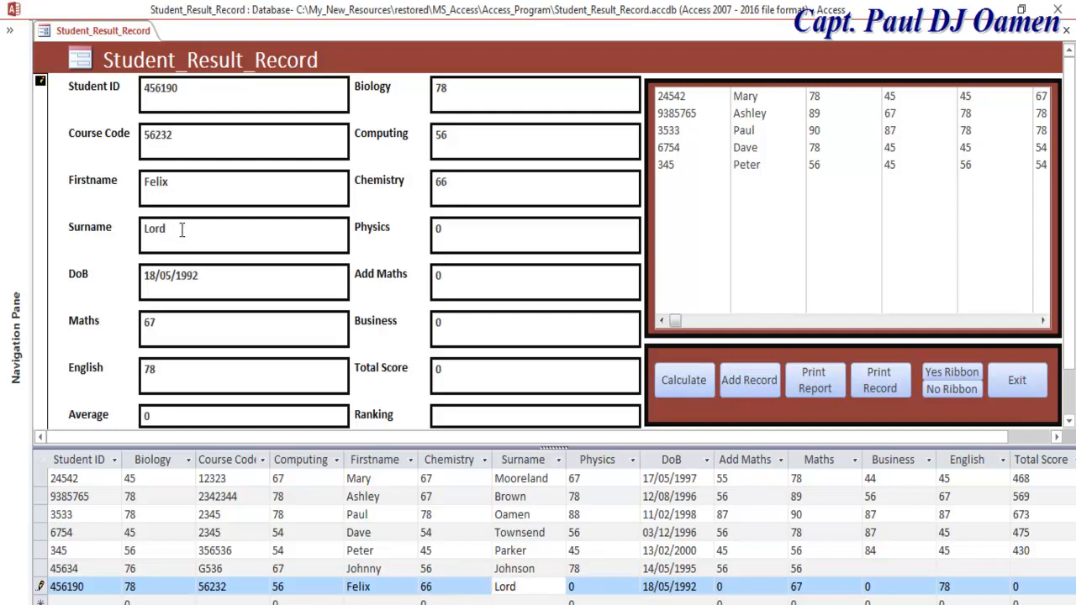
text(sw)
click(460, 241)
text(56)
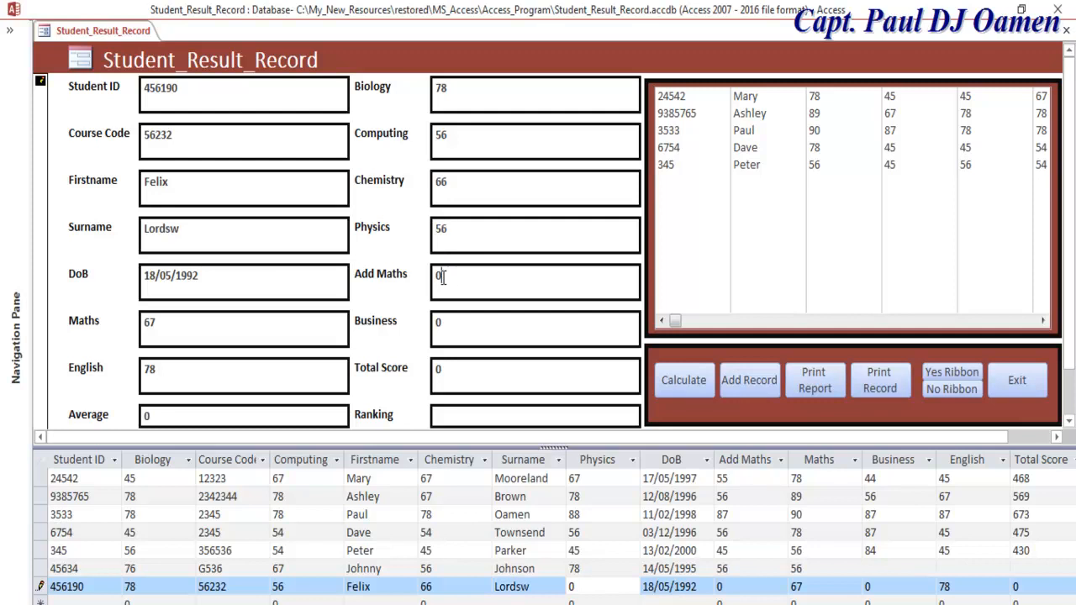
click(451, 277)
text(45)
Step: Test the over-100 validation by setting the Business score to 89564 and calculating the result
click(435, 322)
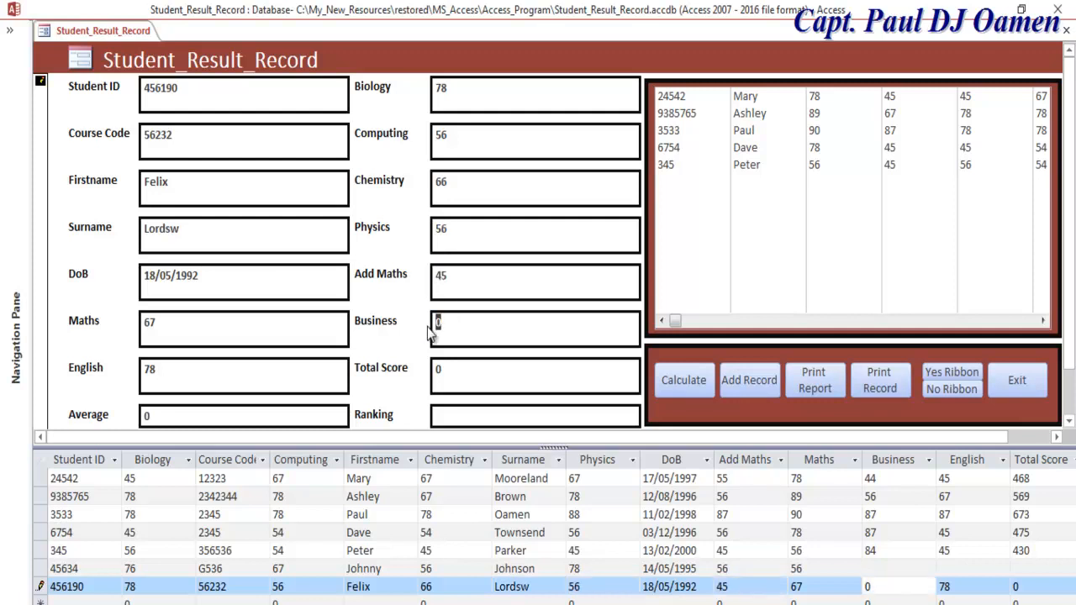
text(89564)
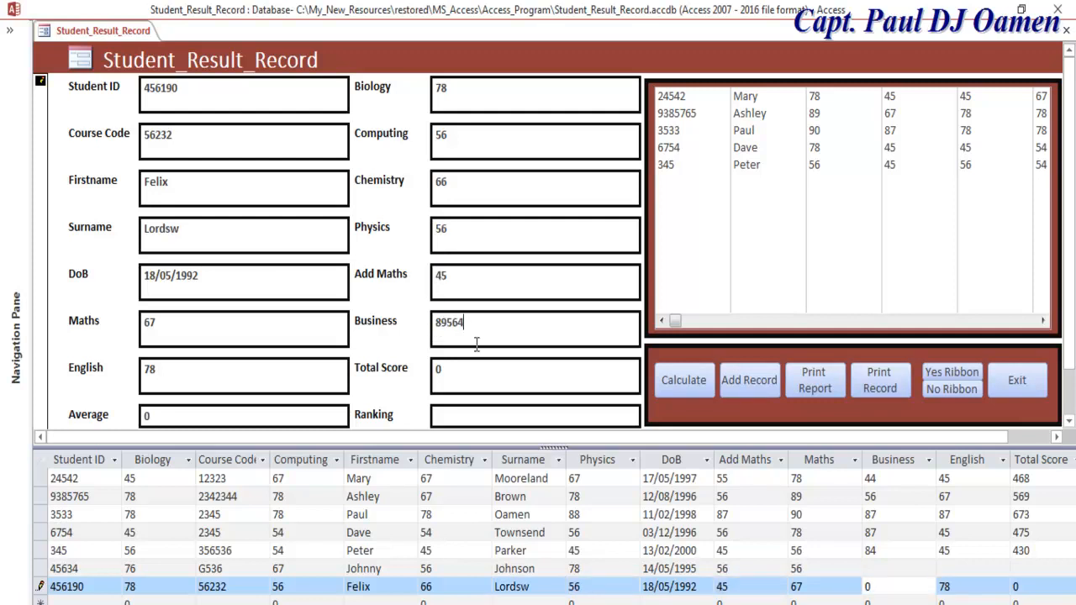
click(685, 395)
Step: Set the Business score to 78 and calculate the new record's result
text(78)
click(675, 385)
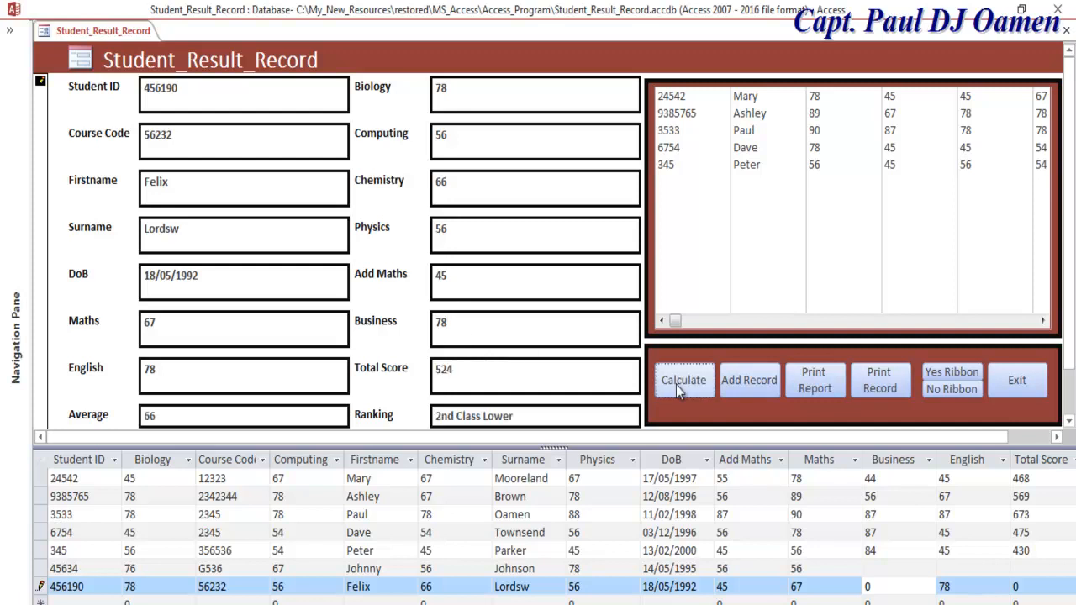